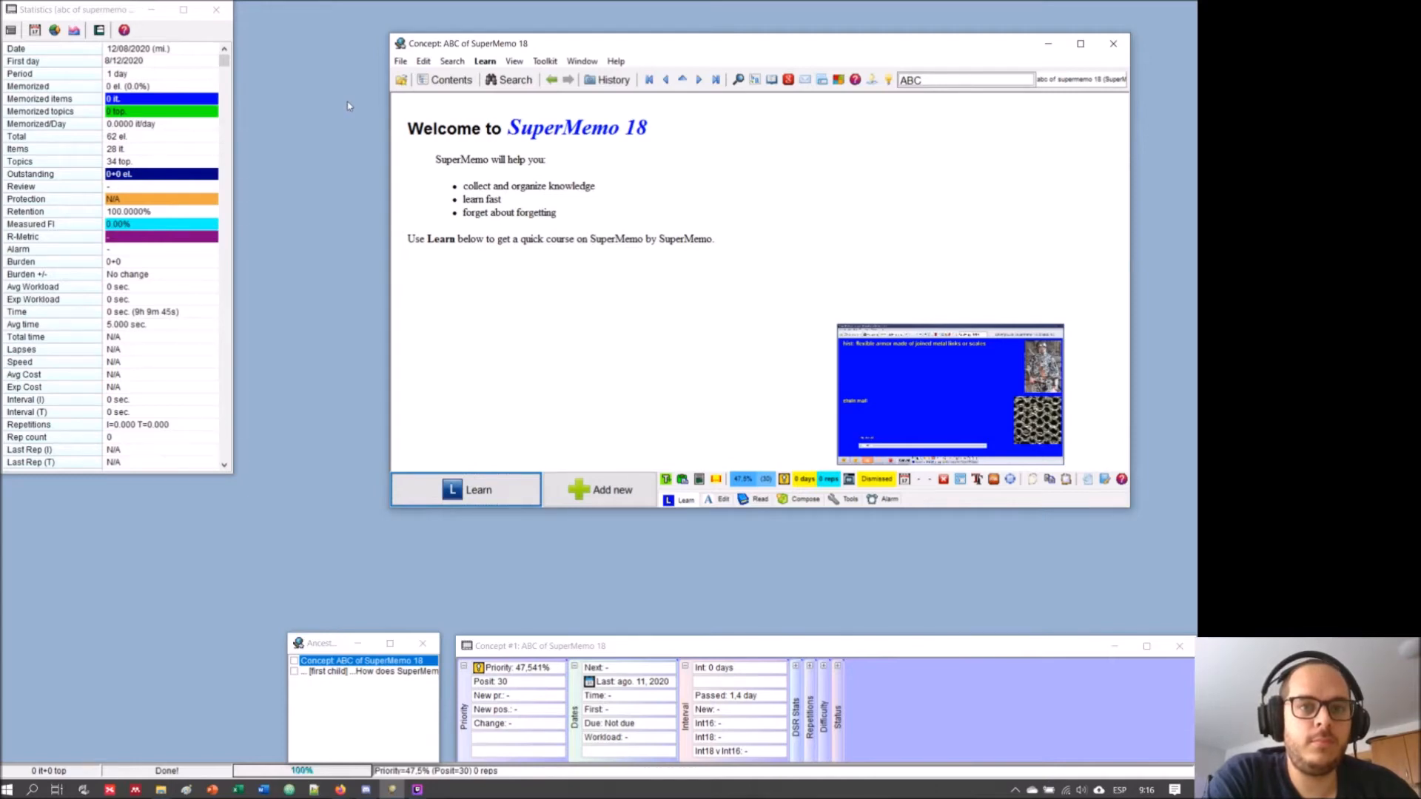
{"action": "left_click", "coordinate": [400, 61]}
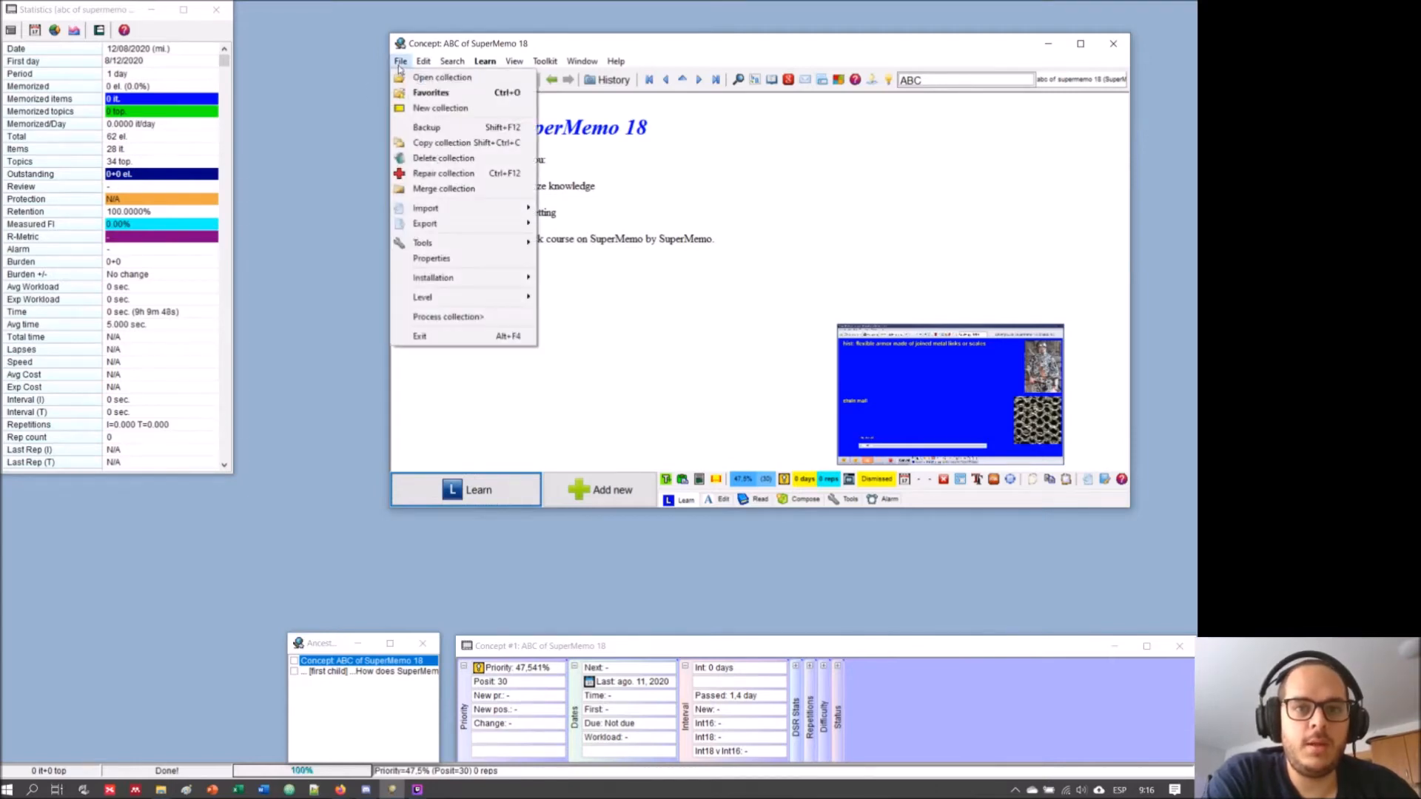
{"action": "left_click", "coordinate": [347, 161]}
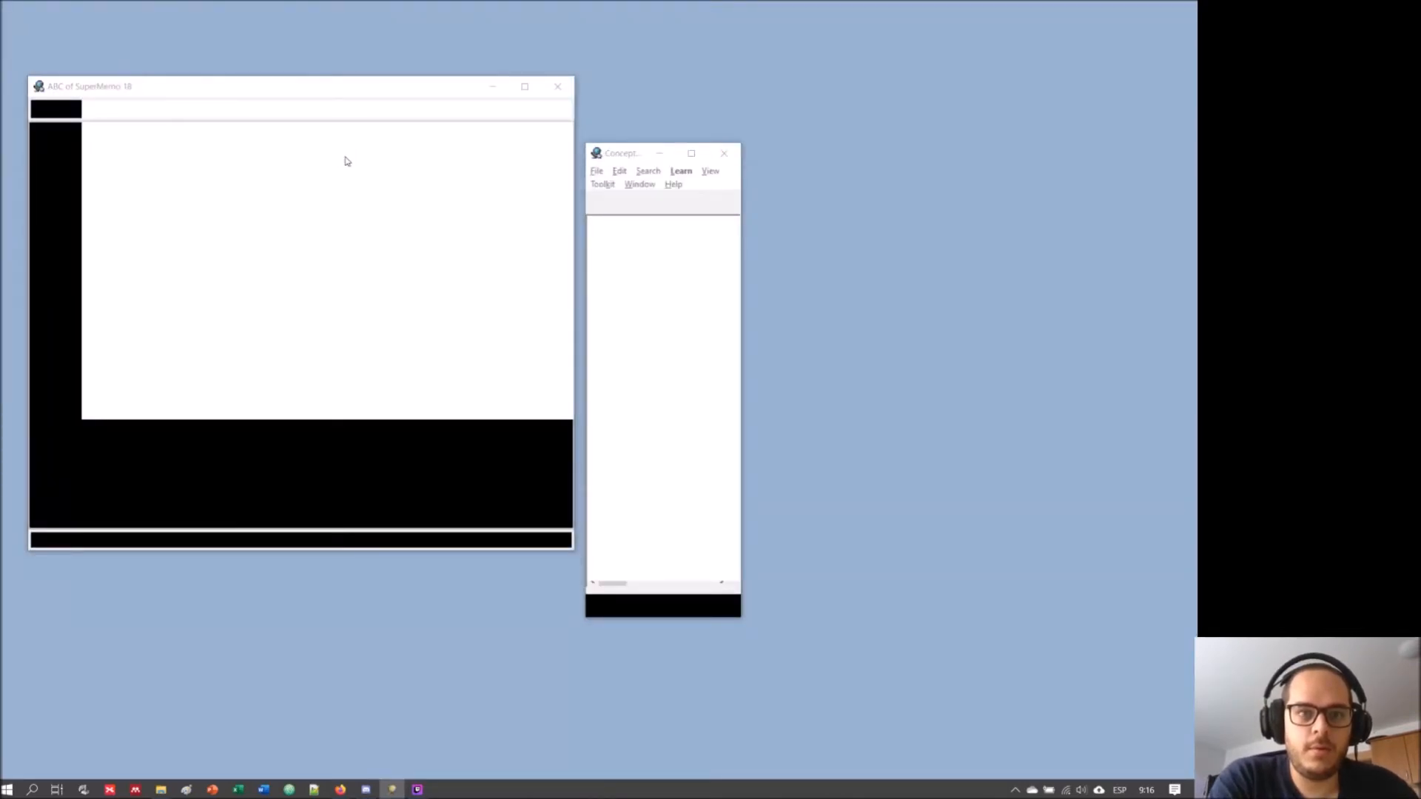
{"action": "left_click", "coordinate": [598, 175]}
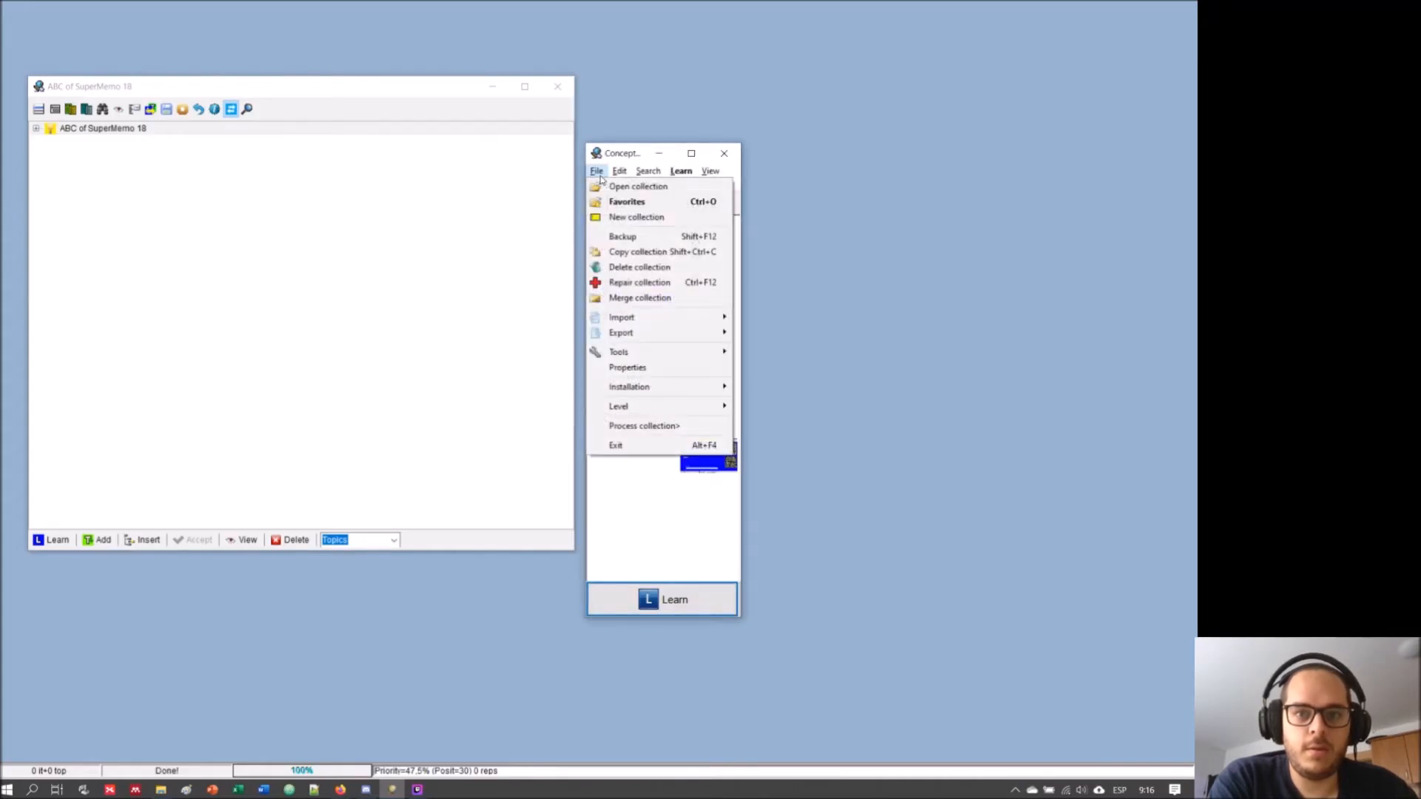
{"action": "left_click", "coordinate": [599, 175]}
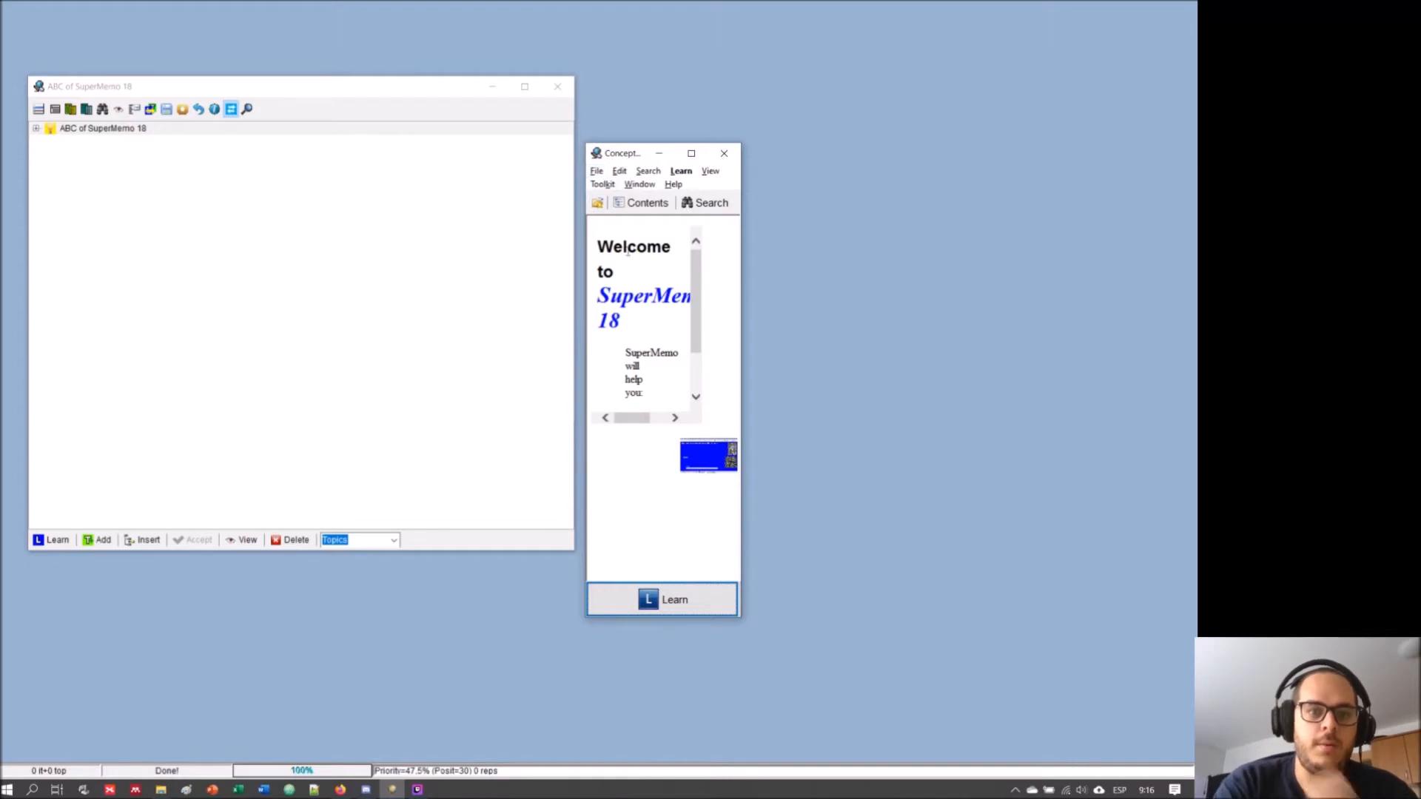
{"action": "left_click", "coordinate": [366, 791]}
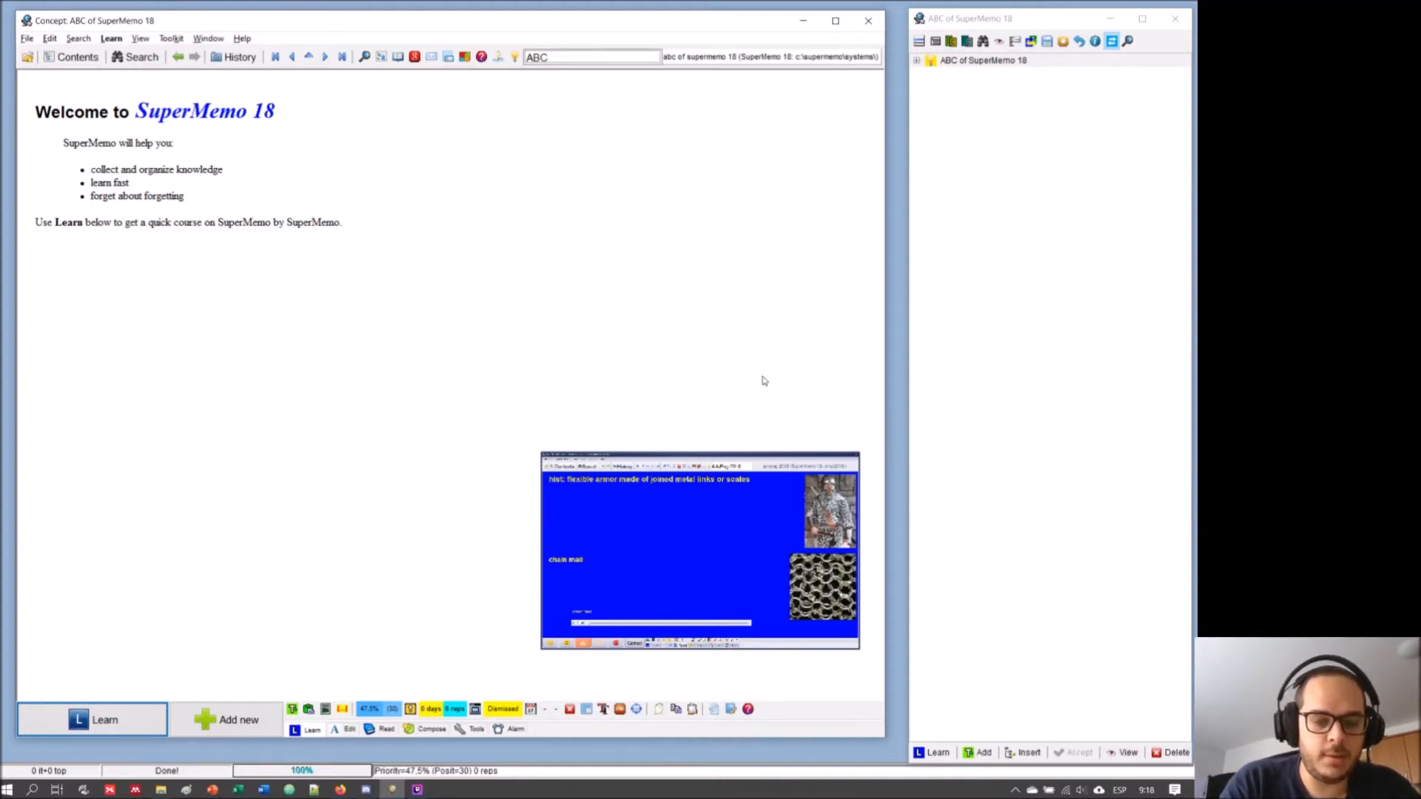
- Save the current window arrangement as the default layout under the name Default
{"action": "key", "text": "XF86AudioRaiseVolume"}
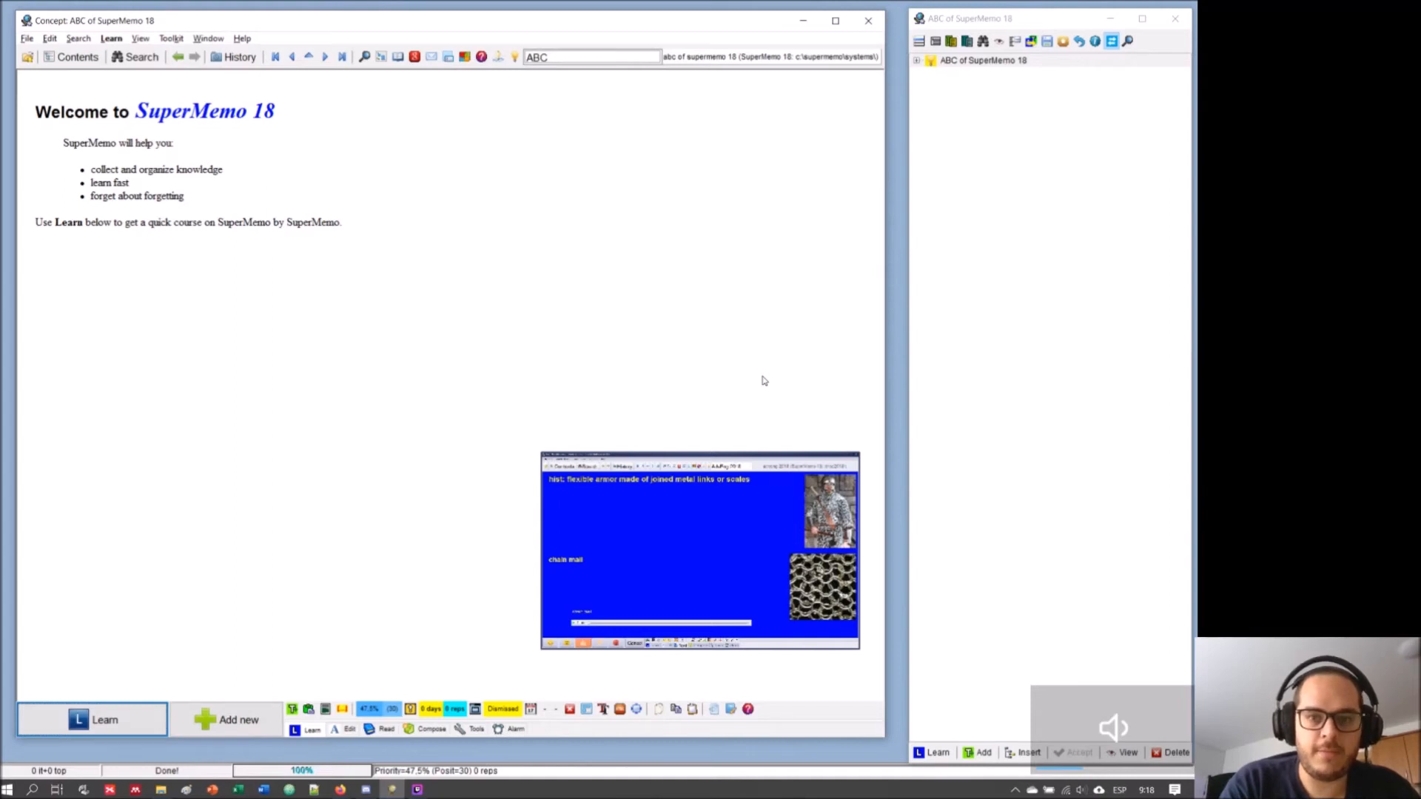
{"action": "key", "text": "ctrl+shift+F5"}
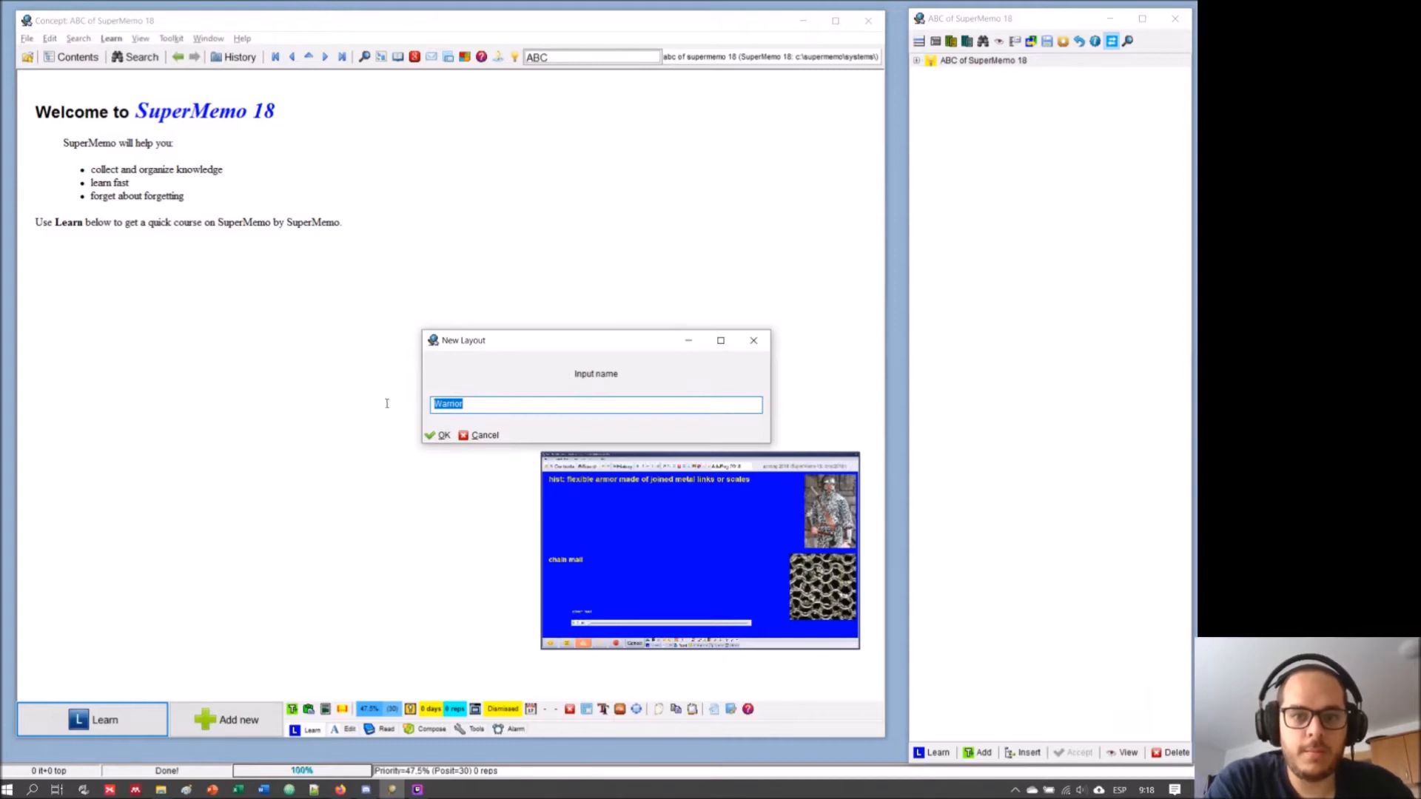
{"action": "type", "text": "Default"}
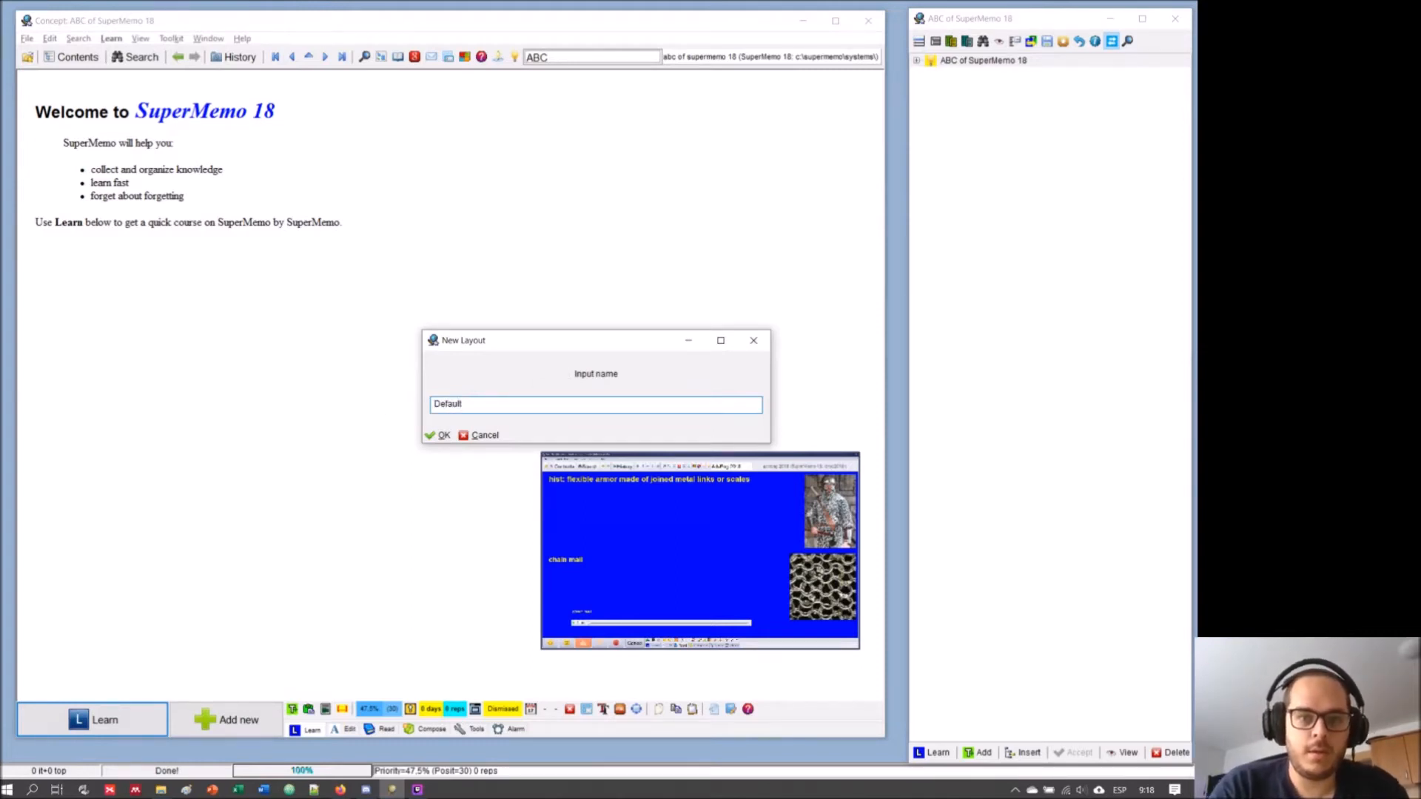
{"action": "key", "text": "Return"}
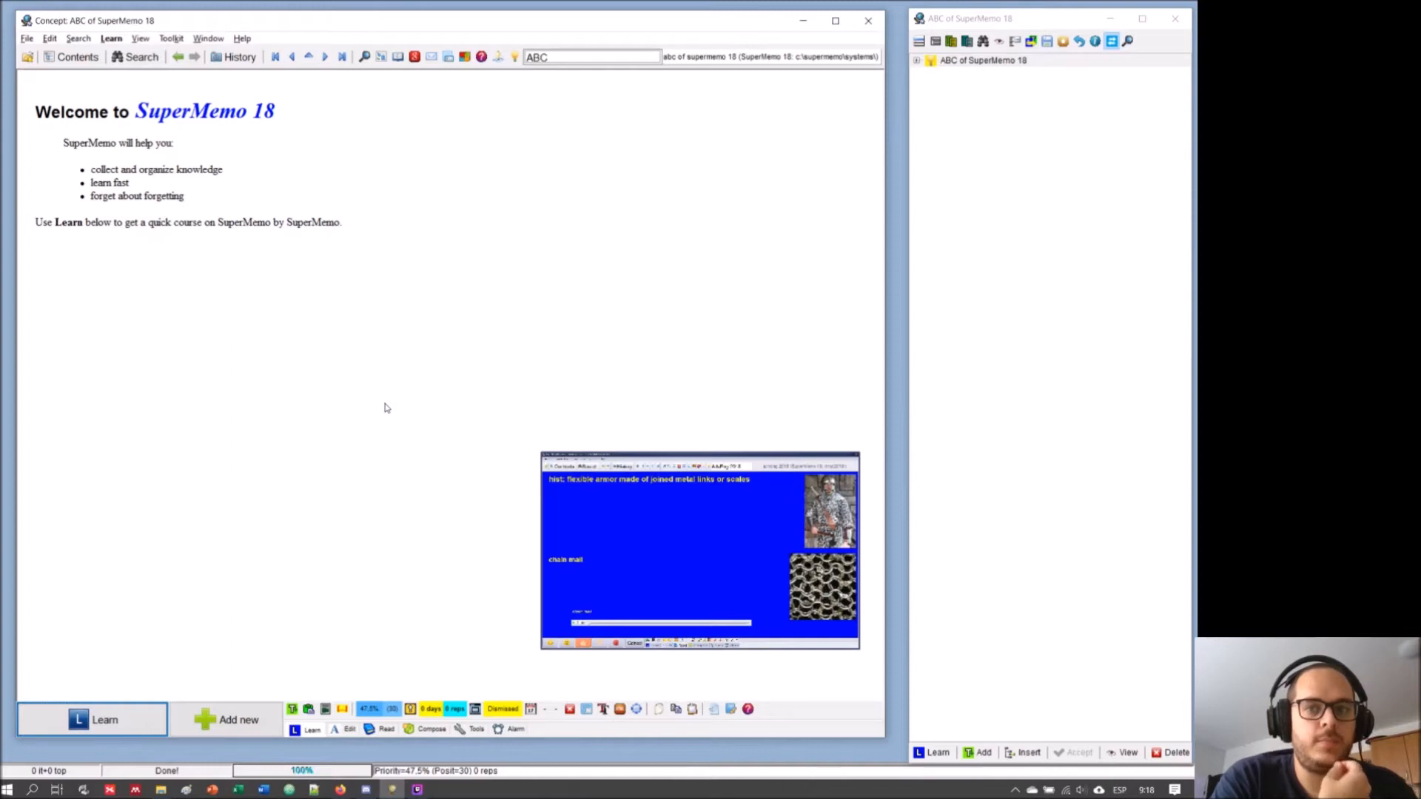
- Narrow the element window slightly and reapply the saved default layout without saving the change
{"action": "left_click", "coordinate": [993, 188]}
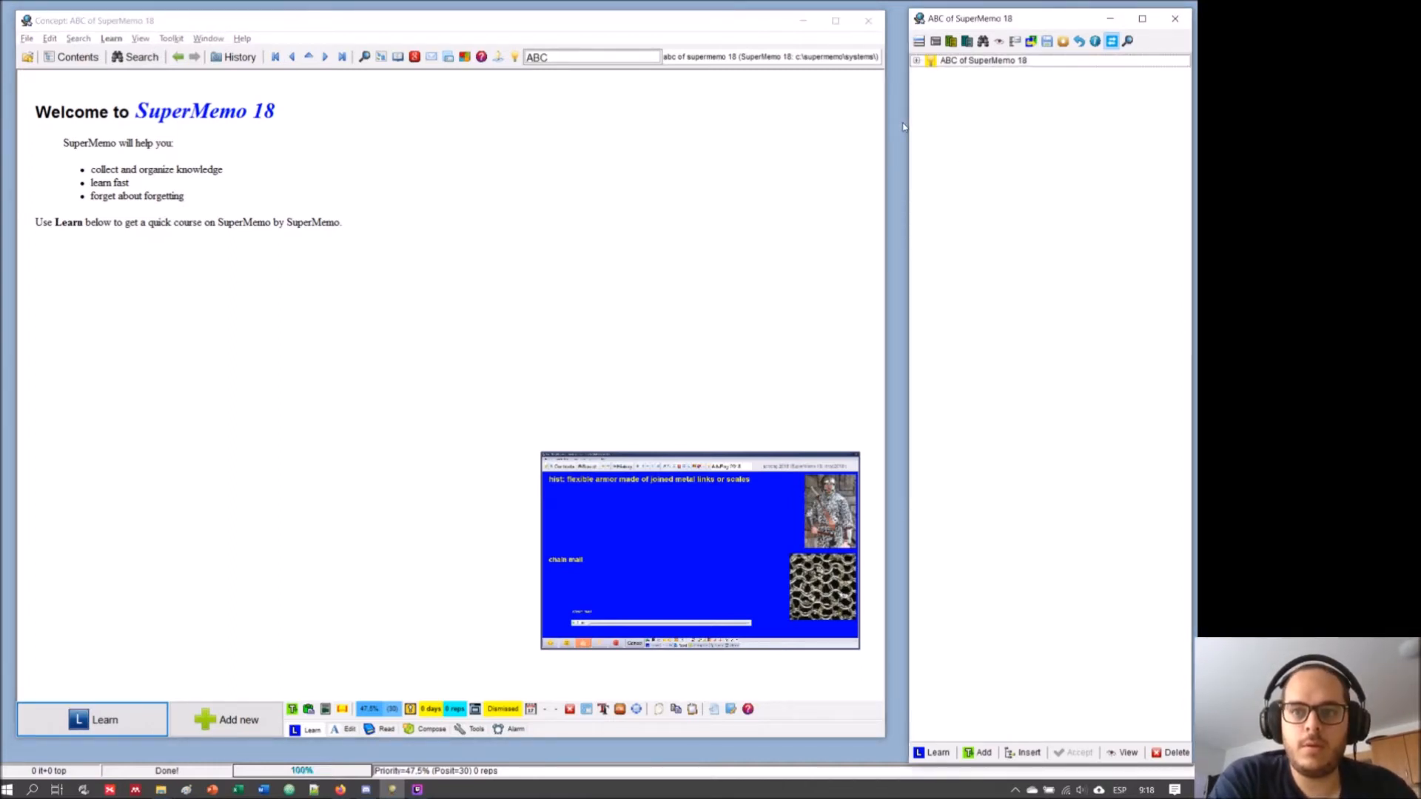
{"action": "left_click_drag", "start_coordinate": [886, 124], "coordinate": [857, 124]}
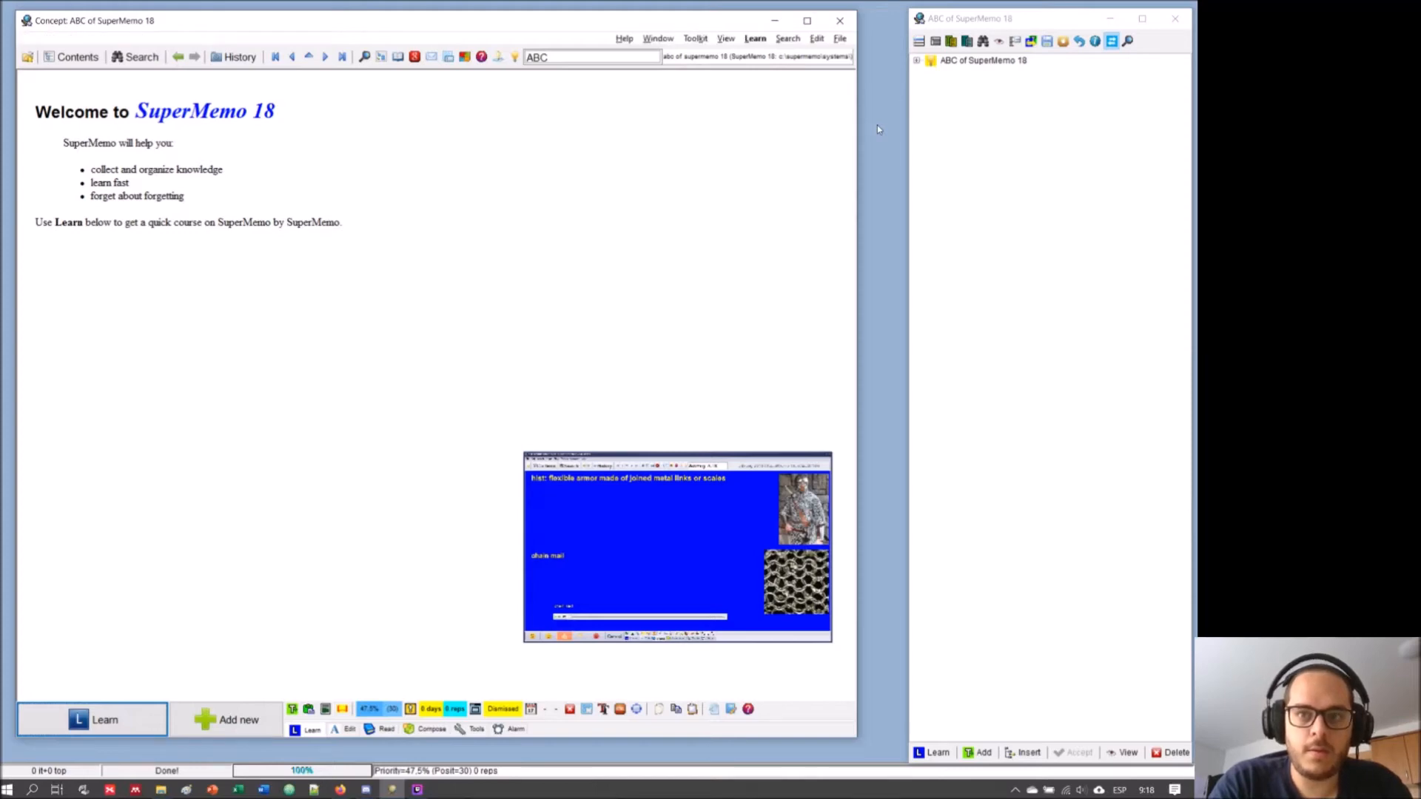
{"action": "key", "text": "ctrl+shift+F5"}
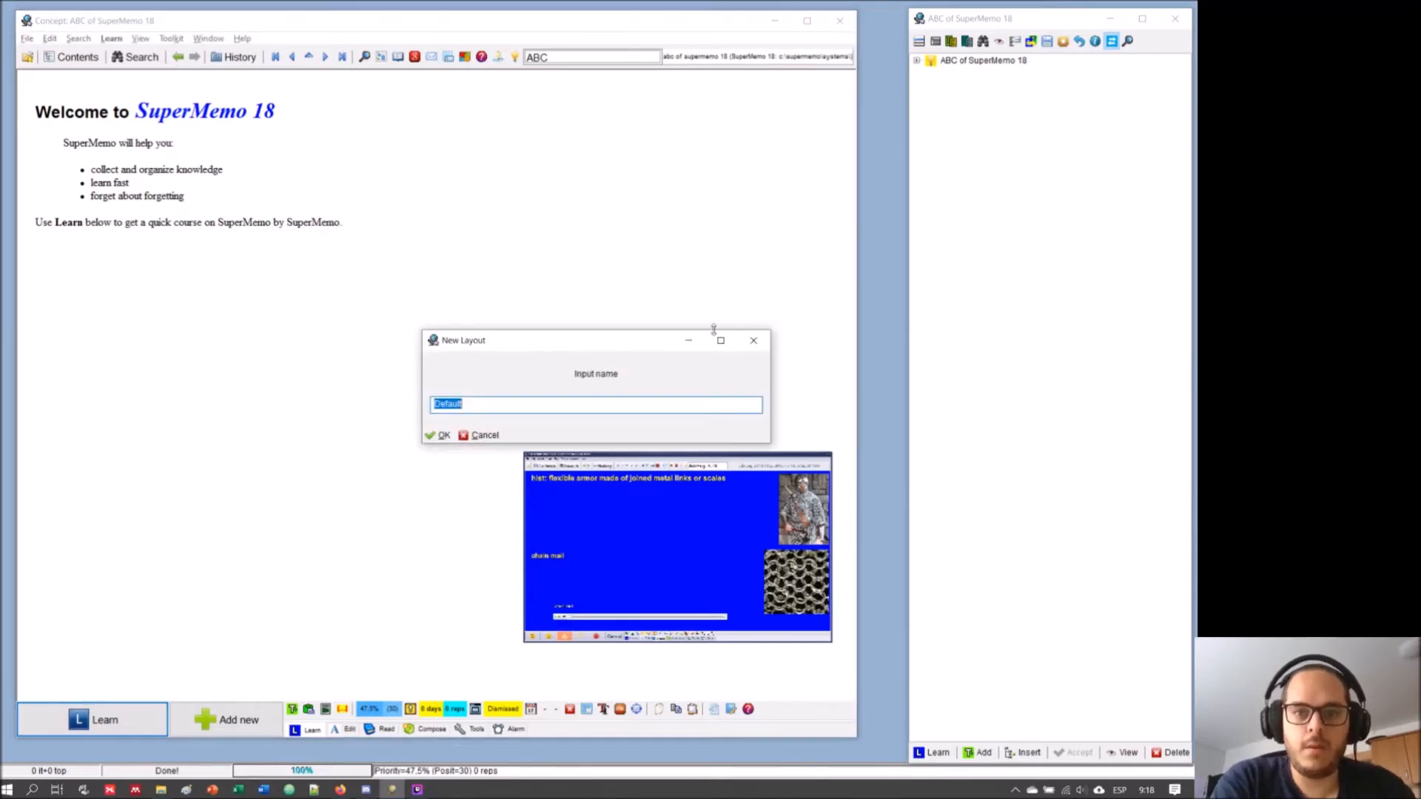
{"action": "left_click", "coordinate": [754, 341]}
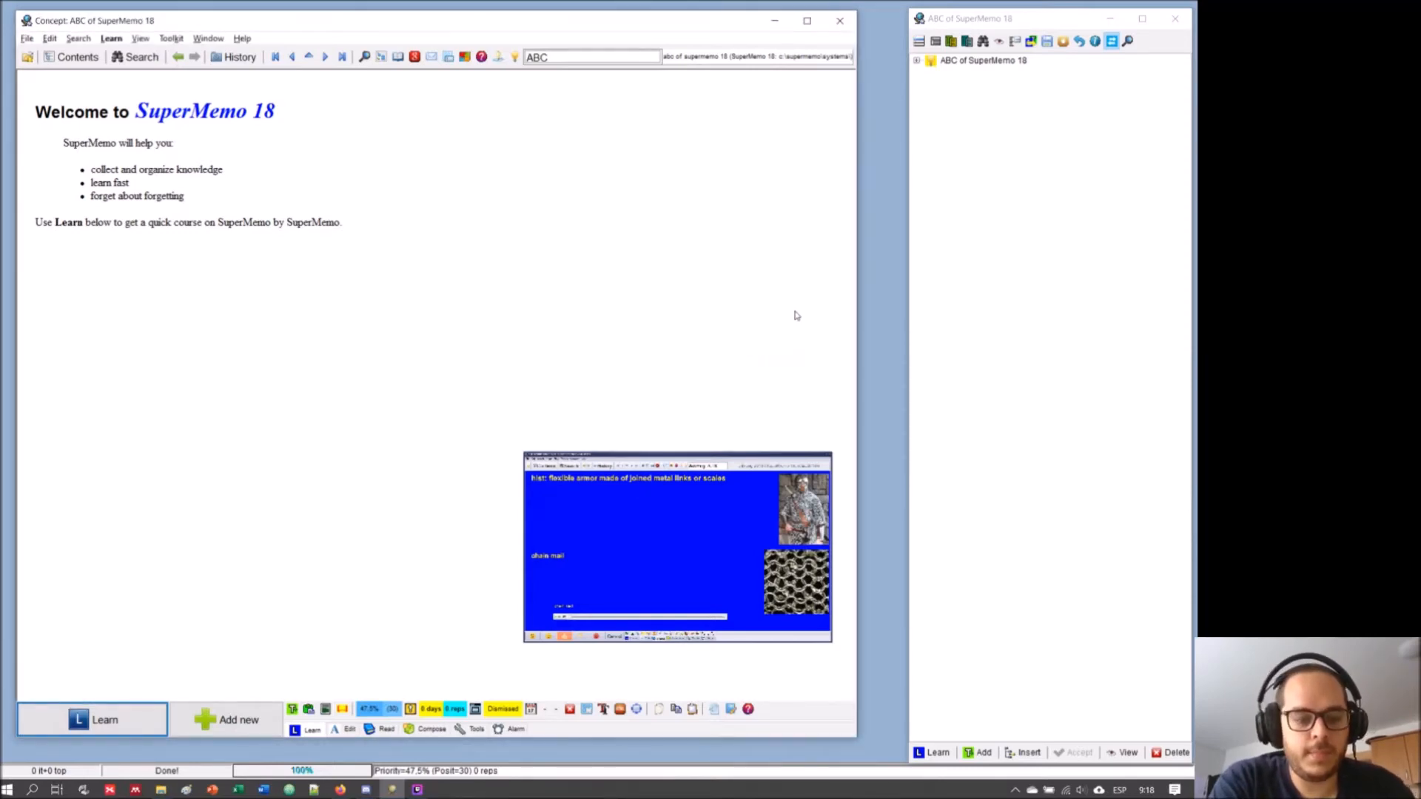
{"action": "key", "text": "XF86AudioLowerVolume"}
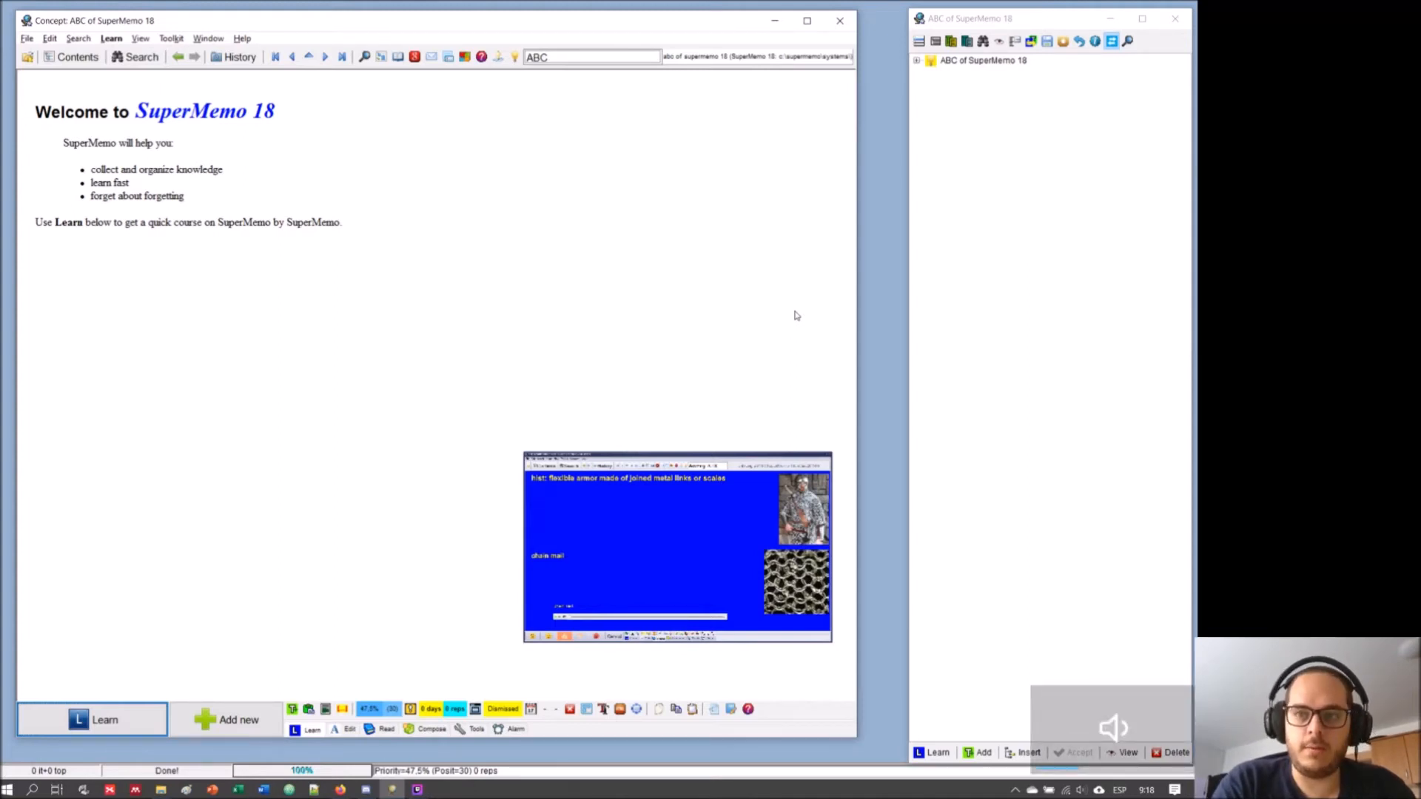
{"action": "key", "text": "ctrl+F5"}
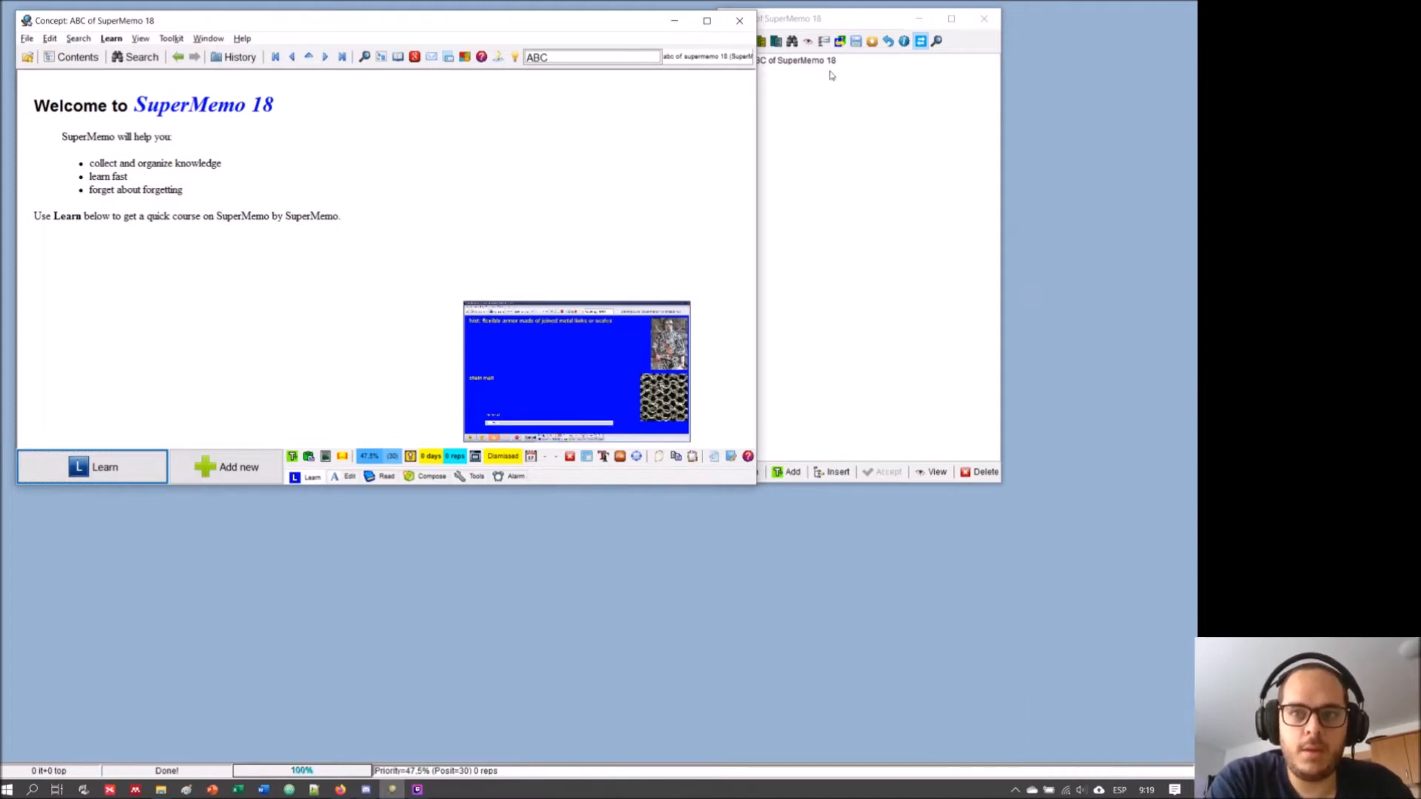
- Place the contents window beside the element window, stretch both to nearly full screen height, and save the arrangement as the Default layout
{"action": "left_click", "coordinate": [851, 26]}
{"action": "left_click_drag", "start_coordinate": [857, 27], "coordinate": [994, 33]}
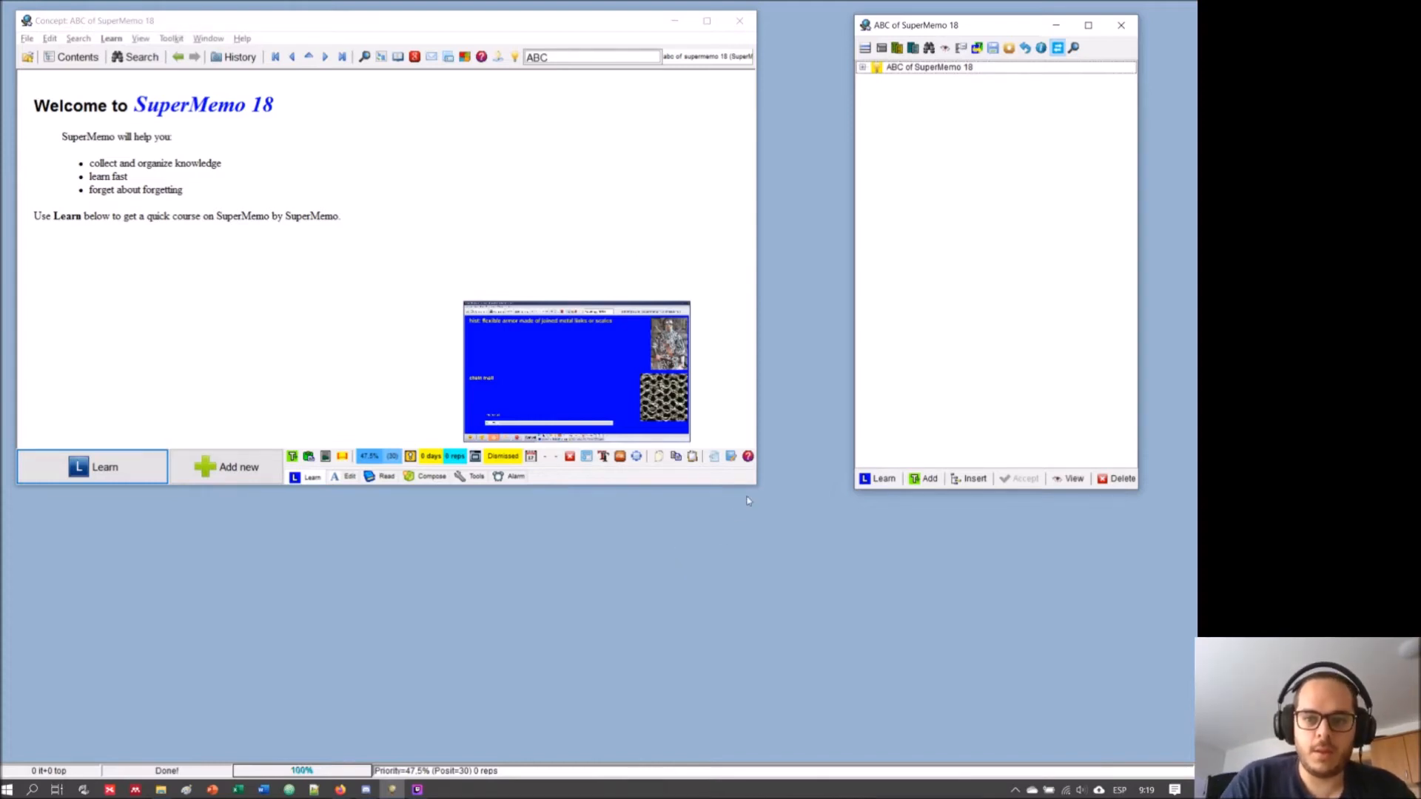
{"action": "left_click_drag", "start_coordinate": [754, 486], "coordinate": [825, 722]}
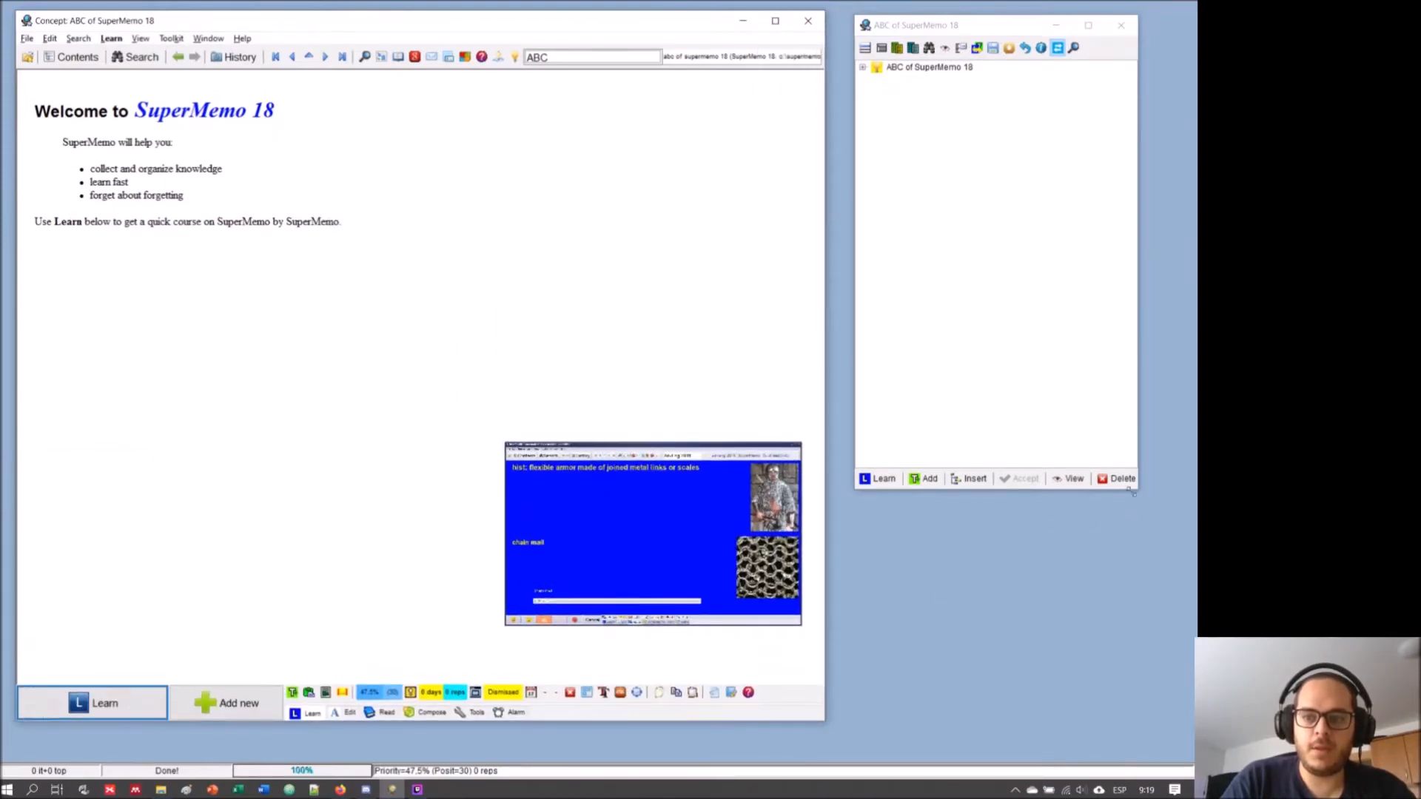
{"action": "left_click_drag", "start_coordinate": [1066, 491], "coordinate": [1060, 736]}
{"action": "left_click_drag", "start_coordinate": [993, 29], "coordinate": [1005, 28]}
{"action": "left_click", "coordinate": [824, 123]}
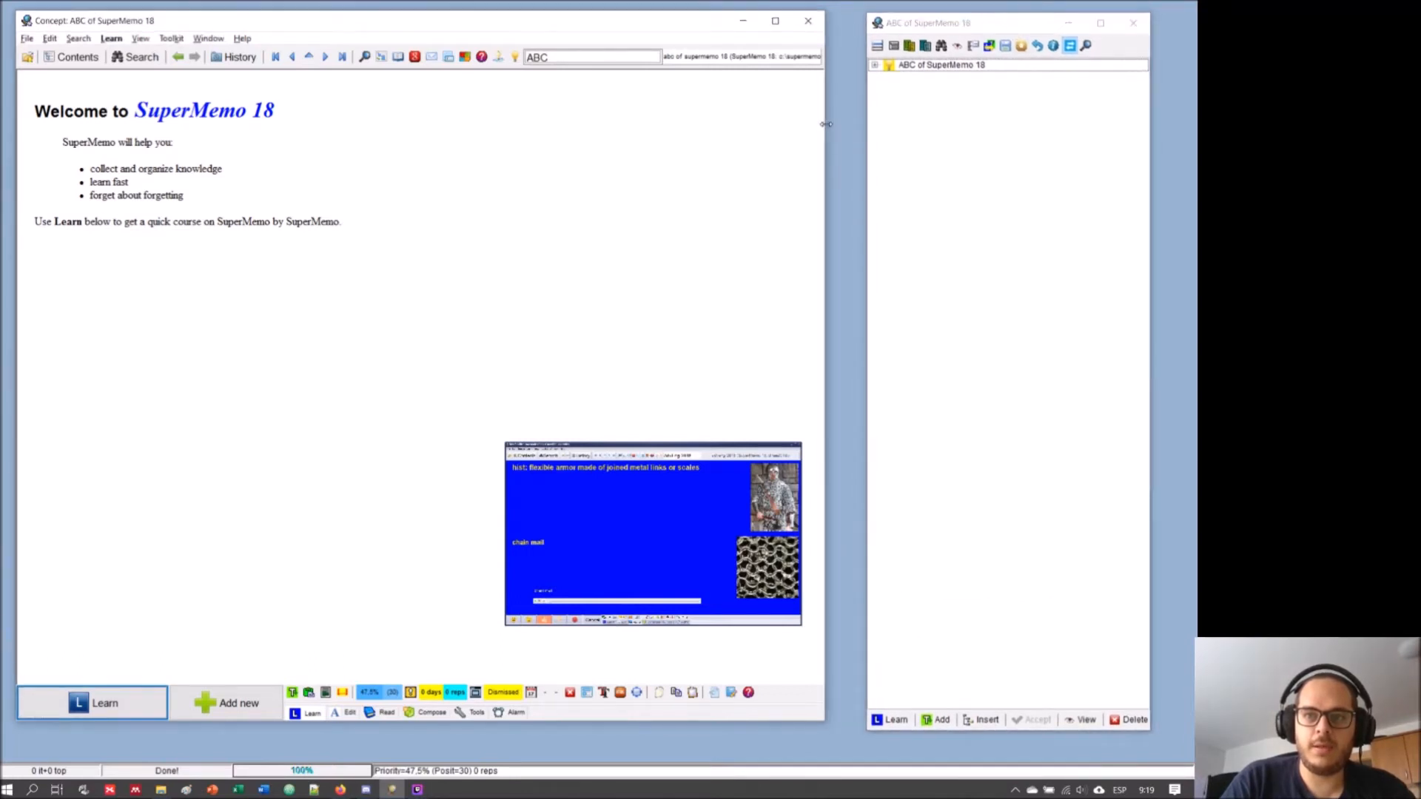
{"action": "left_click_drag", "start_coordinate": [836, 125], "coordinate": [846, 124]}
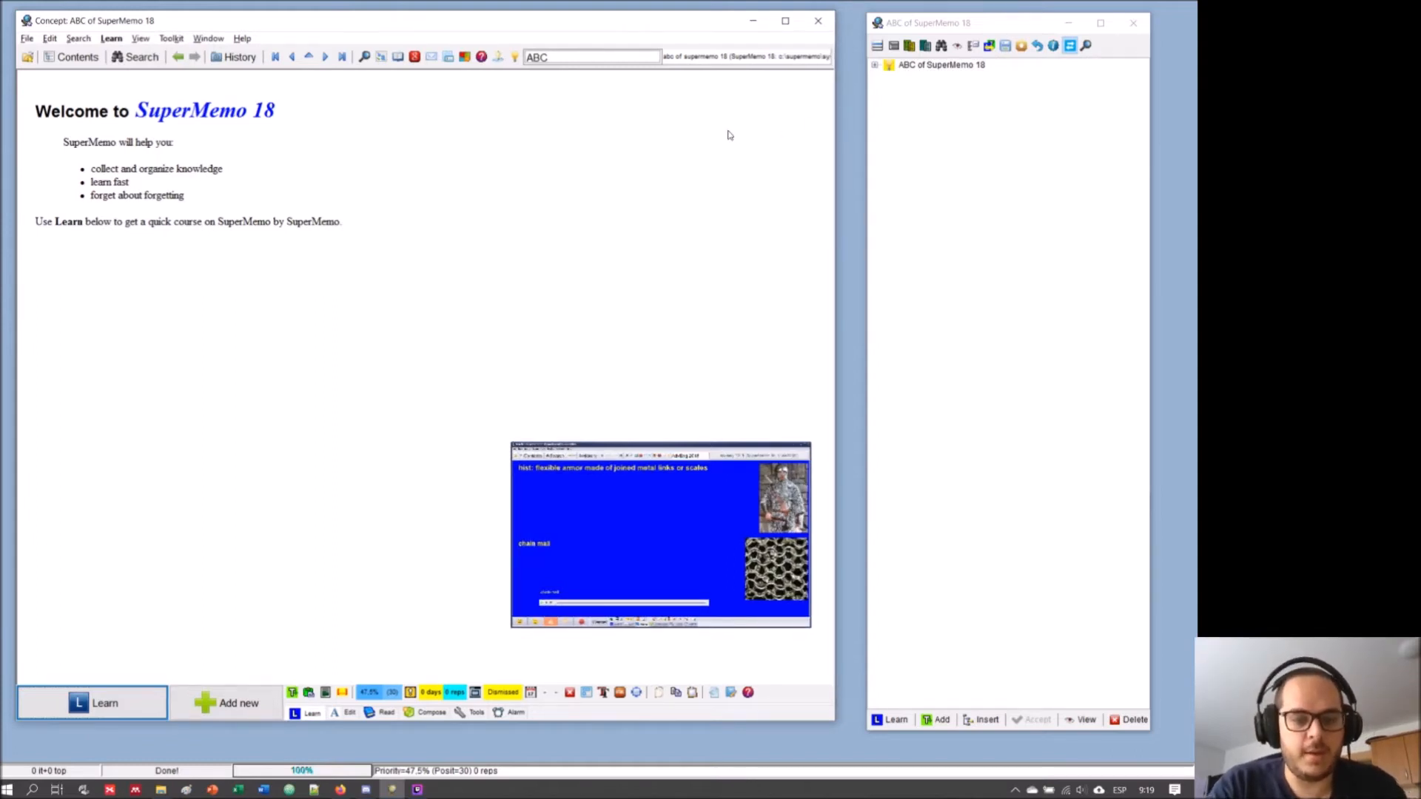
{"action": "key", "text": "ctrl+shift+F5"}
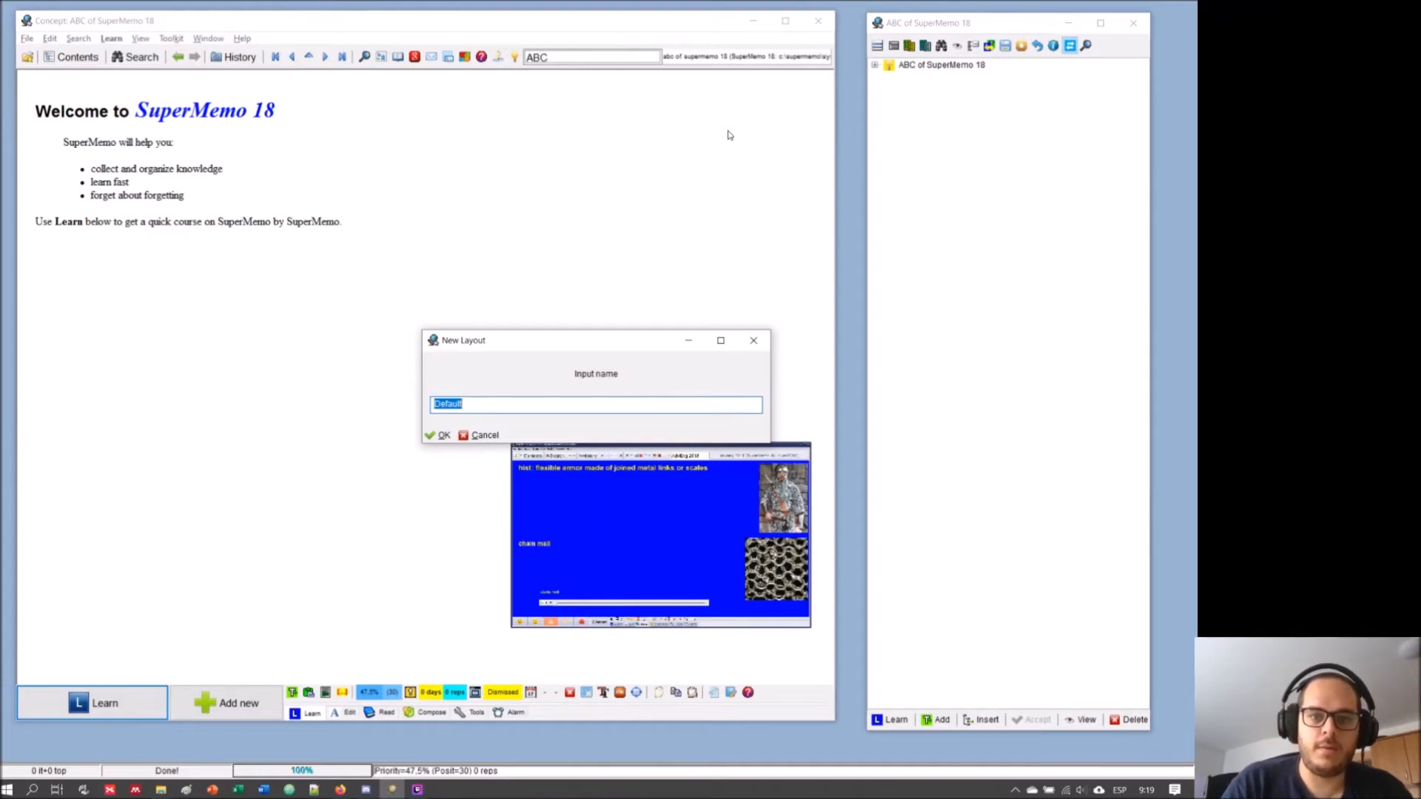
{"action": "key", "text": "Return"}
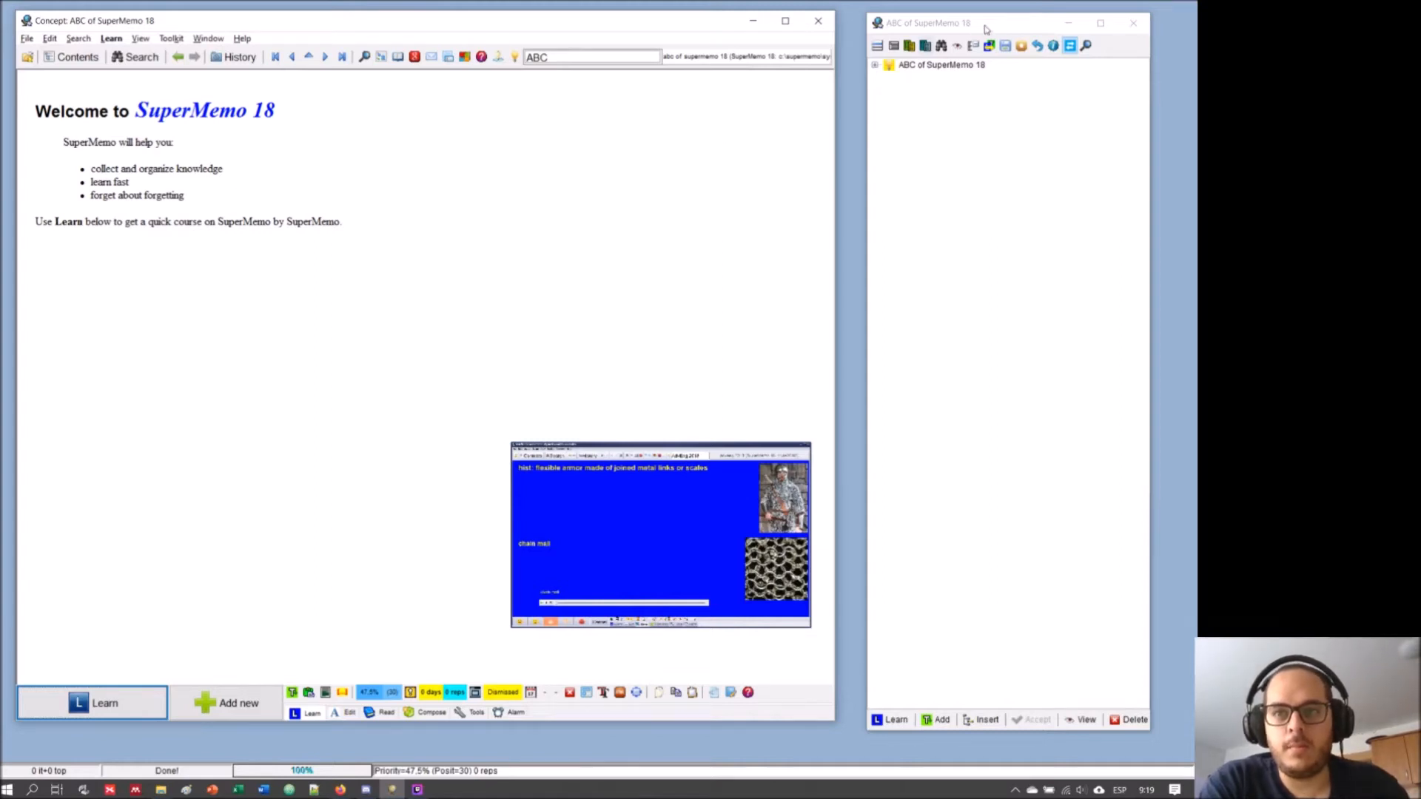
- Move the contents window over the element window and back beside it
{"action": "mouse_move", "coordinate": [1015, 28]}
{"action": "left_mouse_down"}
{"action": "mouse_move", "coordinate": [988, 29]}
{"action": "mouse_move", "coordinate": [1040, 32]}
{"action": "left_mouse_up"}
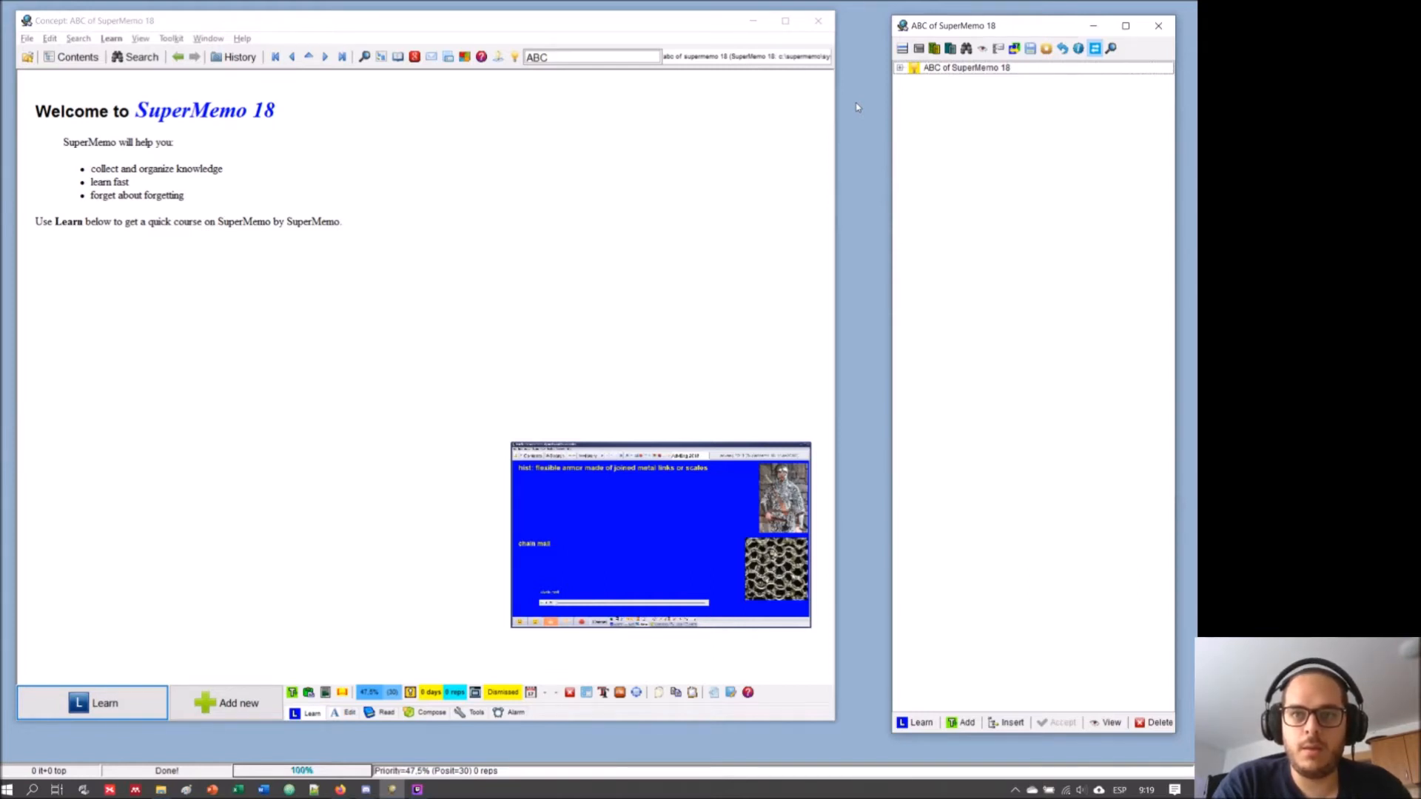
{"action": "mouse_move", "coordinate": [1044, 33]}
{"action": "left_mouse_down"}
{"action": "mouse_move", "coordinate": [729, 56]}
{"action": "mouse_move", "coordinate": [1020, 35]}
{"action": "left_mouse_up"}
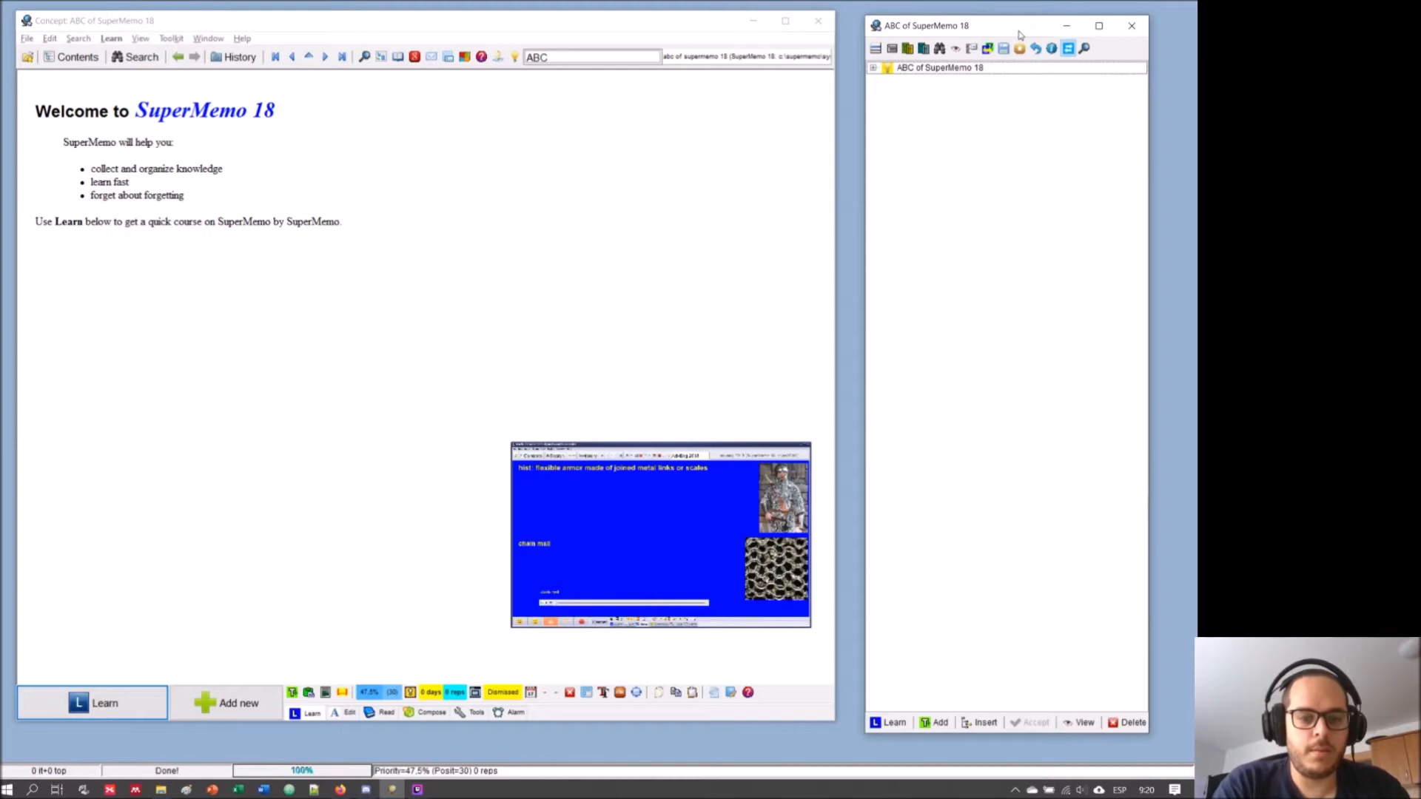
{"action": "left_click_drag", "start_coordinate": [1020, 35], "coordinate": [797, 67]}
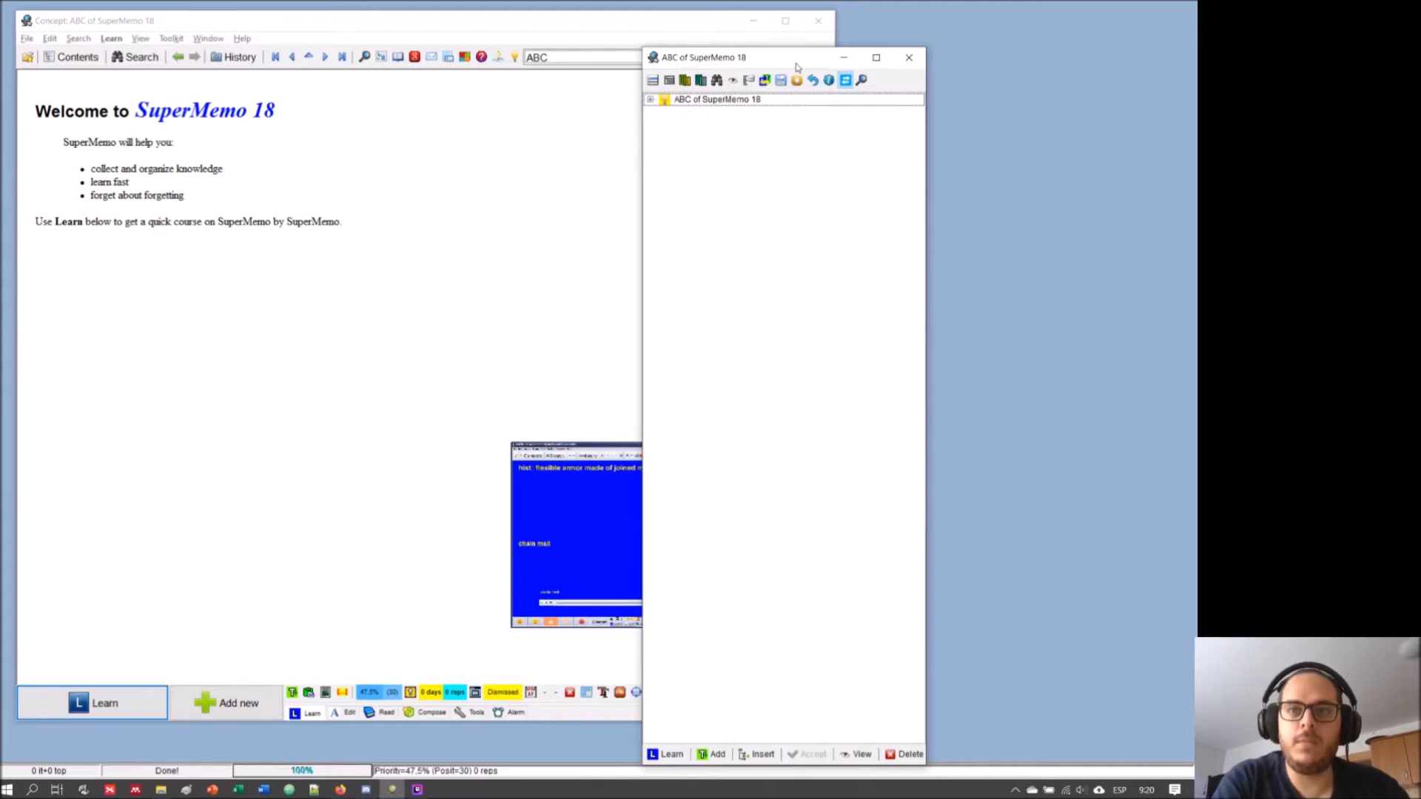
{"action": "left_click_drag", "start_coordinate": [796, 63], "coordinate": [1002, 33]}
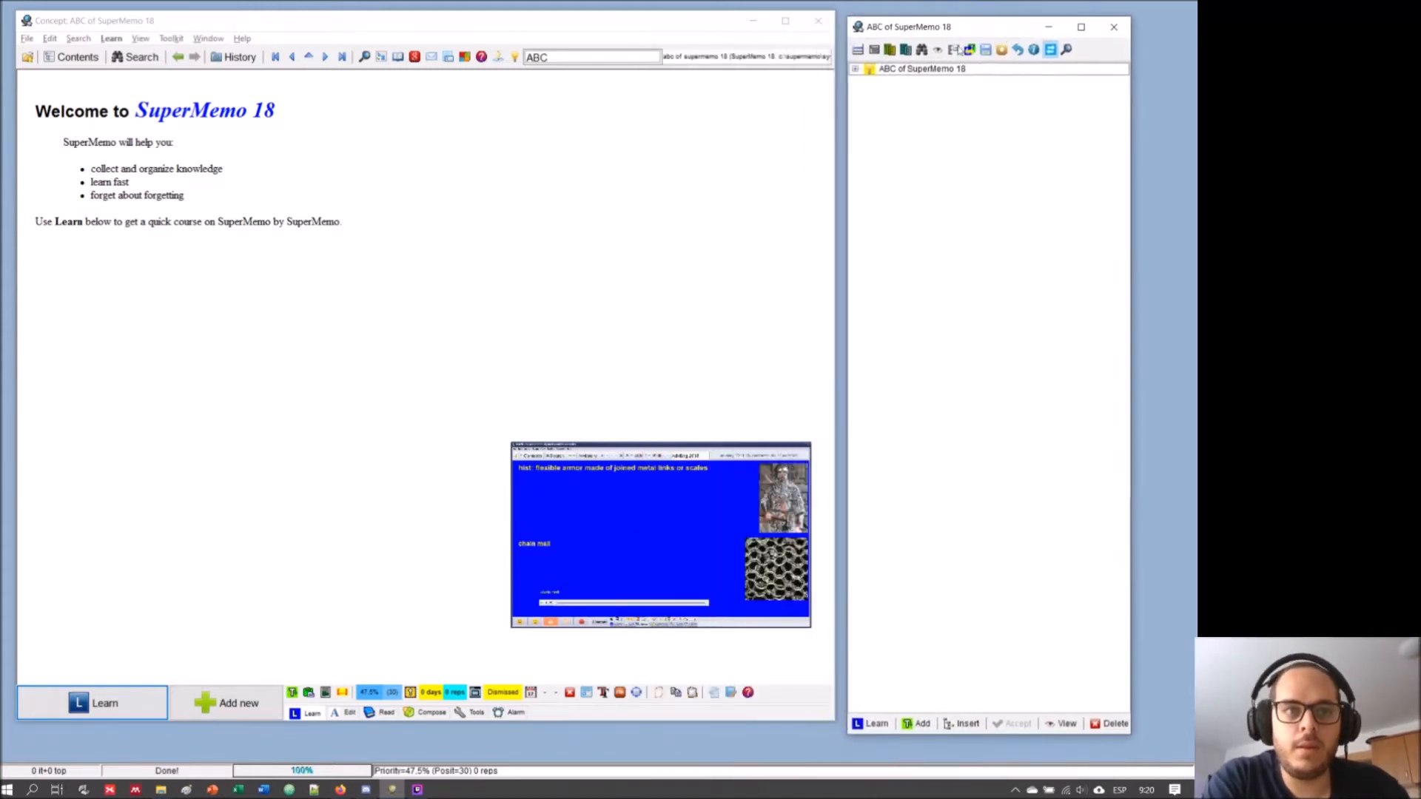
- Apply the default layout to the open windows
{"action": "left_click", "coordinate": [28, 39]}
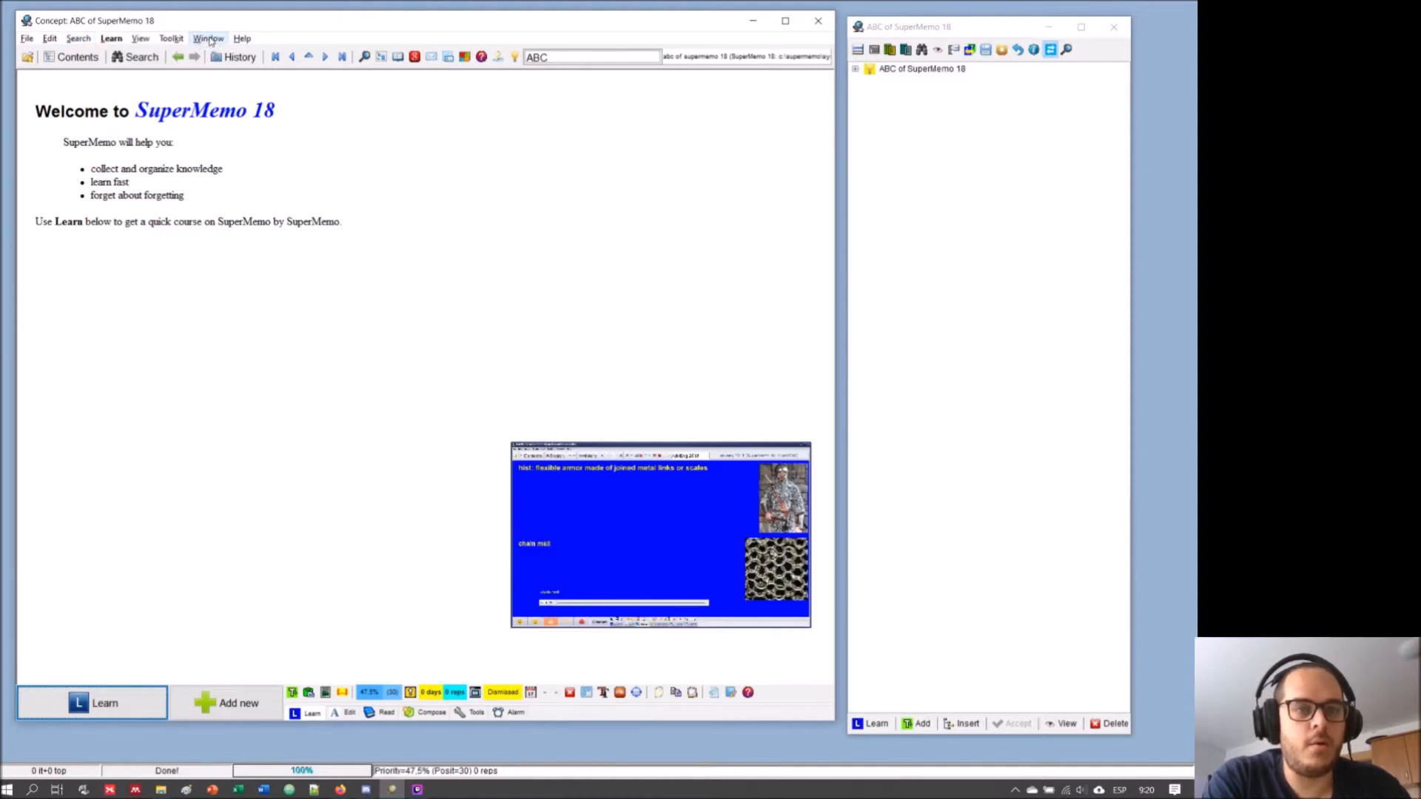
{"action": "left_click", "coordinate": [210, 38]}
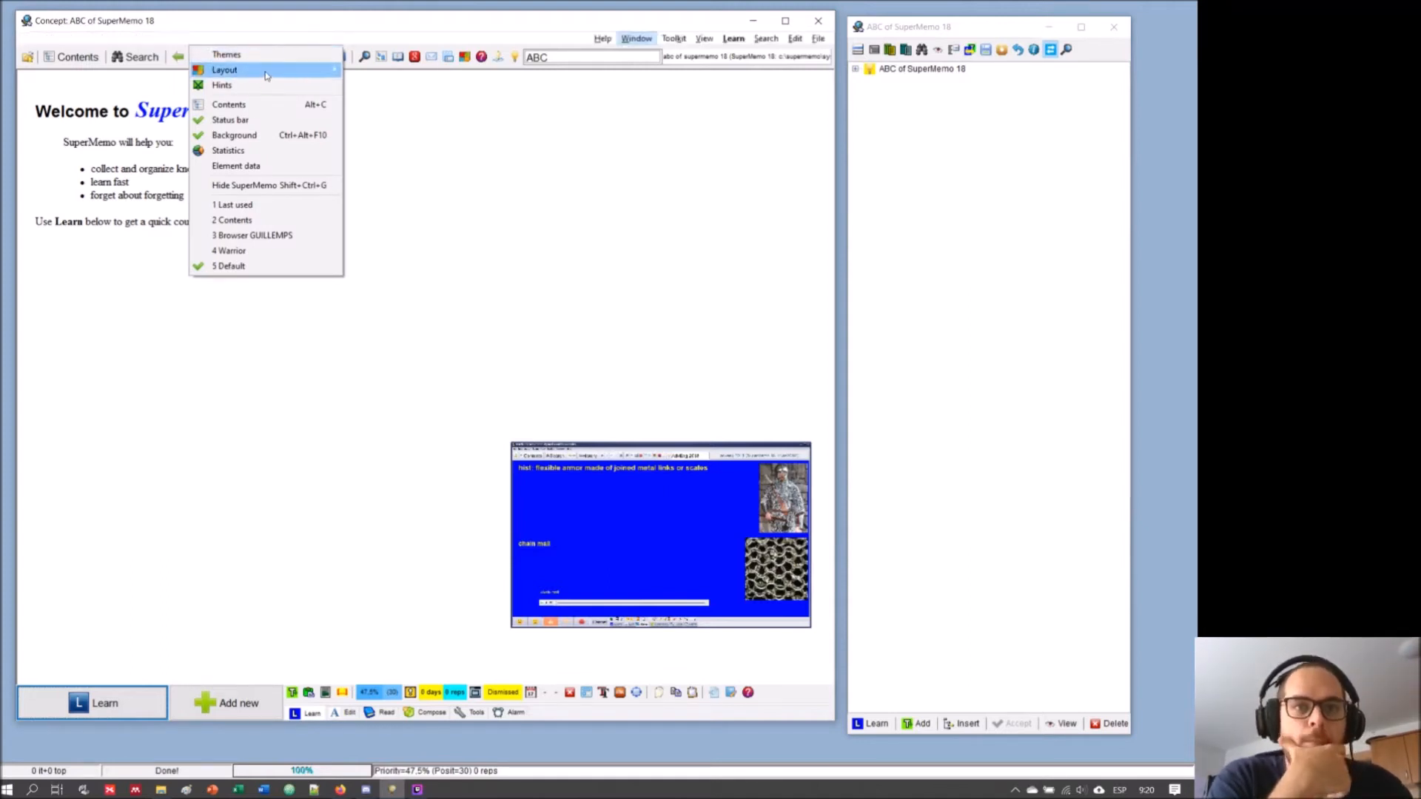
{"action": "mouse_move", "coordinate": [267, 75]}
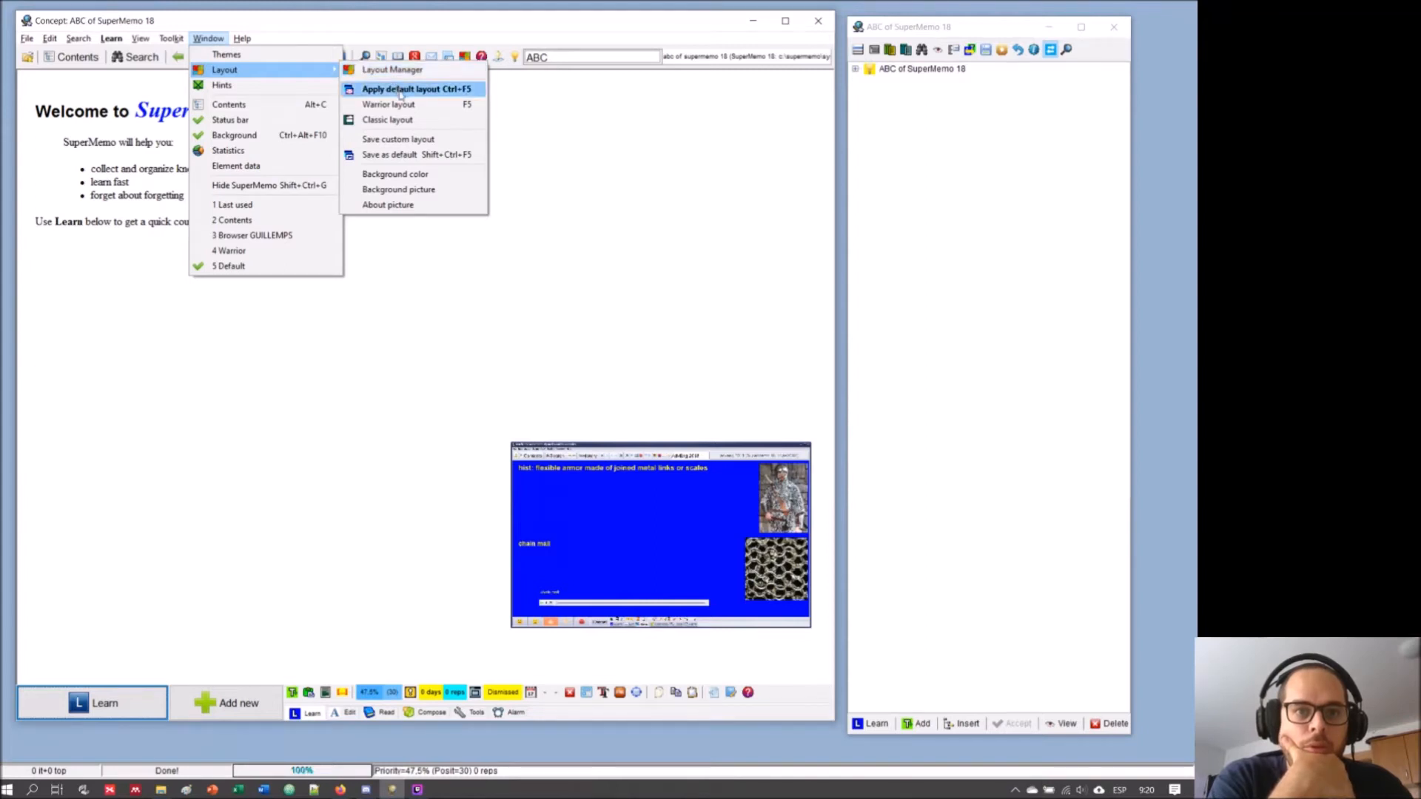
{"action": "left_click", "coordinate": [399, 92]}
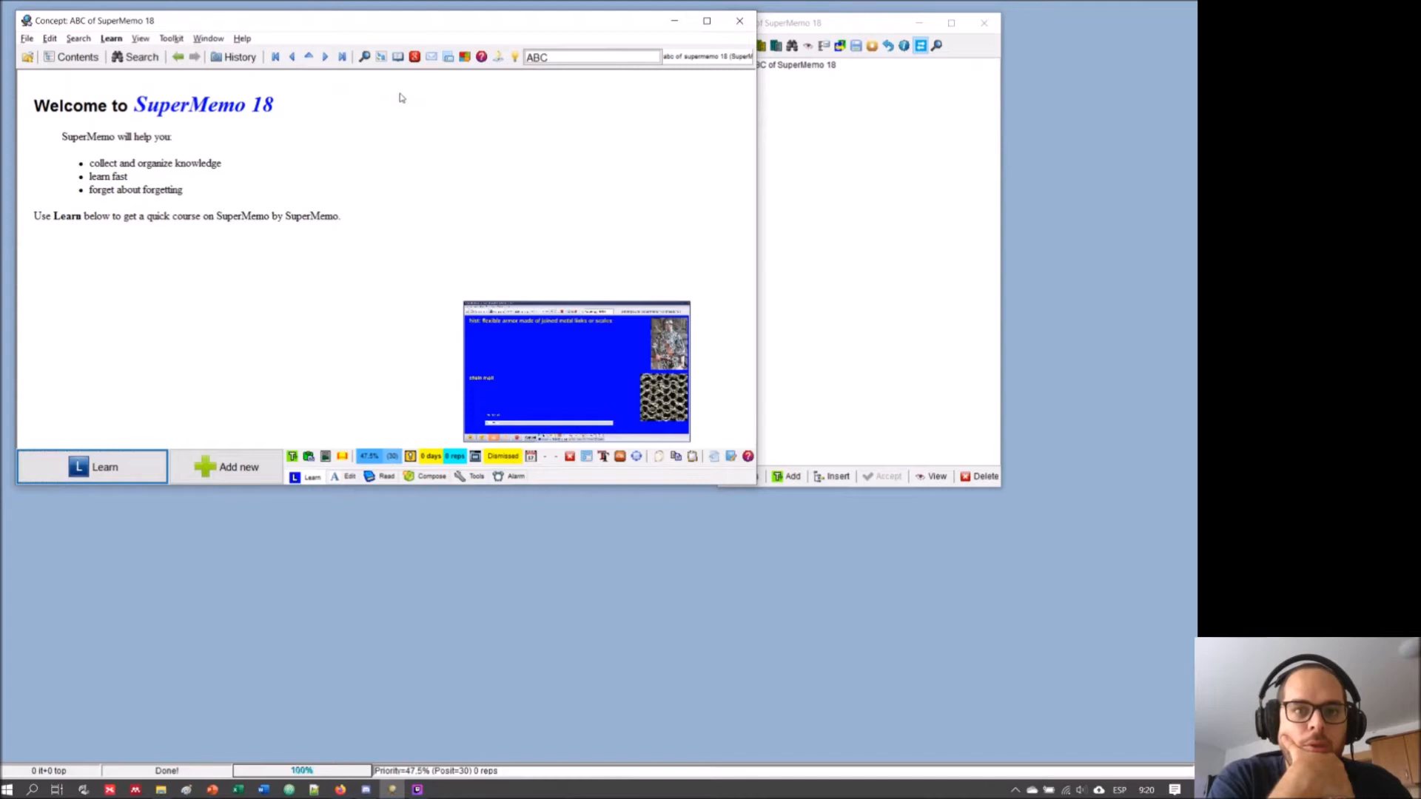
- Separate the overlapping windows by moving the contents window beside the element window and shifting the element window slightly
{"action": "left_click_drag", "start_coordinate": [861, 33], "coordinate": [979, 37]}
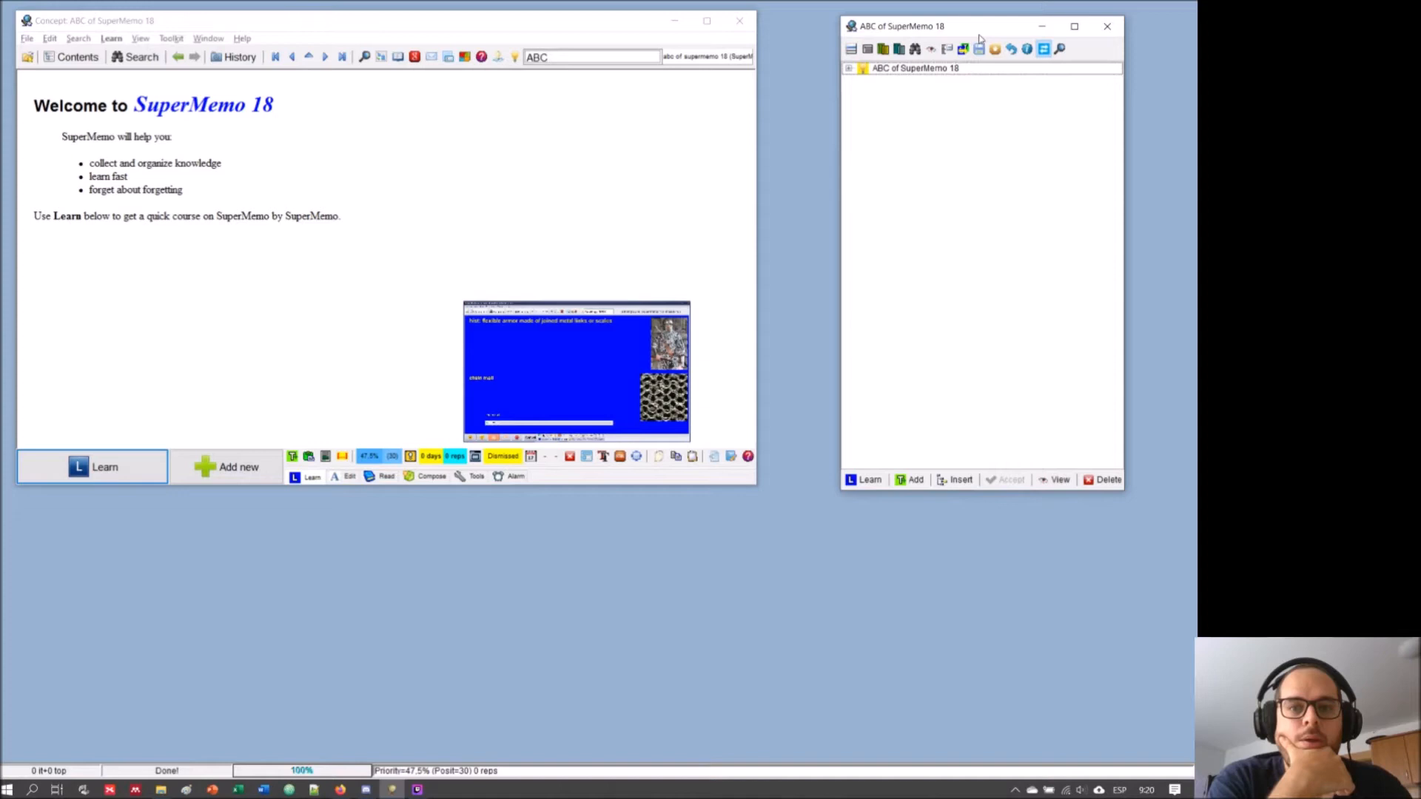
{"action": "left_click_drag", "start_coordinate": [614, 23], "coordinate": [605, 26]}
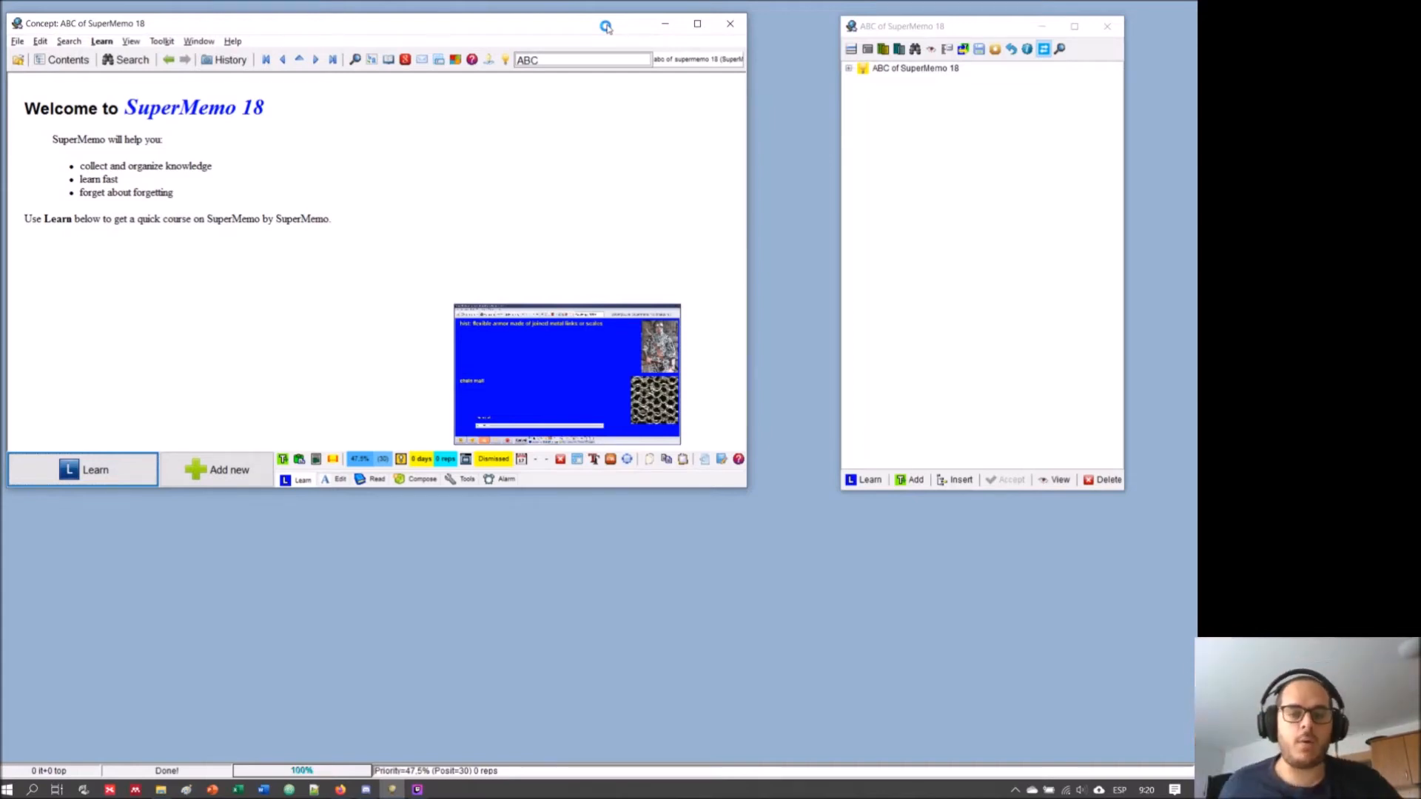
{"action": "left_click_drag", "start_coordinate": [605, 27], "coordinate": [607, 25]}
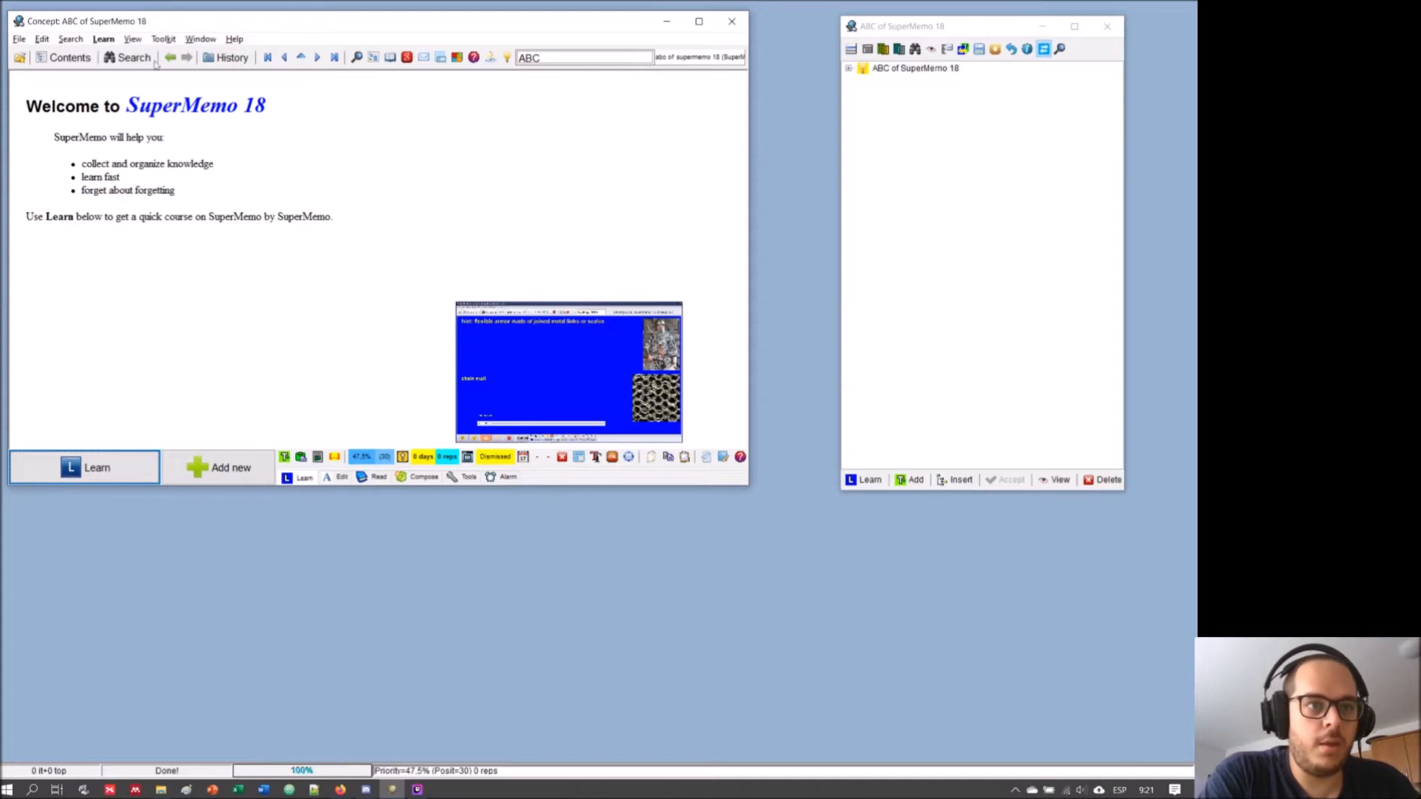
- Exit SuperMemo and switch to File Explorer
{"action": "left_click", "coordinate": [17, 40]}
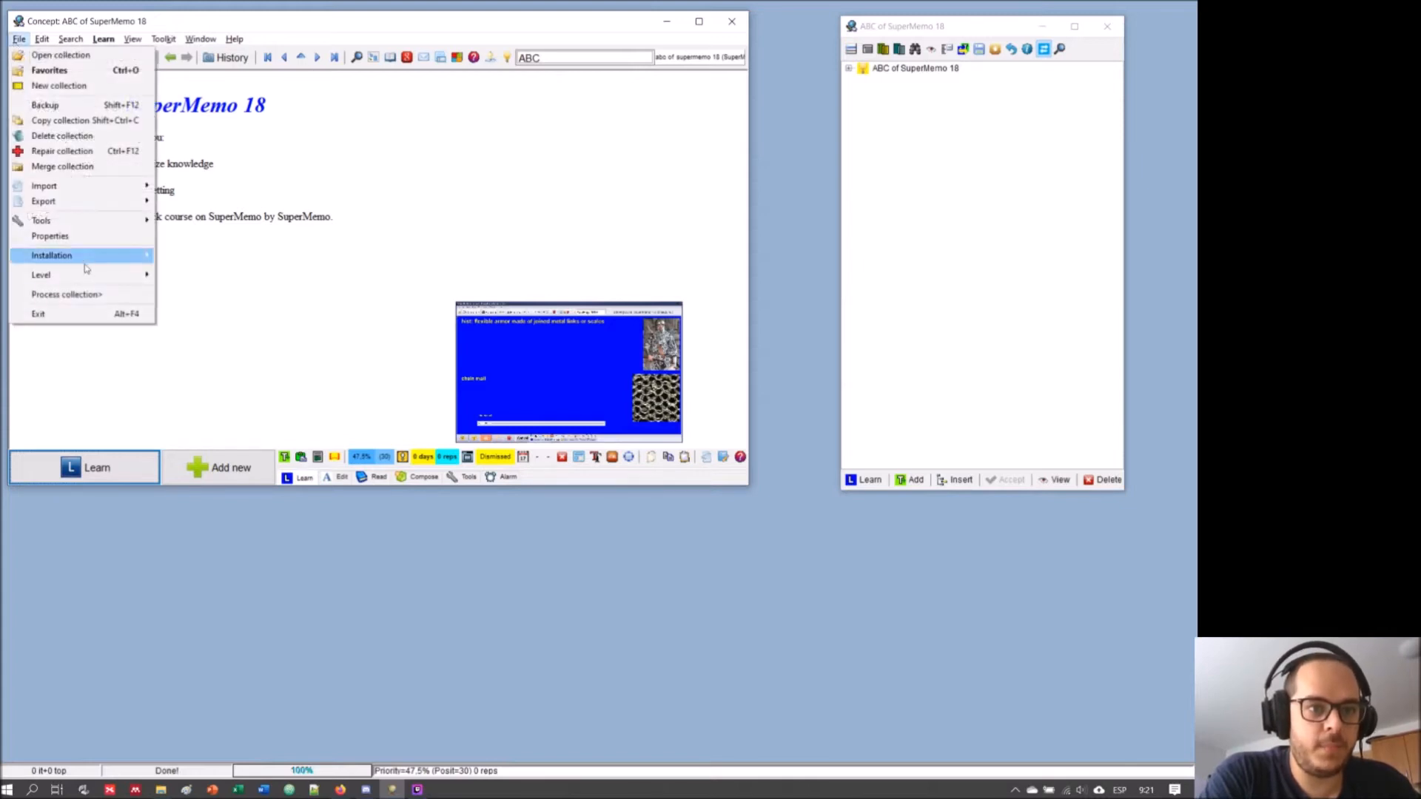
{"action": "left_click", "coordinate": [98, 317]}
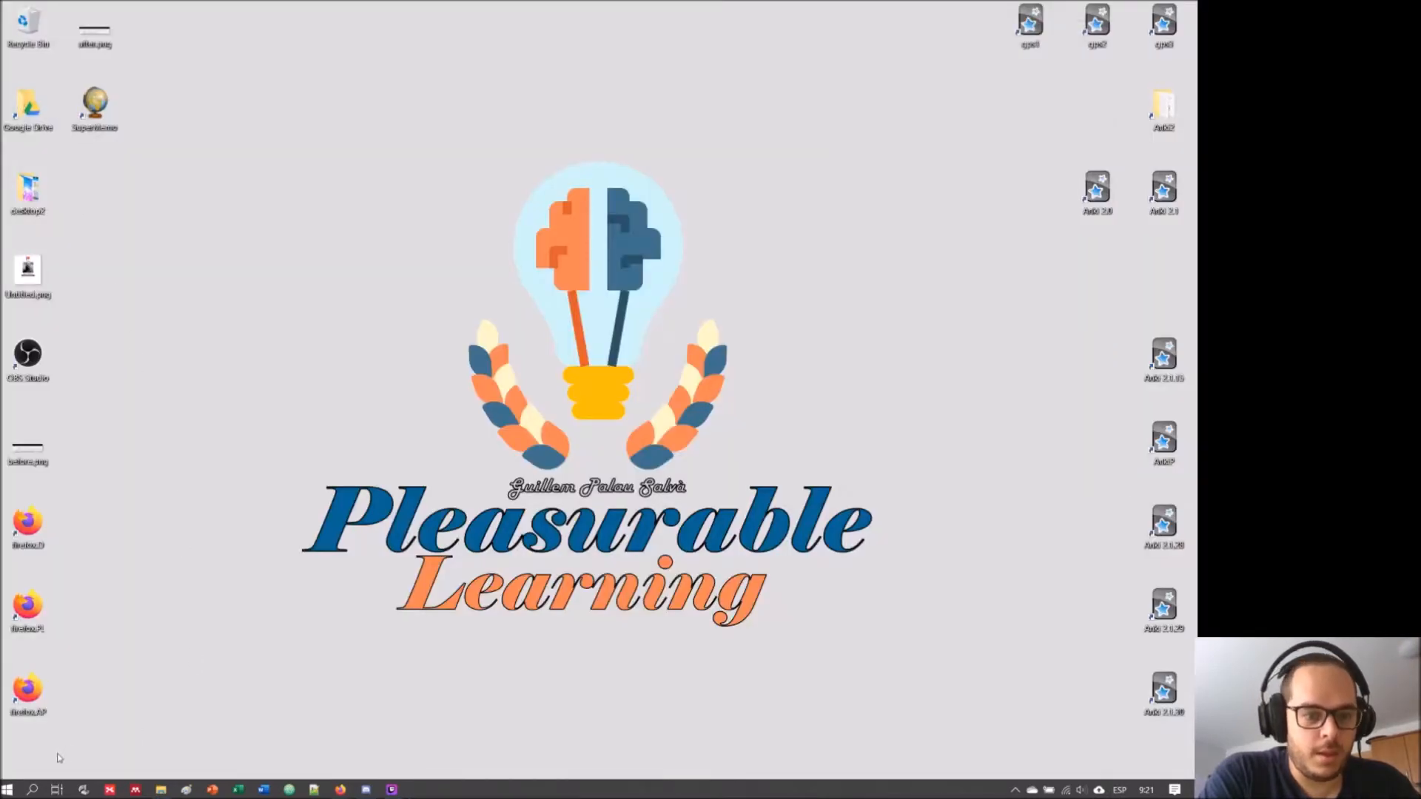
{"action": "left_click", "coordinate": [161, 790]}
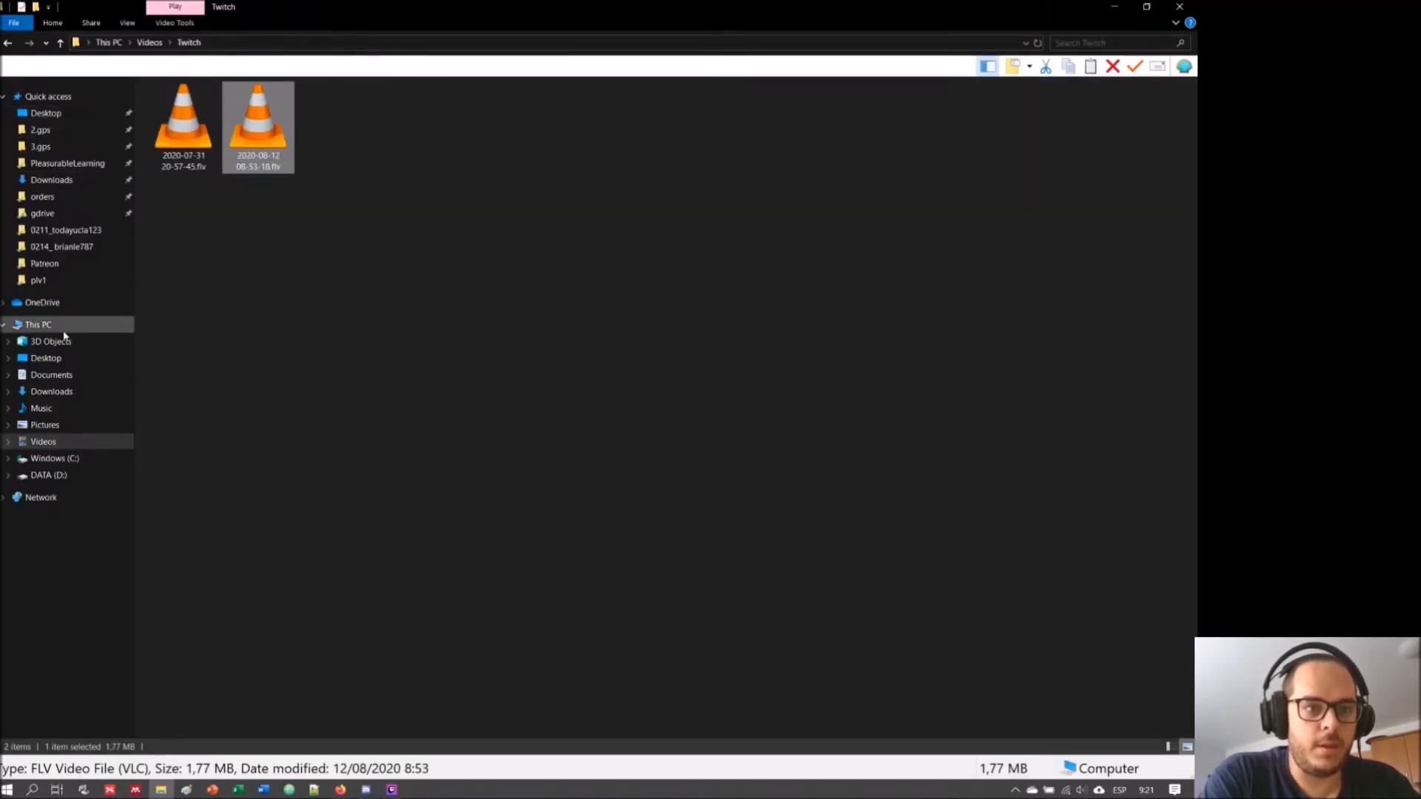
- Open the SuperMemo folder on the Windows (C:) drive
{"action": "left_click", "coordinate": [49, 459]}
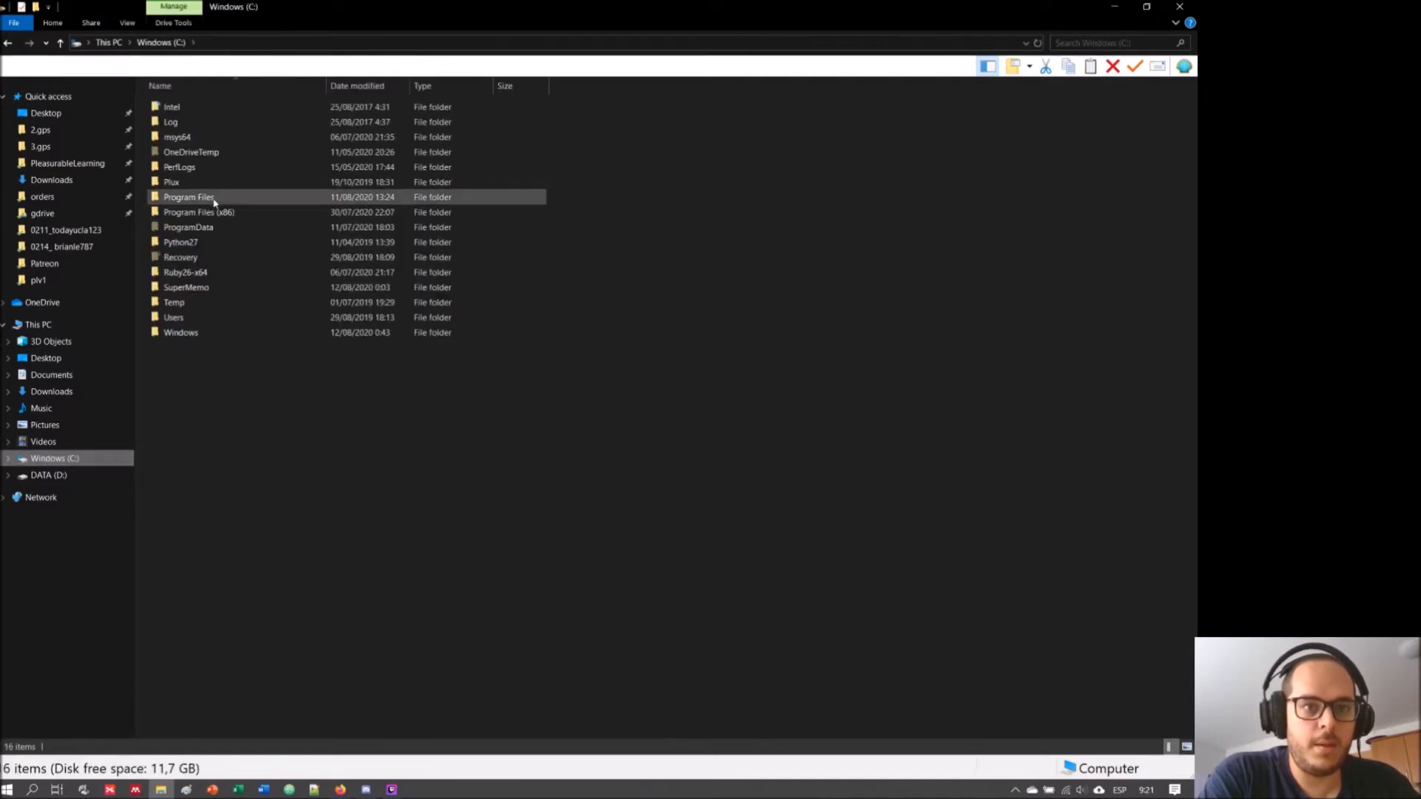
{"action": "left_click", "coordinate": [196, 295]}
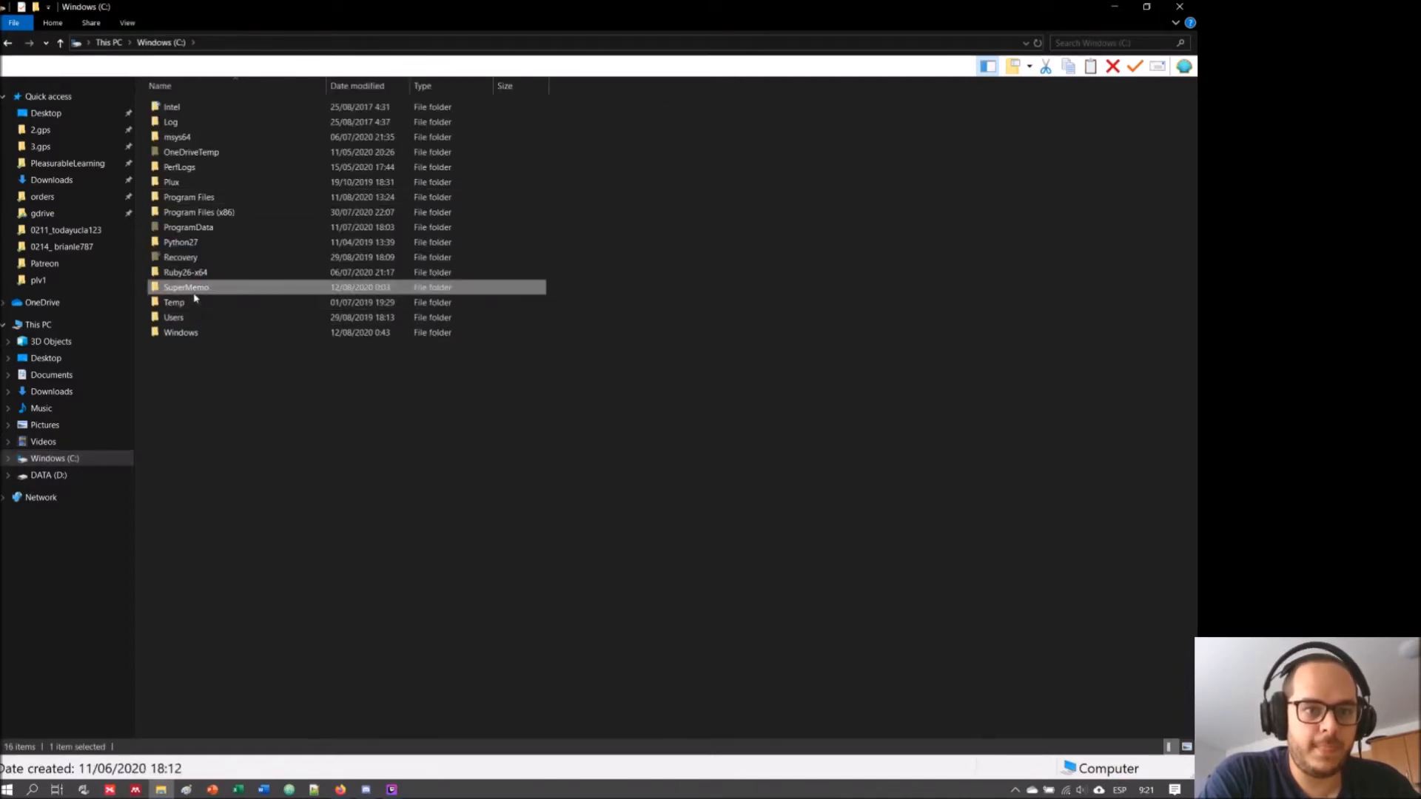
{"action": "double_click", "coordinate": [196, 293]}
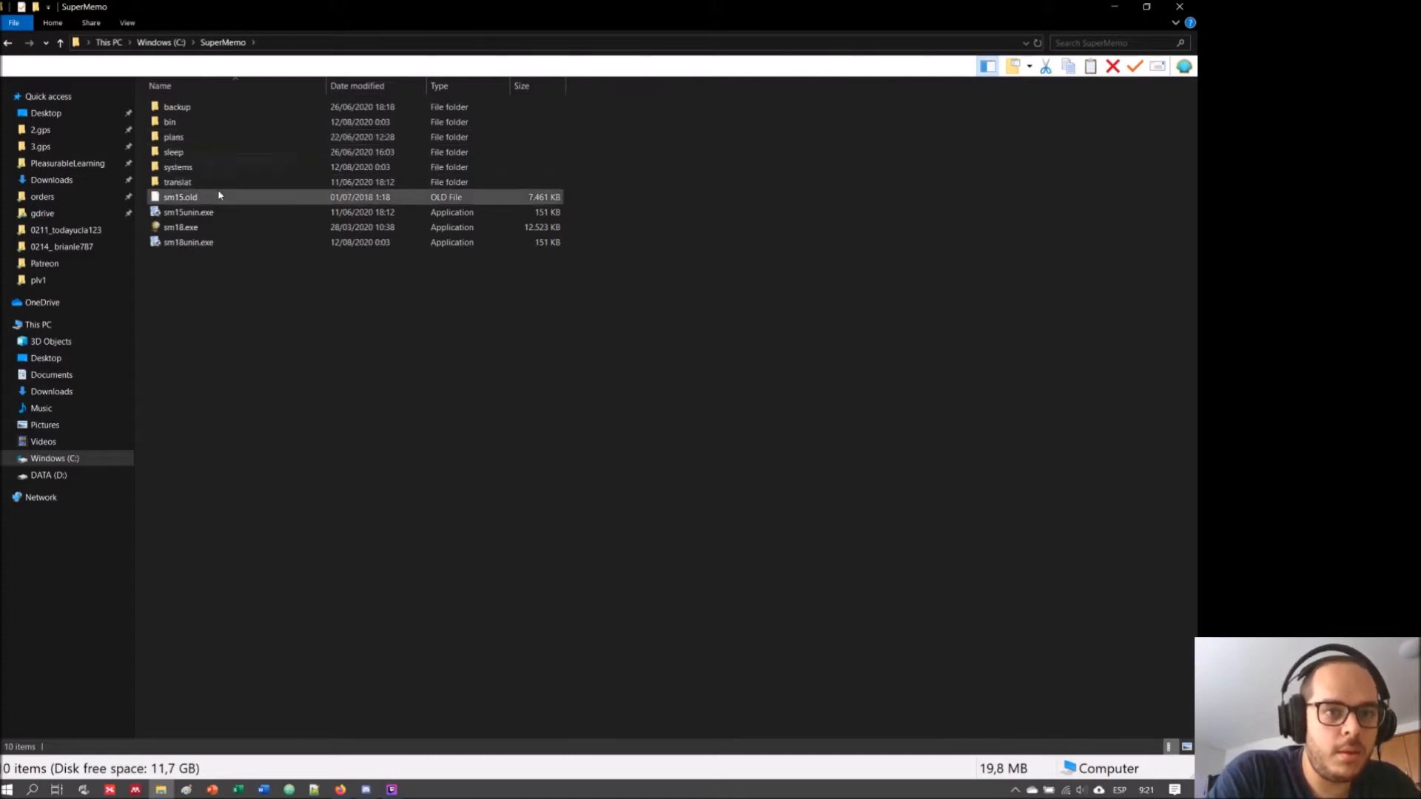
- Open the high DPI settings in the compatibility properties of sm18.exe
{"action": "left_click", "coordinate": [182, 229]}
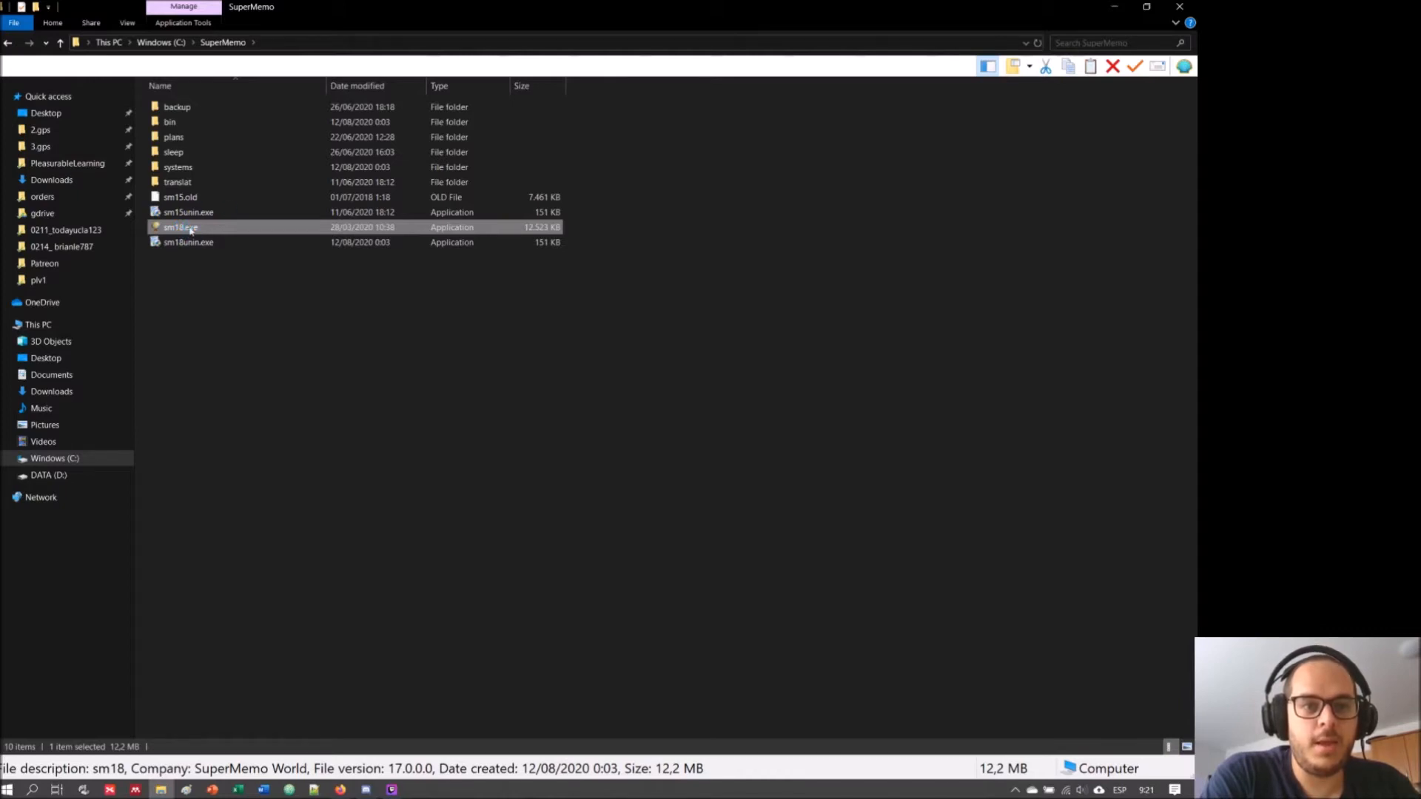
{"action": "right_click", "coordinate": [190, 230]}
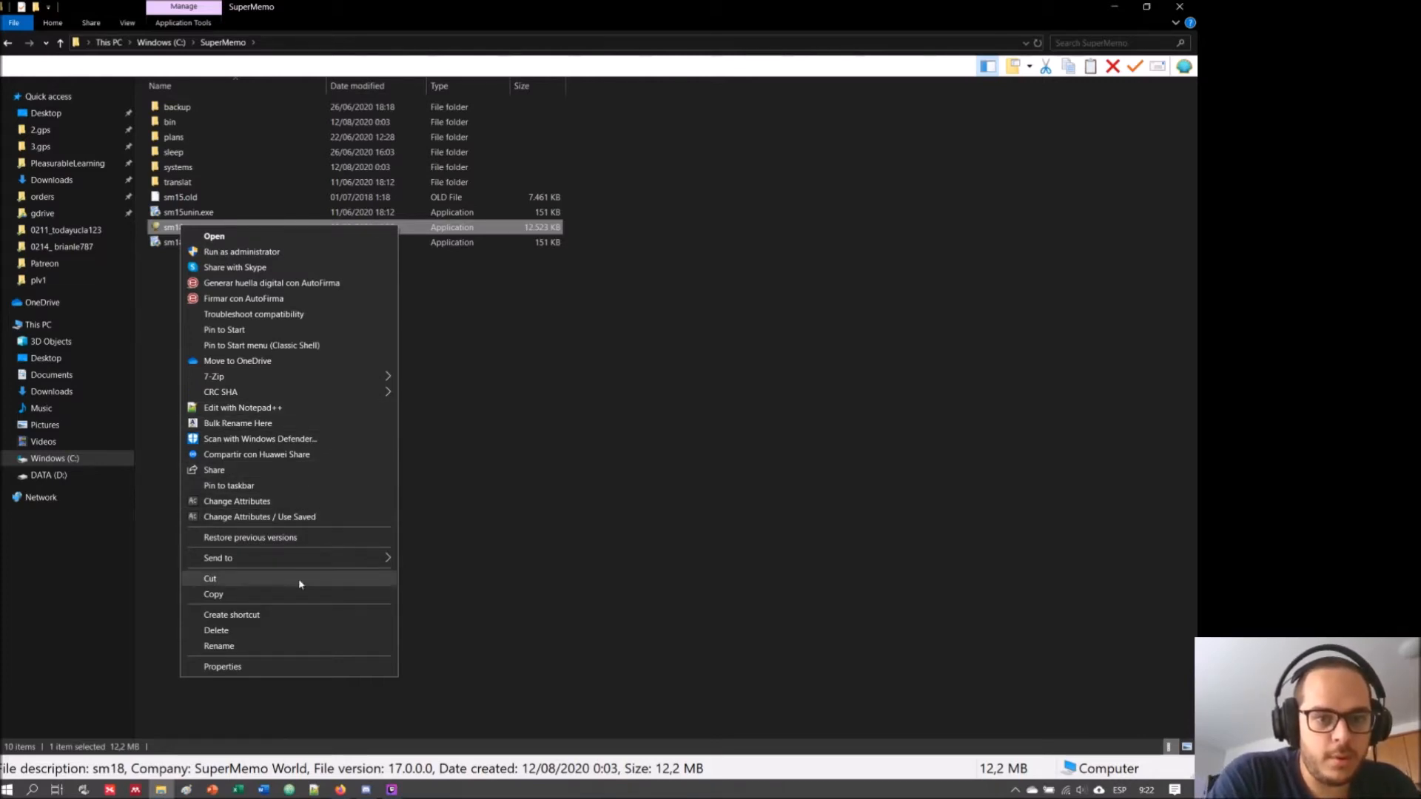
{"action": "left_click", "coordinate": [295, 669]}
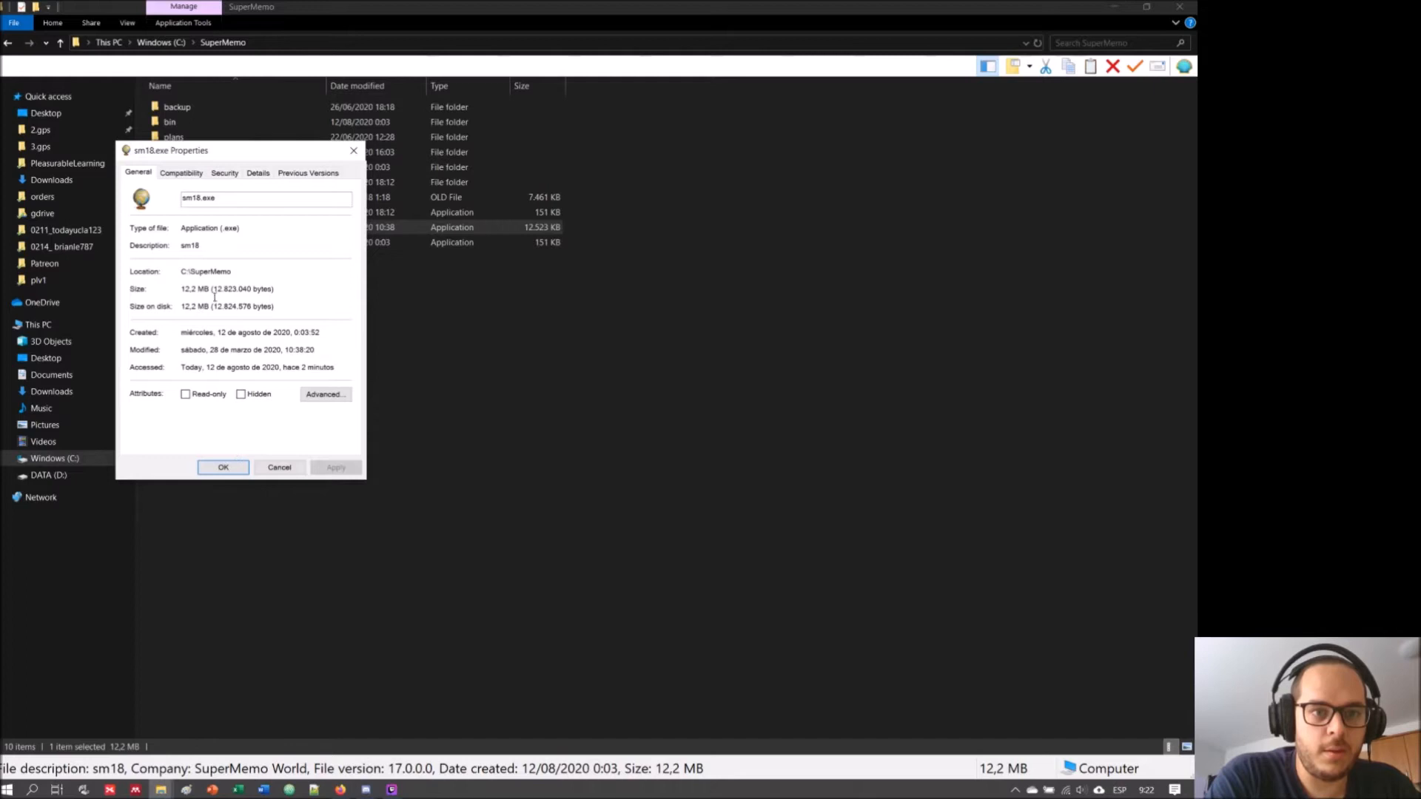
{"action": "left_click", "coordinate": [191, 176]}
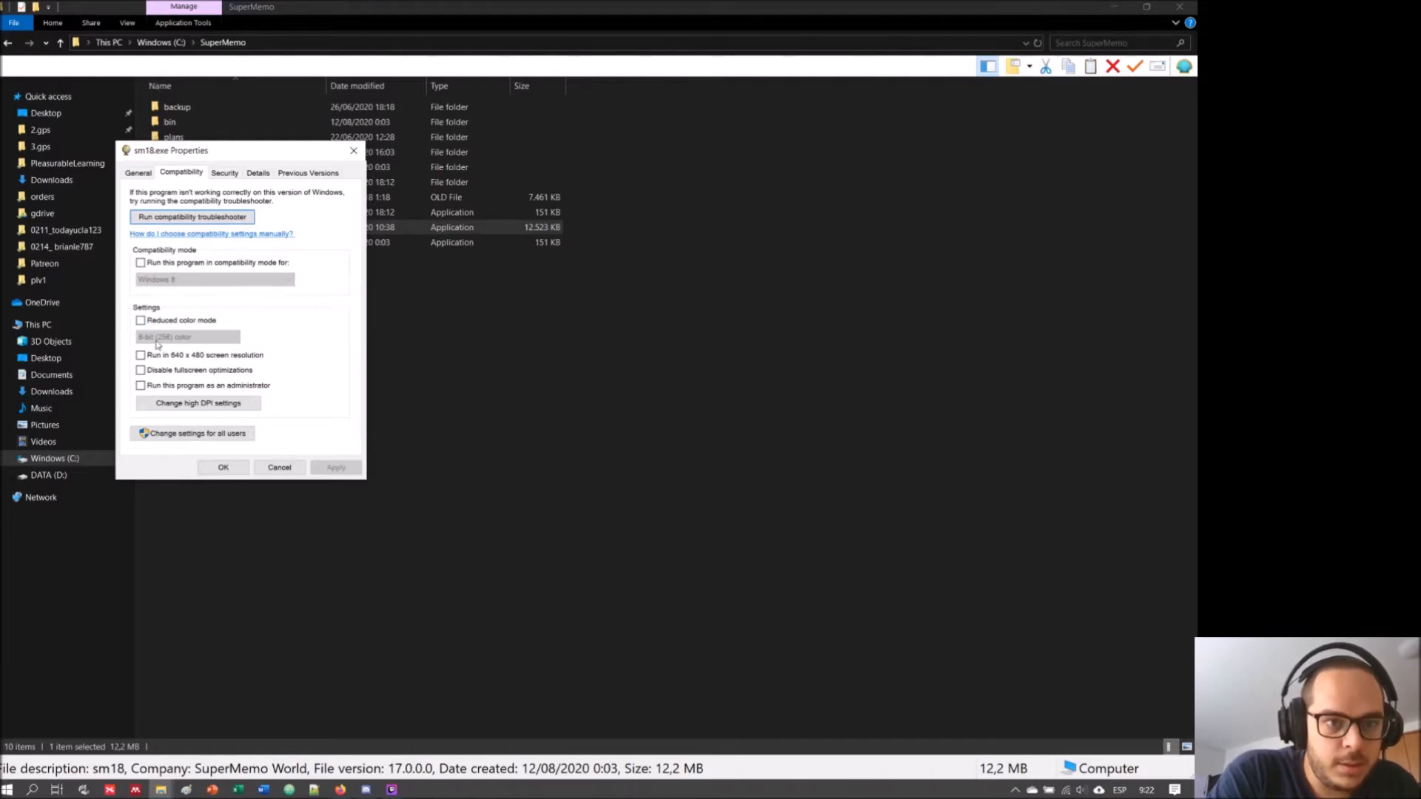
{"action": "left_click", "coordinate": [153, 403]}
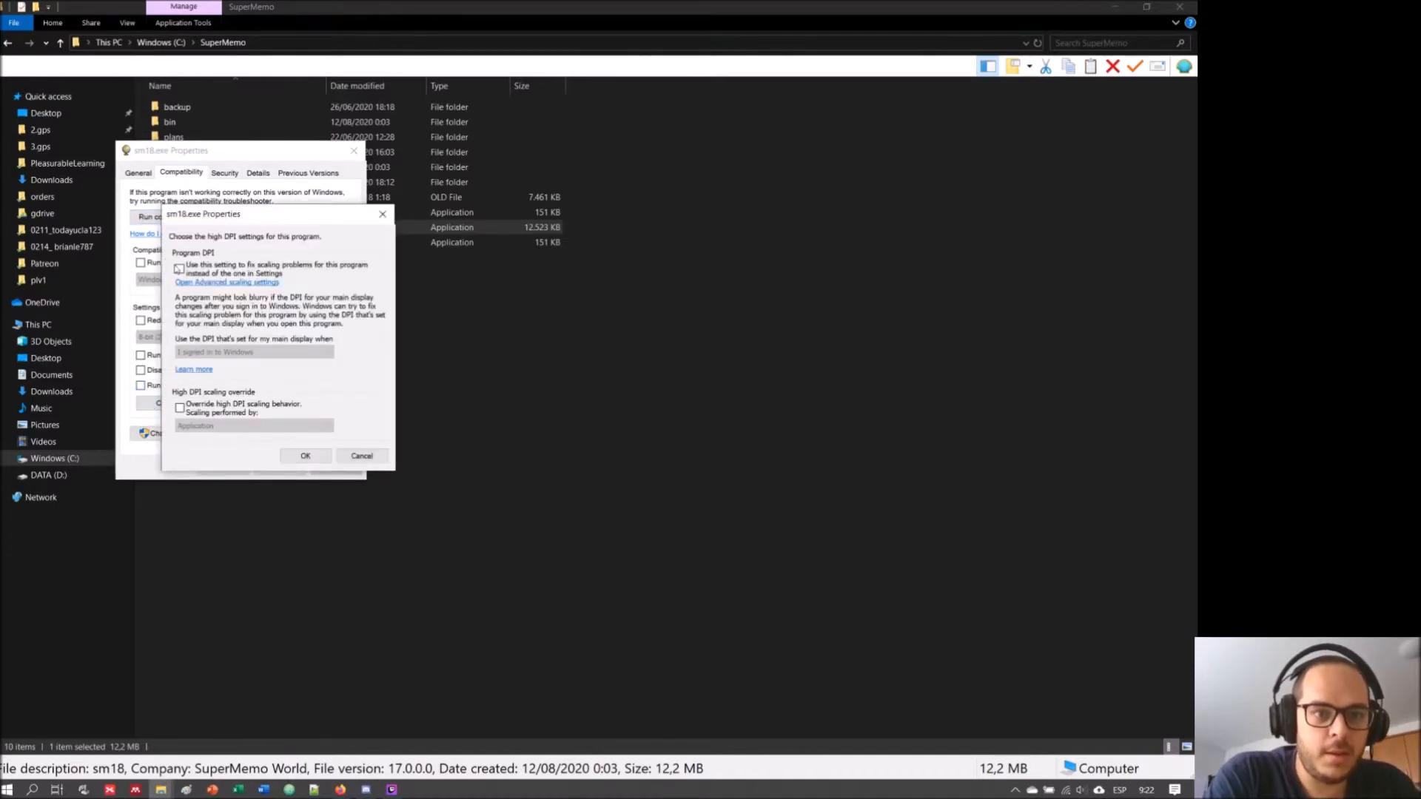
- Override the high DPI scaling behavior of sm18.exe with System (Enhanced), then apply and close its properties
{"action": "left_click", "coordinate": [180, 408]}
{"action": "left_click", "coordinate": [306, 430]}
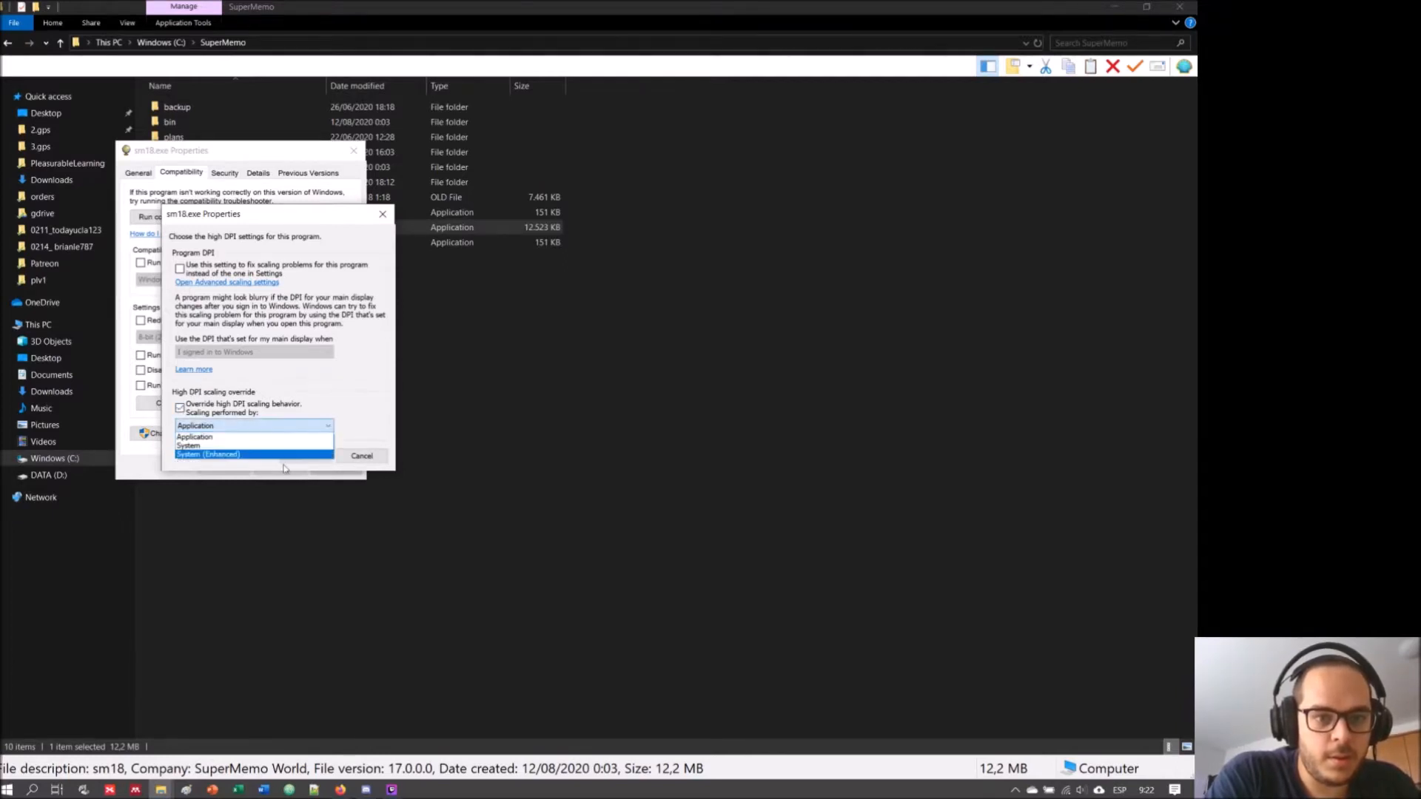
{"action": "left_click", "coordinate": [288, 453]}
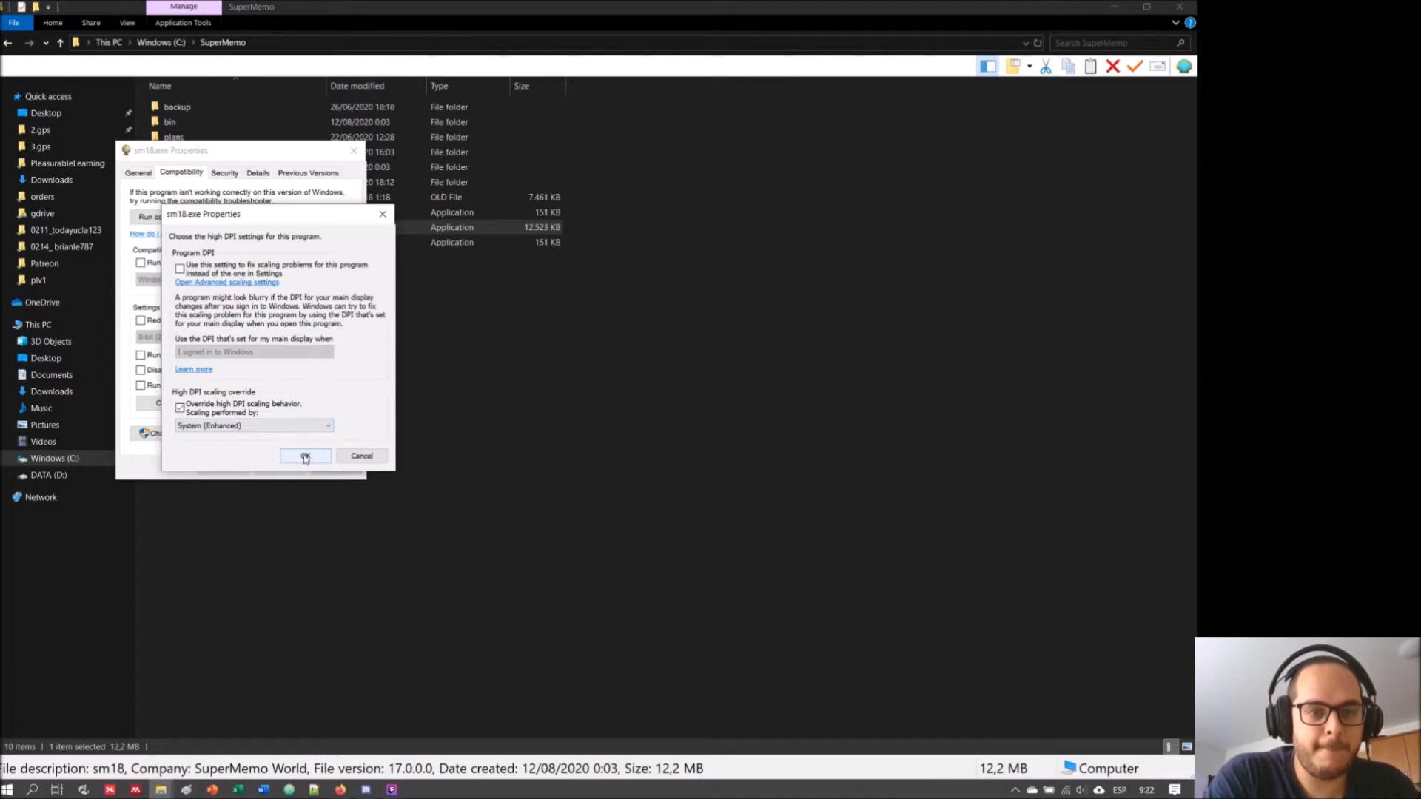
{"action": "left_click", "coordinate": [305, 456]}
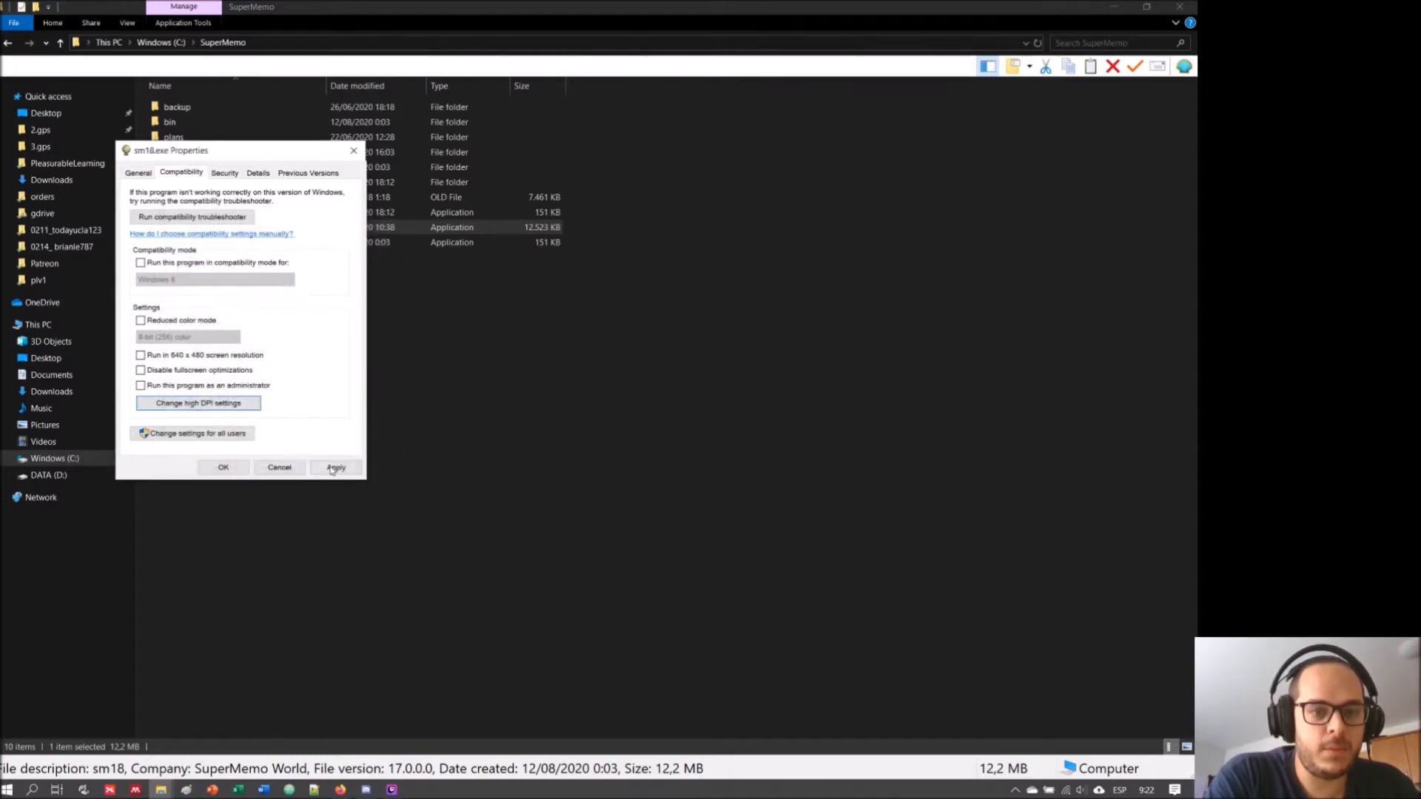
{"action": "left_click", "coordinate": [334, 470]}
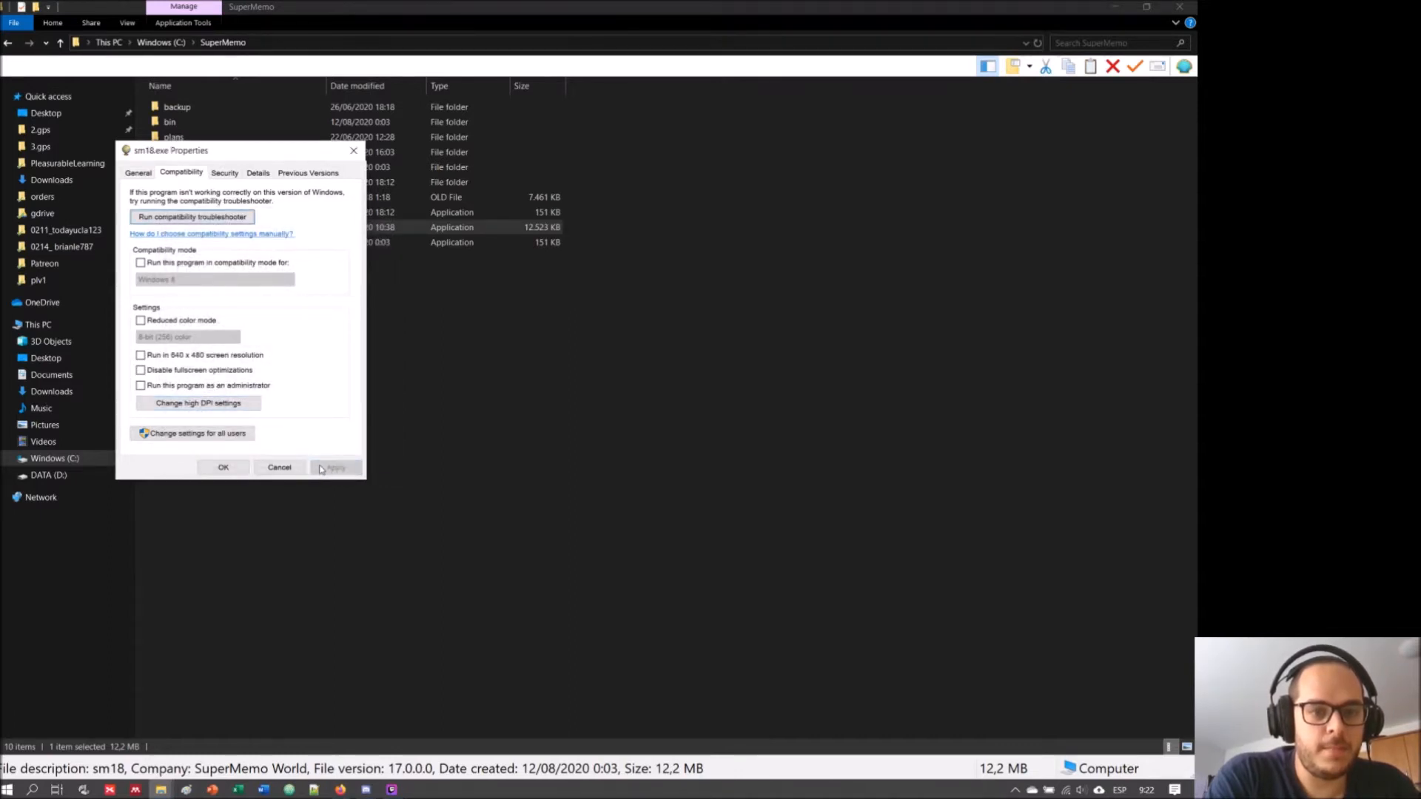
{"action": "left_click", "coordinate": [216, 469]}
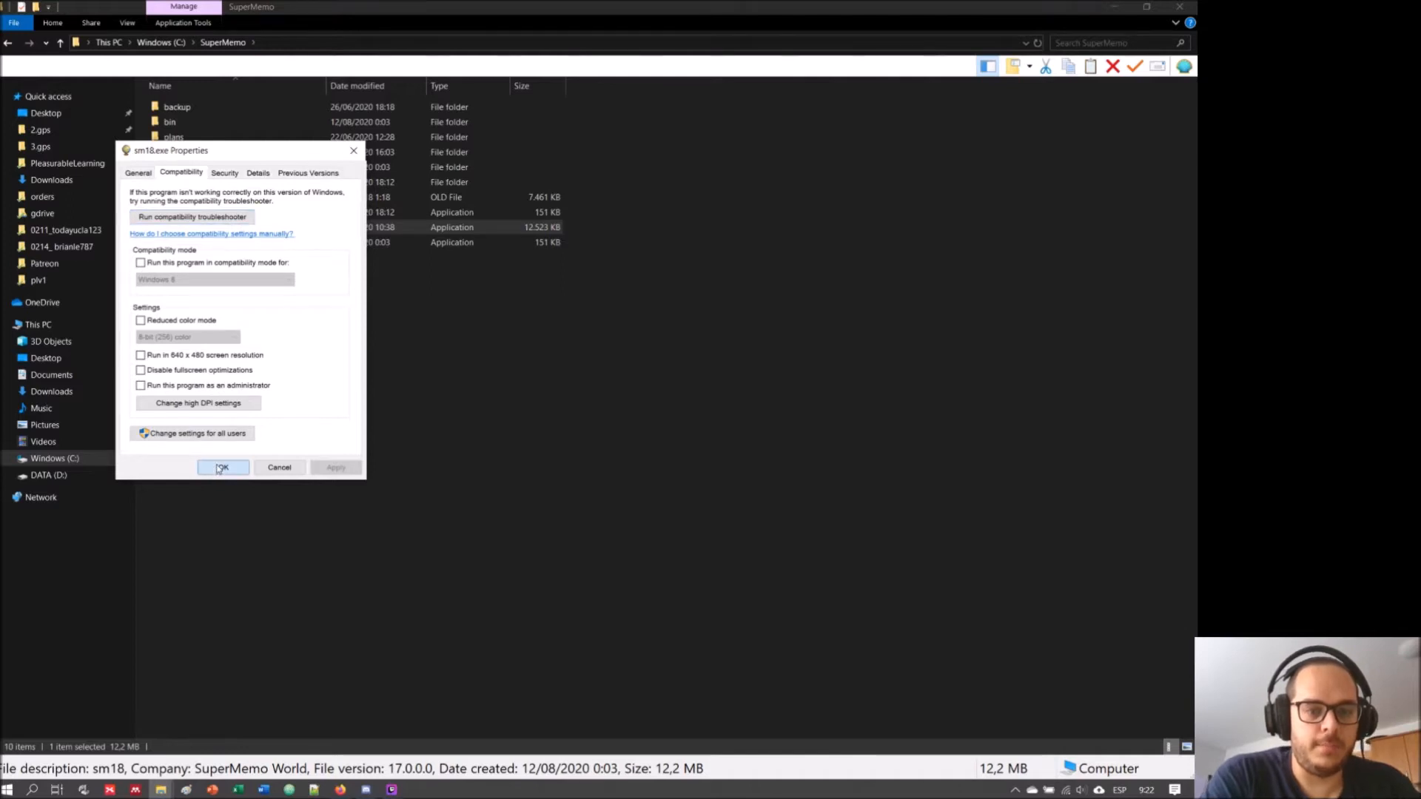
- Minimize File Explorer, launch SuperMemo from the desktop and dismiss the Question of the Day
{"action": "left_click", "coordinate": [1114, 8]}
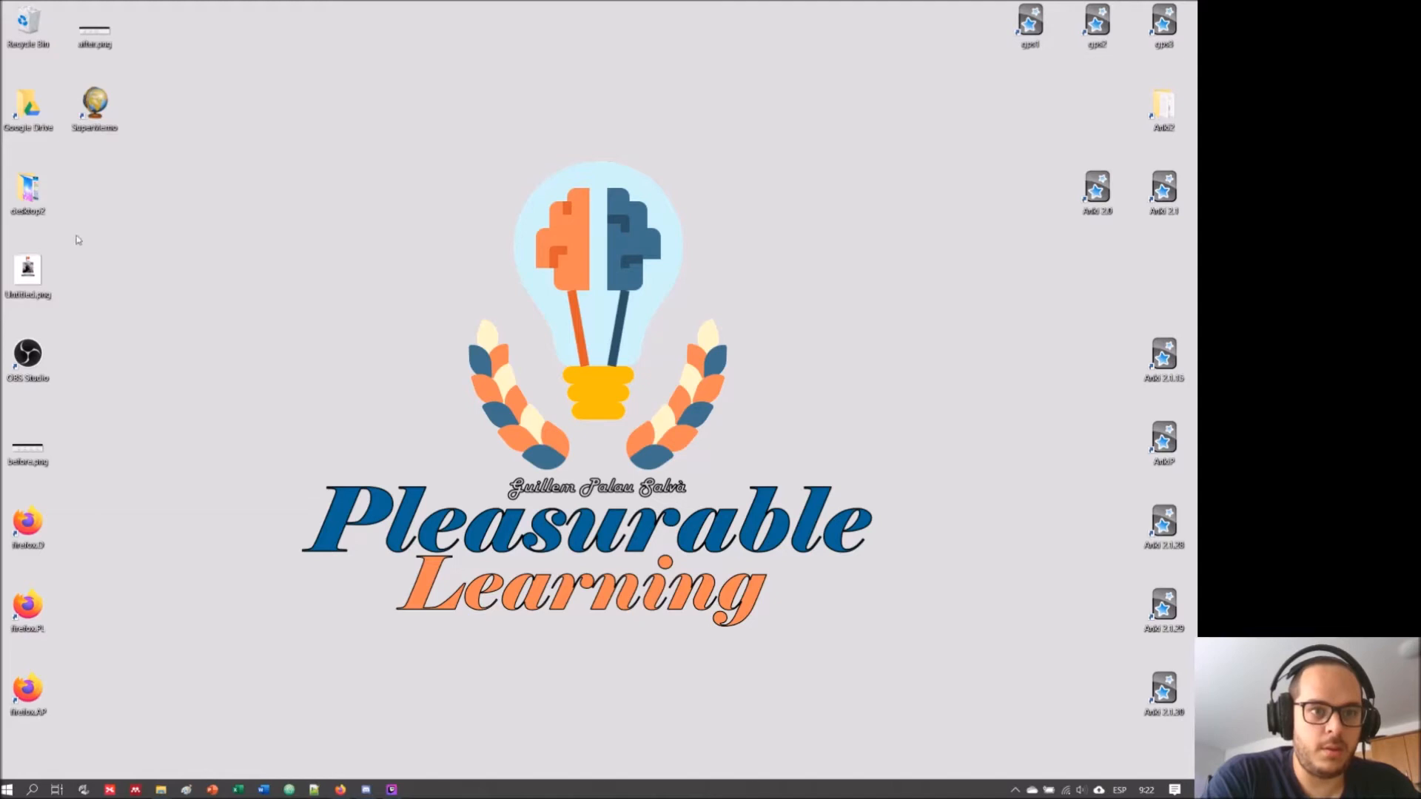
{"action": "left_click", "coordinate": [100, 94]}
{"action": "double_click", "coordinate": [100, 95]}
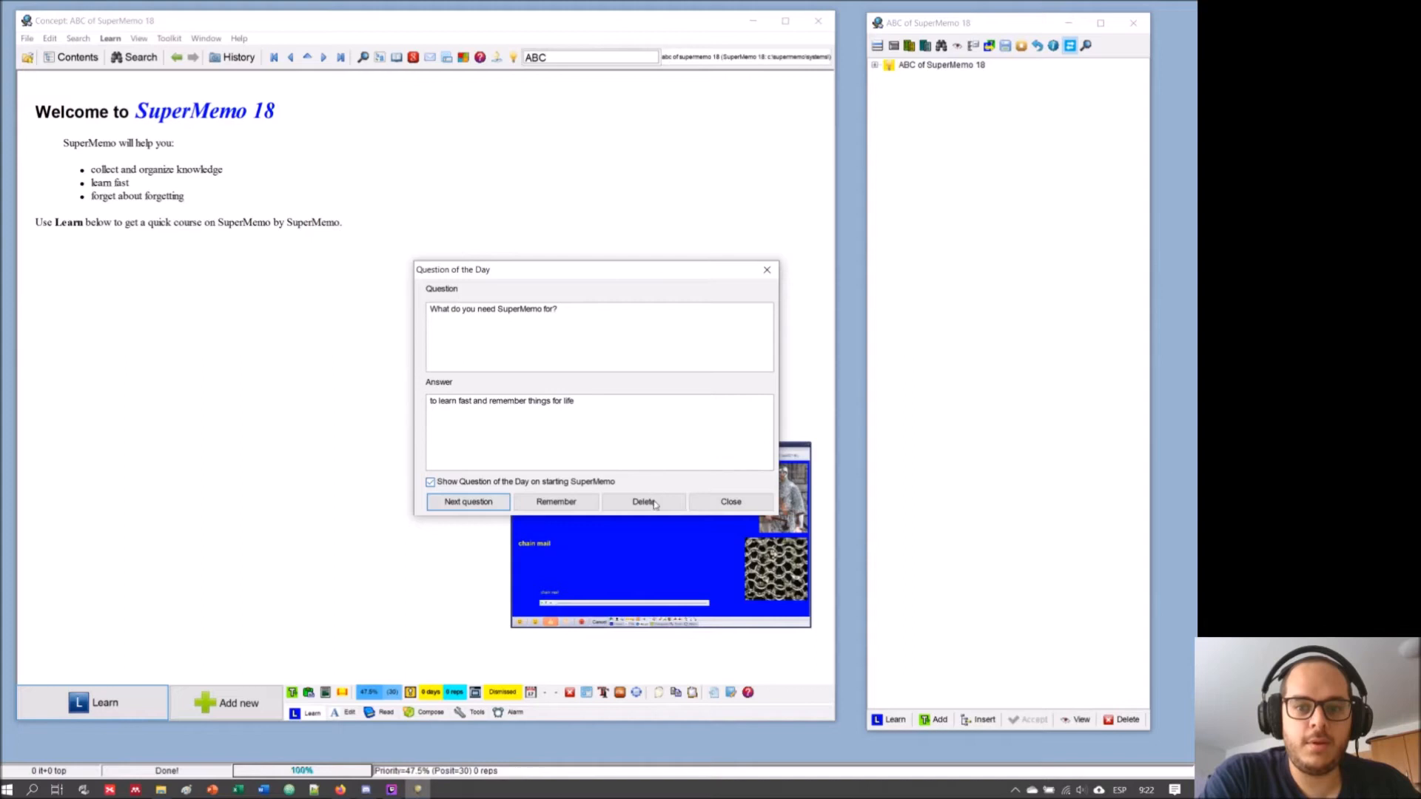
{"action": "left_click", "coordinate": [732, 502]}
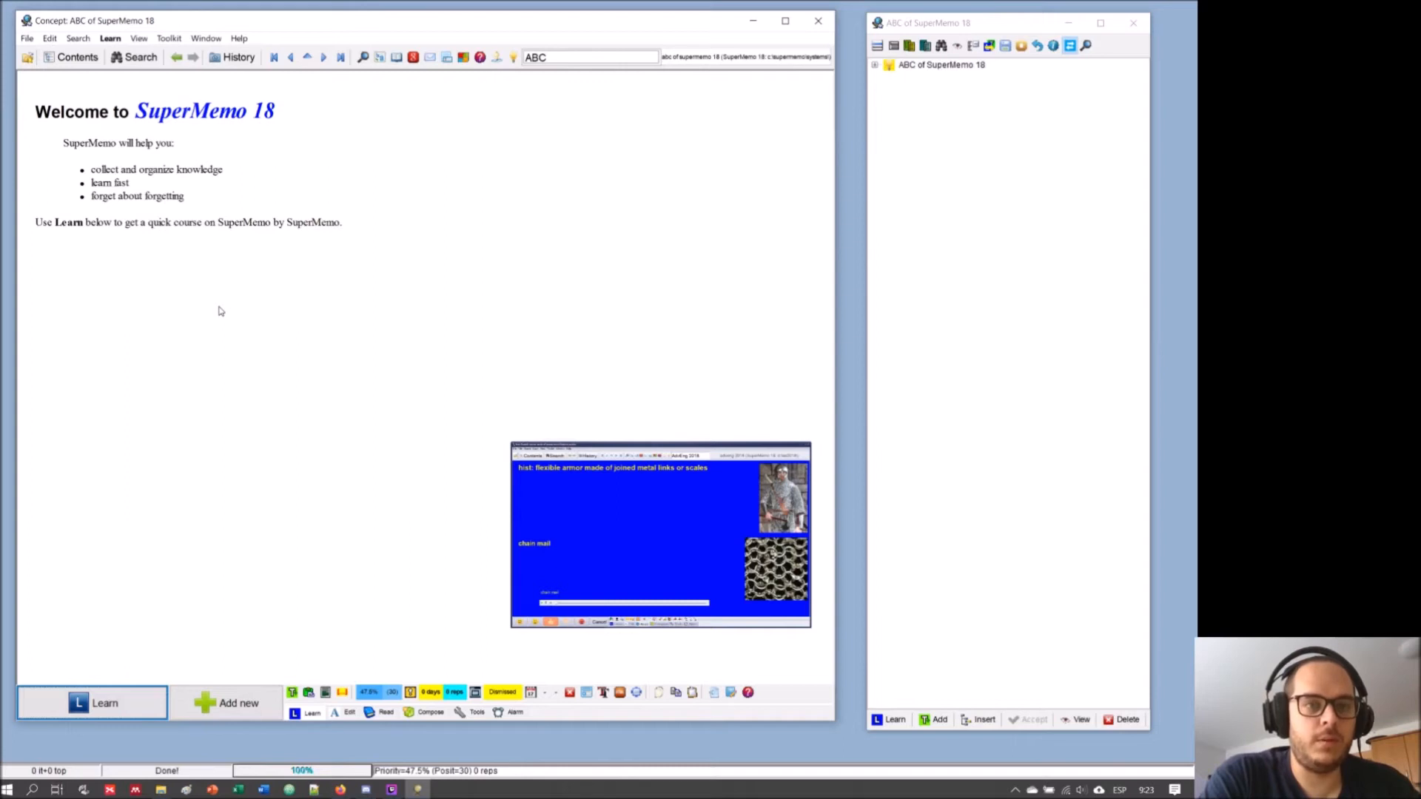
- Move the contents window so that it overlaps the element window
{"action": "left_click_drag", "start_coordinate": [1007, 30], "coordinate": [751, 57]}
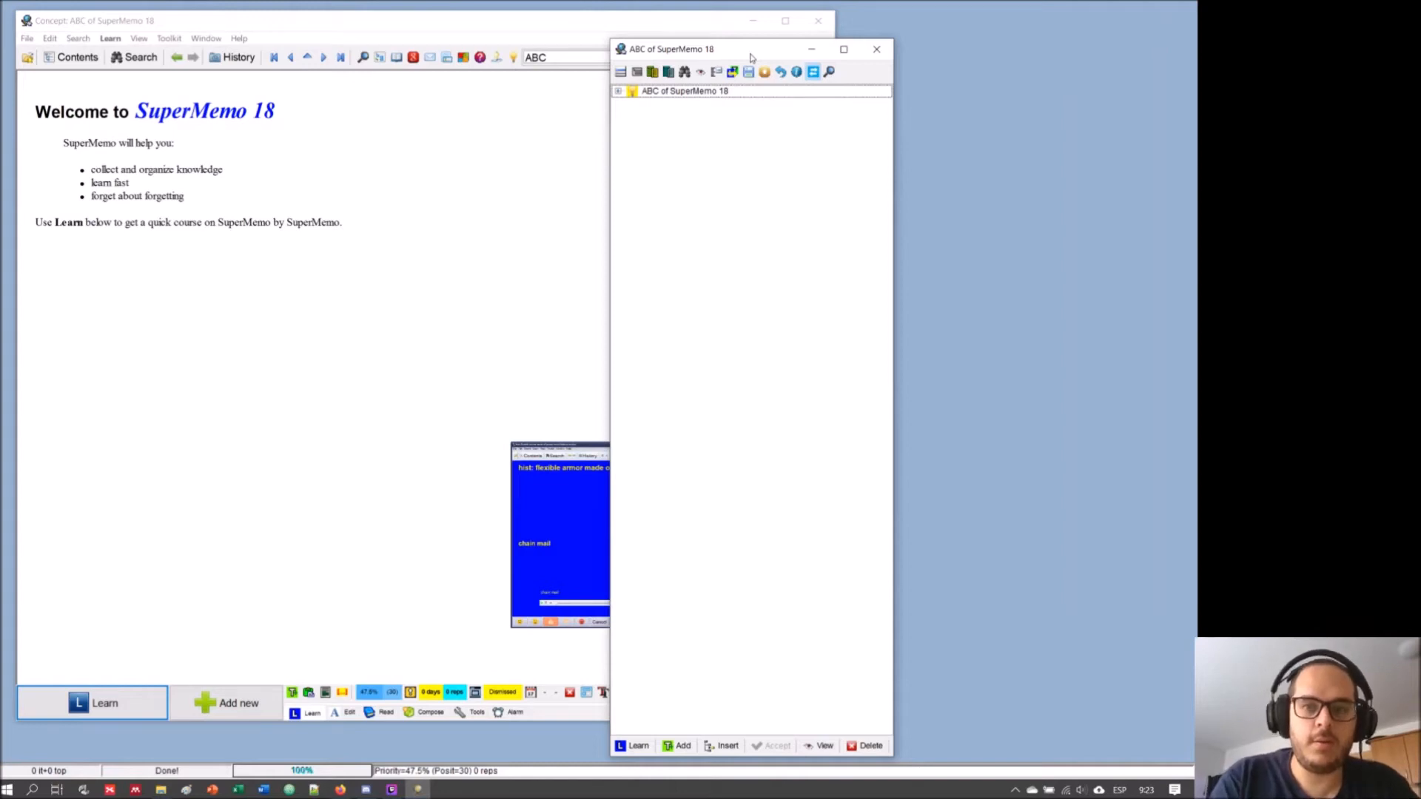
{"action": "key", "text": "XF86AudioLowerVolume"}
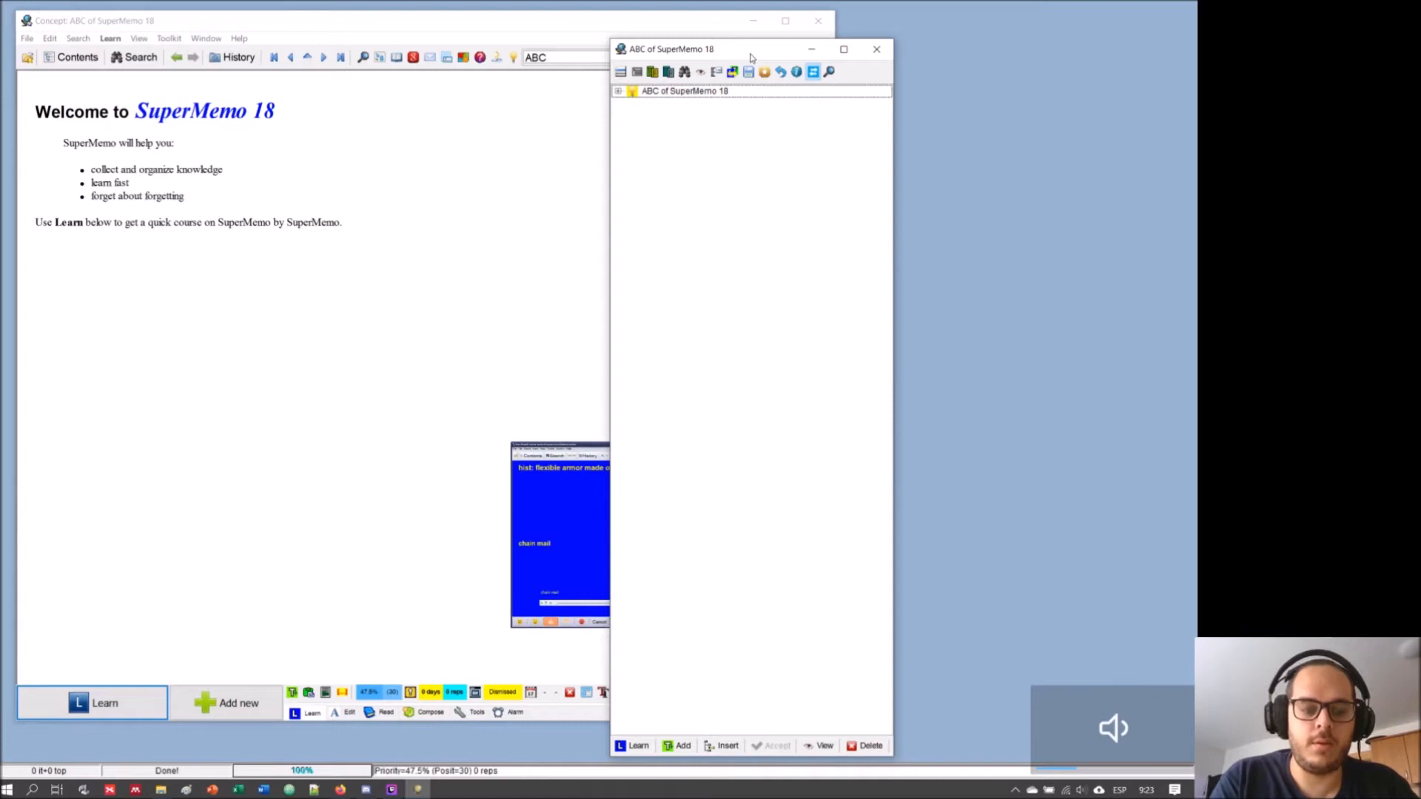
{"action": "left_click", "coordinate": [113, 39]}
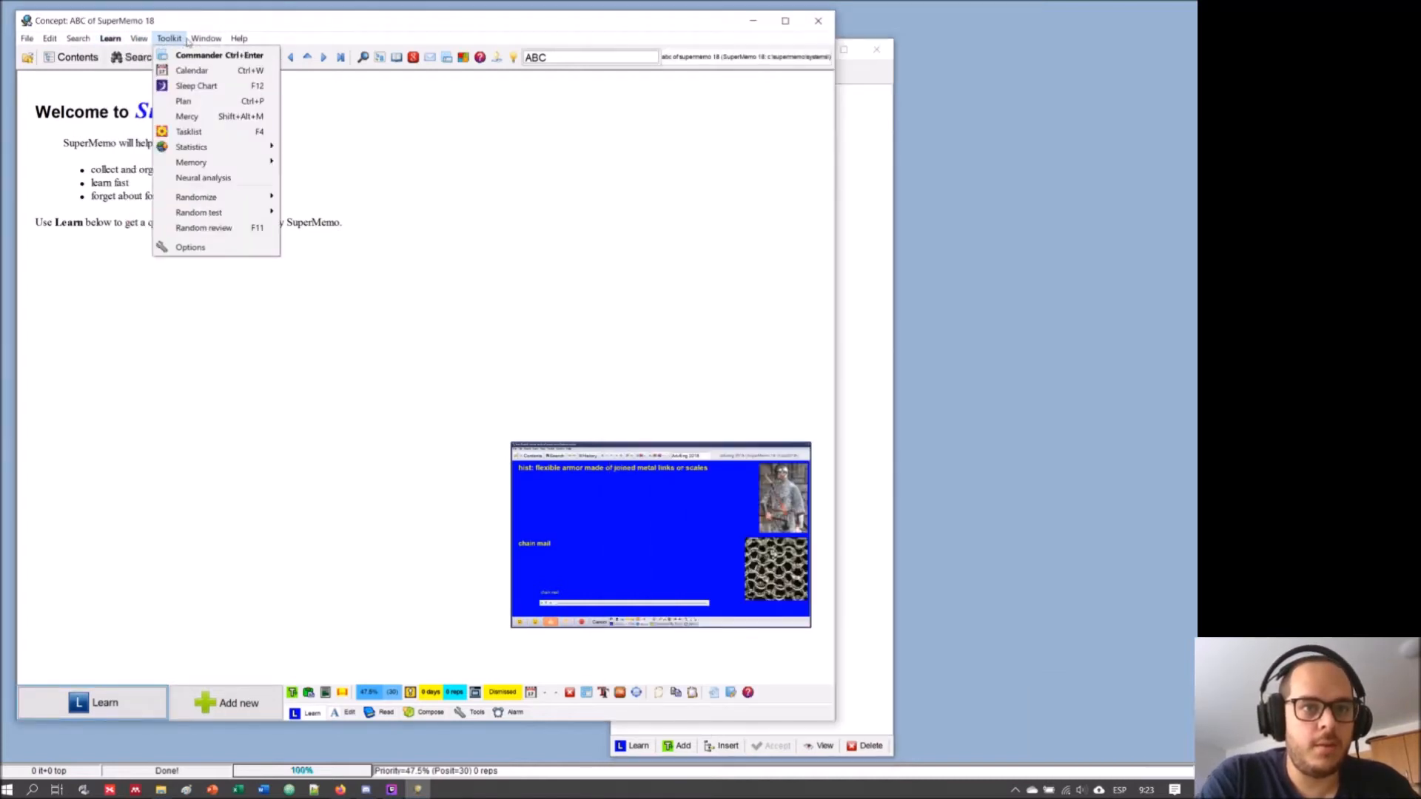
{"action": "mouse_move", "coordinate": [206, 38]}
{"action": "mouse_move", "coordinate": [233, 69]}
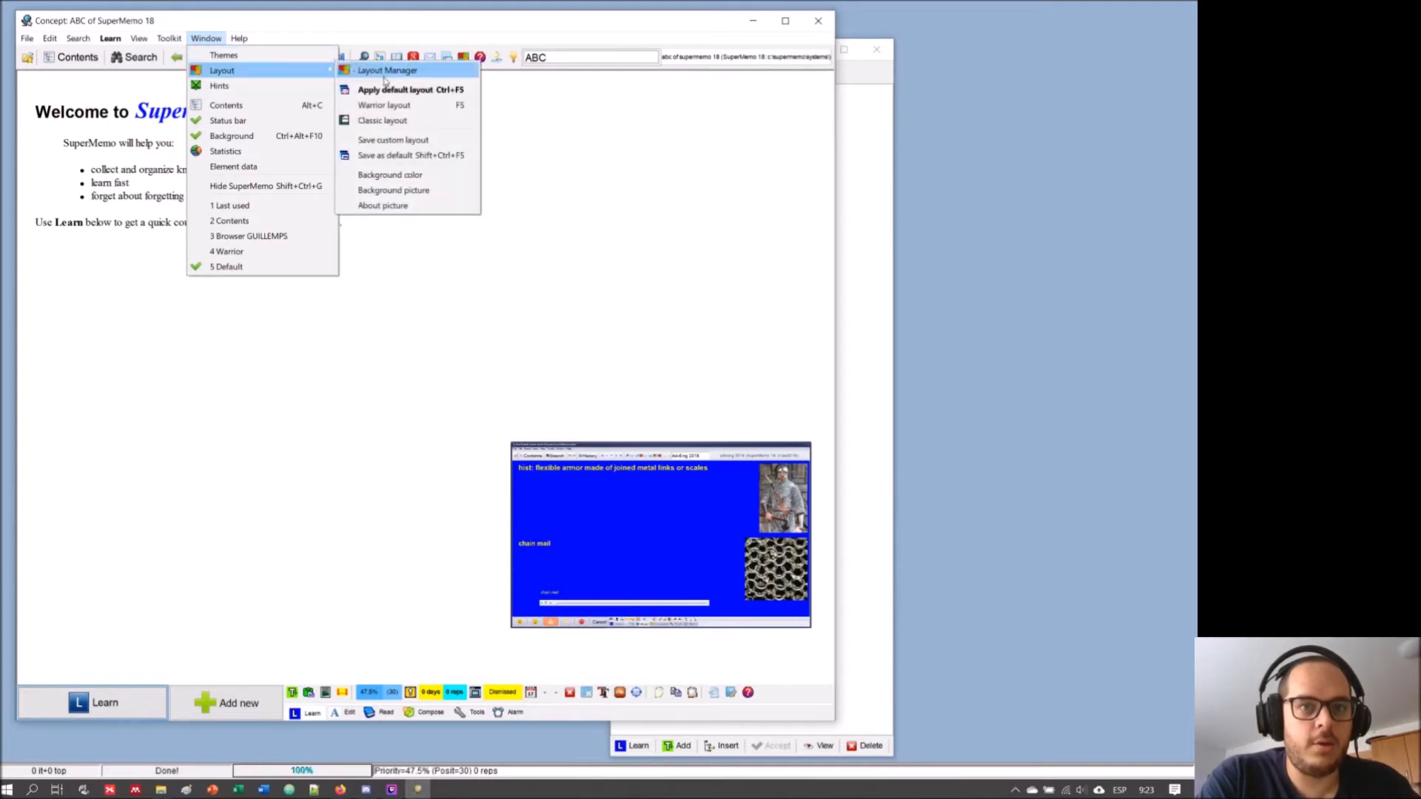
{"action": "left_click", "coordinate": [651, 32]}
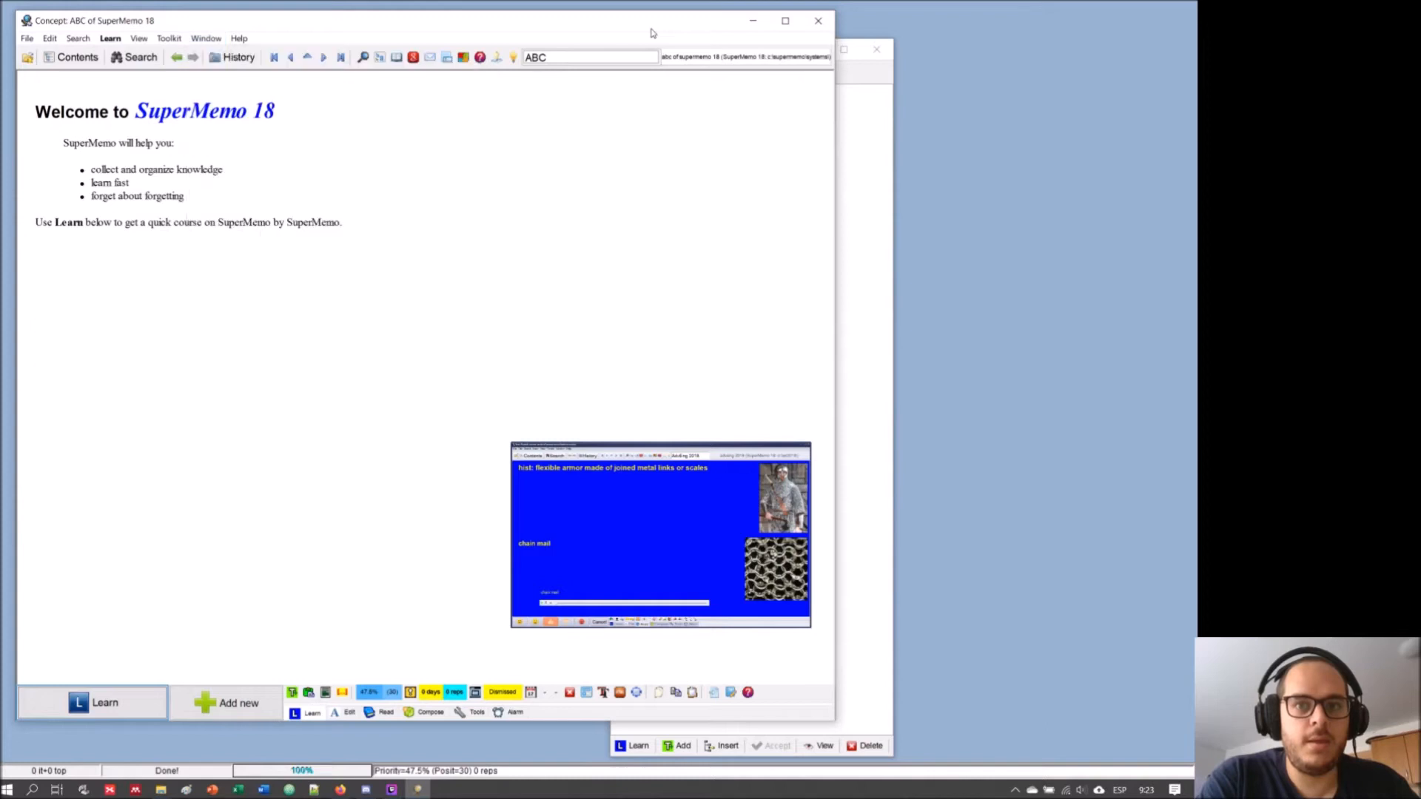
{"action": "left_click", "coordinate": [859, 128]}
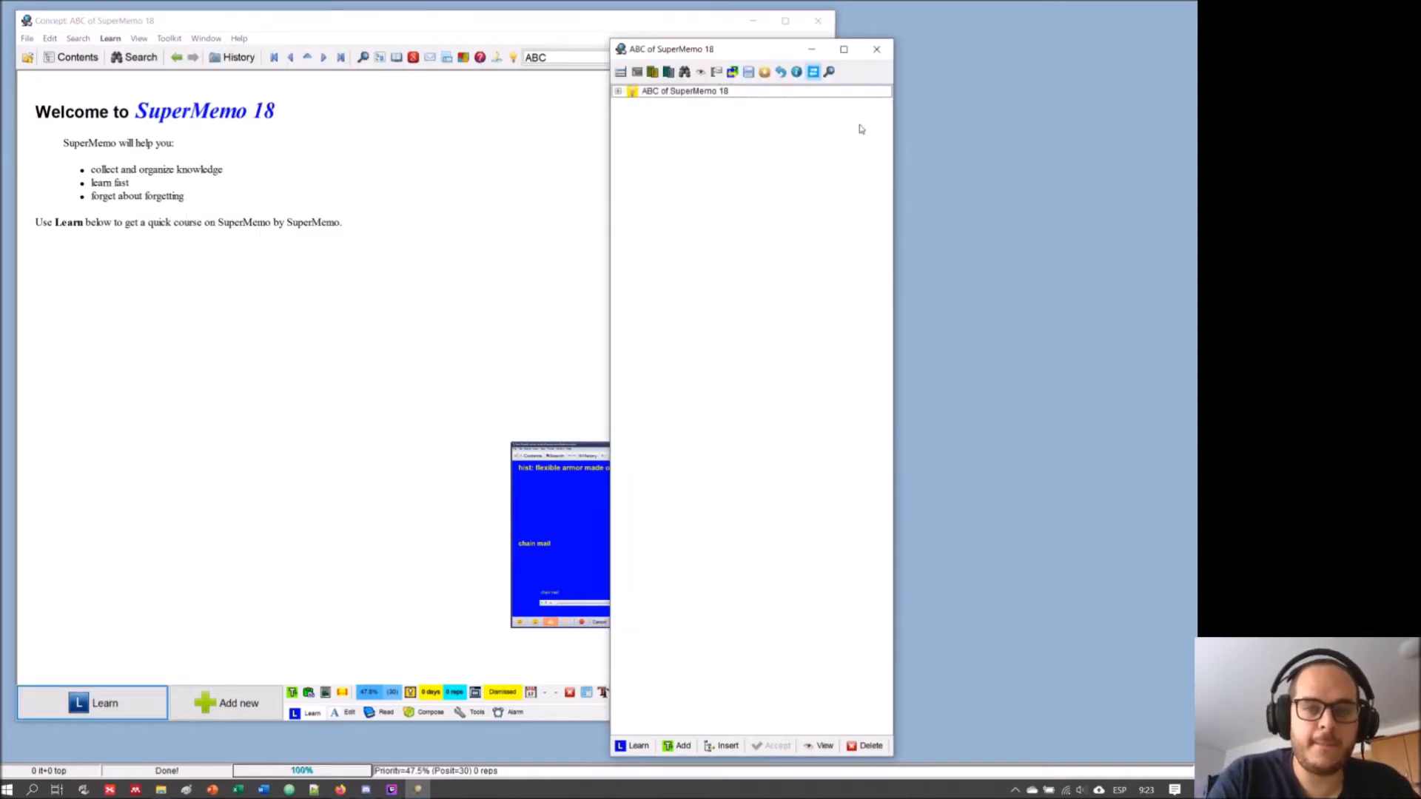
{"action": "key", "text": "super"}
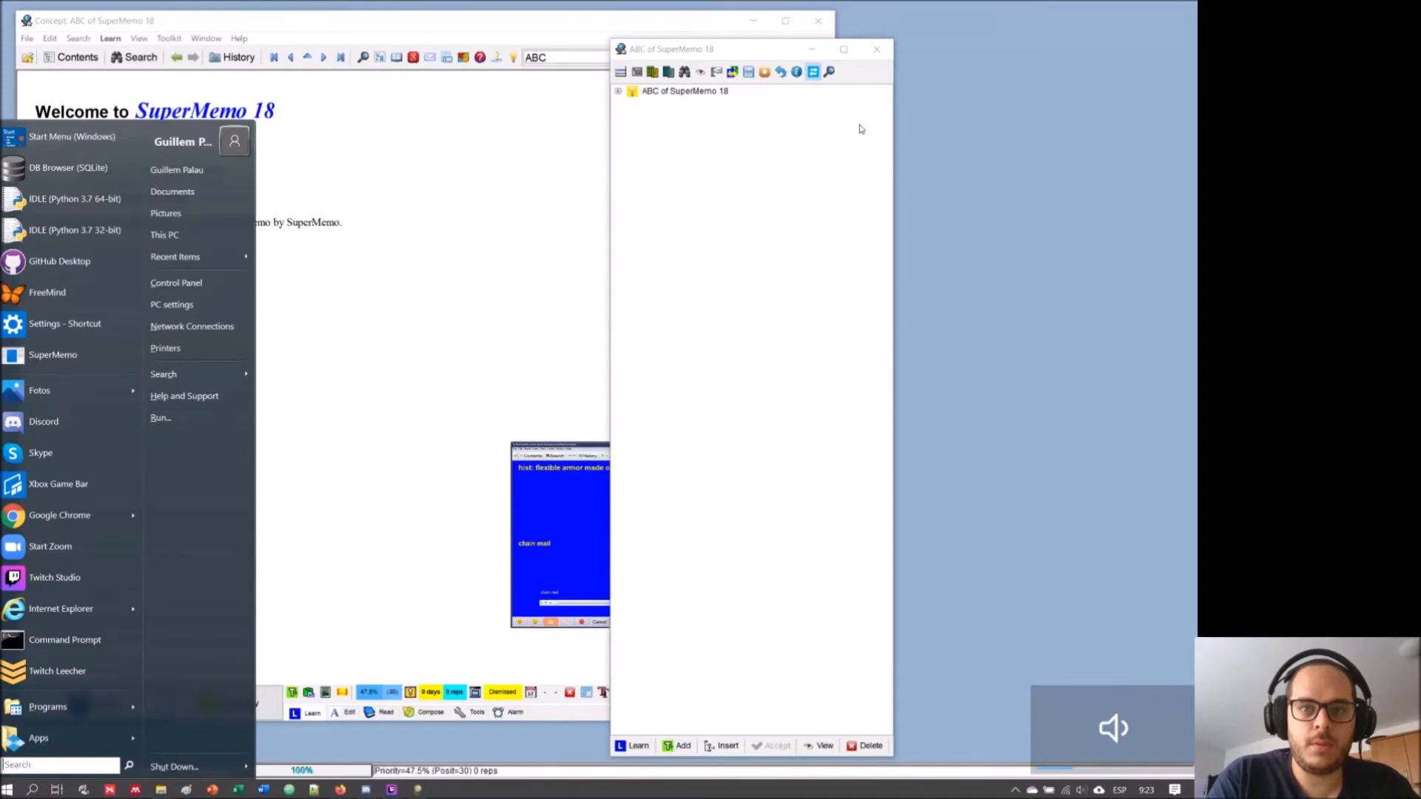
{"action": "left_click", "coordinate": [812, 193]}
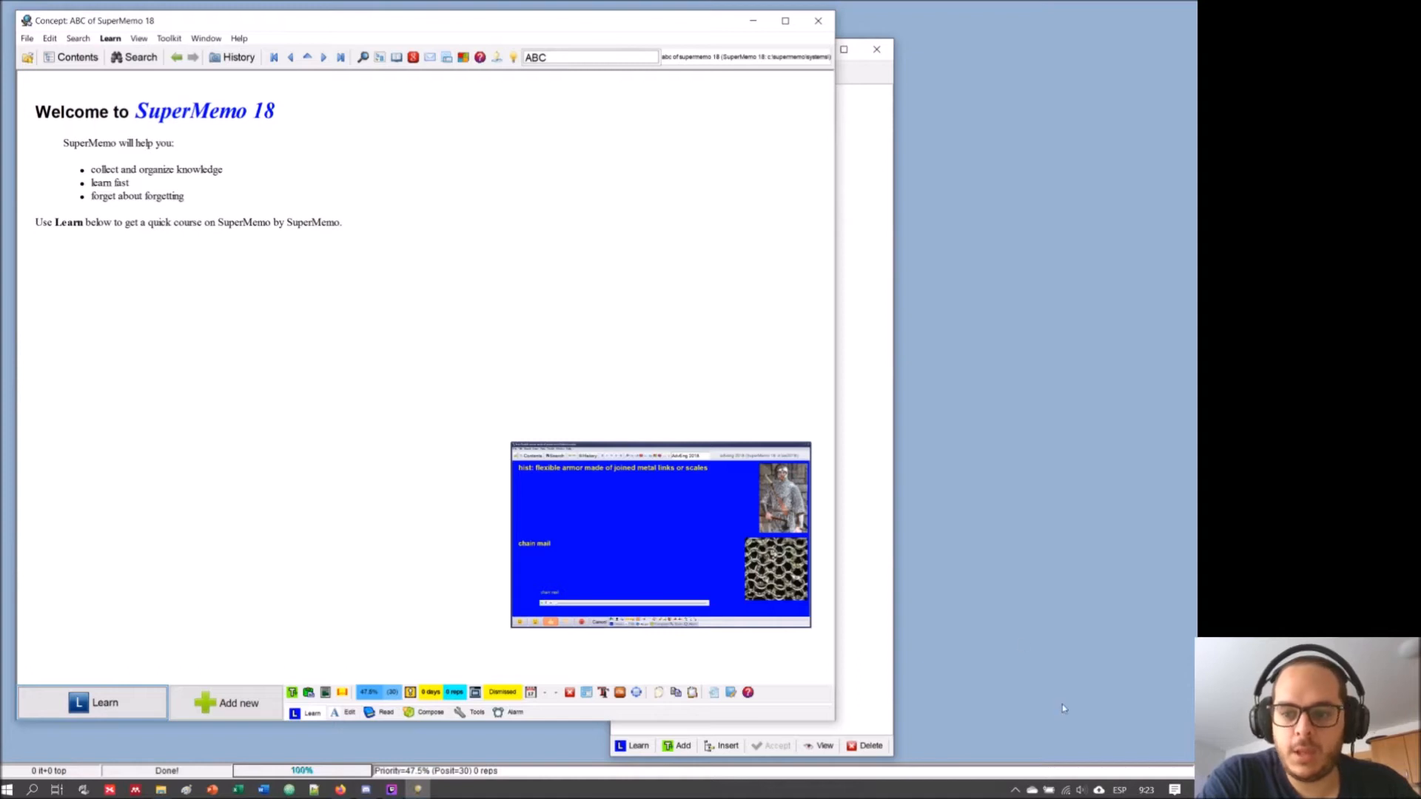
- Adjust the Windows system volume and return to the welcome text in the SuperMemo element window
{"action": "left_click", "coordinate": [1081, 791]}
{"action": "left_click", "coordinate": [1081, 790]}
{"action": "left_click_drag", "start_coordinate": [1015, 762], "coordinate": [1053, 762]}
{"action": "left_click", "coordinate": [578, 368]}
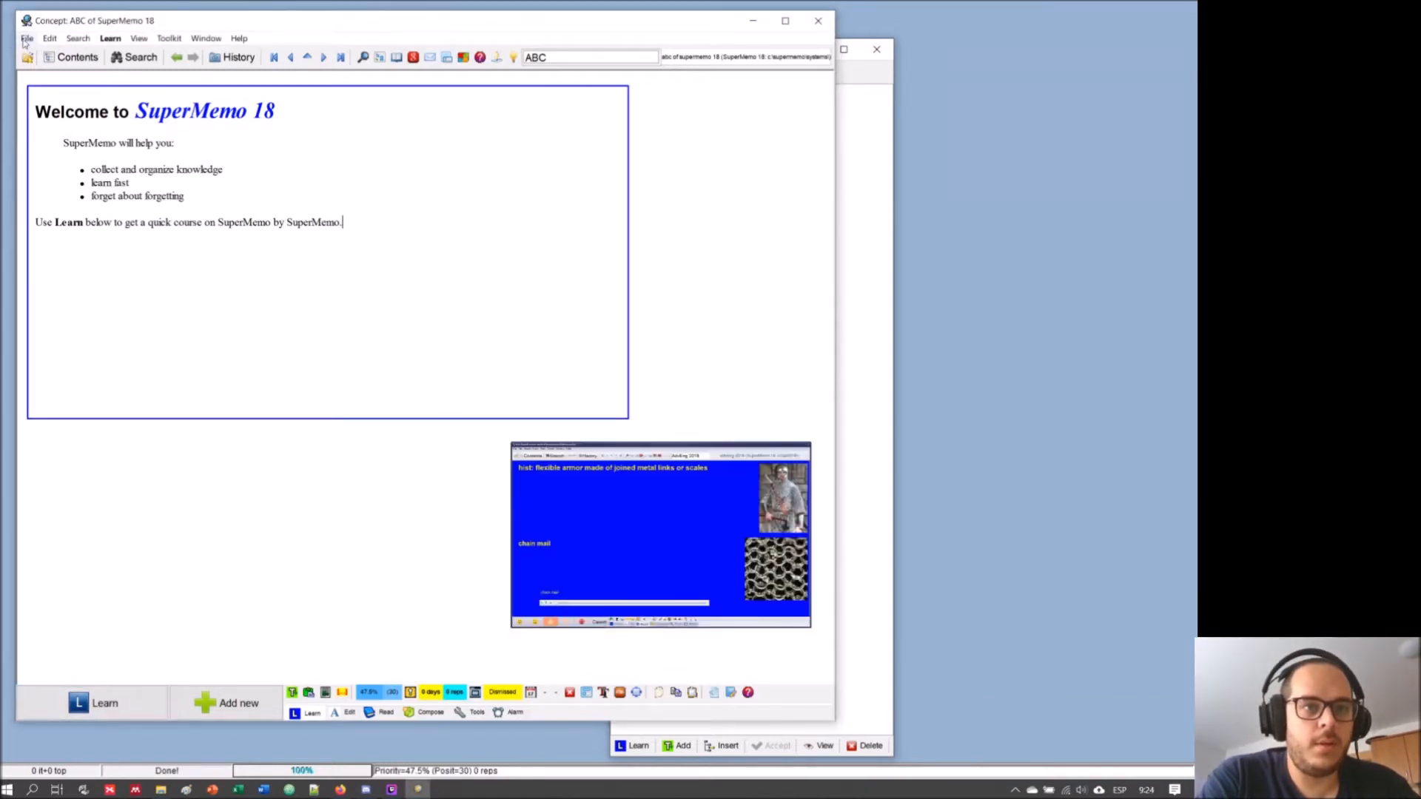
- Apply the default layout to restore the positions of the SuperMemo windows
{"action": "left_click", "coordinate": [206, 38]}
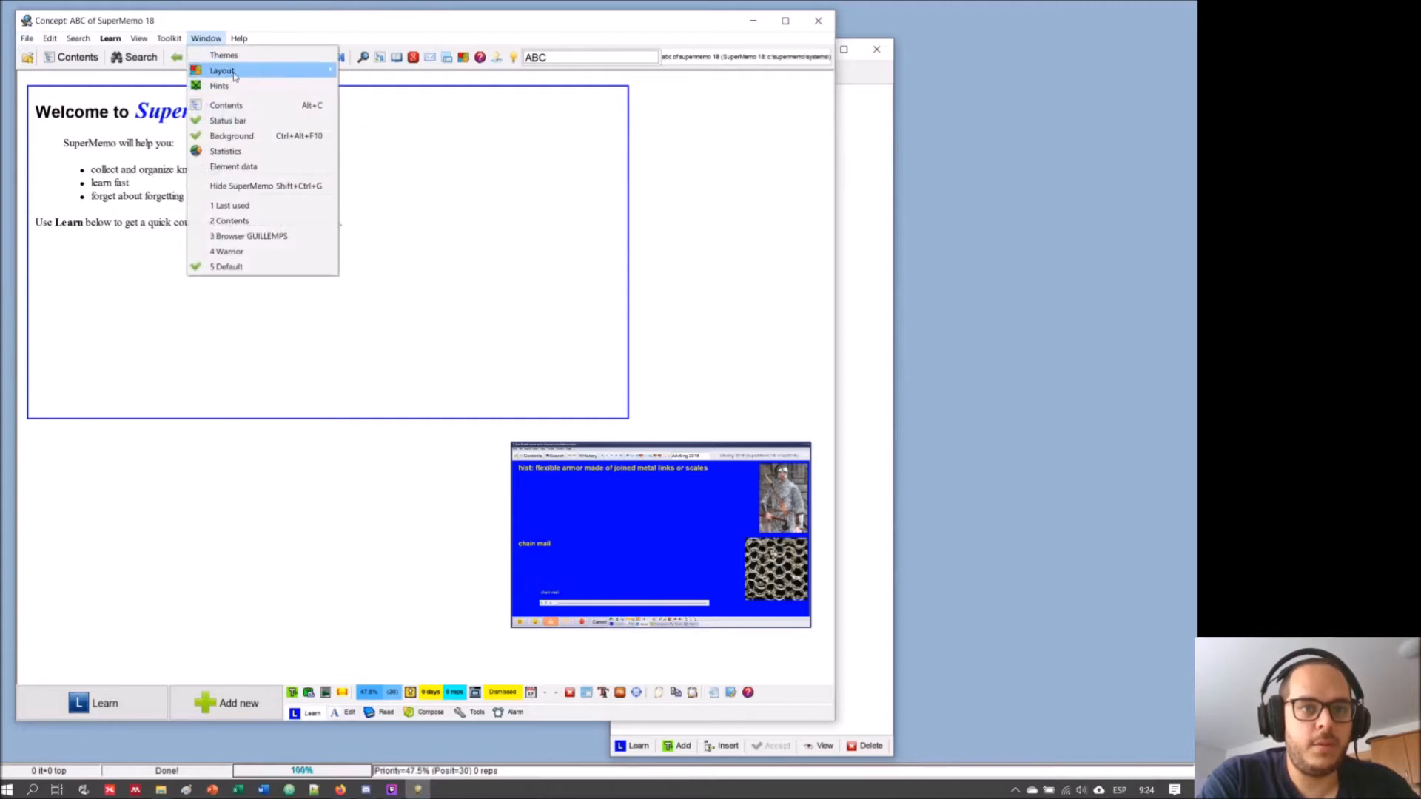
{"action": "mouse_move", "coordinate": [226, 70]}
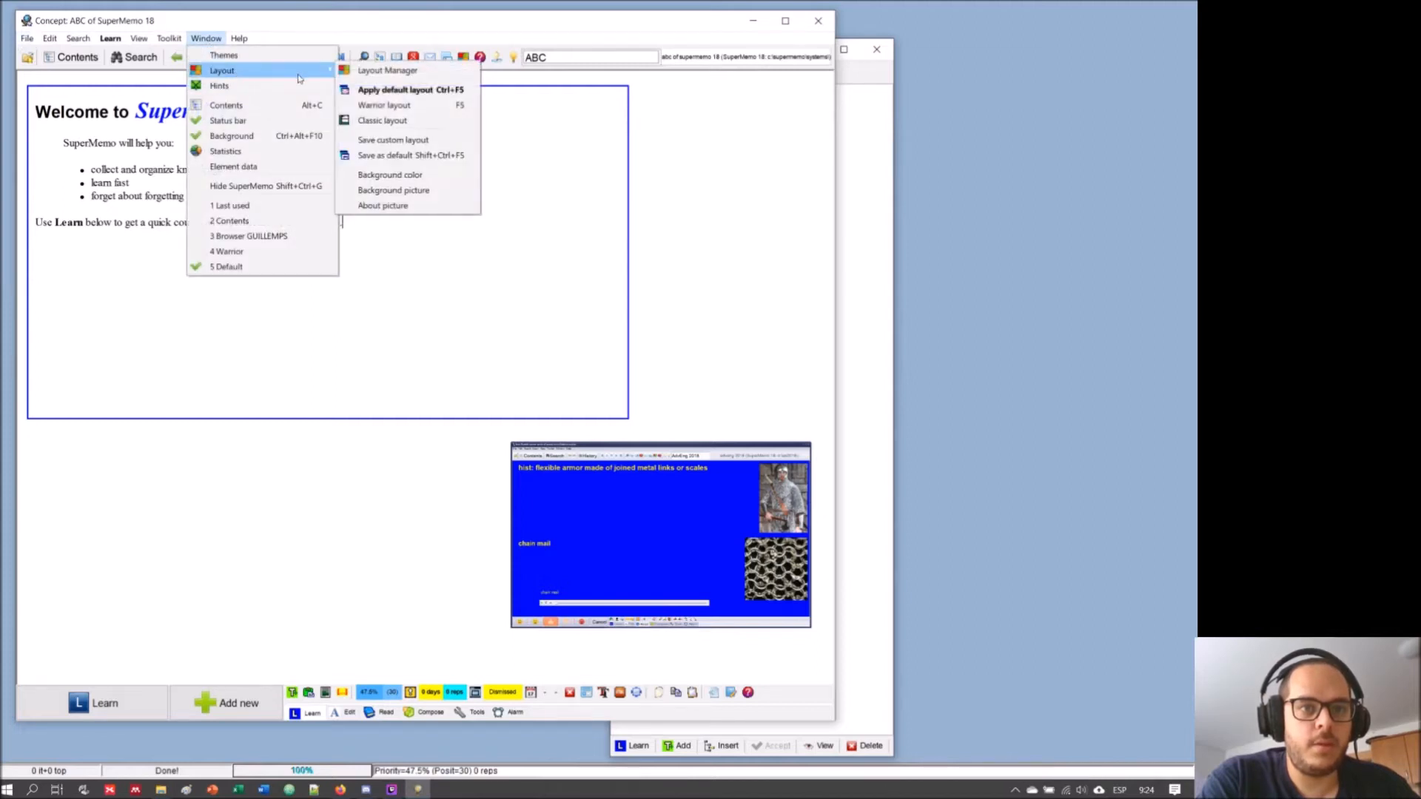
{"action": "left_click", "coordinate": [401, 89]}
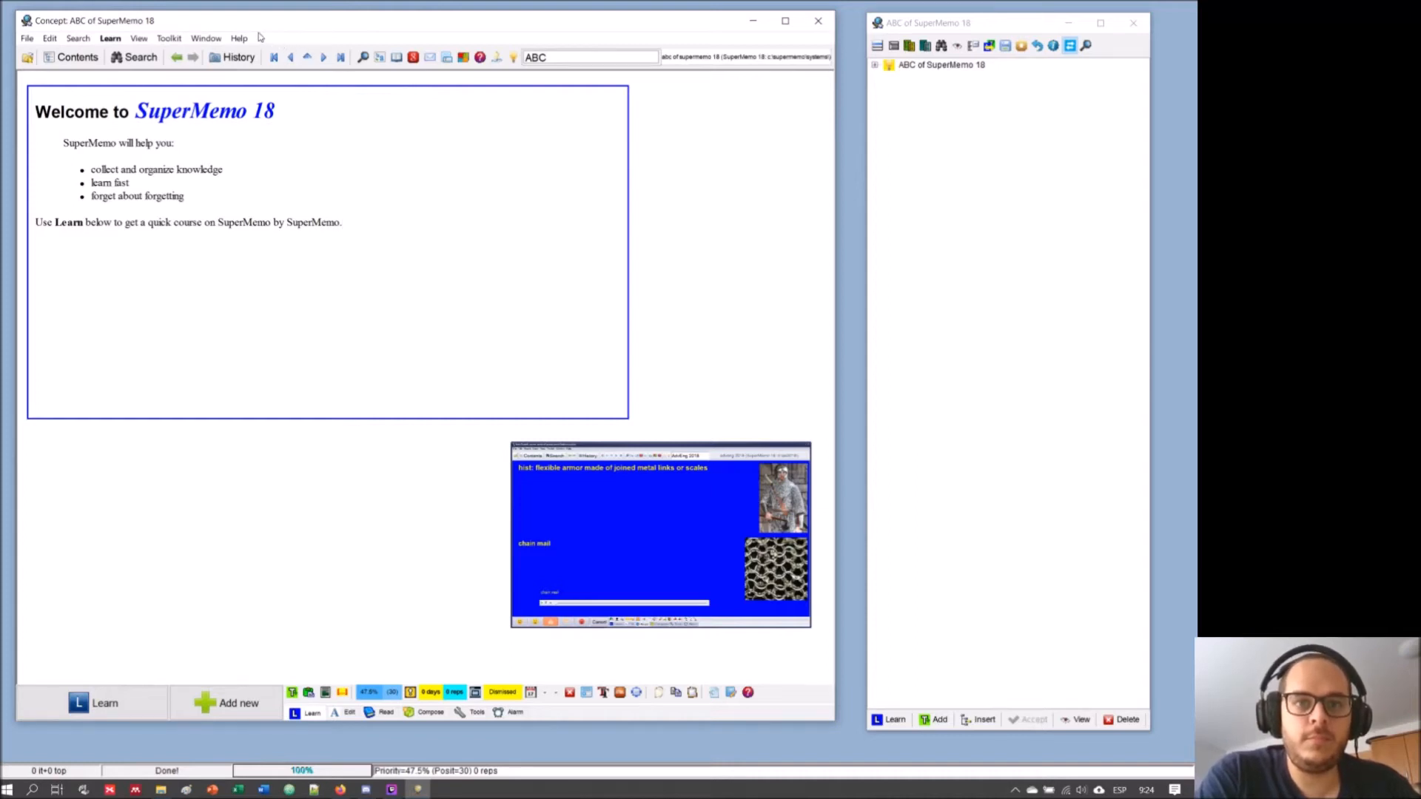
{"action": "left_click", "coordinate": [207, 39]}
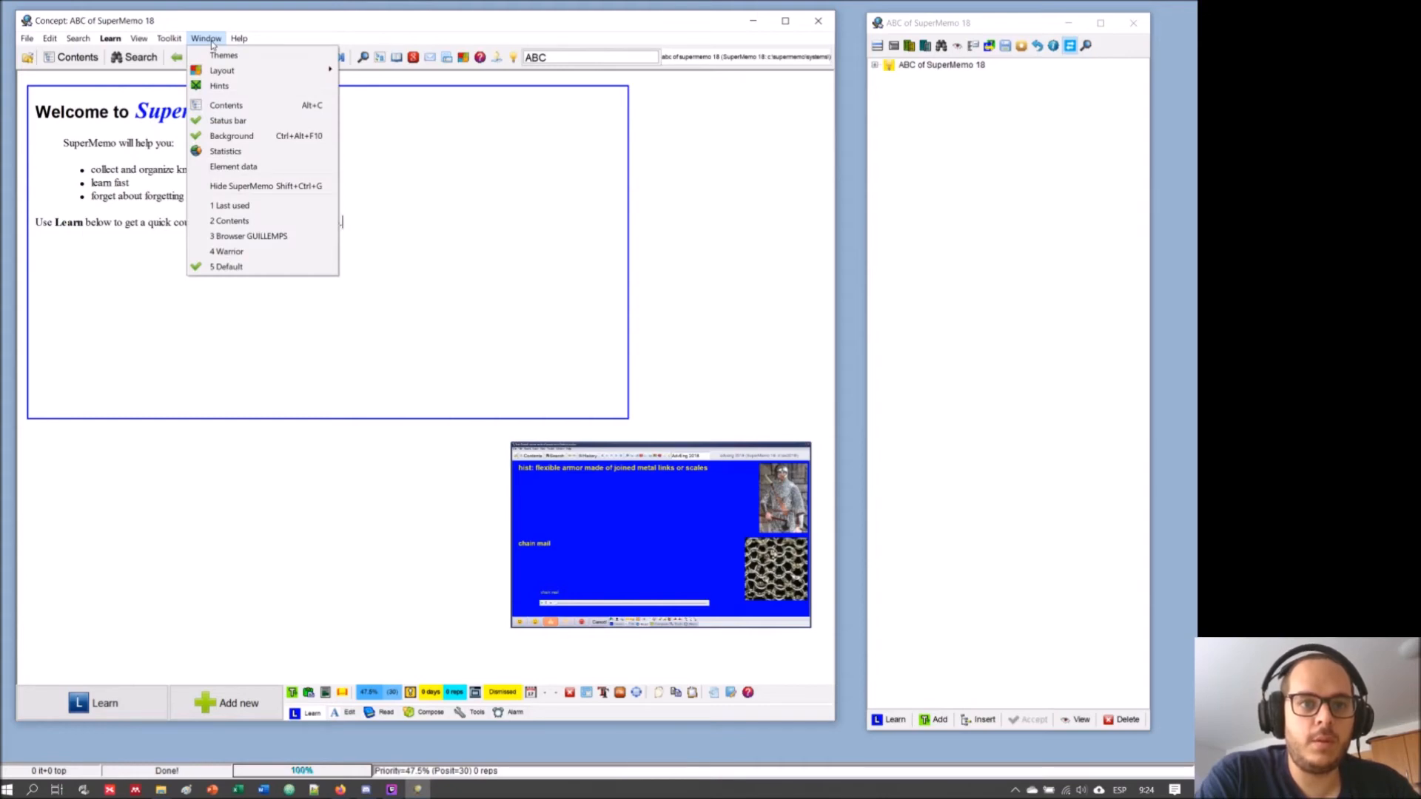
{"action": "left_click", "coordinate": [255, 84]}
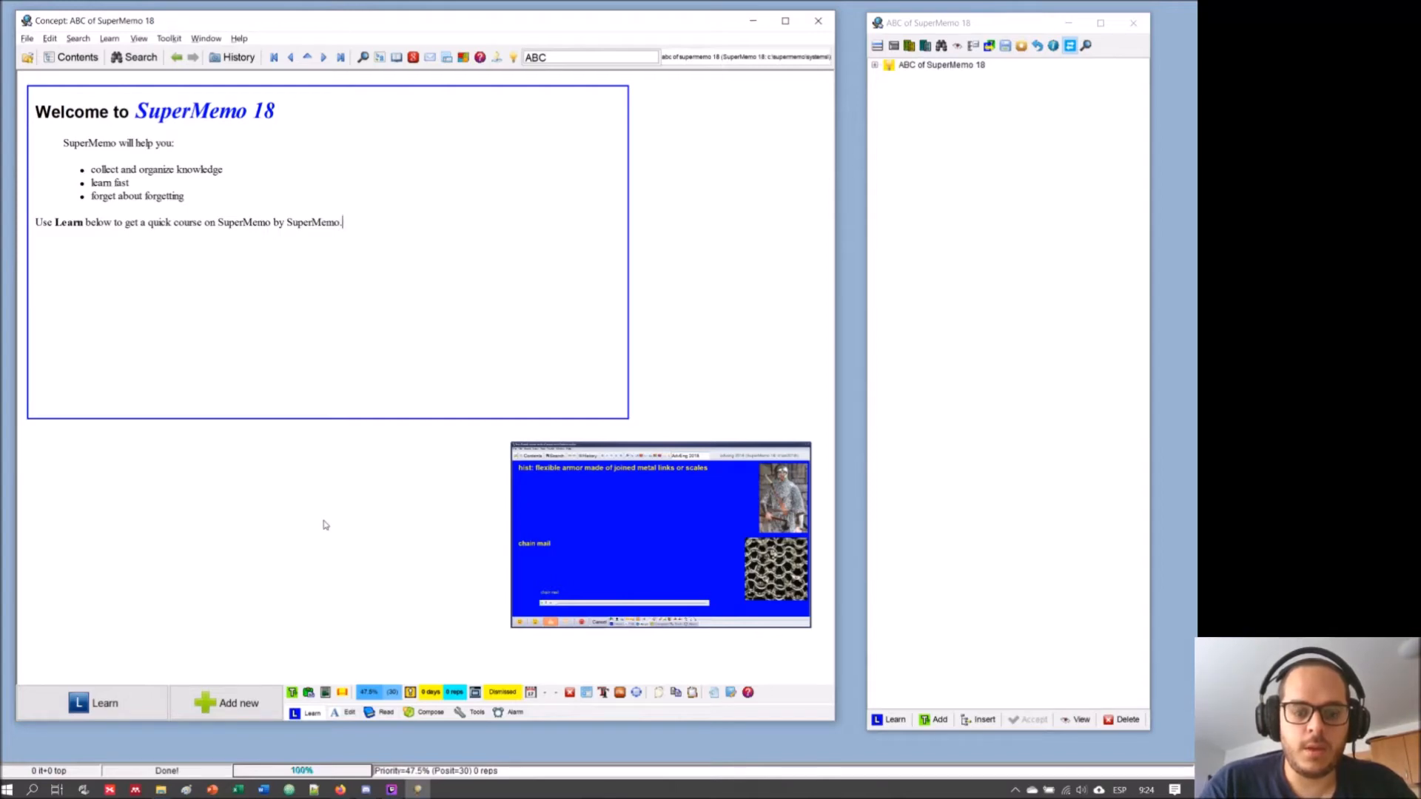
- Add a new topic containing the text "ctrl + shift + F5" and select that text
{"action": "key", "text": "alt+n"}
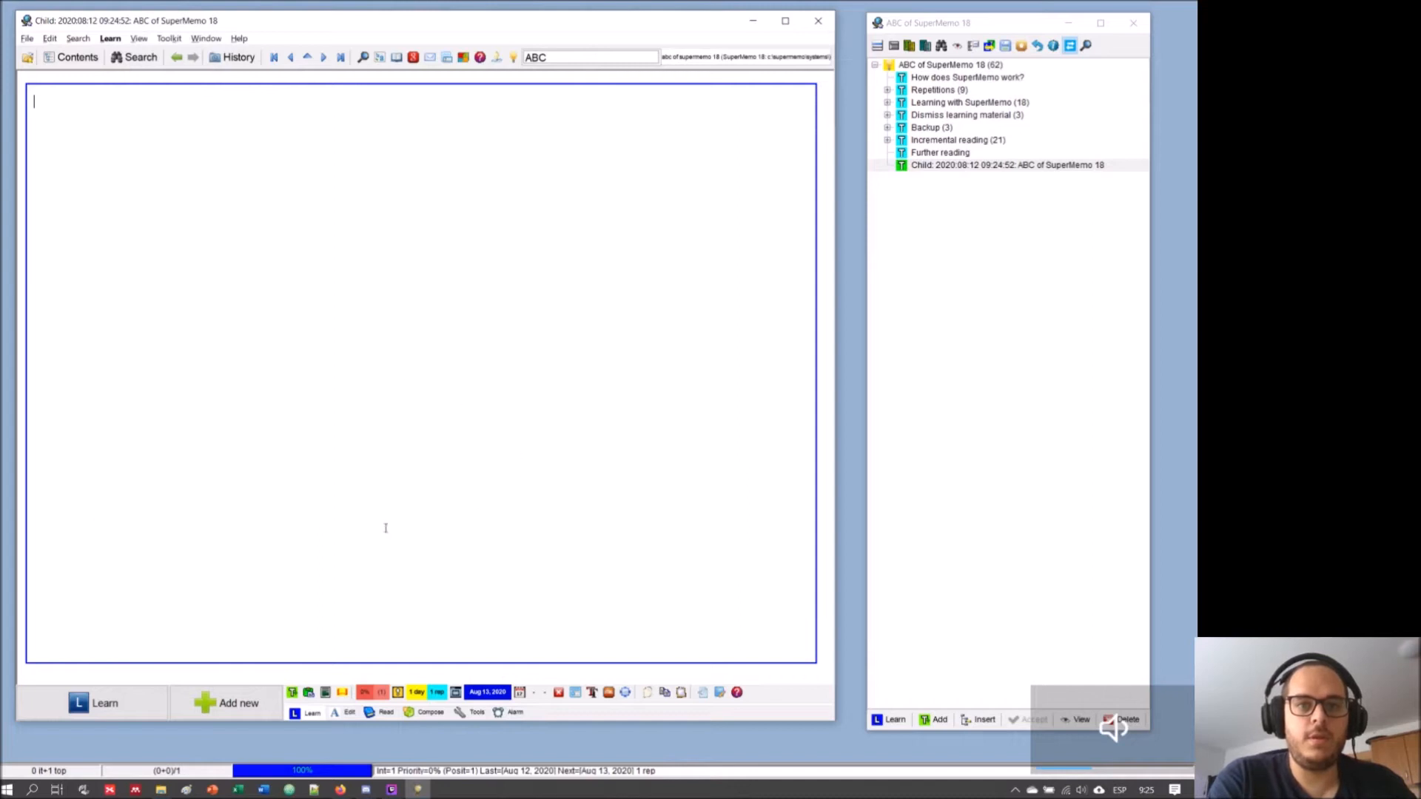
{"action": "type", "text": "ctr"}
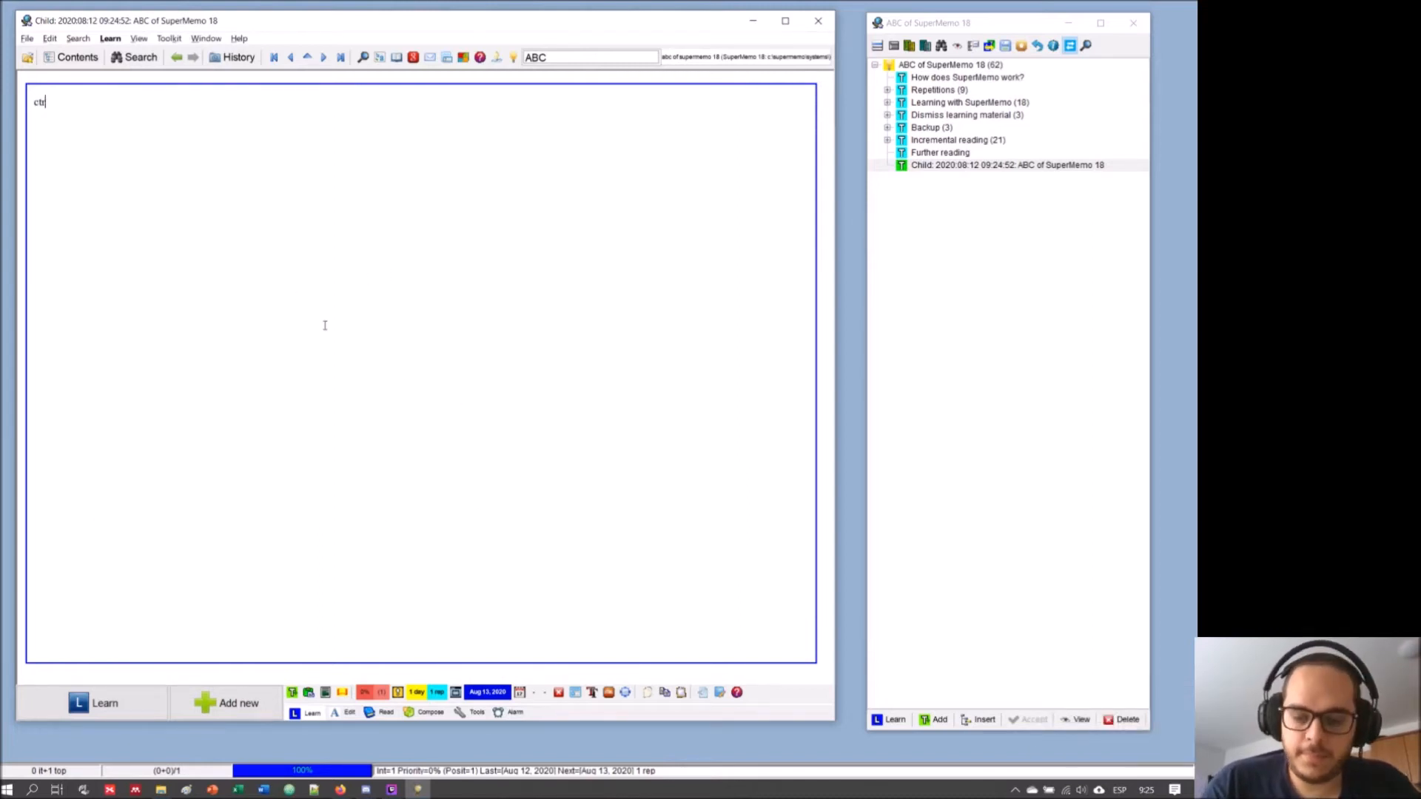
{"action": "type", "text": "l + sh"}
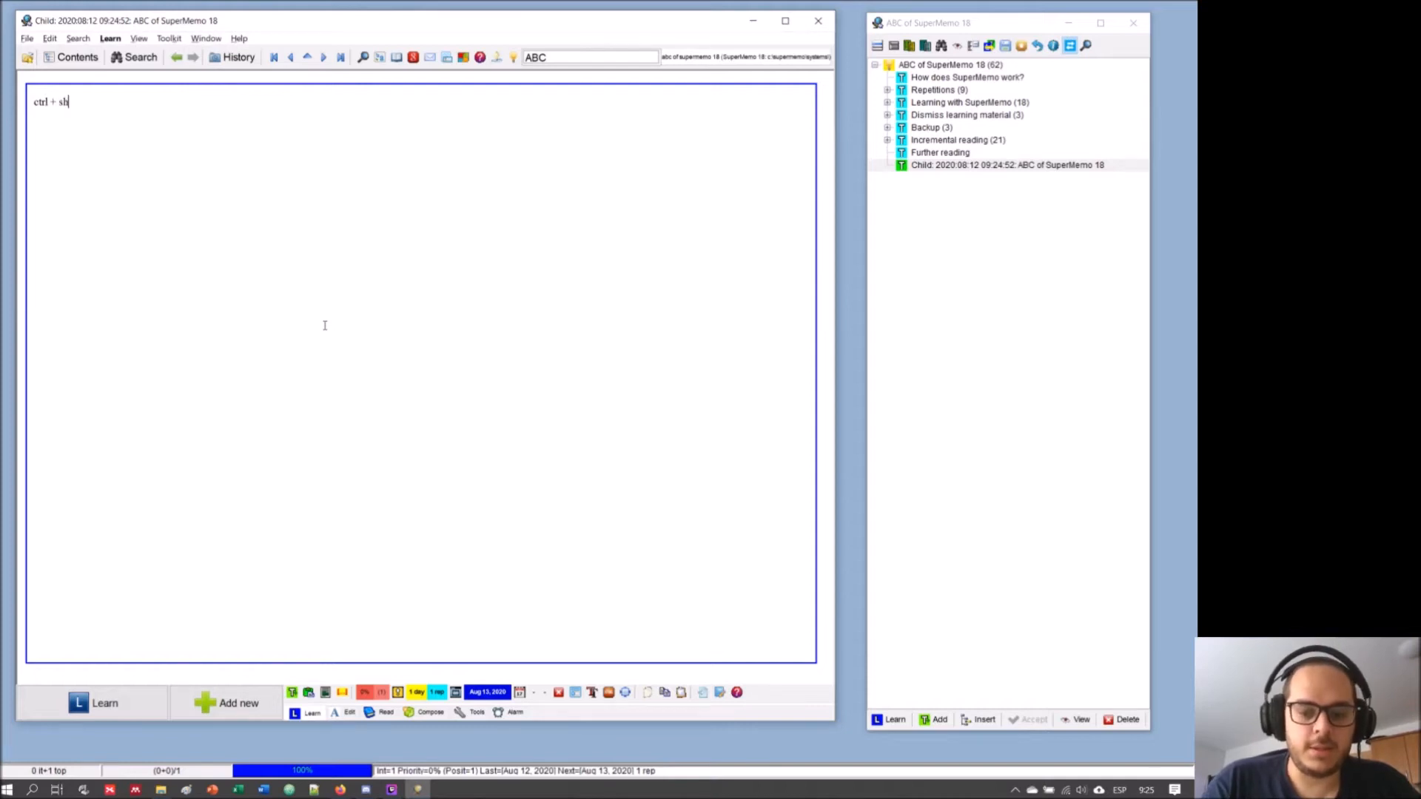
{"action": "type", "text": "ift + F5"}
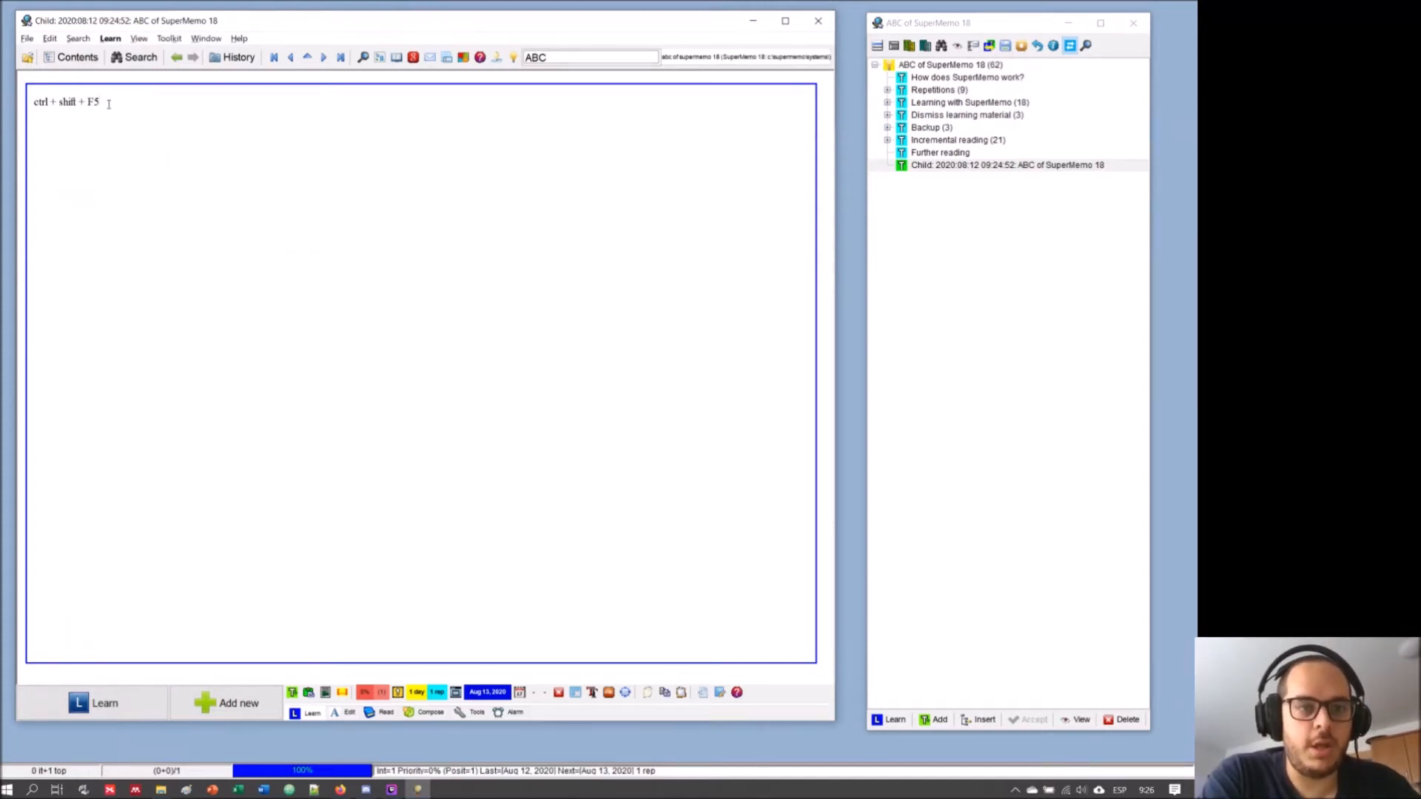
{"action": "left_click_drag", "start_coordinate": [106, 104], "coordinate": [13, 98]}
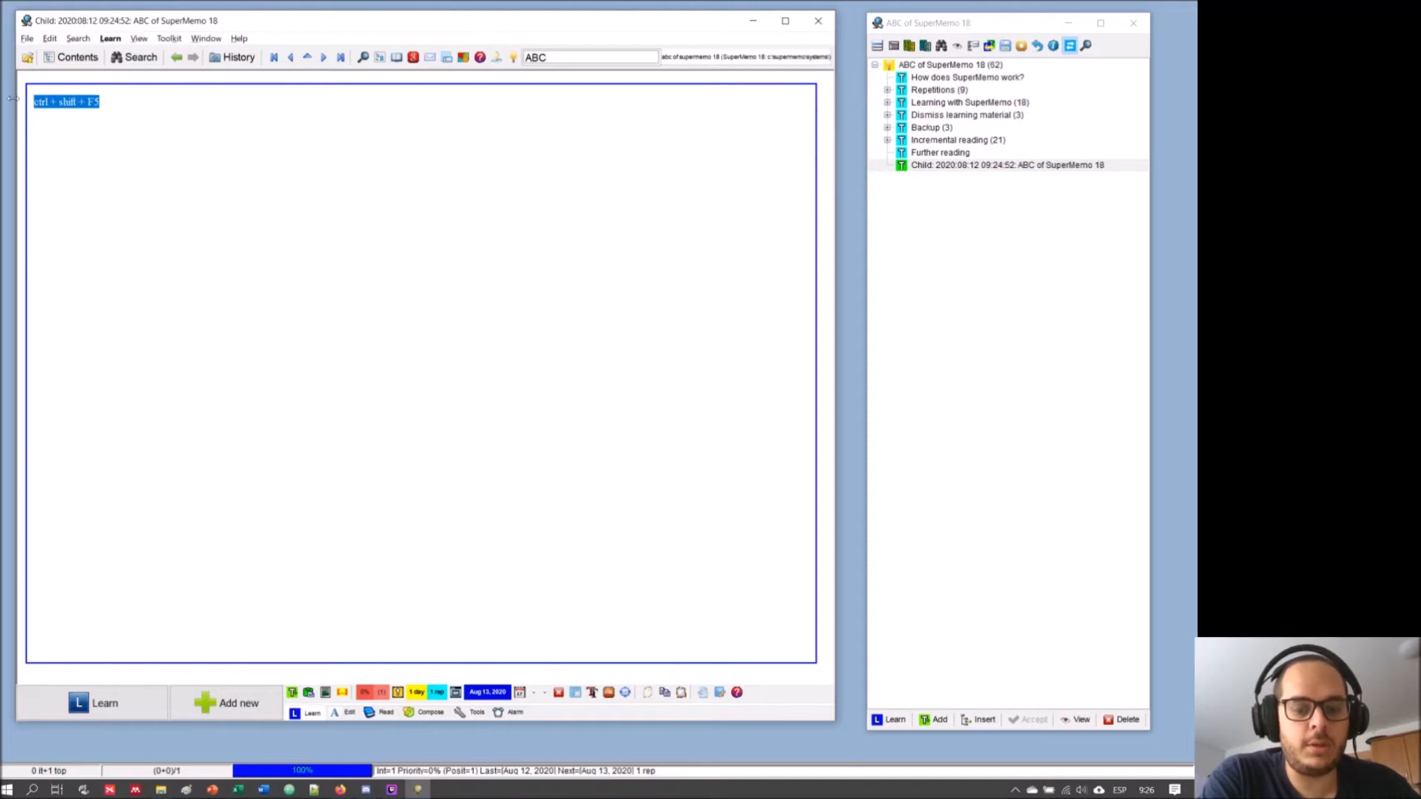
- Replace the selected text with "ctrl+shift+F5: save new default layout" and add the line "ctrl+F5: reset layout to default" below it
{"action": "type", "text": "ctrl+shift+f5: save new default layout"}
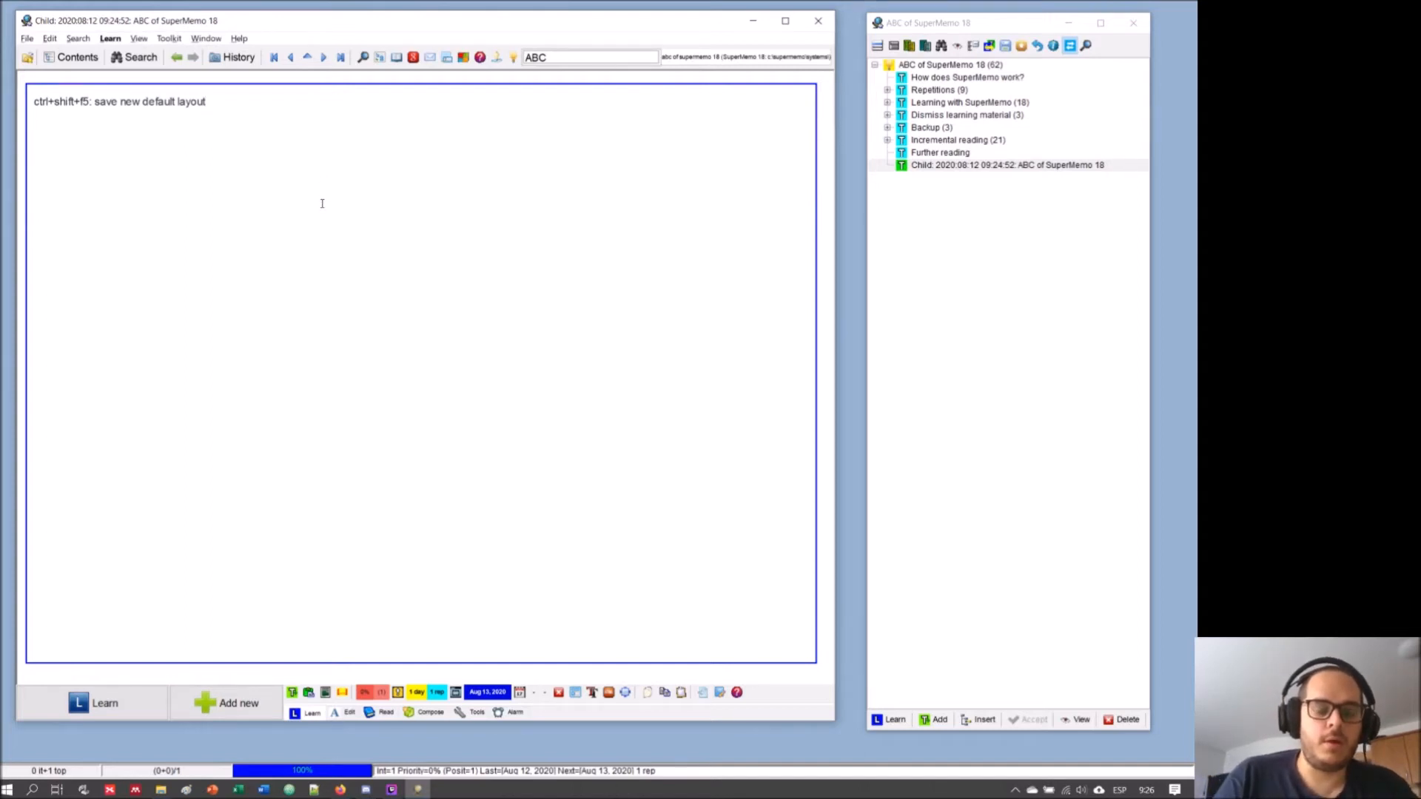
{"action": "key", "text": "Return"}
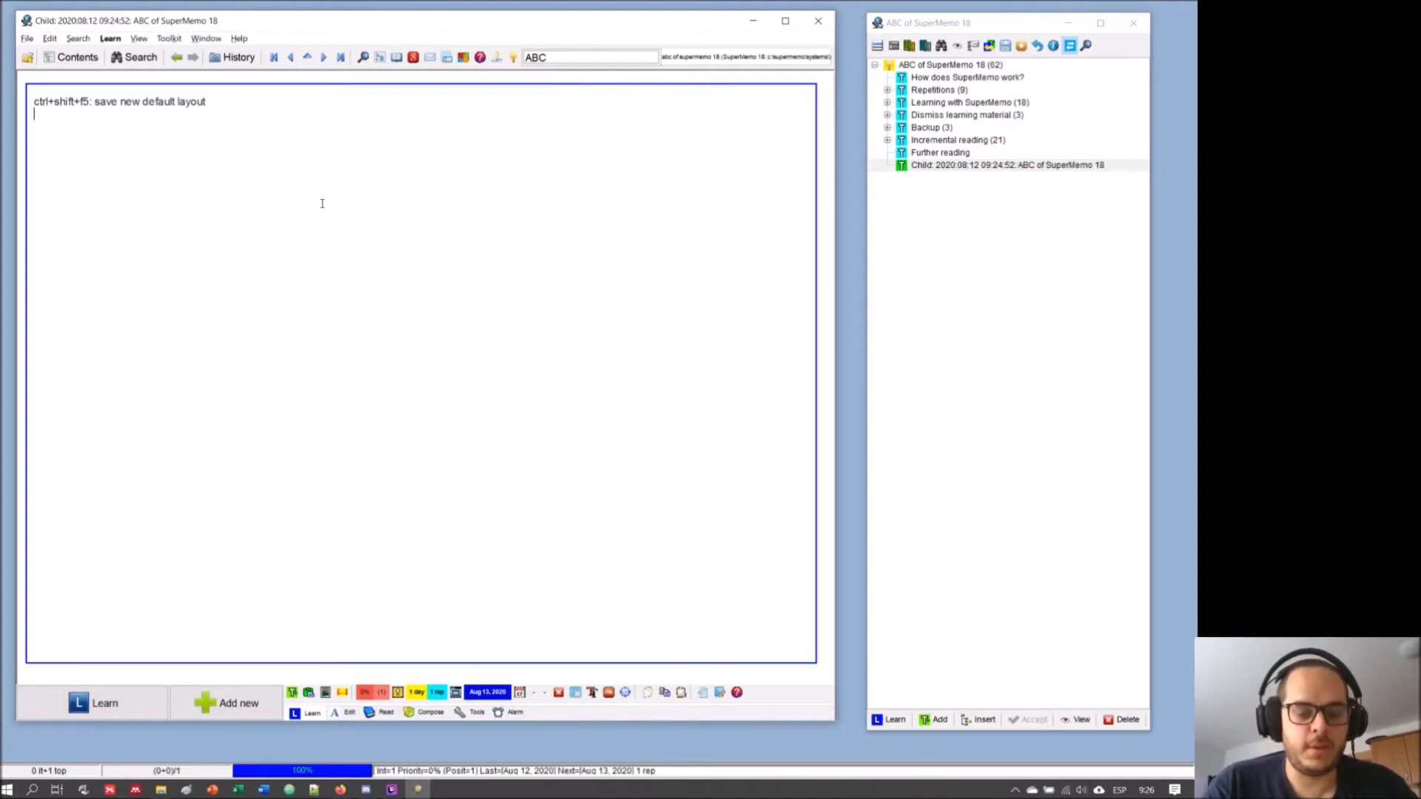
{"action": "type", "text": "ctrl+"}
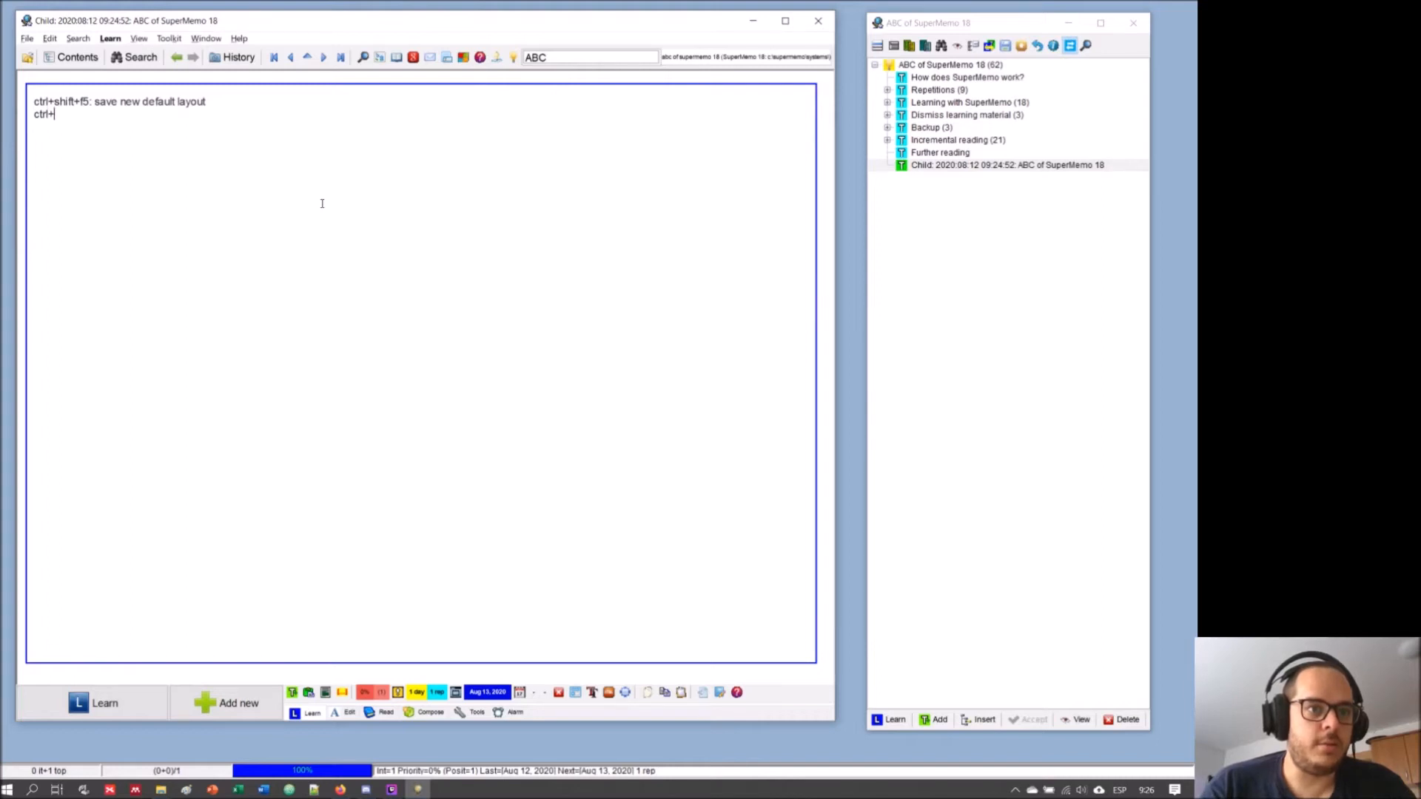
{"action": "type", "text": "F5:"}
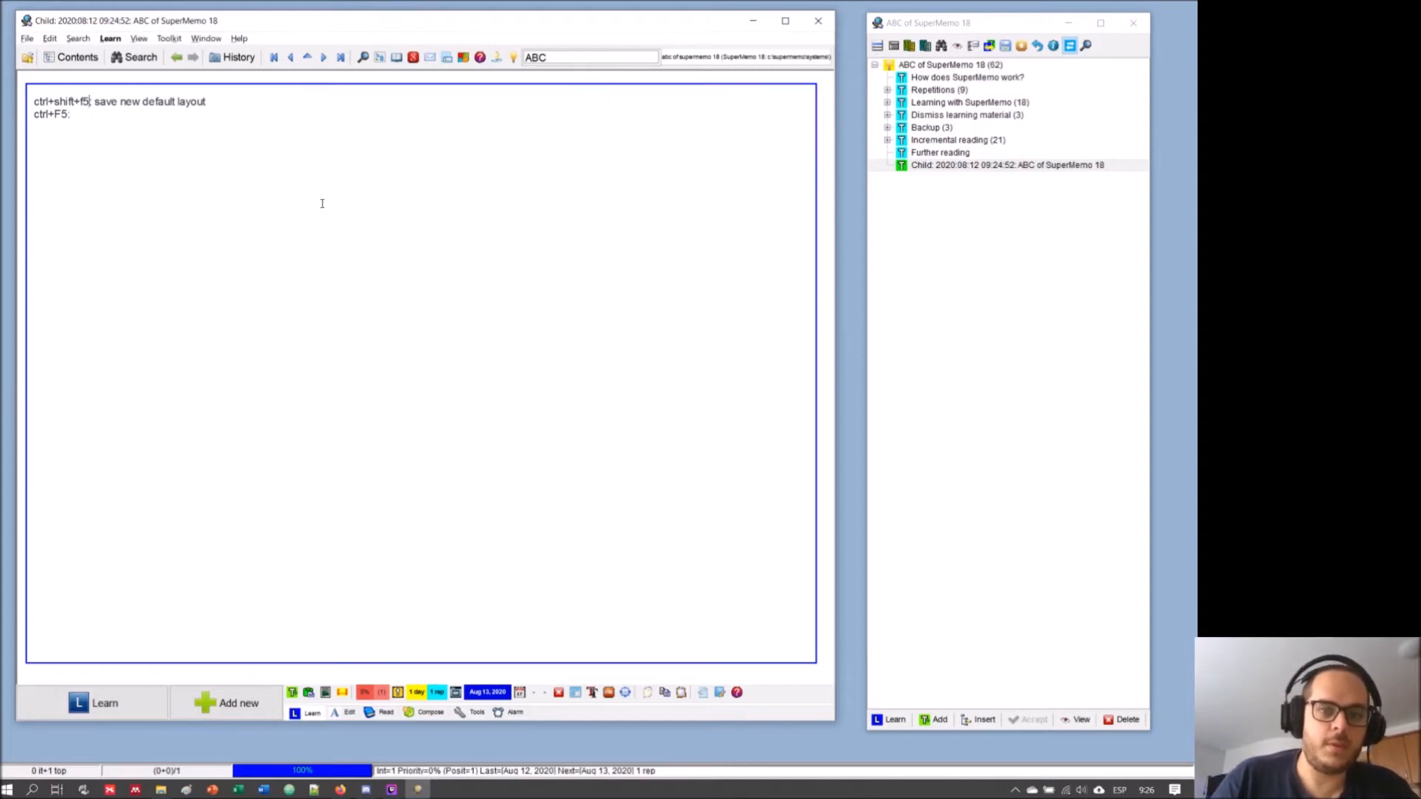
{"action": "key", "text": "BackSpace"}
{"action": "type", "text": "F5: "}
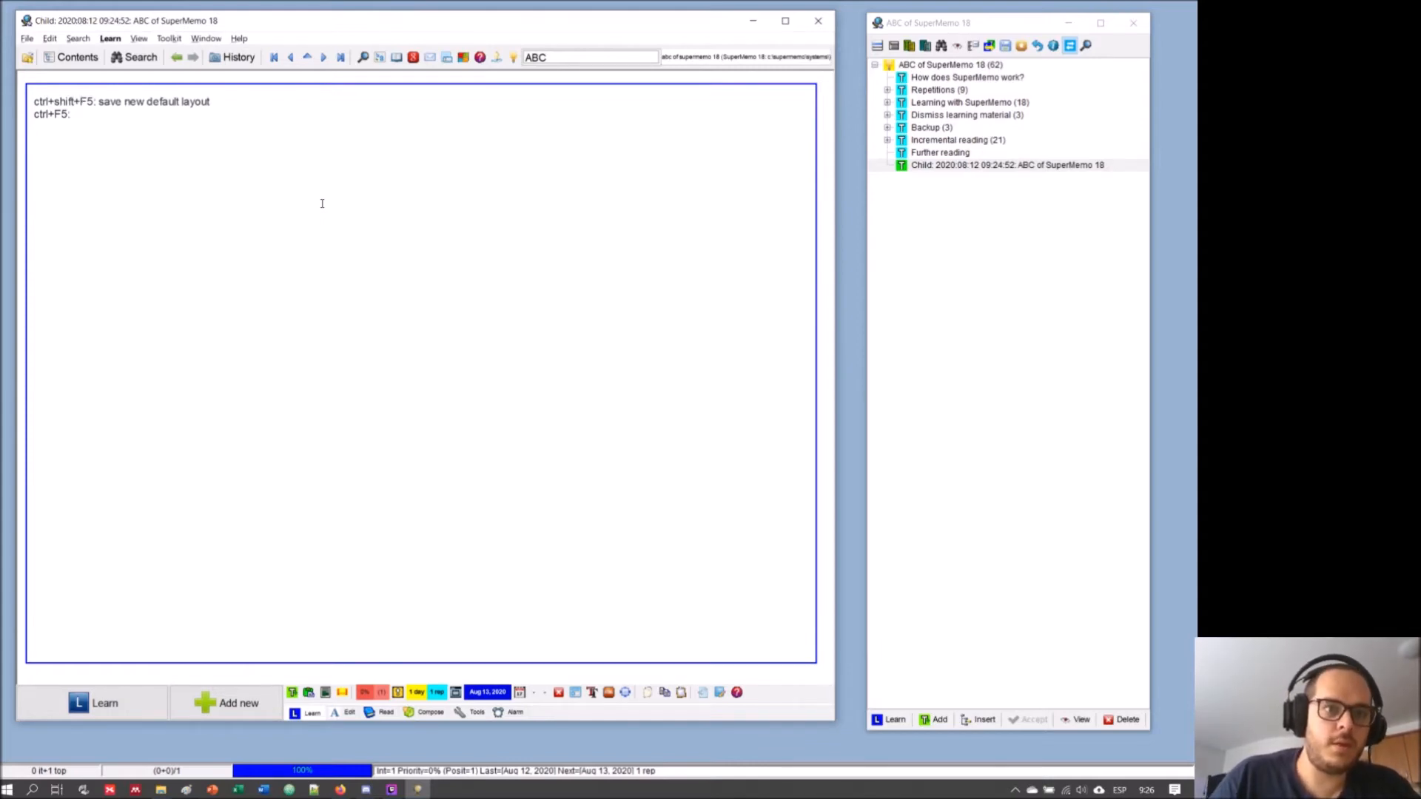
{"action": "type", "text": "rese"}
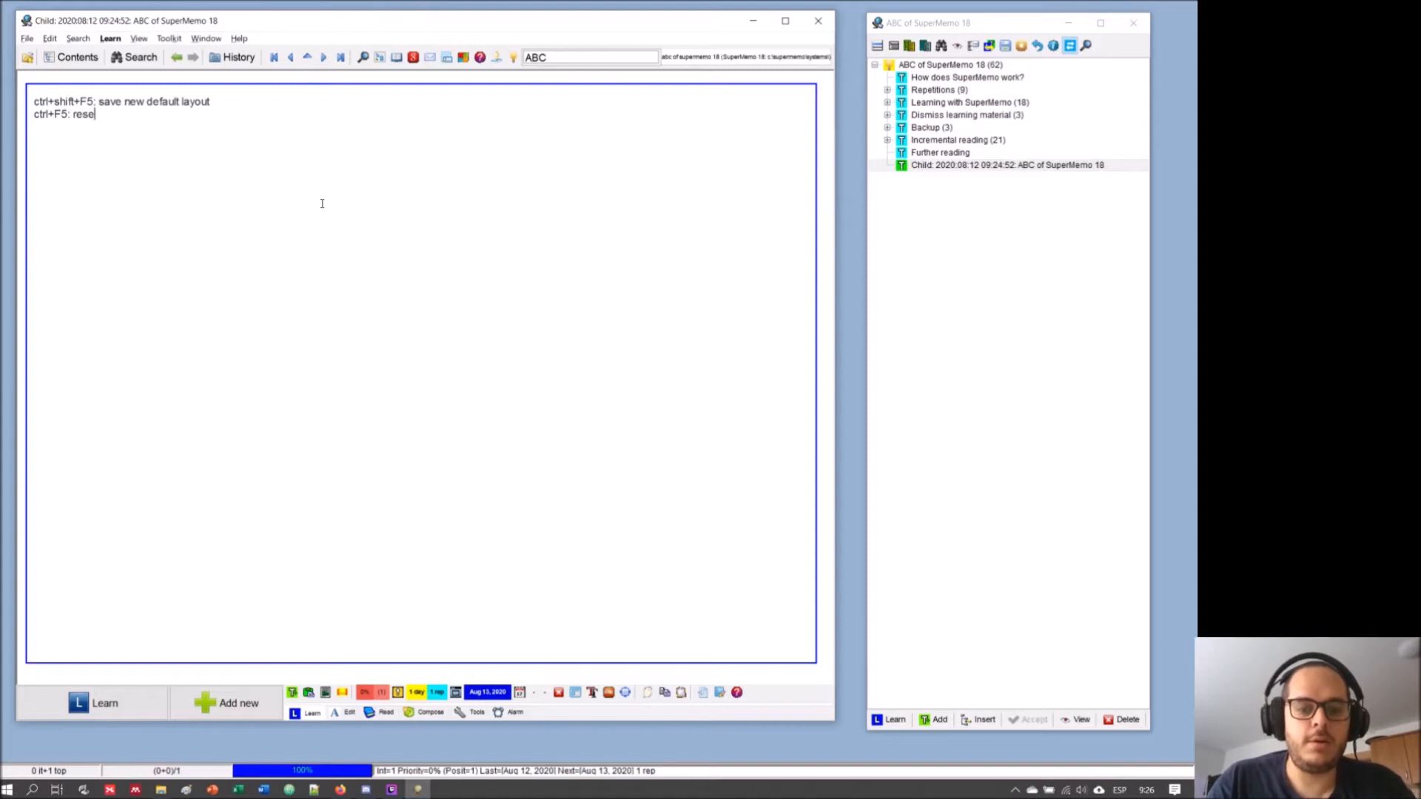
{"action": "type", "text": "t layo"}
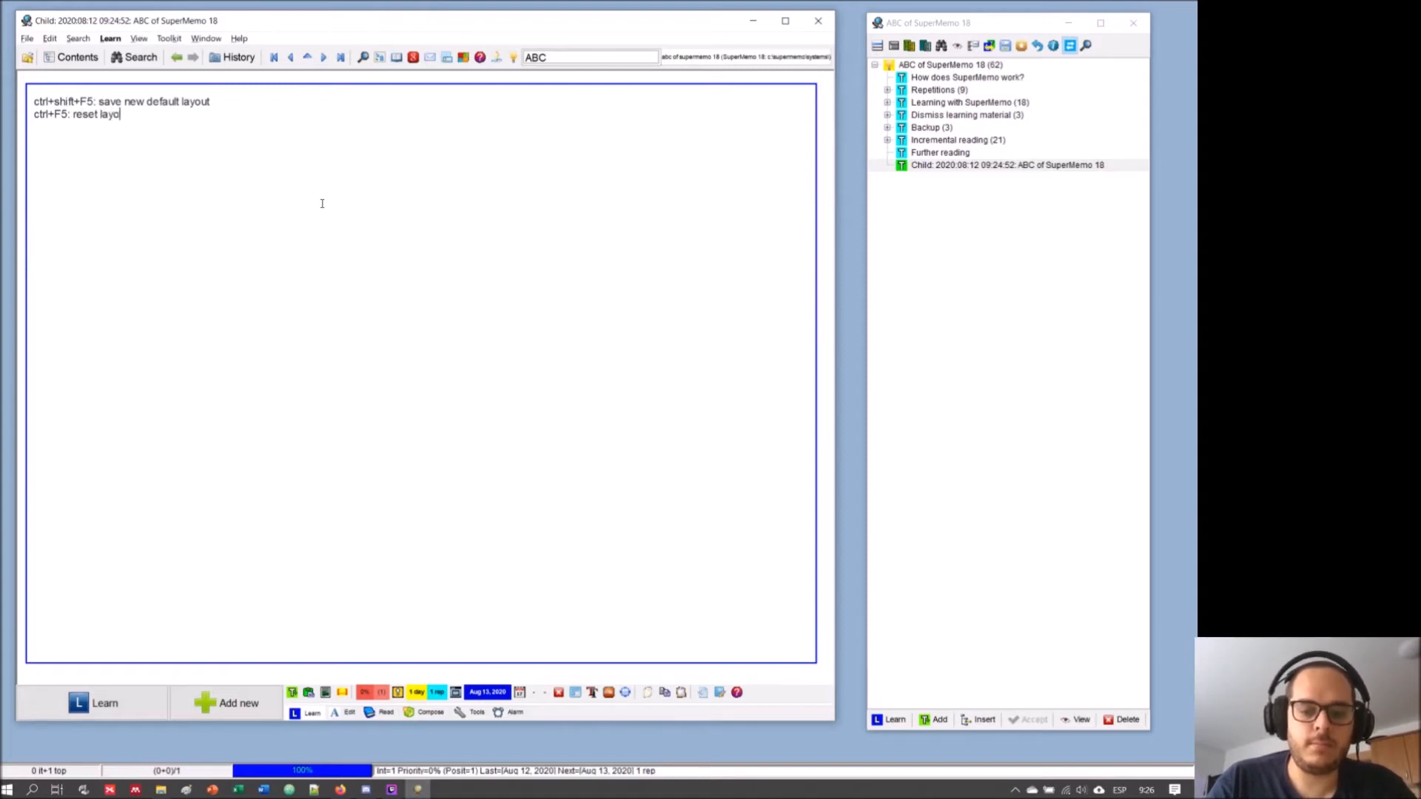
{"action": "type", "text": "ut to default"}
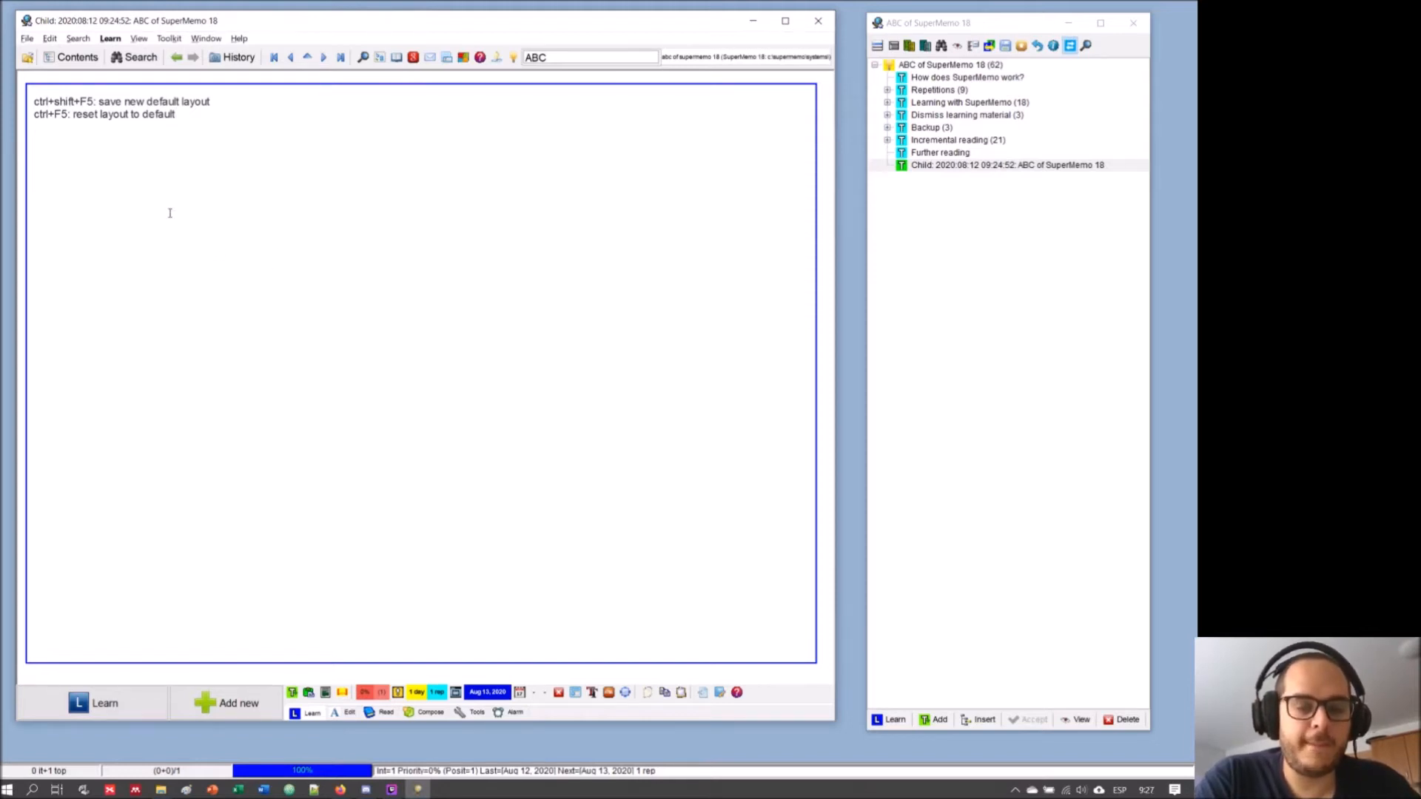
- Leave a blank line below the two layout shortcuts and start a new line reading "Alt + C:"
{"action": "key", "text": "Return"}
{"action": "key", "text": "Return"}
{"action": "type", "text": "Alt + C:"}
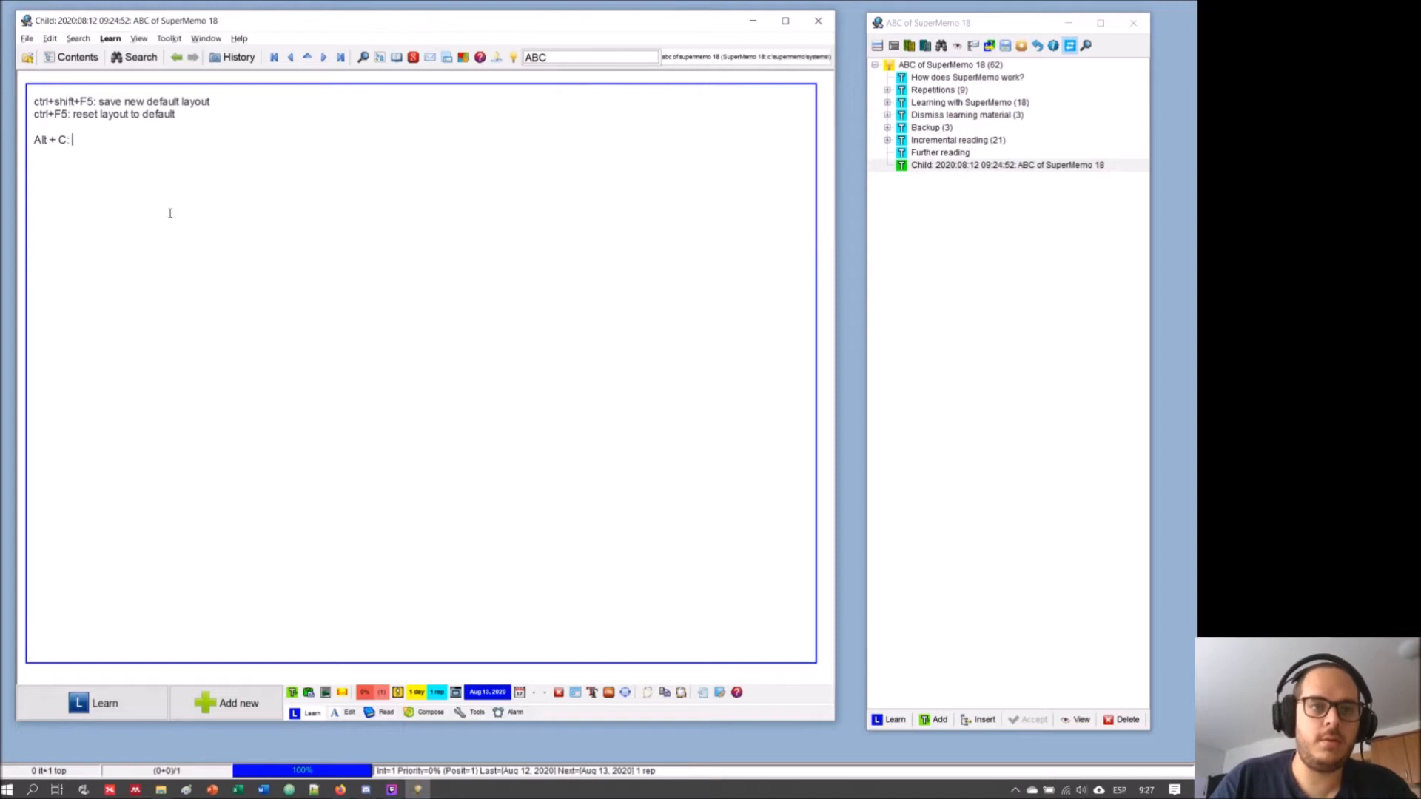
{"action": "key", "text": "Up"}
{"action": "key", "text": "Up"}
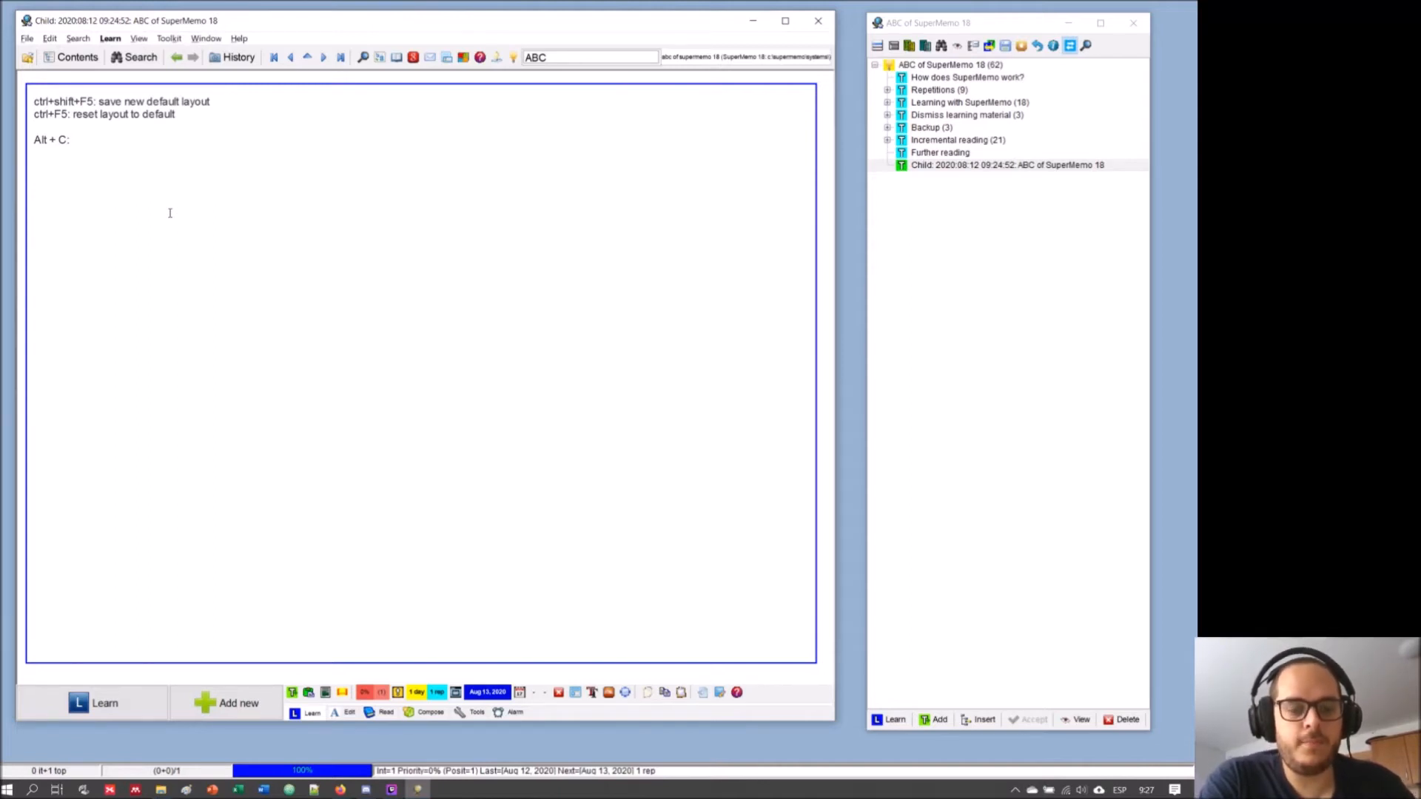
- Switch to the contents window from the topic, close it, and reopen it
{"action": "key", "text": "alt+c"}
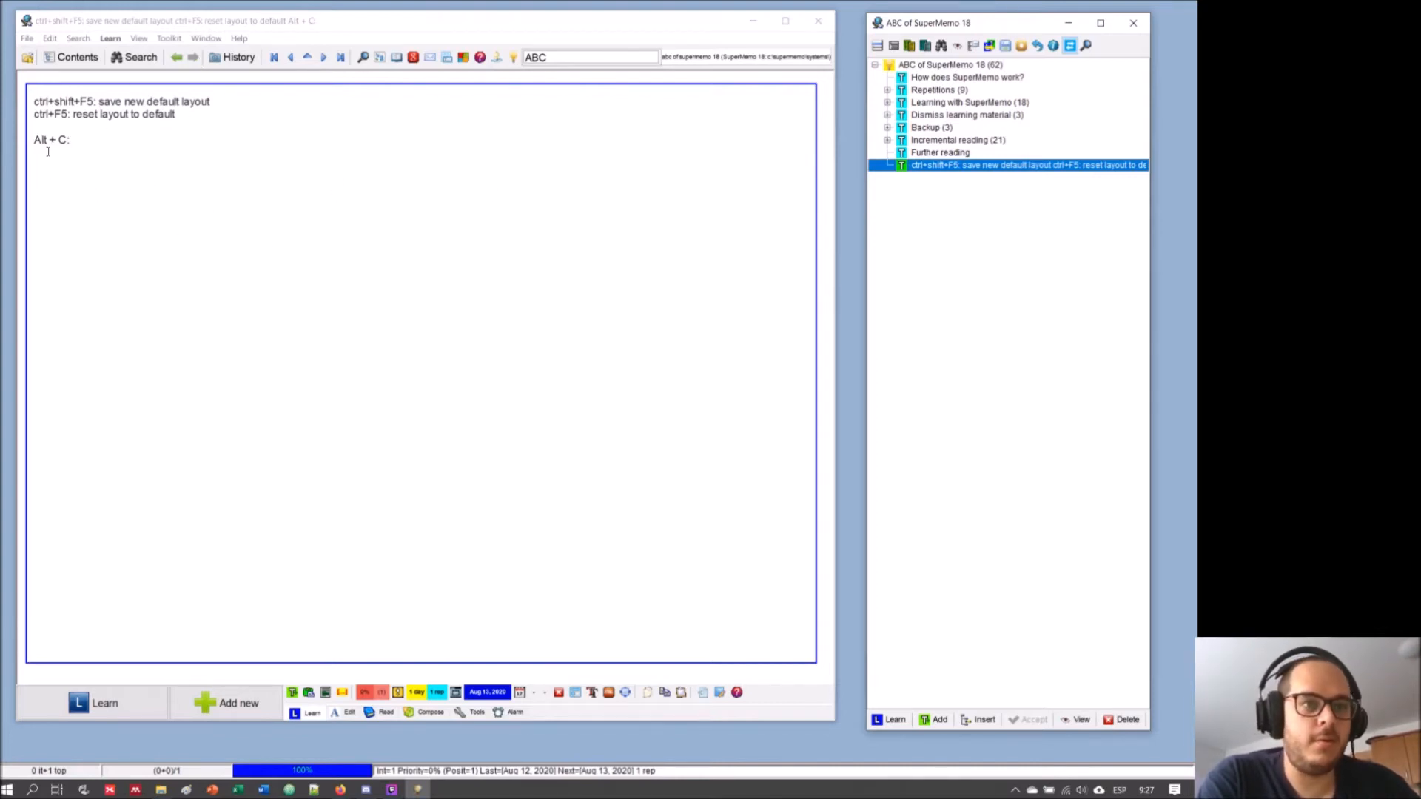
{"action": "left_click", "coordinate": [87, 140]}
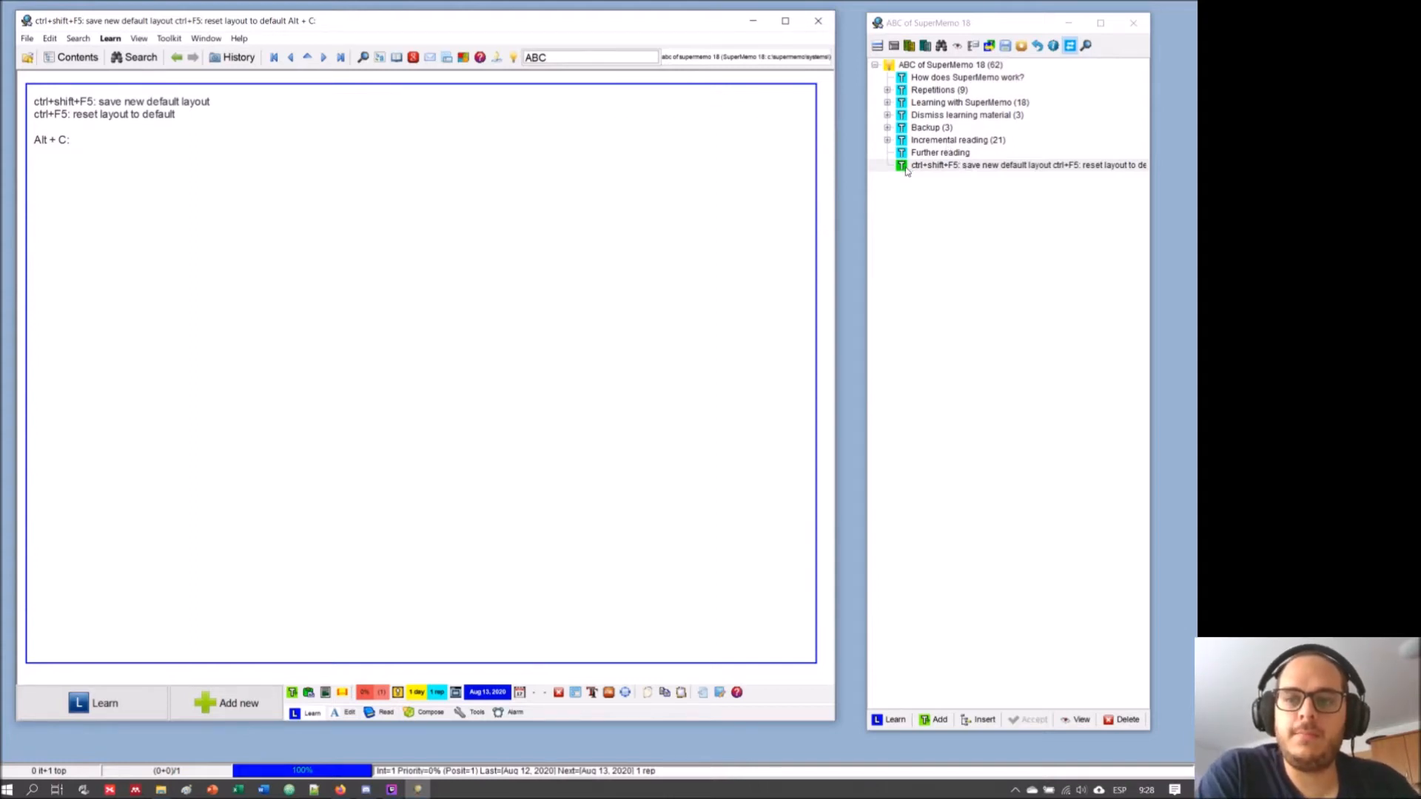
{"action": "left_click", "coordinate": [1135, 30]}
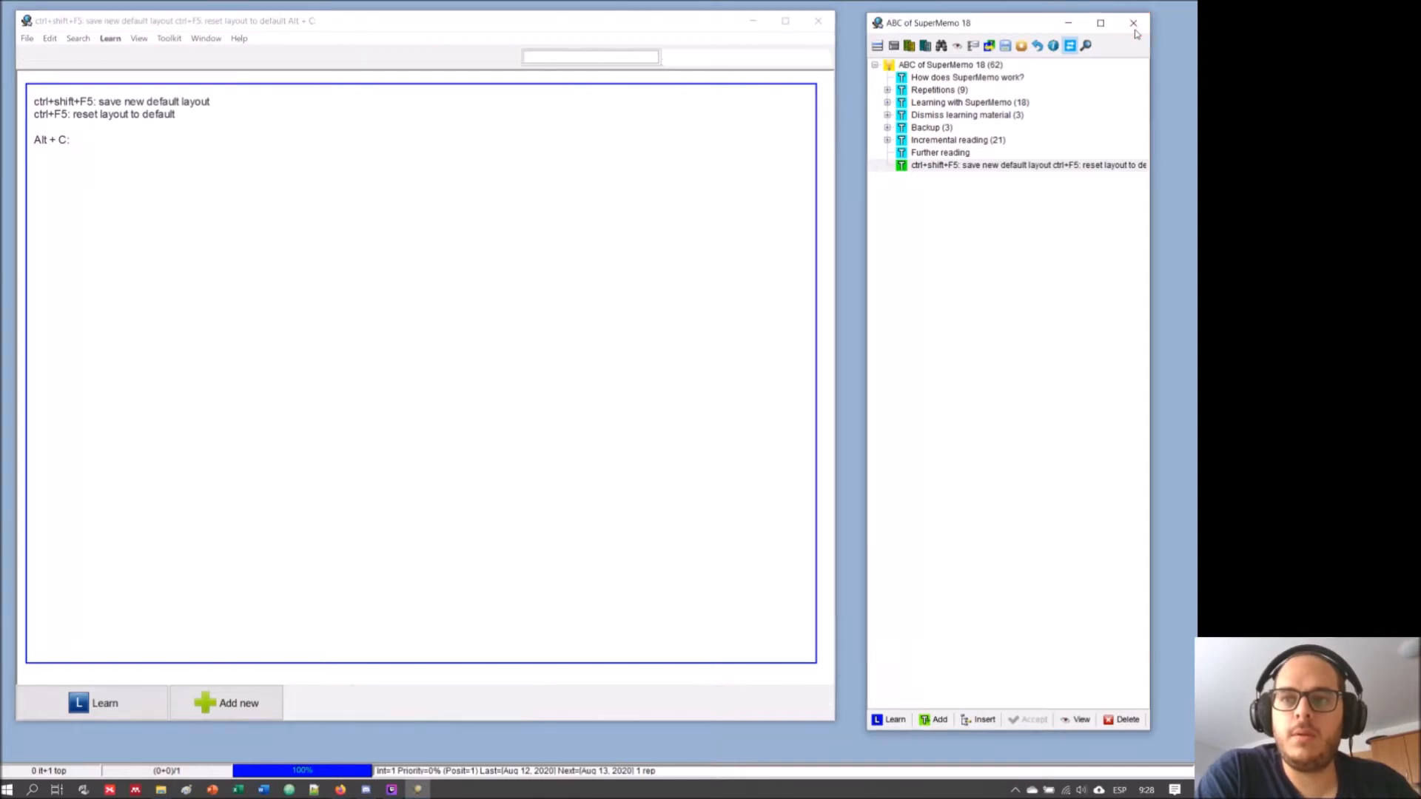
{"action": "left_click", "coordinate": [1136, 32]}
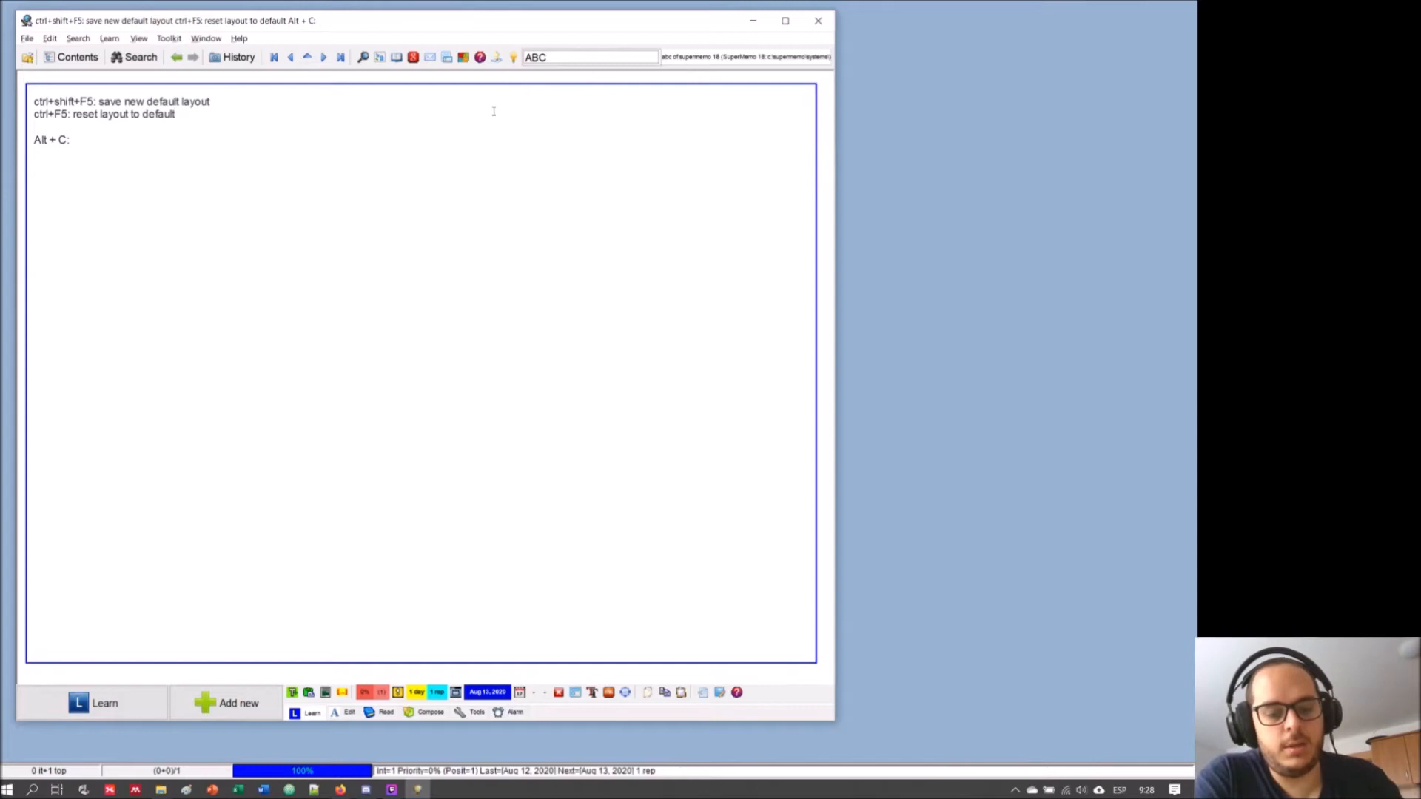
{"action": "key", "text": "alt+c"}
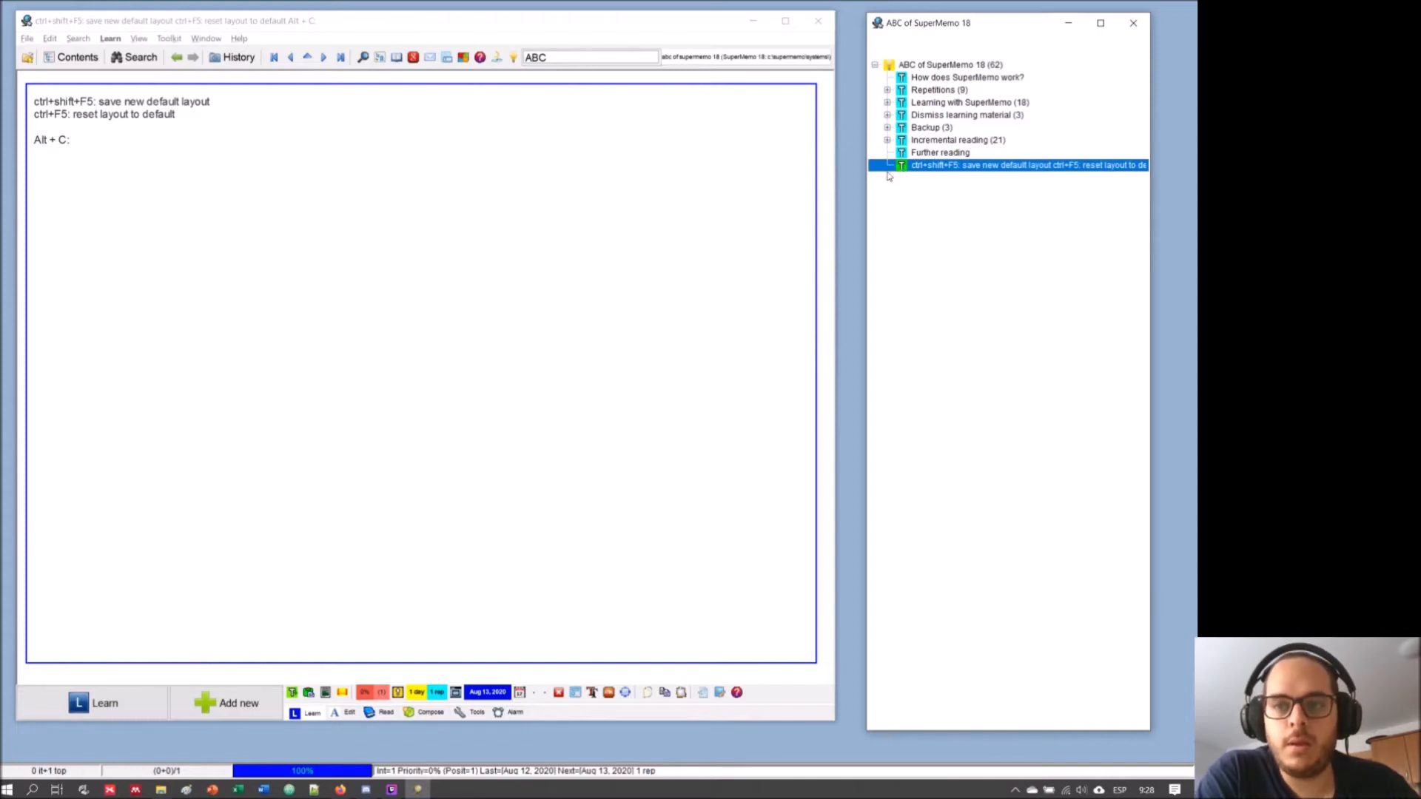
- Complete the "Alt + C:" line with "knowledge tree" and remove the blank line above it
{"action": "left_click", "coordinate": [83, 137]}
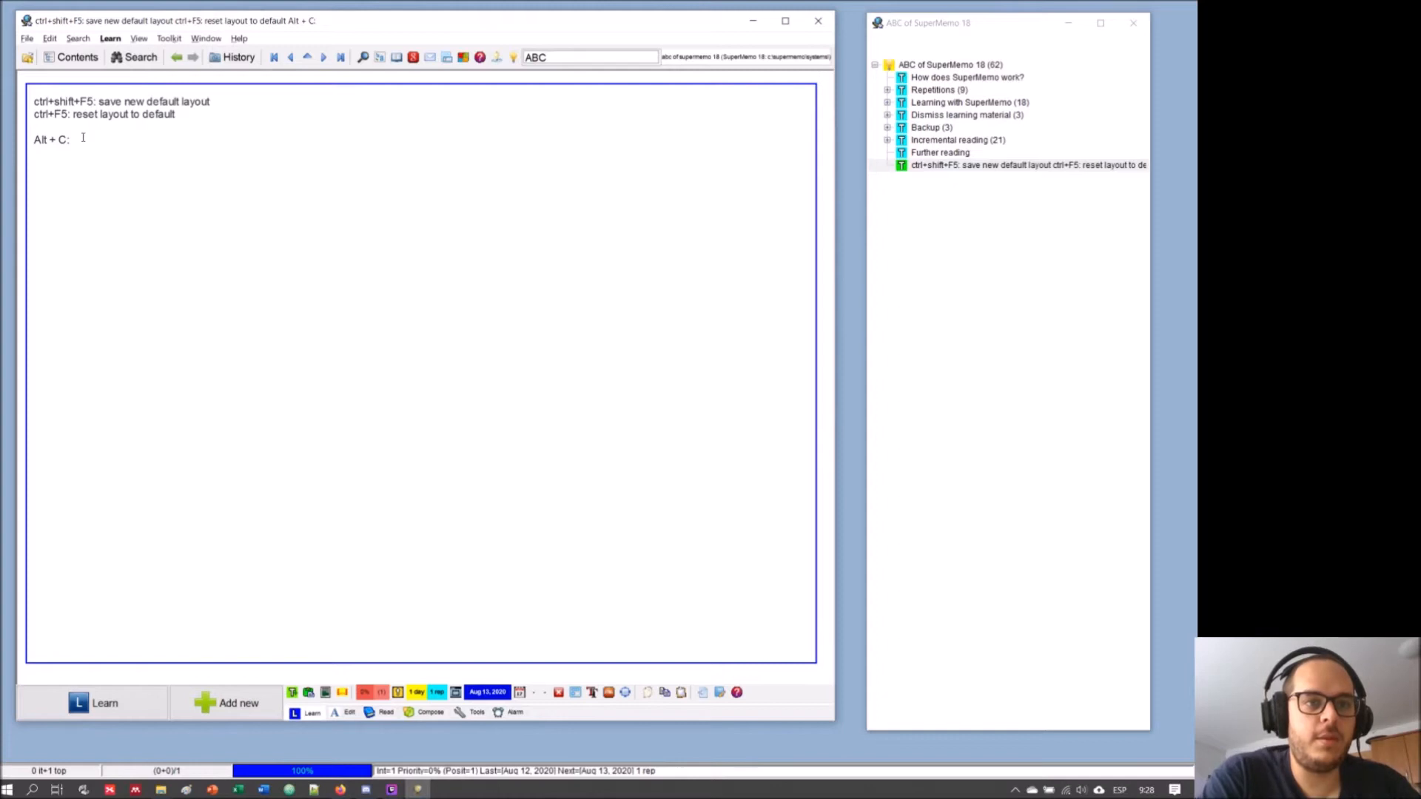
{"action": "type", "text": "kno"}
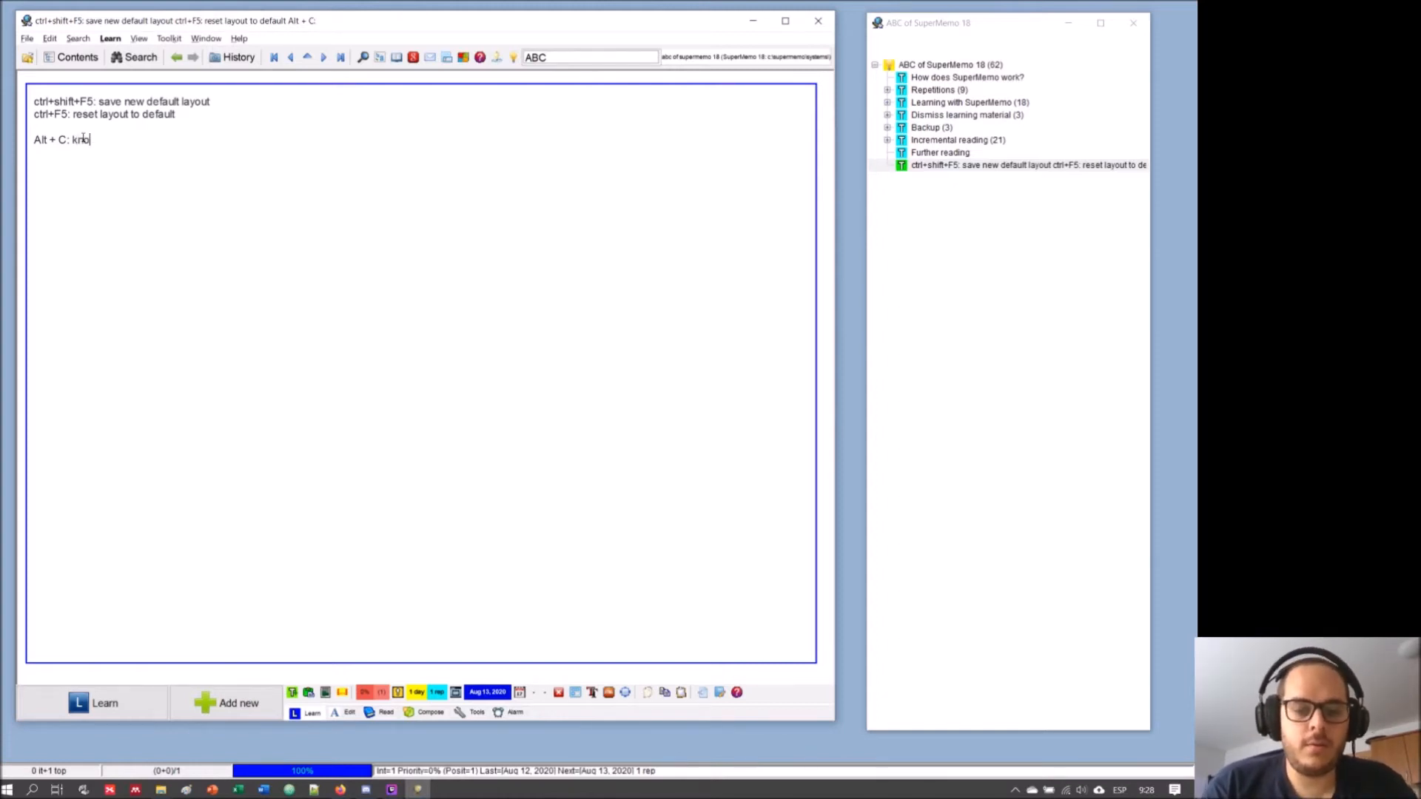
{"action": "type", "text": "wledge tree"}
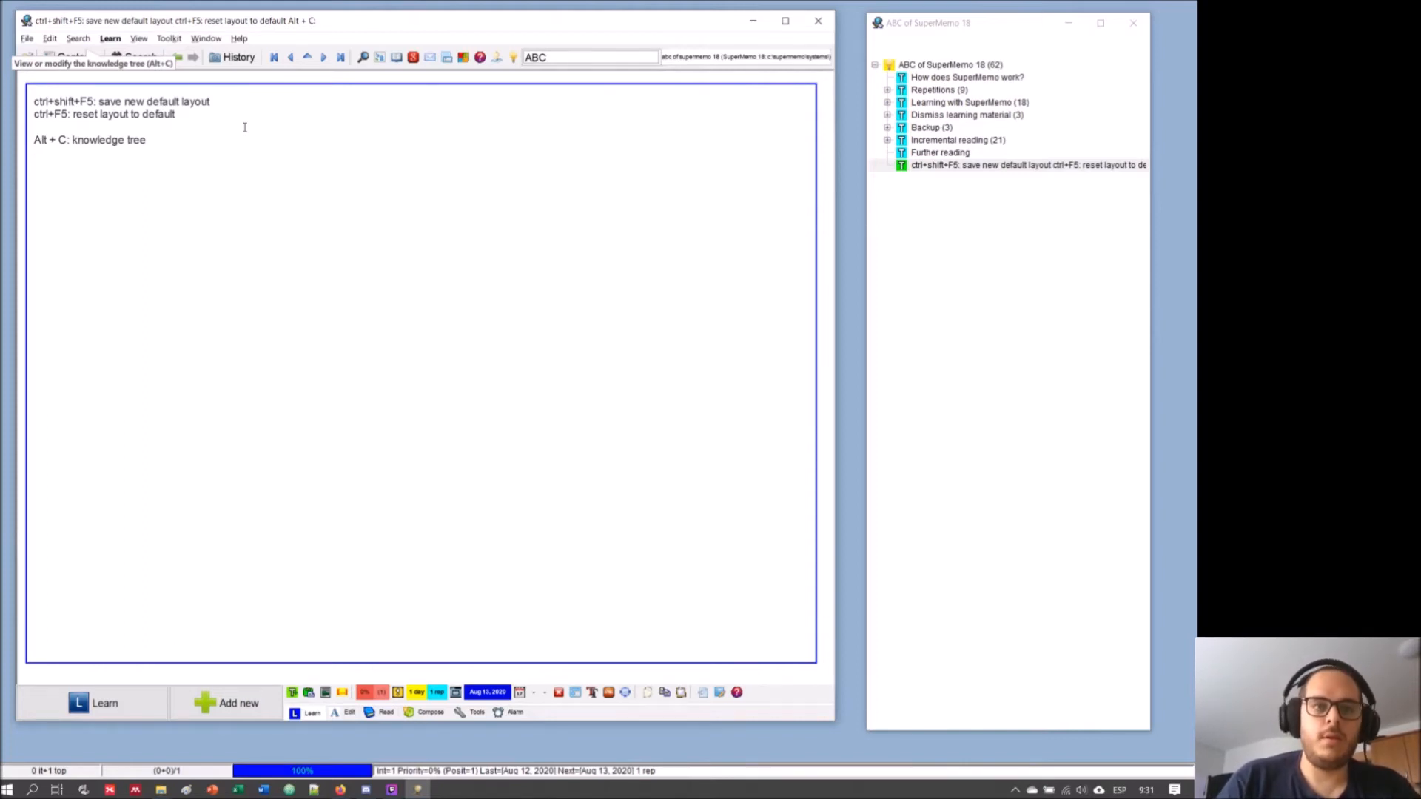
{"action": "key", "text": "BackSpace"}
{"action": "key", "text": "BackSpace"}
{"action": "key", "text": "Return"}
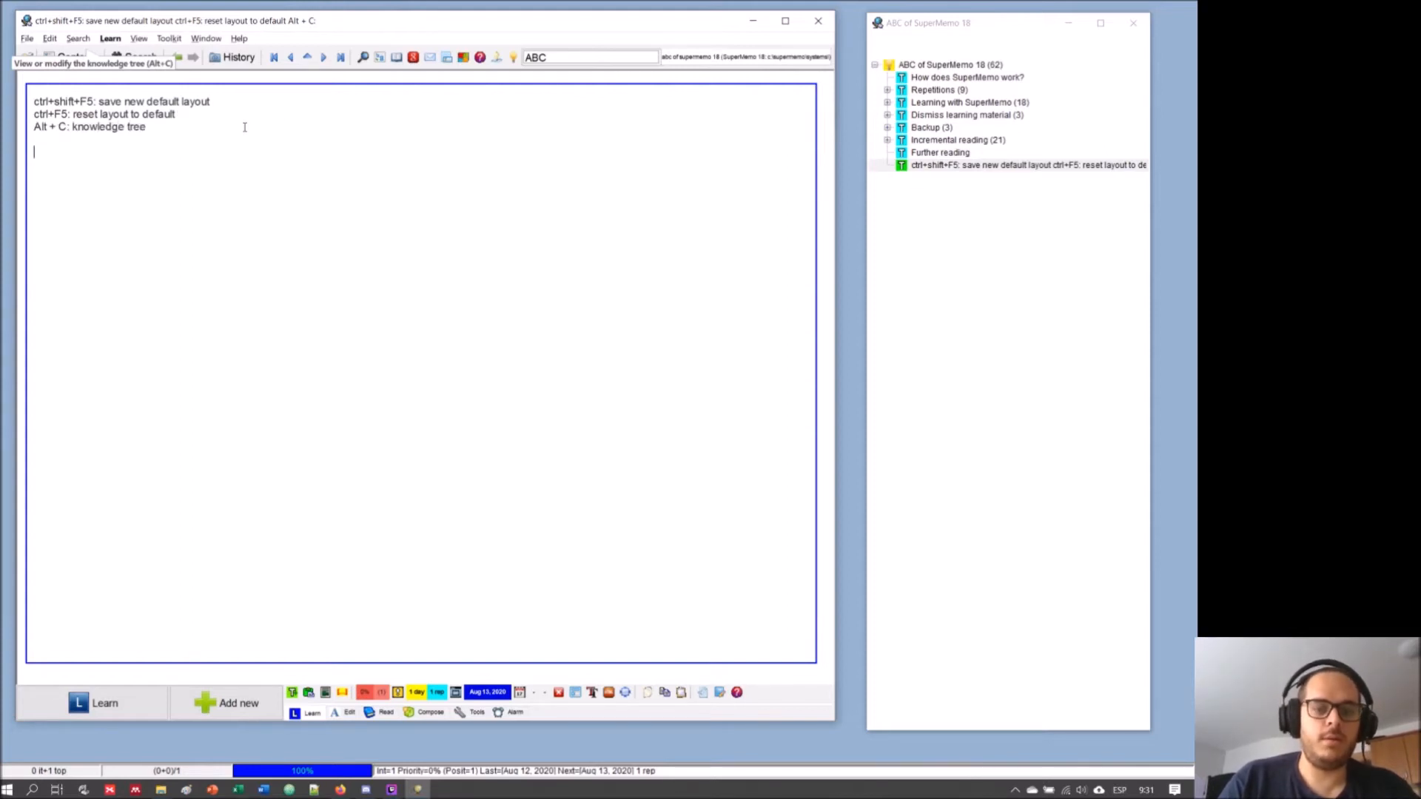
- Add the line "Topic: passive material" below the shortcut notes, separated by a blank line
{"action": "key", "text": "Return"}
{"action": "key", "text": "Return"}
{"action": "type", "text": "TO"}
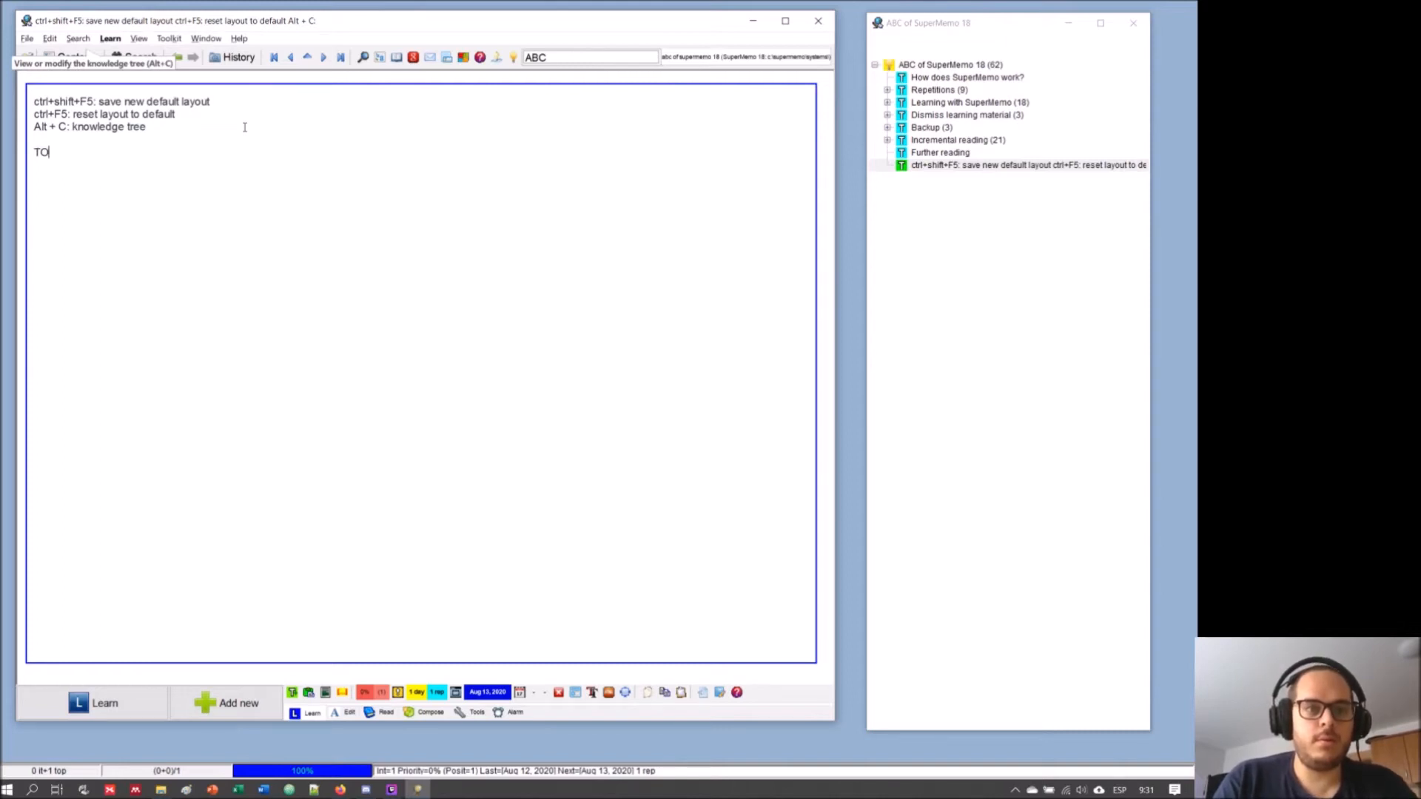
{"action": "key", "text": "BackSpace"}
{"action": "type", "text": "opic:"}
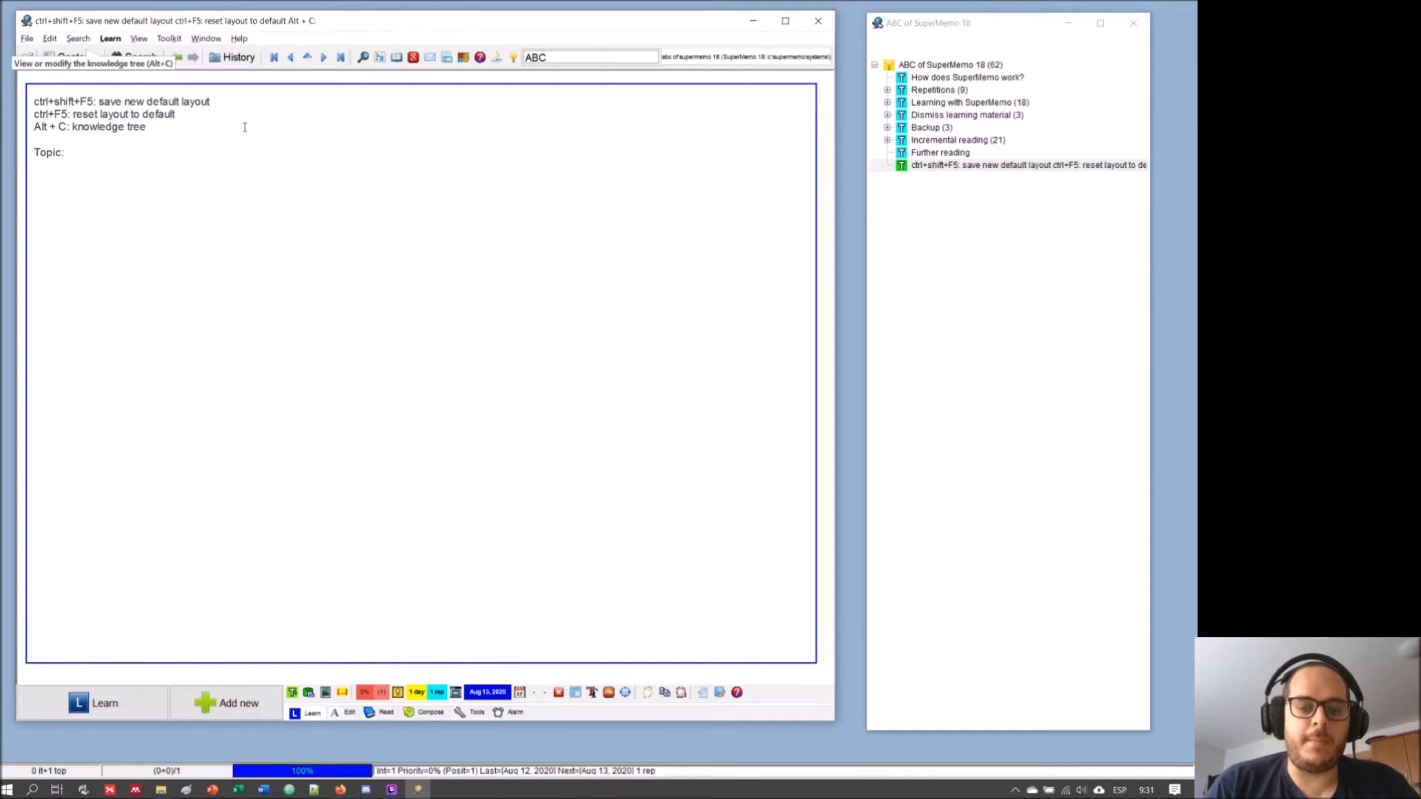
{"action": "type", "text": "passiv"}
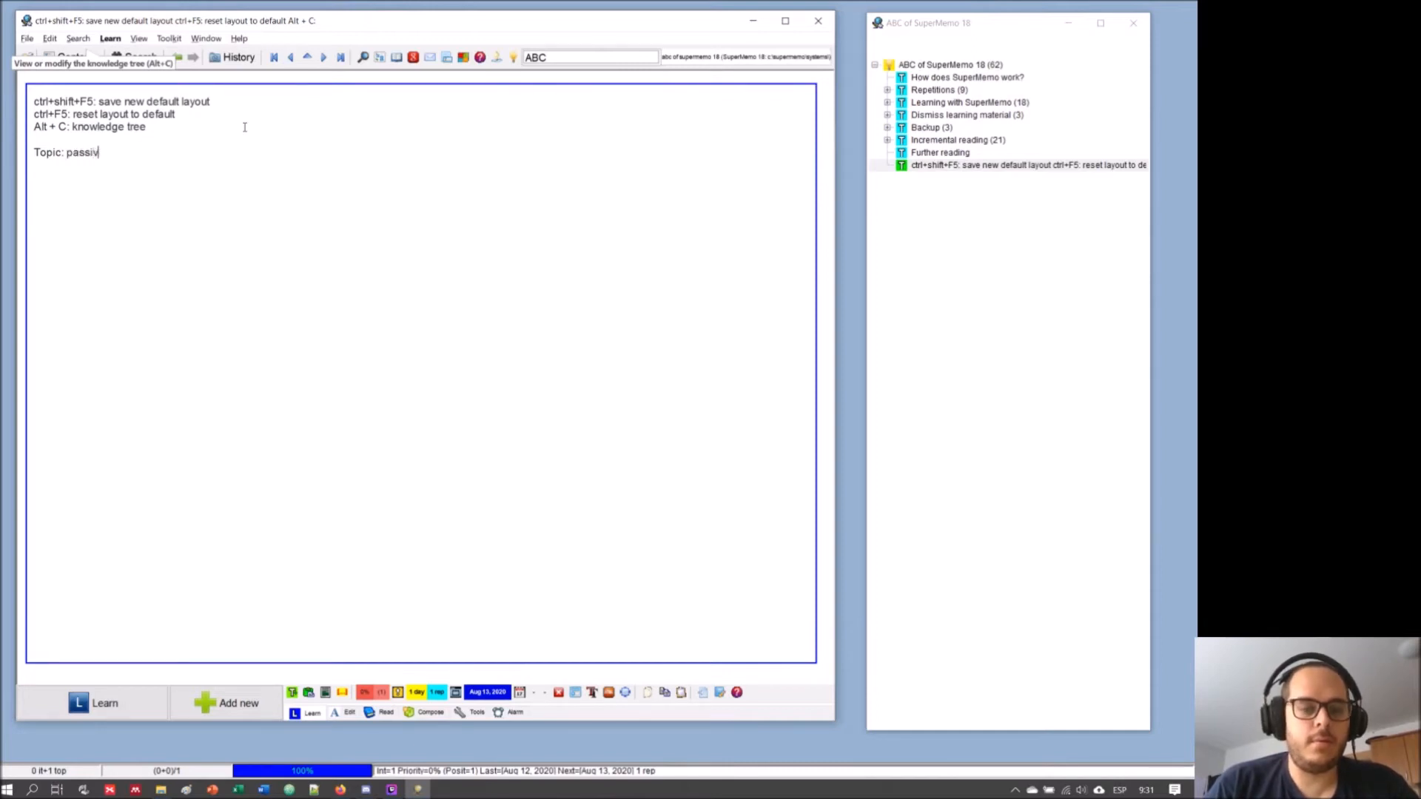
{"action": "type", "text": "e"}
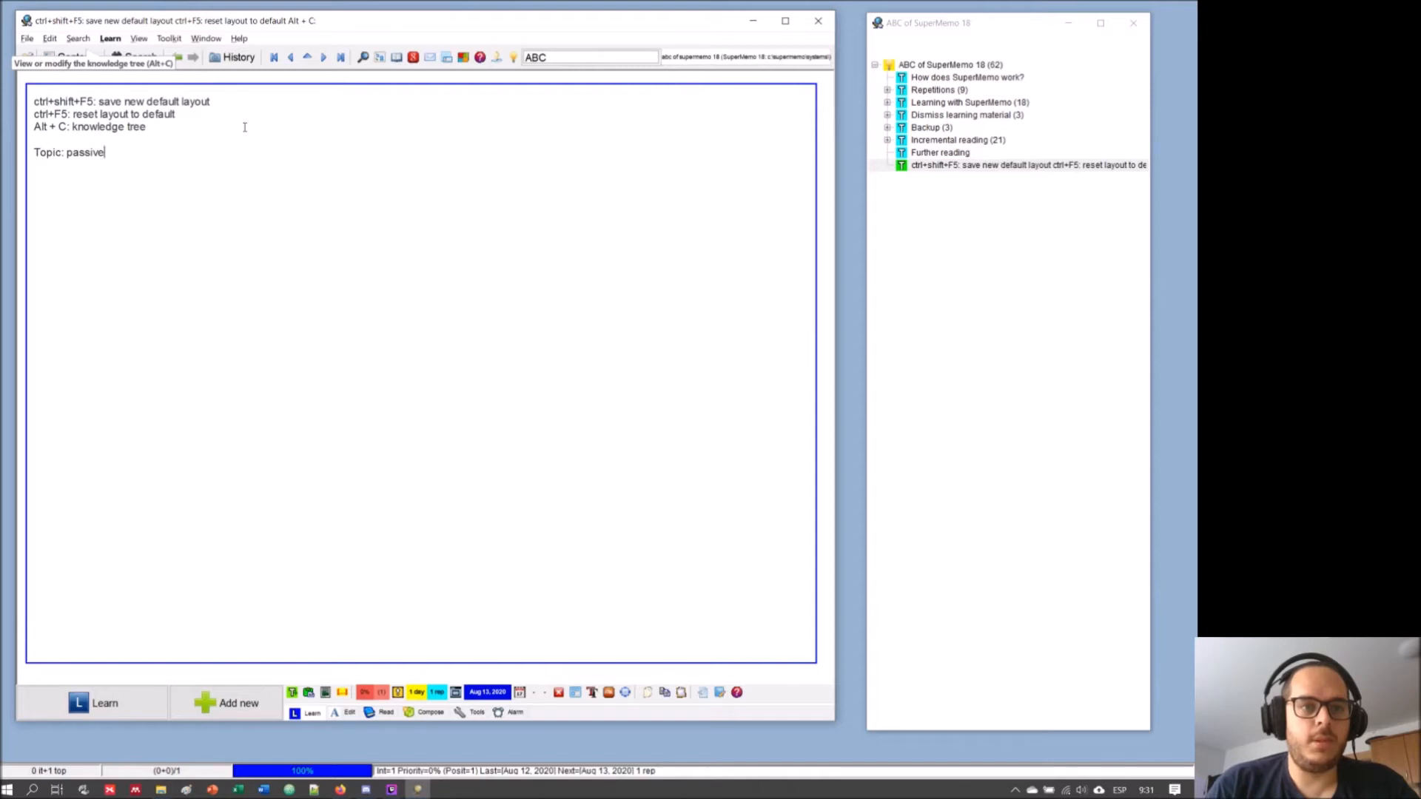
{"action": "type", "text": " material"}
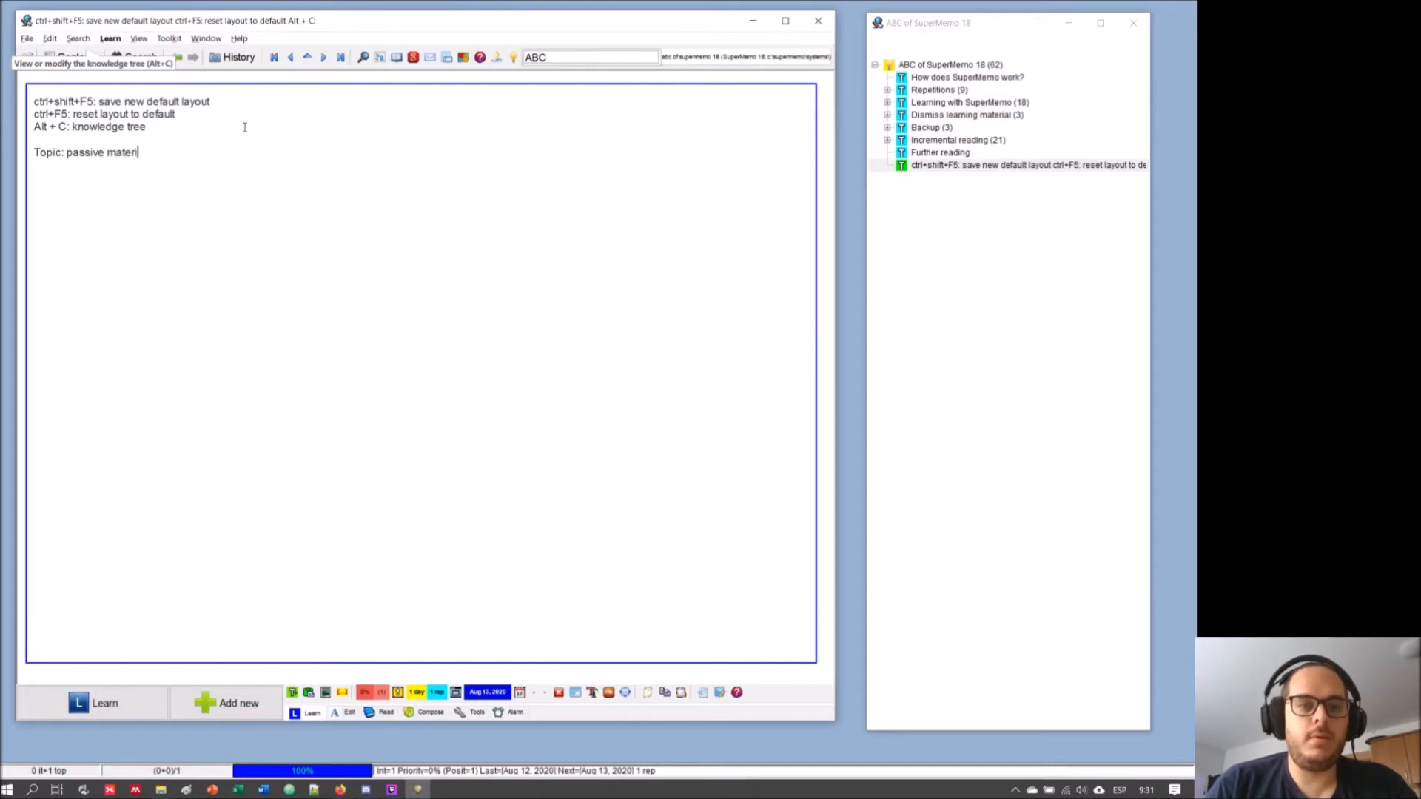
{"action": "key", "text": "Return"}
{"action": "key", "text": "Return"}
{"action": "key", "text": "BackSpace"}
{"action": "key", "text": "BackSpace"}
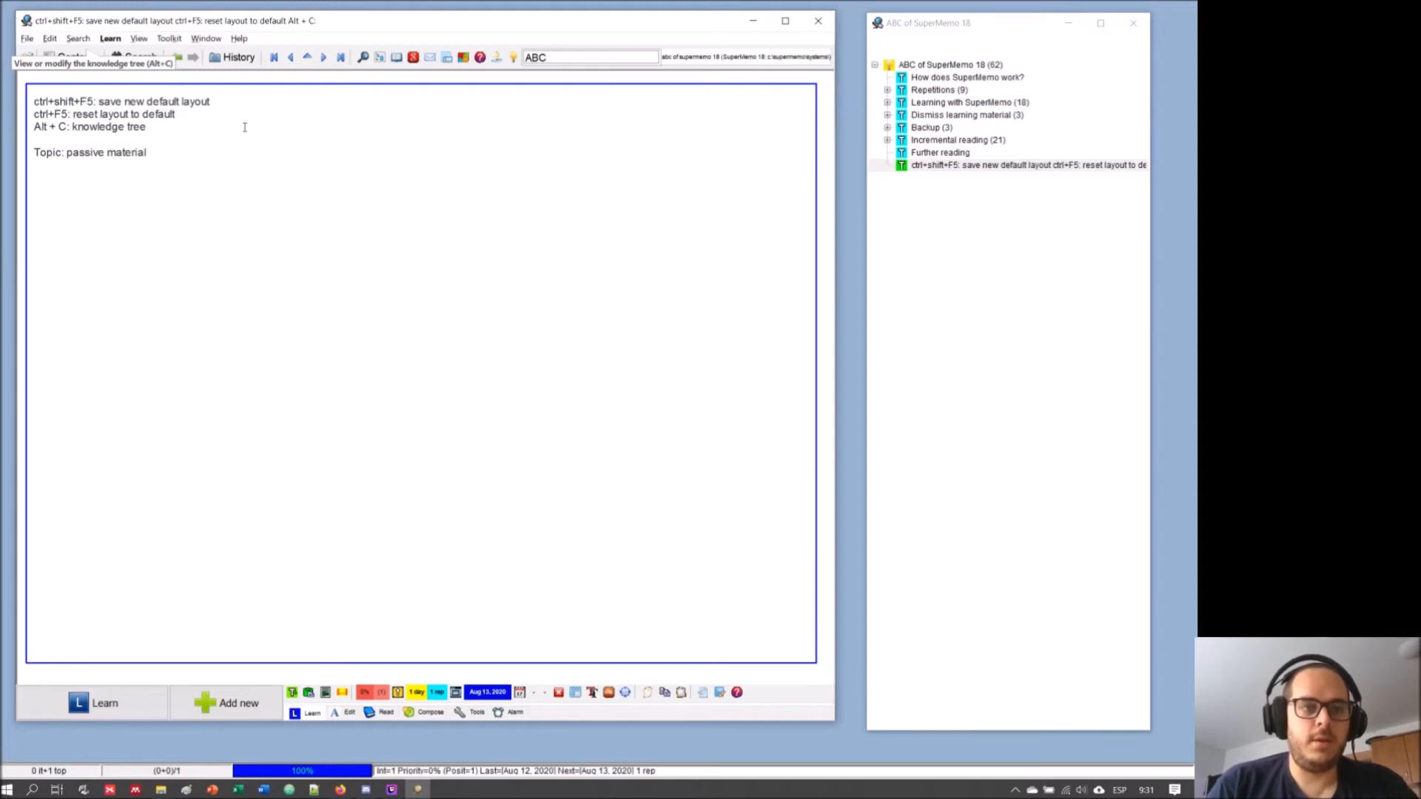
- Add the line "Item: active recall" directly below the topic definition
{"action": "key", "text": "Return"}
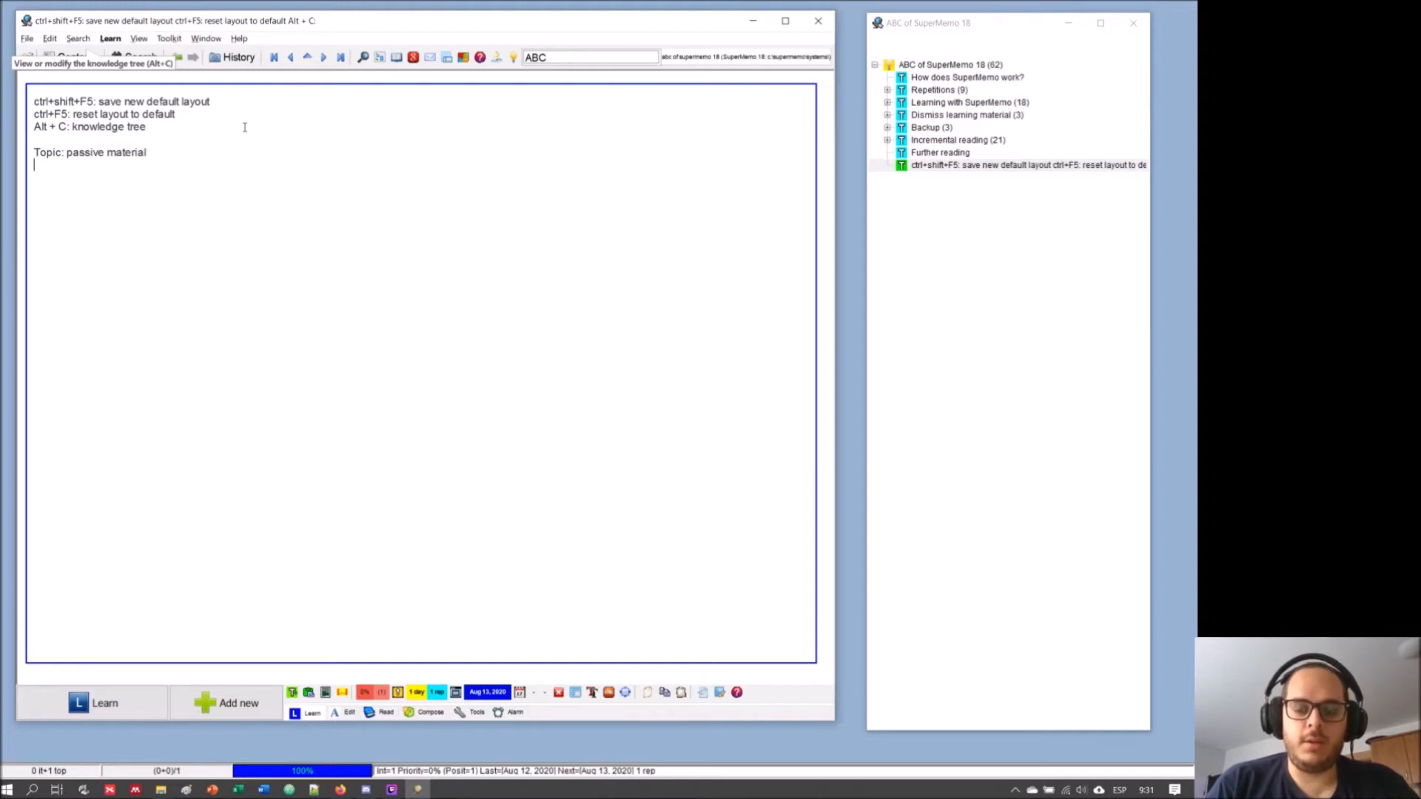
{"action": "type", "text": "Item:"}
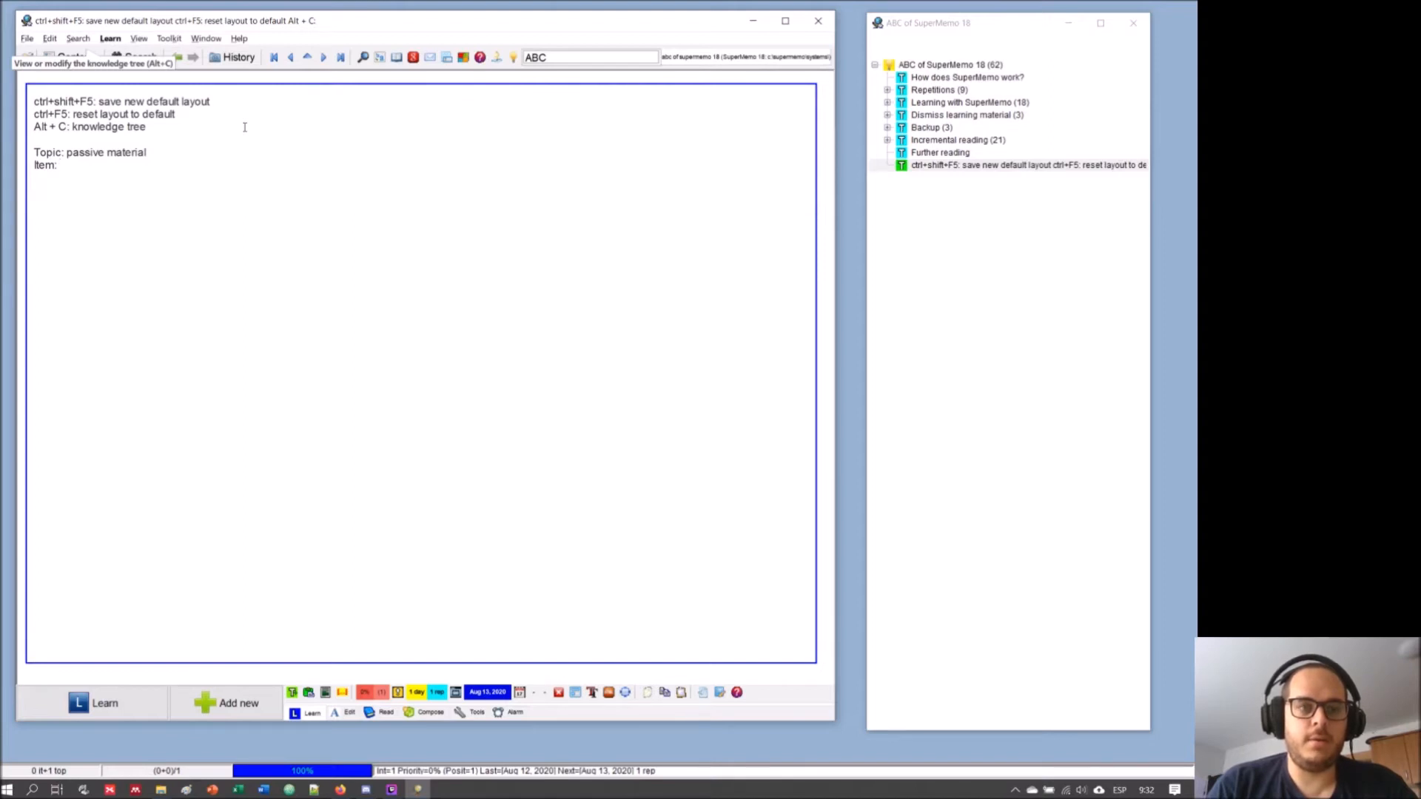
{"action": "type", "text": "acti"}
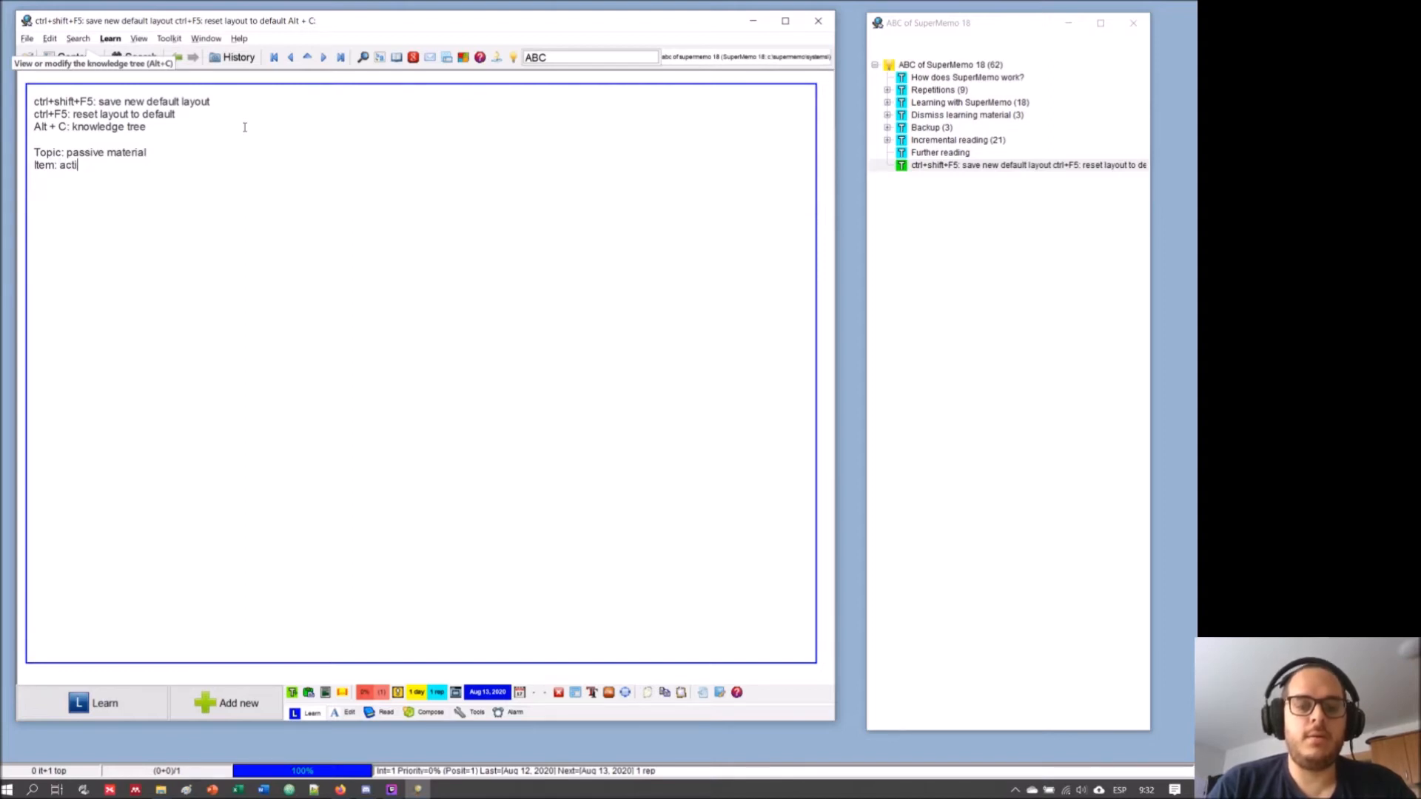
{"action": "type", "text": "ve recall"}
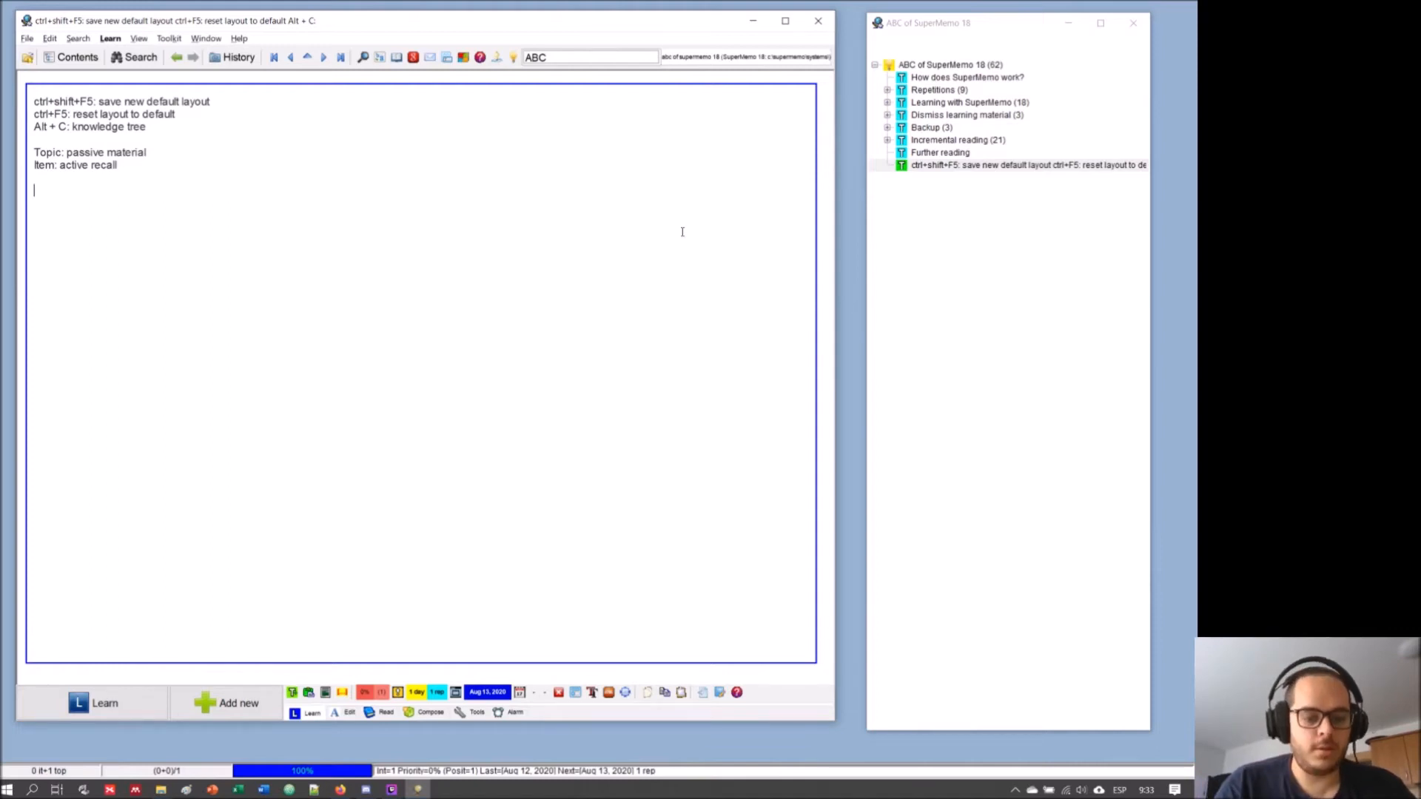
- Create another new empty topic and dismiss it from learning, accepting the childless element warning
{"action": "key", "text": "alt+n"}
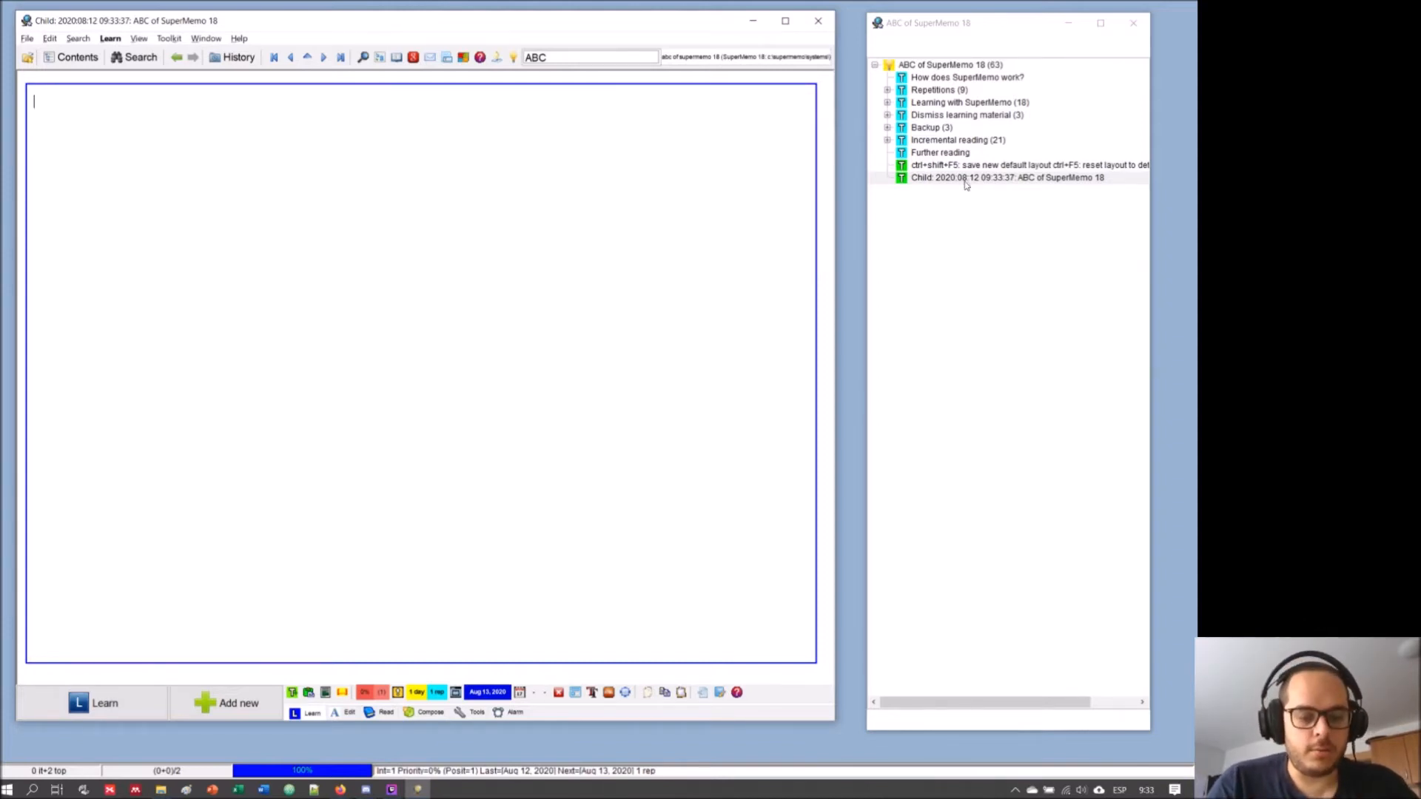
{"action": "key", "text": "ctrl+d"}
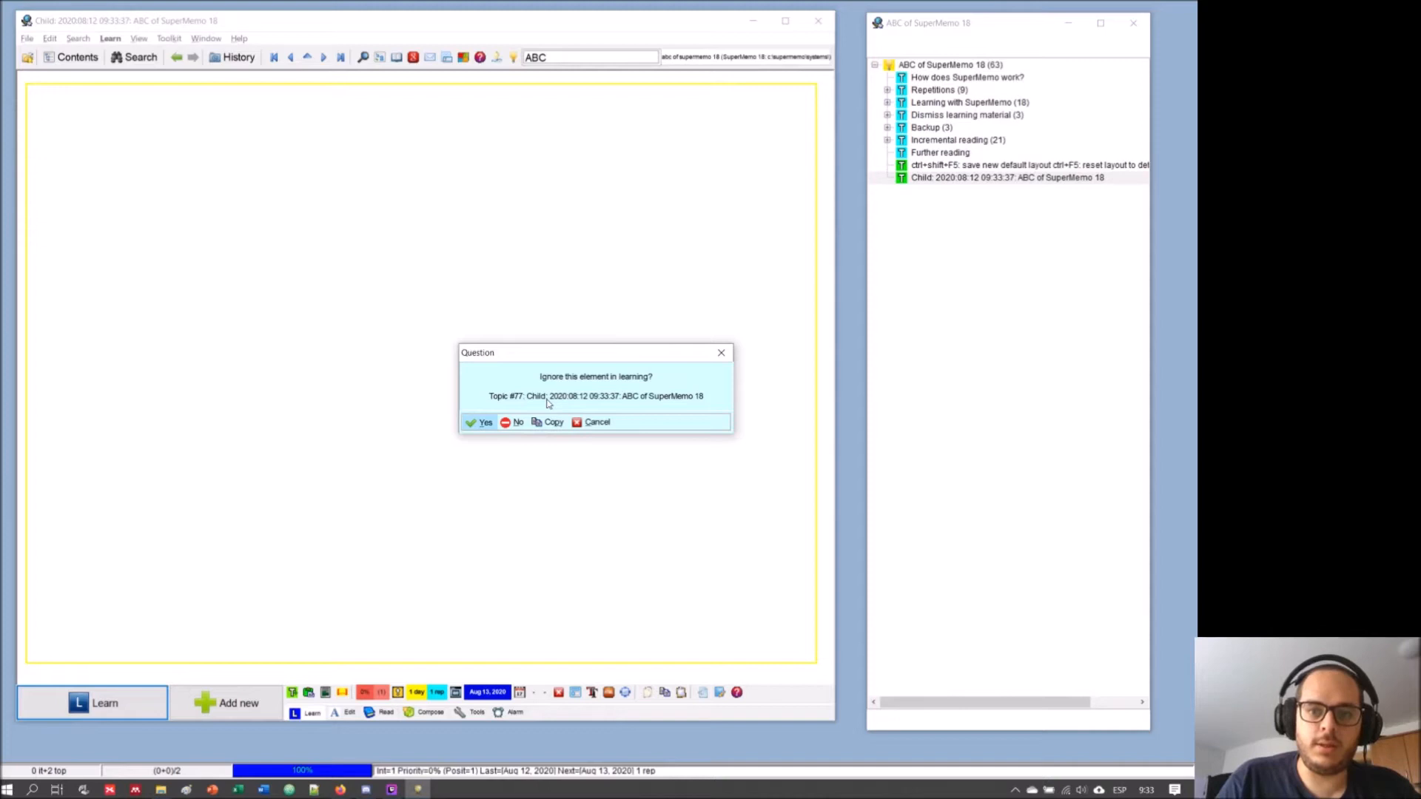
{"action": "key", "text": "Return"}
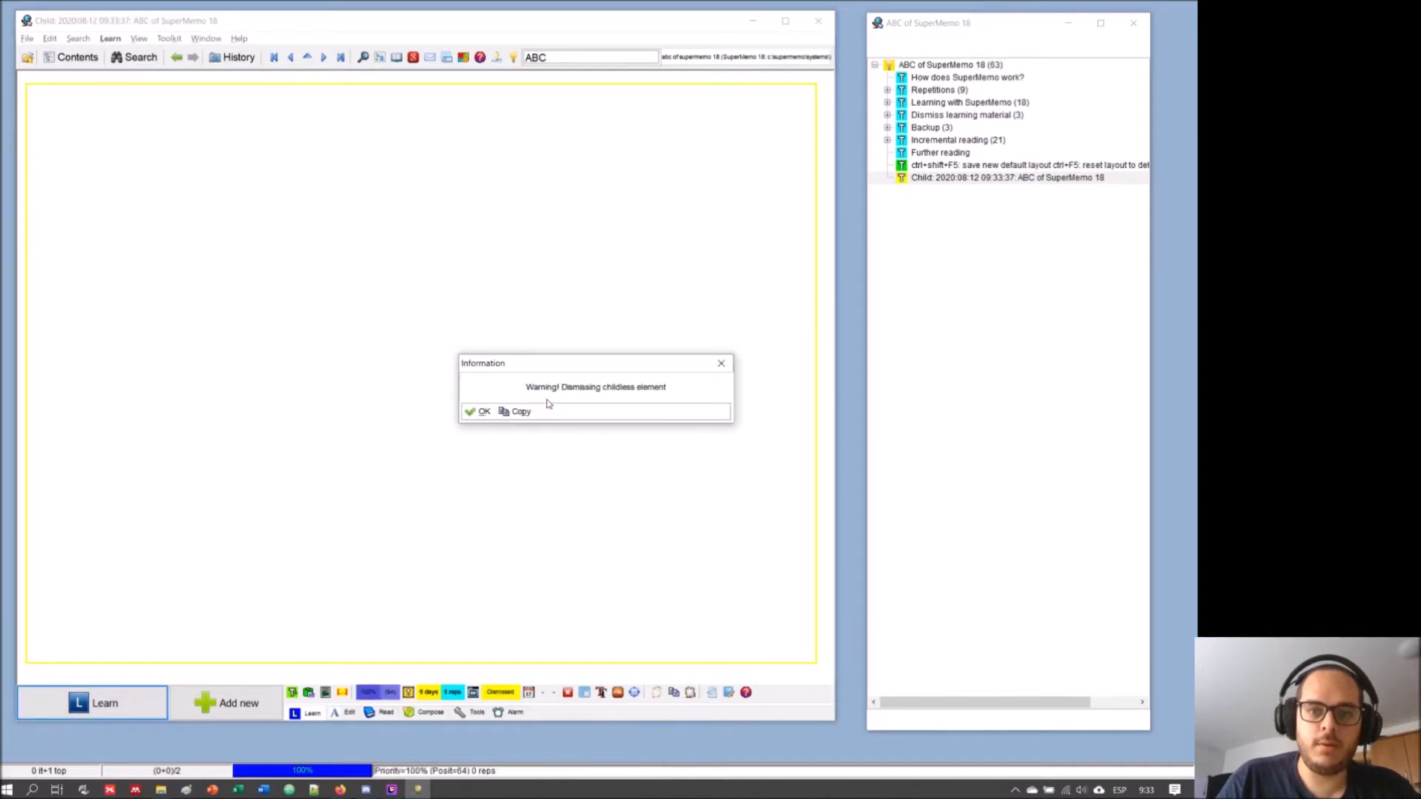
{"action": "left_click", "coordinate": [479, 413]}
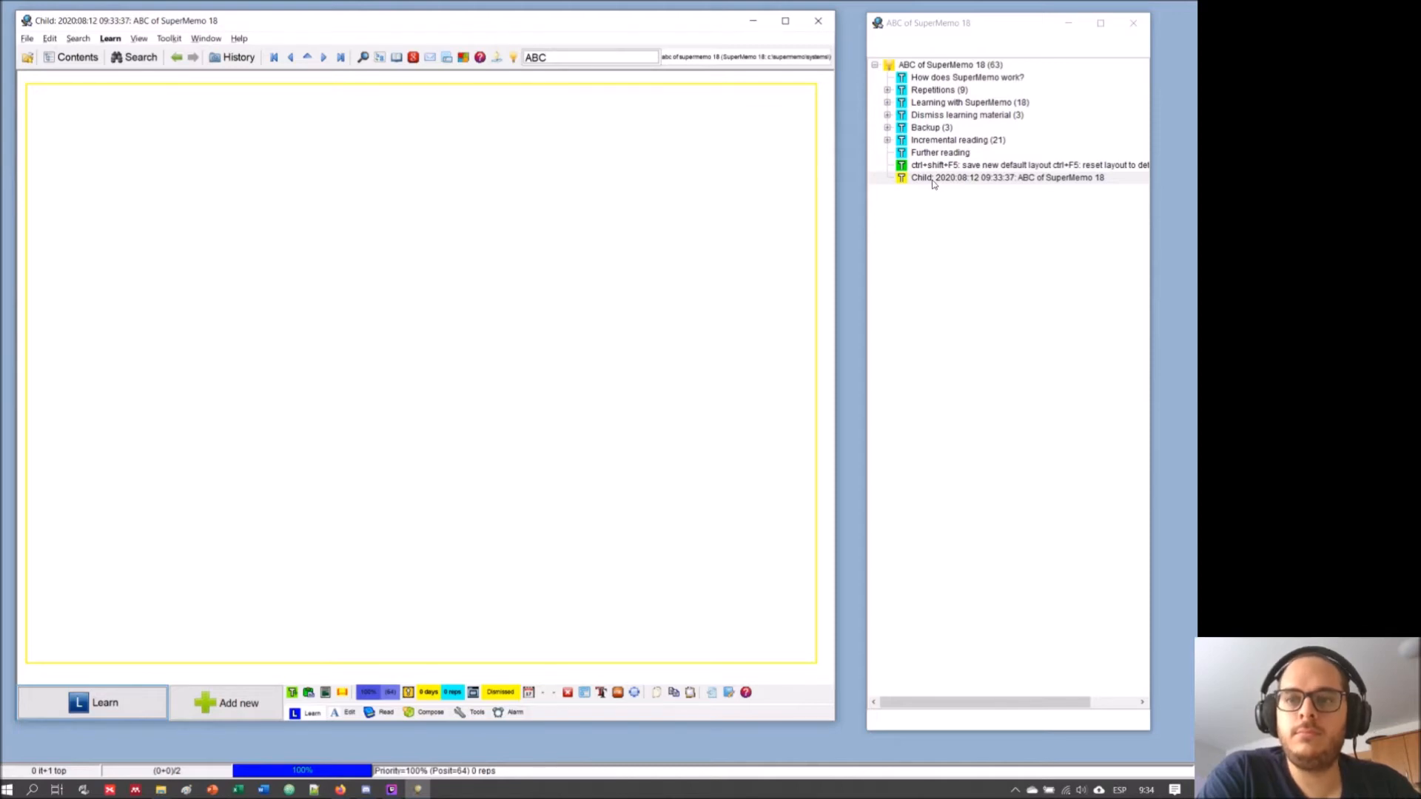
- Open the shortcut notes topic, request its dismissal from learning and cancel the confirmation
{"action": "left_click", "coordinate": [985, 169]}
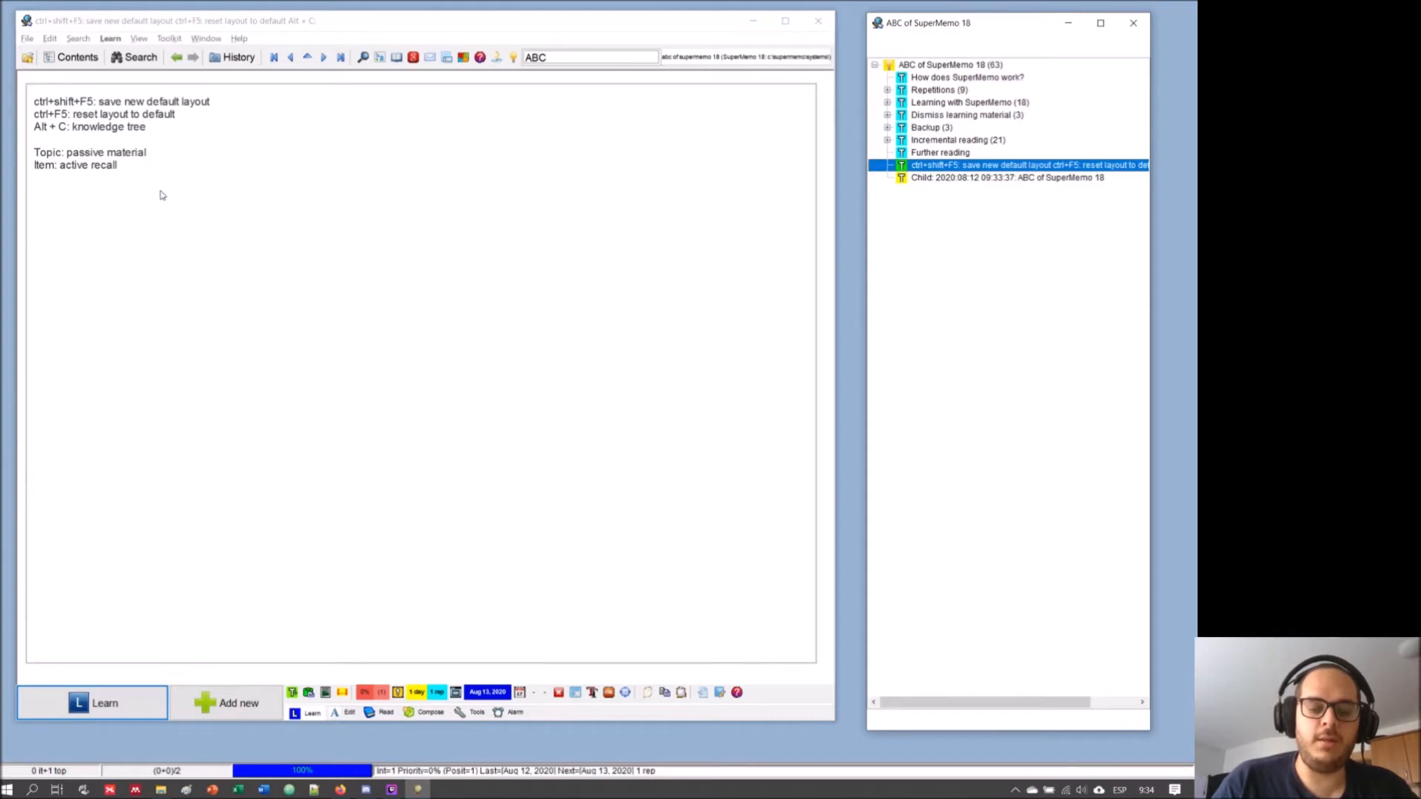
{"action": "key", "text": "ctrl+d"}
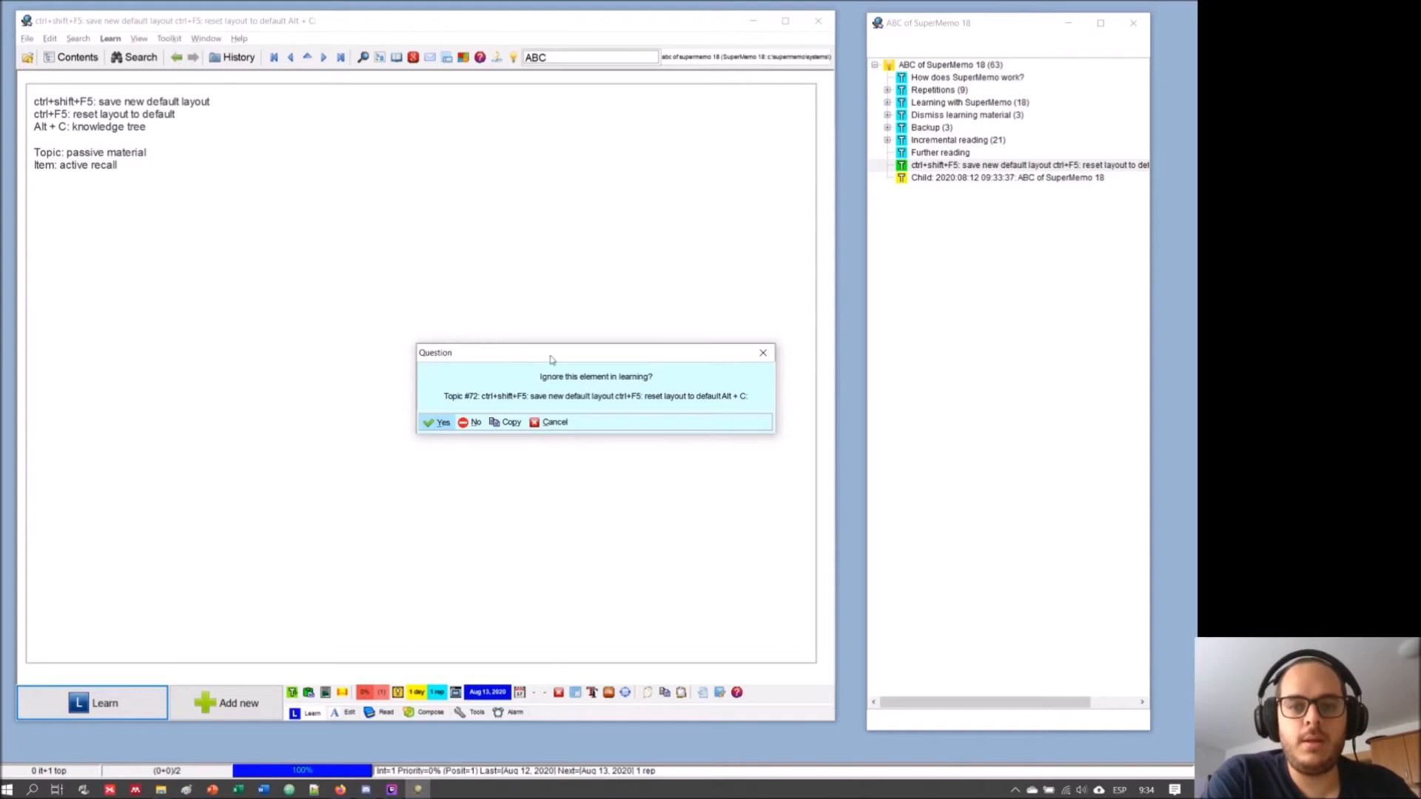
{"action": "left_click", "coordinate": [765, 356]}
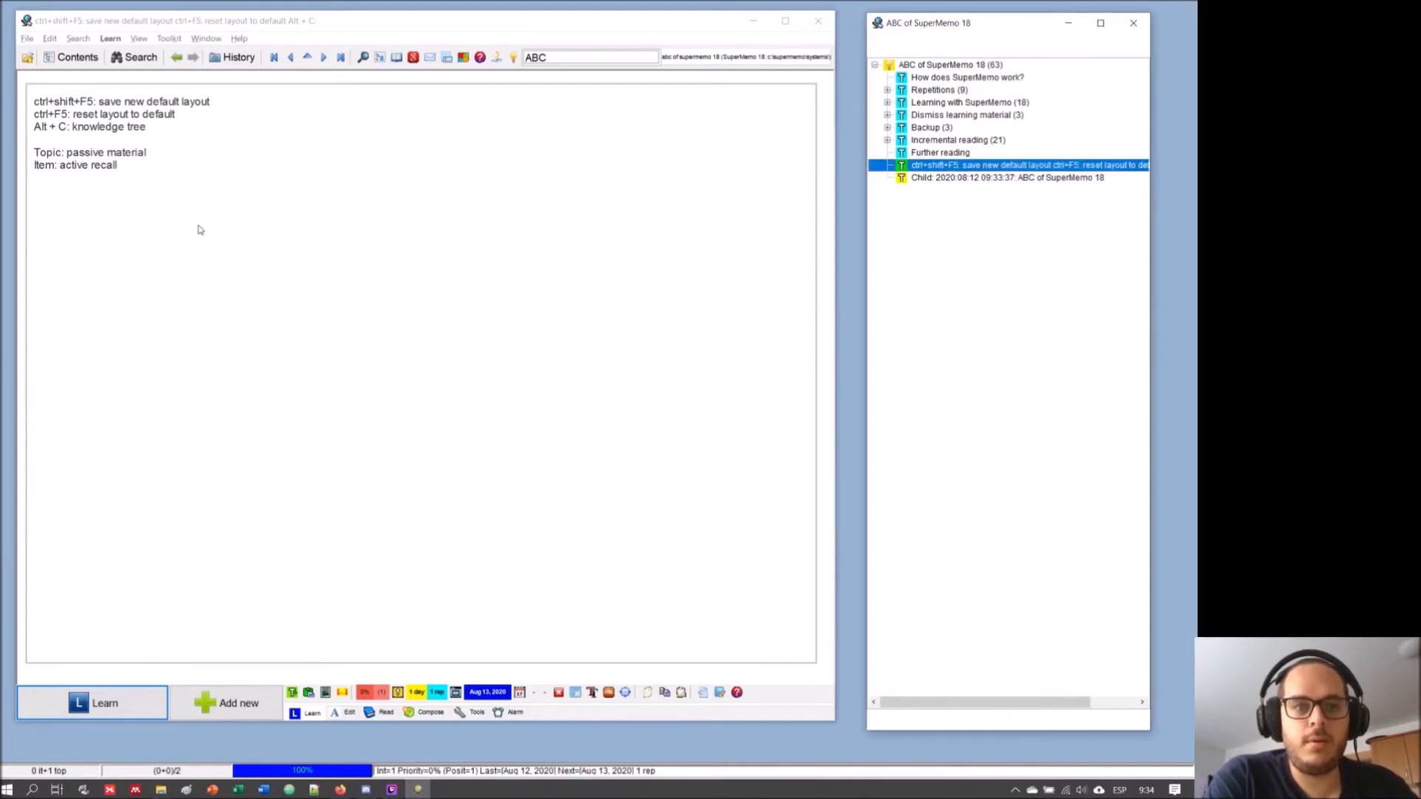
- Add the line "ctrl+D: ignore element" below the item definition, separated by a blank line
{"action": "left_click", "coordinate": [146, 164]}
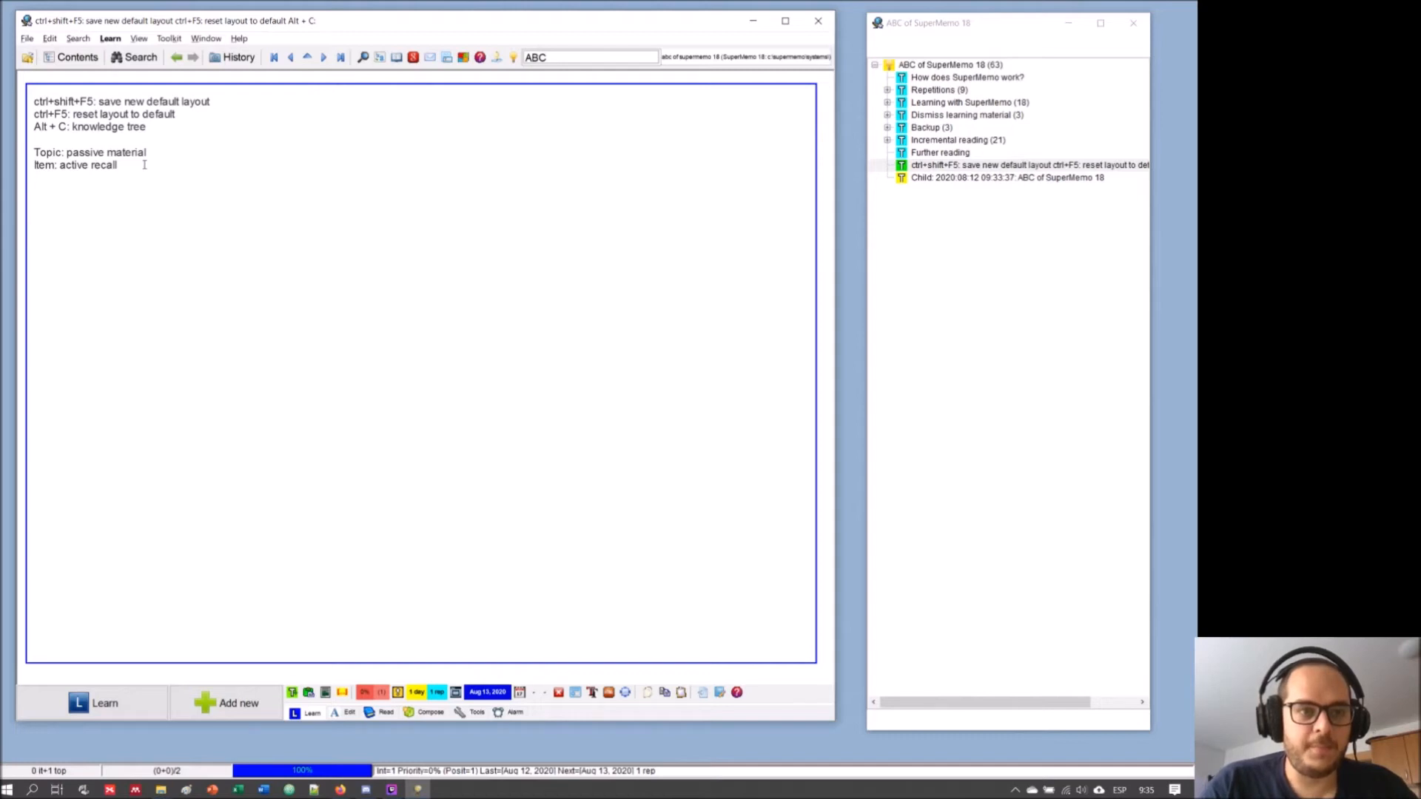
{"action": "type", "text": "ctrl+D"}
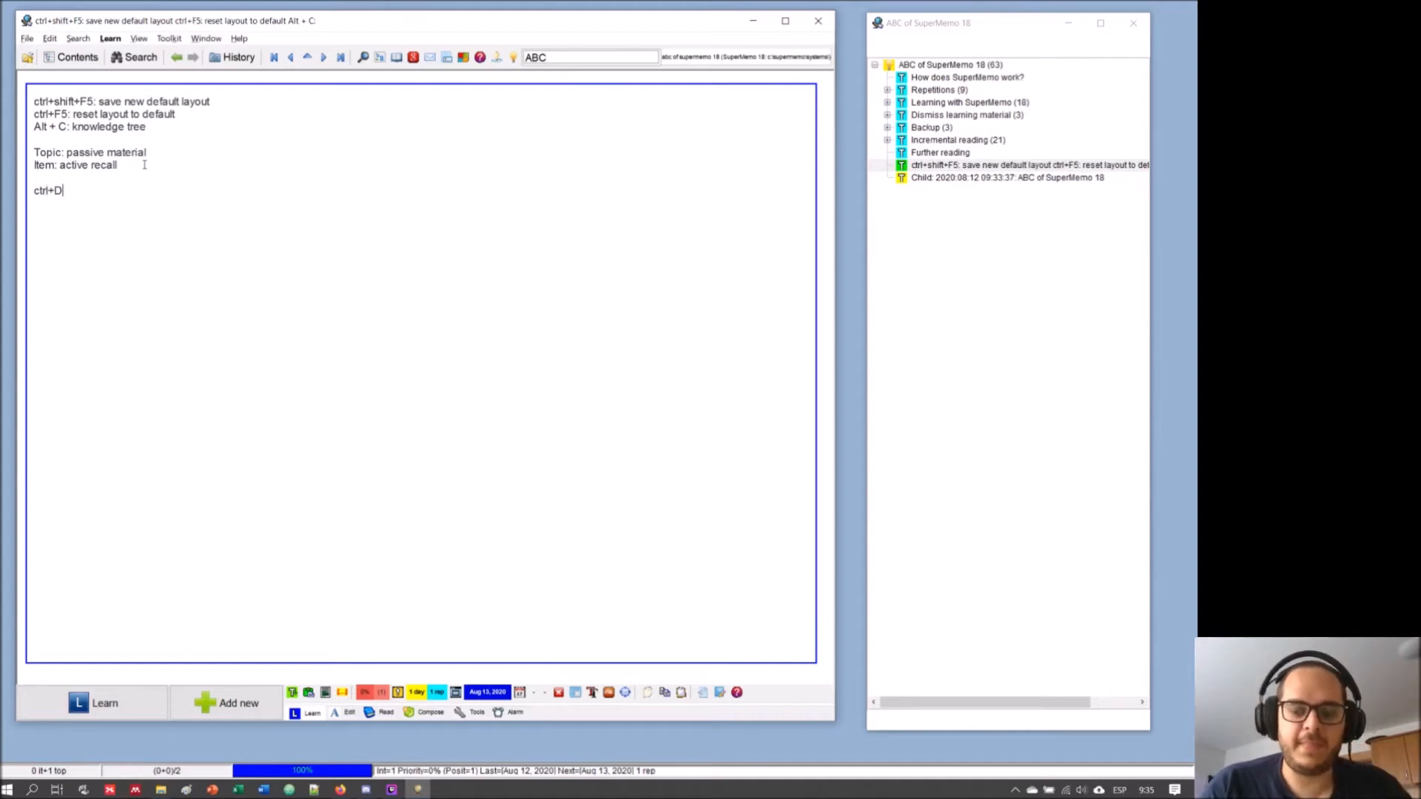
{"action": "type", "text": ": "}
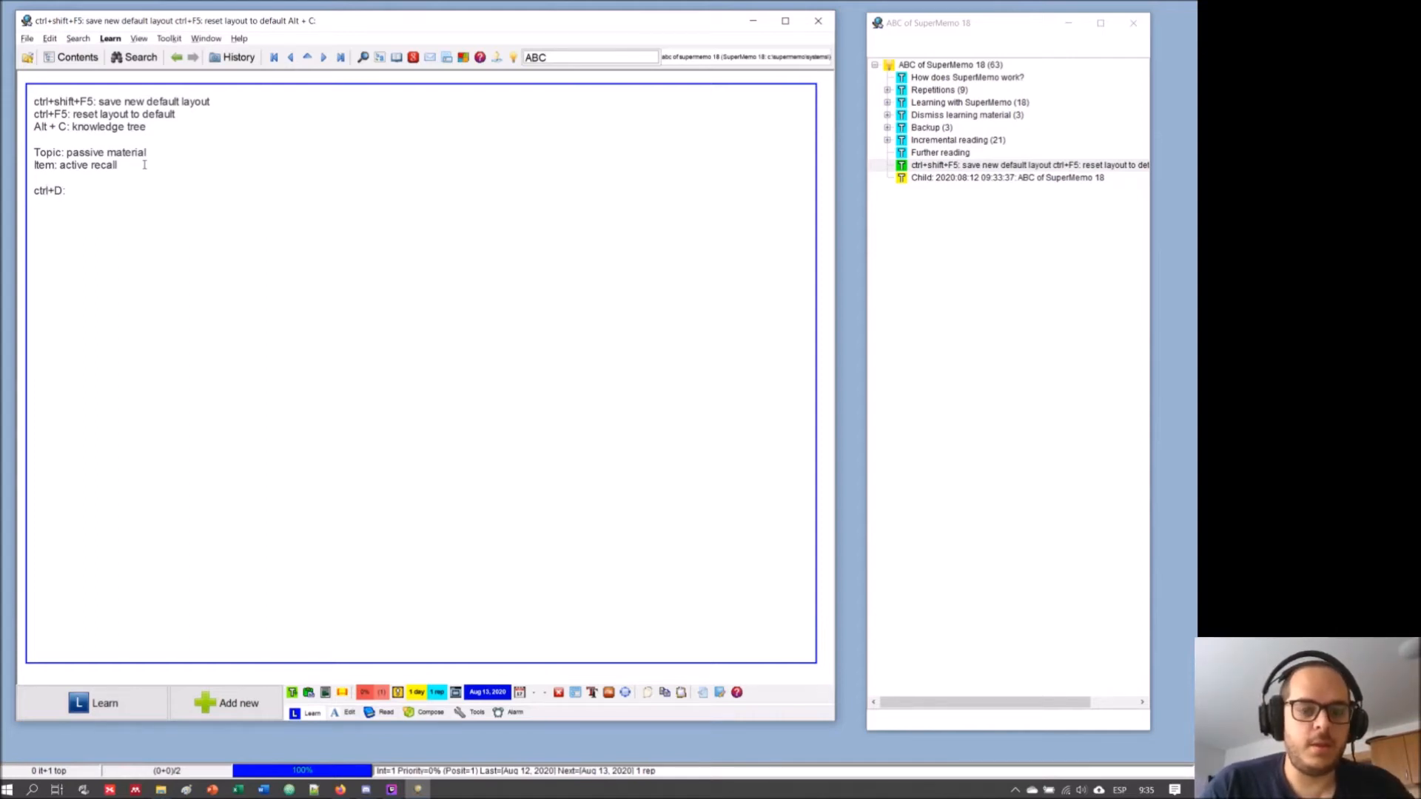
{"action": "type", "text": "i"}
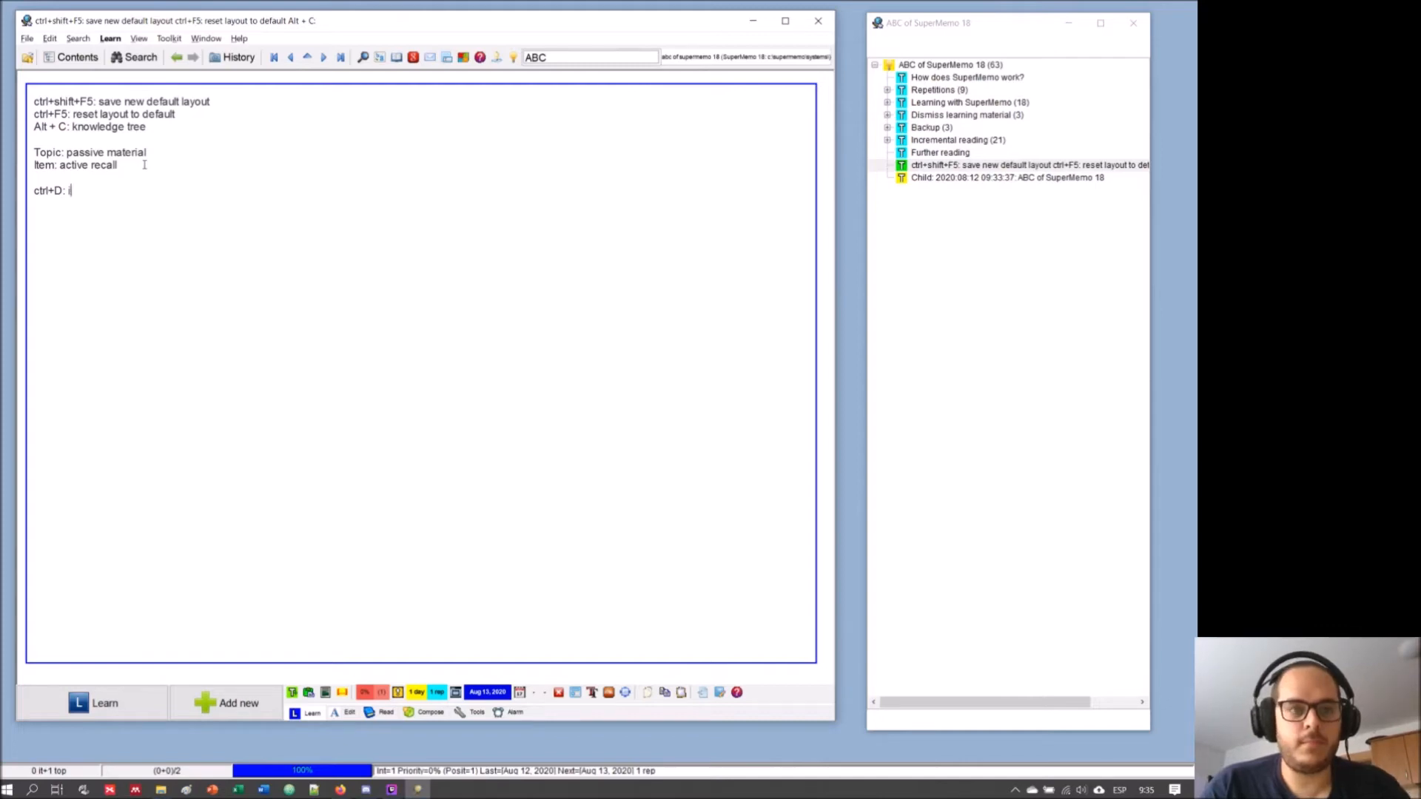
{"action": "type", "text": "gnore "}
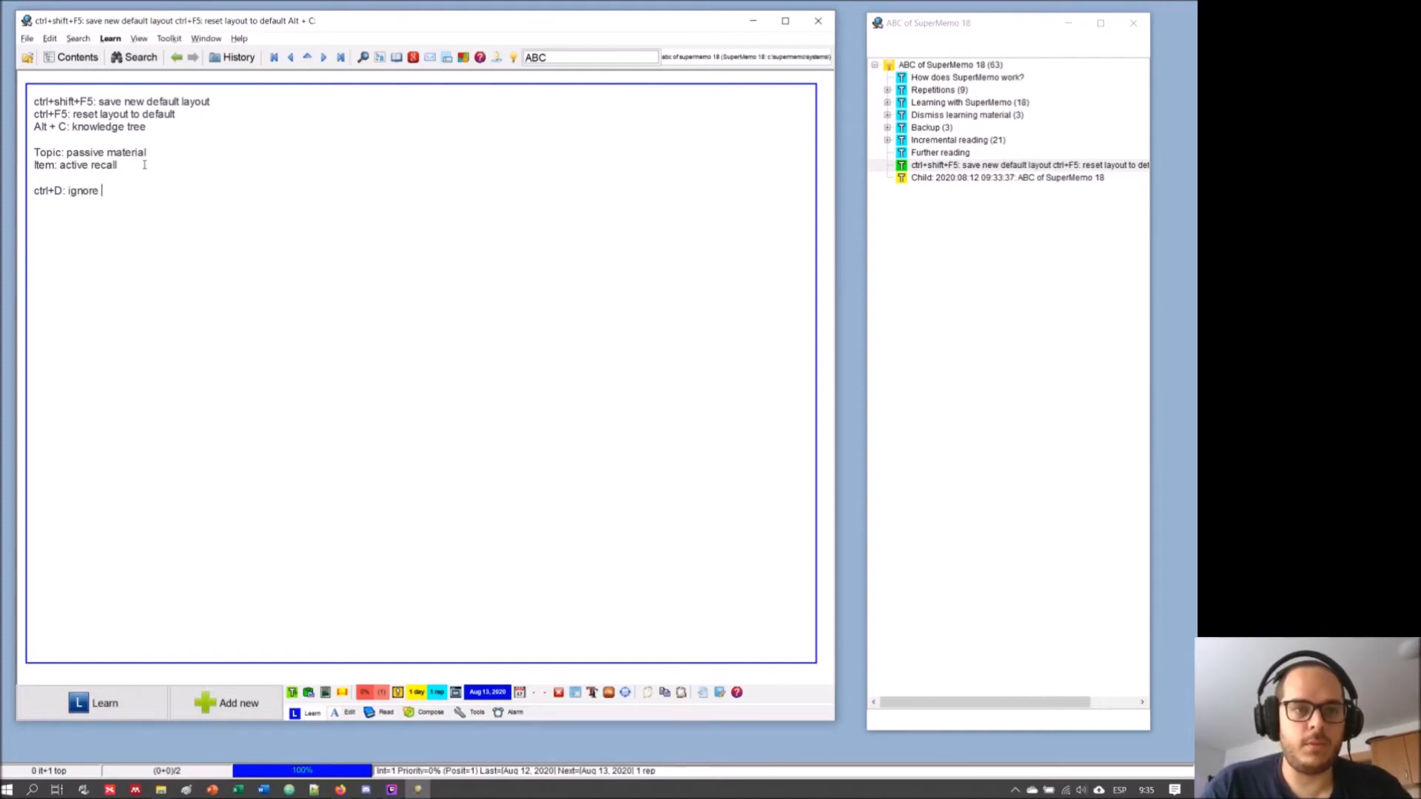
{"action": "type", "text": "item"}
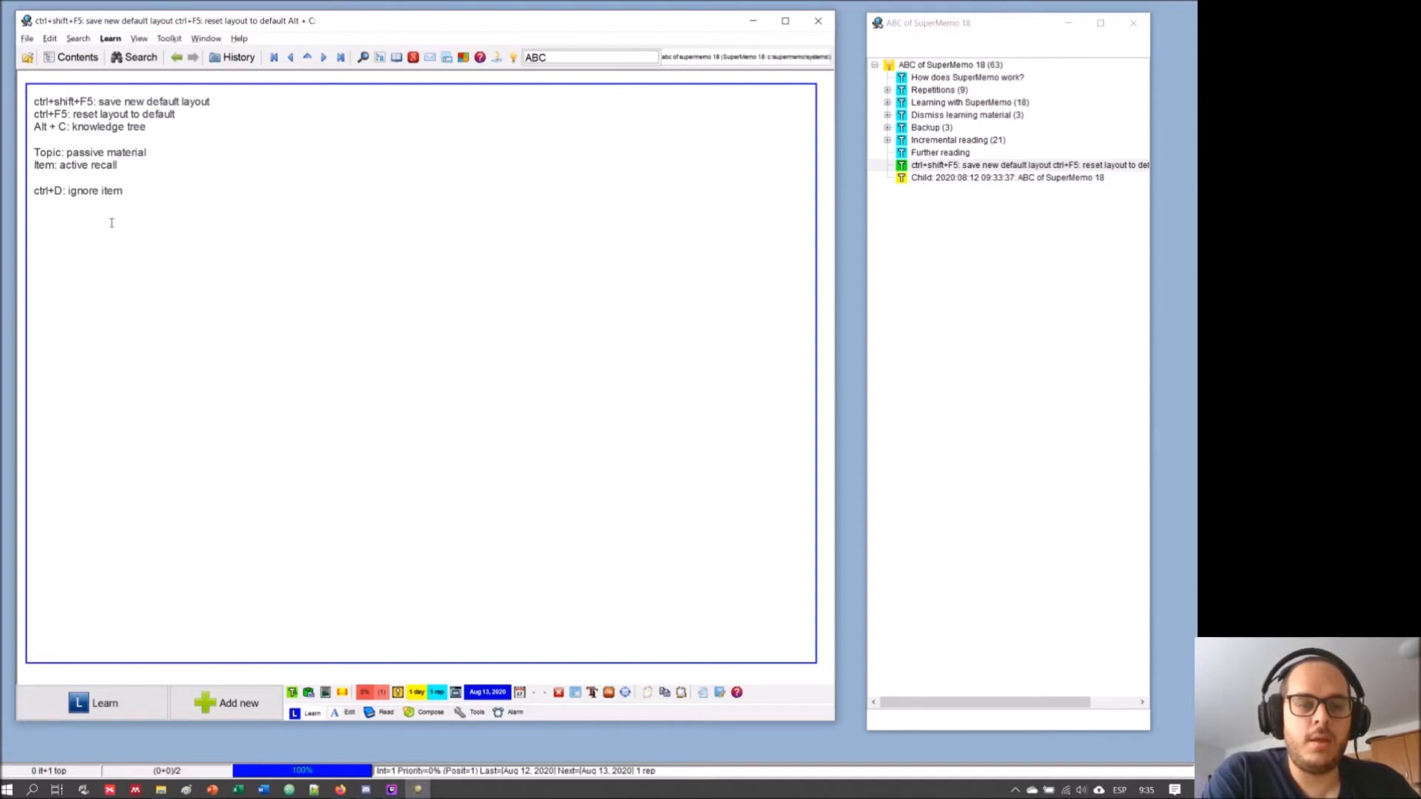
{"action": "key", "text": "BackSpace"}
{"action": "key", "text": "BackSpace"}
{"action": "key", "text": "BackSpace"}
{"action": "key", "text": "BackSpace"}
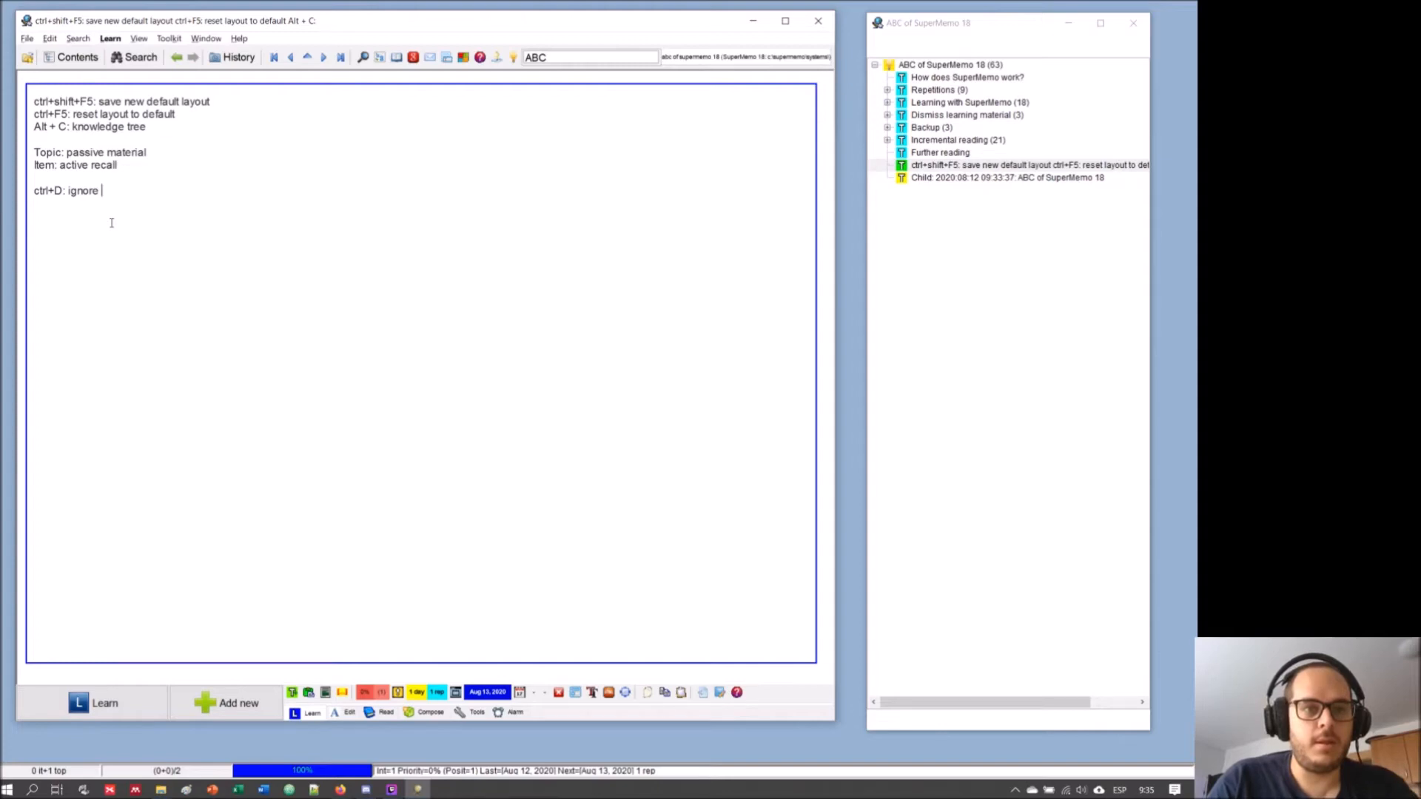
{"action": "type", "text": "t"}
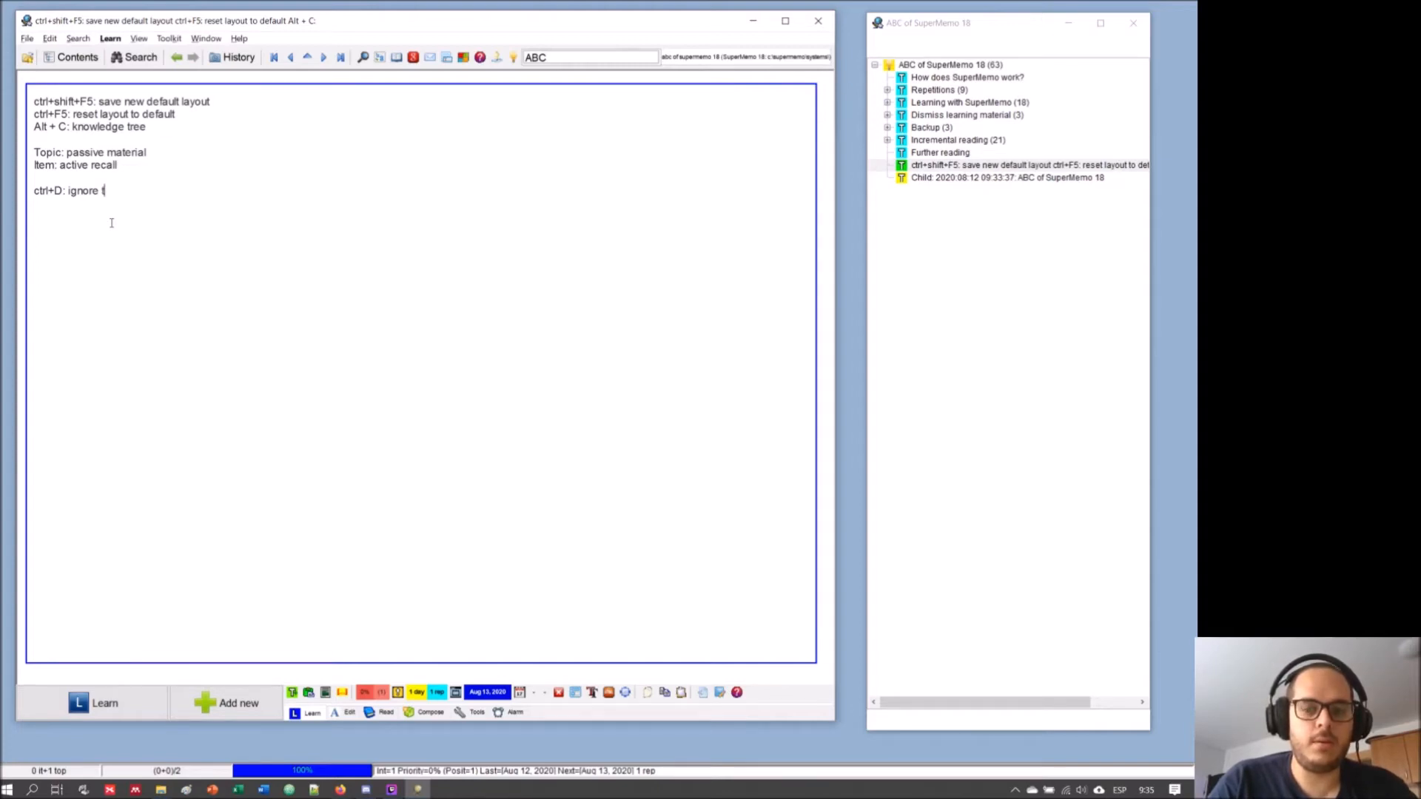
{"action": "key", "text": "BackSpace"}
{"action": "type", "text": "element"}
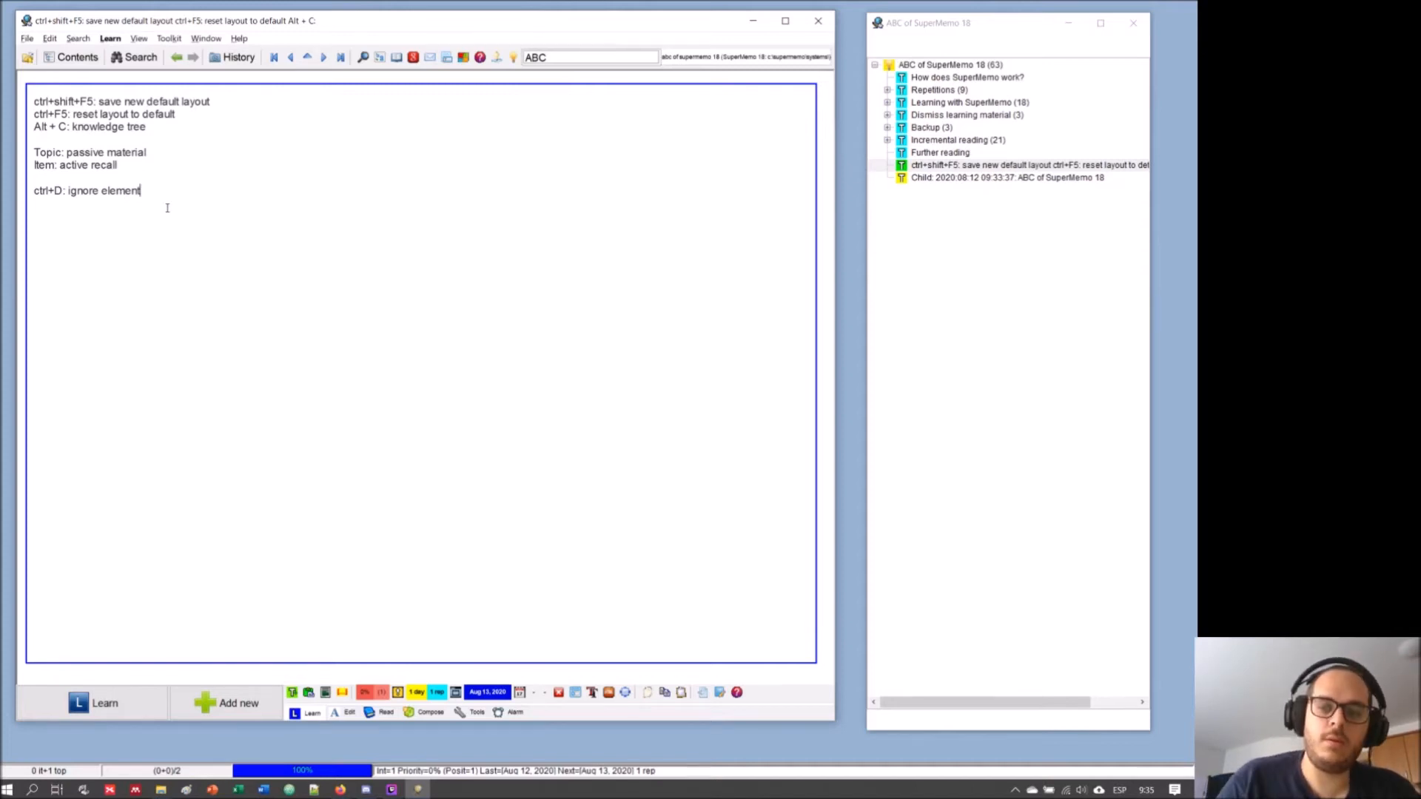
- Add the line "Alt+N: create new topic" below the ctrl+D note, separated by a blank line
{"action": "key", "text": "Return"}
{"action": "key", "text": "Return"}
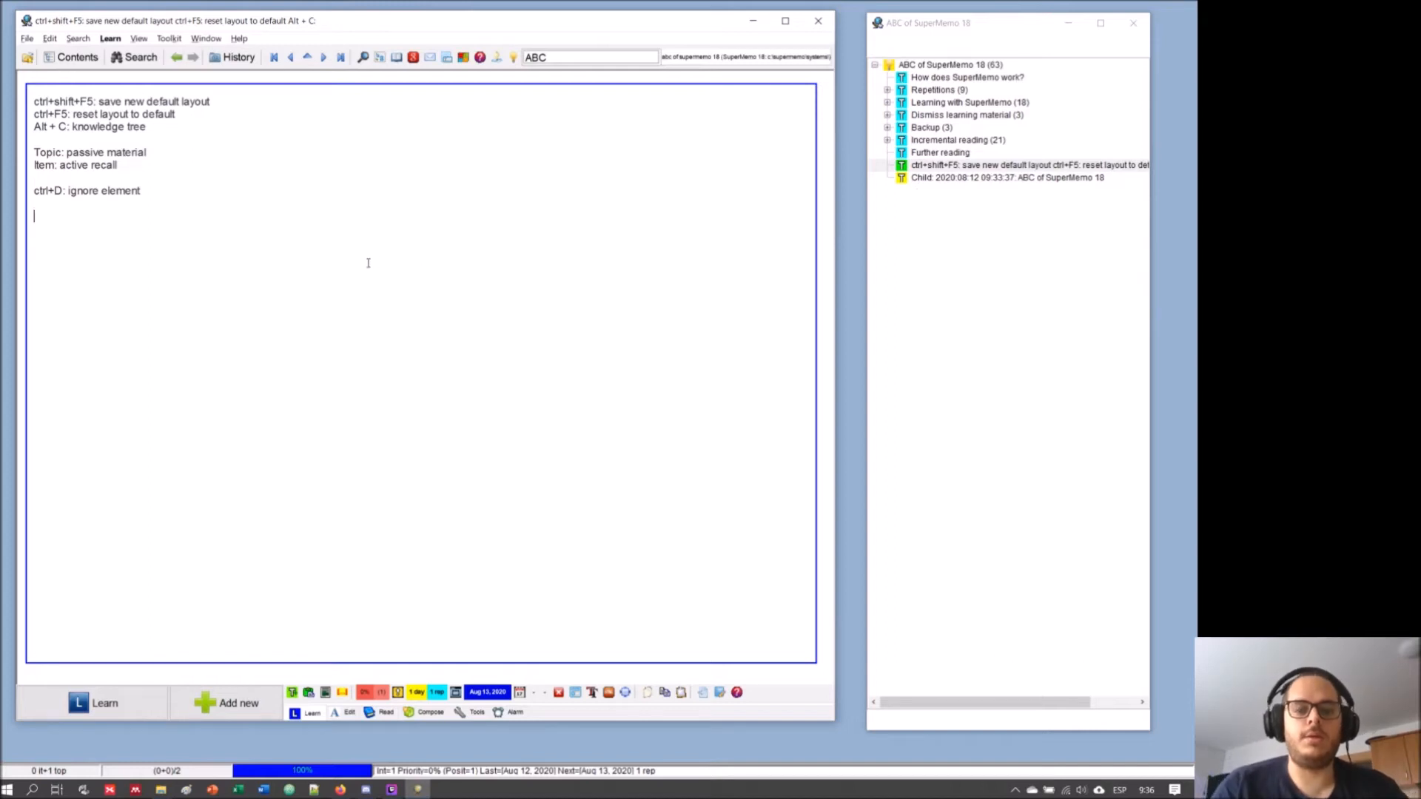
{"action": "type", "text": "cotrl"}
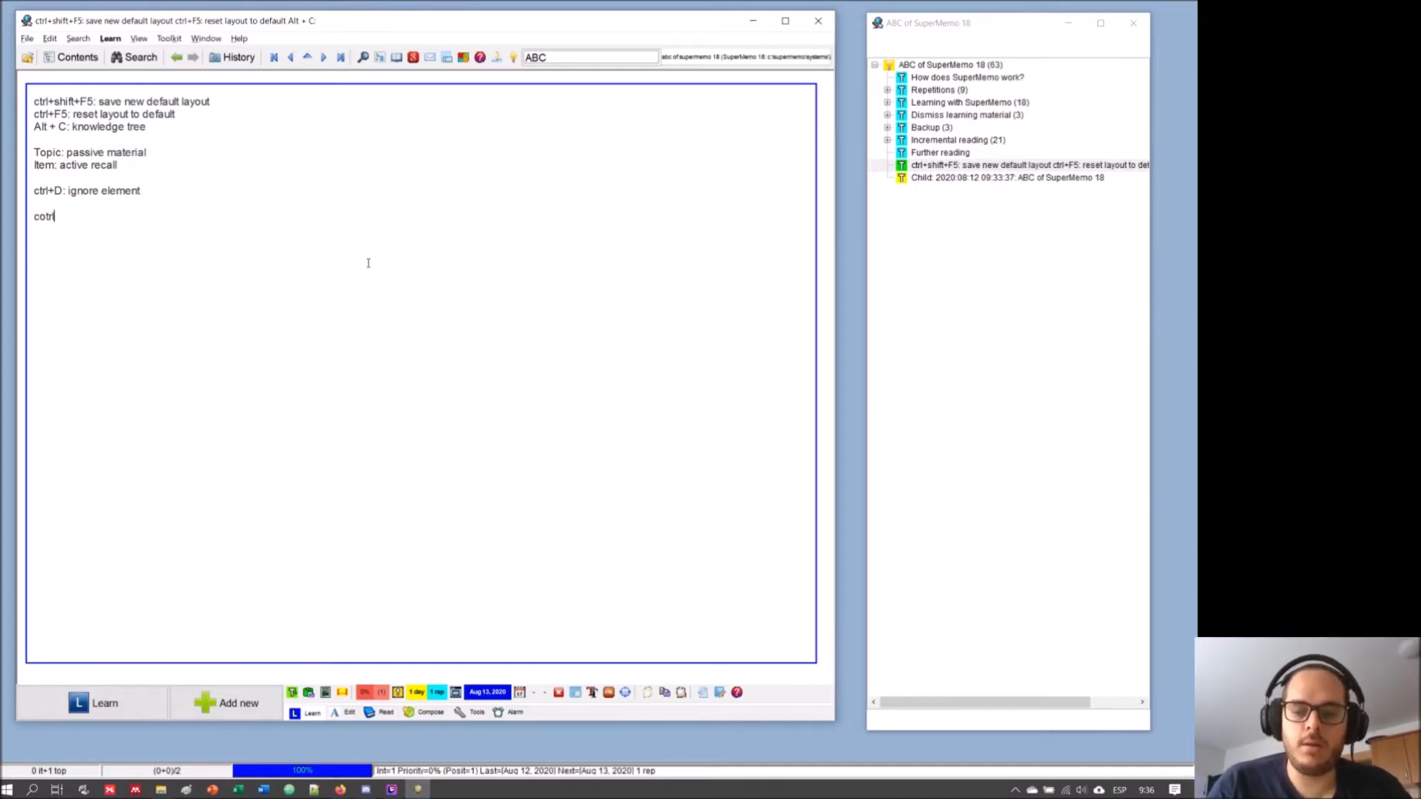
{"action": "type", "text": "*"}
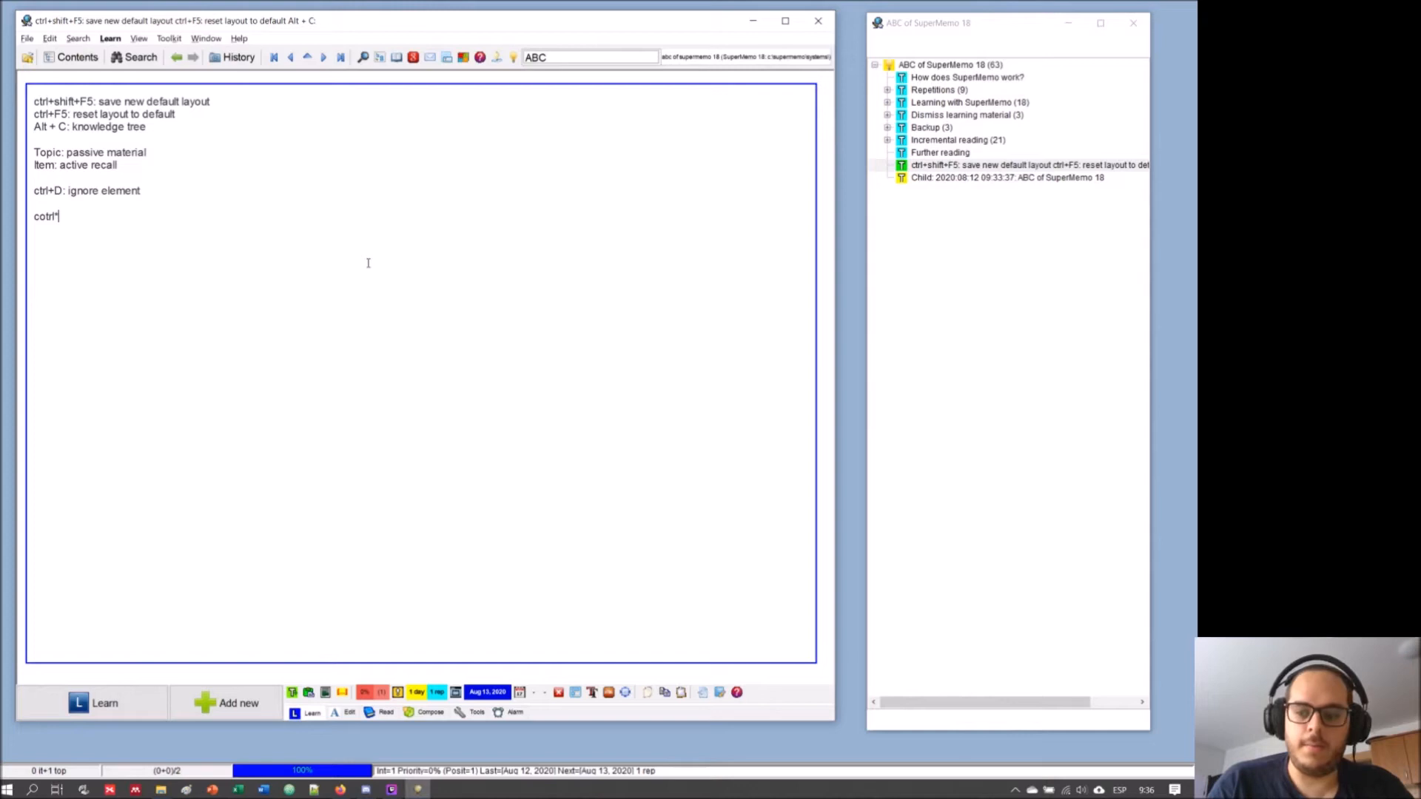
{"action": "key", "text": "BackSpace"}
{"action": "key", "text": "BackSpace"}
{"action": "key", "text": "BackSpace"}
{"action": "key", "text": "BackSpace"}
{"action": "key", "text": "BackSpace"}
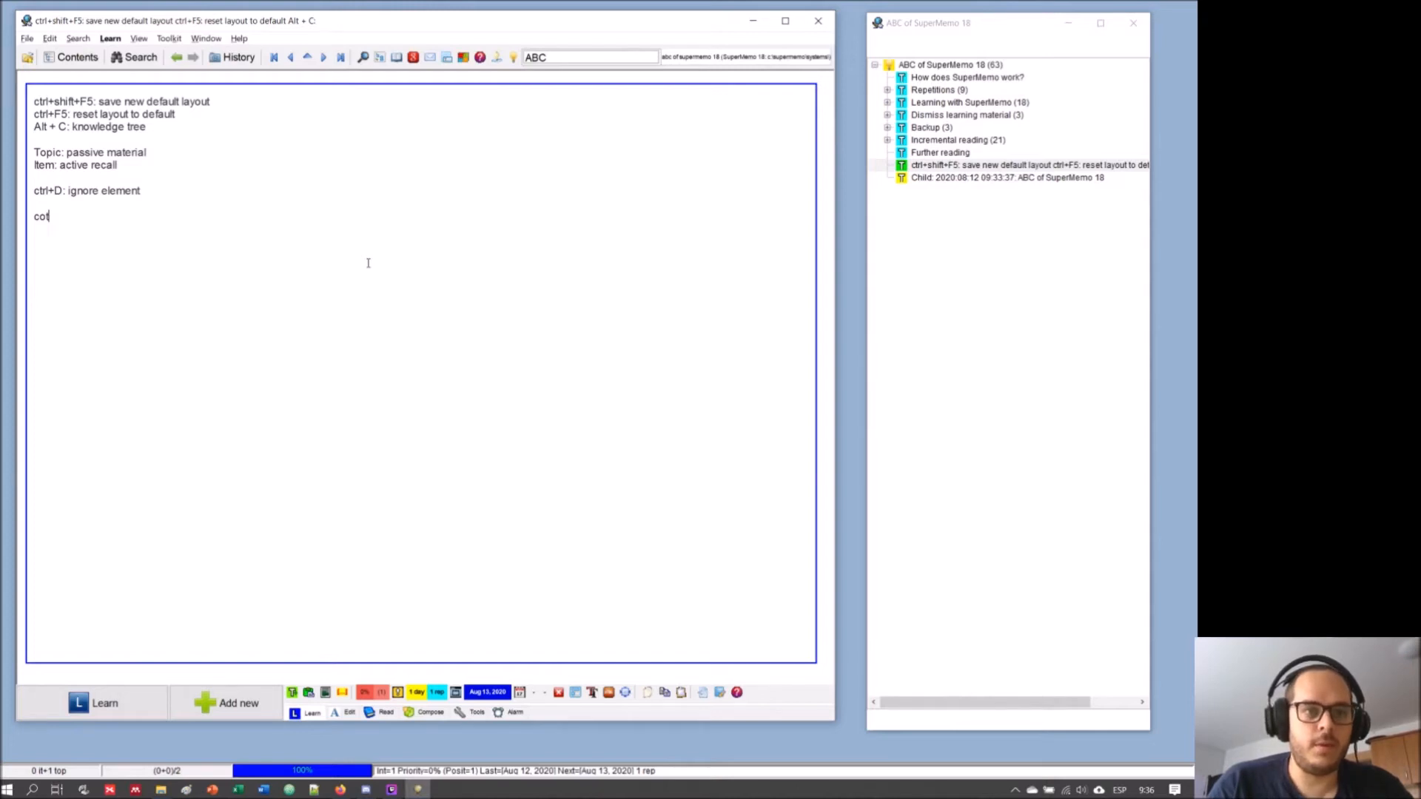
{"action": "key", "text": "BackSpace"}
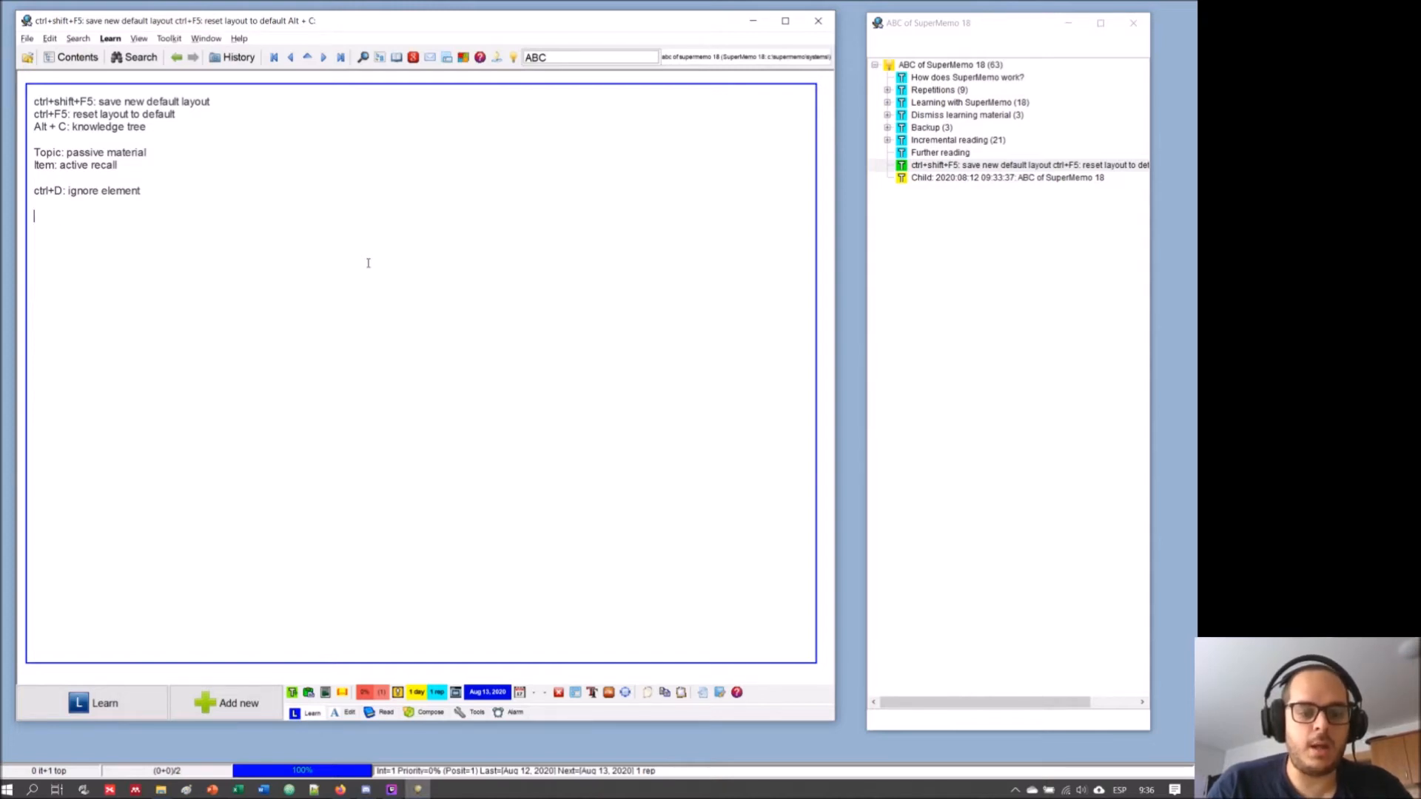
{"action": "type", "text": "Alt+"}
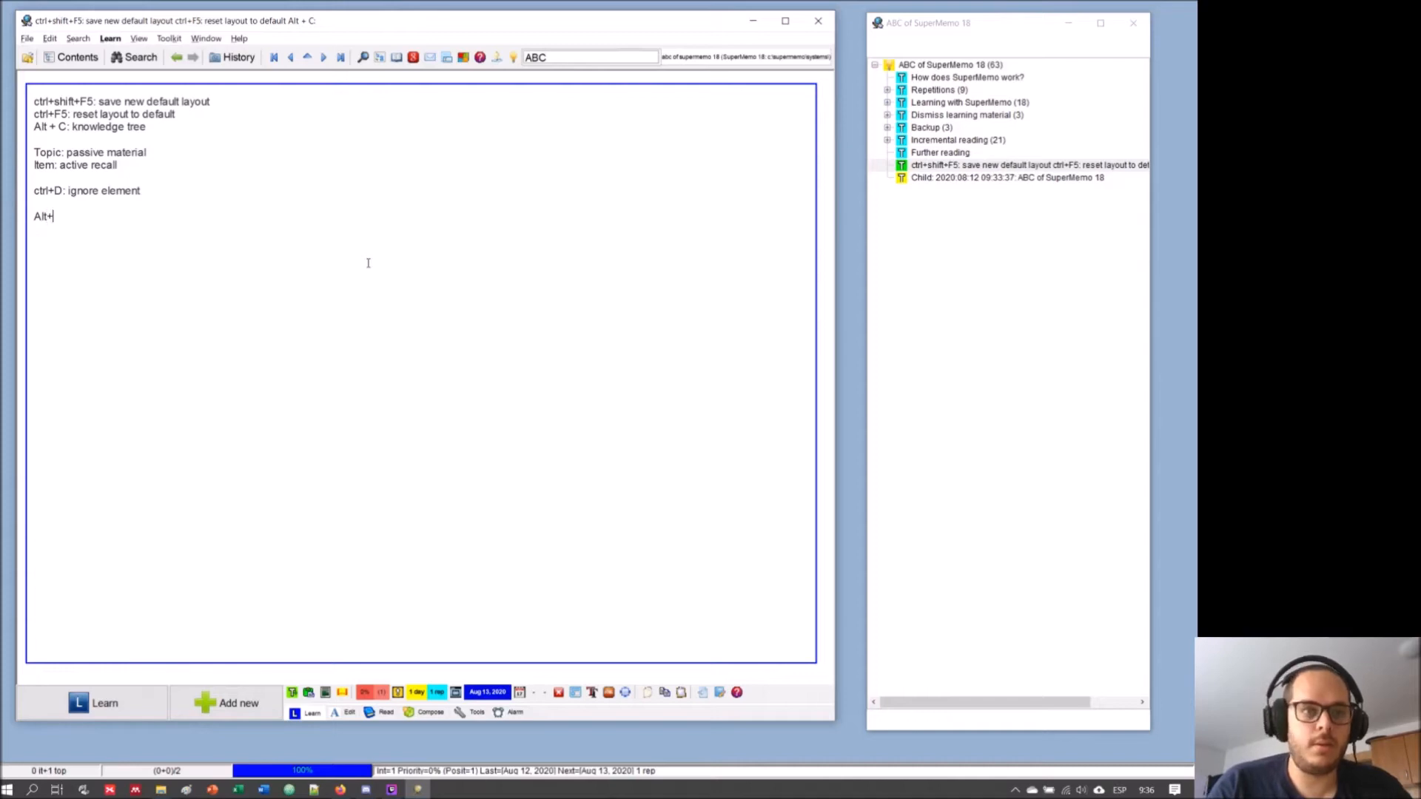
{"action": "type", "text": "N:"}
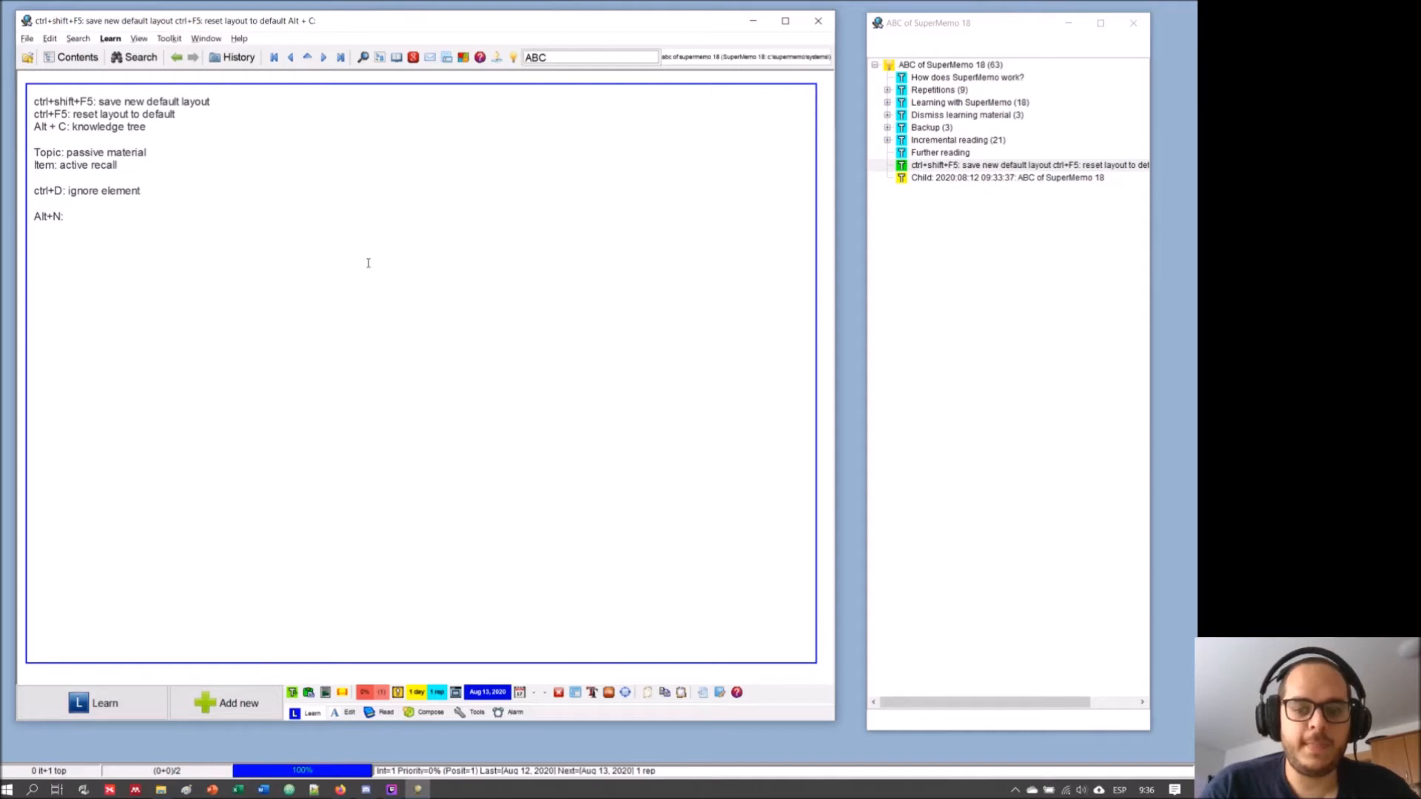
{"action": "type", "text": "create new"}
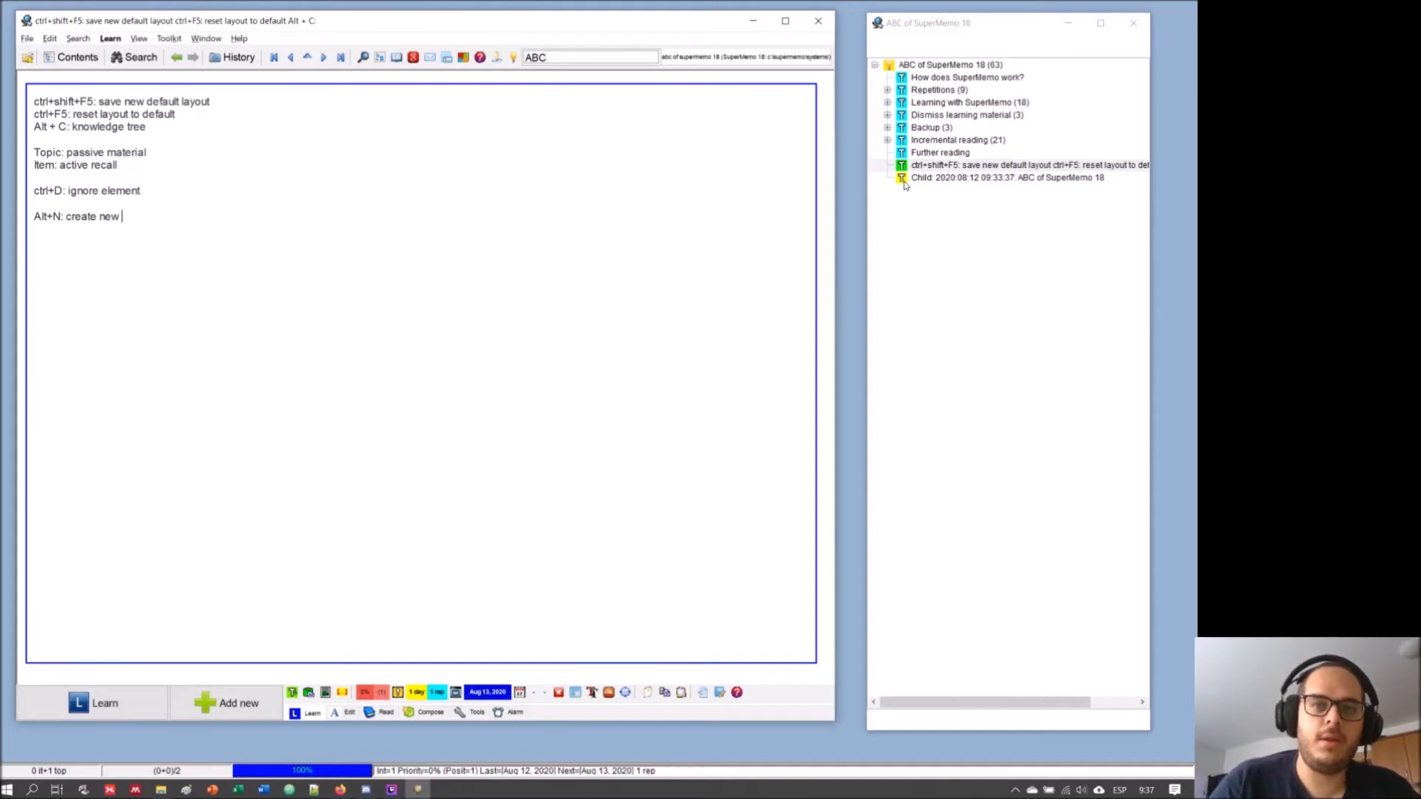
{"action": "type", "text": "topic"}
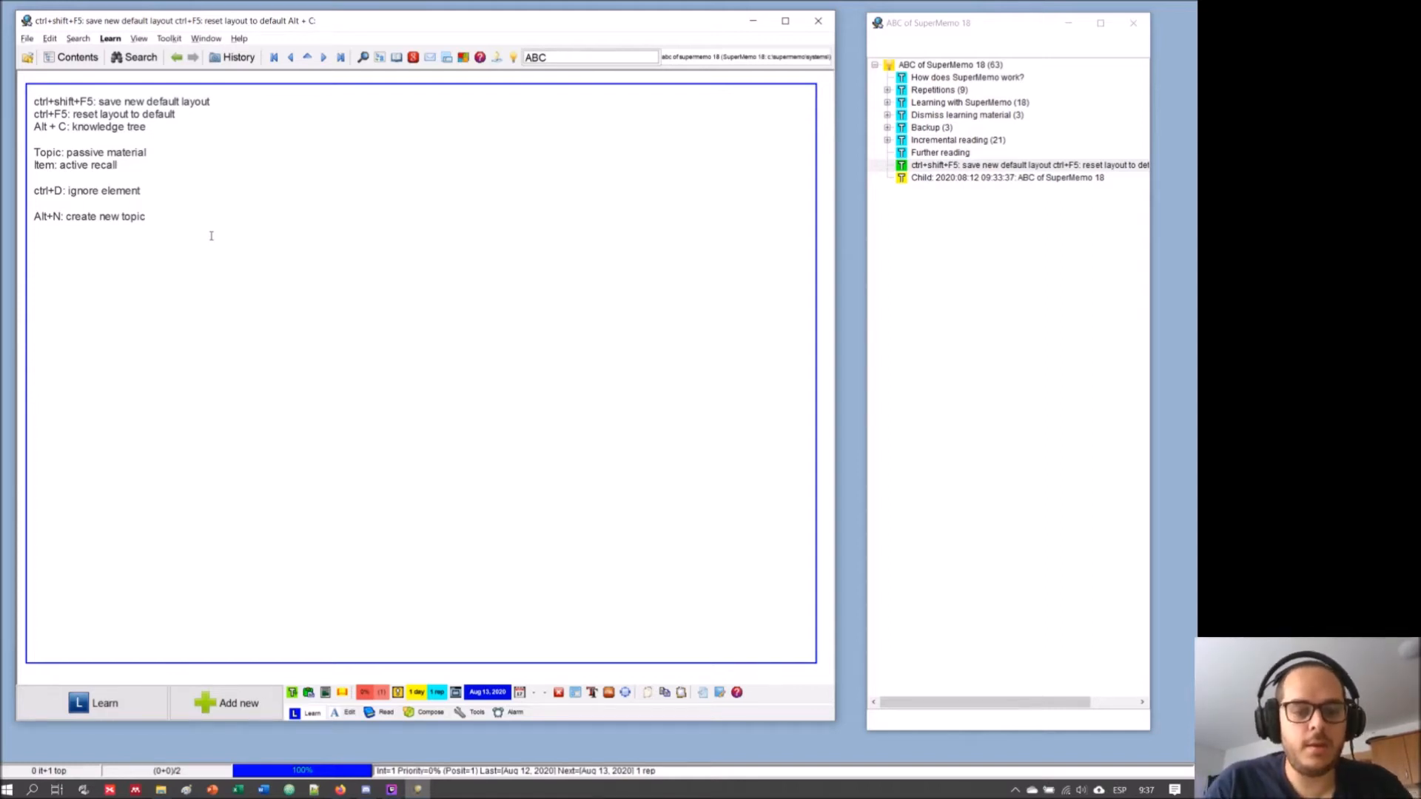
- Create a new empty question-and-answer item and delete it, confirming the deletion
{"action": "key", "text": "alt+a"}
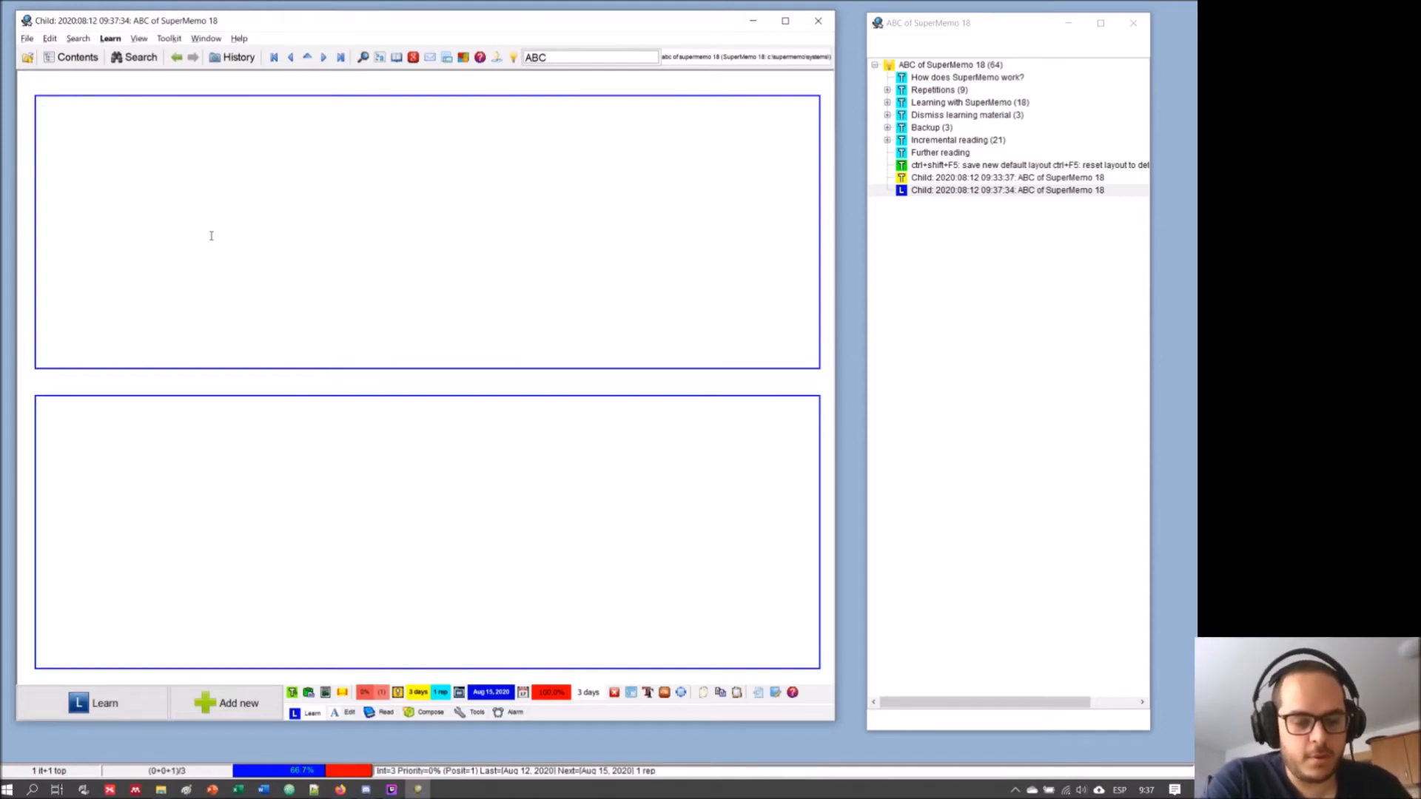
{"action": "key", "text": "ctrl+shift+Delete"}
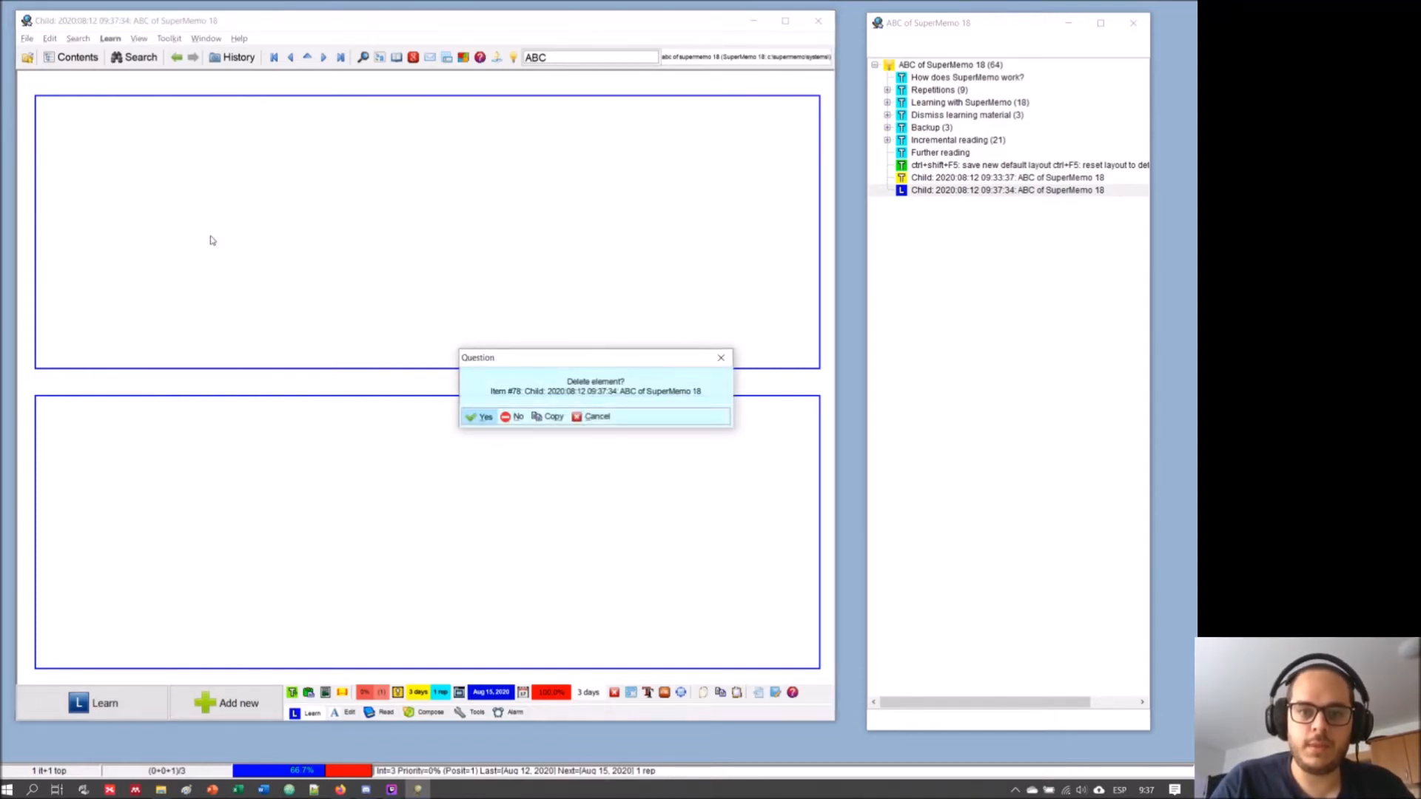
{"action": "key", "text": "Return"}
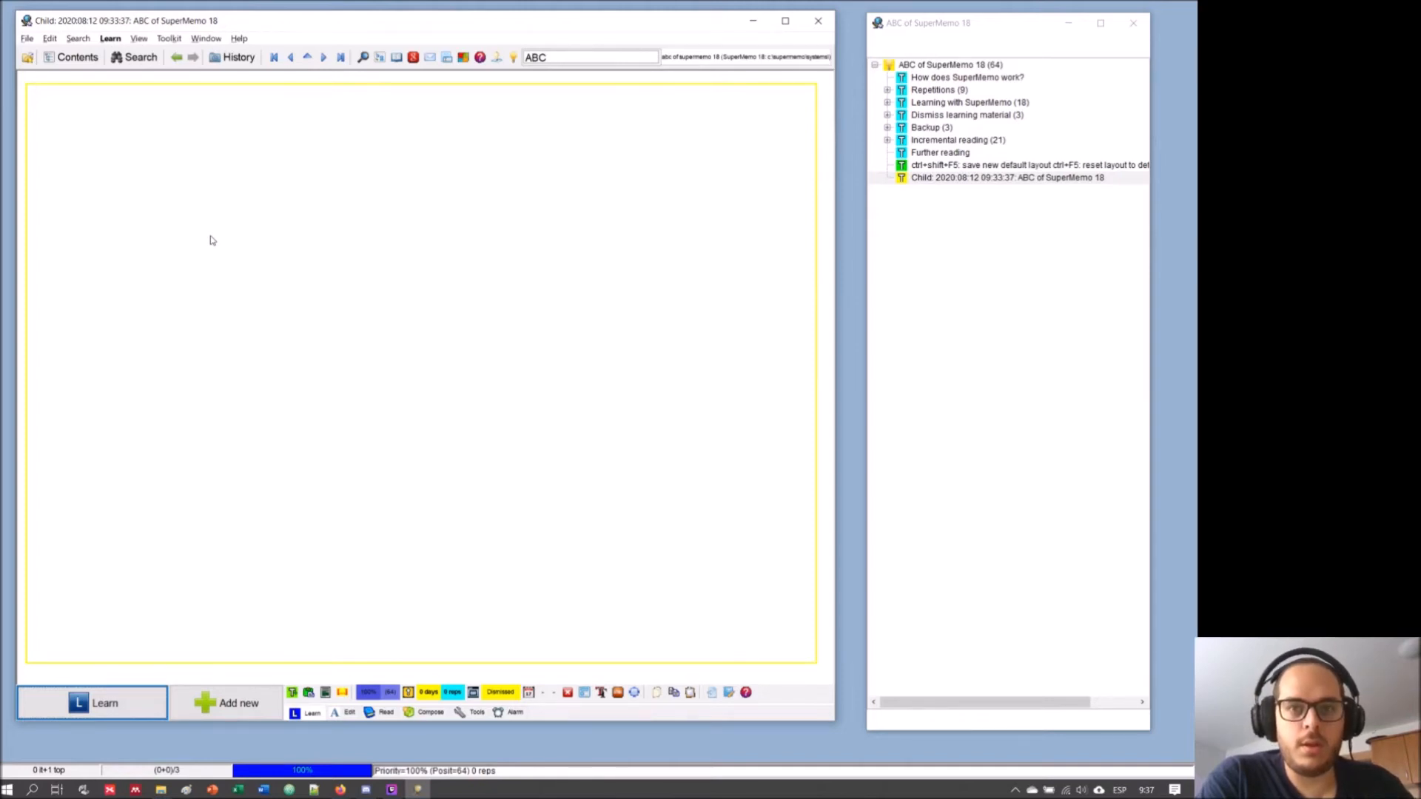
- Delete the empty dismissed child topic from the collection
{"action": "left_click", "coordinate": [719, 214]}
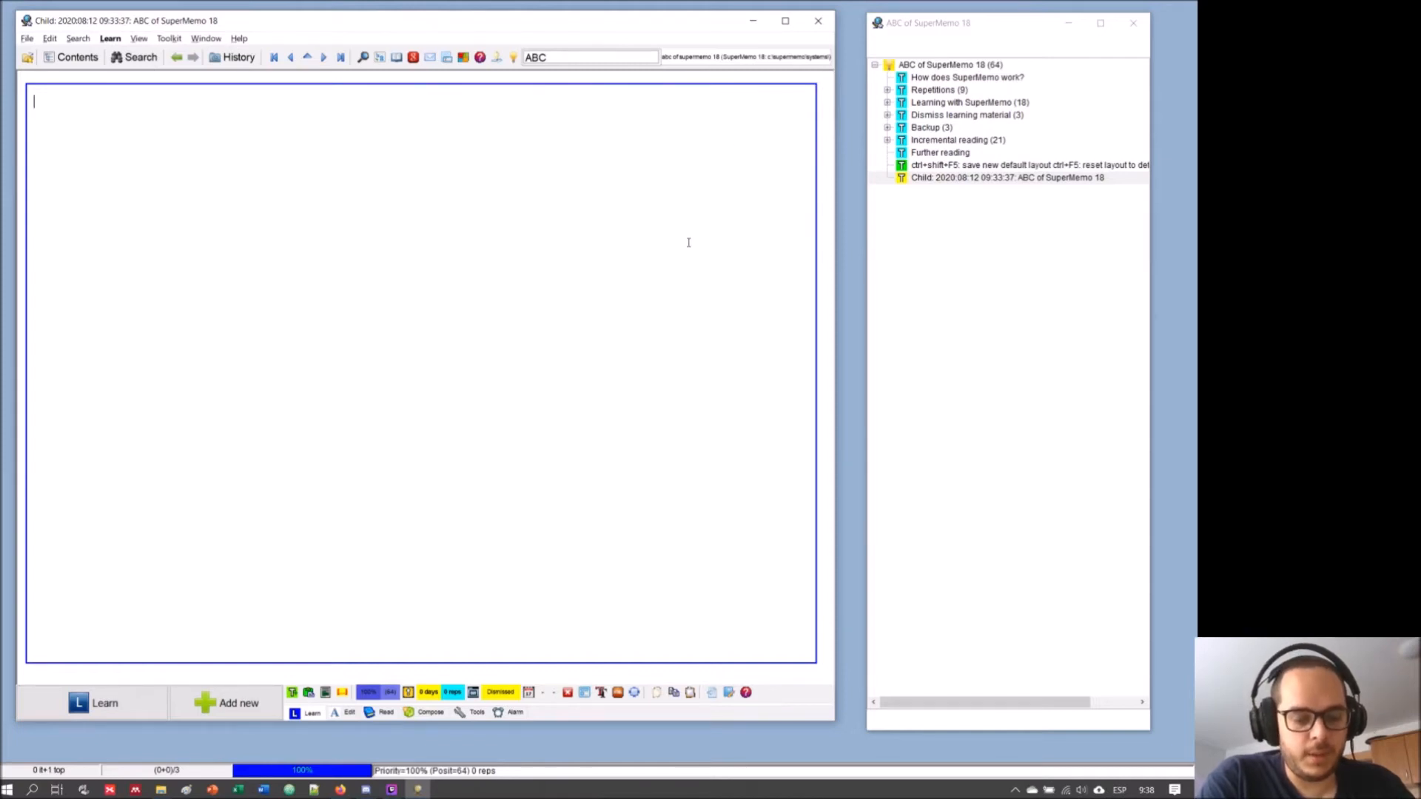
{"action": "key", "text": "ctrl+shift+Delete"}
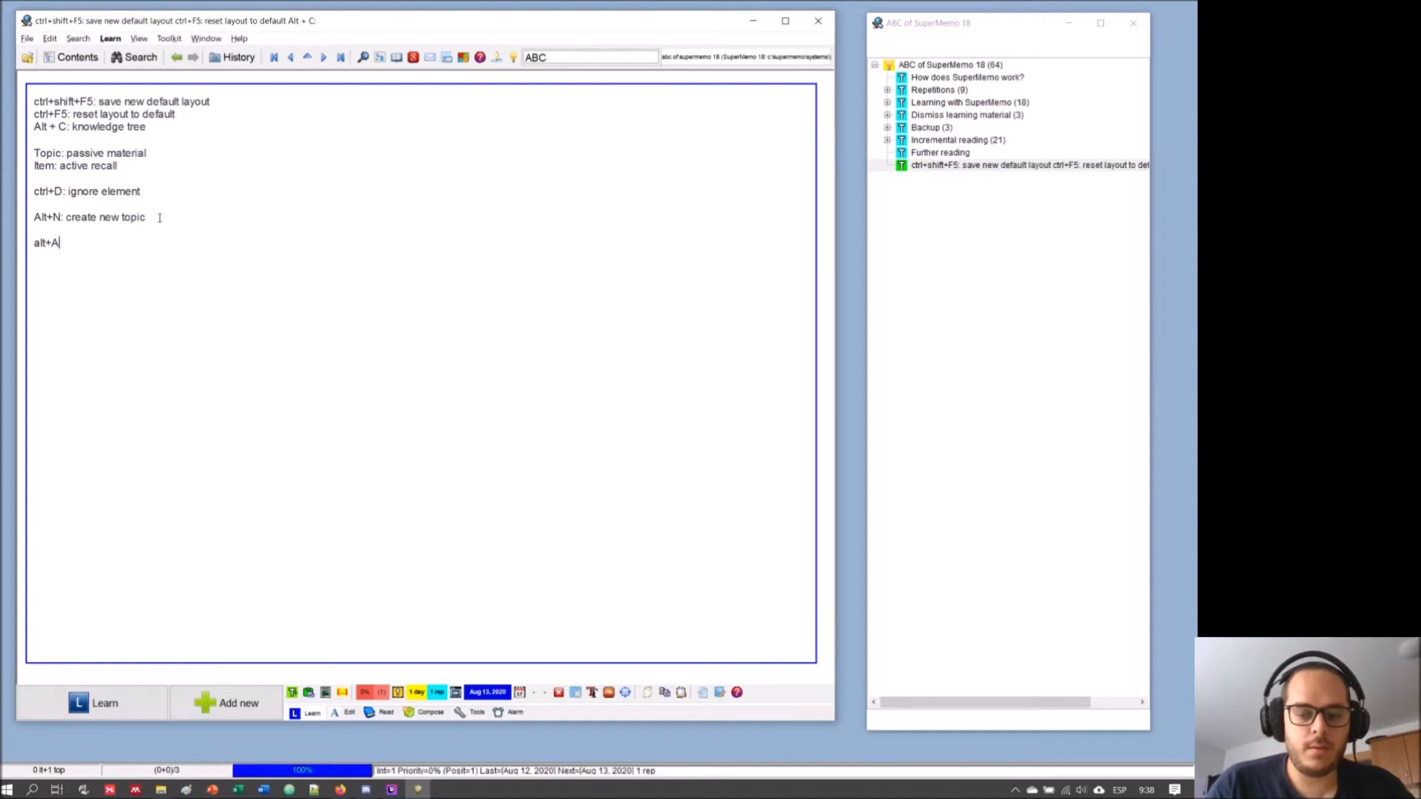
- Complete the last shortcut note so that it reads "alt+A: new flashcard"
{"action": "type", "text": ":"}
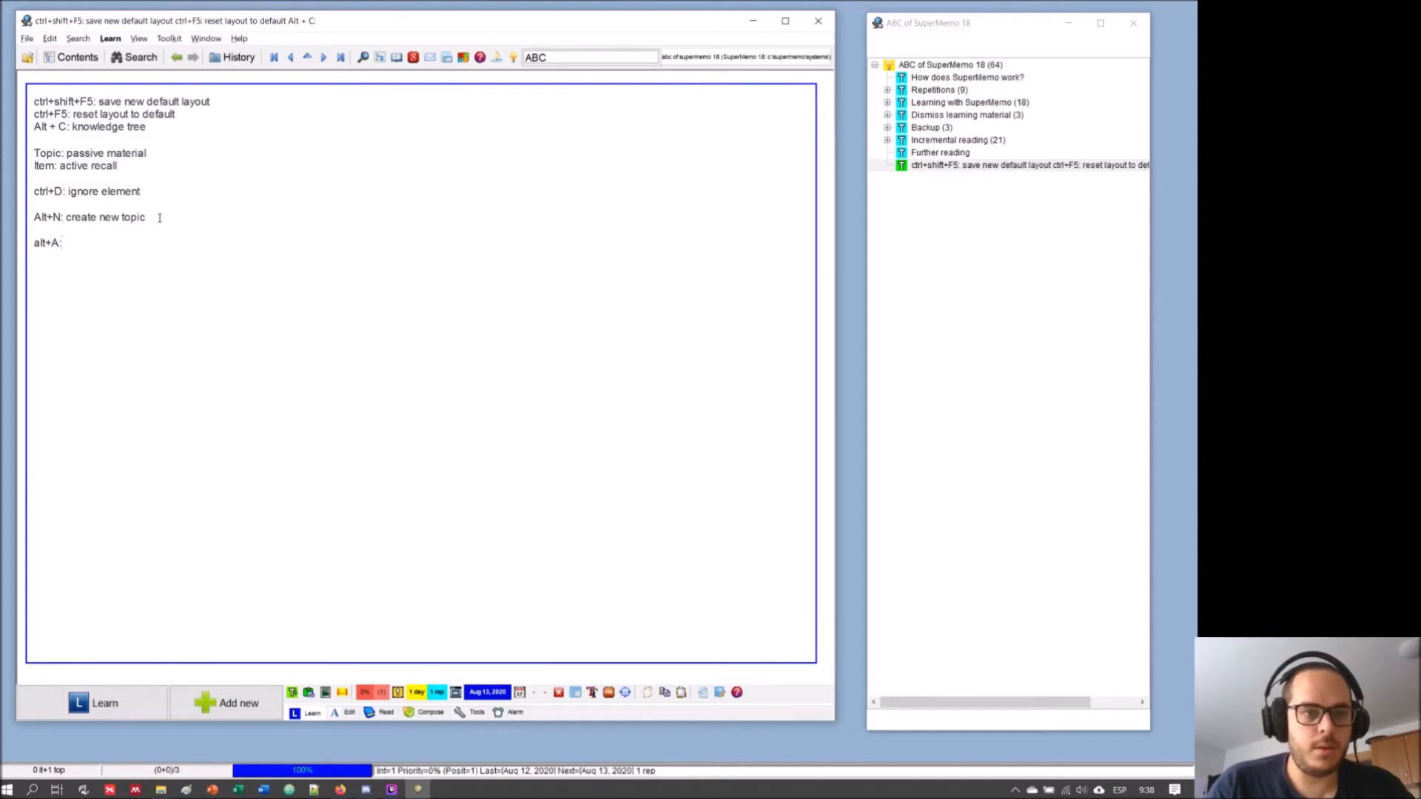
{"action": "type", "text": " delete"}
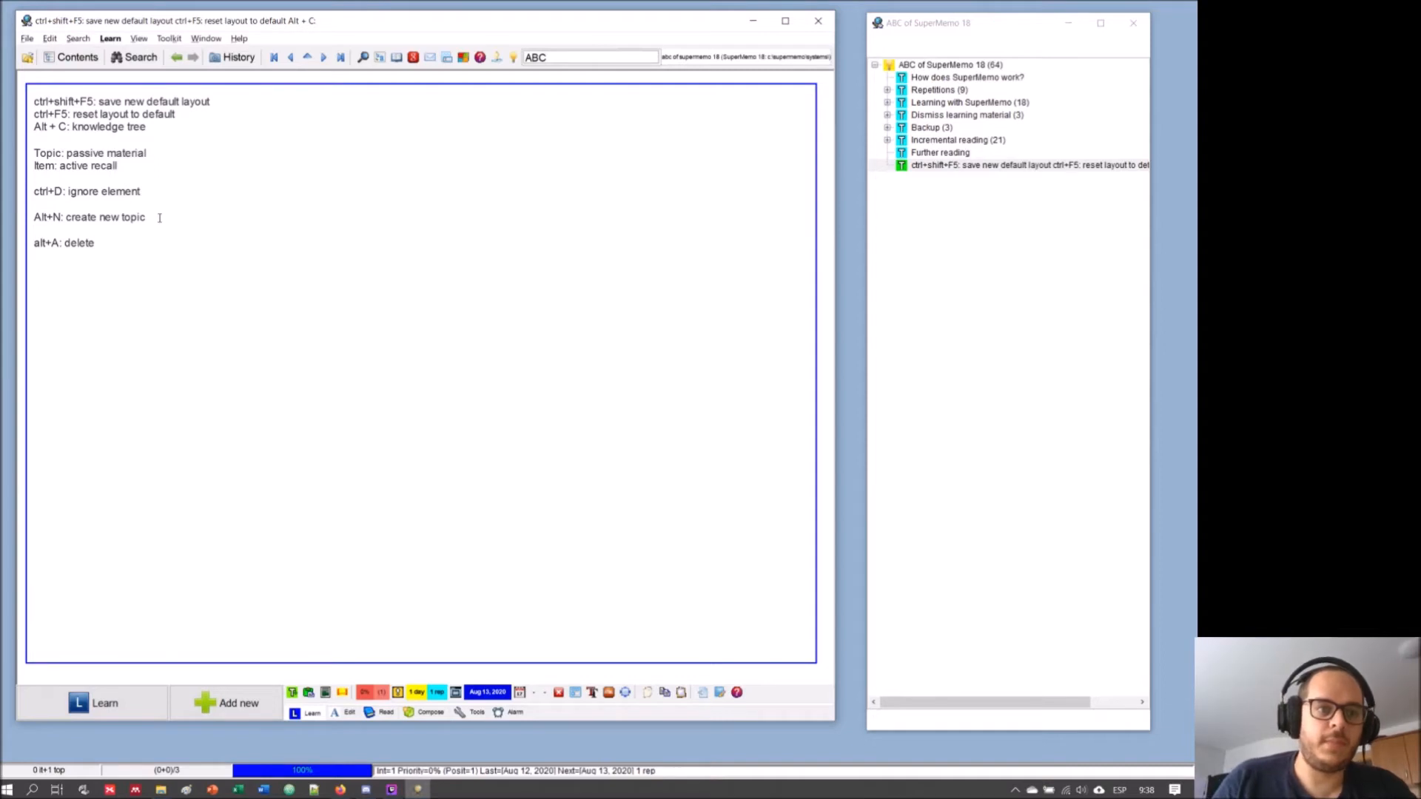
{"action": "key", "text": "BackSpace"}
{"action": "key", "text": "BackSpace"}
{"action": "key", "text": "BackSpace"}
{"action": "key", "text": "BackSpace"}
{"action": "key", "text": "BackSpace"}
{"action": "key", "text": "BackSpace"}
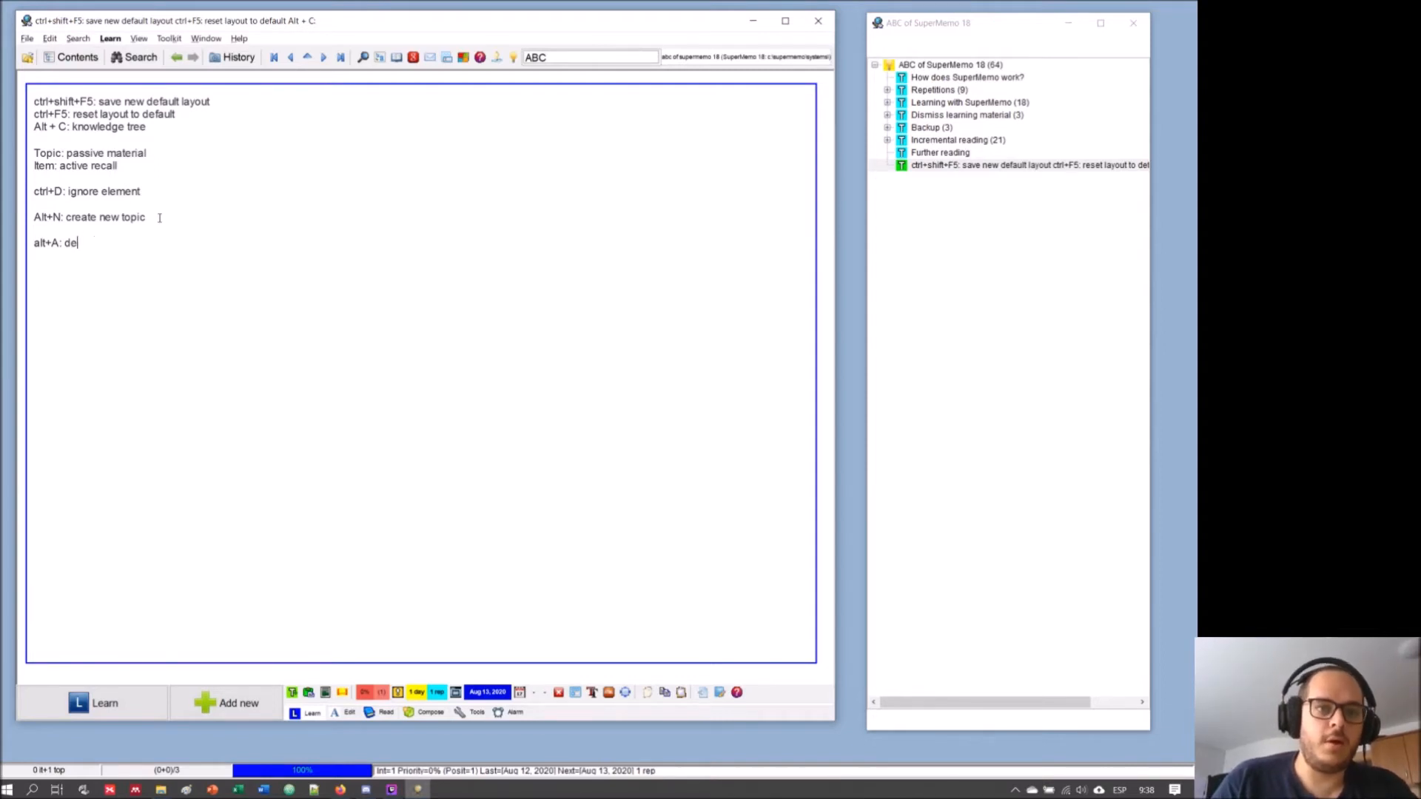
{"action": "type", "text": "new fl"}
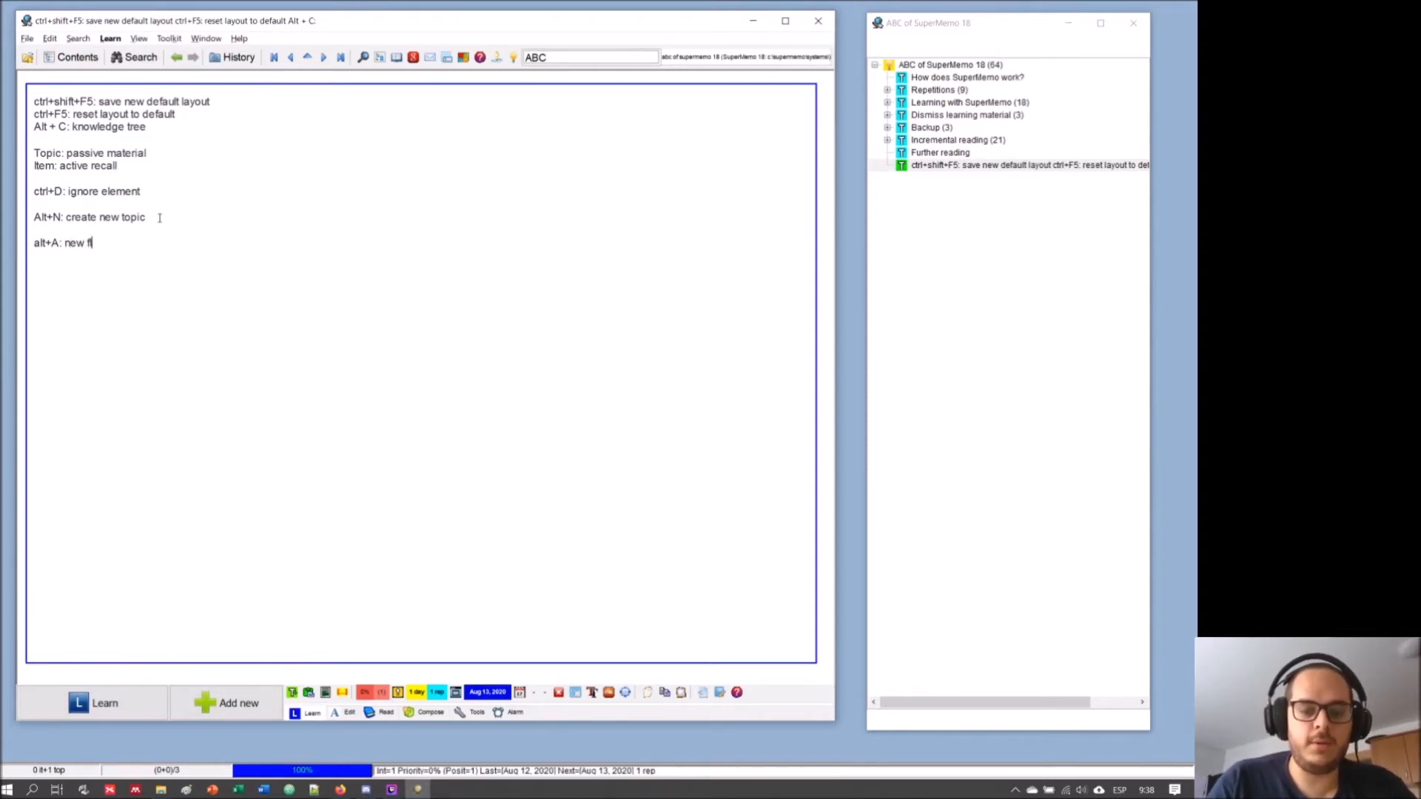
{"action": "type", "text": "ashcard"}
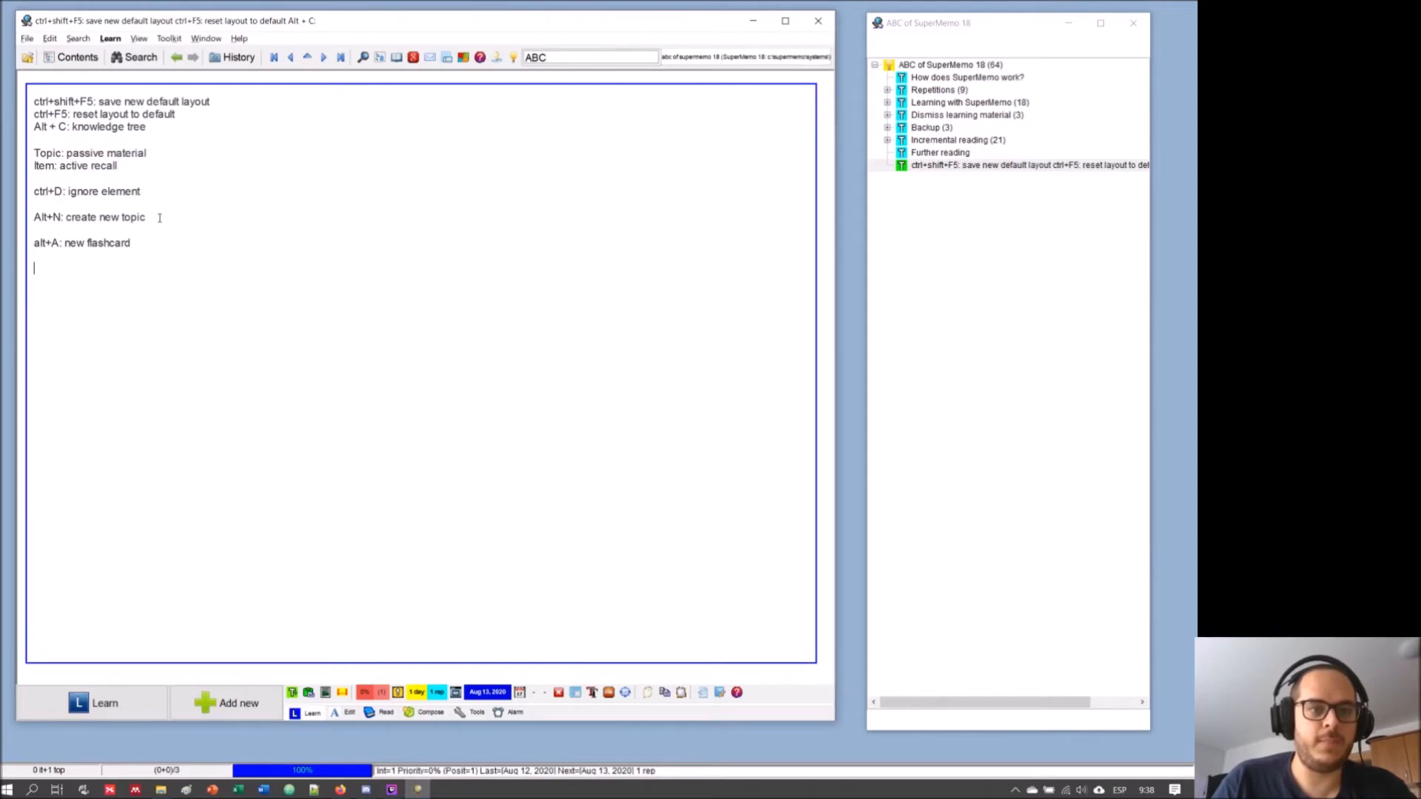
- Add the line "shift+ctrl+del: deletes the selected element" below the alt+A note, separated by a blank line
{"action": "key", "text": "Return"}
{"action": "key", "text": "Return"}
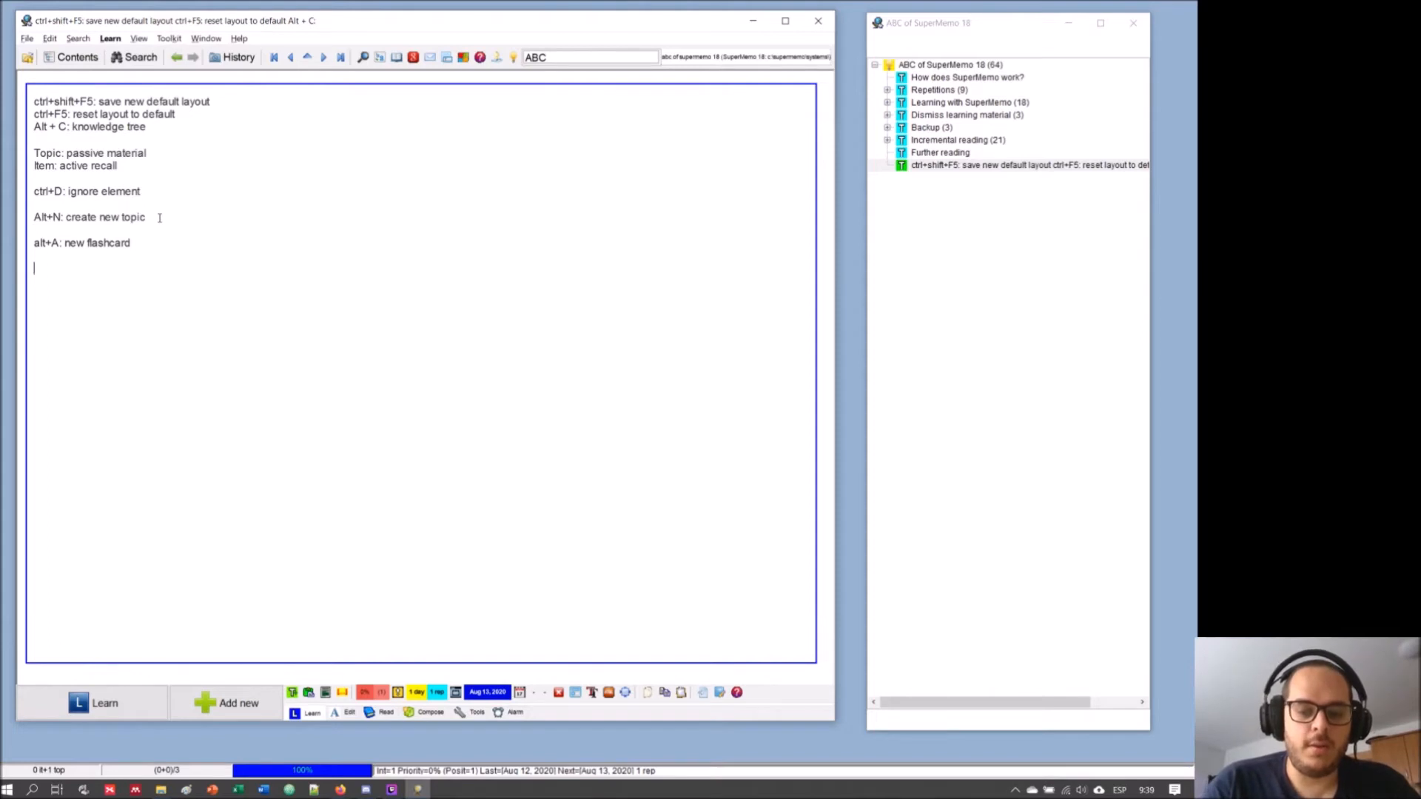
{"action": "type", "text": "shift"}
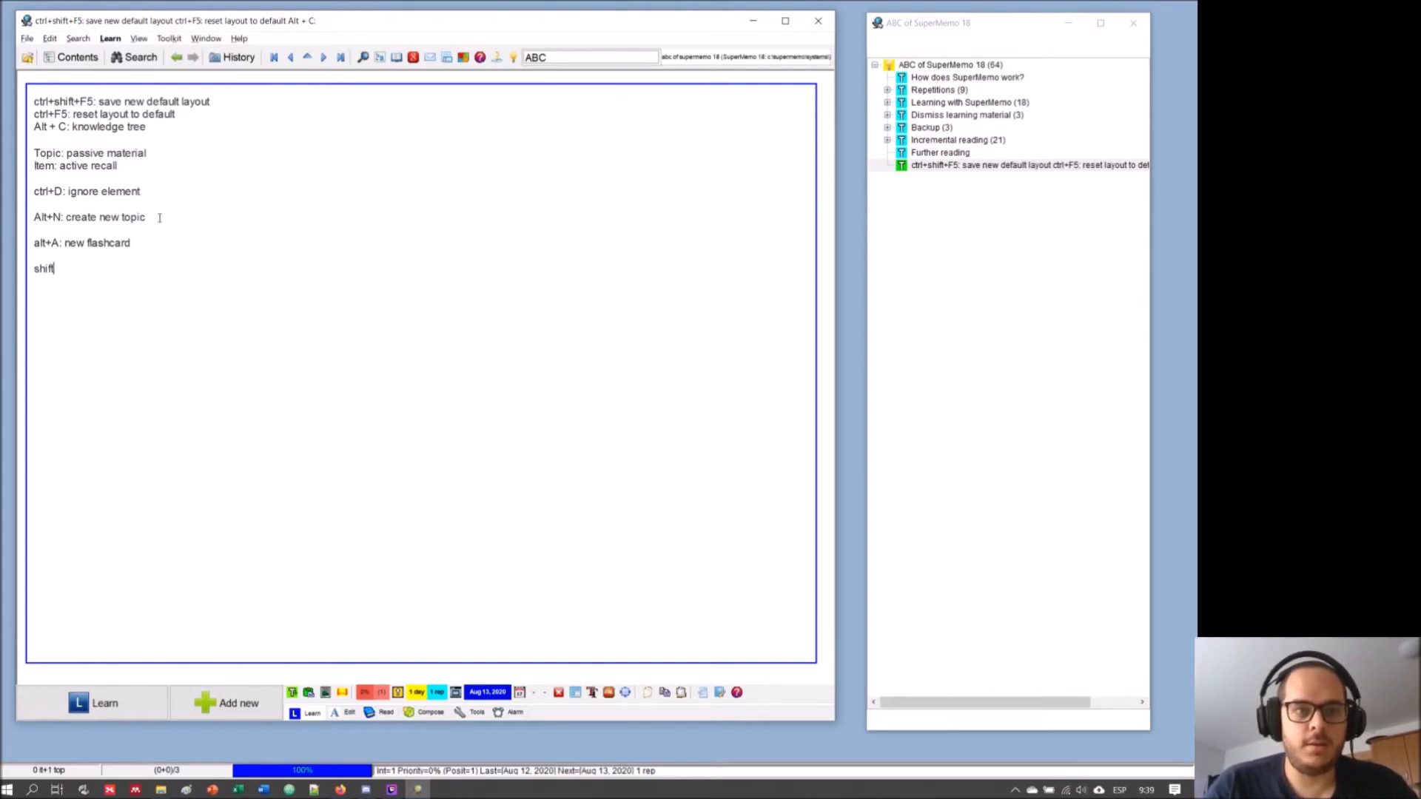
{"action": "type", "text": "+c"}
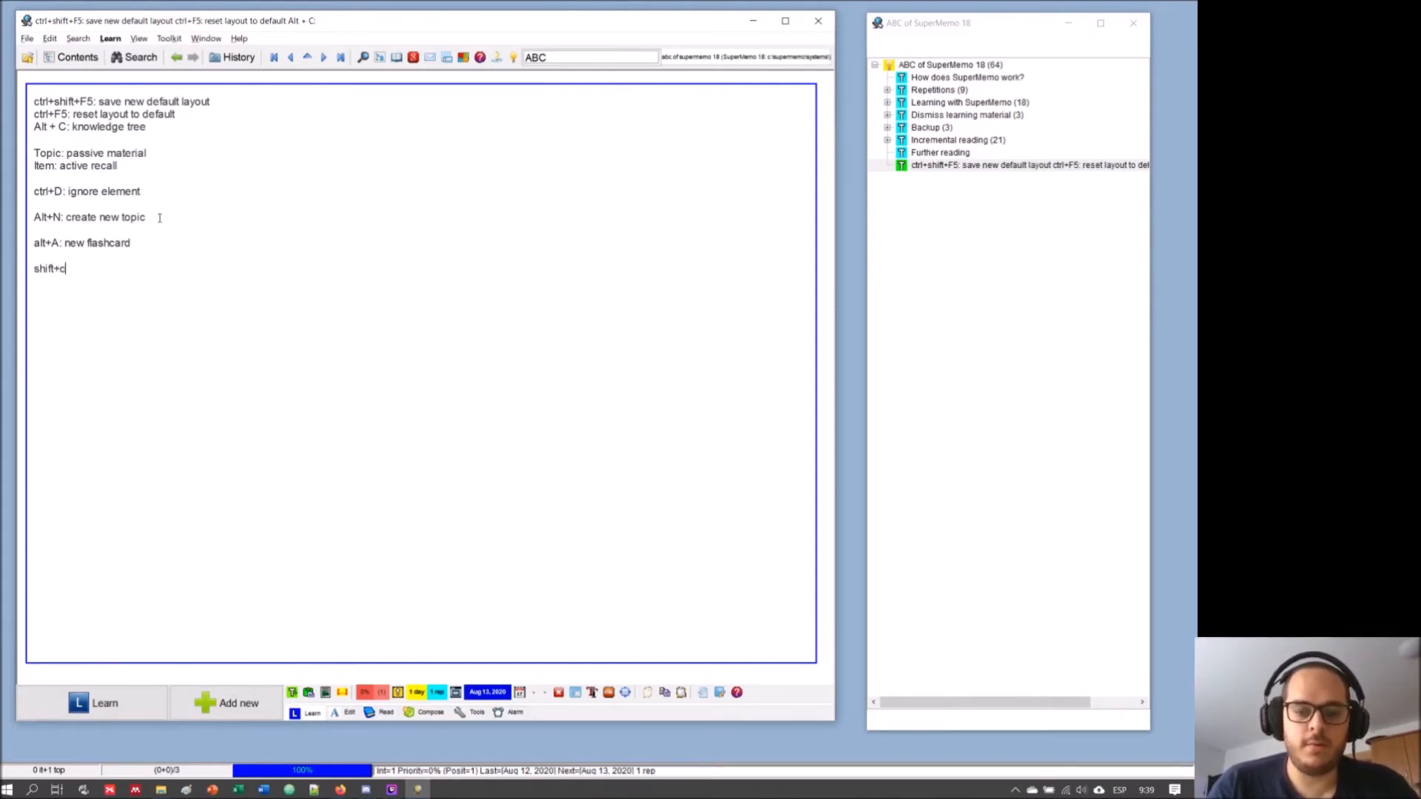
{"action": "type", "text": "trl+"}
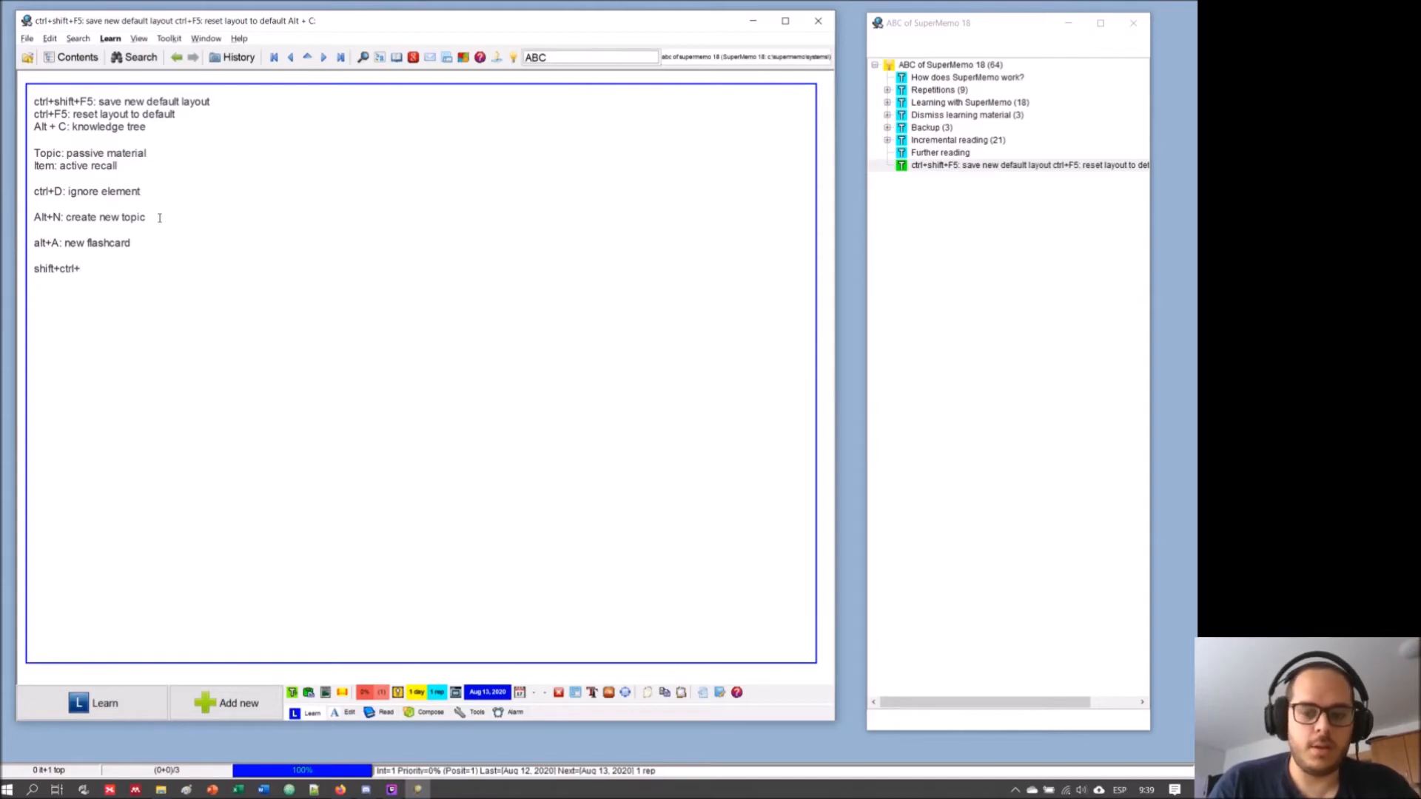
{"action": "type", "text": "del:"}
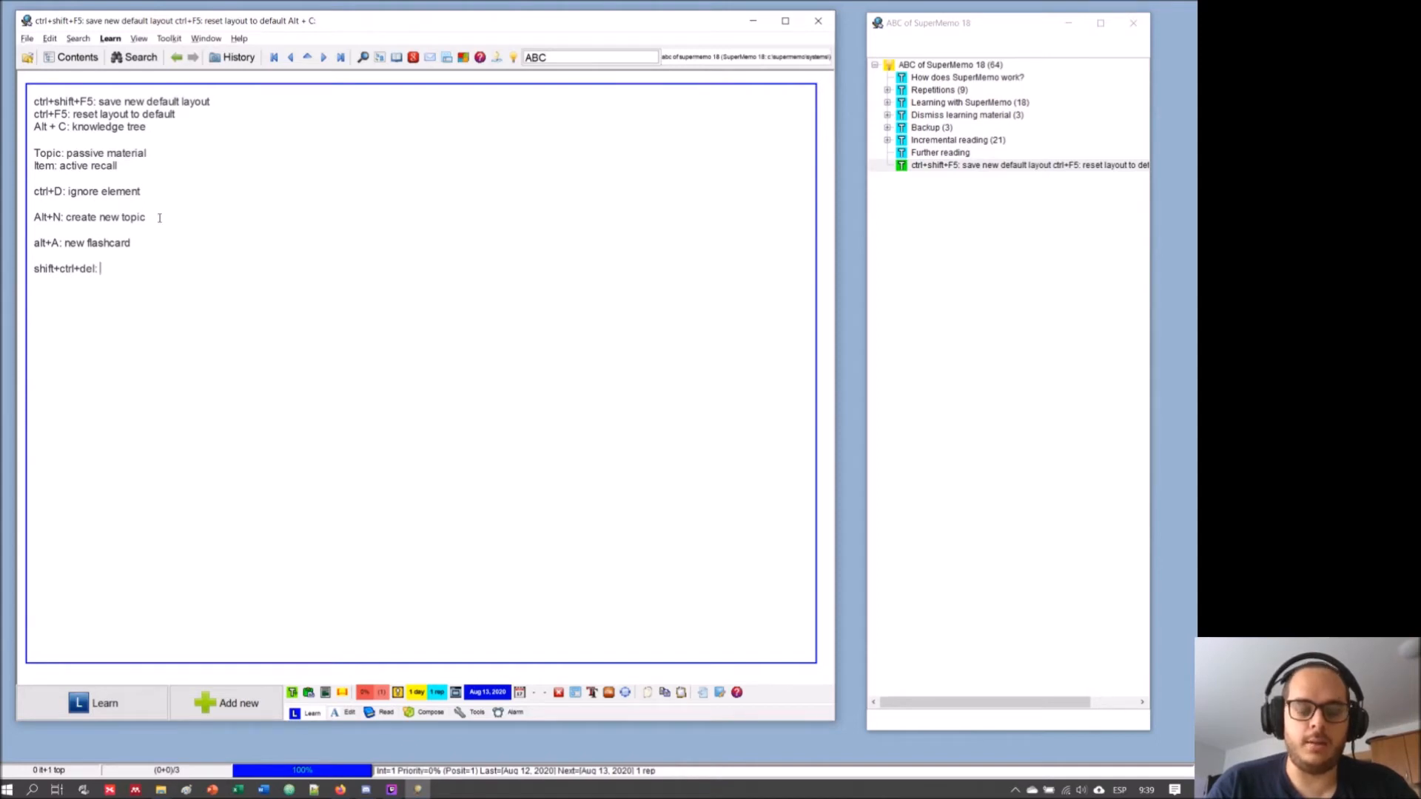
{"action": "type", "text": "deletes "}
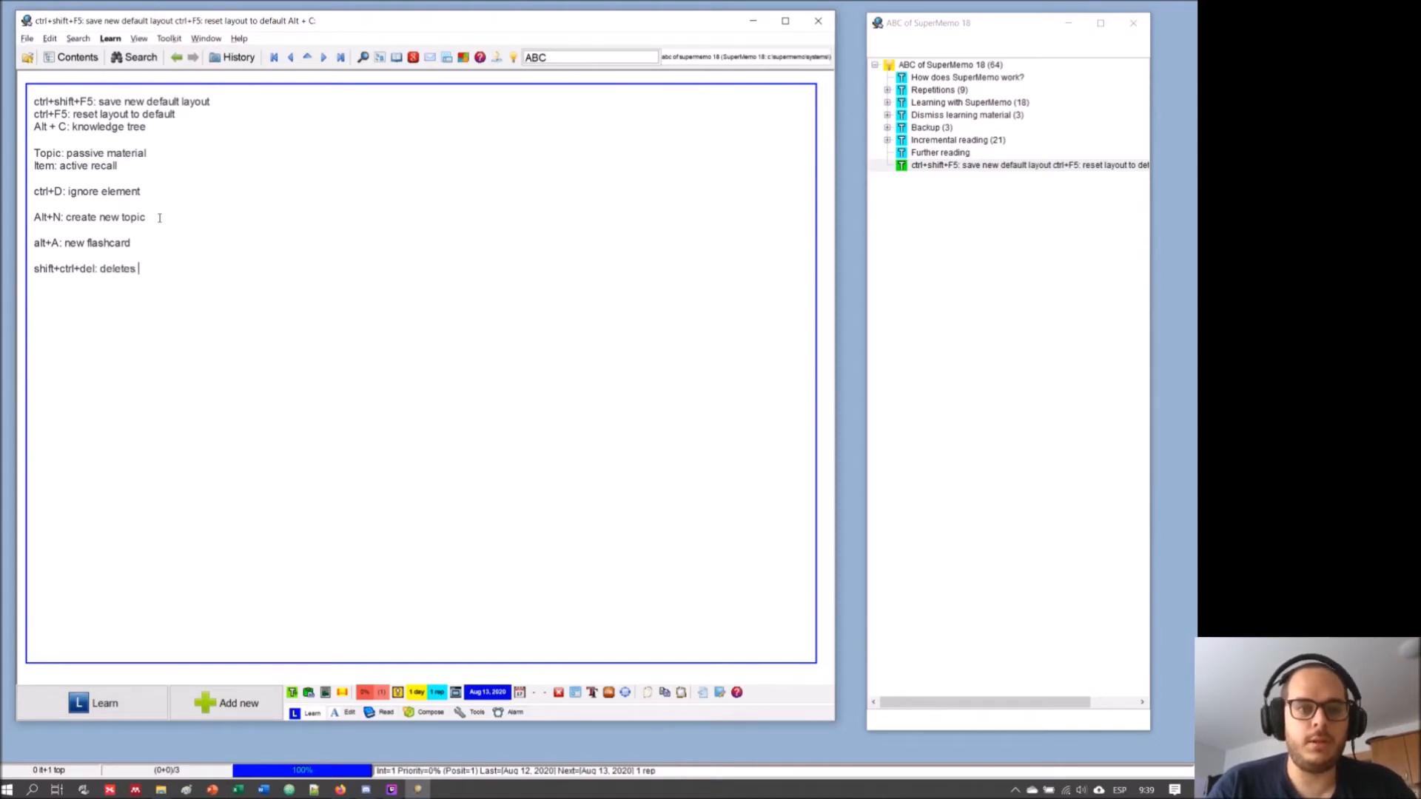
{"action": "type", "text": "the selecte"}
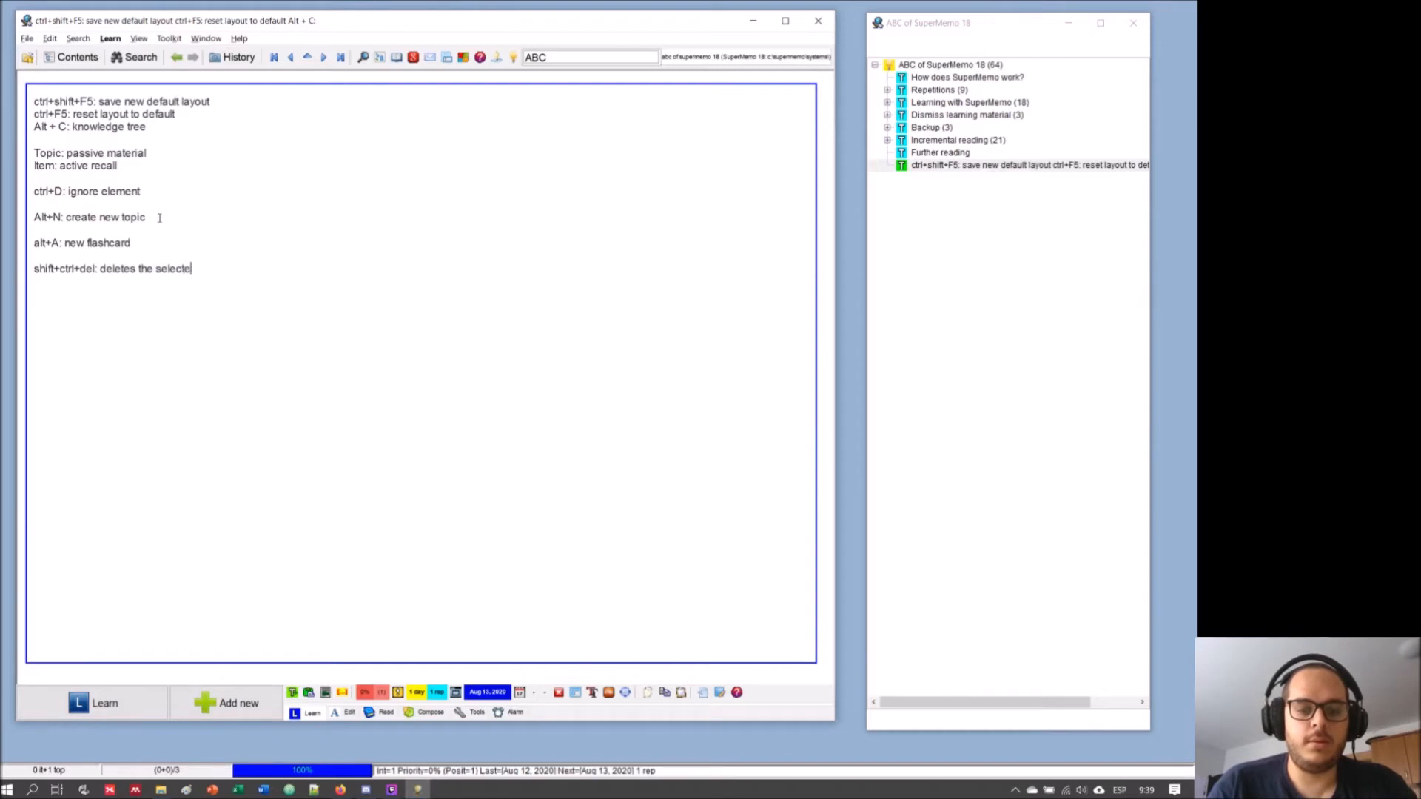
{"action": "type", "text": "d element"}
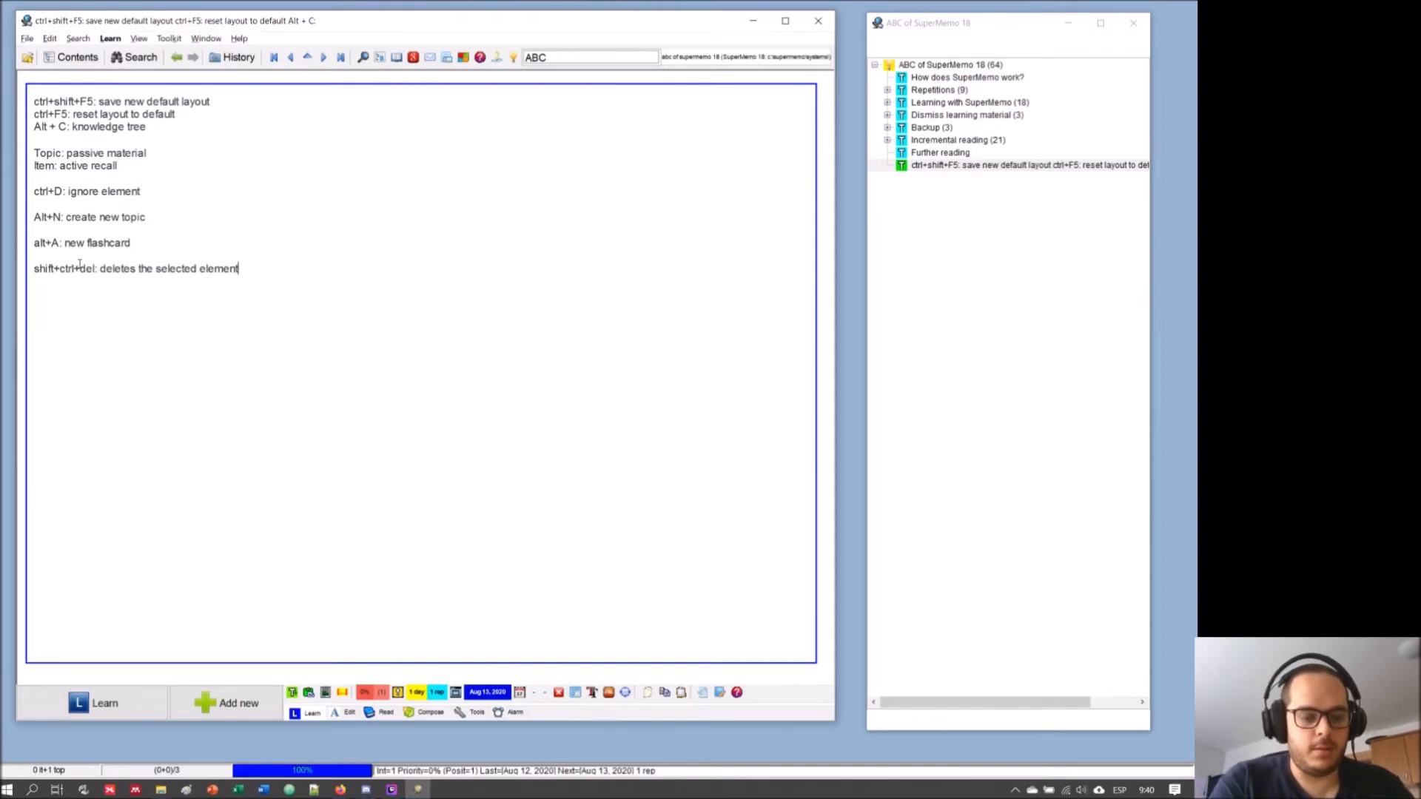
{"action": "key", "text": "Escape"}
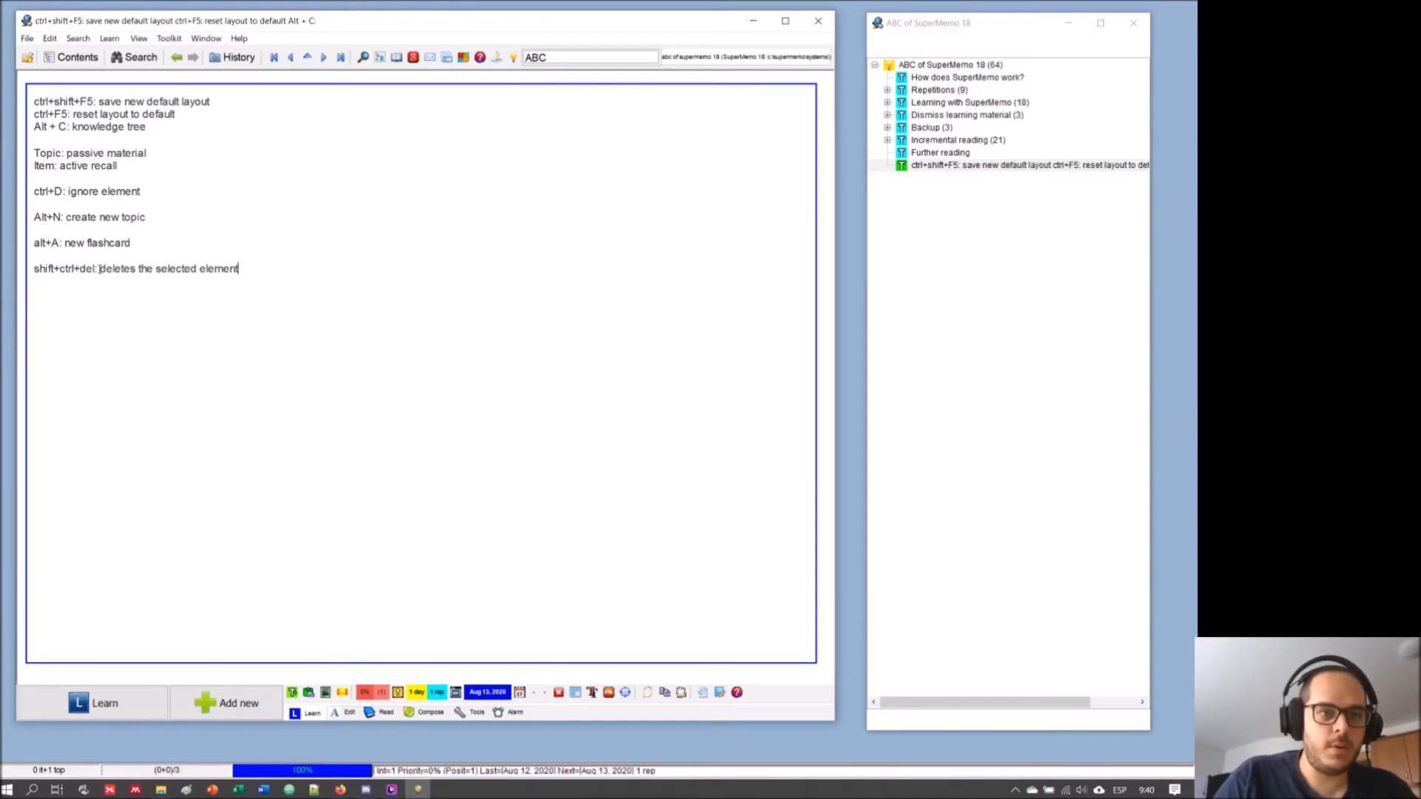
- Create a cloze from "shift+ctrl+del" in the last note, and check the generated item
{"action": "left_click_drag", "start_coordinate": [95, 269], "coordinate": [18, 266]}
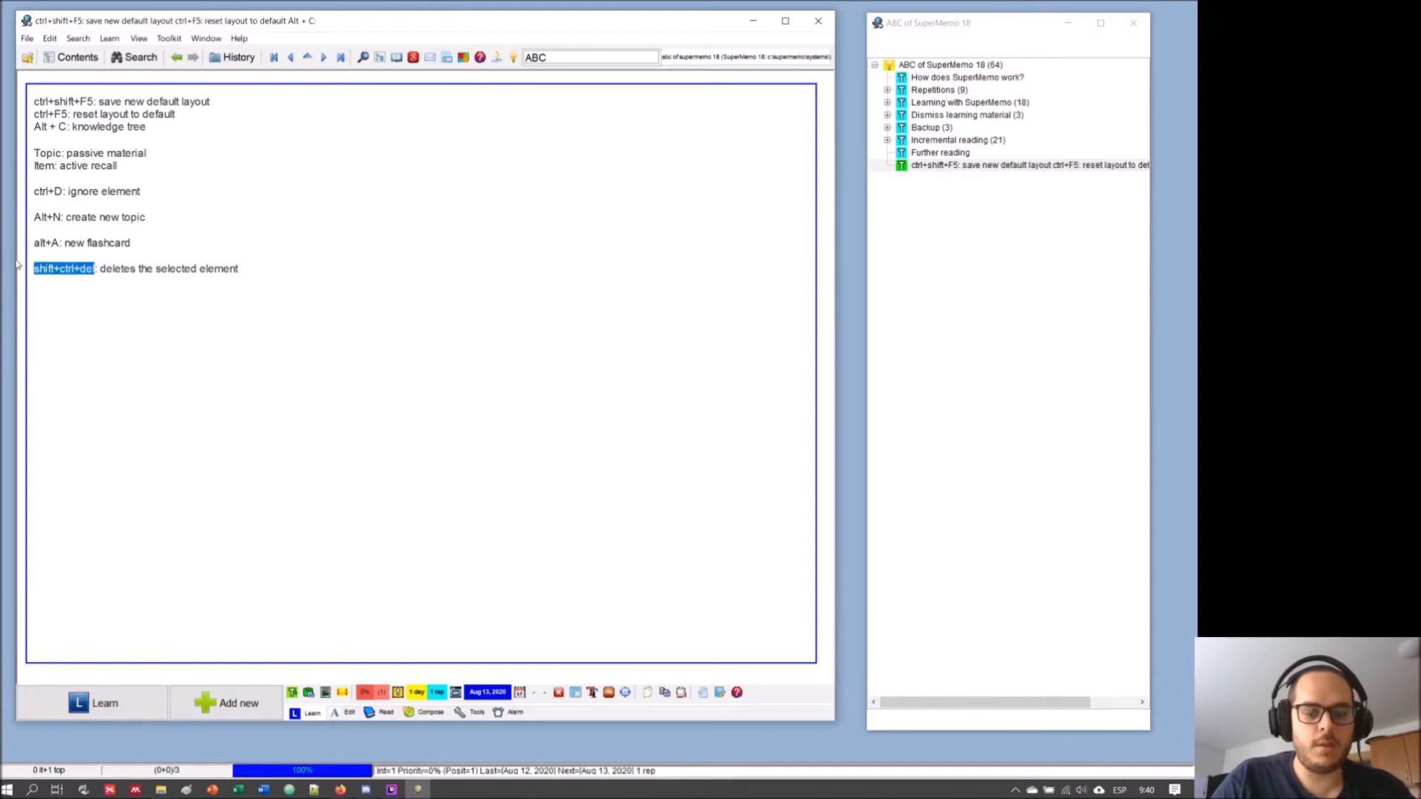
{"action": "key", "text": "alt+z"}
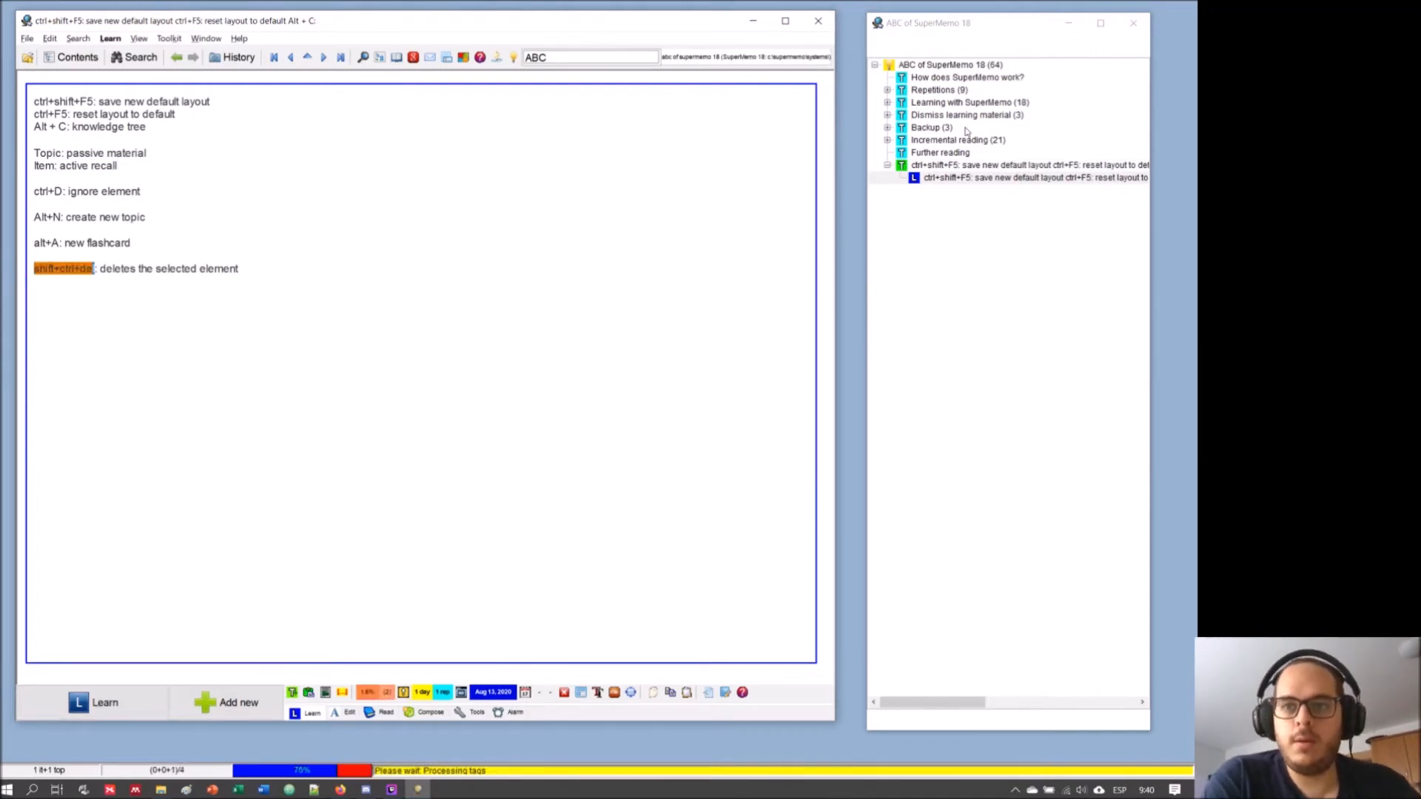
{"action": "left_click", "coordinate": [938, 178]}
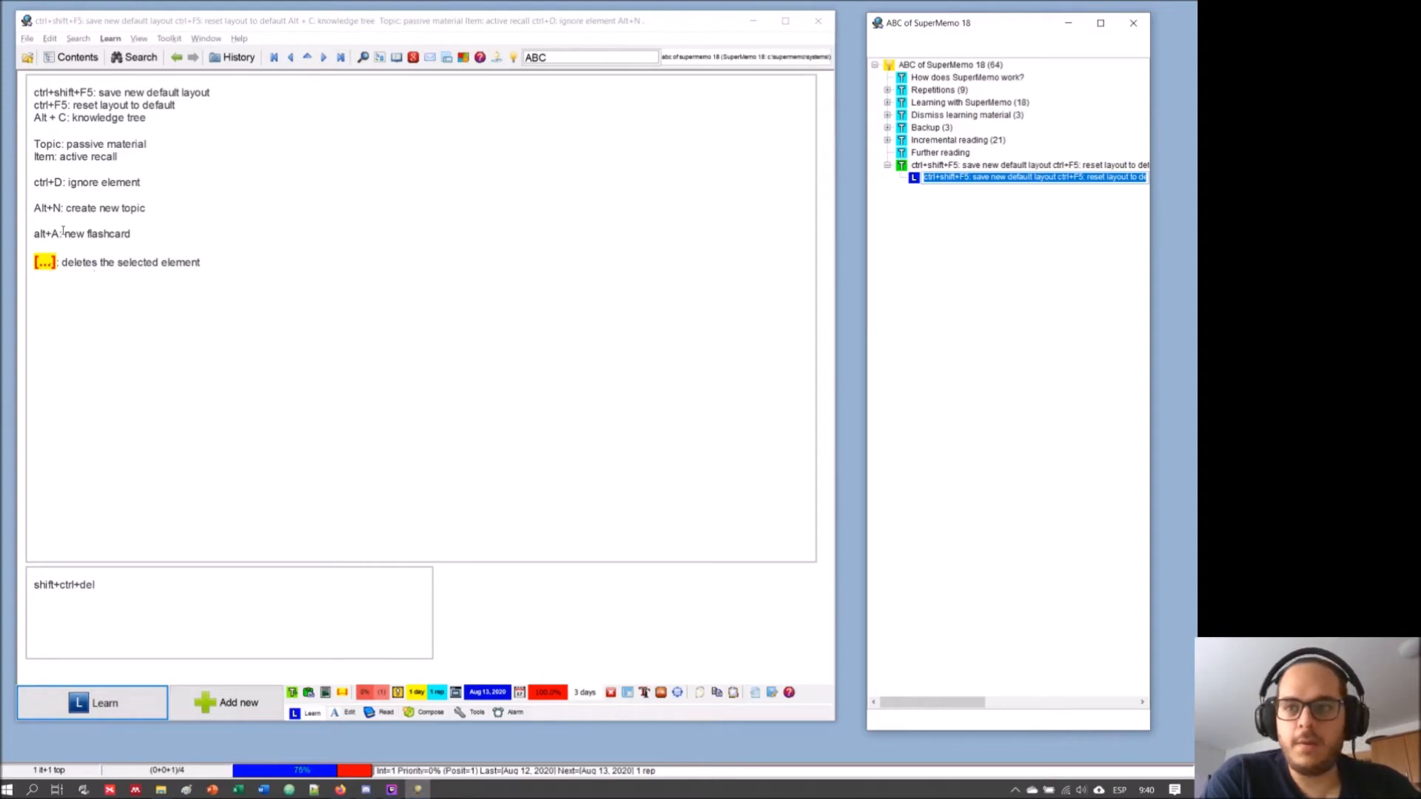
{"action": "left_click", "coordinate": [917, 165]}
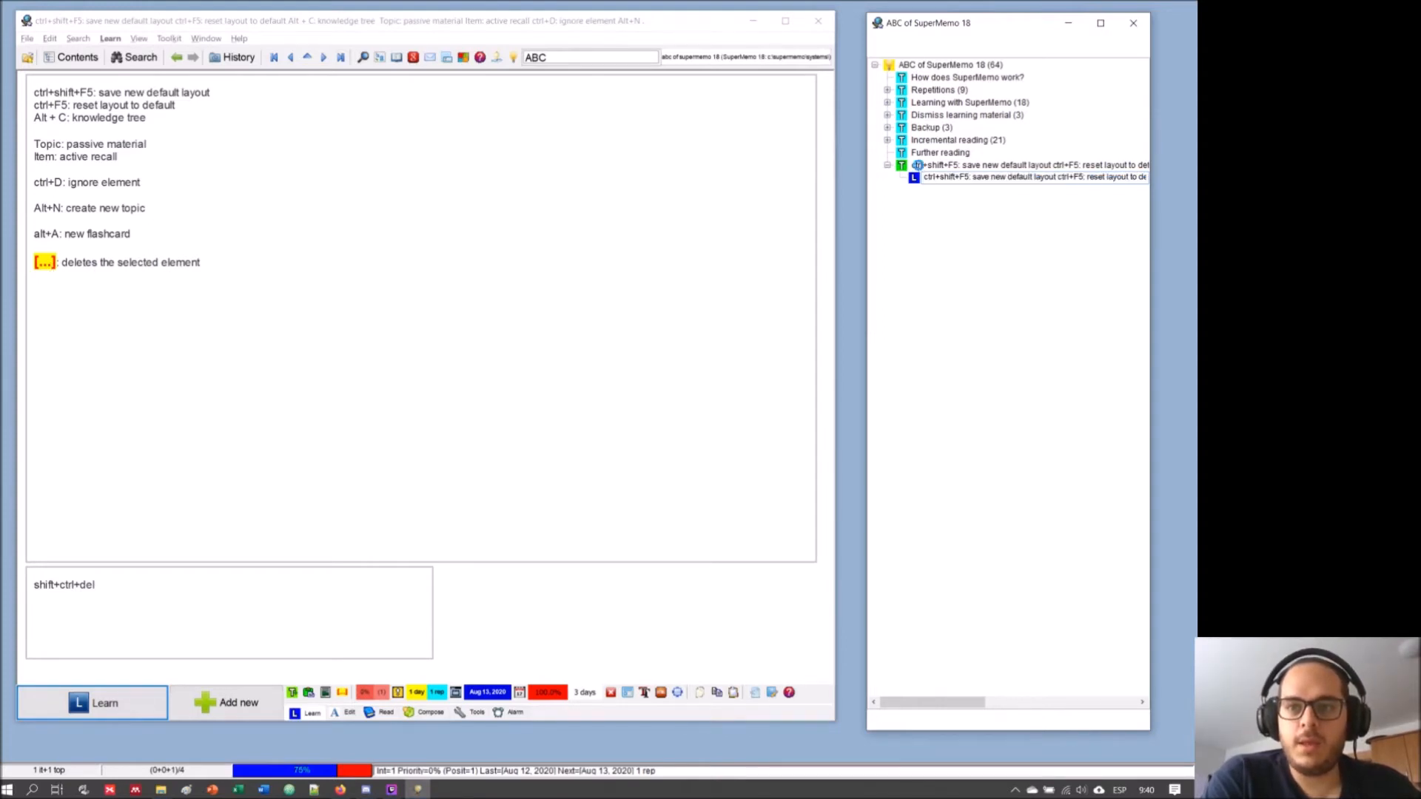
{"action": "left_click", "coordinate": [643, 306]}
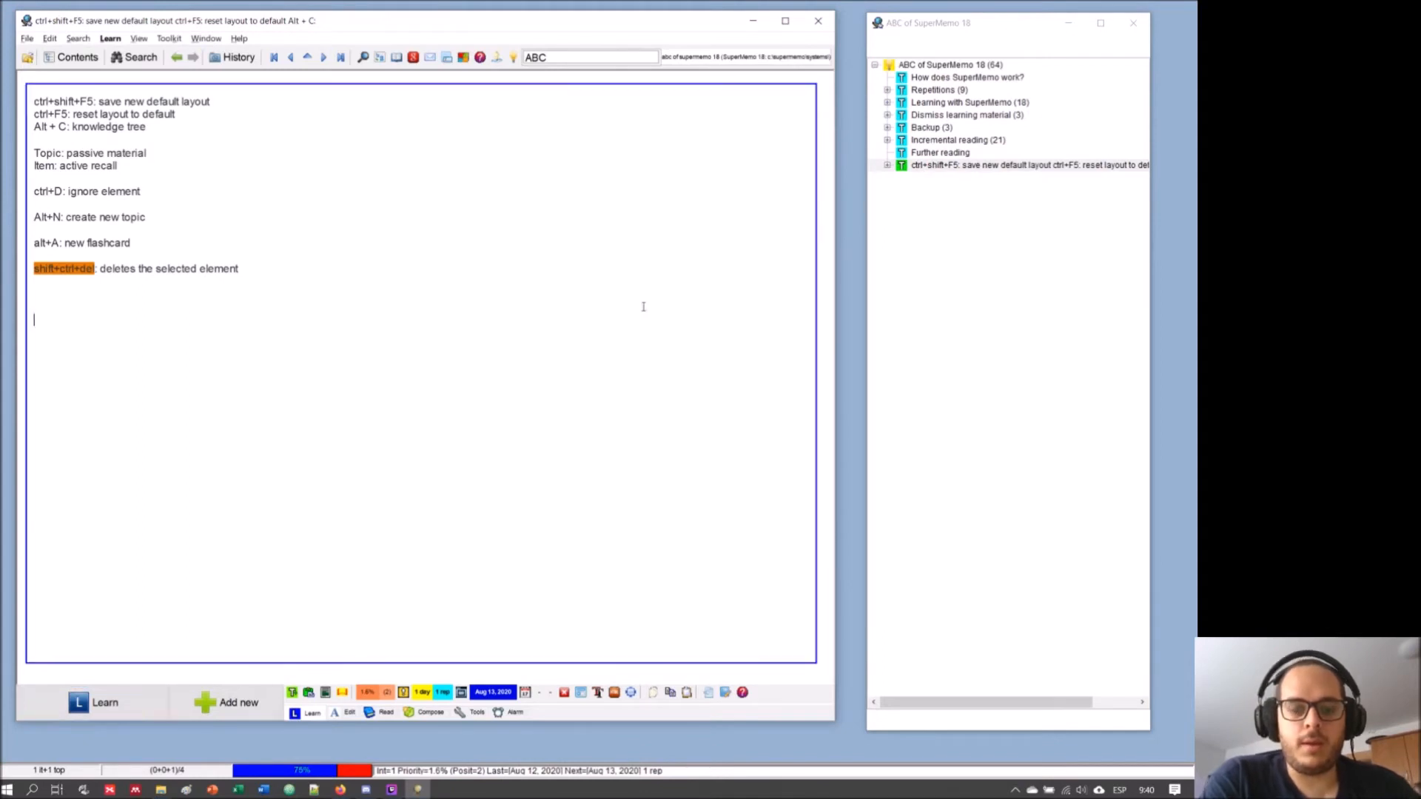
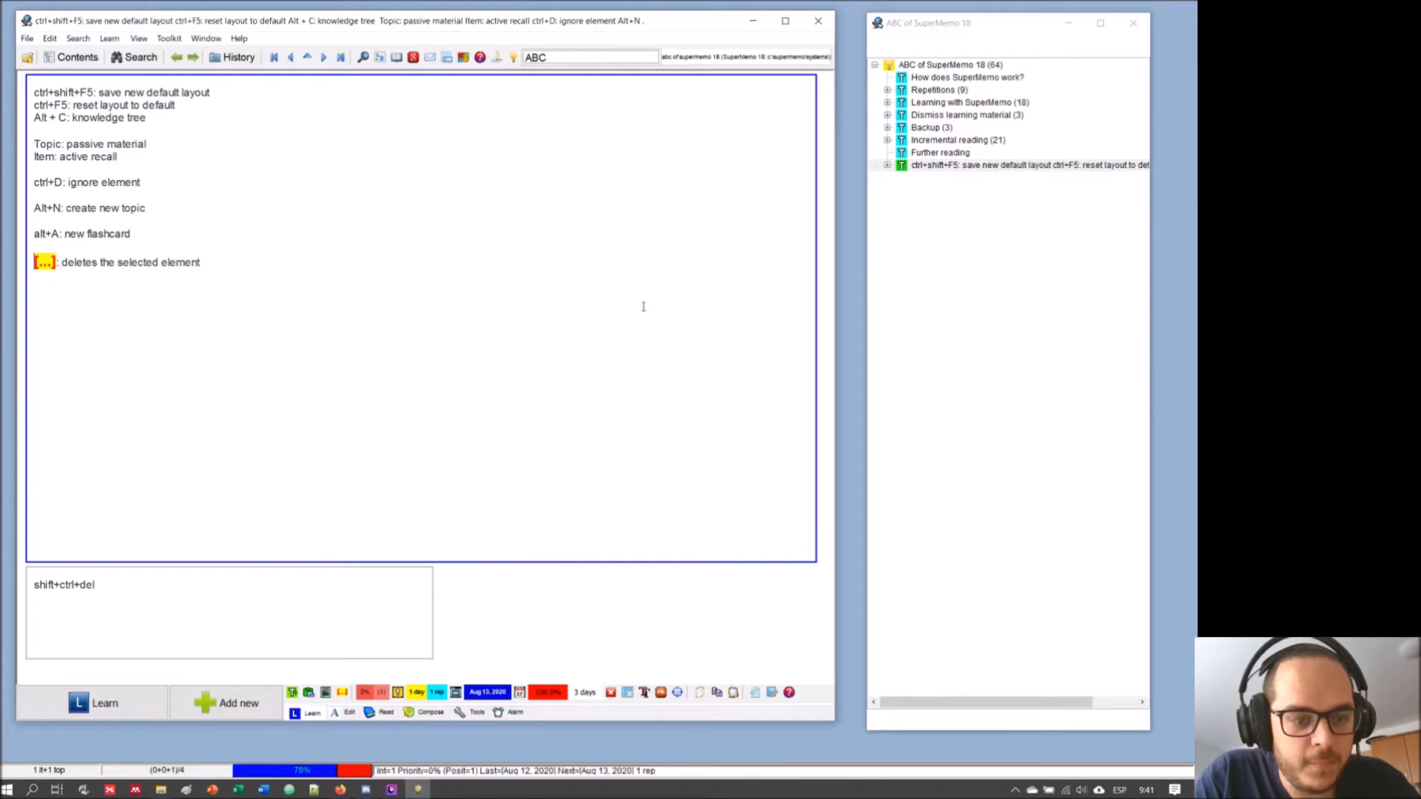
{"action": "key", "text": "alt"}
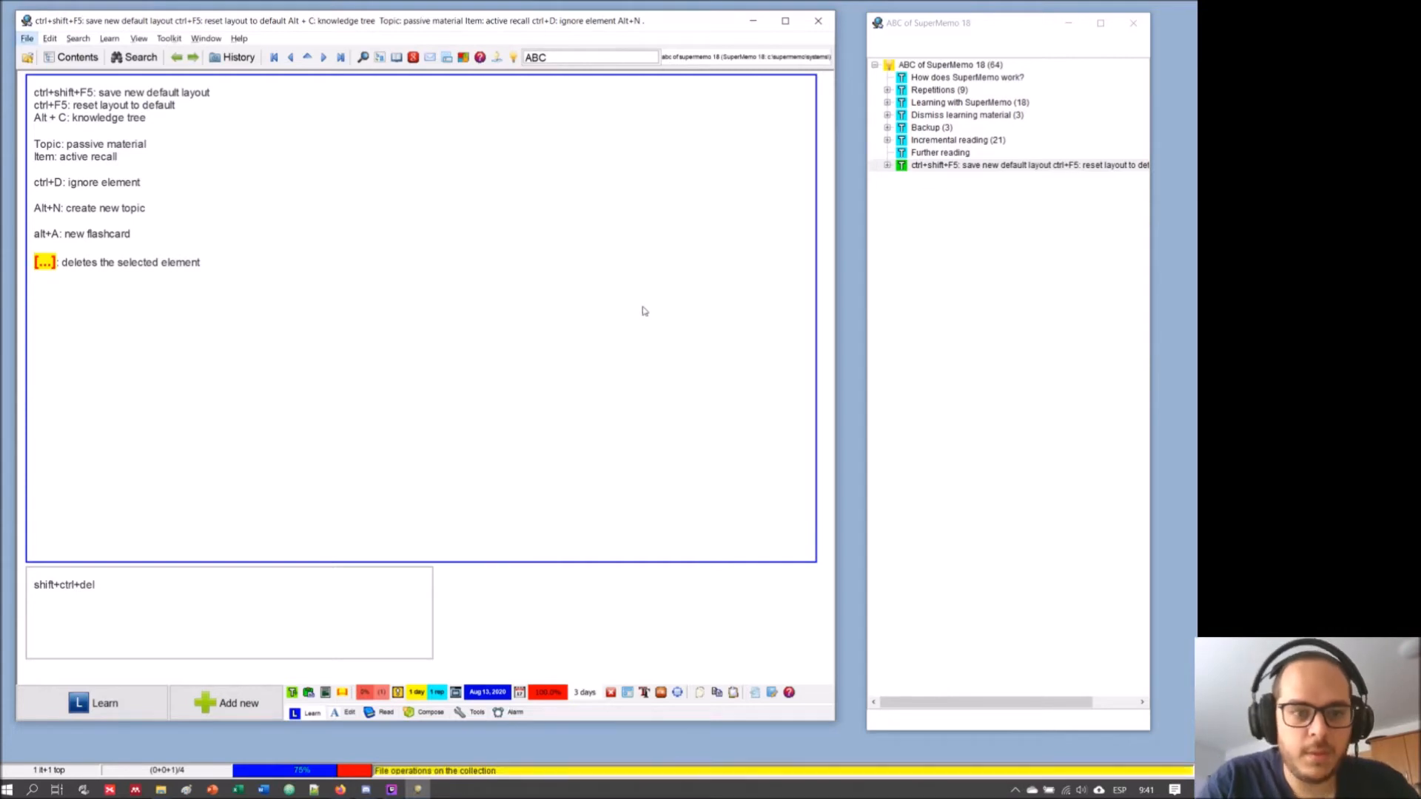
{"action": "right_click", "coordinate": [51, 277]}
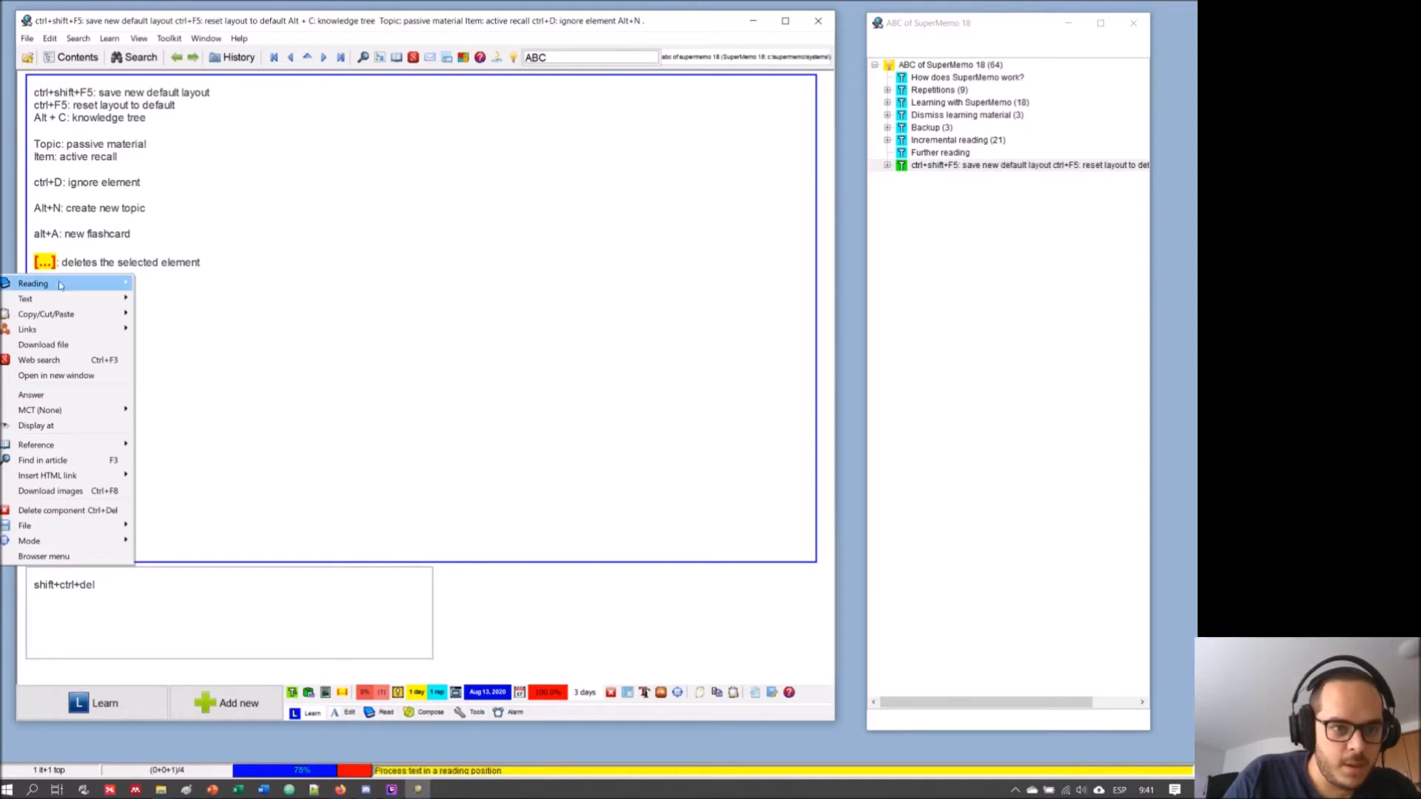
{"action": "mouse_move", "coordinate": [83, 300]}
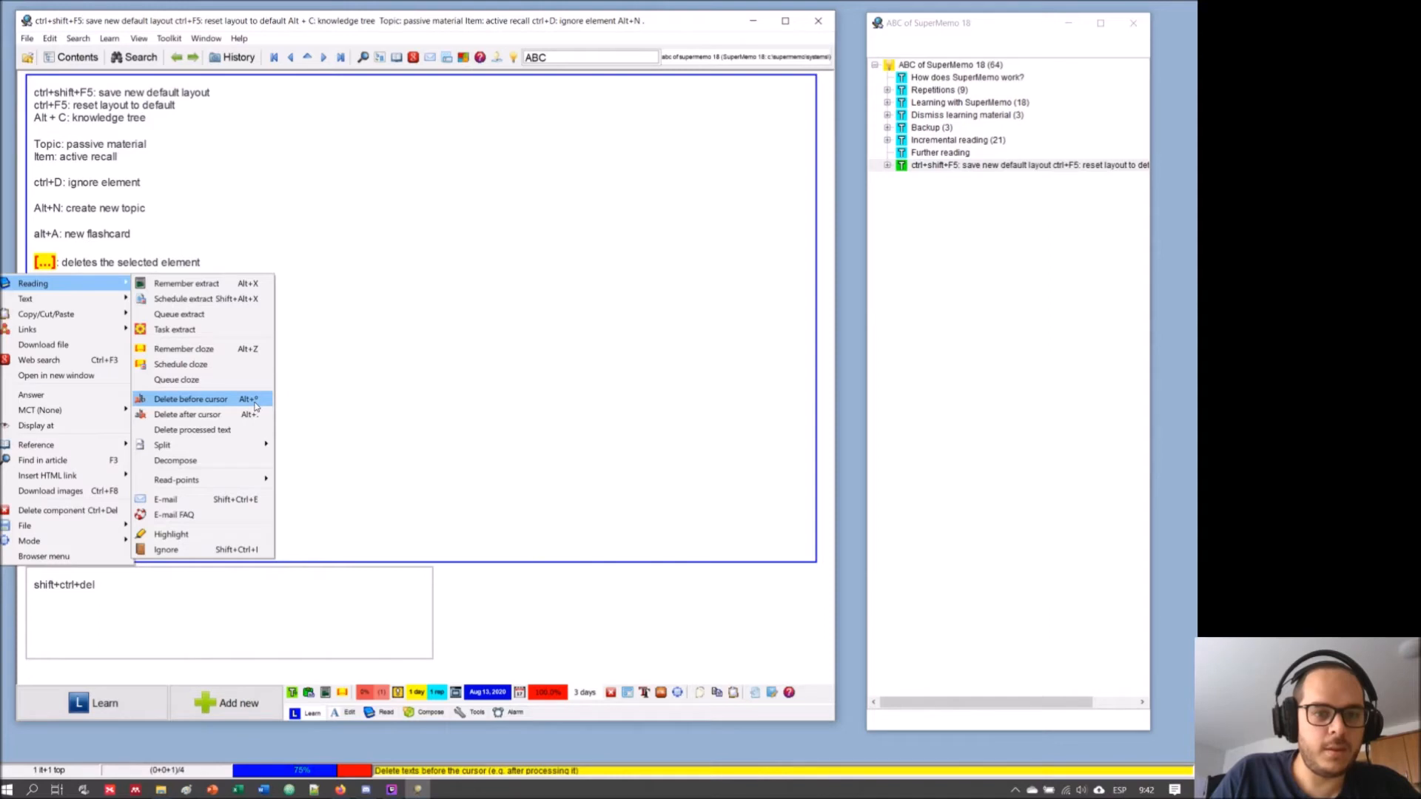
{"action": "left_click", "coordinate": [255, 404]}
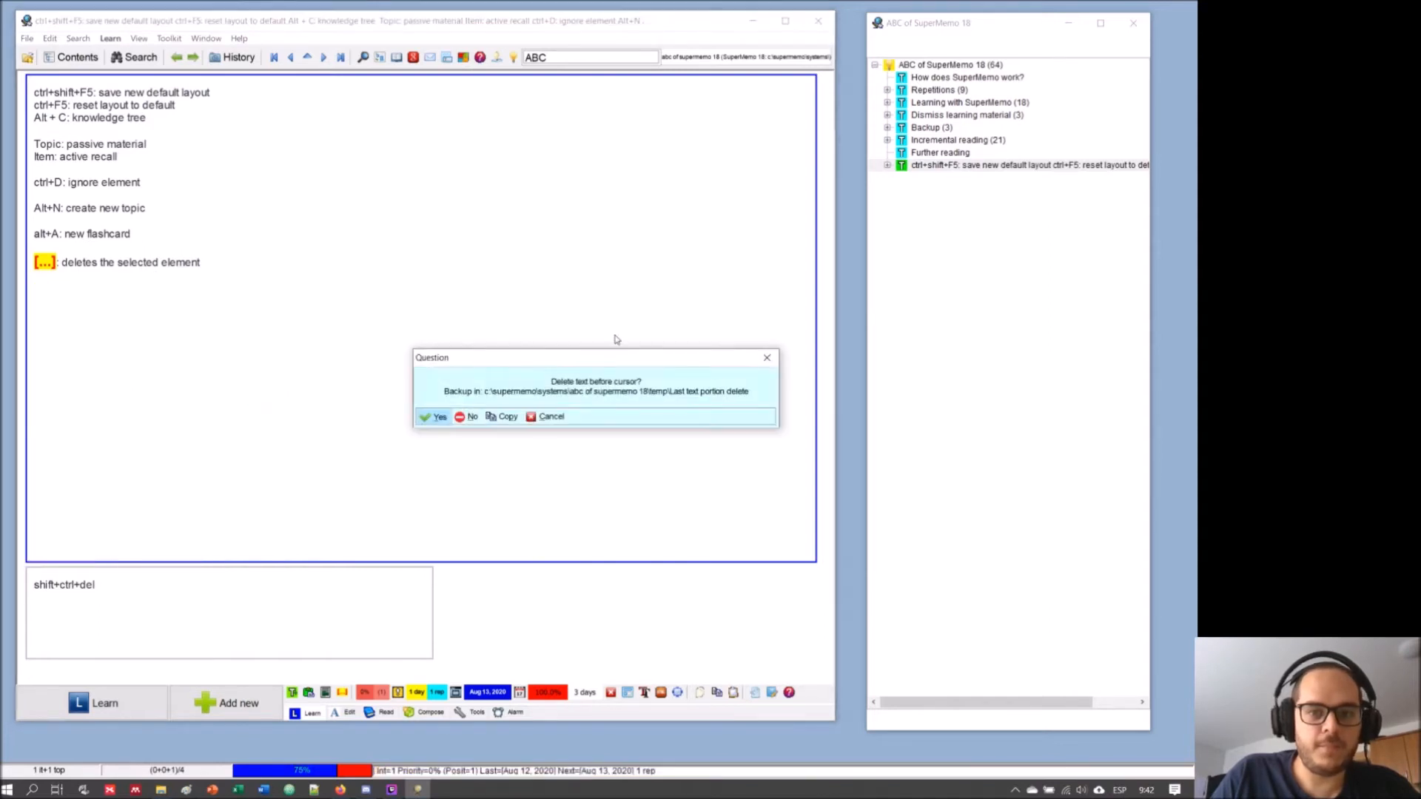
{"action": "left_click", "coordinate": [767, 357]}
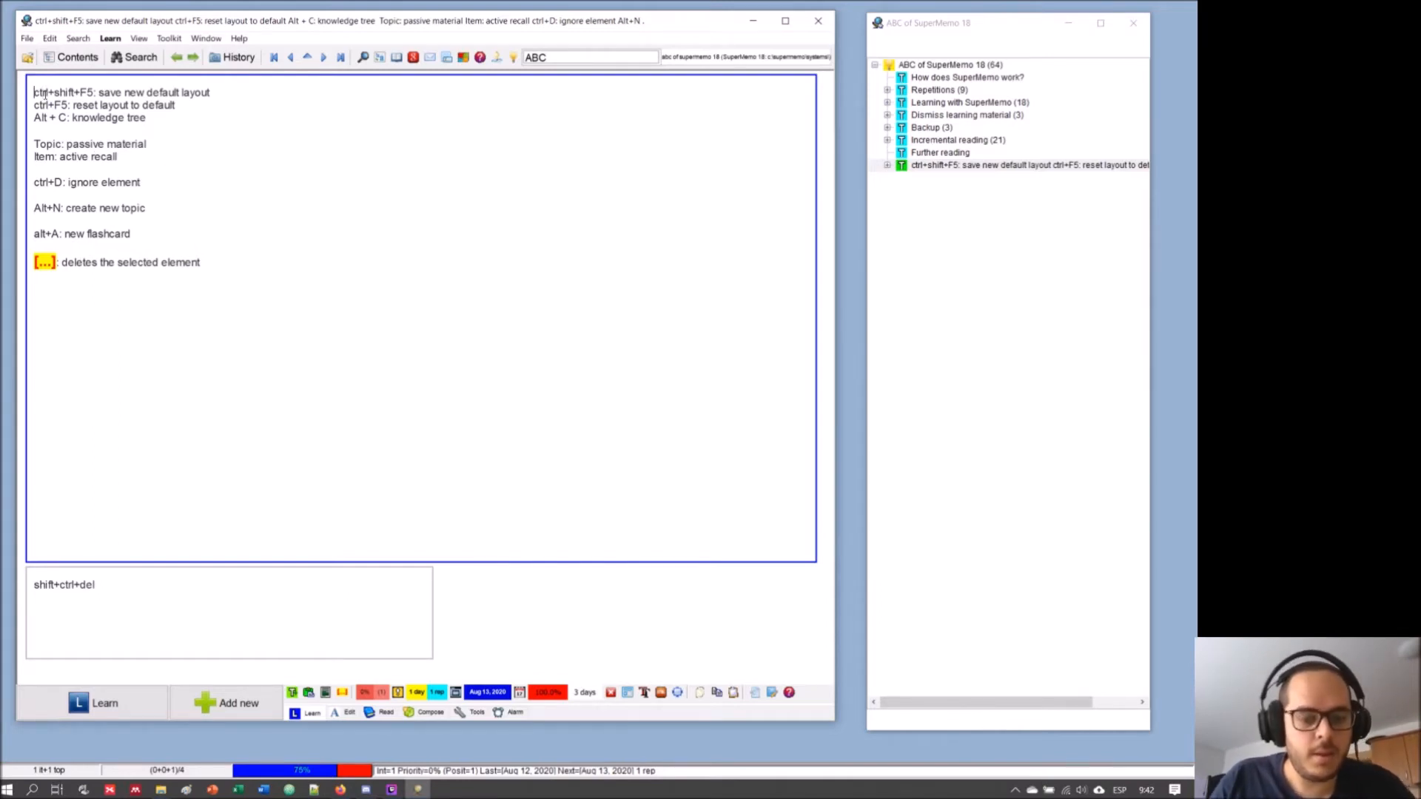
{"action": "key", "text": "ctrl+shift+Delete"}
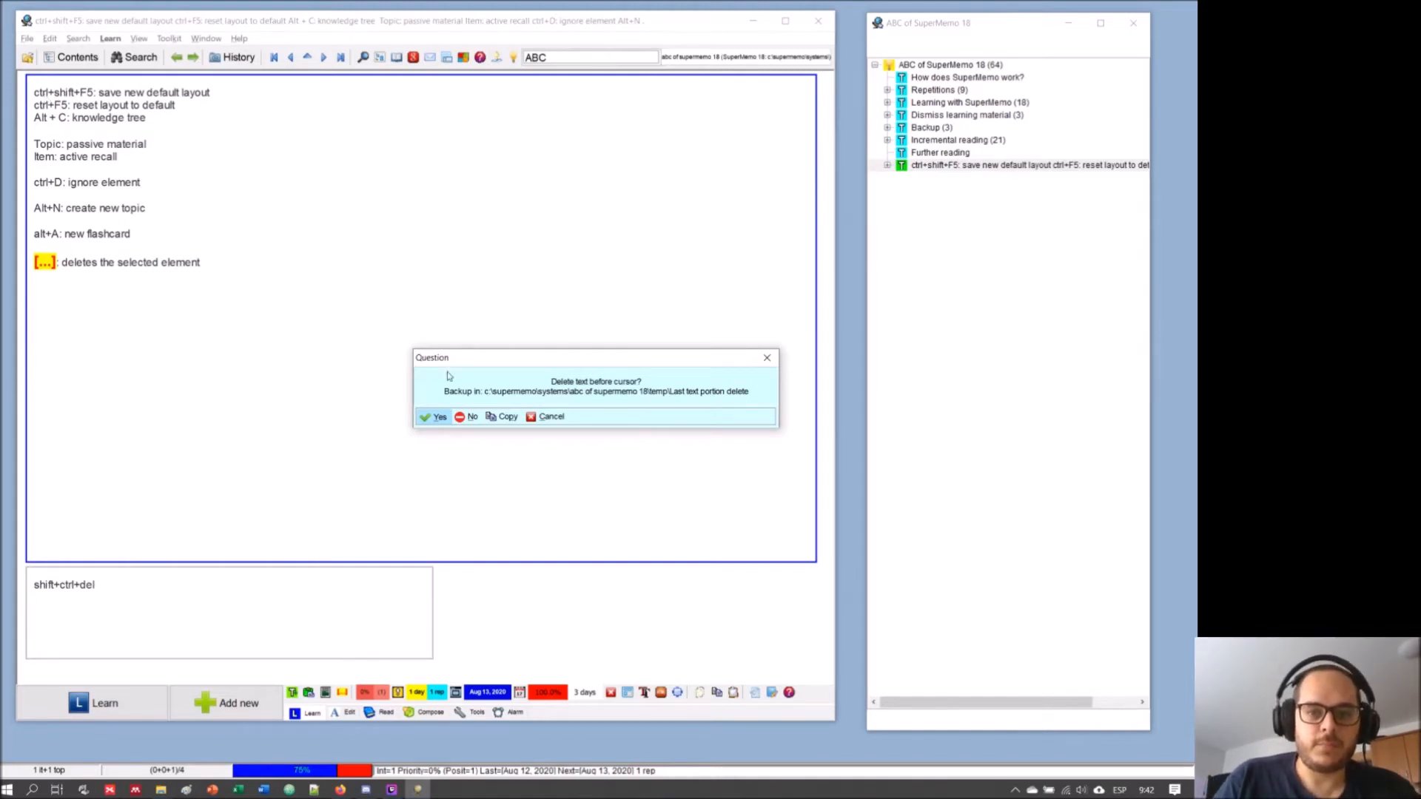
{"action": "left_click", "coordinate": [767, 359]}
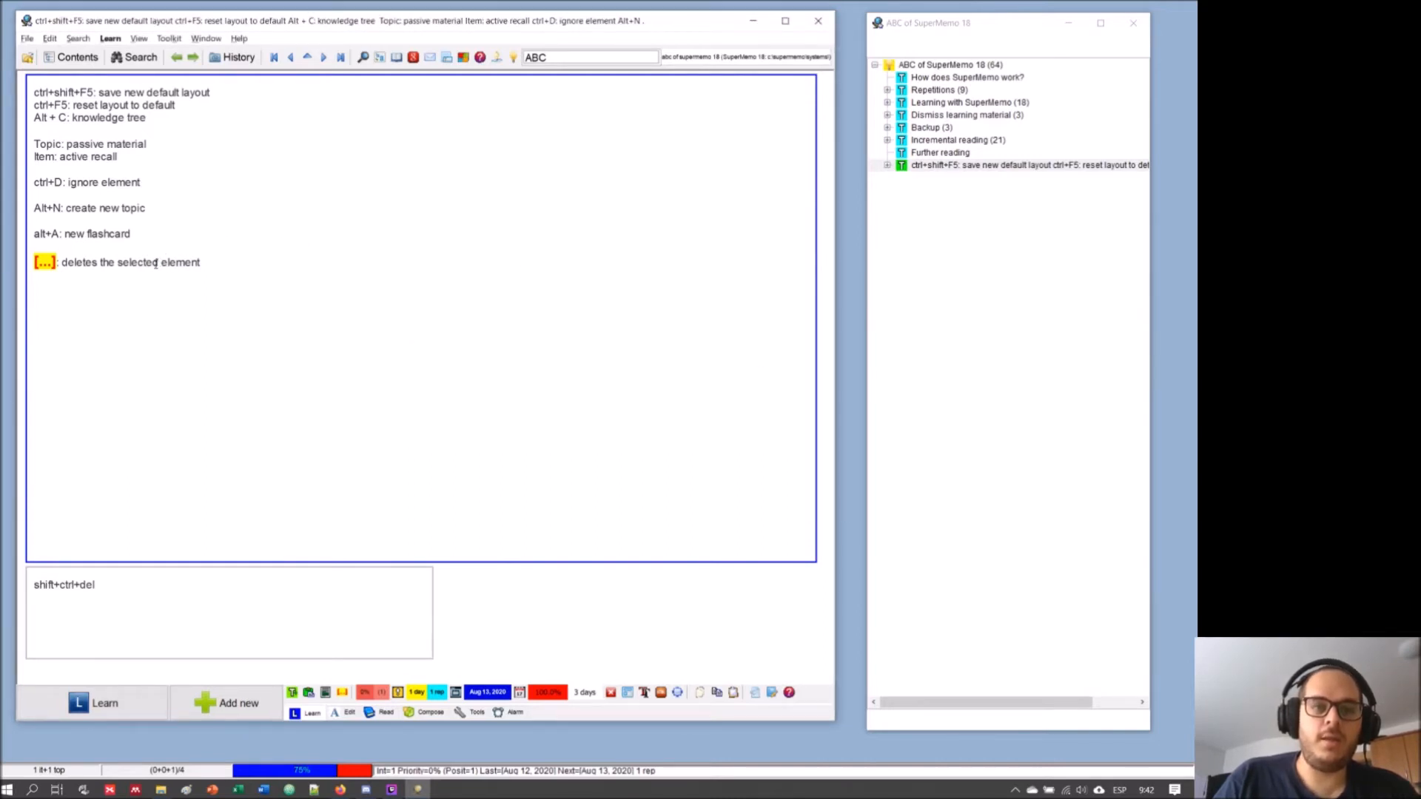
- Delete all text before the [...] gap in the shift+ctrl+del cloze item, confirming the deletion
{"action": "left_click_drag", "start_coordinate": [153, 262], "coordinate": [61, 261]}
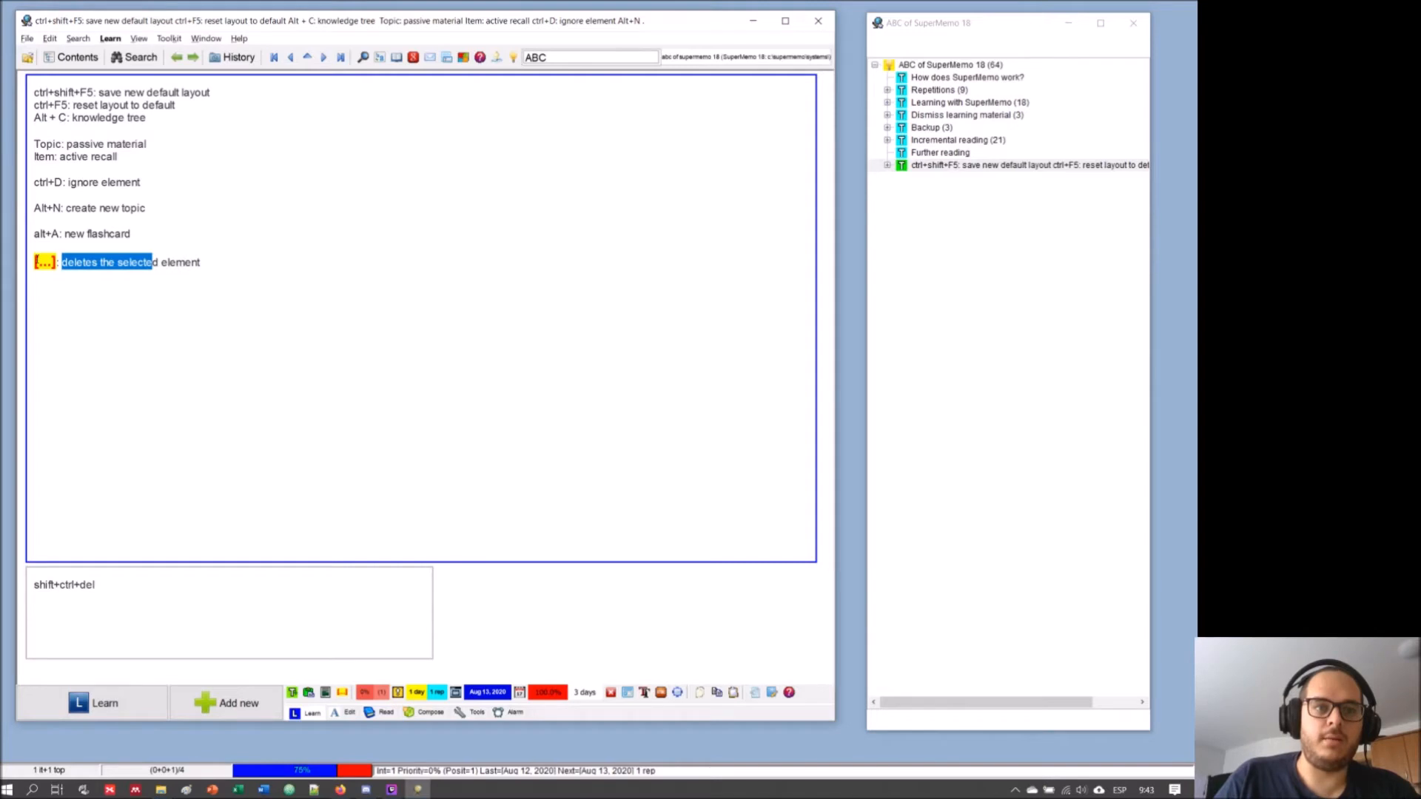
{"action": "left_click", "coordinate": [39, 259]}
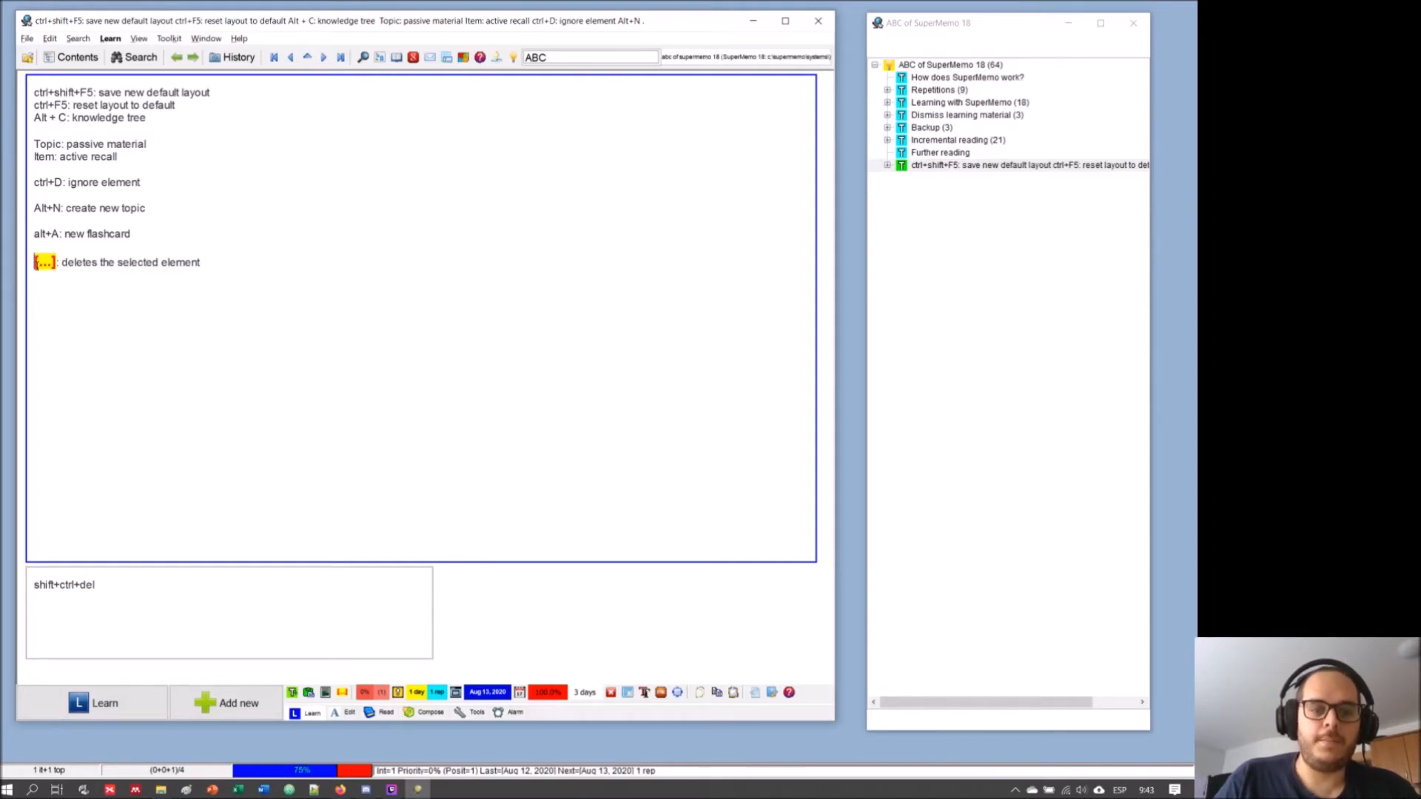
{"action": "key", "text": "alt+backslash"}
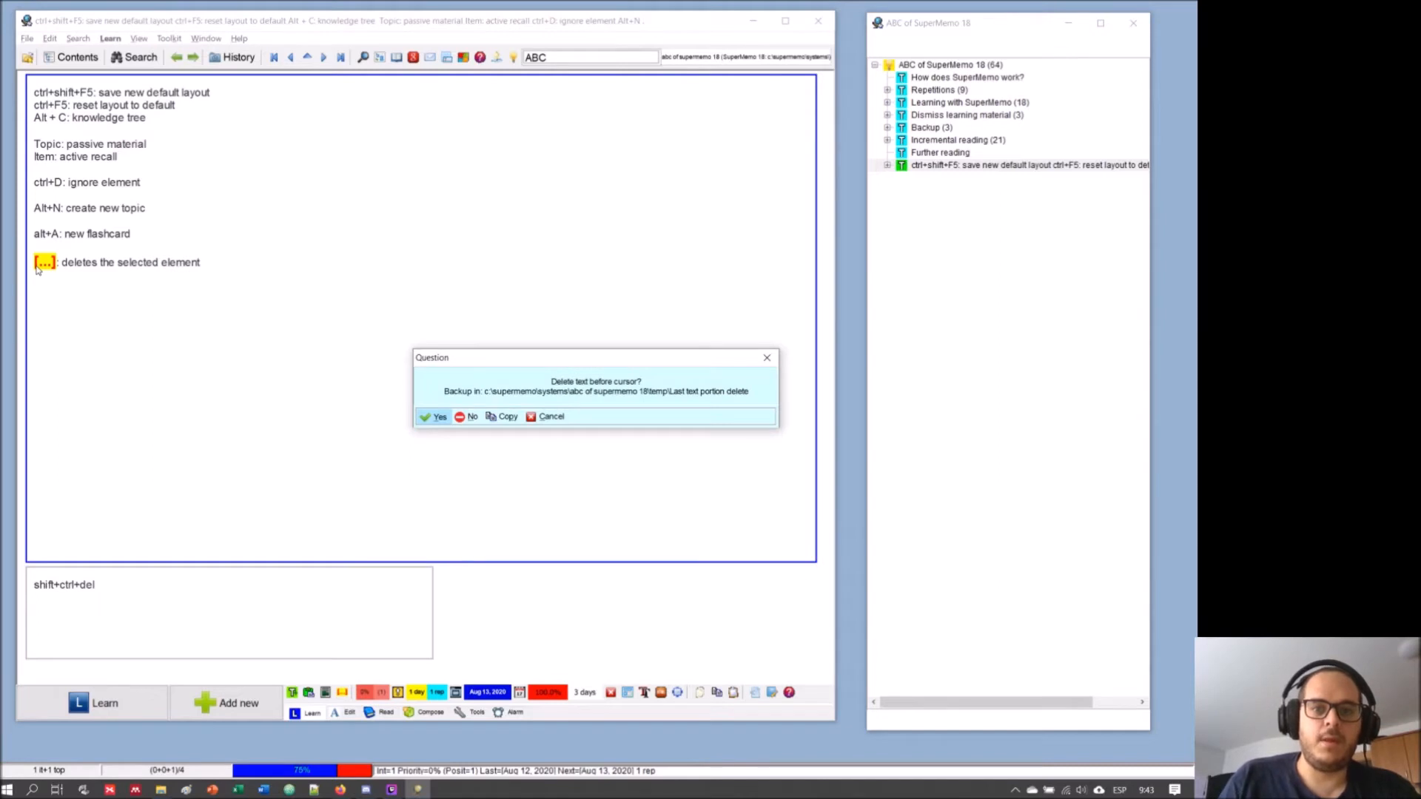
{"action": "key", "text": "Return"}
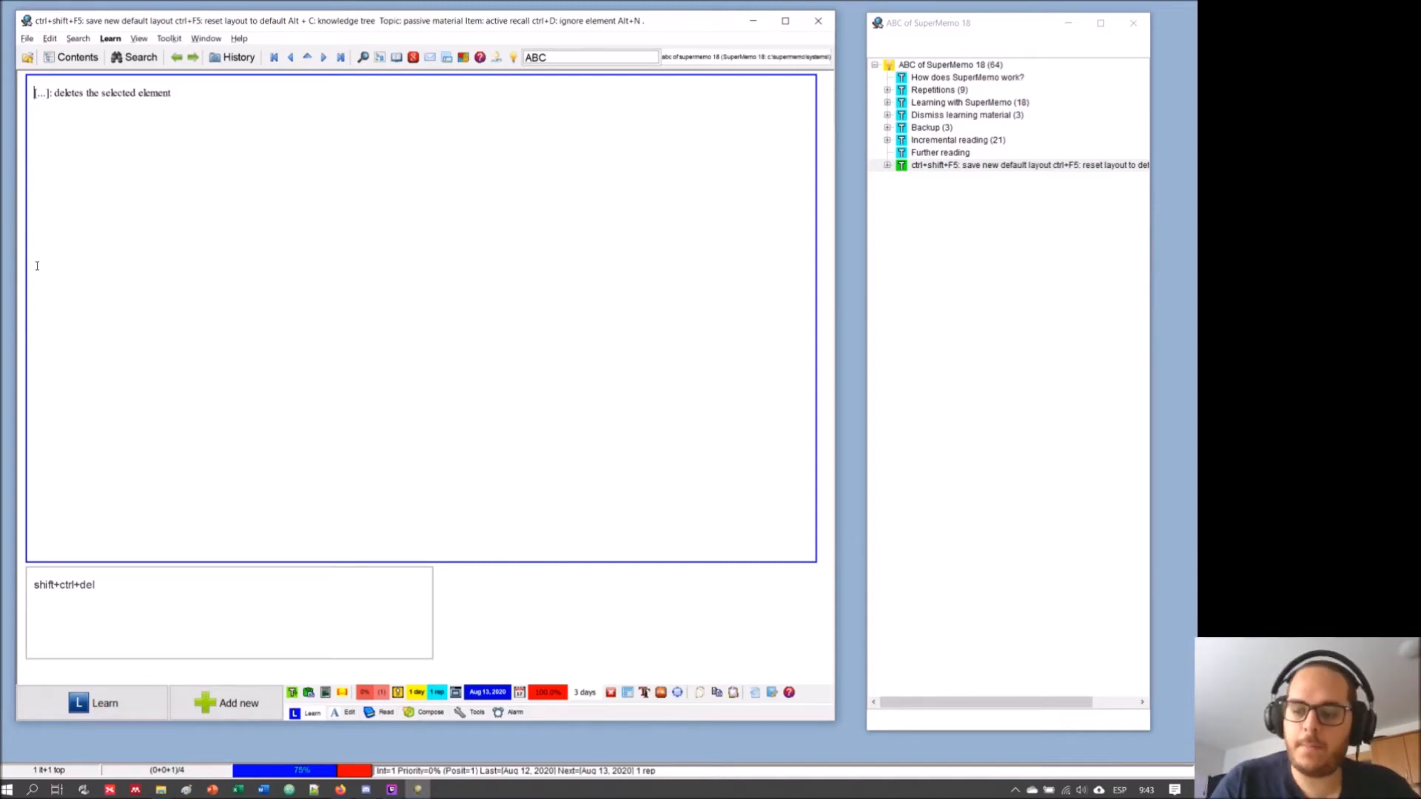
- Return to the parent notes topic and create a cloze from "ctrl+D" in the "ignore element" line
{"action": "key", "text": "Return"}
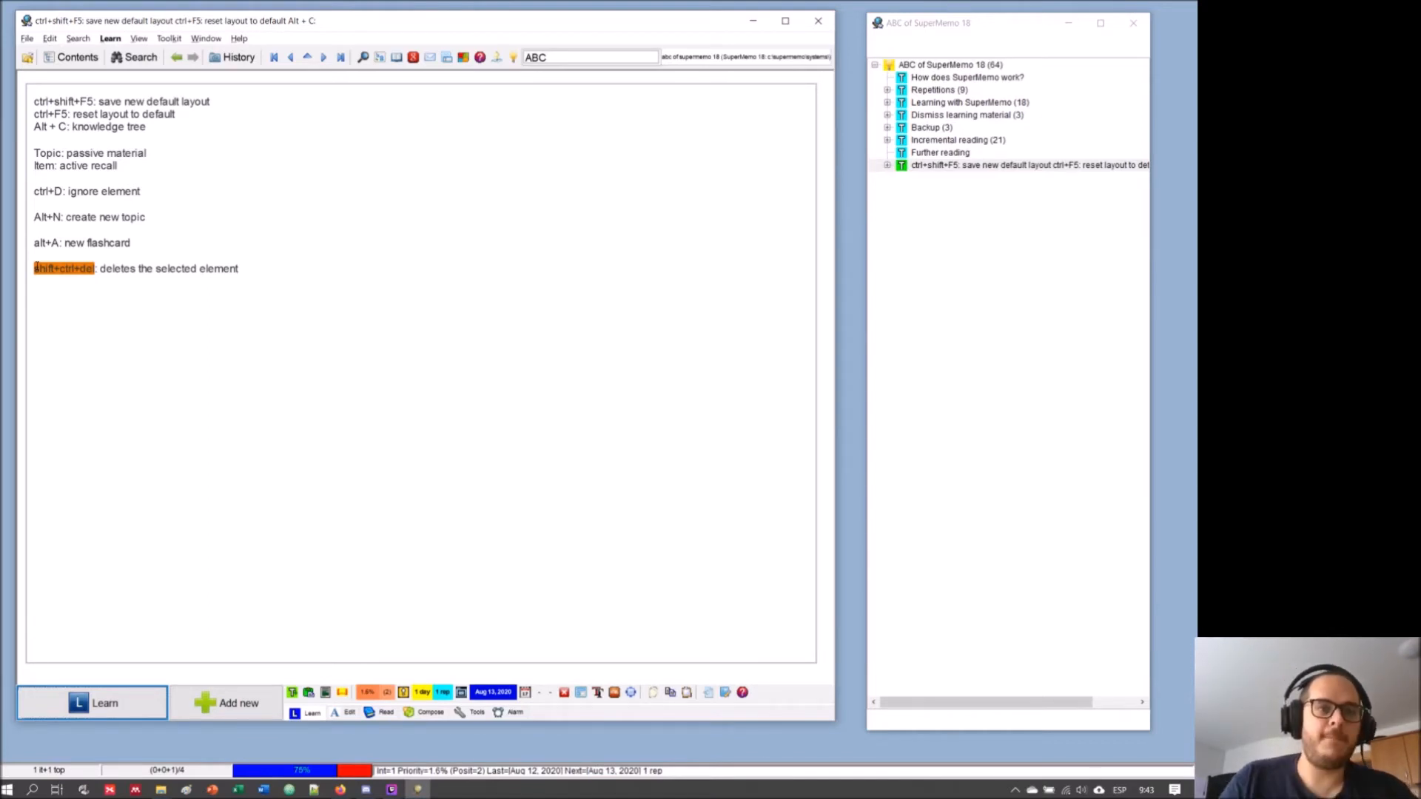
{"action": "left_click_drag", "start_coordinate": [64, 191], "coordinate": [33, 191]}
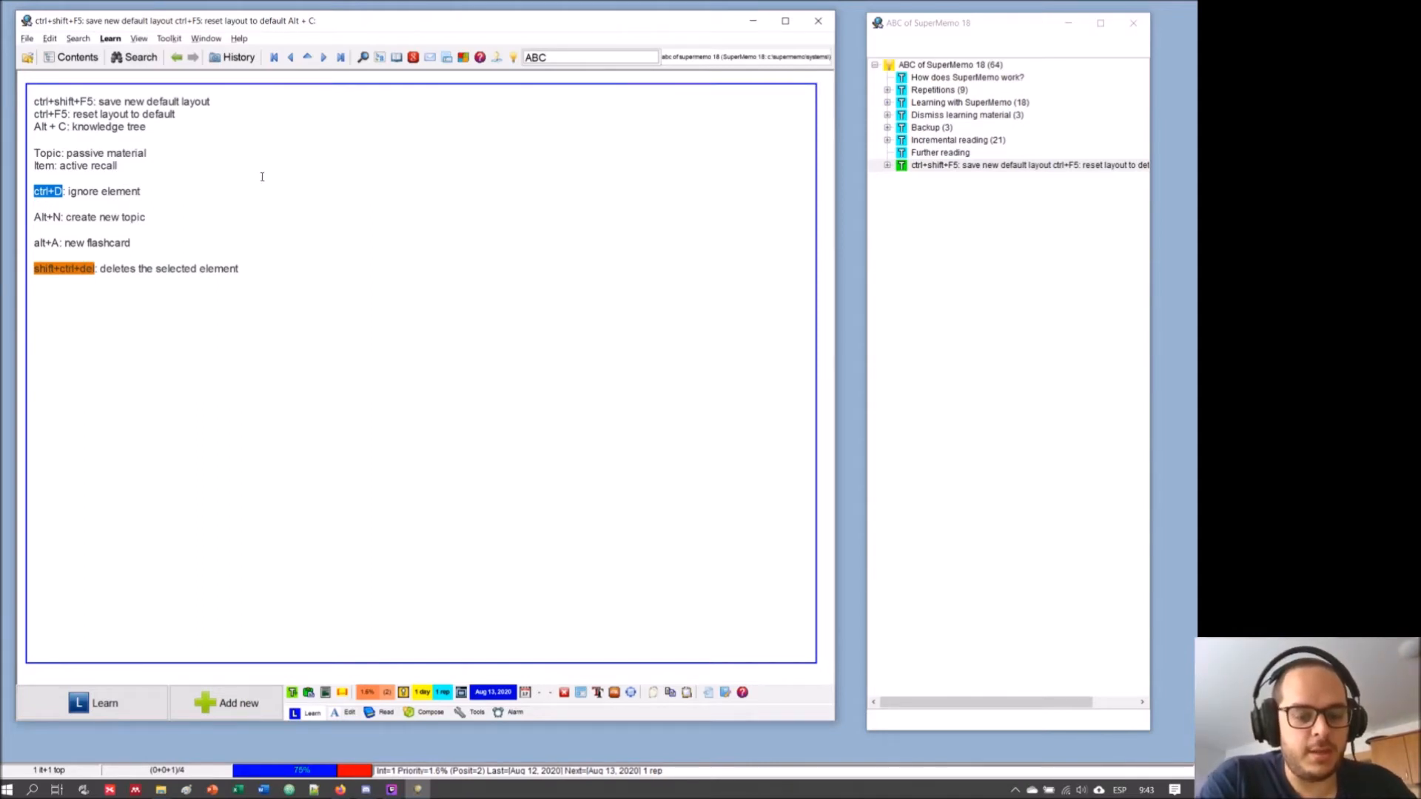
{"action": "key", "text": "alt+z"}
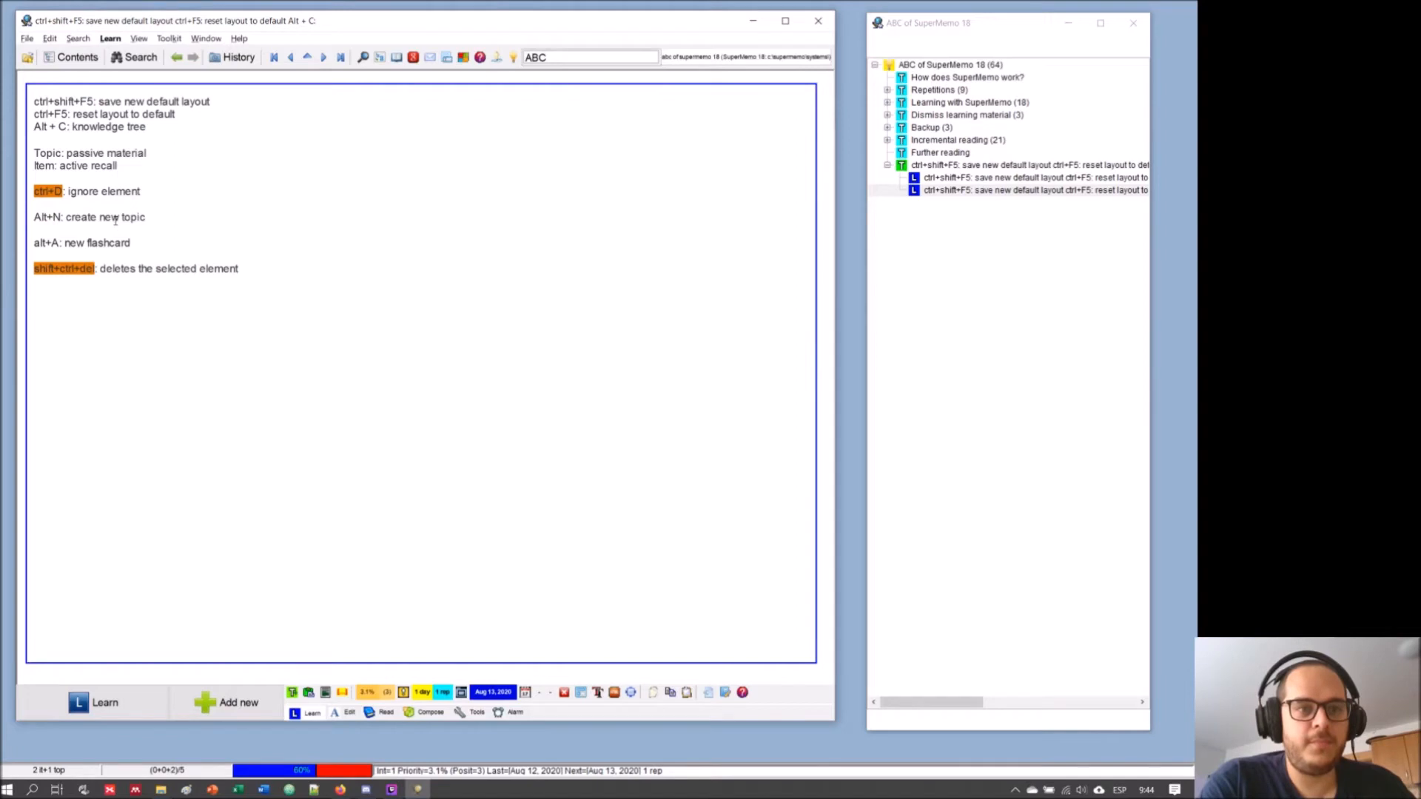
{"action": "type", "text": "q"}
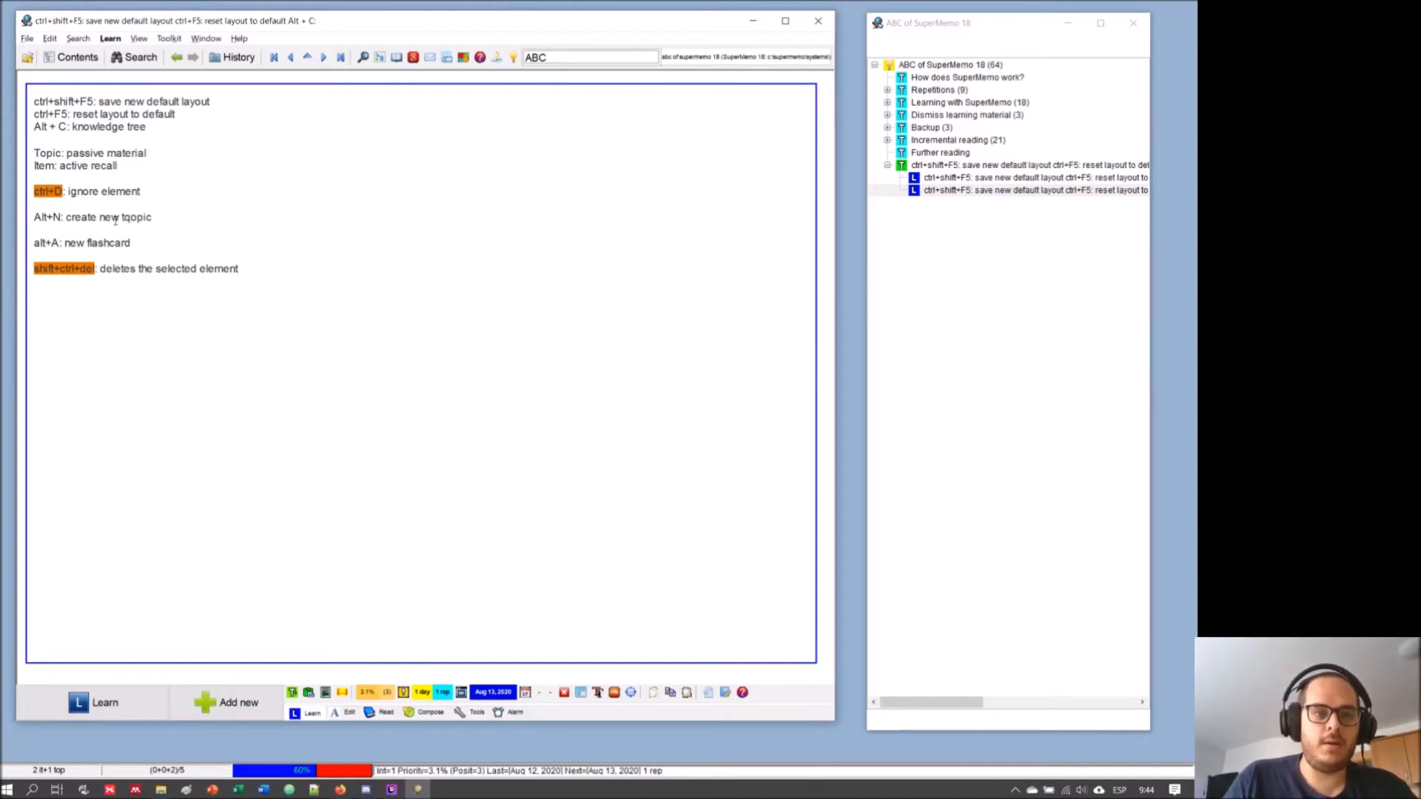
{"action": "key", "text": "BackSpace"}
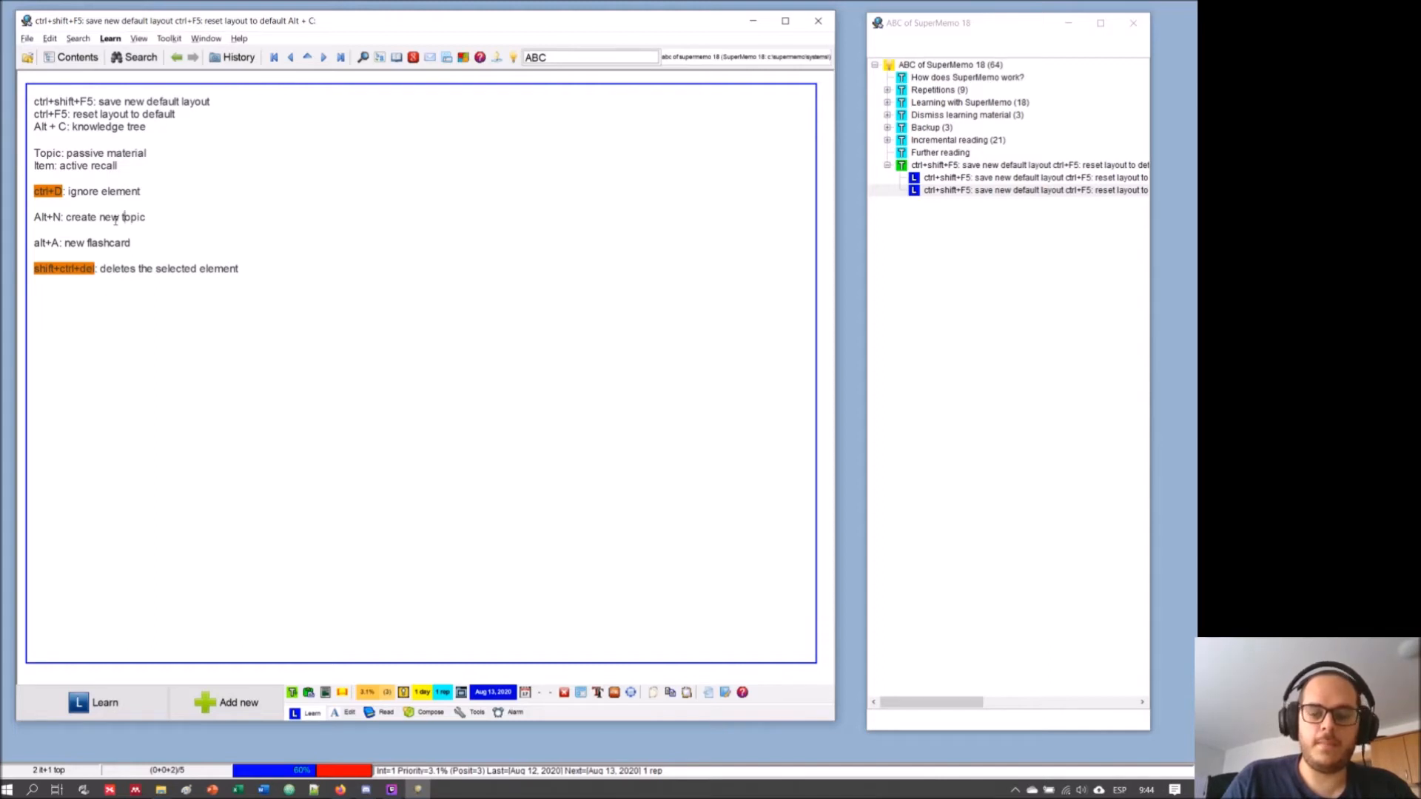
- Open the new ctrl+D cloze item and delete all text before its [...] gap, confirming the deletion
{"action": "key", "text": "alt+Left"}
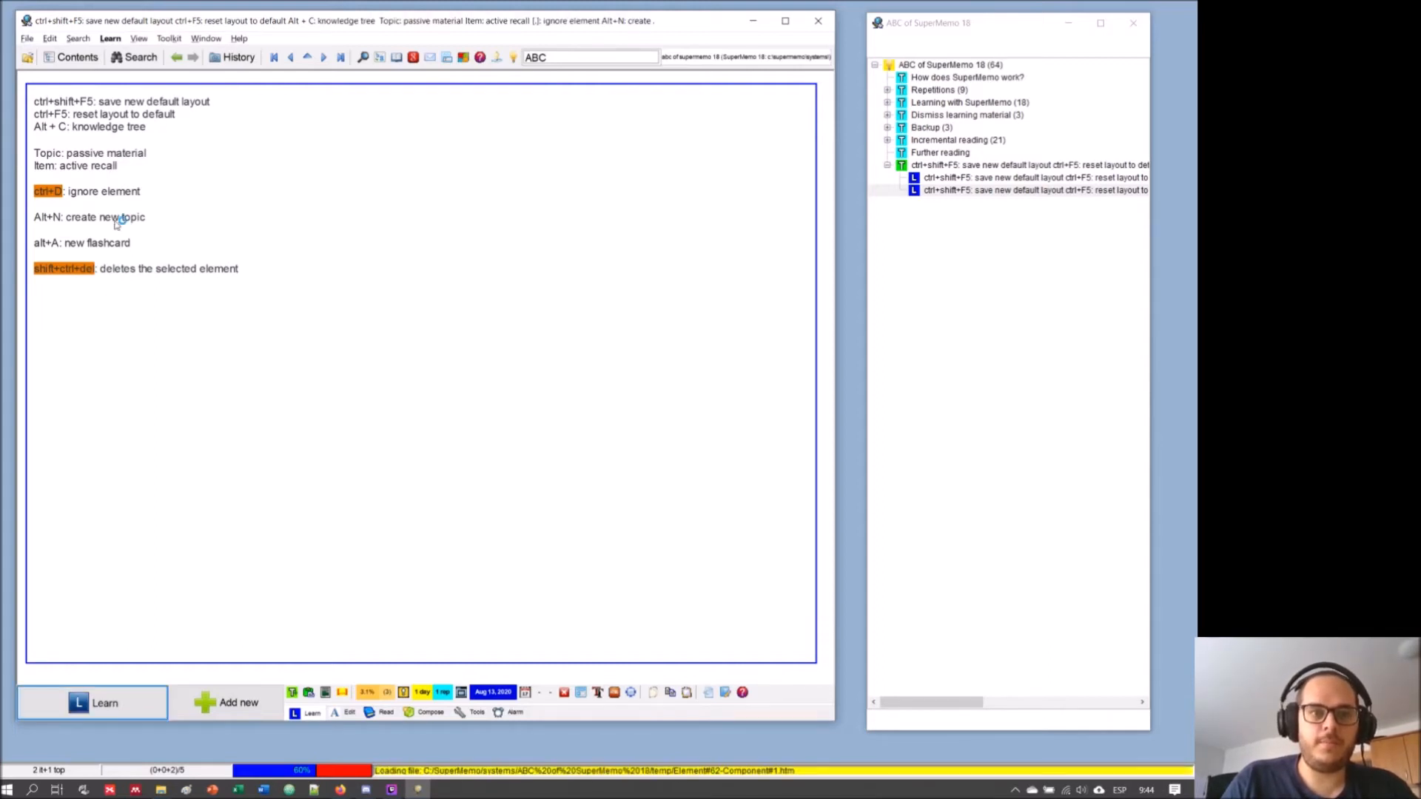
{"action": "key", "text": "q"}
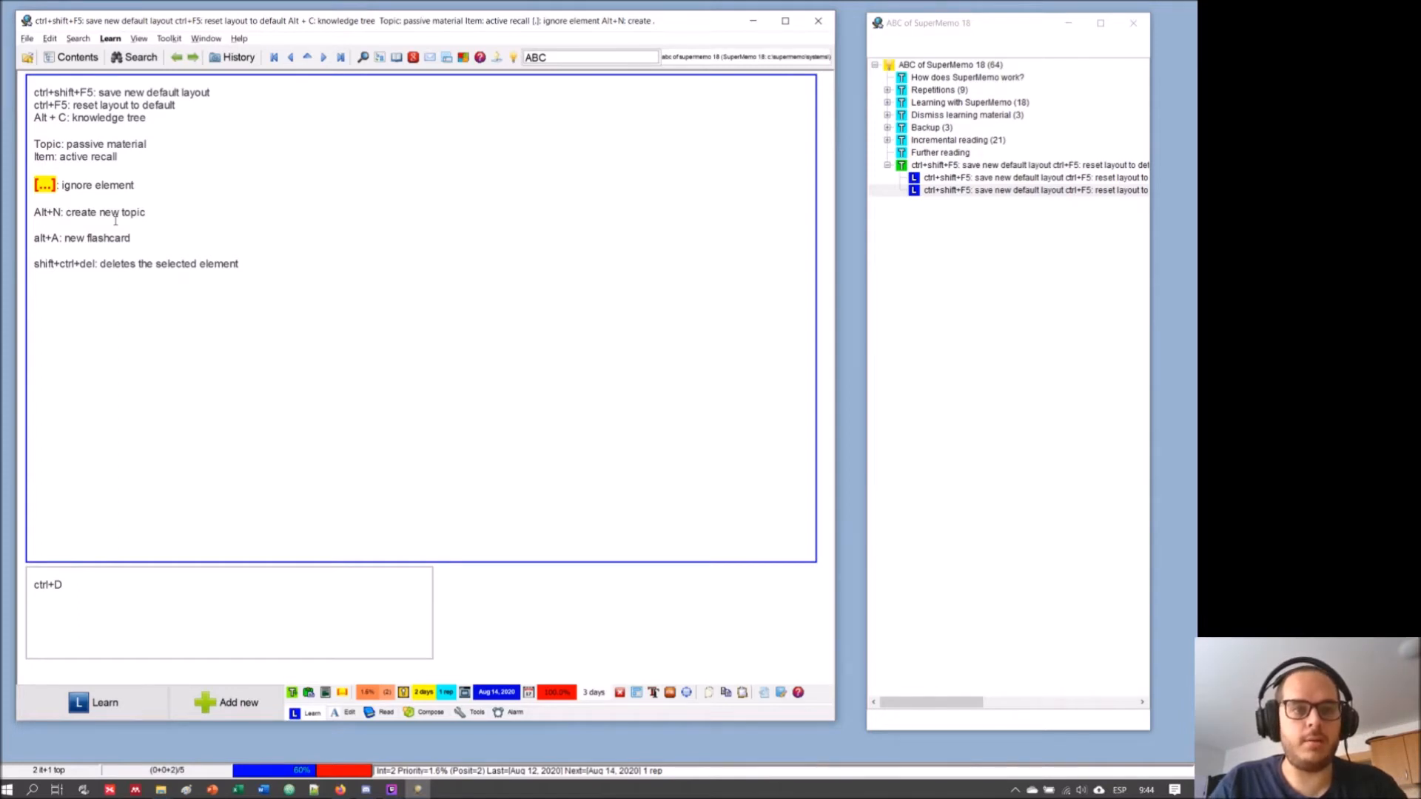
{"action": "key", "text": "alt+backslash"}
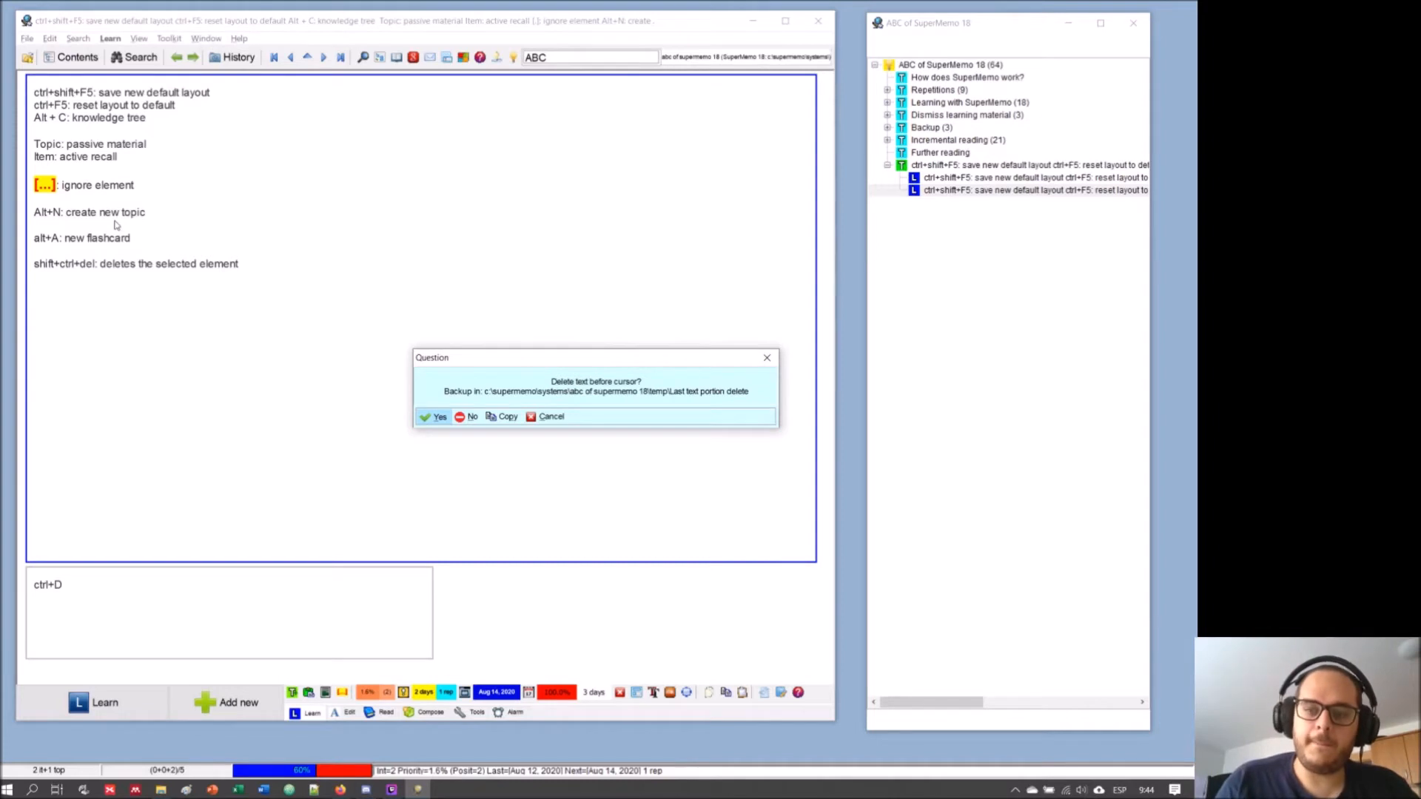
{"action": "key", "text": "Return"}
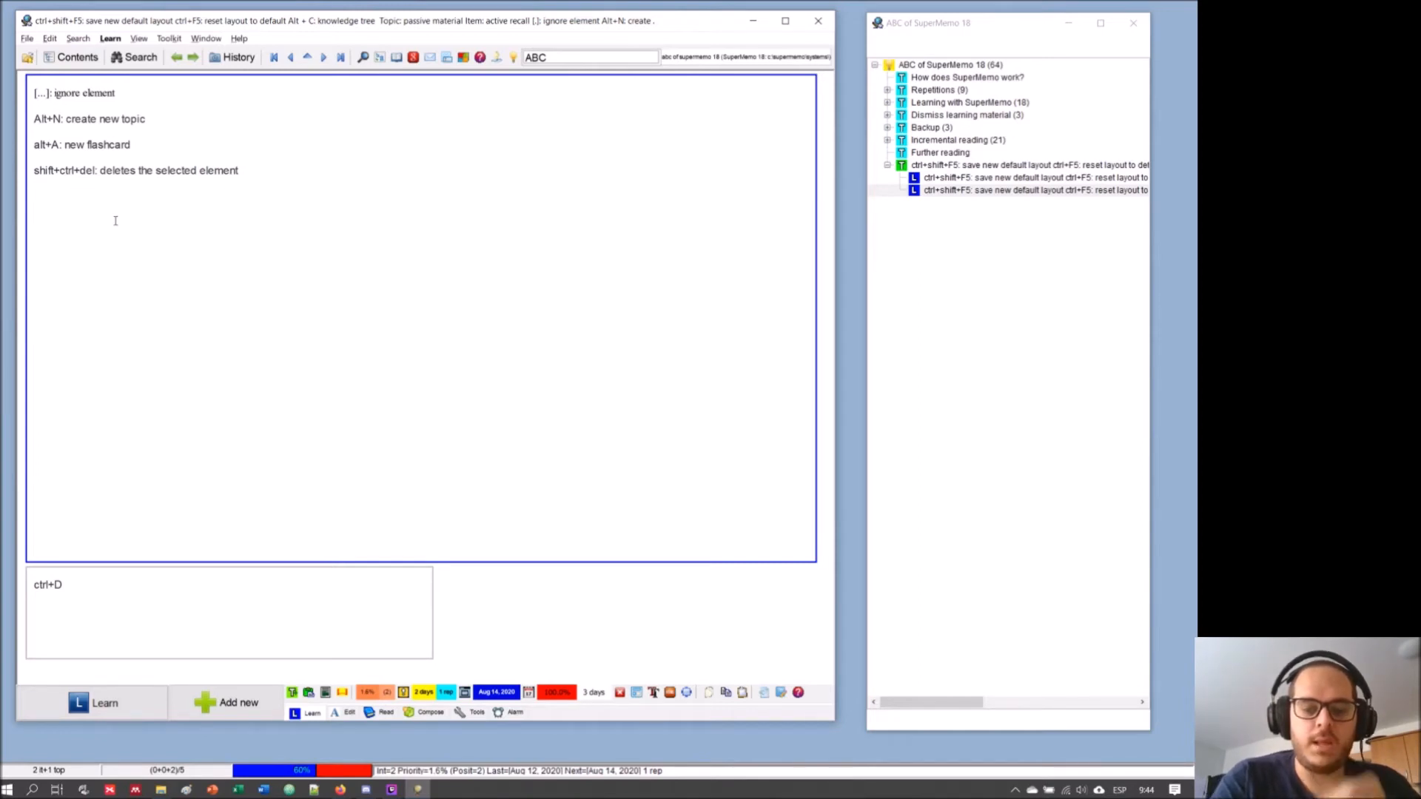
{"action": "type", "text": "n"}
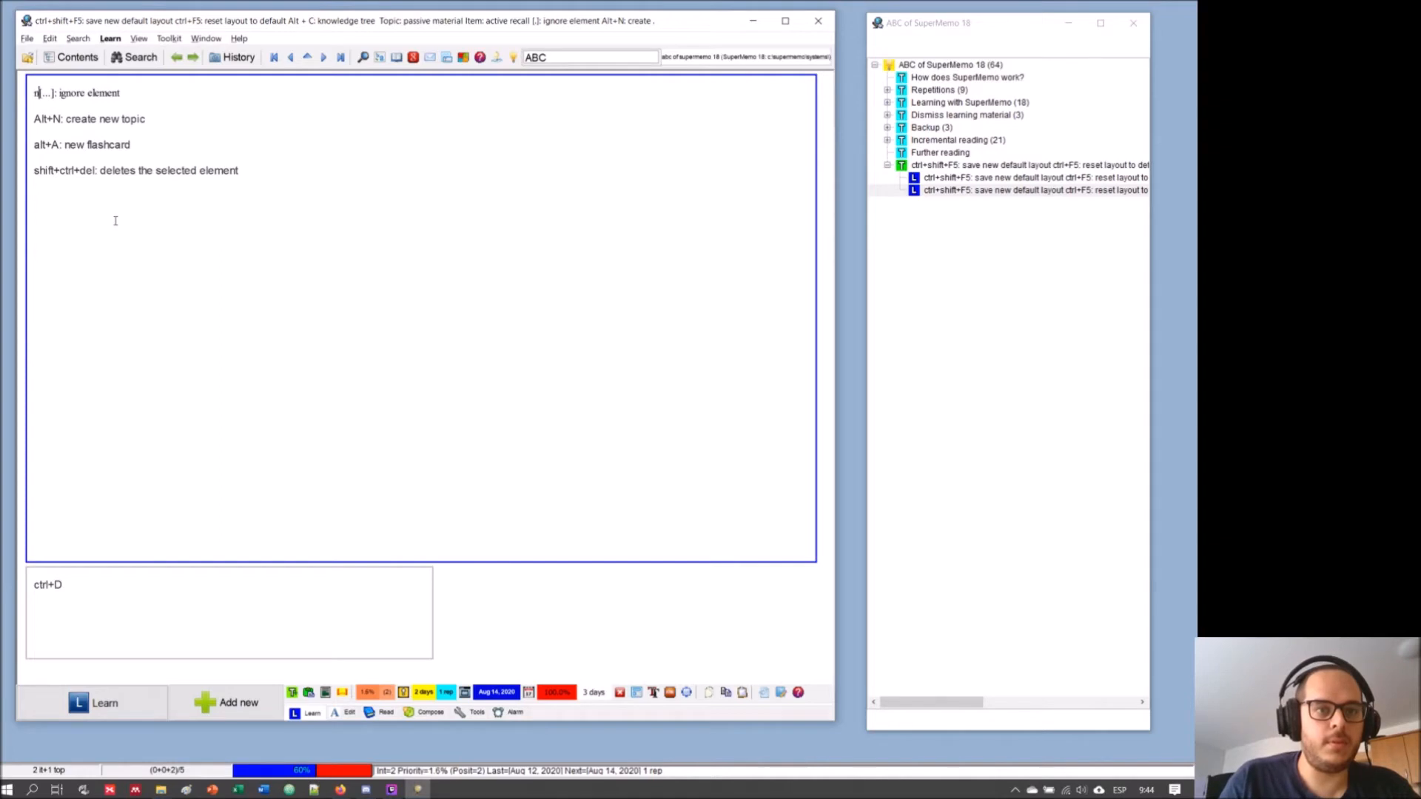
{"action": "key", "text": "BackSpace"}
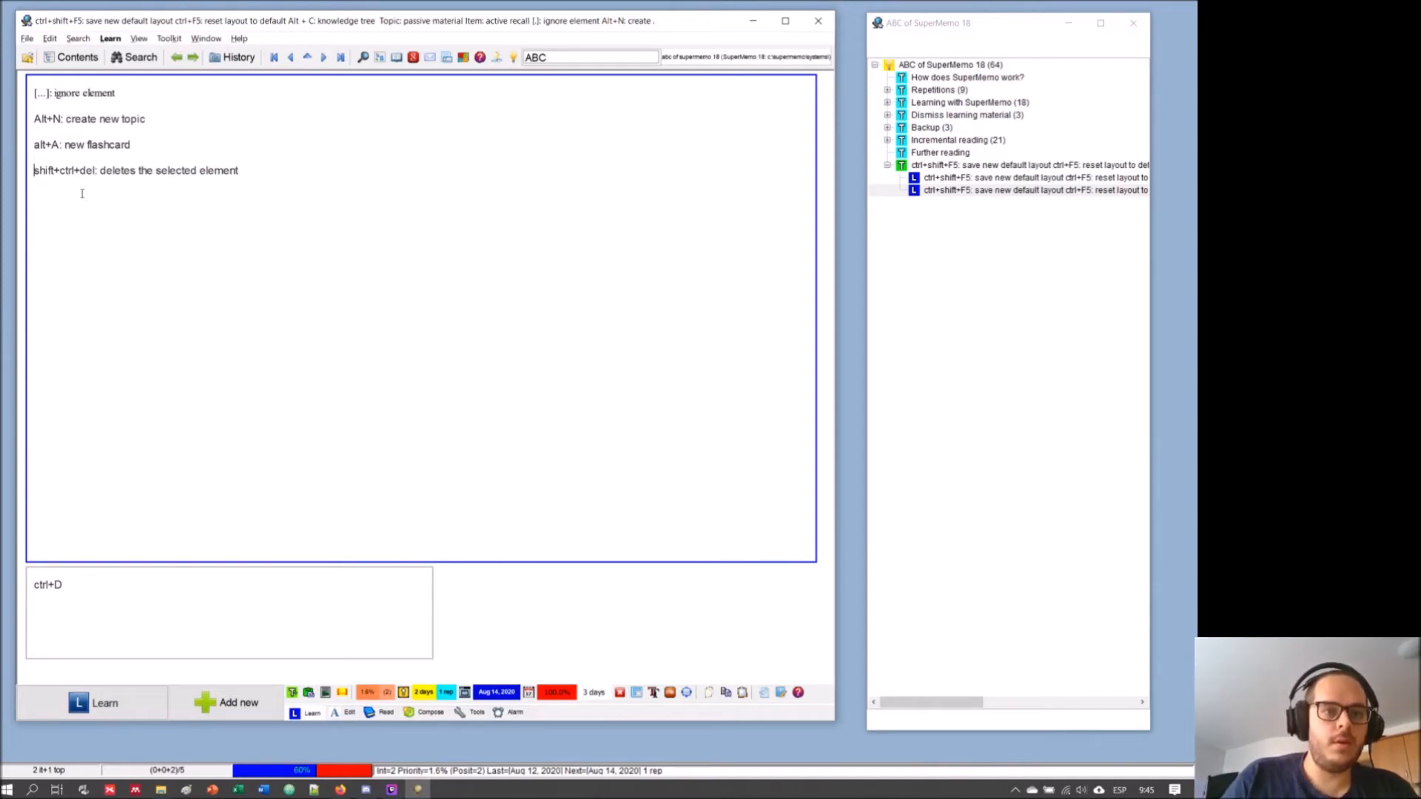
{"action": "right_click", "coordinate": [36, 171]}
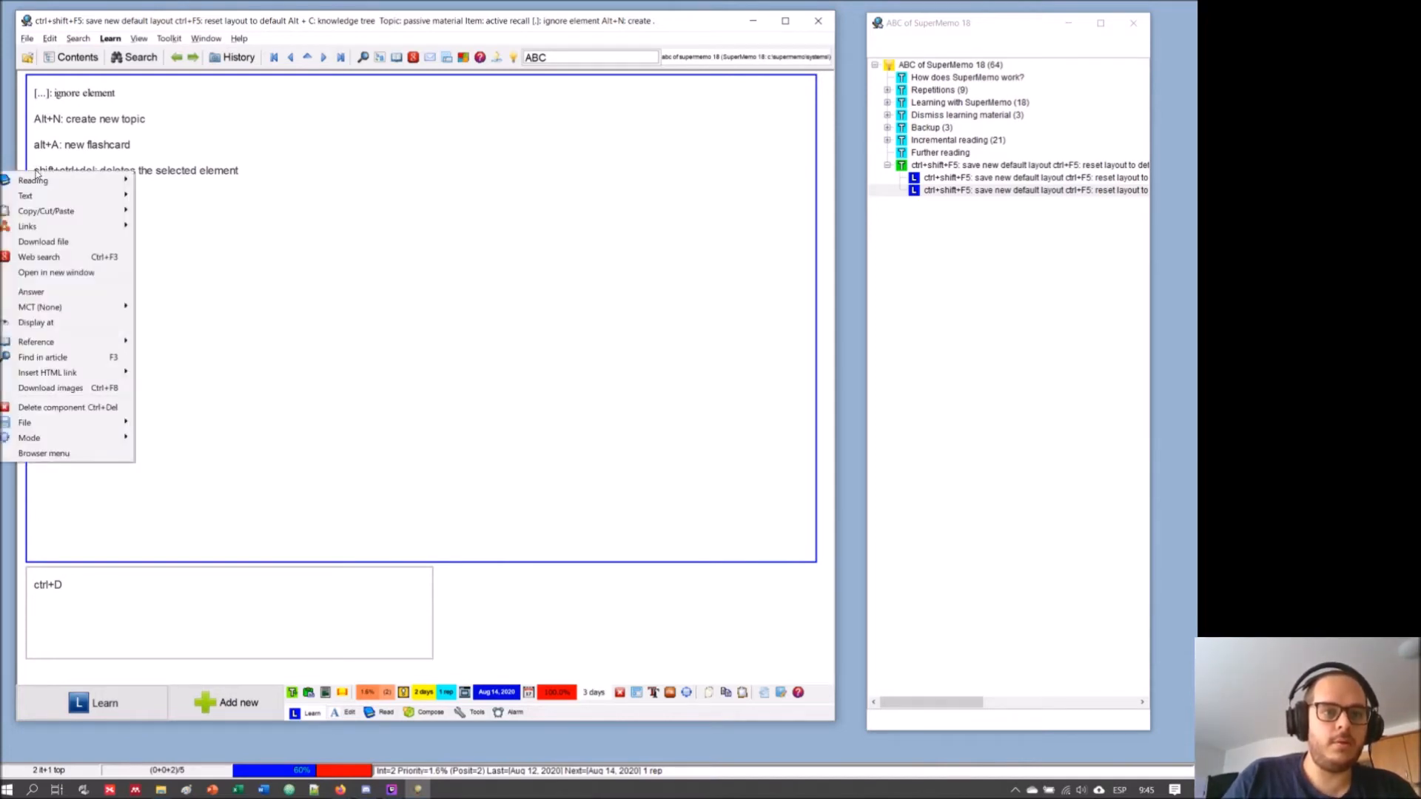
{"action": "left_click", "coordinate": [314, 191]}
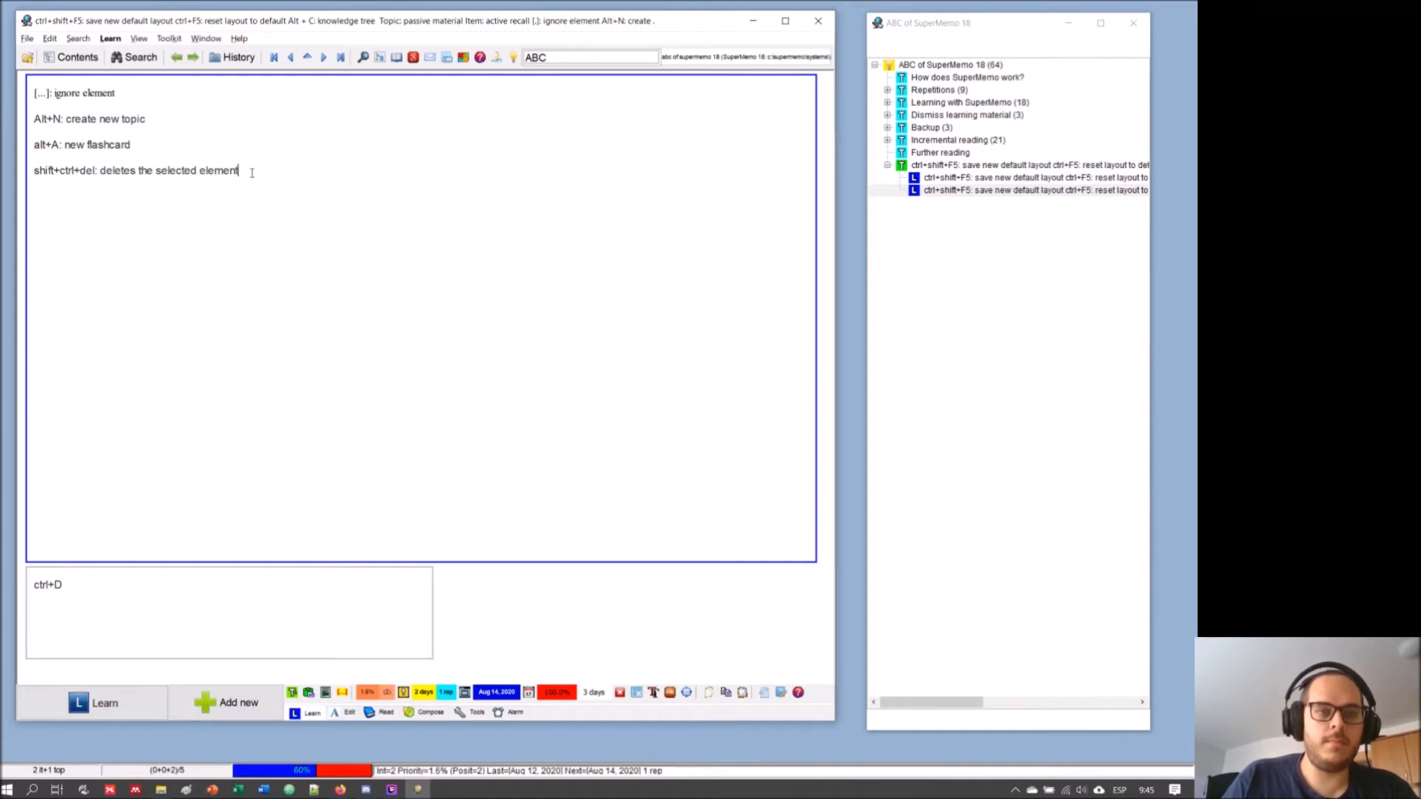
- Go back to the parent notes topic to view it, and return to the ctrl+D cloze item
{"action": "key", "text": "alt+Left"}
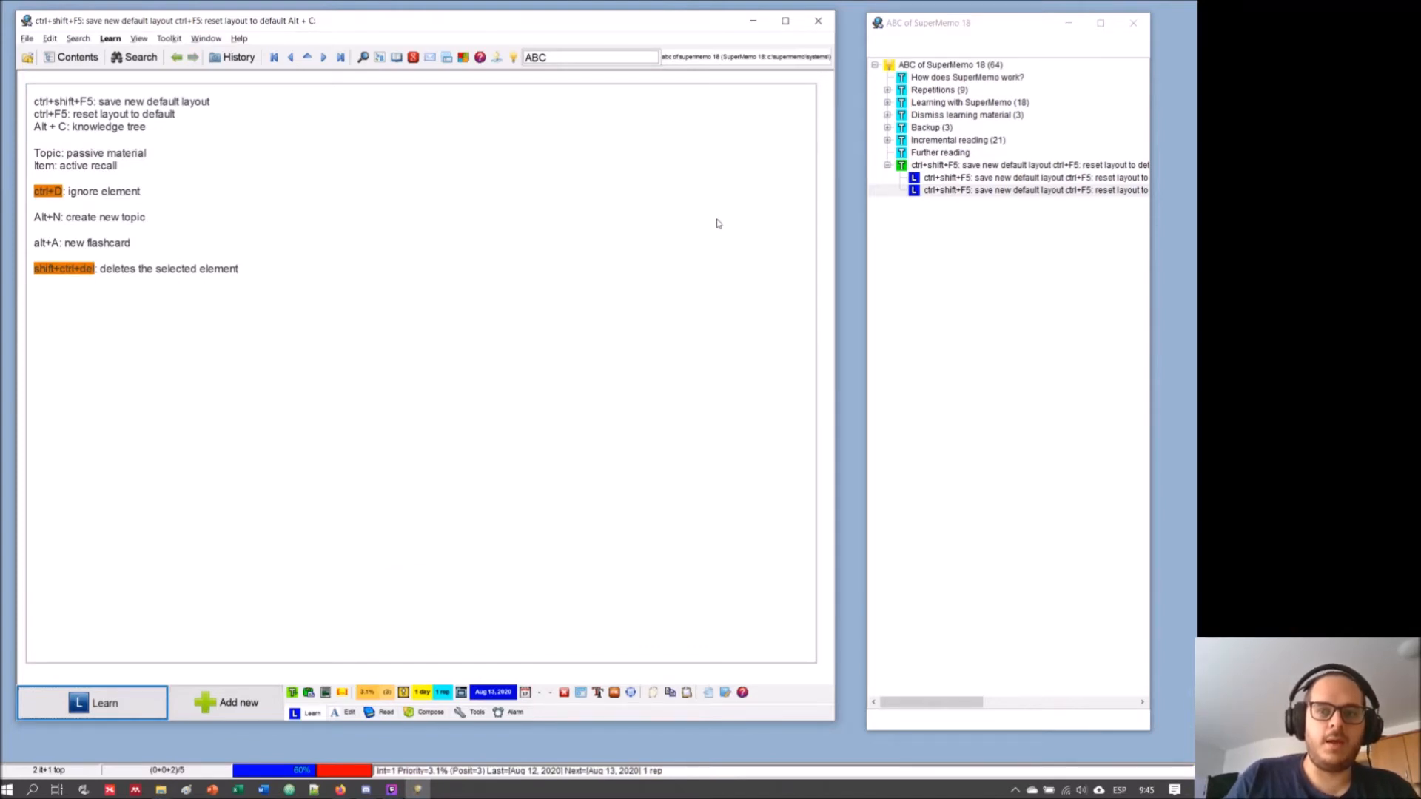
{"action": "left_click", "coordinate": [478, 226]}
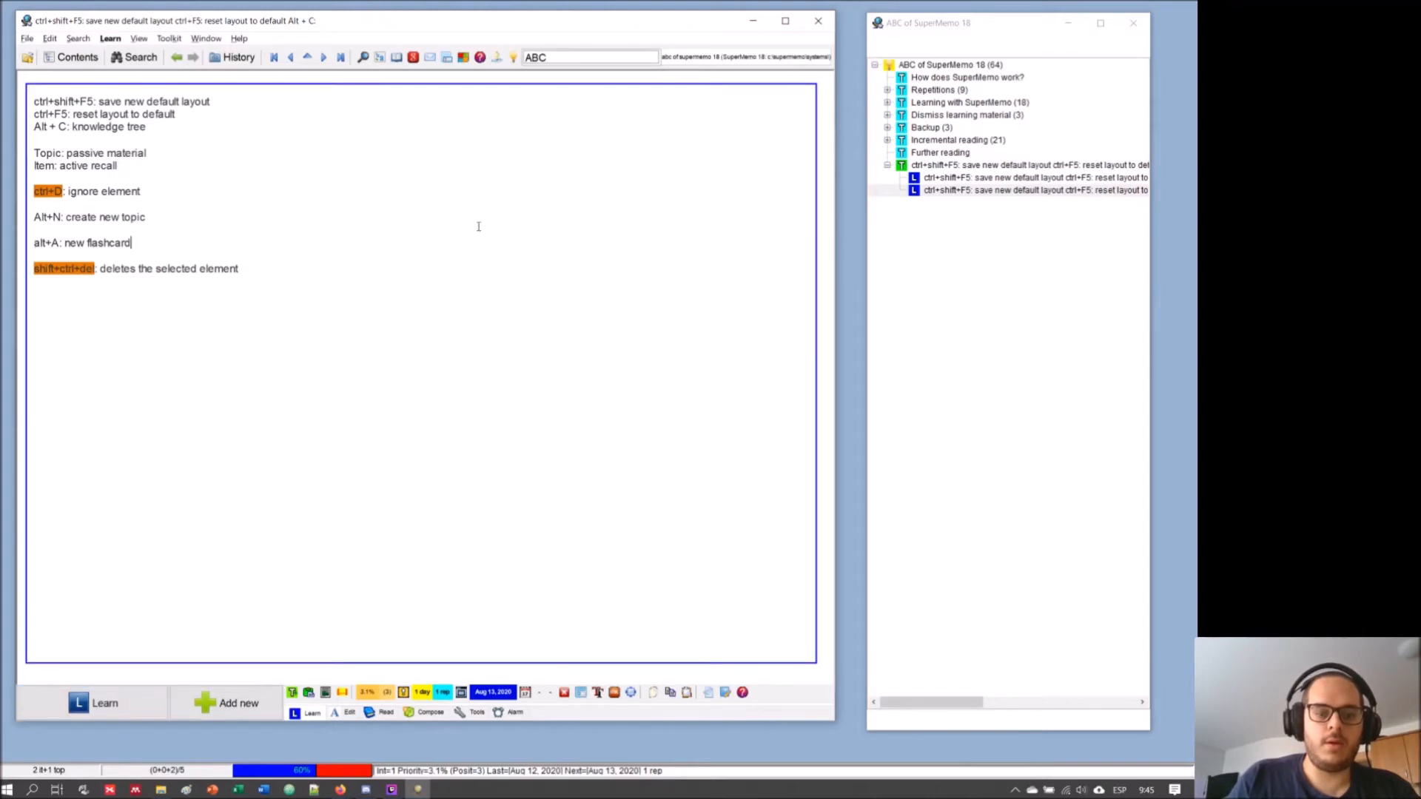
{"action": "key", "text": "ctrl+l"}
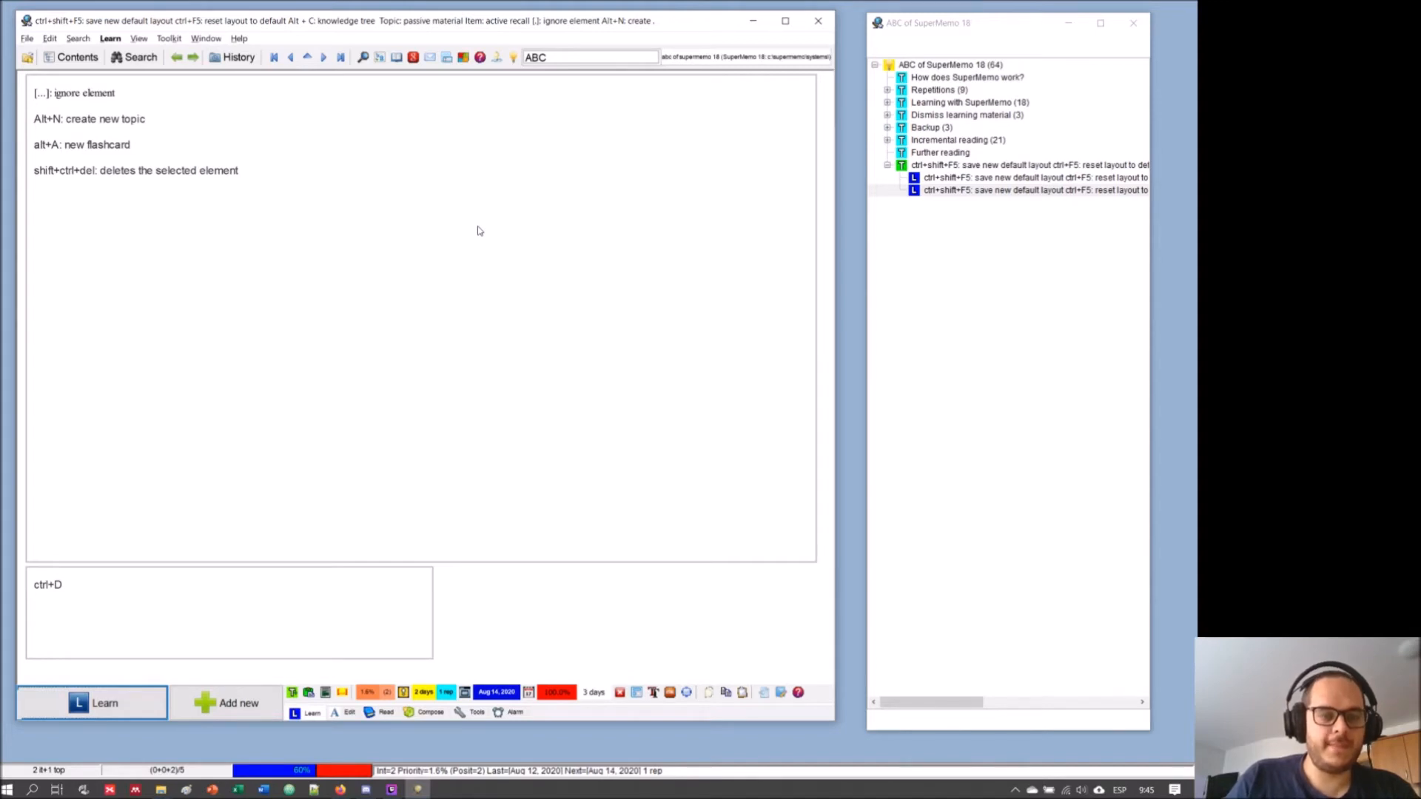
- Delete all text after "ignore element" in the ctrl+D cloze item, confirming the deletion
{"action": "left_click", "coordinate": [479, 228]}
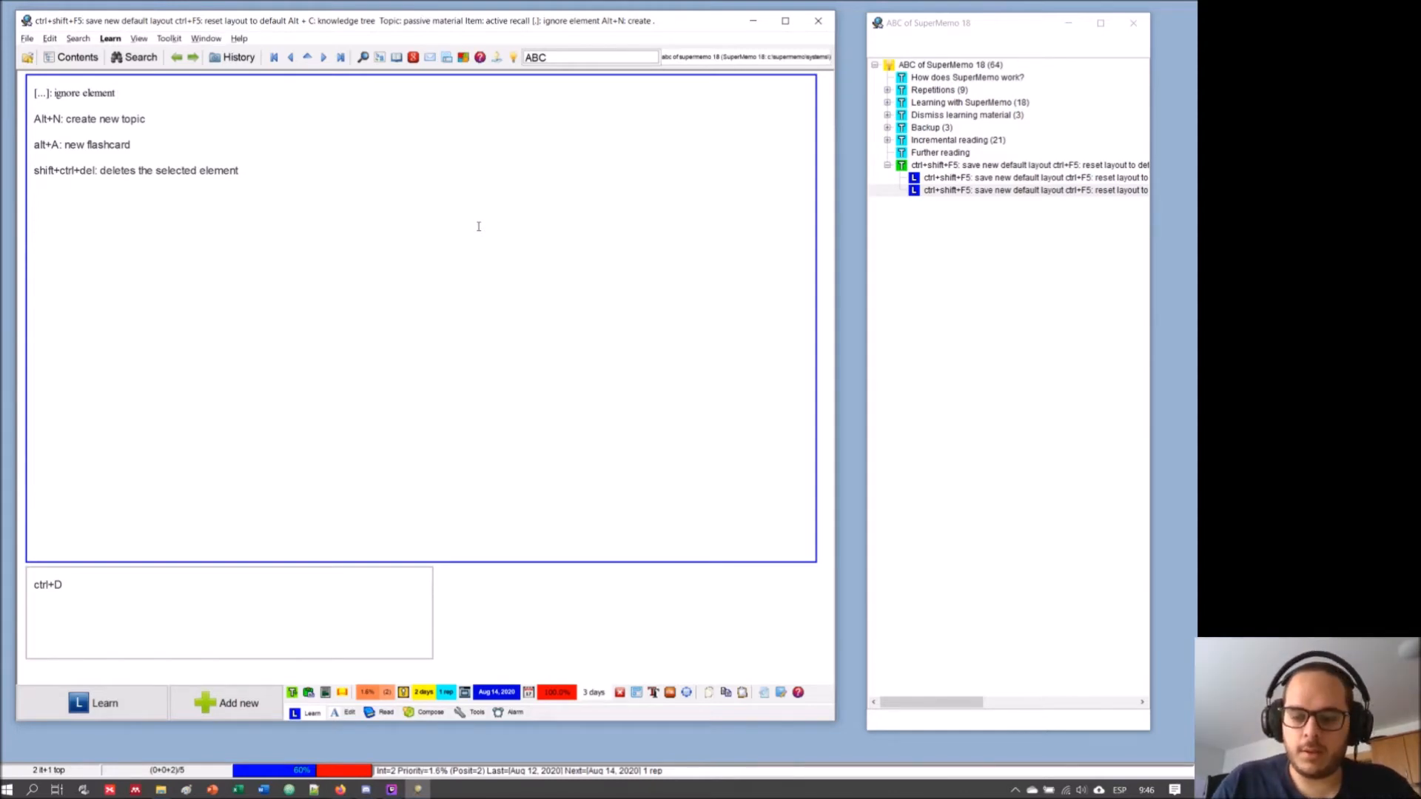
{"action": "key", "text": "alt+Delete"}
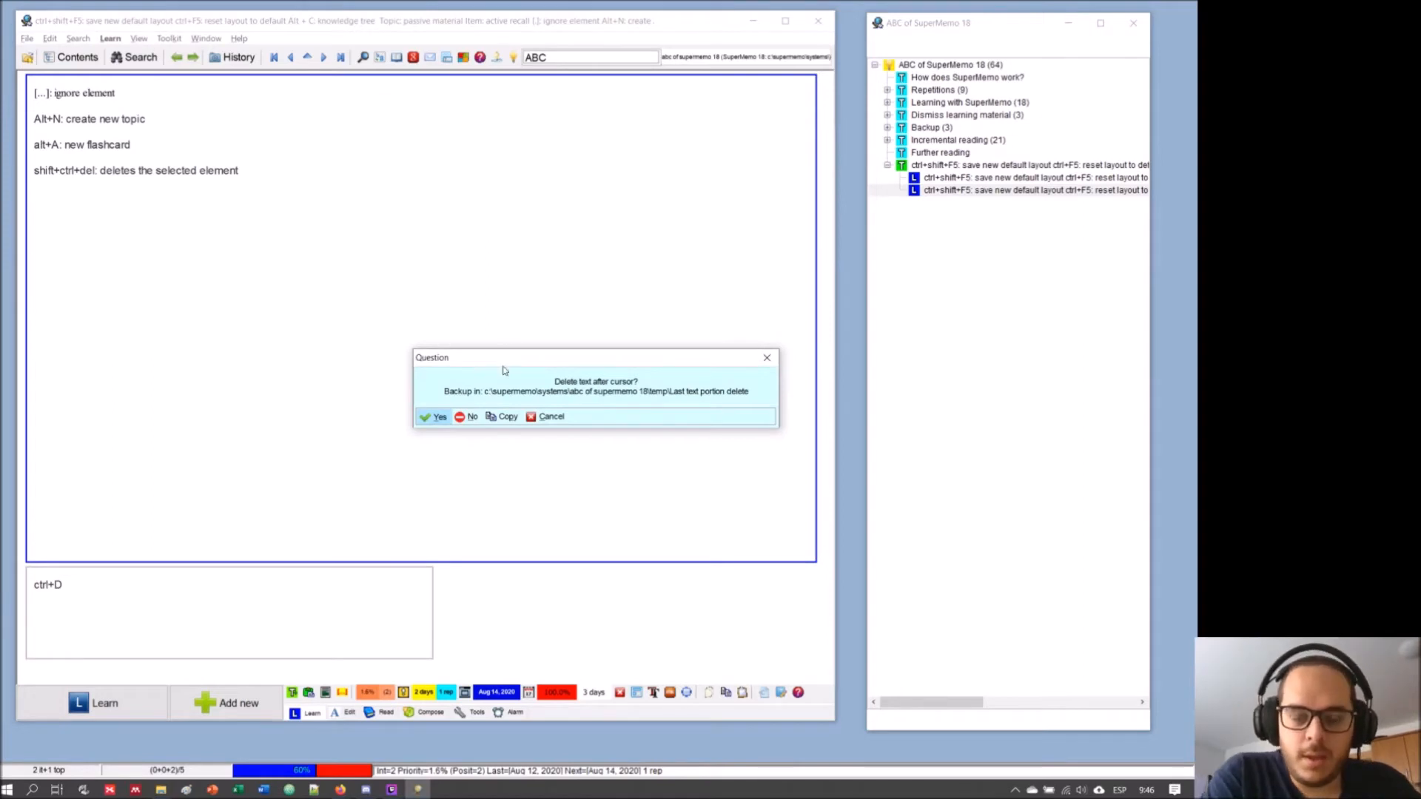
{"action": "left_click", "coordinate": [437, 416]}
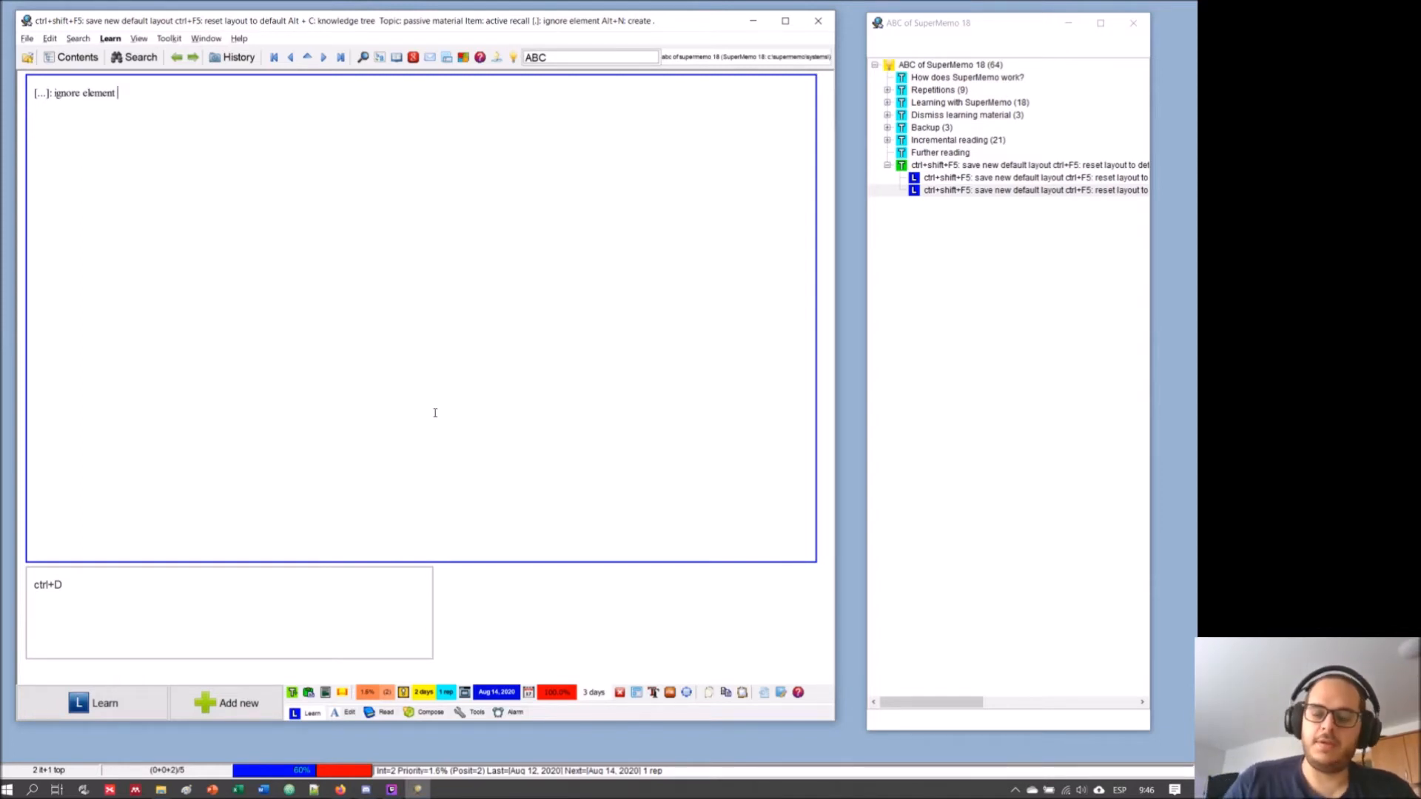
{"action": "key", "text": "Escape"}
- Return to the parent notes topic and add the line "alt+Z: create cloze (text selected)" below the last note
{"action": "key", "text": "alt+Left"}
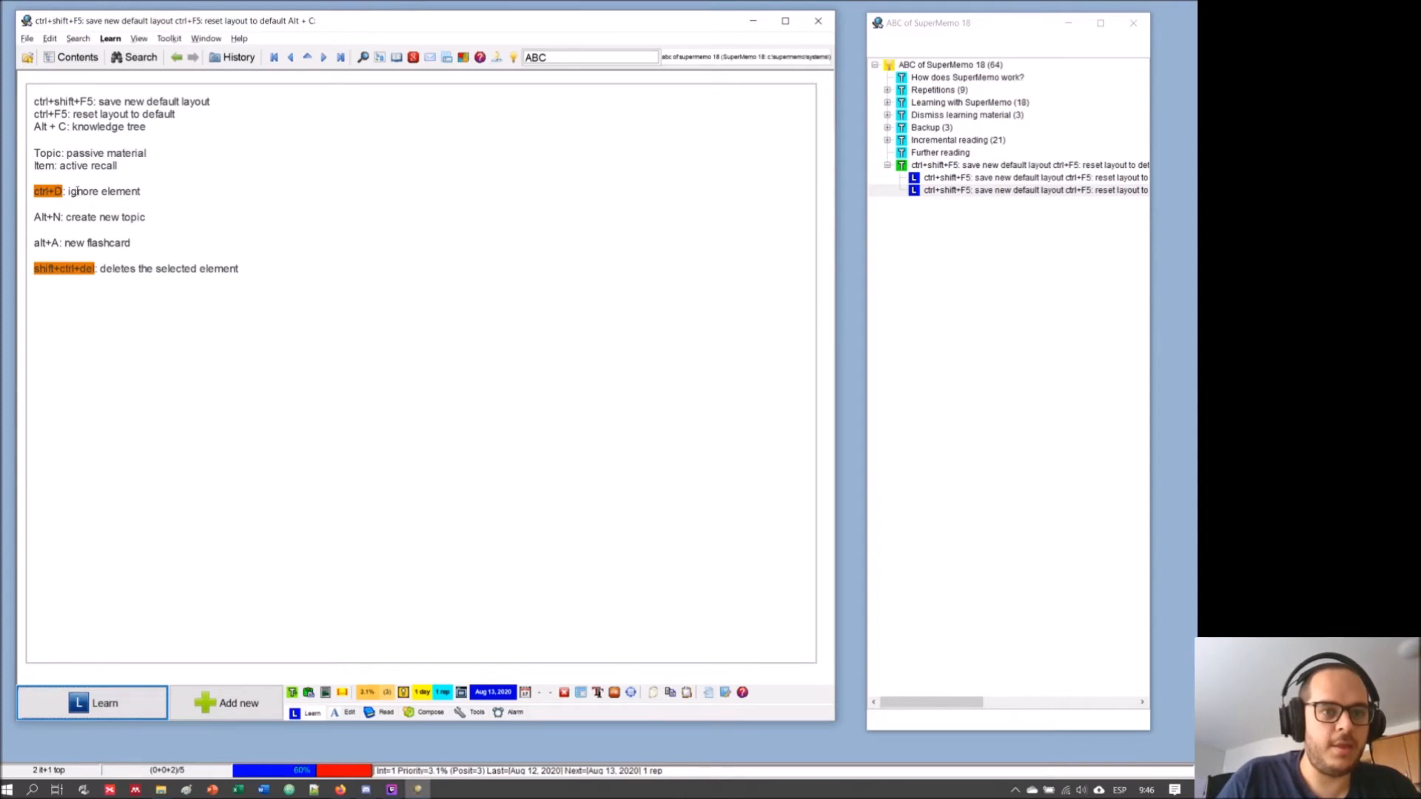
{"action": "left_click", "coordinate": [253, 270]}
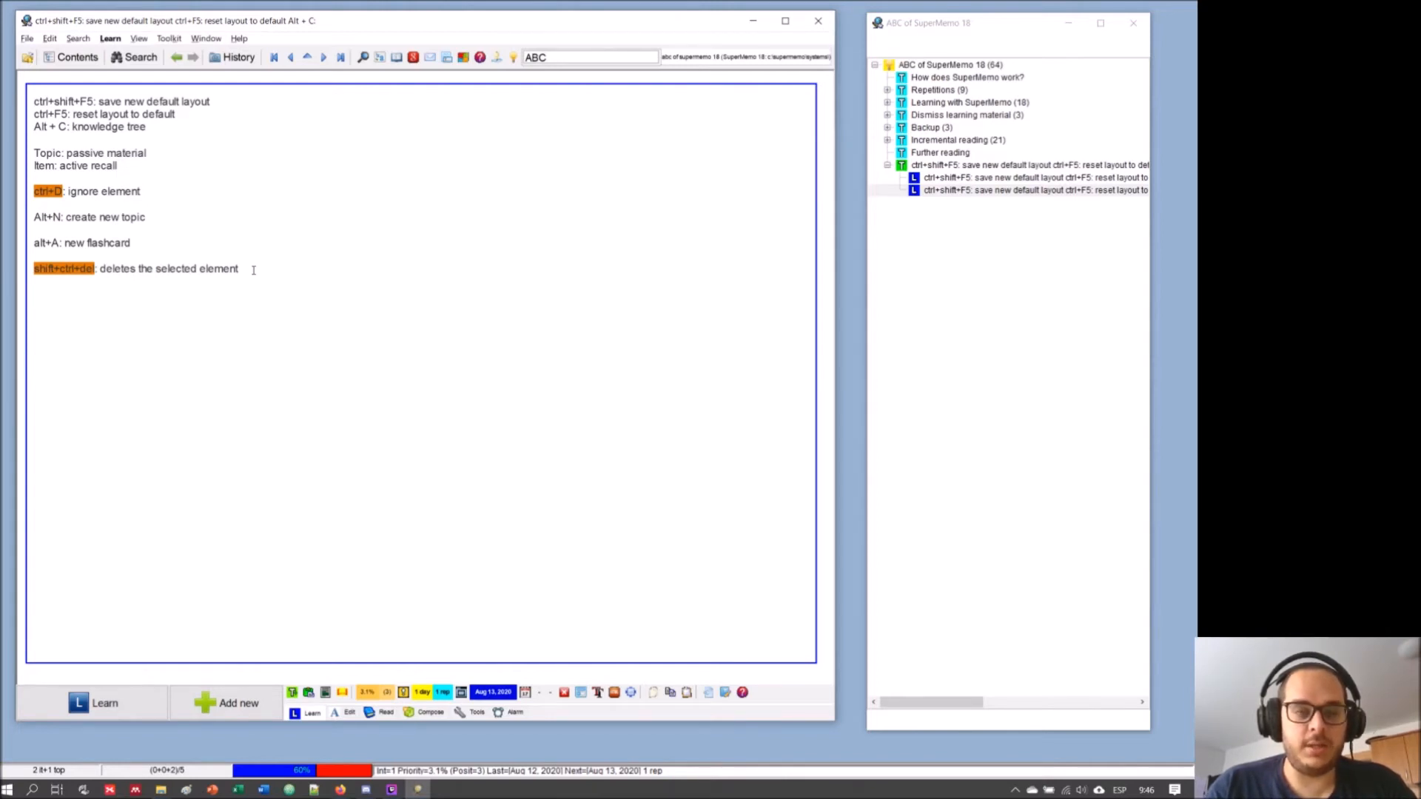
{"action": "type", "text": "alt+Z: "}
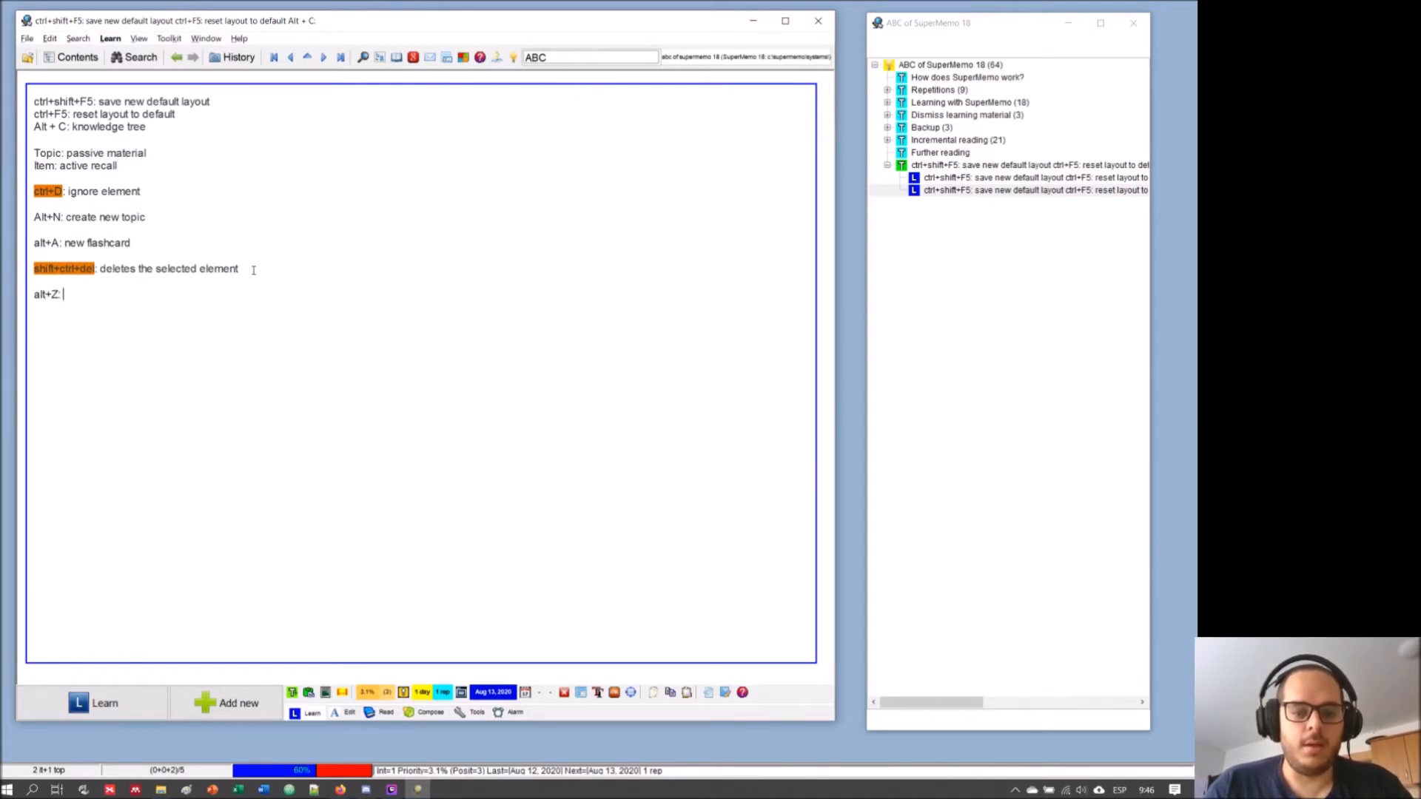
{"action": "type", "text": "create cloze"}
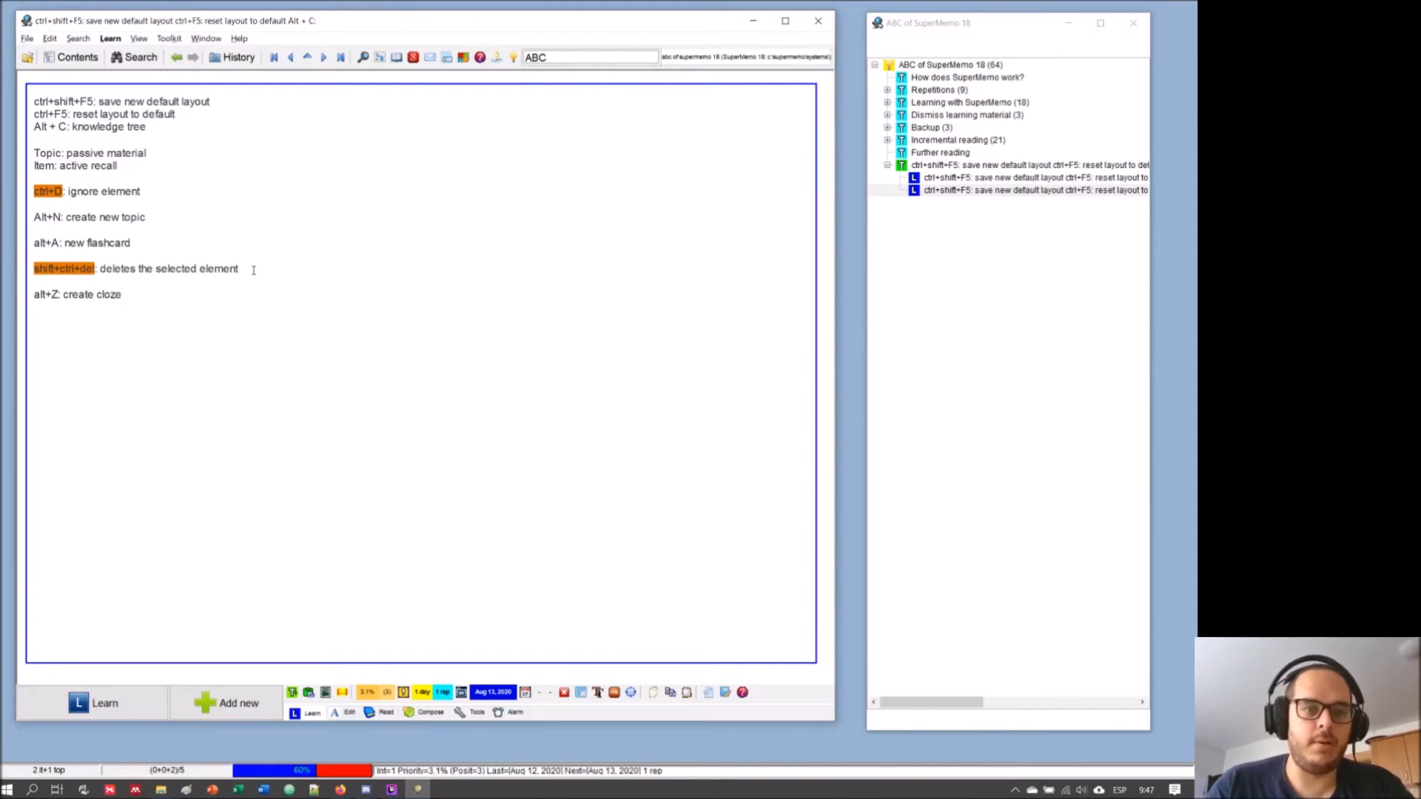
{"action": "type", "text": "(t"}
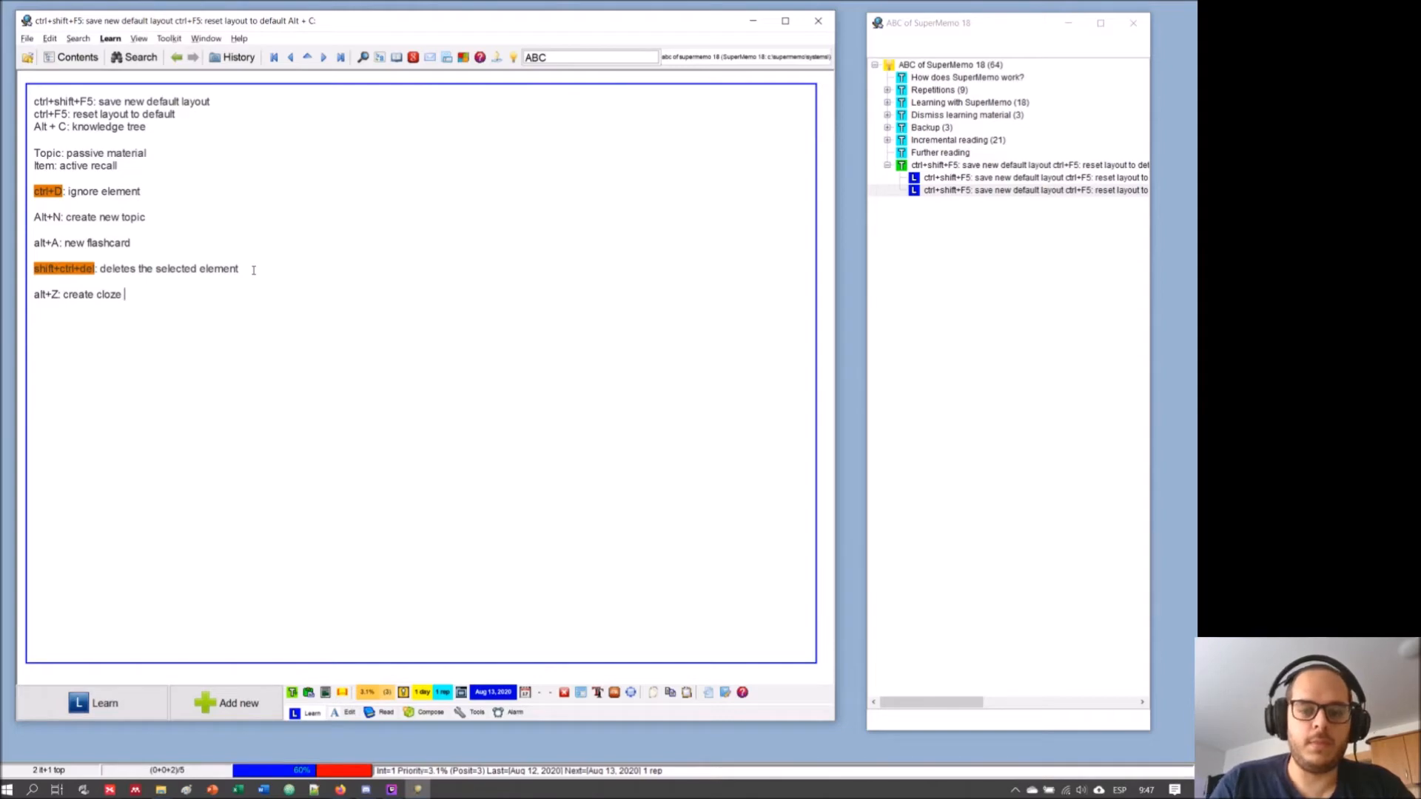
{"action": "type", "text": "ext"}
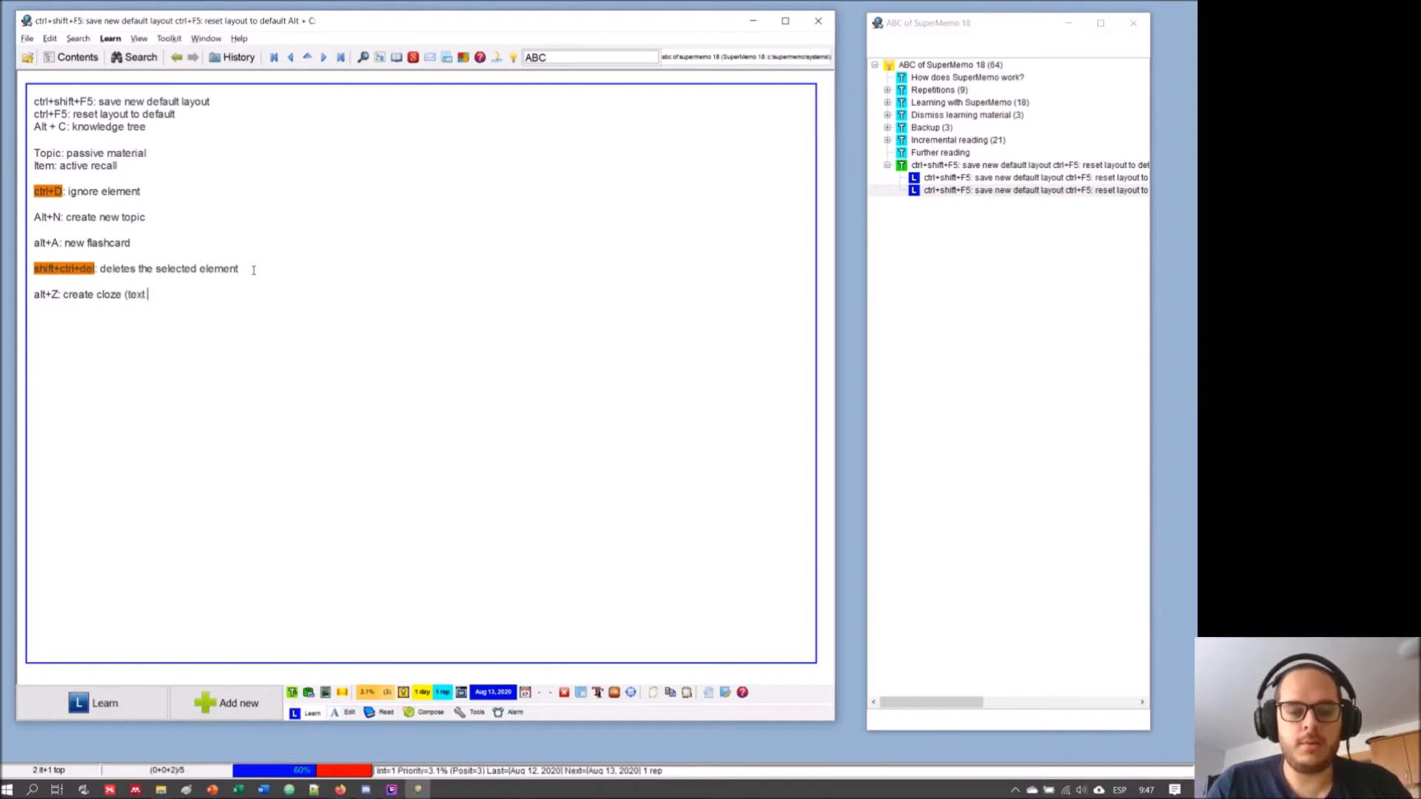
{"action": "type", "text": " selected)"}
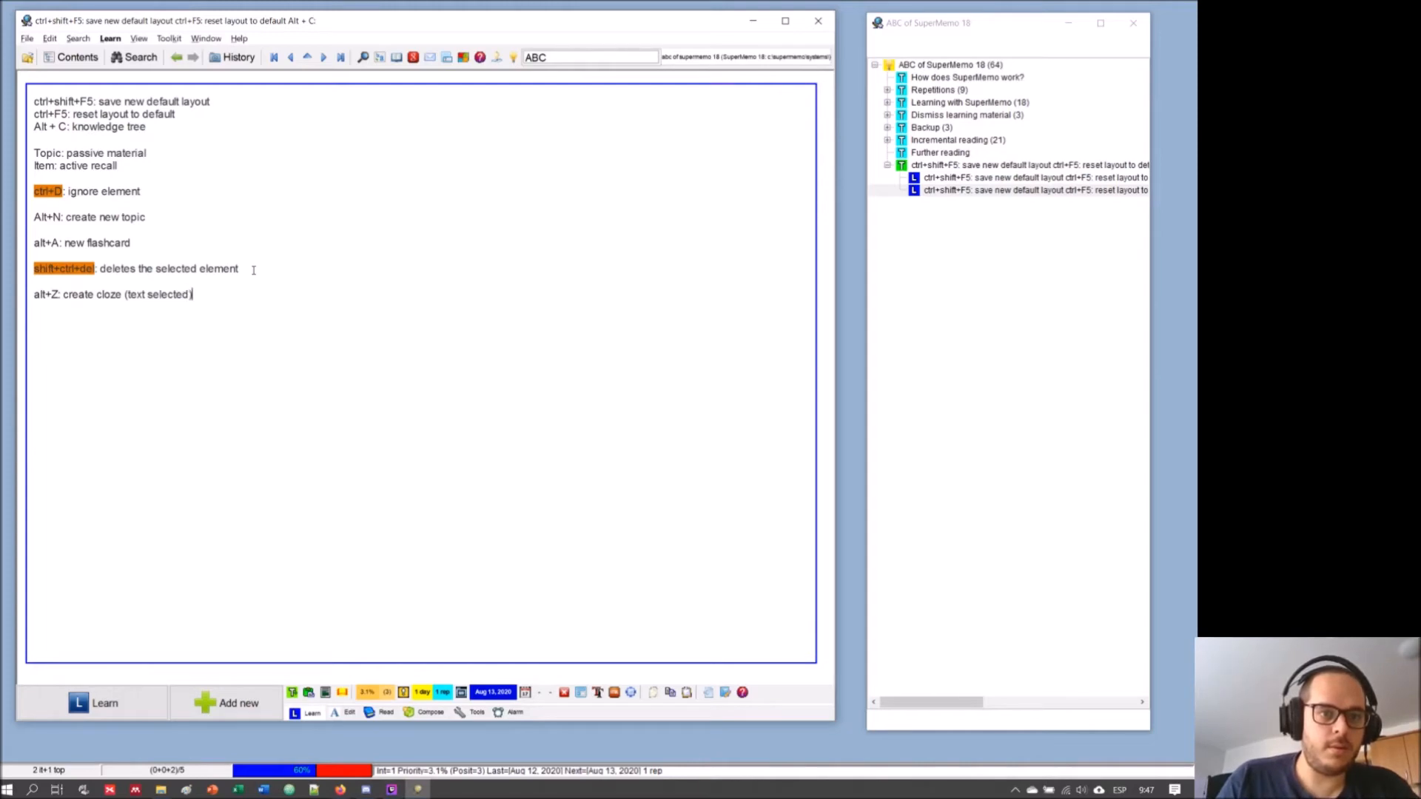
- Start a new note line reading "alt+left:" below the alt+Z note, separated by a blank line
{"action": "key", "text": "Return"}
{"action": "key", "text": "Return"}
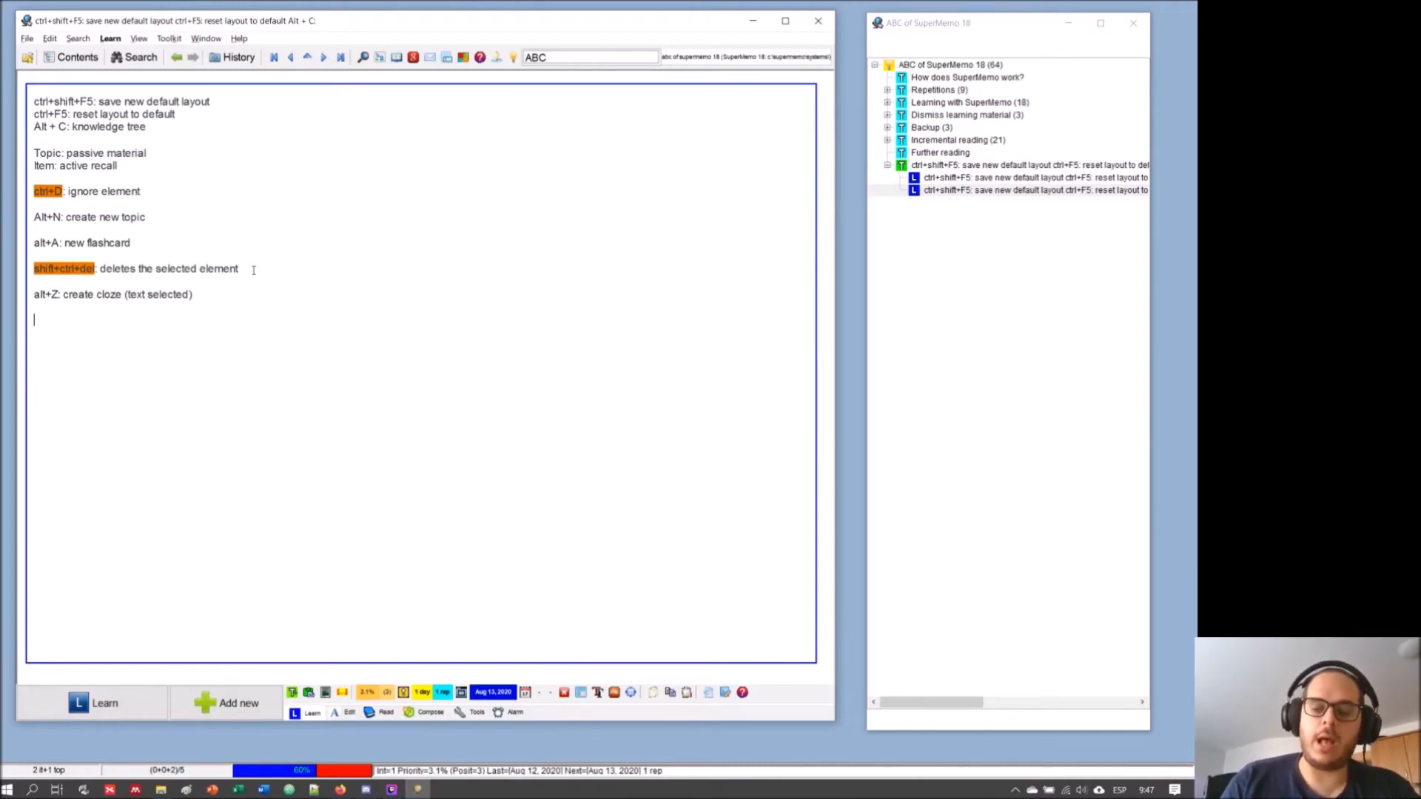
{"action": "type", "text": "alt+"}
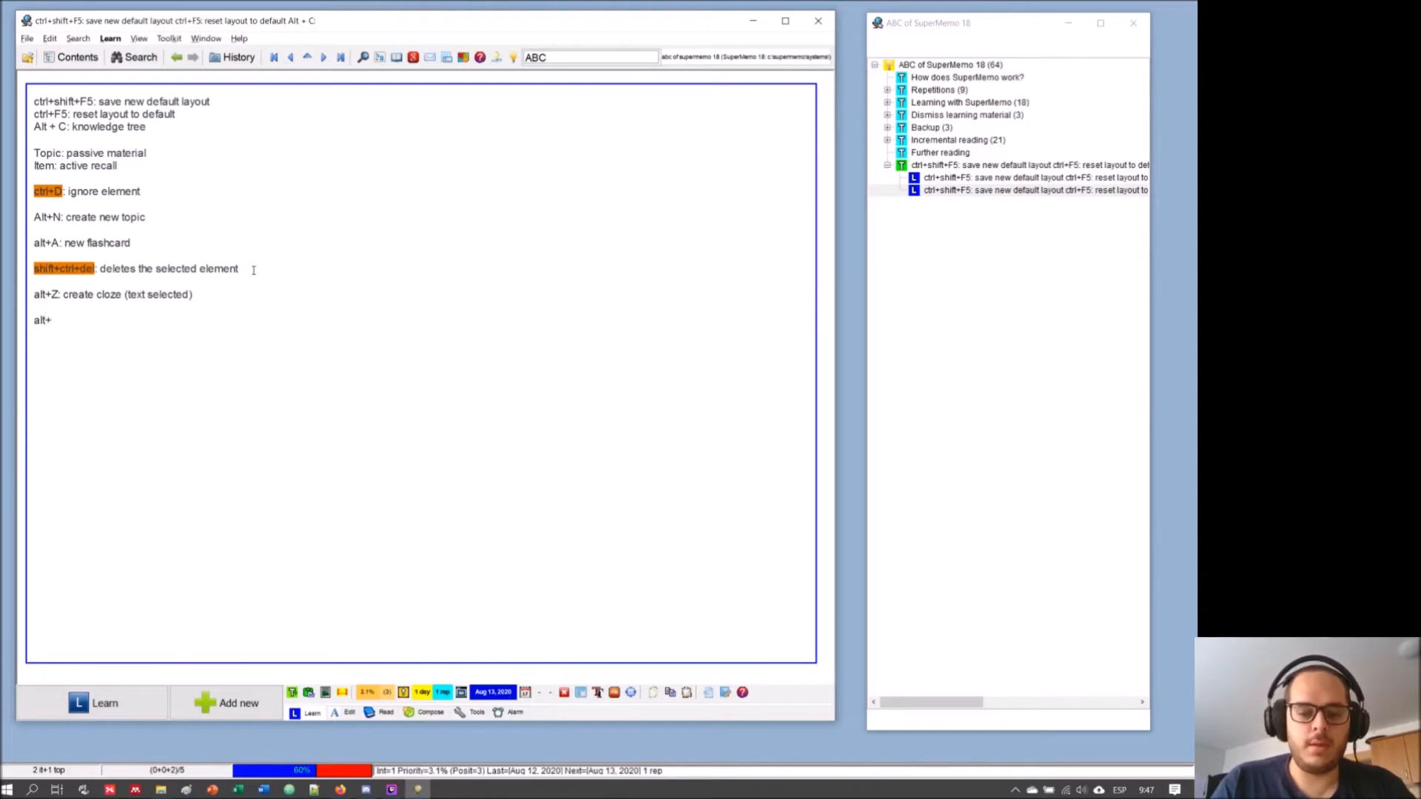
{"action": "type", "text": "left"}
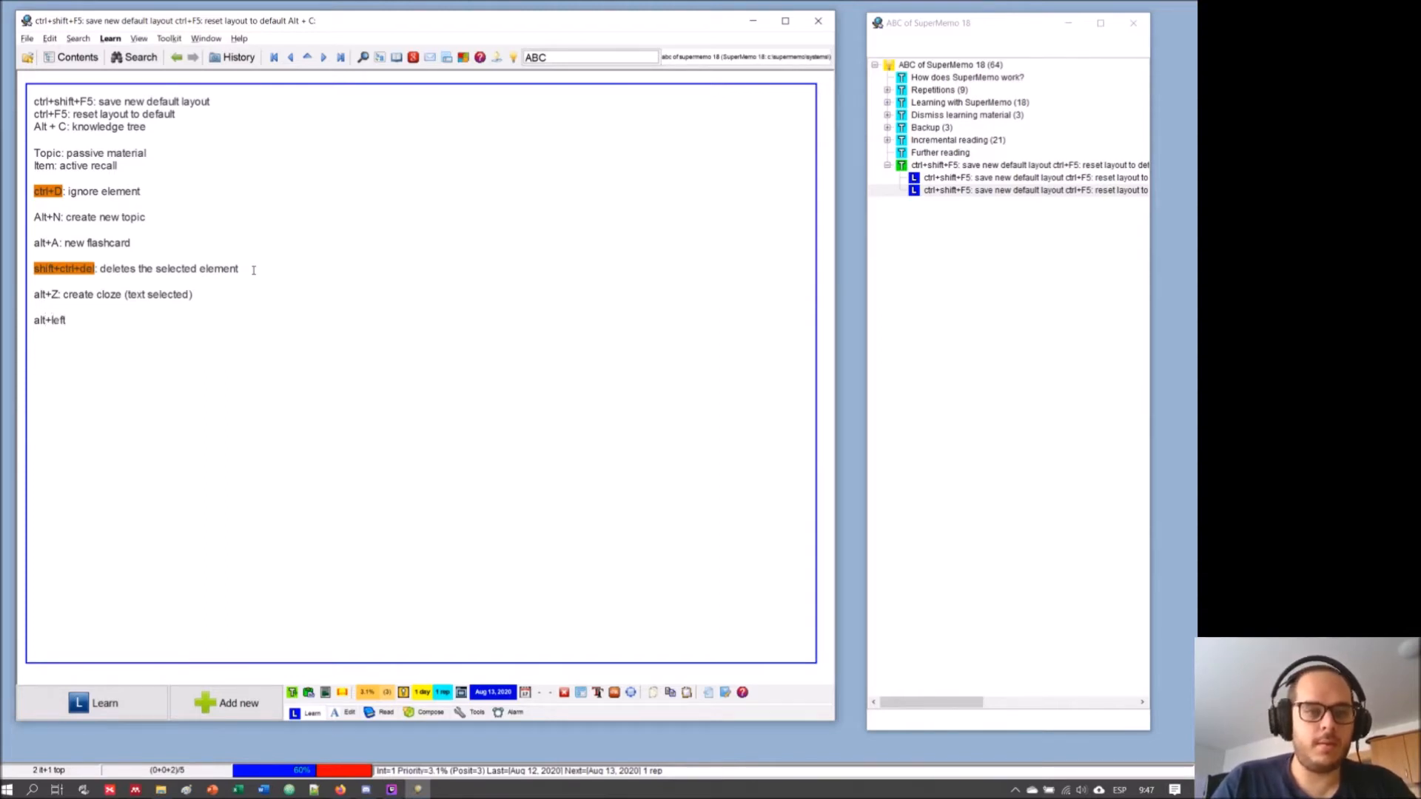
{"action": "type", "text": ":"}
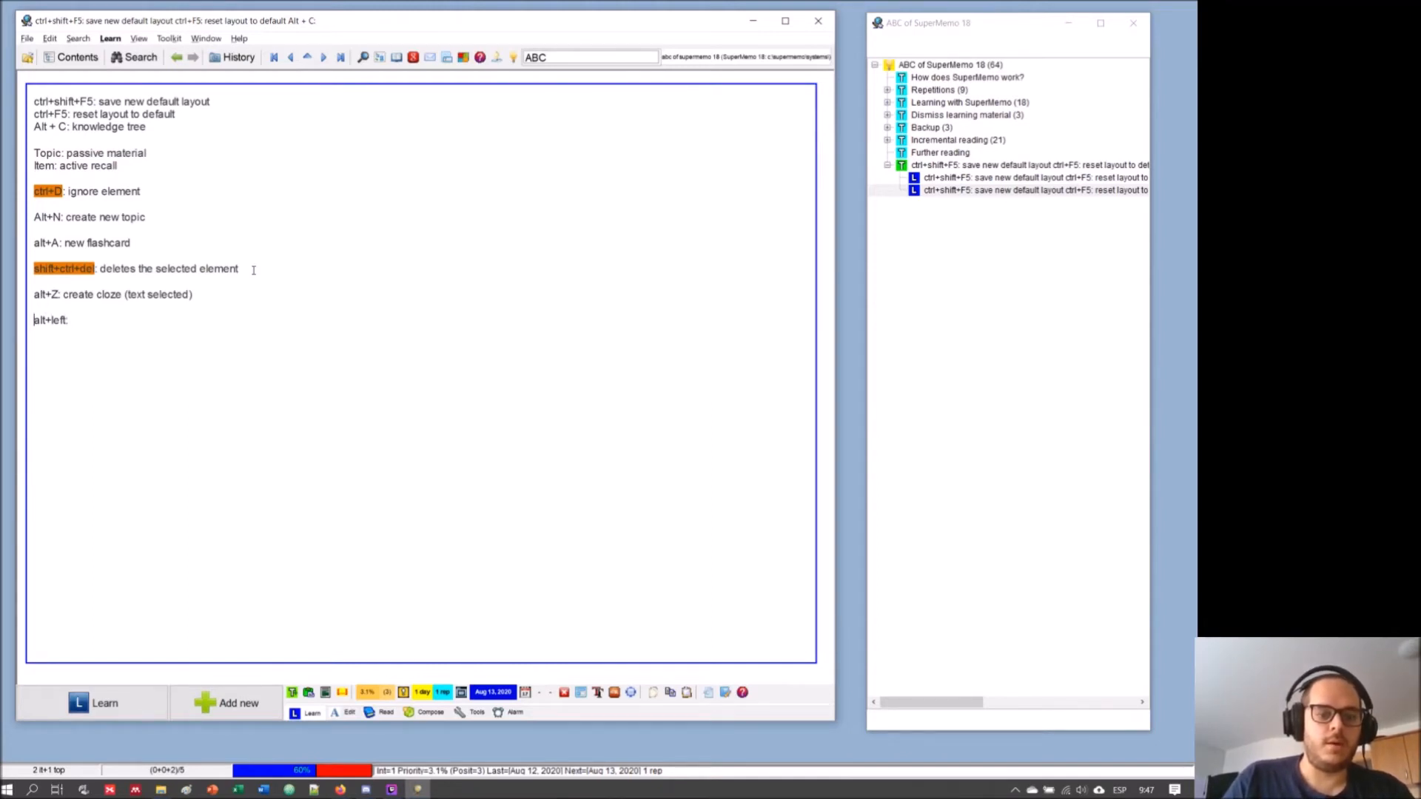
- Step back and forward through the recently visited cloze items and the notes topic, ending on the notes topic
{"action": "key", "text": "alt+Left"}
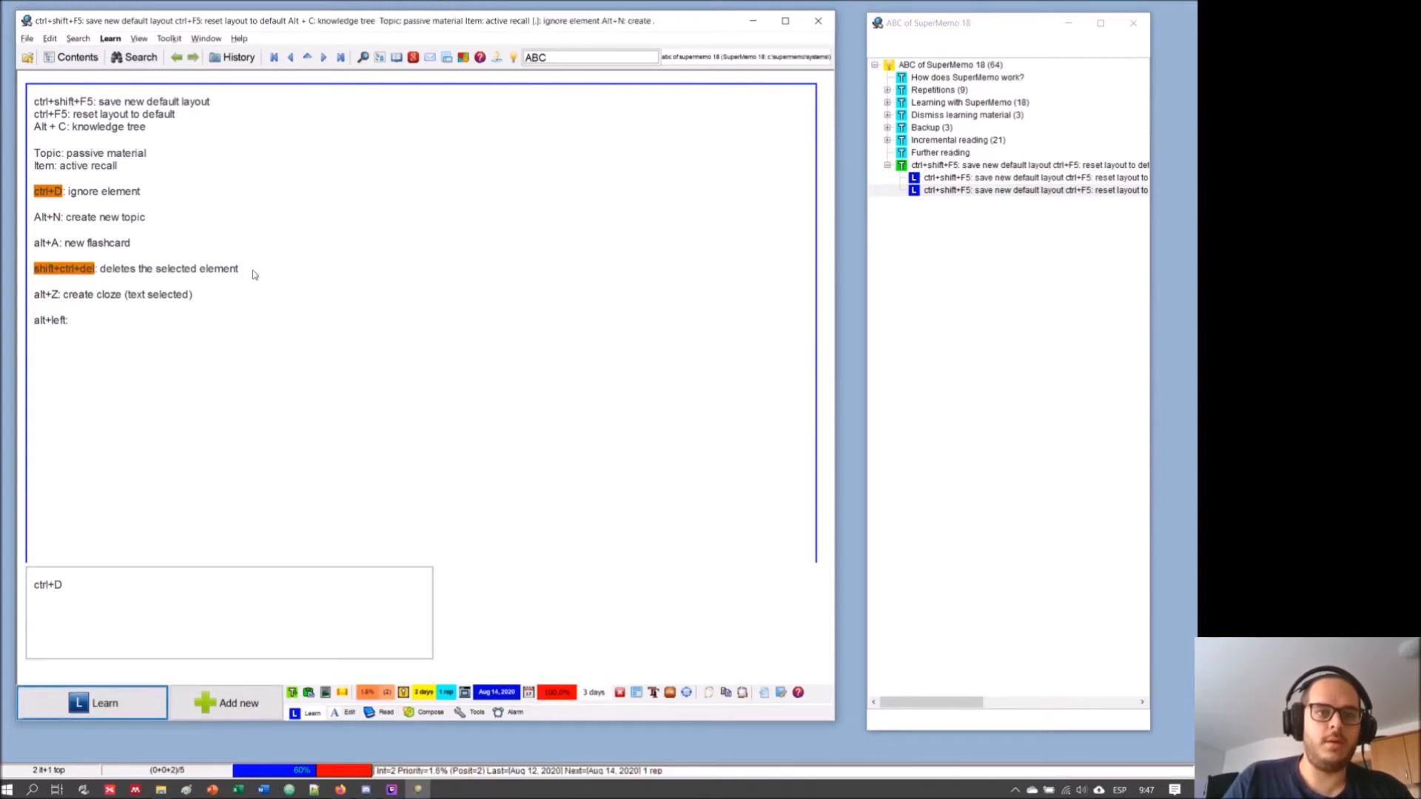
{"action": "key", "text": "alt+Right"}
{"action": "key", "text": "alt+Left"}
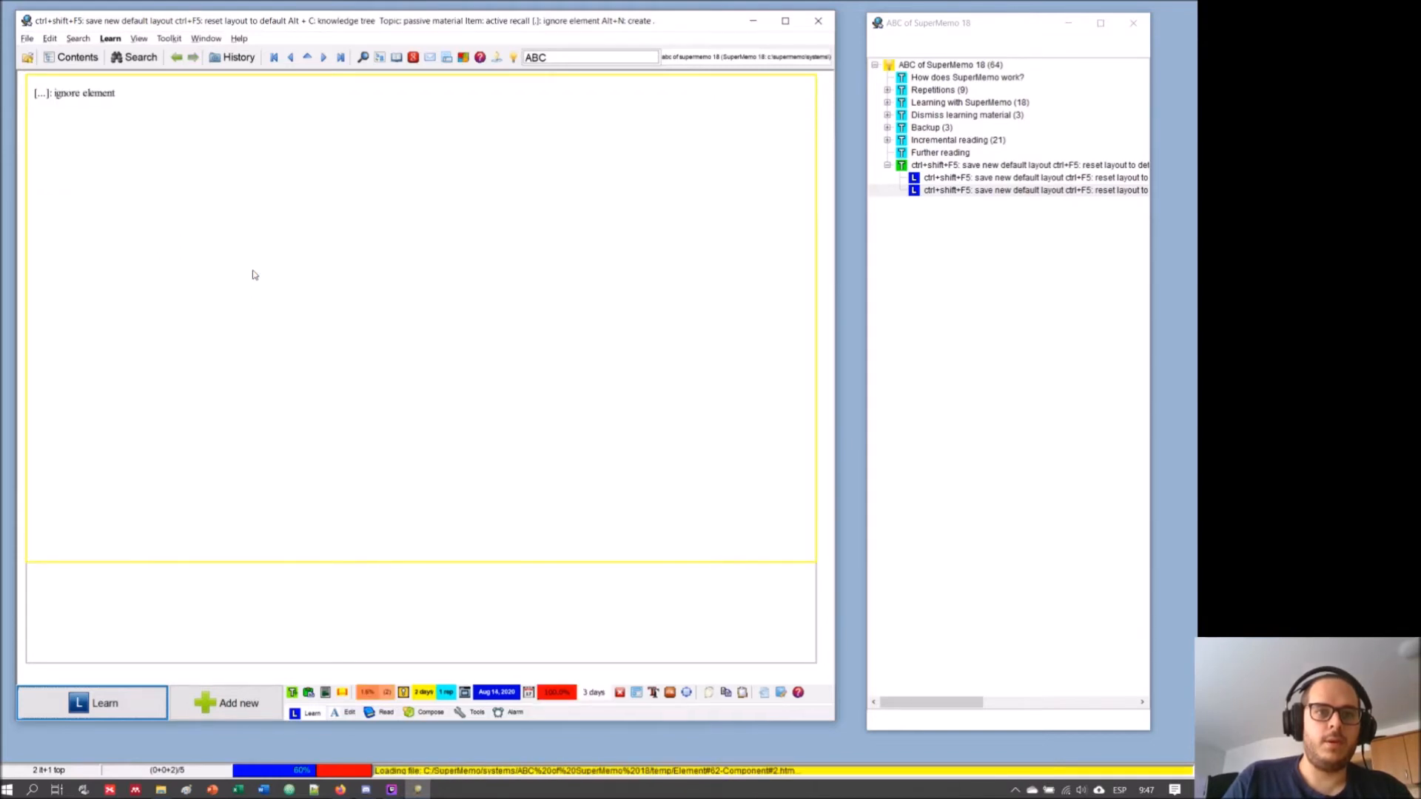
{"action": "key", "text": "alt+Left"}
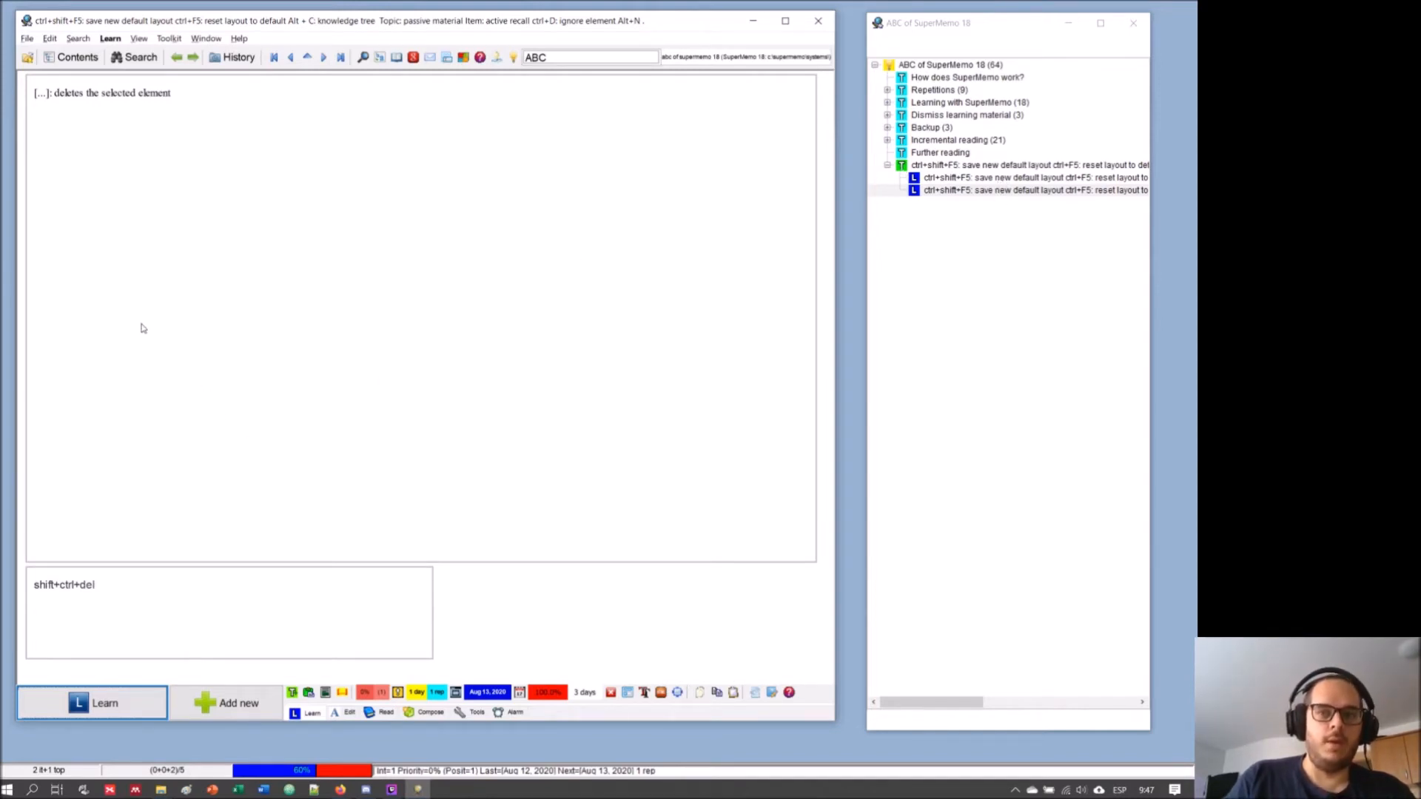
{"action": "key", "text": "alt+Left"}
{"action": "key", "text": "alt+Left"}
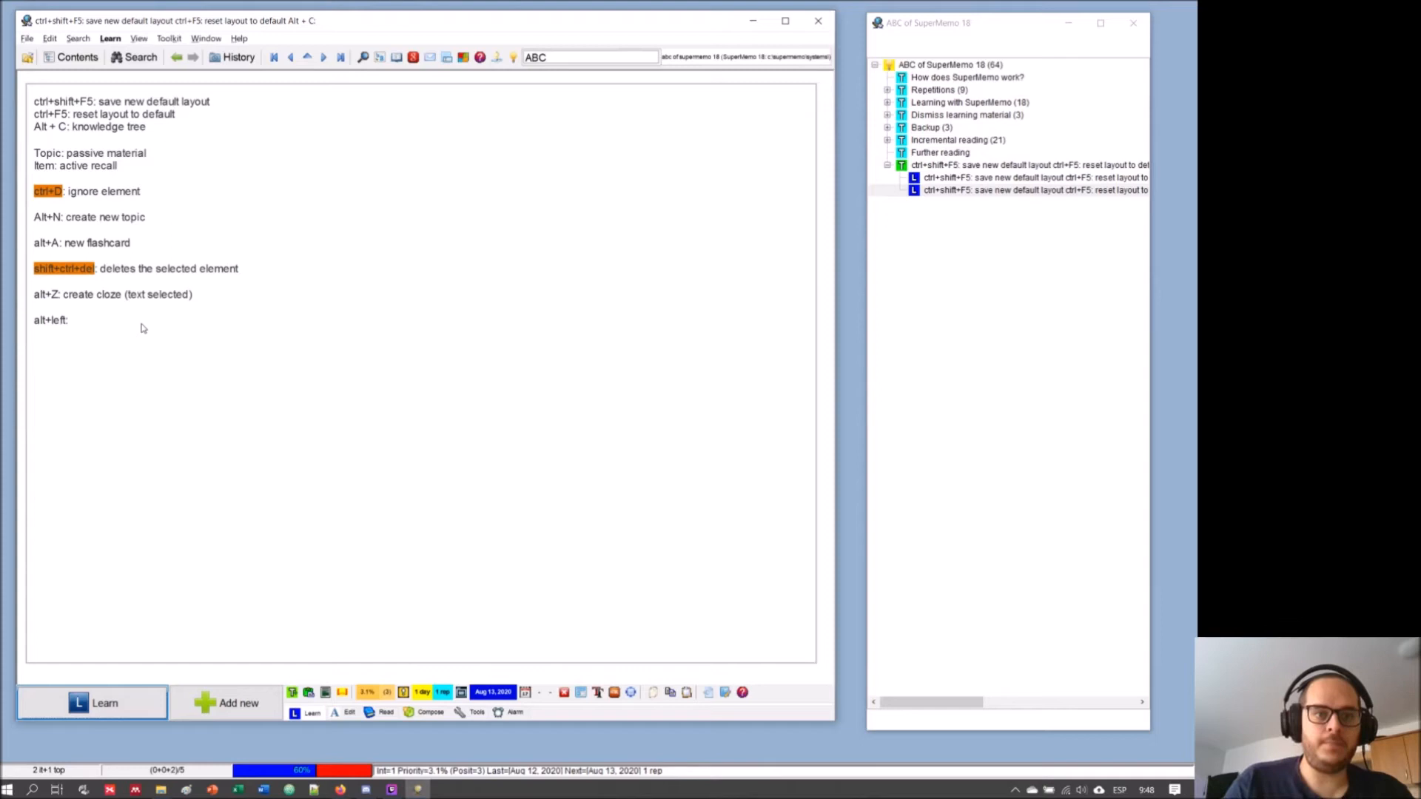
{"action": "left_click", "coordinate": [102, 324]}
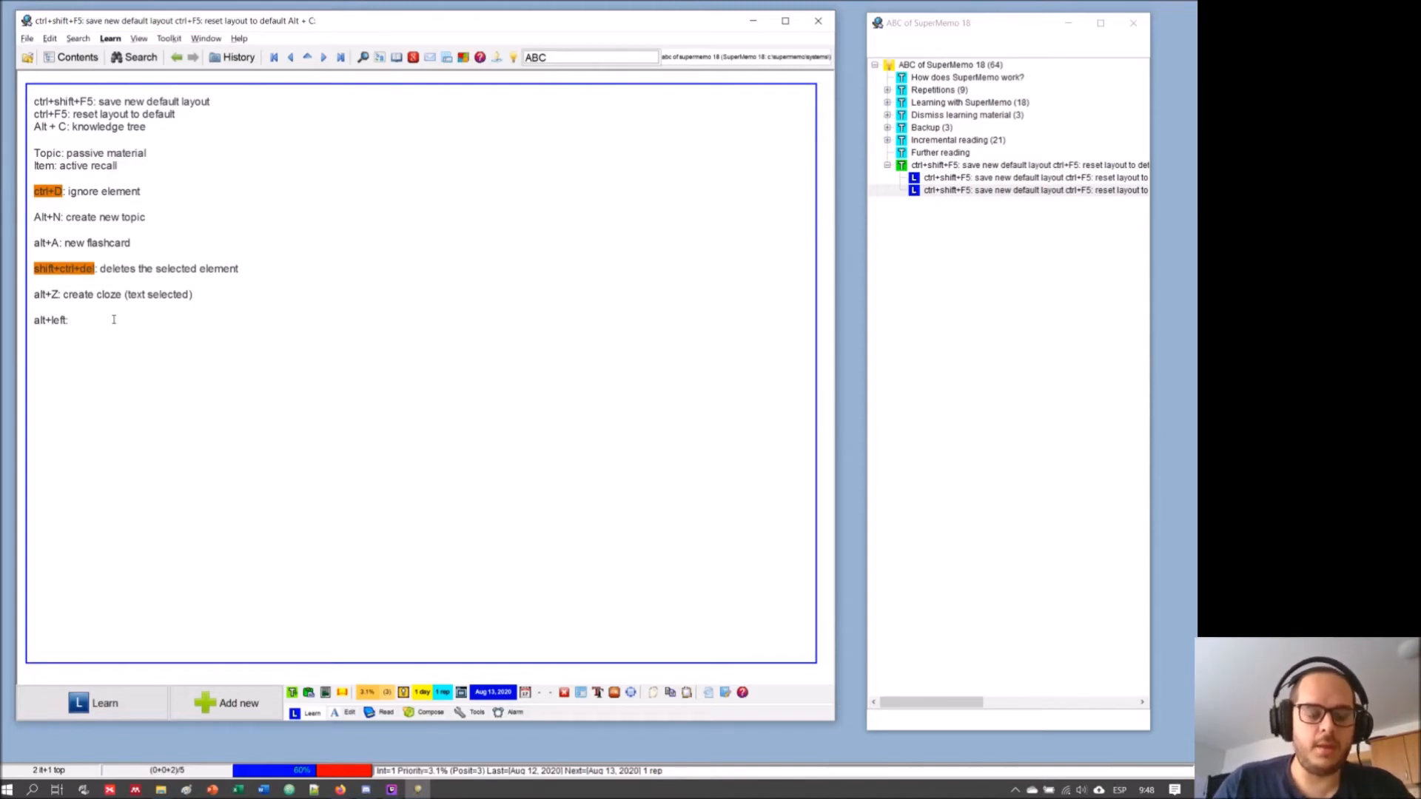
{"action": "key", "text": "alt+Left"}
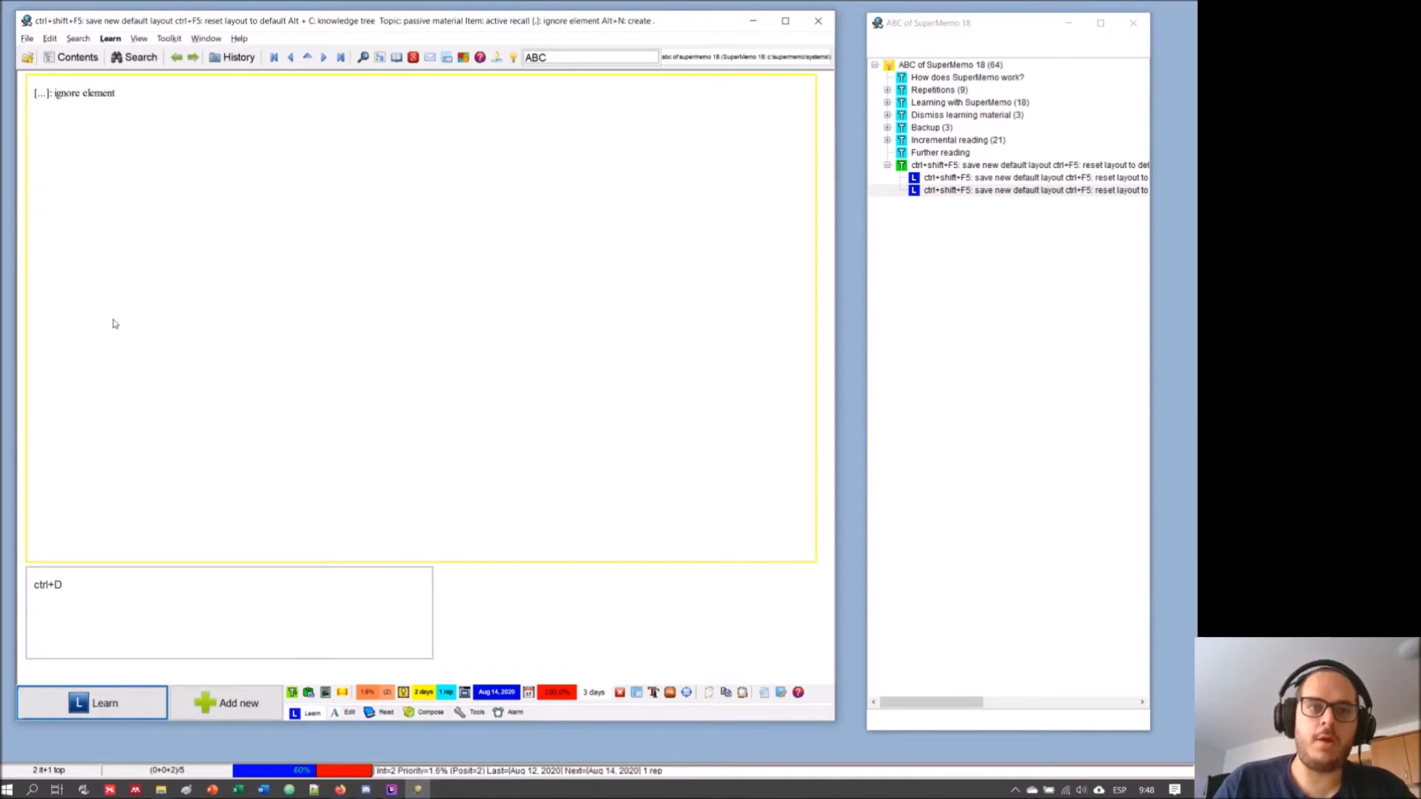
{"action": "key", "text": "alt+Right"}
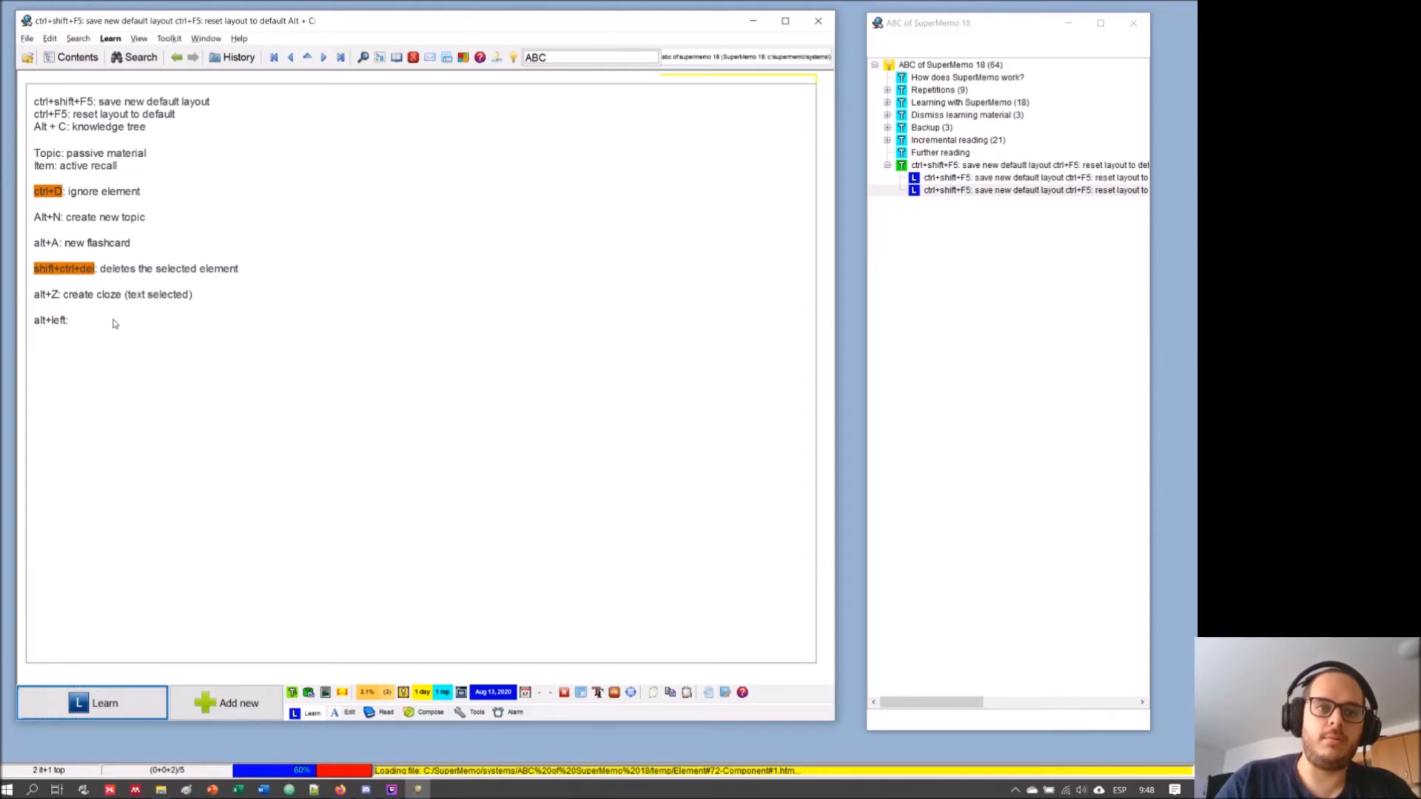
- Complete the alt+left note with the description "go back previous screen"
{"action": "left_click", "coordinate": [114, 320]}
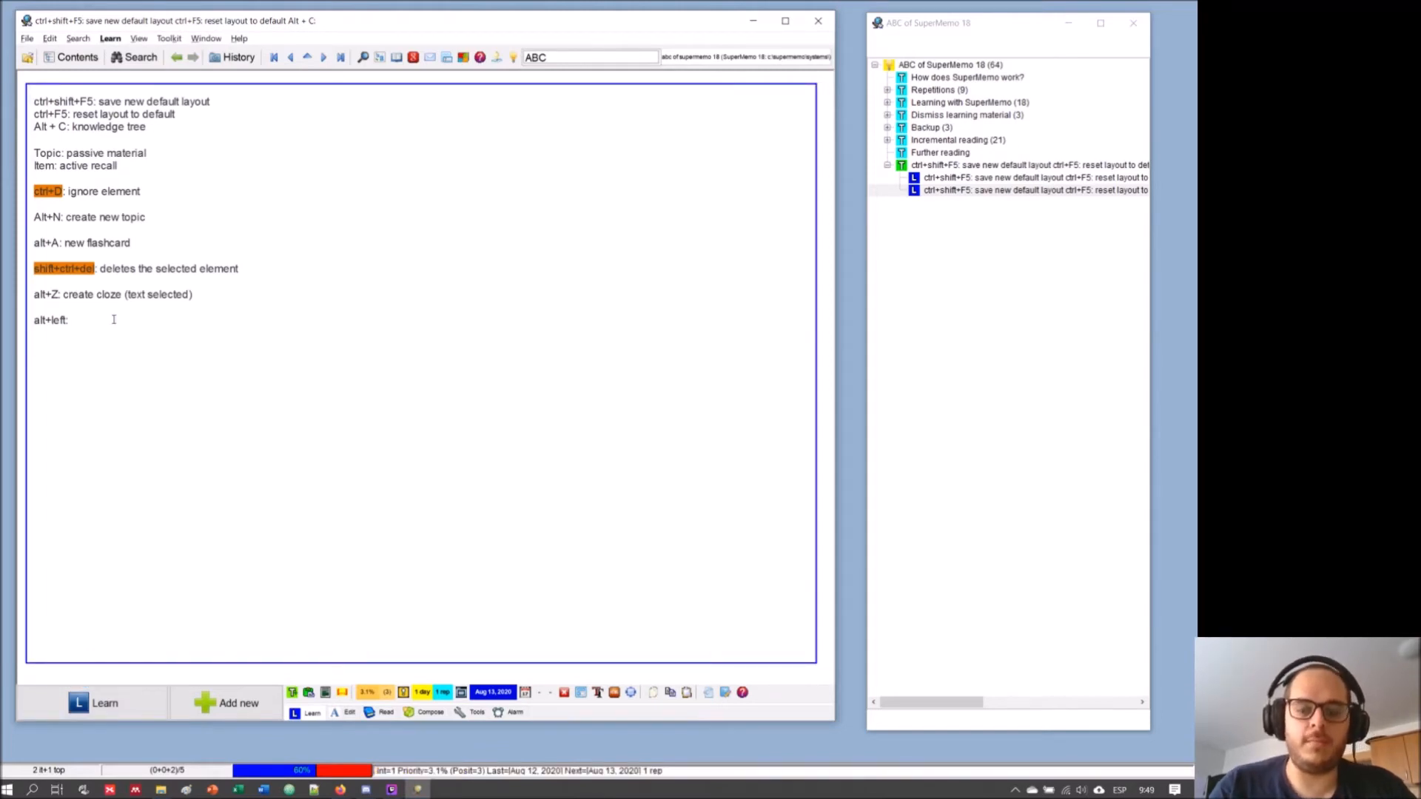
{"action": "type", "text": "back"}
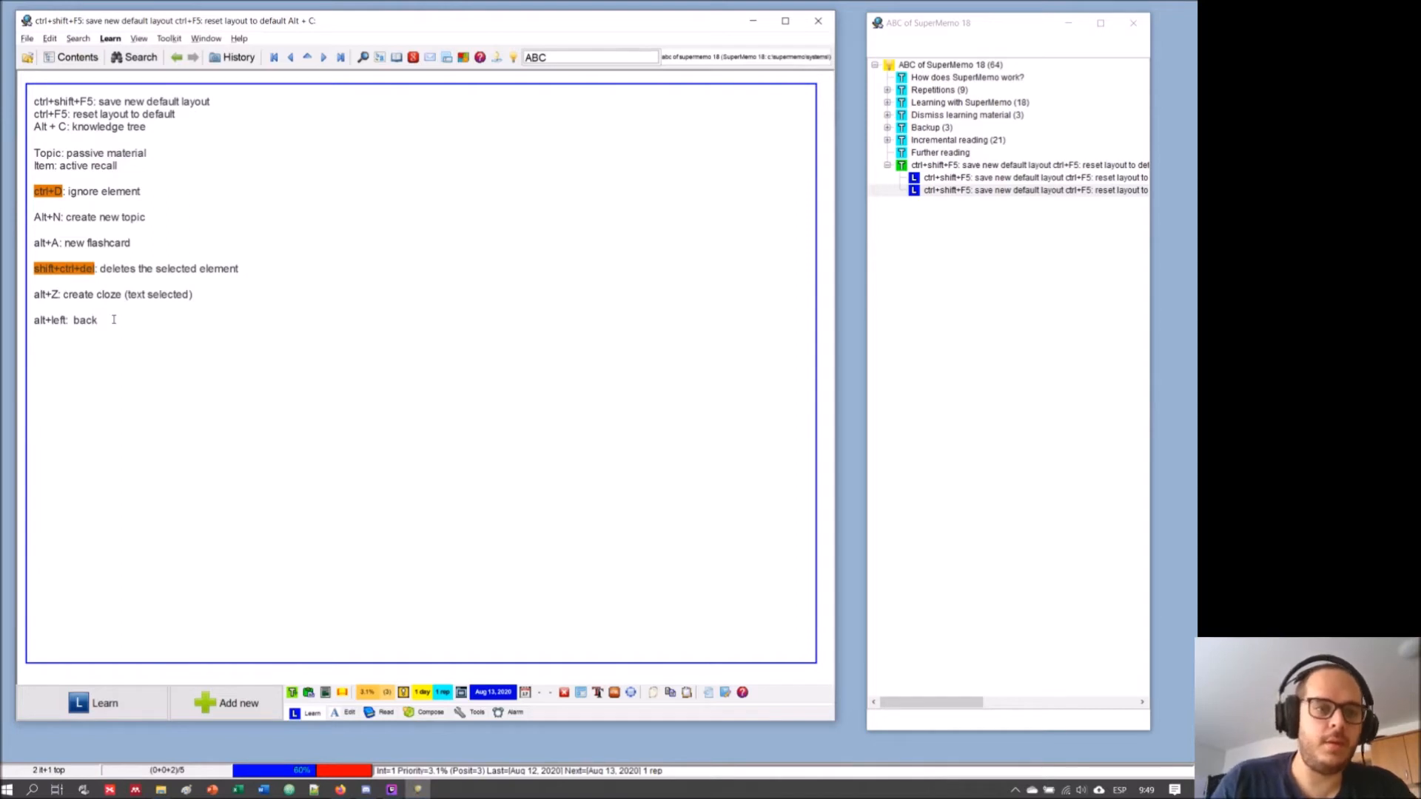
{"action": "key", "text": "Left"}
{"action": "key", "text": "Left"}
{"action": "type", "text": "go"}
{"action": "key", "text": "End"}
{"action": "type", "text": "previous"}
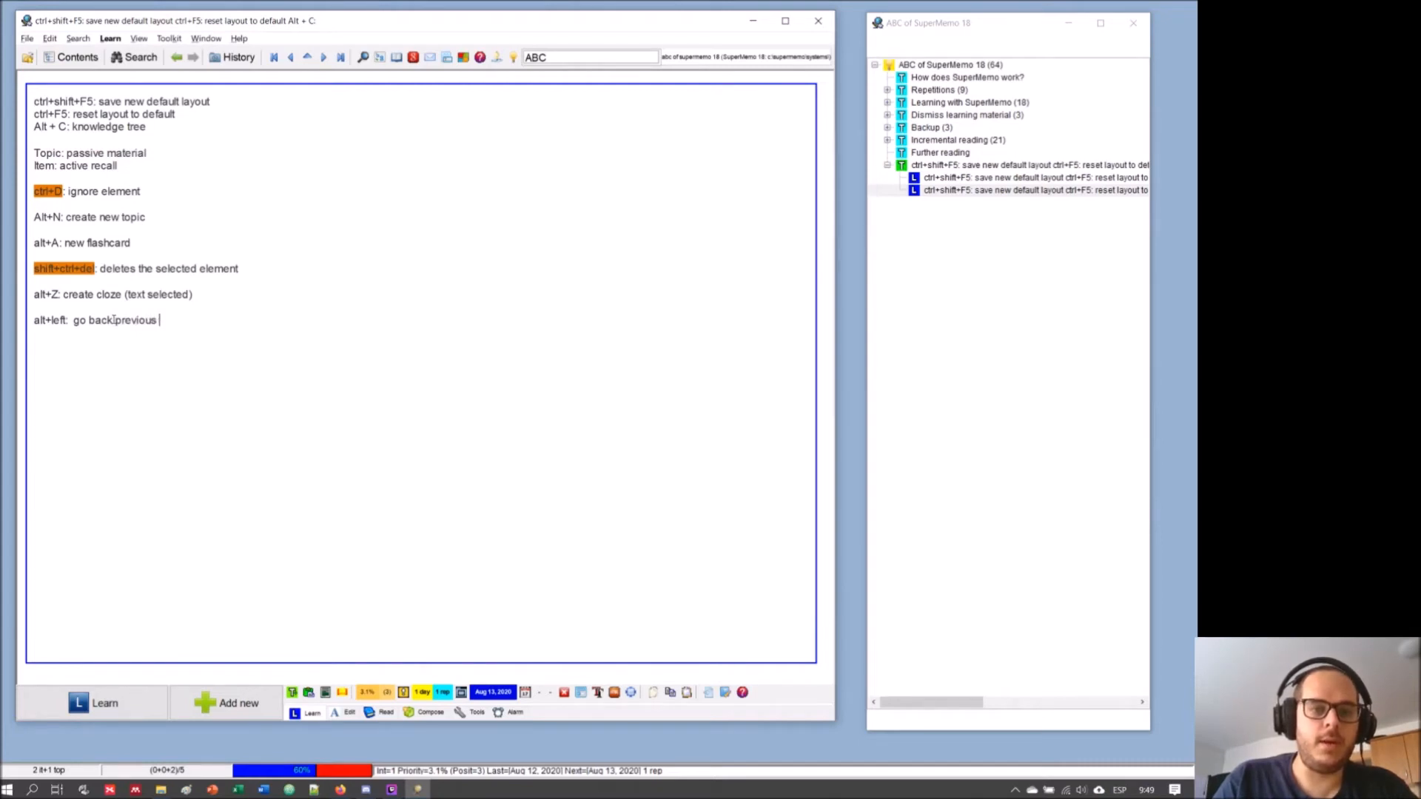
{"action": "type", "text": " screen"}
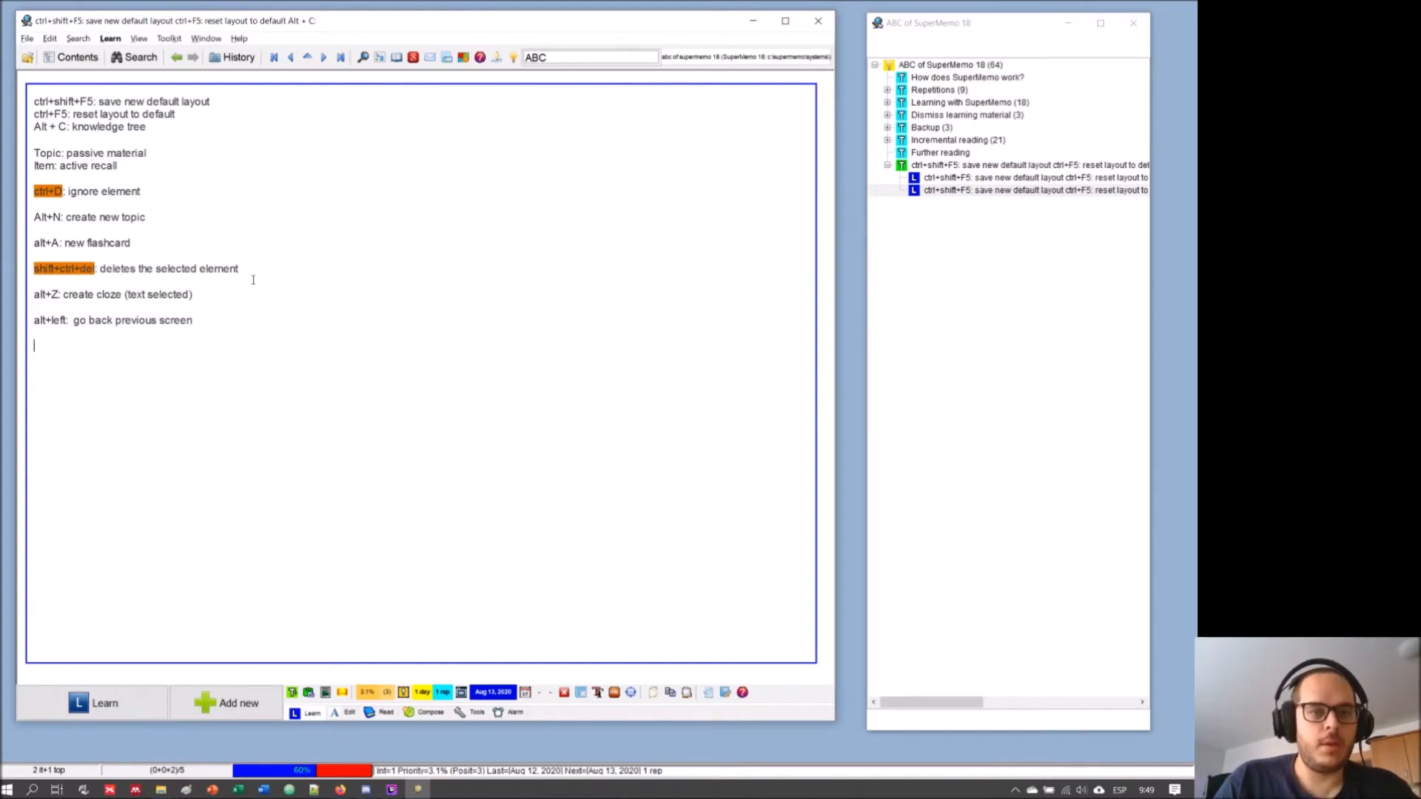
- Add the line "alt+right: go forward" below the alt+left note, separated by a blank line
{"action": "key", "text": "Return"}
{"action": "key", "text": "Return"}
{"action": "type", "text": "al"}
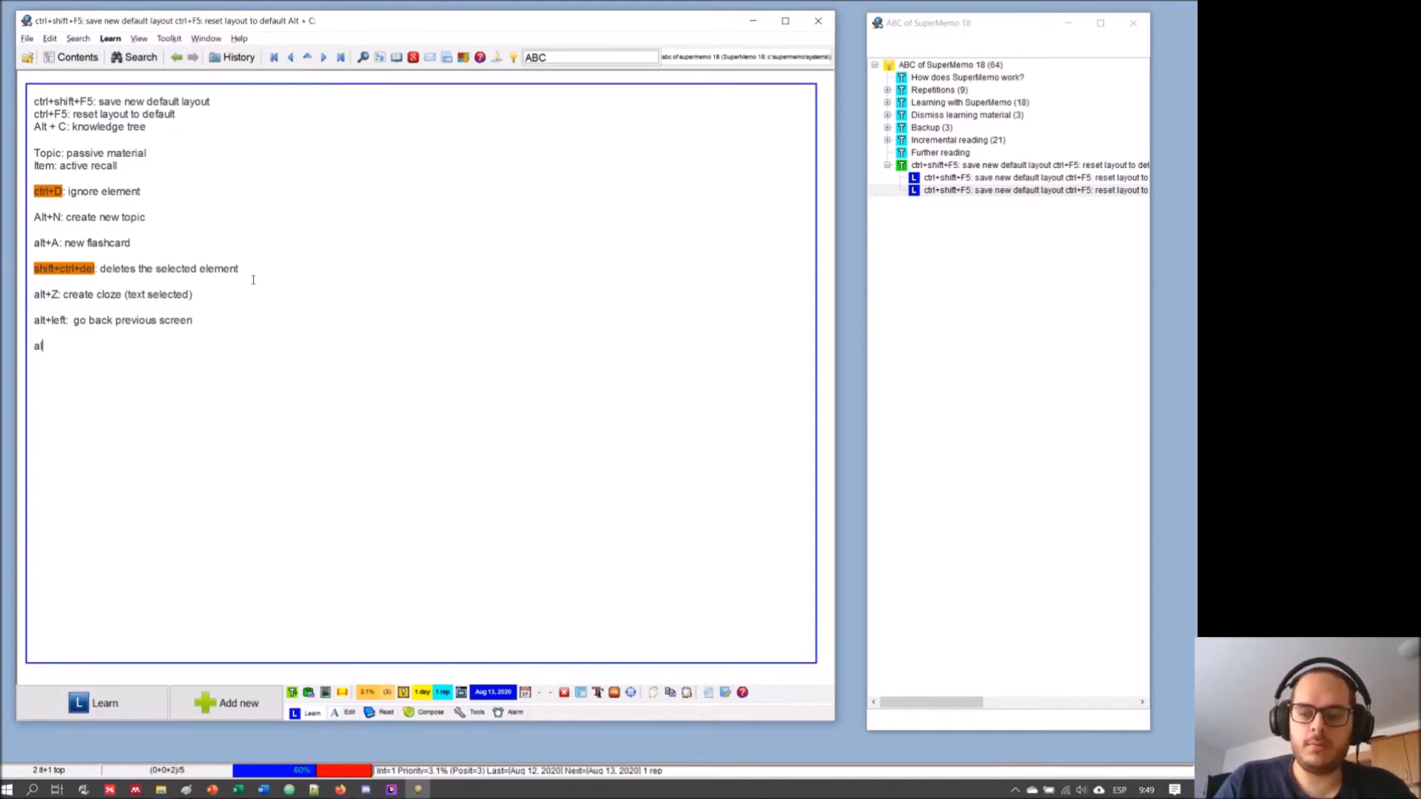
{"action": "type", "text": "t+right go"}
{"action": "key", "text": "BackSpace"}
{"action": "key", "text": "BackSpace"}
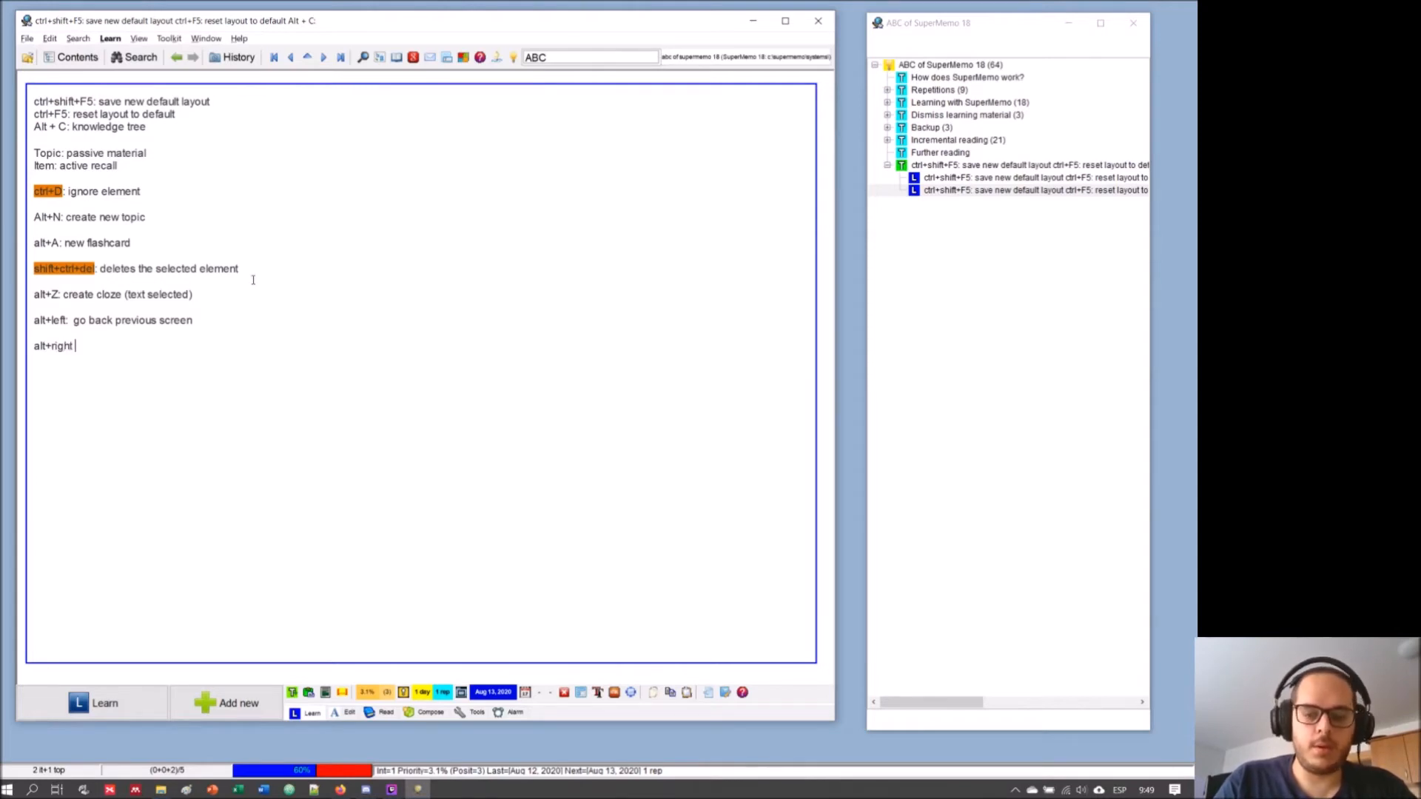
{"action": "type", "text": "go f"}
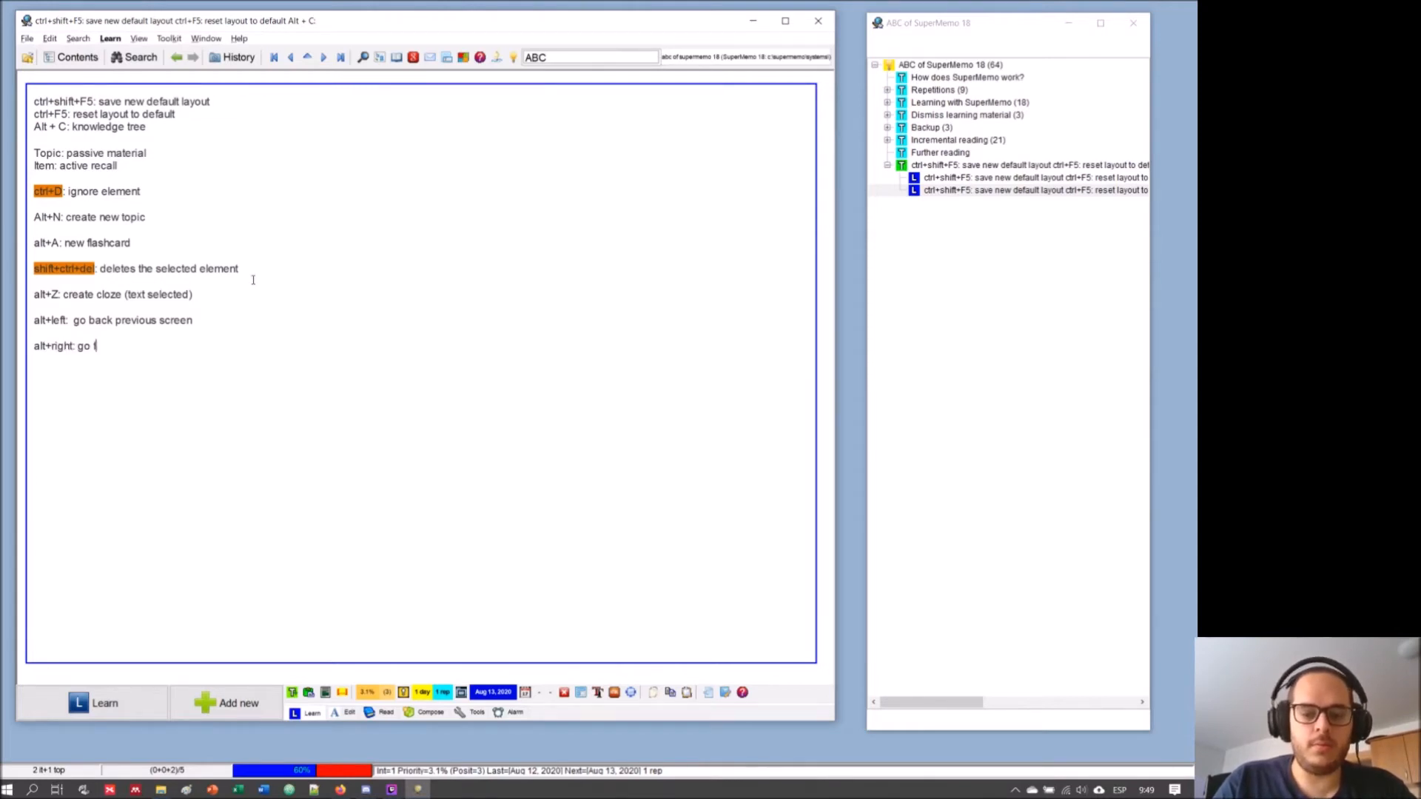
{"action": "type", "text": "ord"}
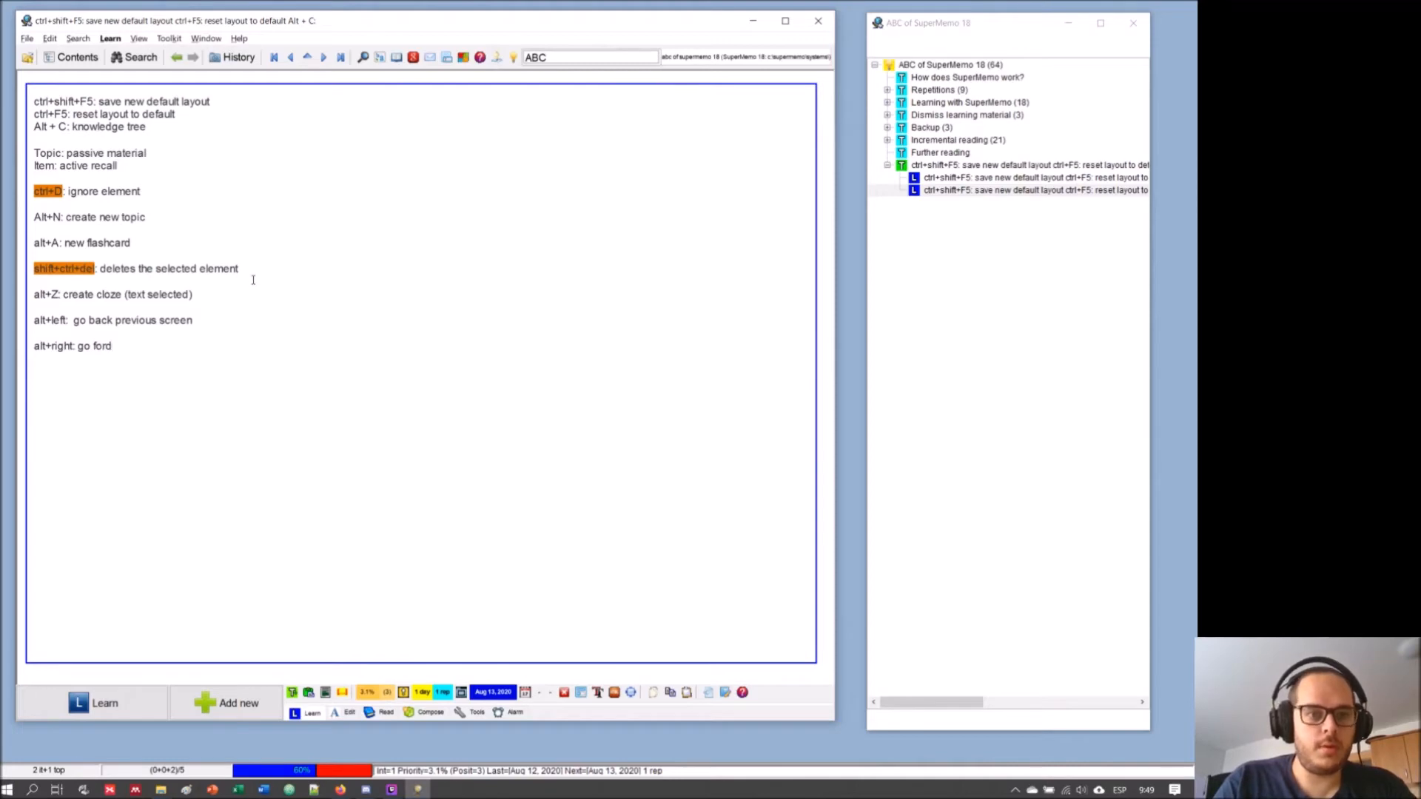
{"action": "key", "text": "BackSpace"}
{"action": "key", "text": "BackSpace"}
{"action": "type", "text": "rward"}
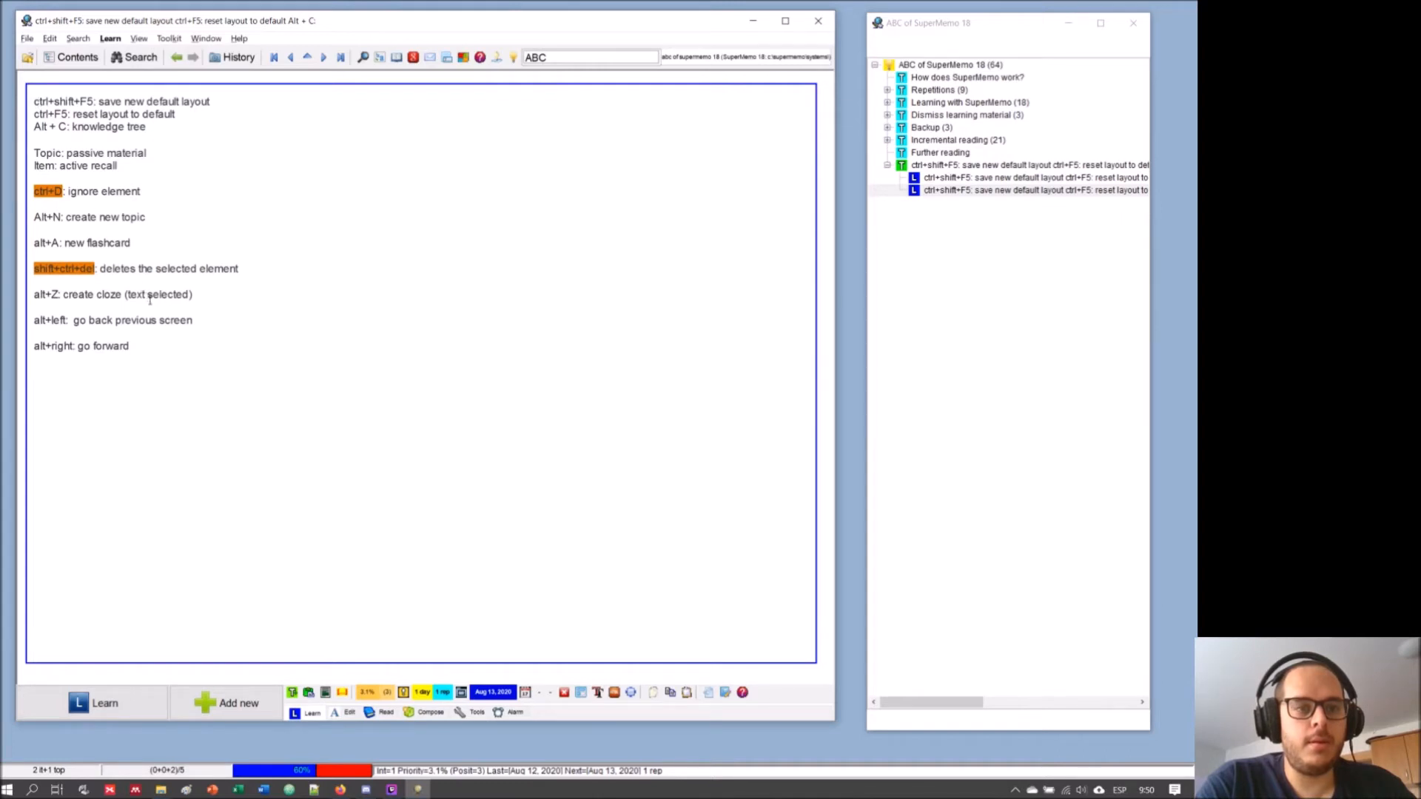
- Add the line "Q: editing mode" below the alt+right note, separated by a blank line
{"action": "key", "text": "Escape"}
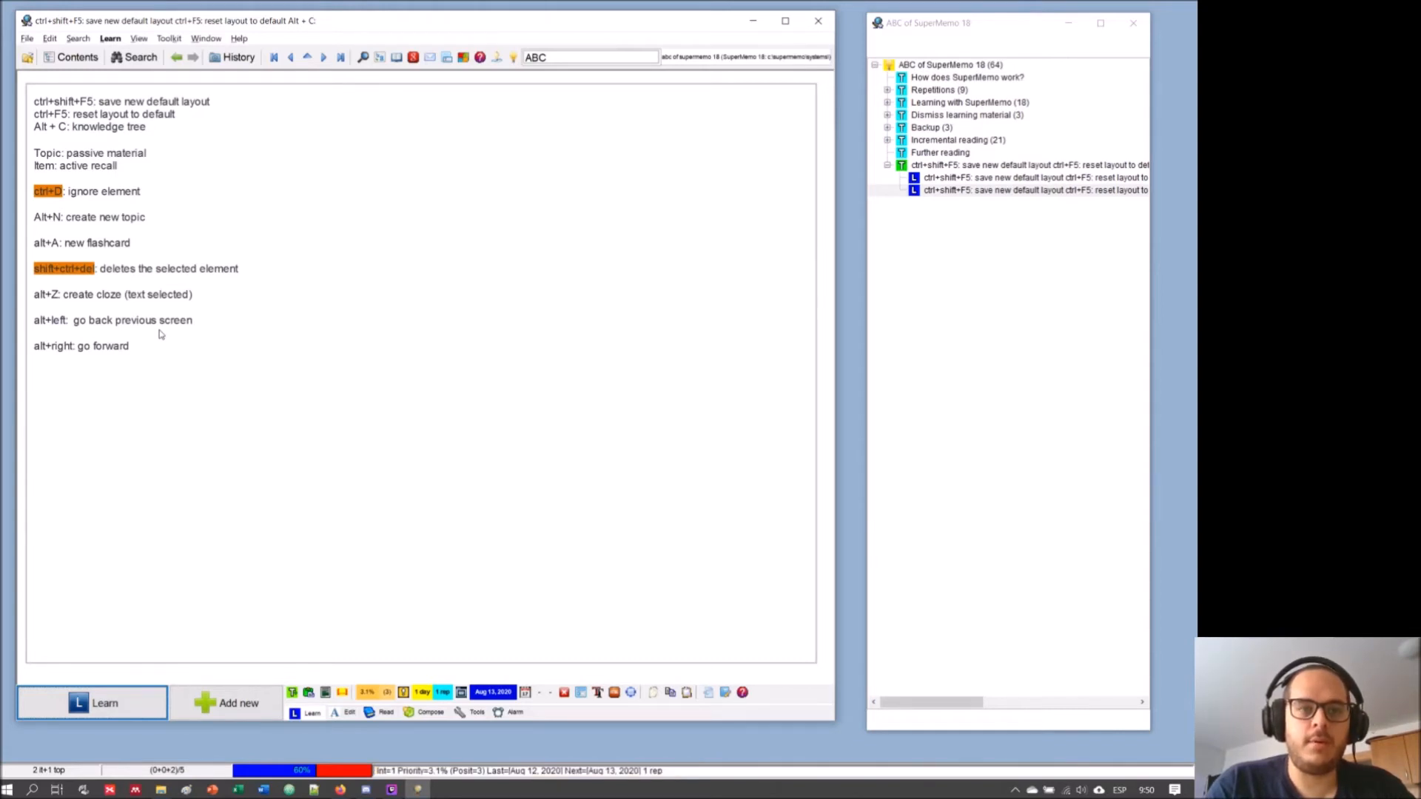
{"action": "left_click", "coordinate": [160, 331]}
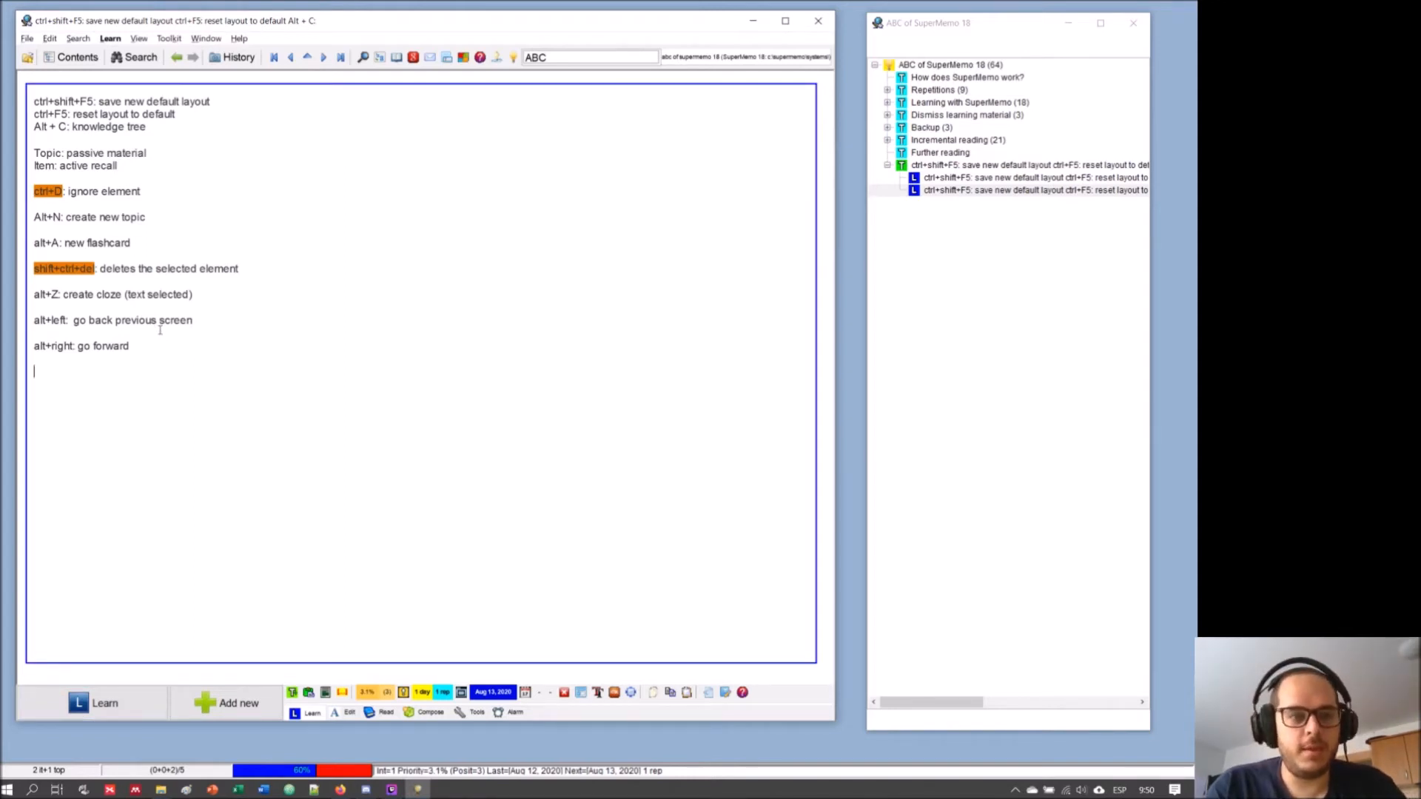
{"action": "type", "text": "Q:"}
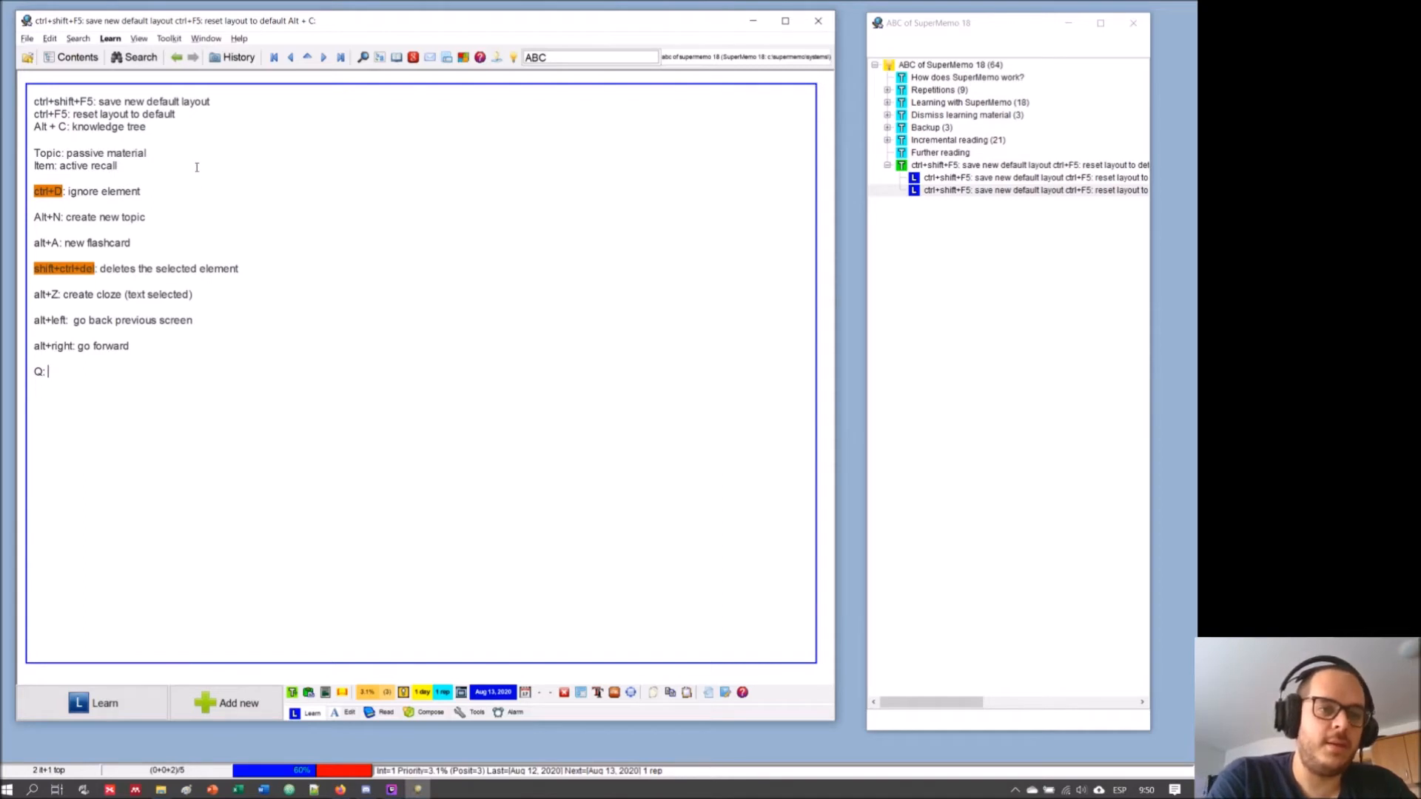
{"action": "type", "text": "editing mode"}
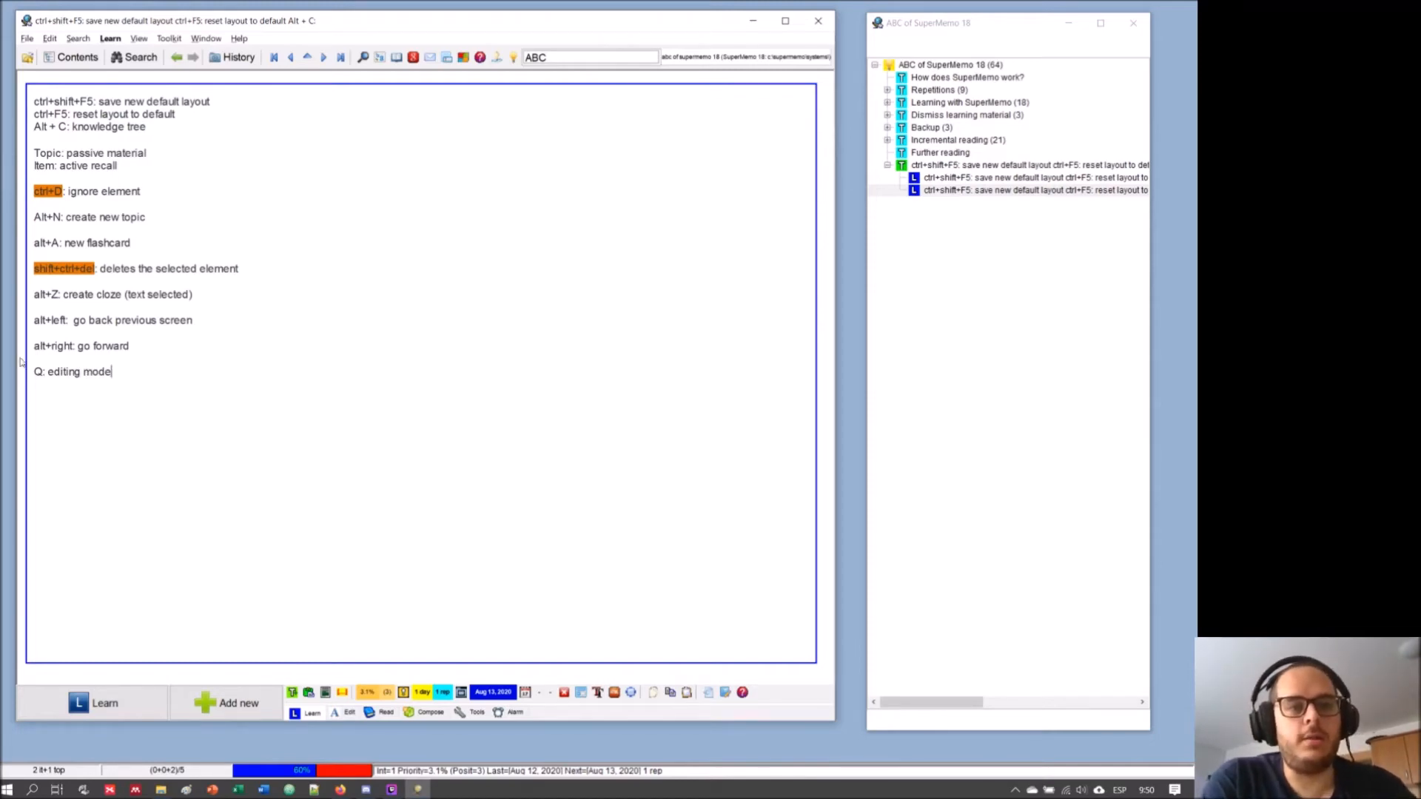
{"action": "left_click_drag", "start_coordinate": [42, 371], "coordinate": [30, 372]}
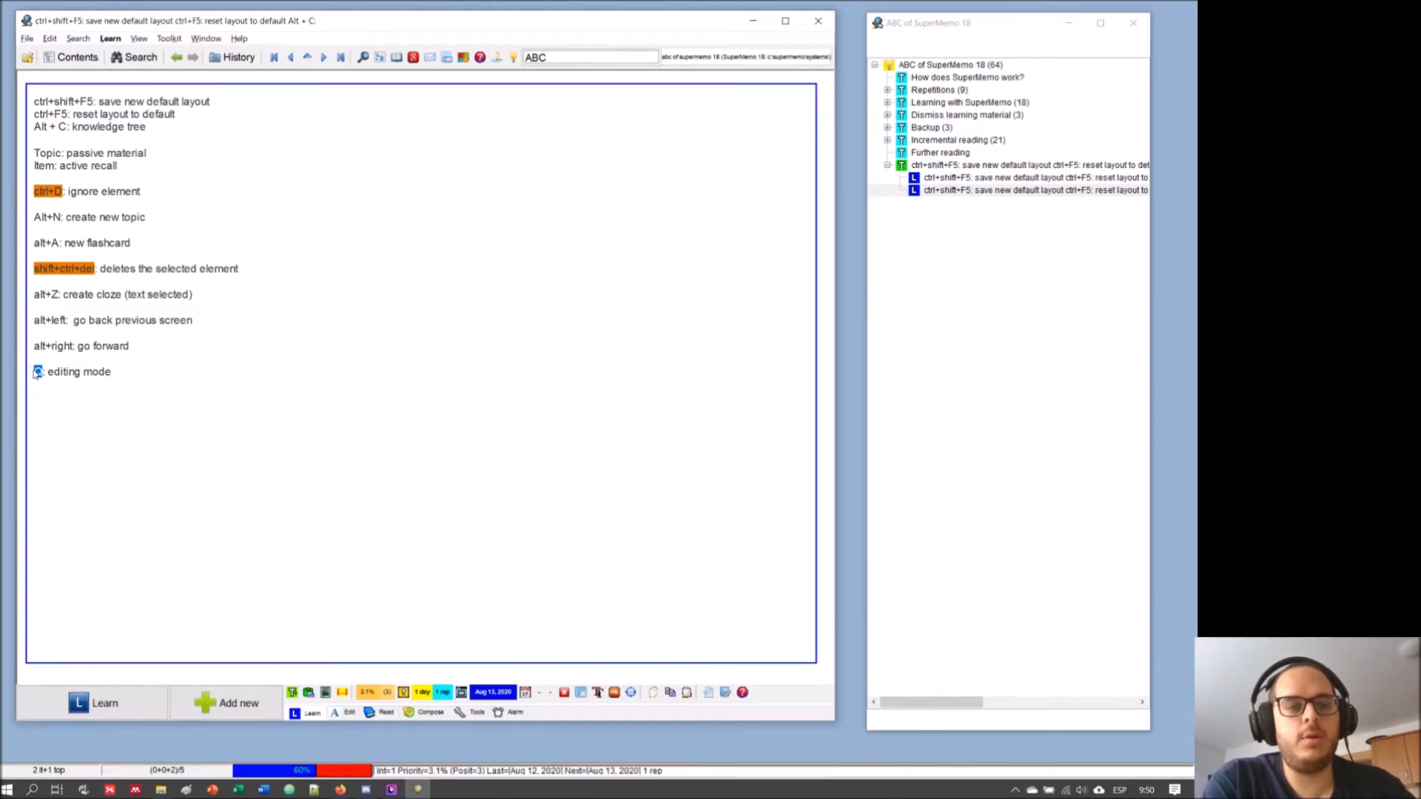
{"action": "left_click", "coordinate": [84, 372]}
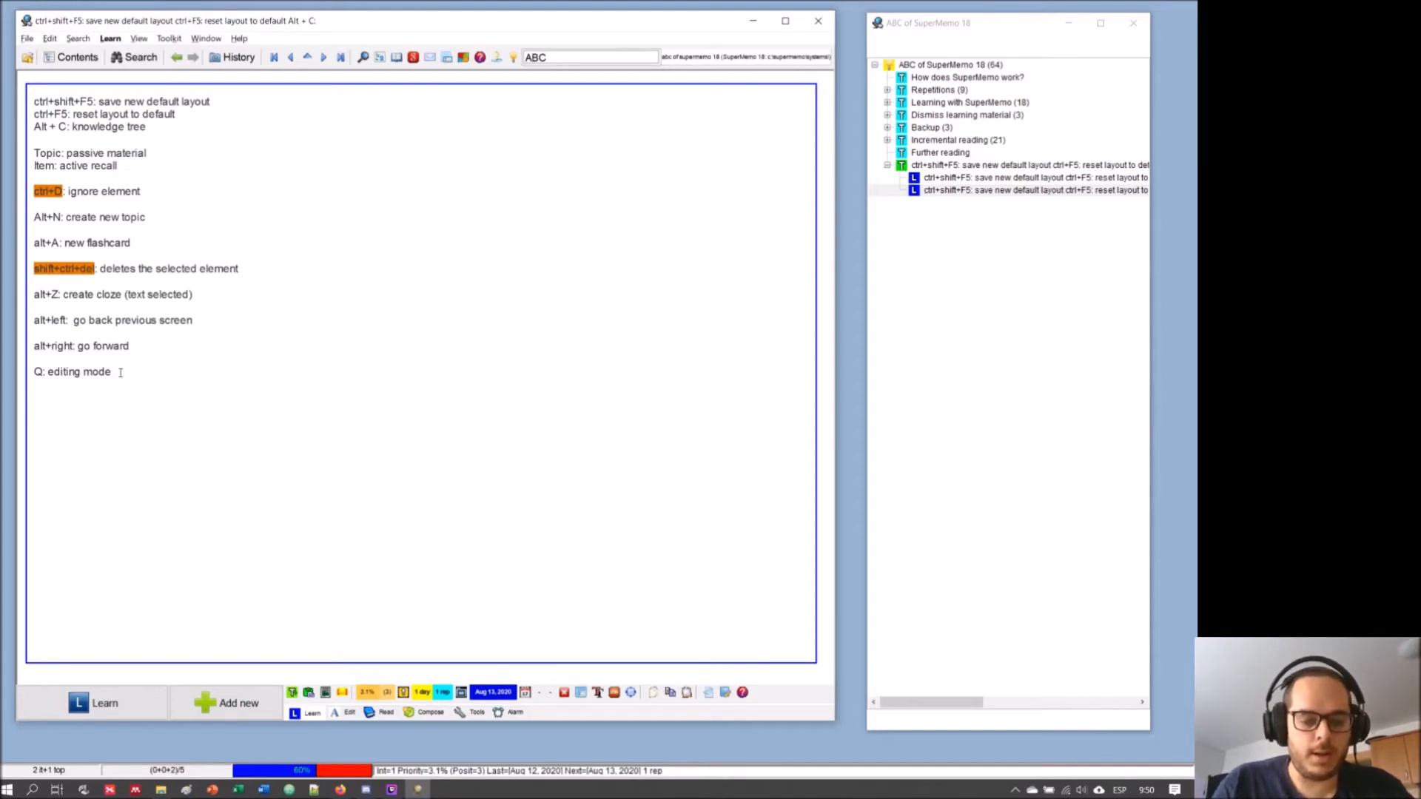
- Go back to the "ignore element" cloze item, open its answer for editing, and return to the notes topic
{"action": "key", "text": "alt+Left"}
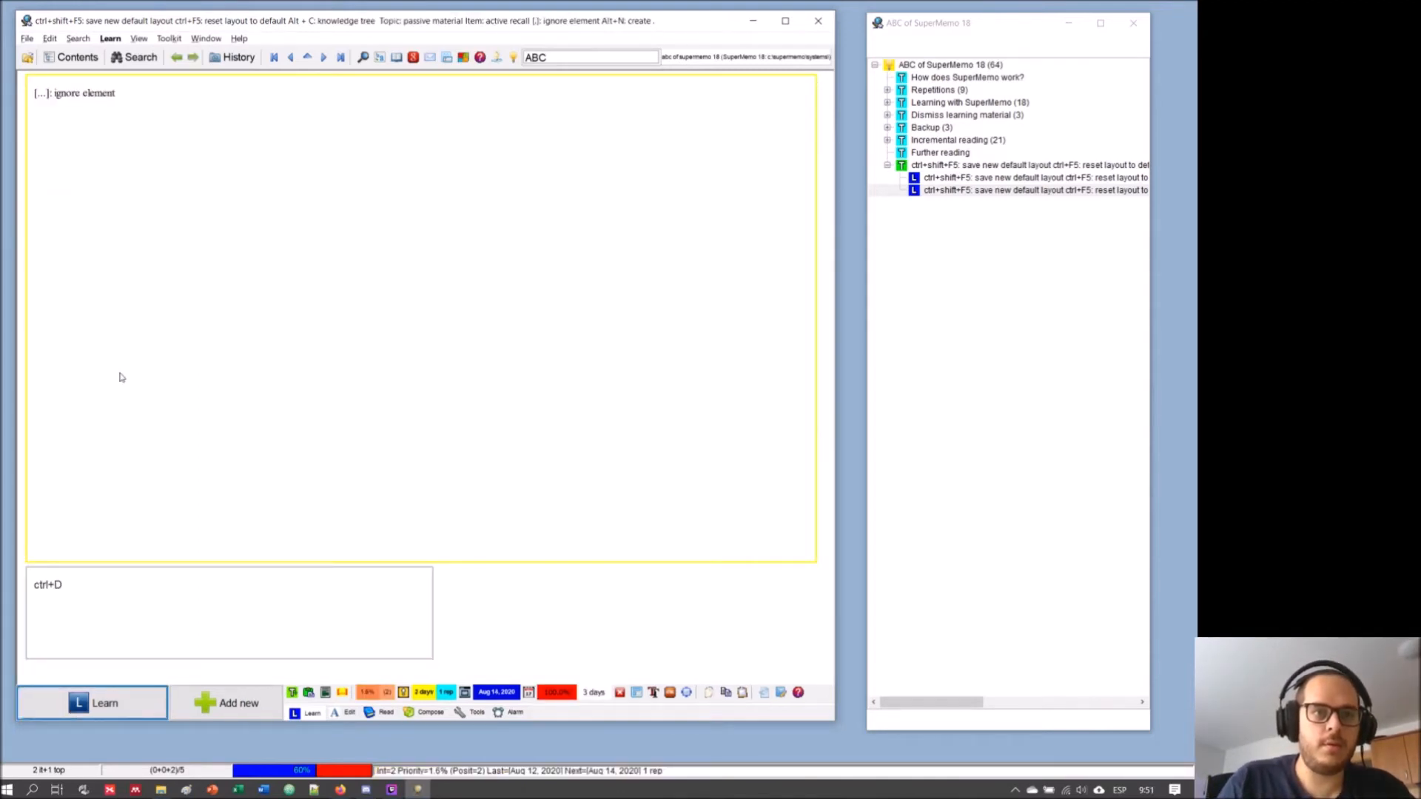
{"action": "key", "text": "a"}
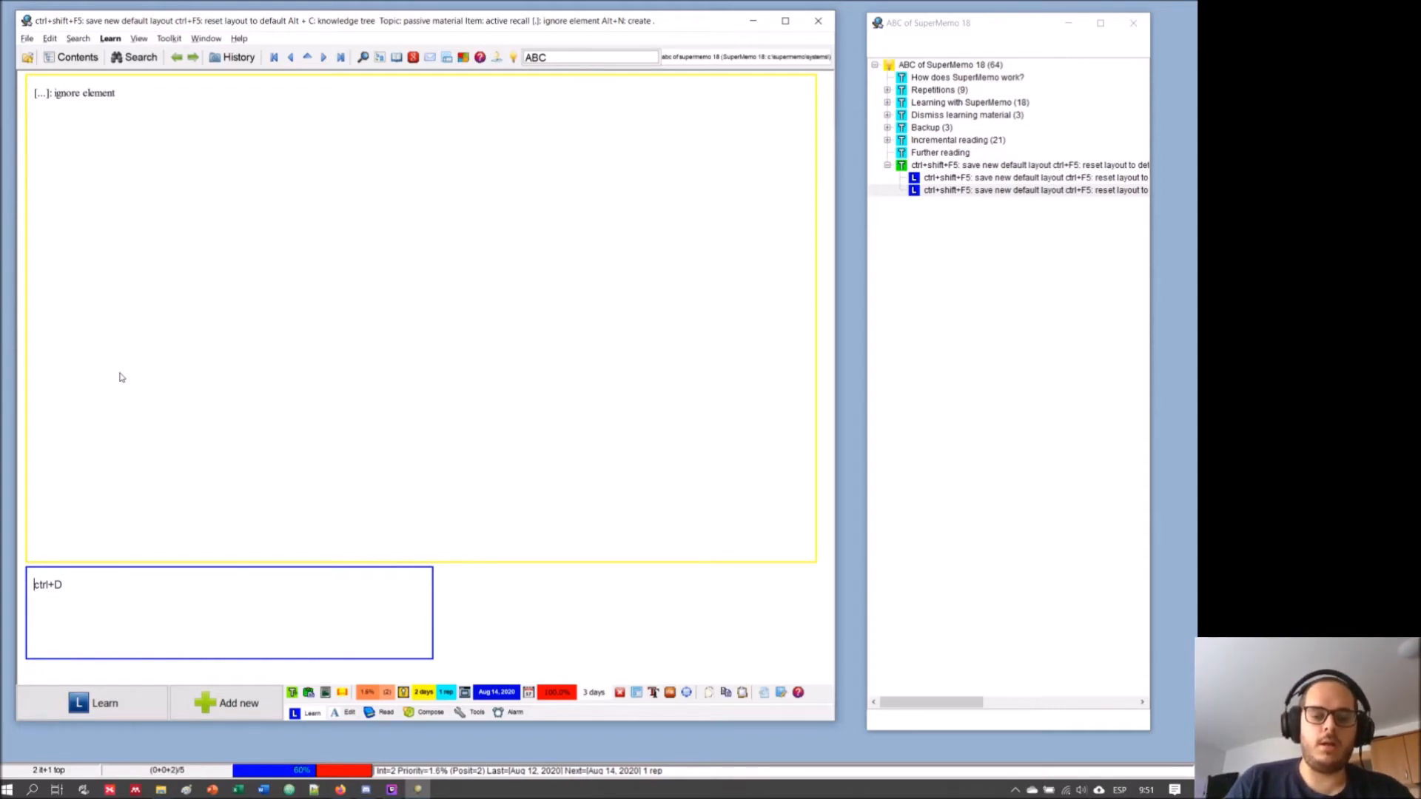
{"action": "key", "text": "Return"}
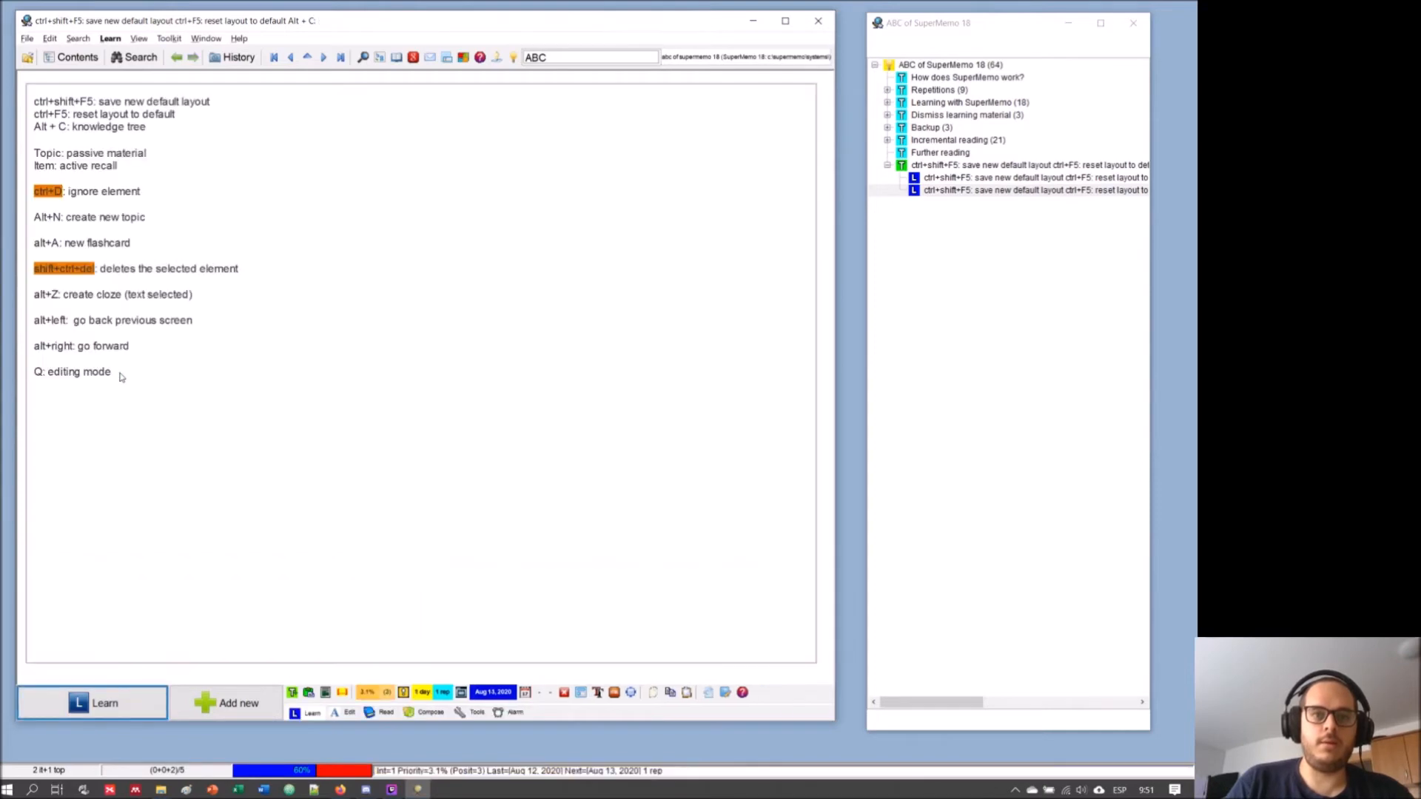
- Add the line "A: editing mode answer" below the Q note and append "question" to the Q line
{"action": "left_click", "coordinate": [108, 376]}
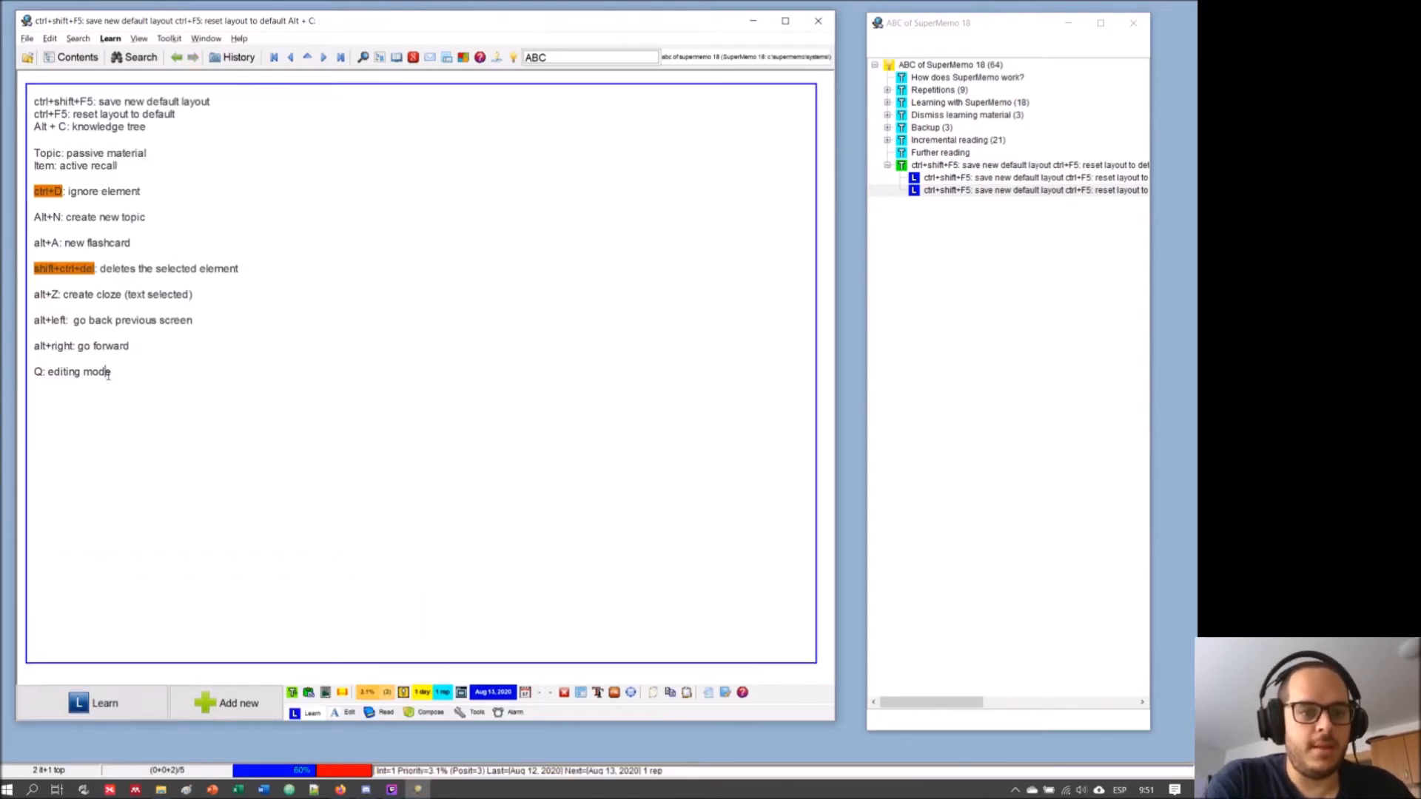
{"action": "key", "text": "Return"}
{"action": "type", "text": "A: edi"}
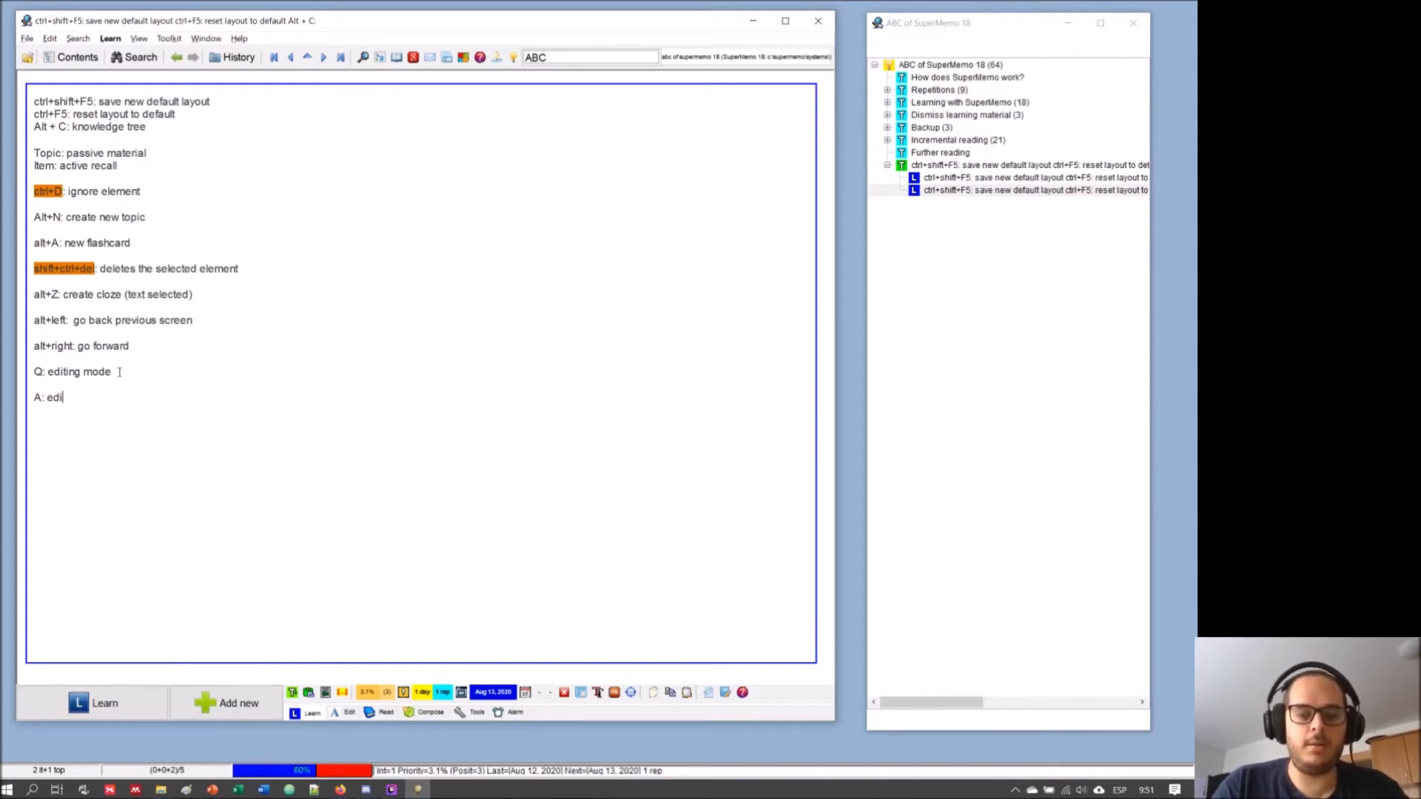
{"action": "type", "text": "ting mode "}
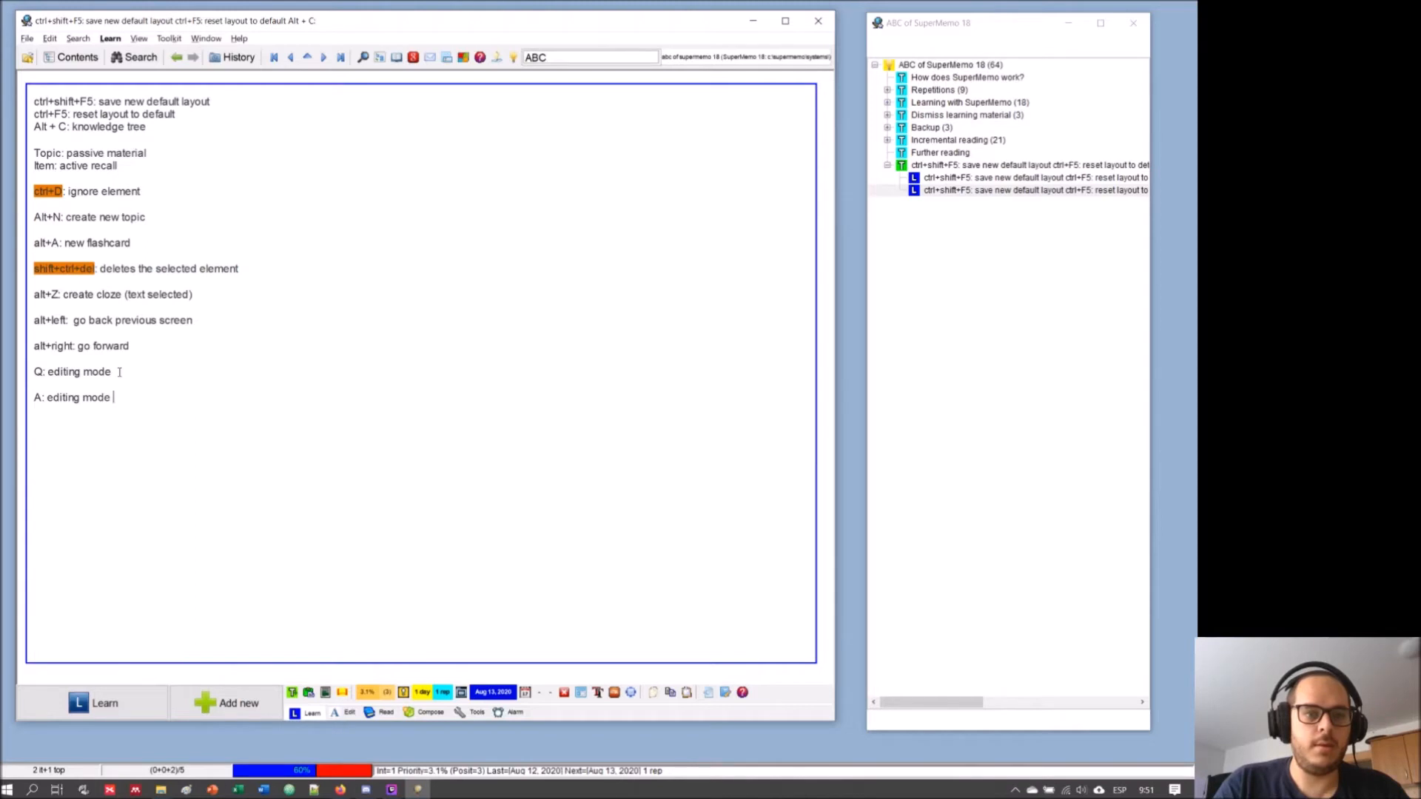
{"action": "type", "text": "answer"}
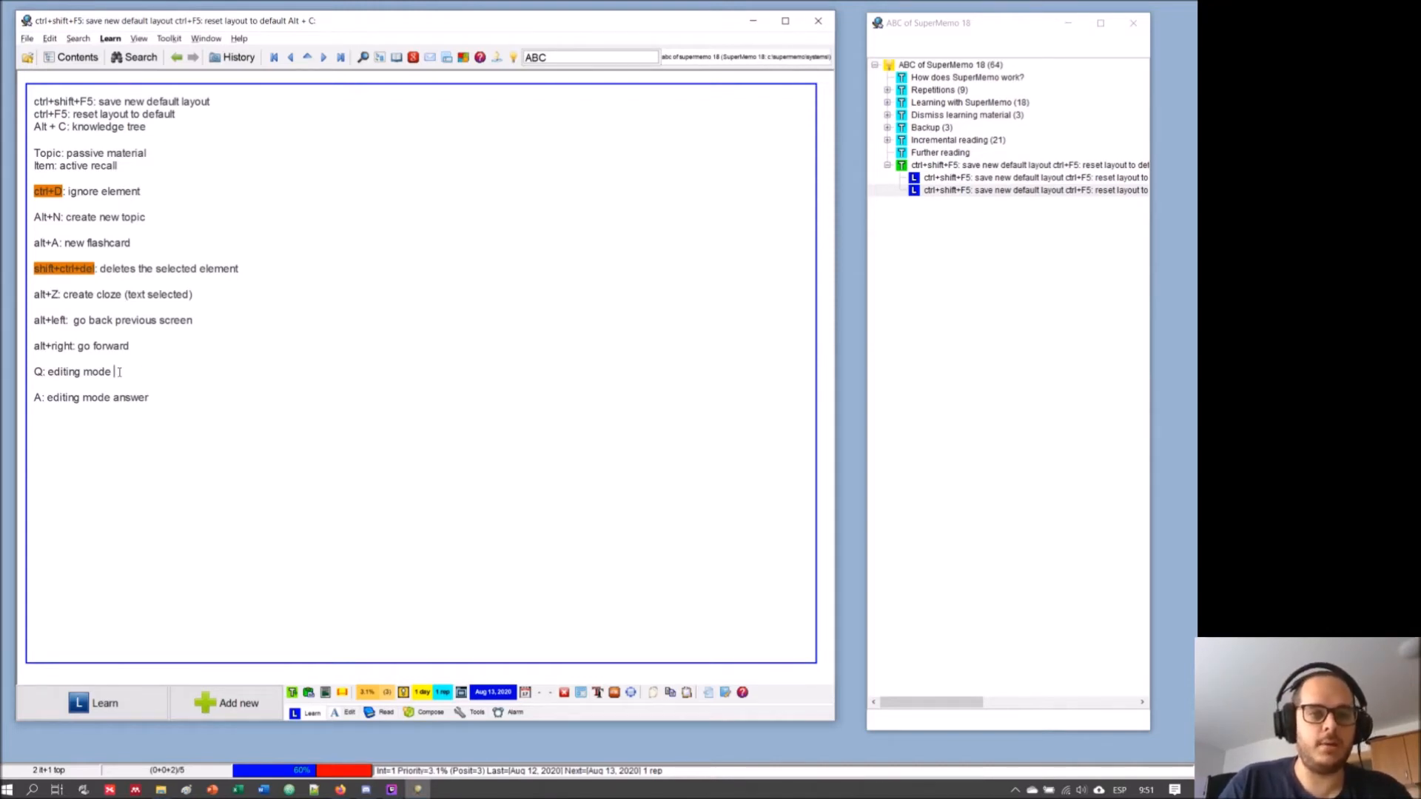
{"action": "type", "text": "question"}
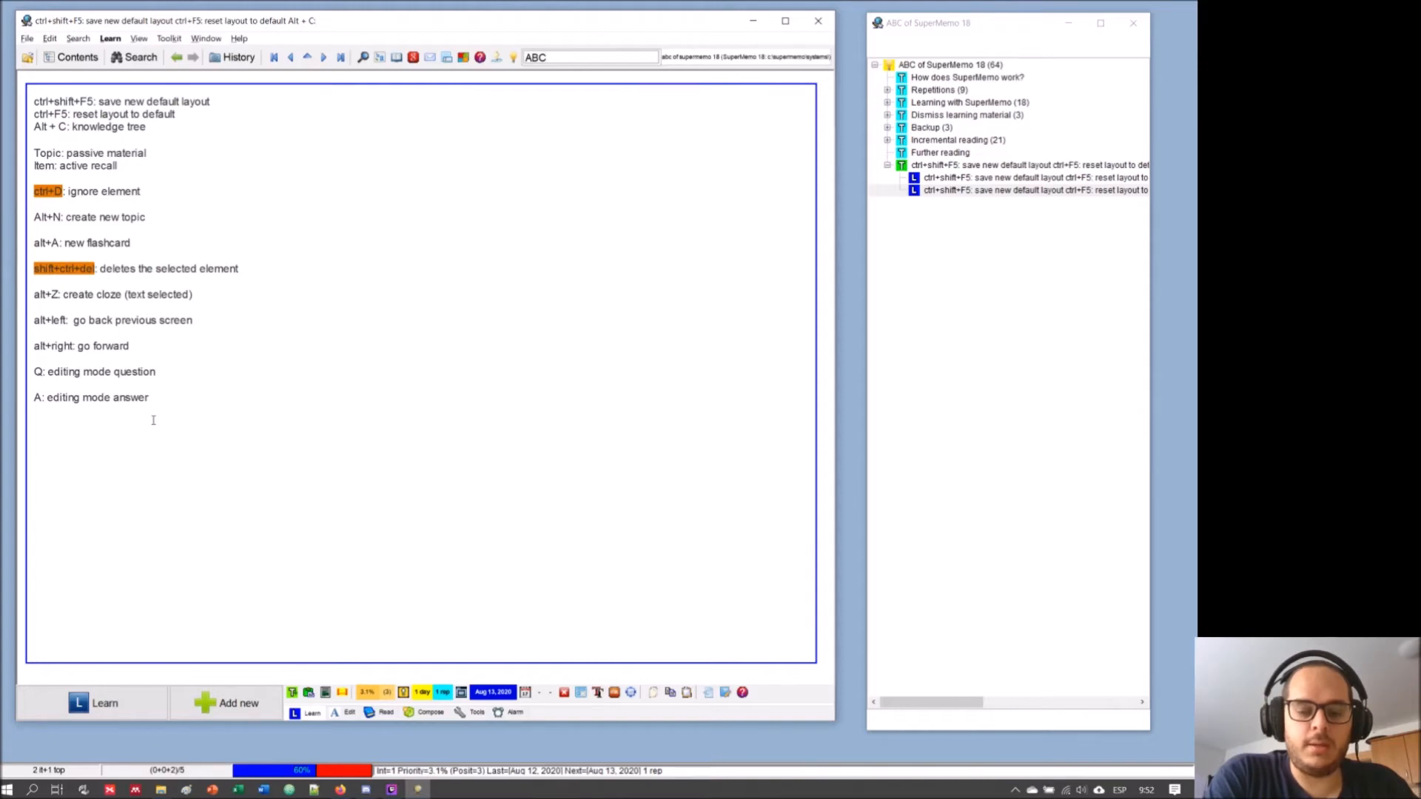
- Start a new note line reading "alt + \" below the A note and check which keyboard layout is active
{"action": "type", "text": "a"}
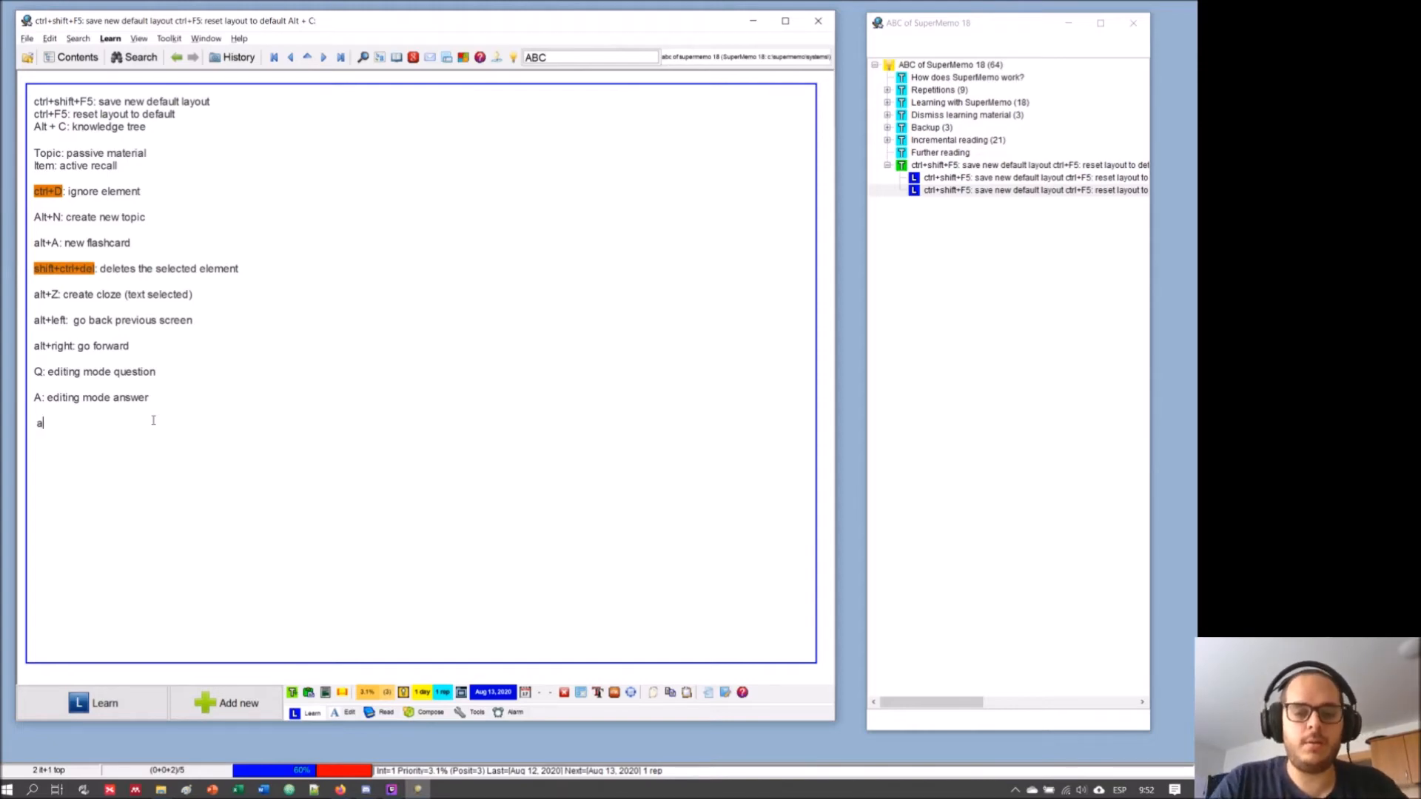
{"action": "type", "text": "lt + "}
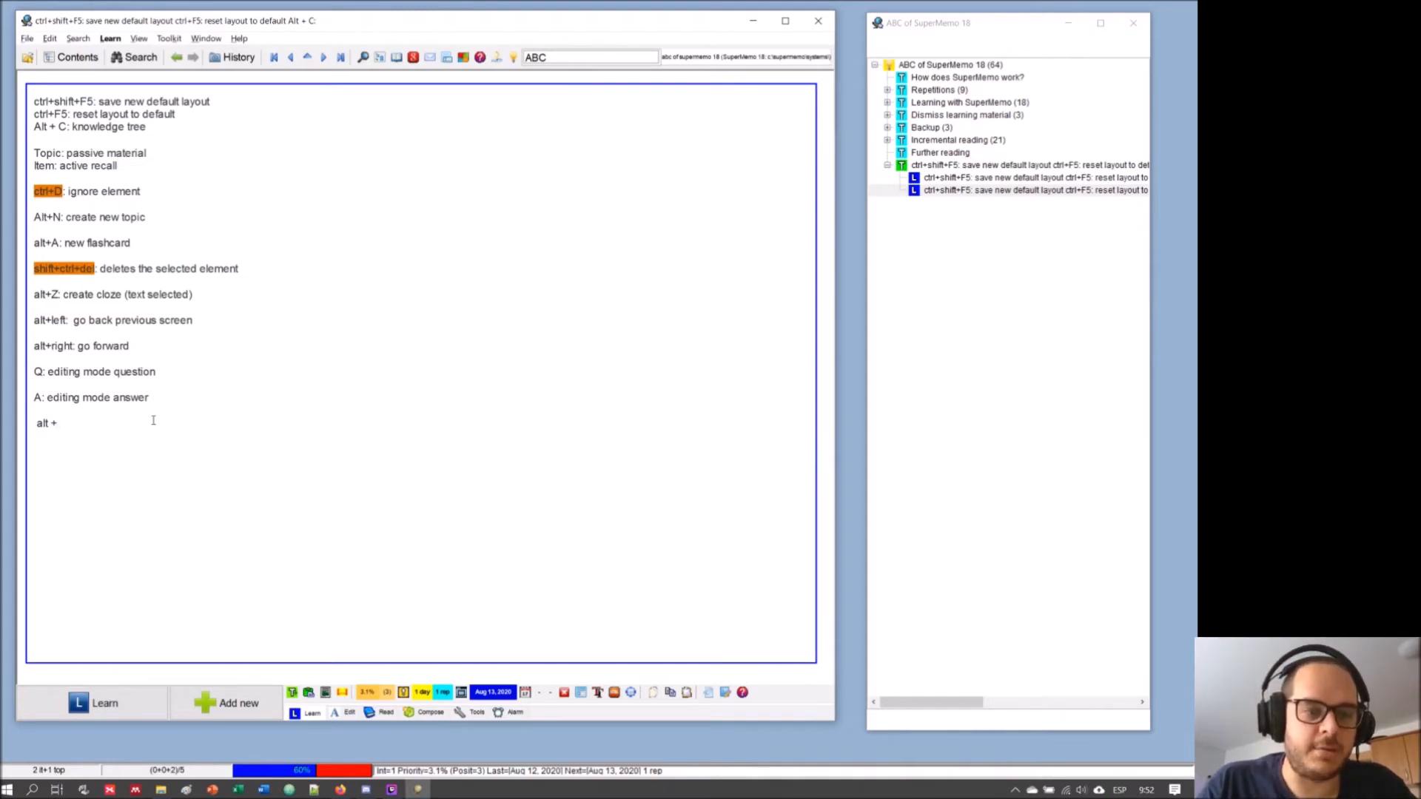
{"action": "type", "text": "\\"}
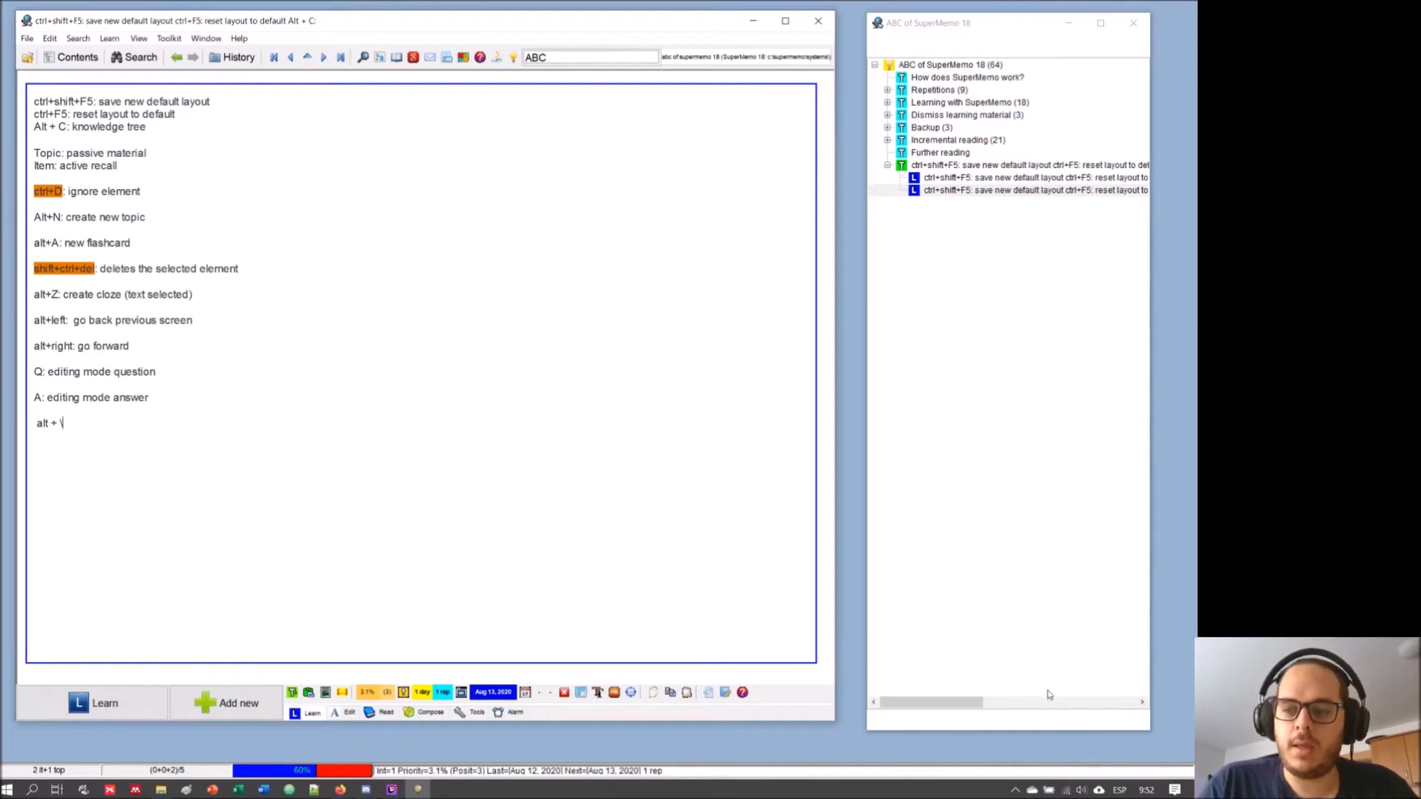
{"action": "left_click", "coordinate": [1120, 791]}
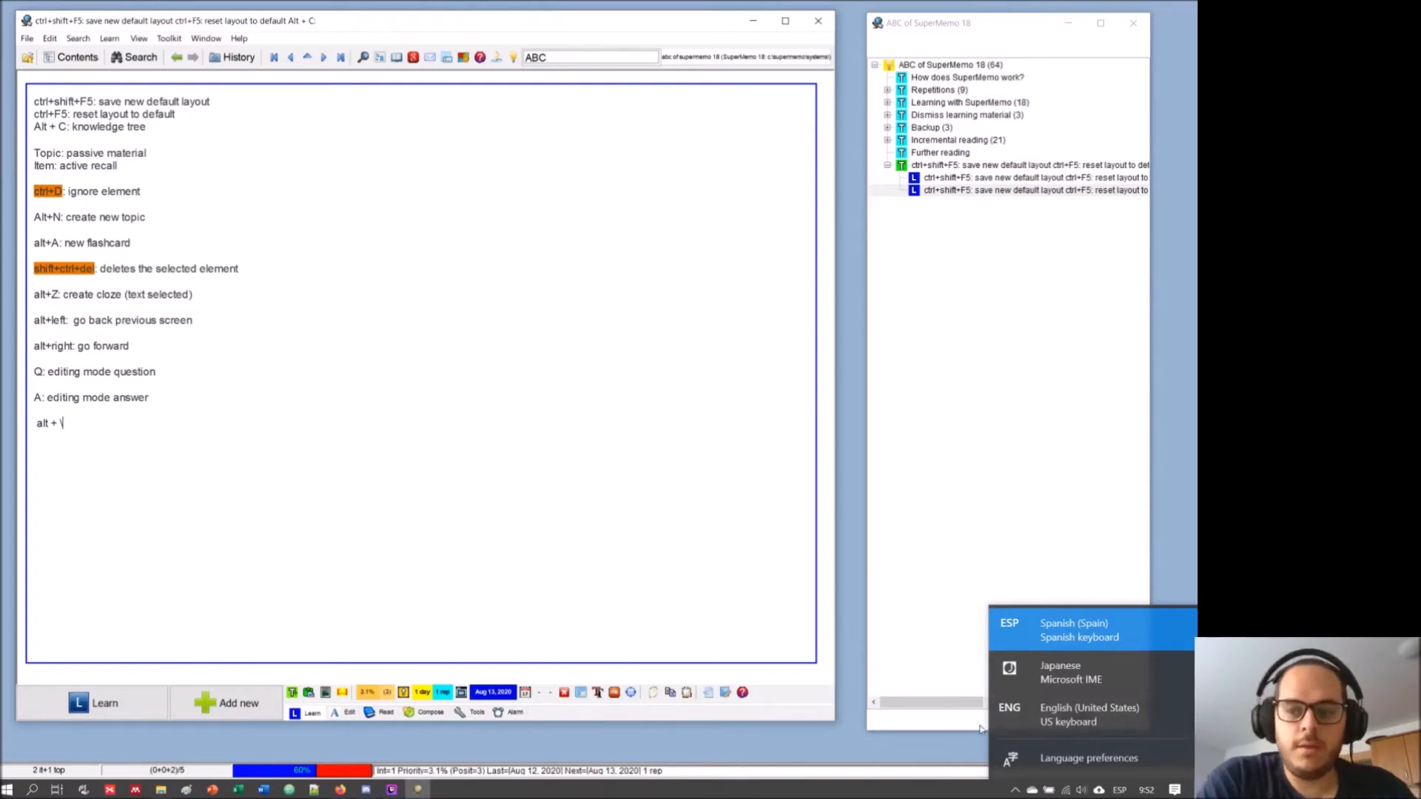
{"action": "left_click", "coordinate": [694, 497]}
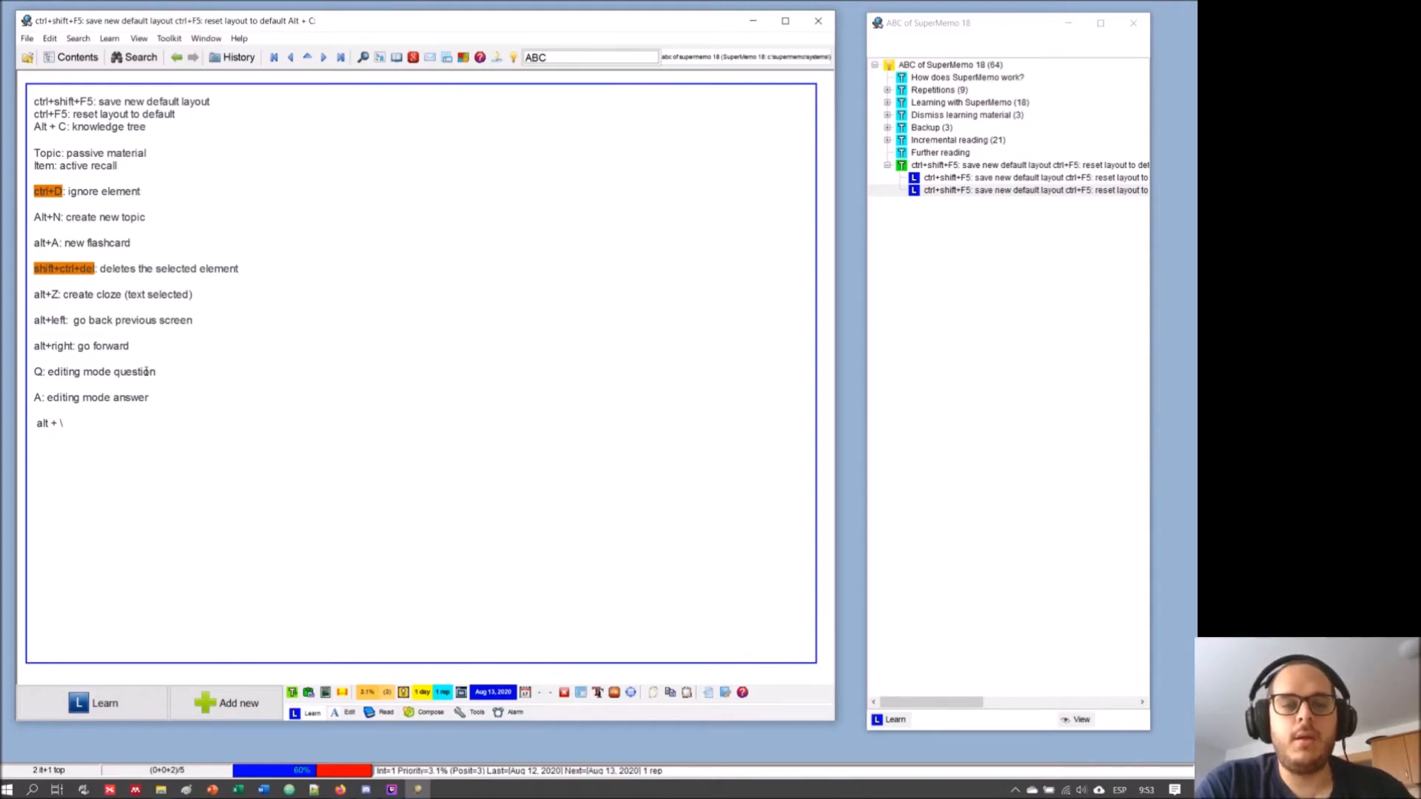
- Replace the backslash in the last note with "º:" and begin its description with "deletes"
{"action": "key", "text": "BackSpace"}
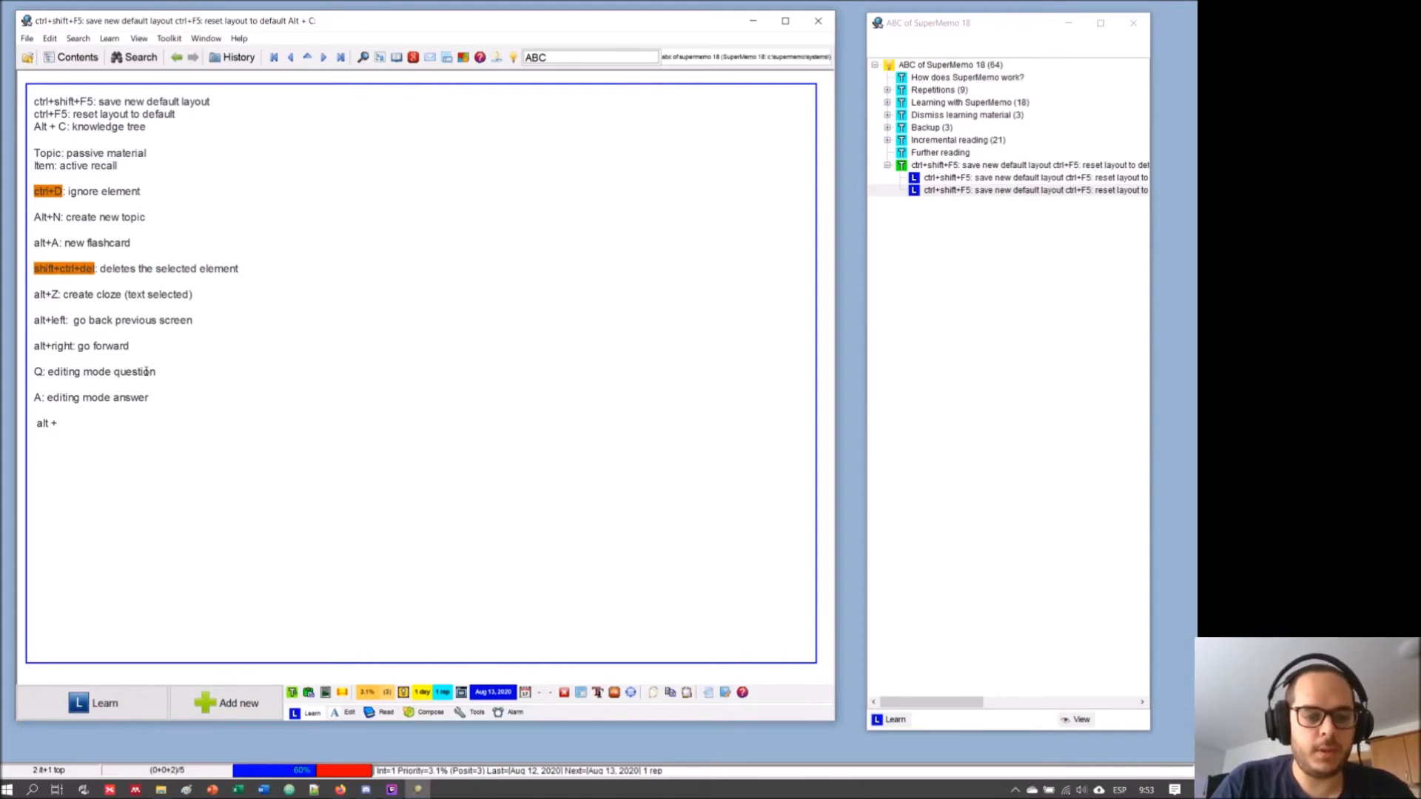
{"action": "type", "text": "'"}
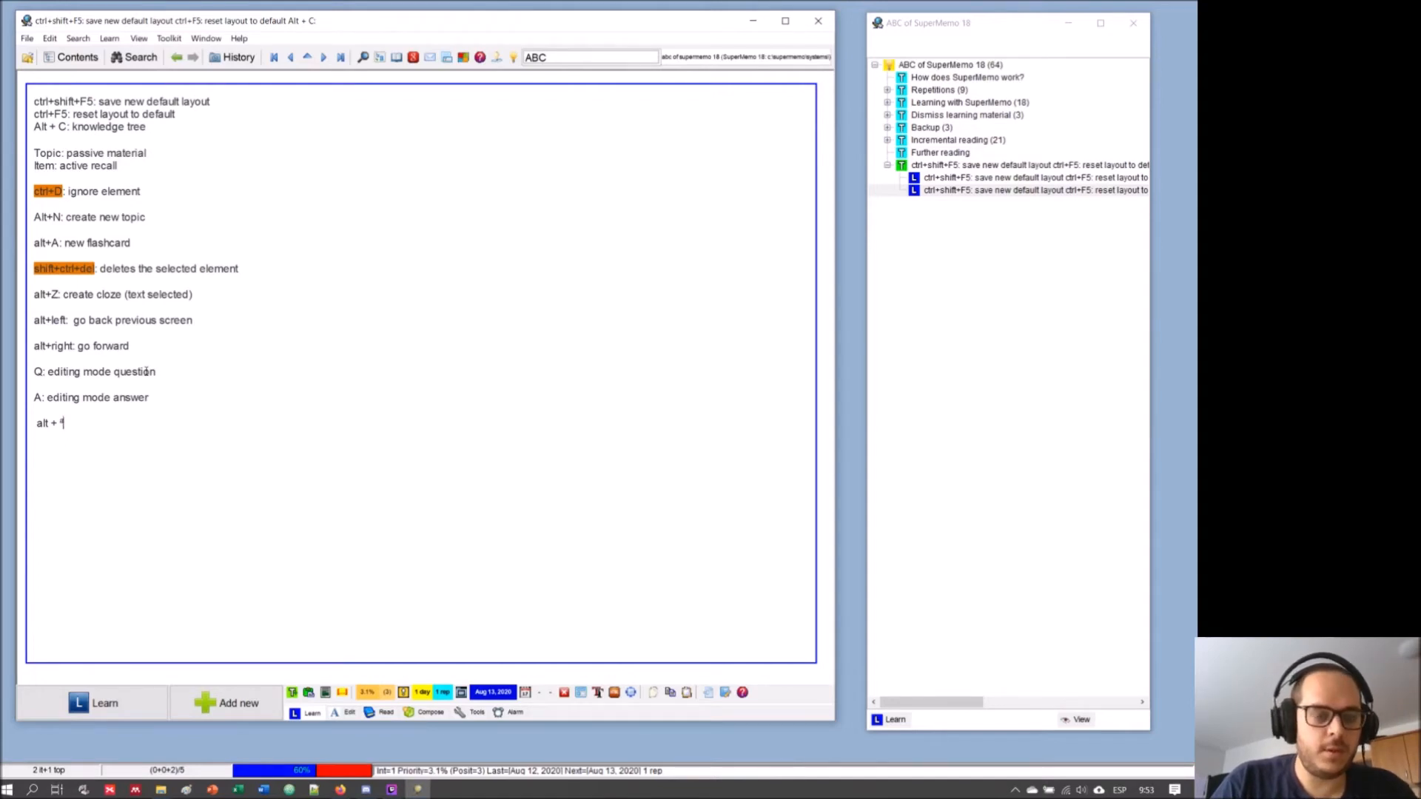
{"action": "key", "text": "BackSpace"}
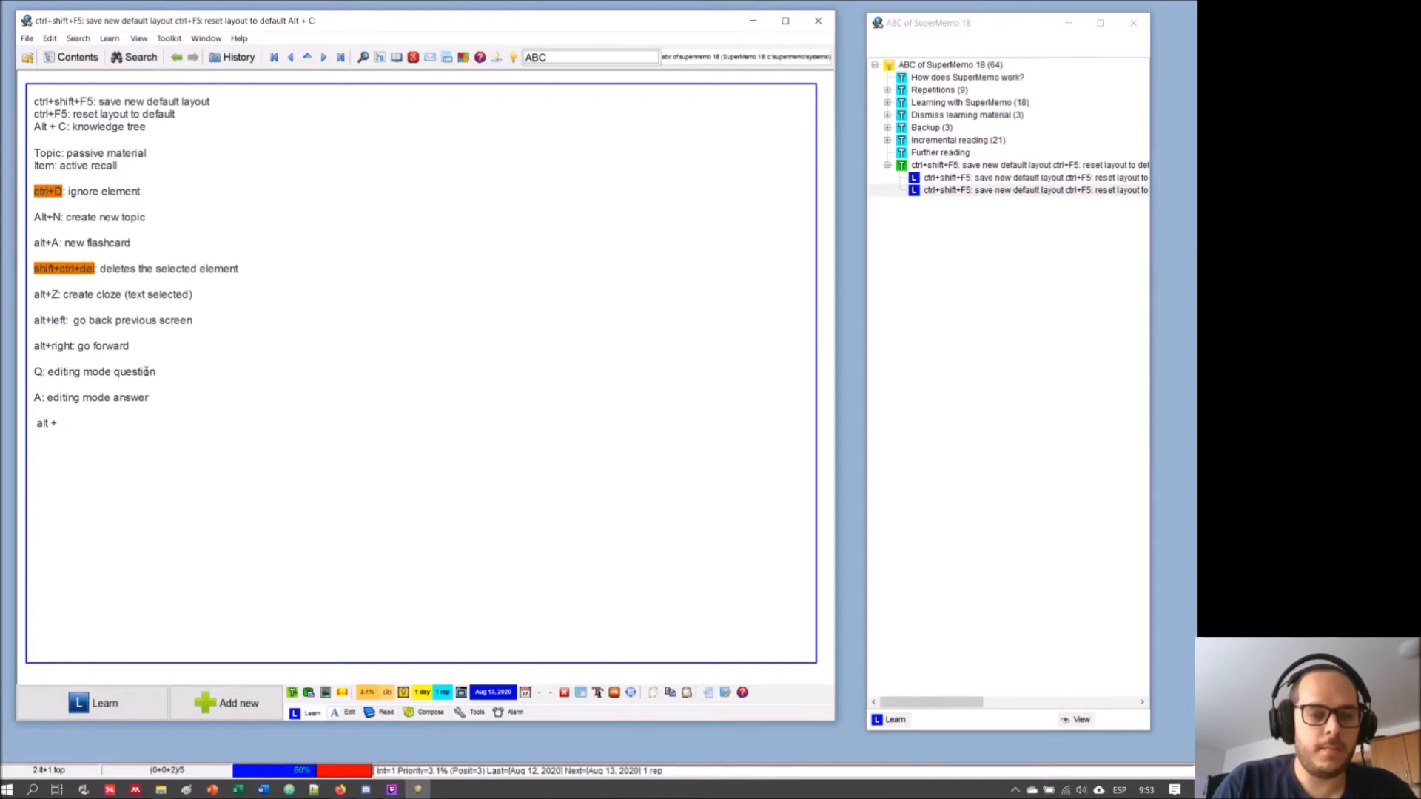
{"action": "key", "text": "BackSpace"}
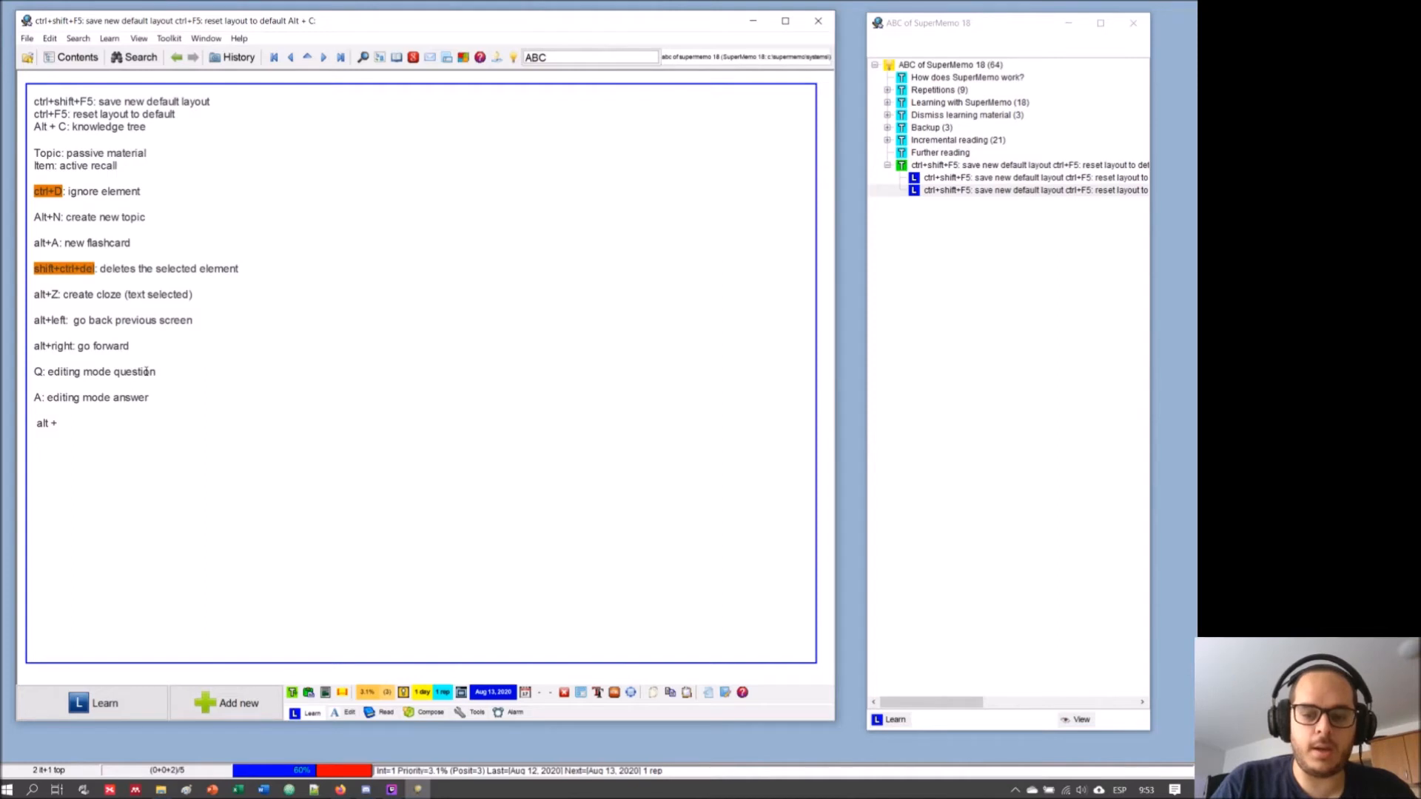
{"action": "type", "text": "'"}
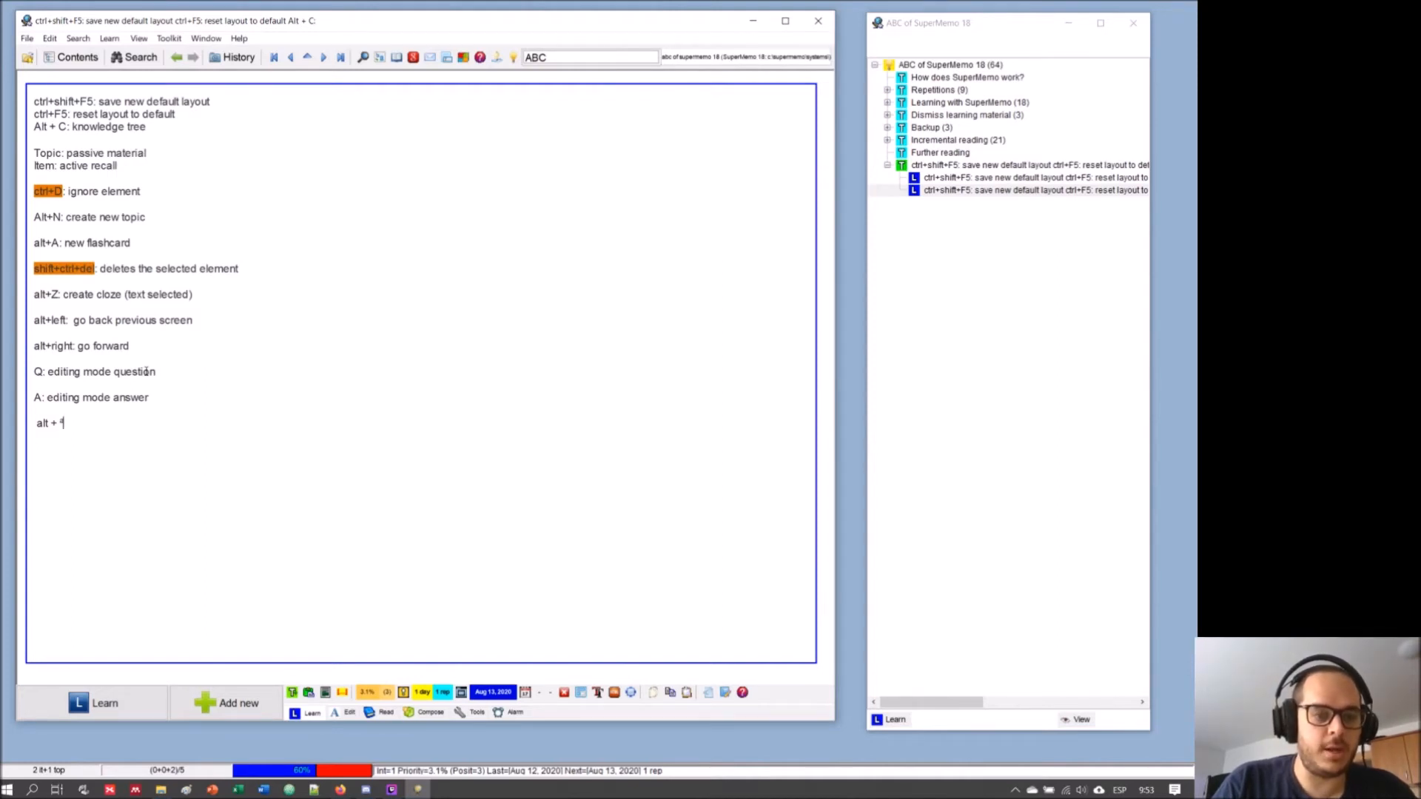
{"action": "type", "text": "º"}
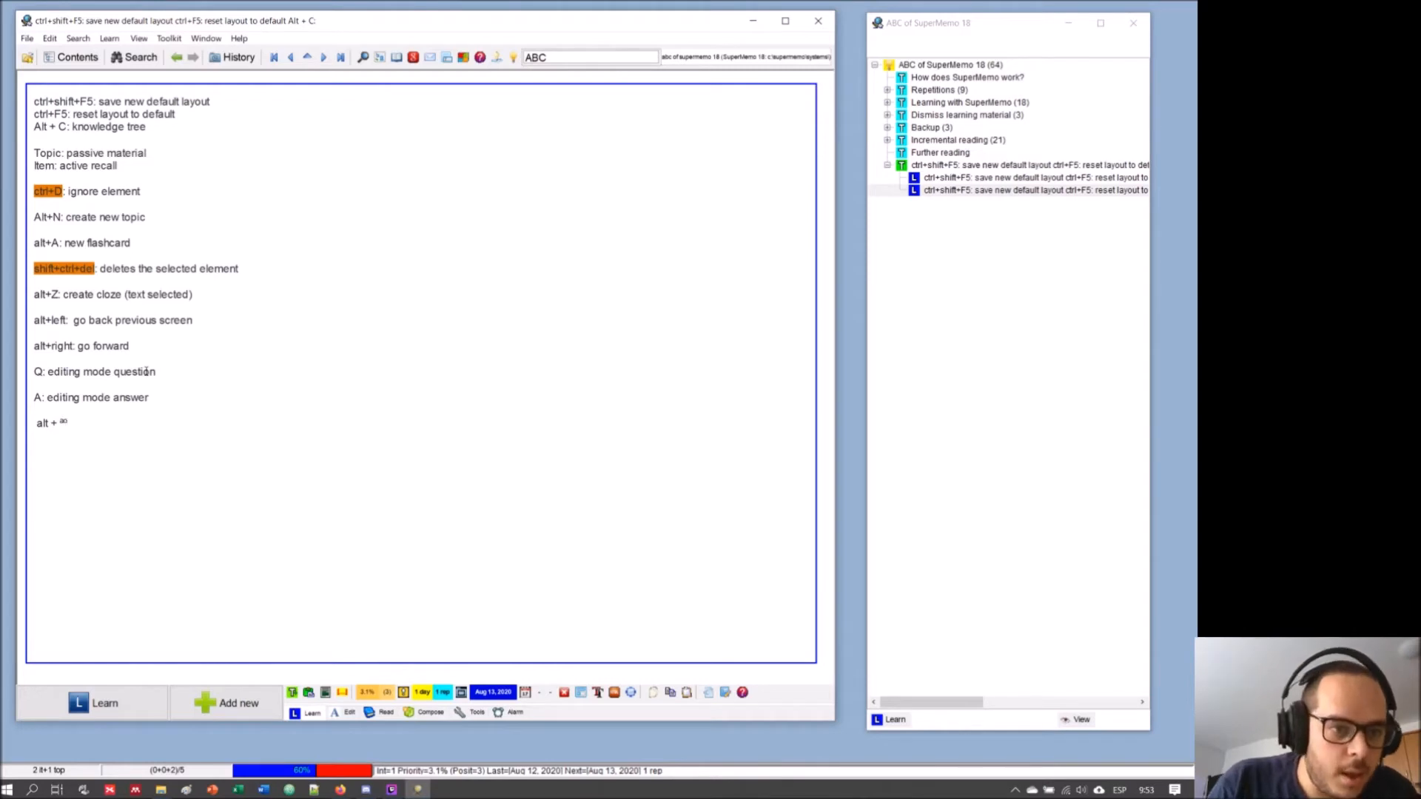
{"action": "key", "text": "BackSpace"}
{"action": "key", "text": "Right"}
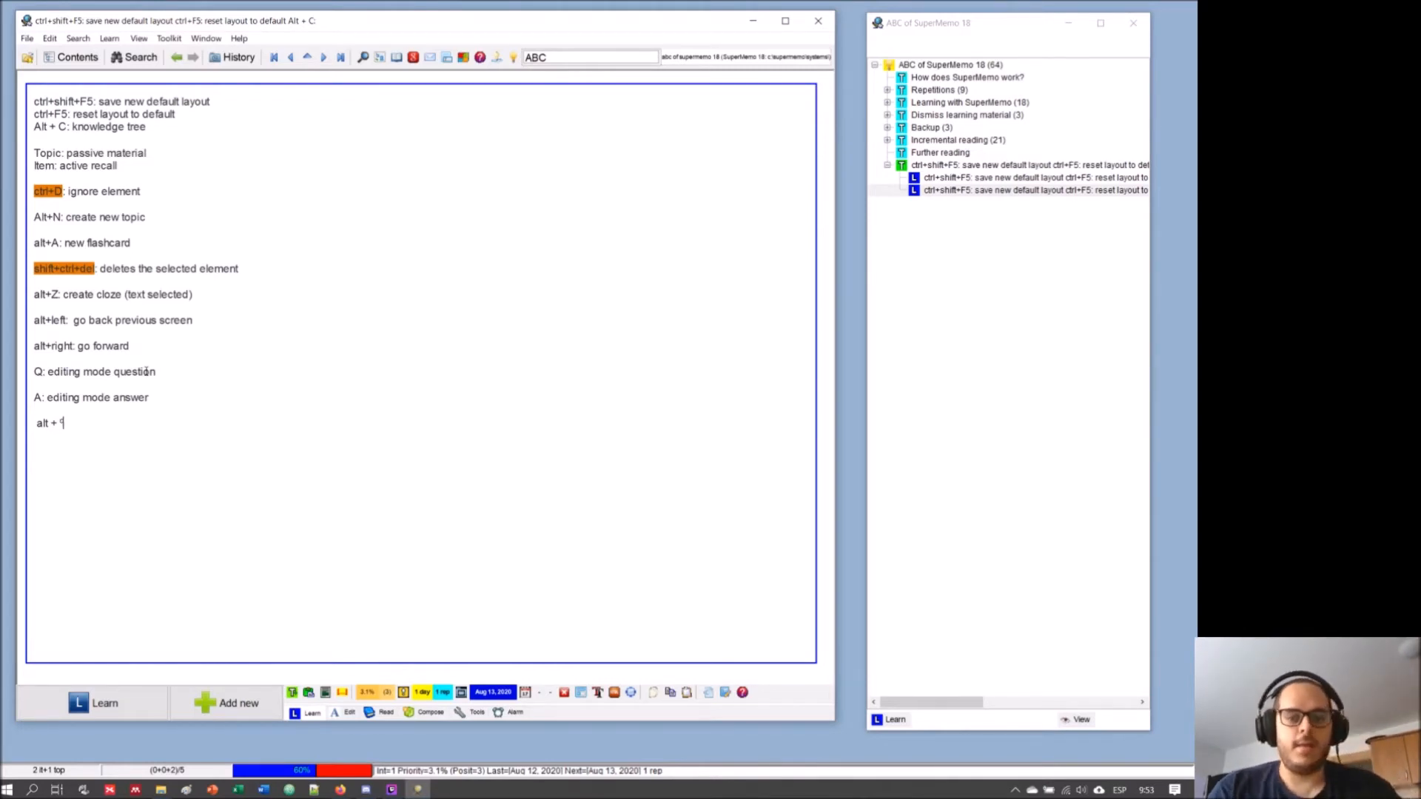
{"action": "type", "text": ":"}
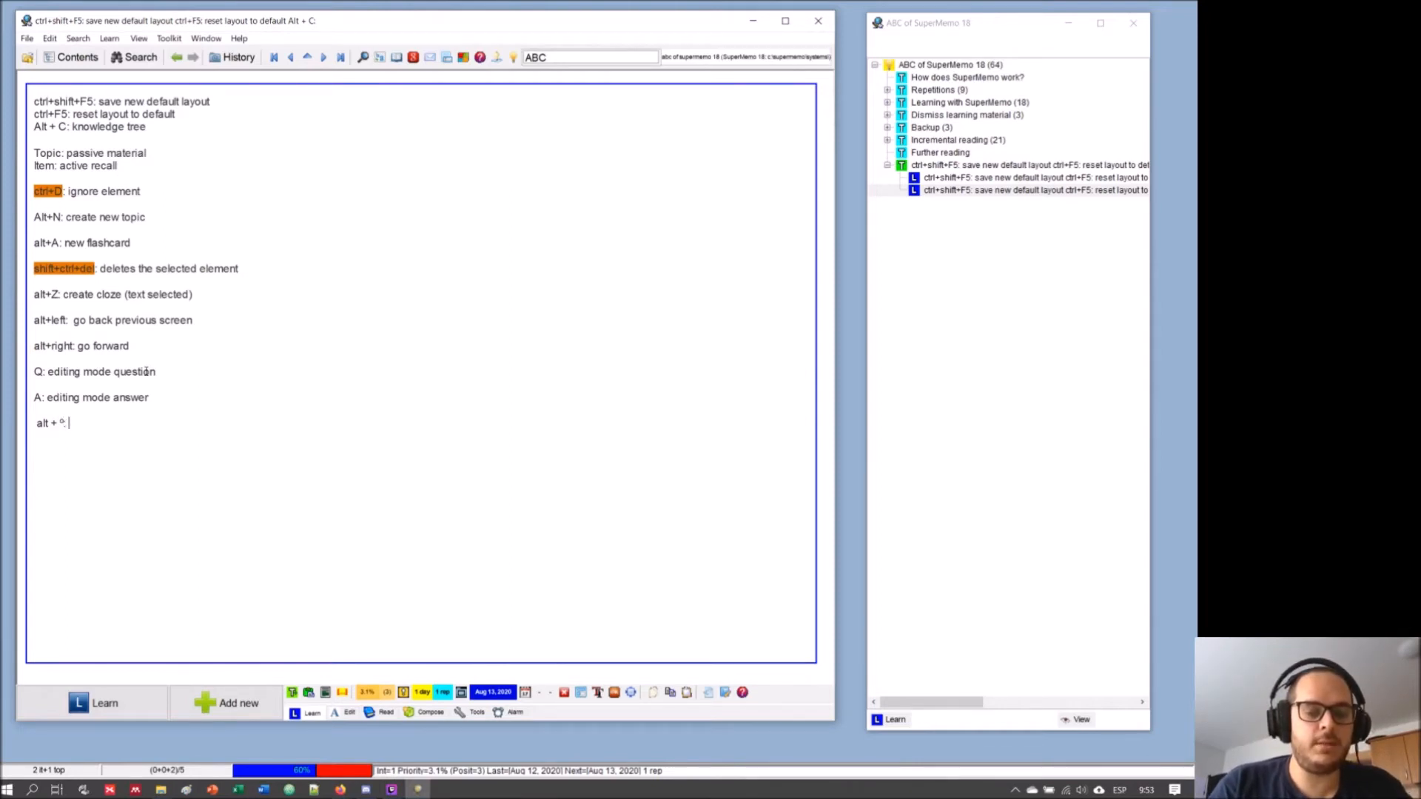
{"action": "type", "text": " deletes"}
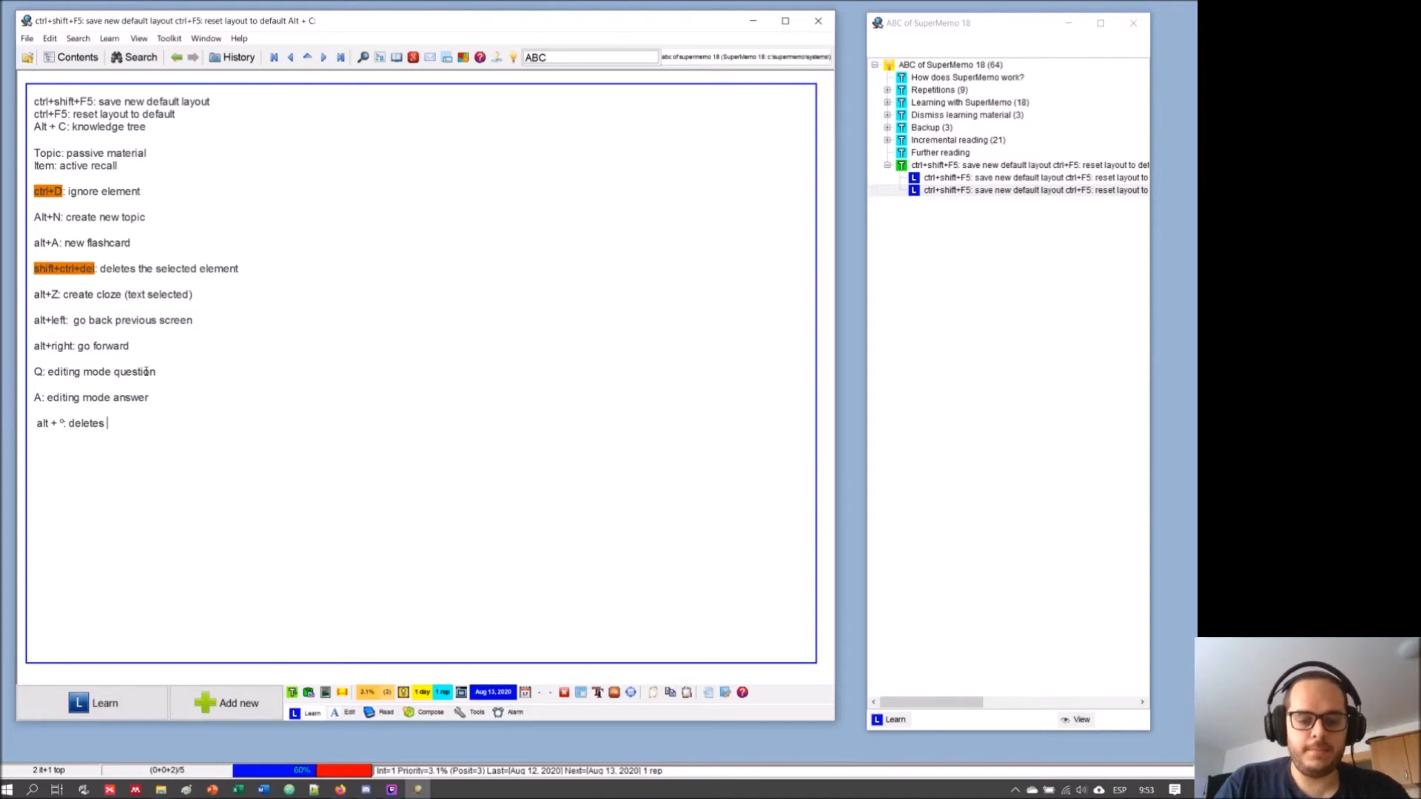
- Create a new topic containing two lines of filler text, "ojvbbafjobafb" and "asfvbjafj`bvakfb"
{"action": "key", "text": "alt+n"}
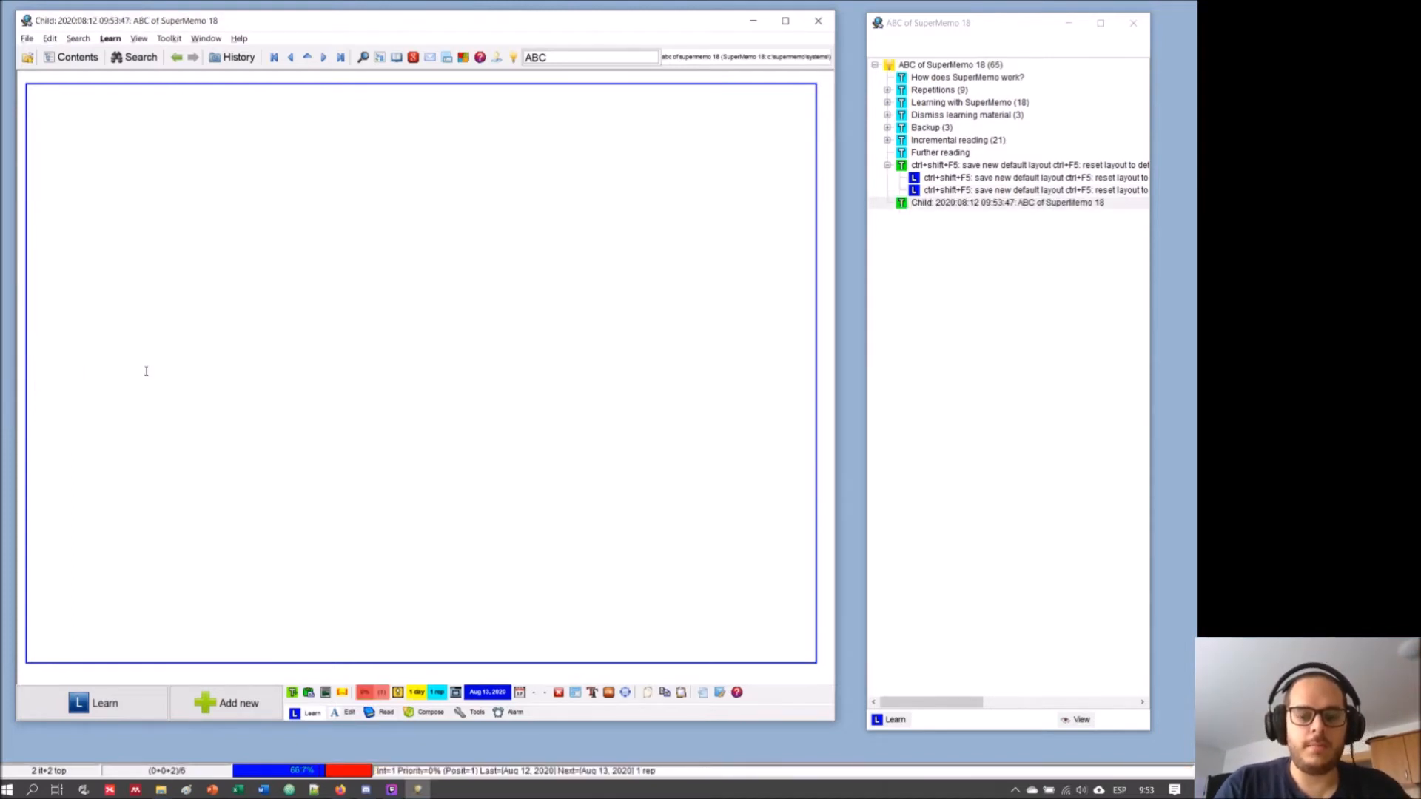
{"action": "type", "text": "ojvbbafjobafb"}
{"action": "key", "text": "Return"}
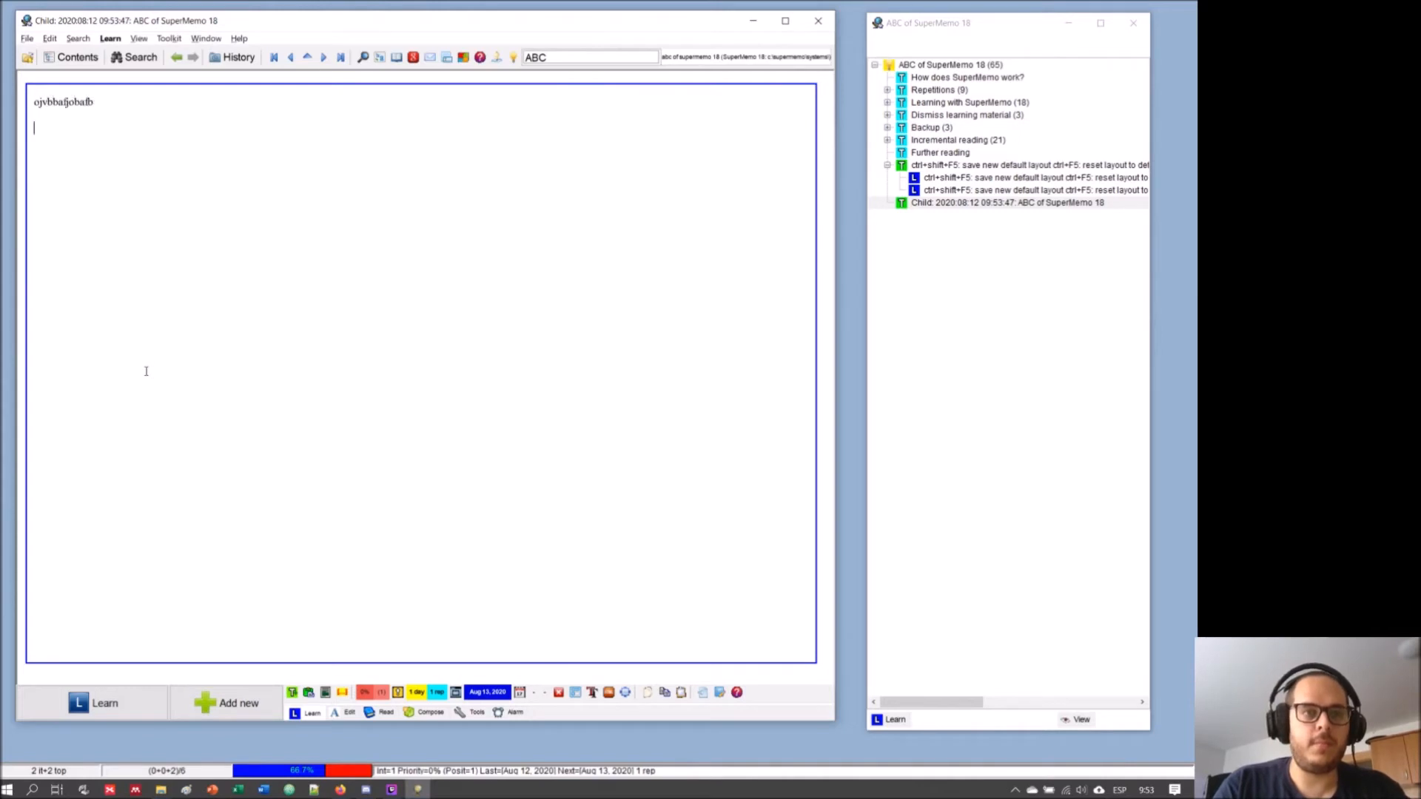
{"action": "type", "text": "asfvbjafj bvakfb"}
- Delete all text before the cursor in the filler topic, with the cursor placed ahead of "fjobafb" in the first line
{"action": "key", "text": "Up"}
{"action": "key", "text": "Left"}
{"action": "key", "text": "Left"}
{"action": "key", "text": "Left"}
{"action": "key", "text": "Left"}
{"action": "key", "text": "Left"}
{"action": "key", "text": "Left"}
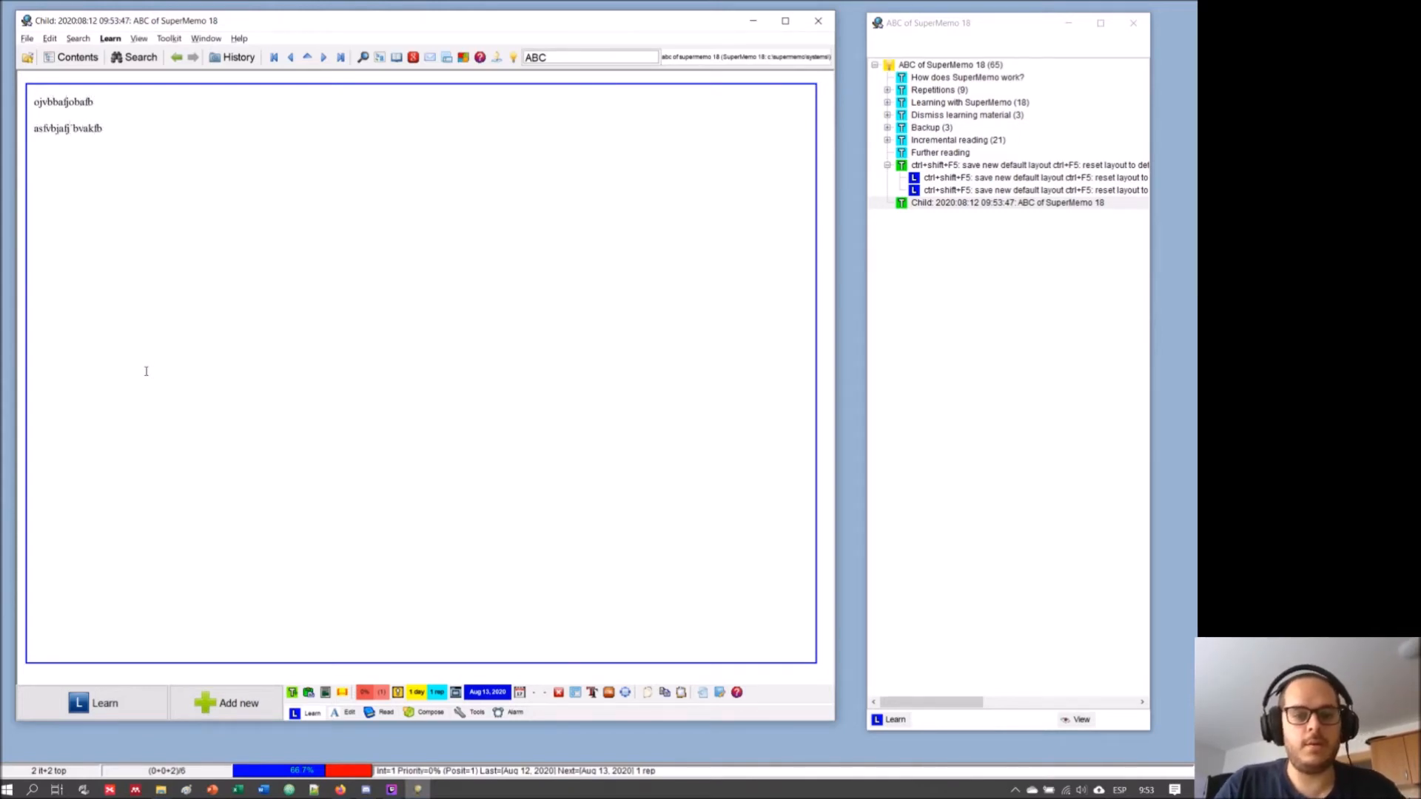
{"action": "key", "text": "alt+backslash"}
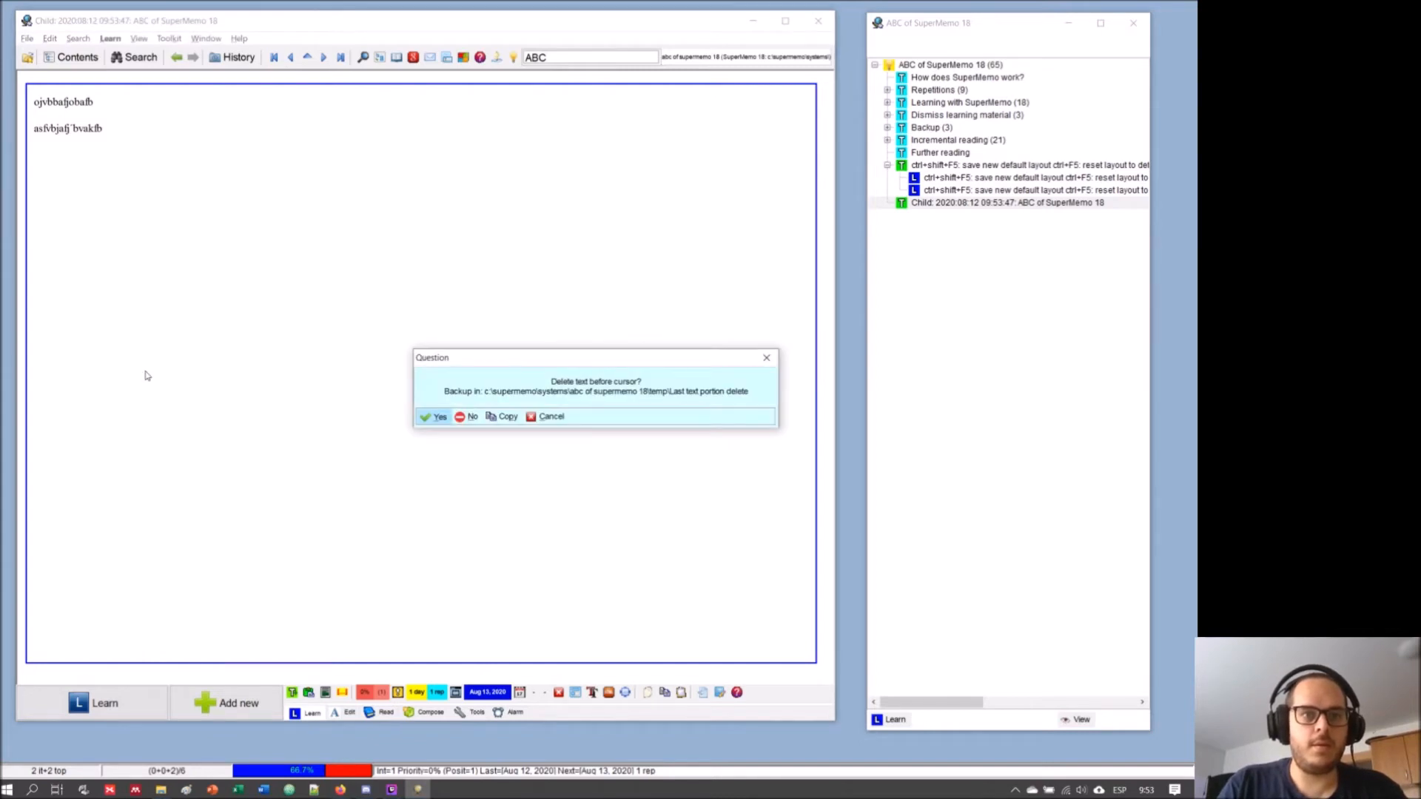
{"action": "key", "text": "Return"}
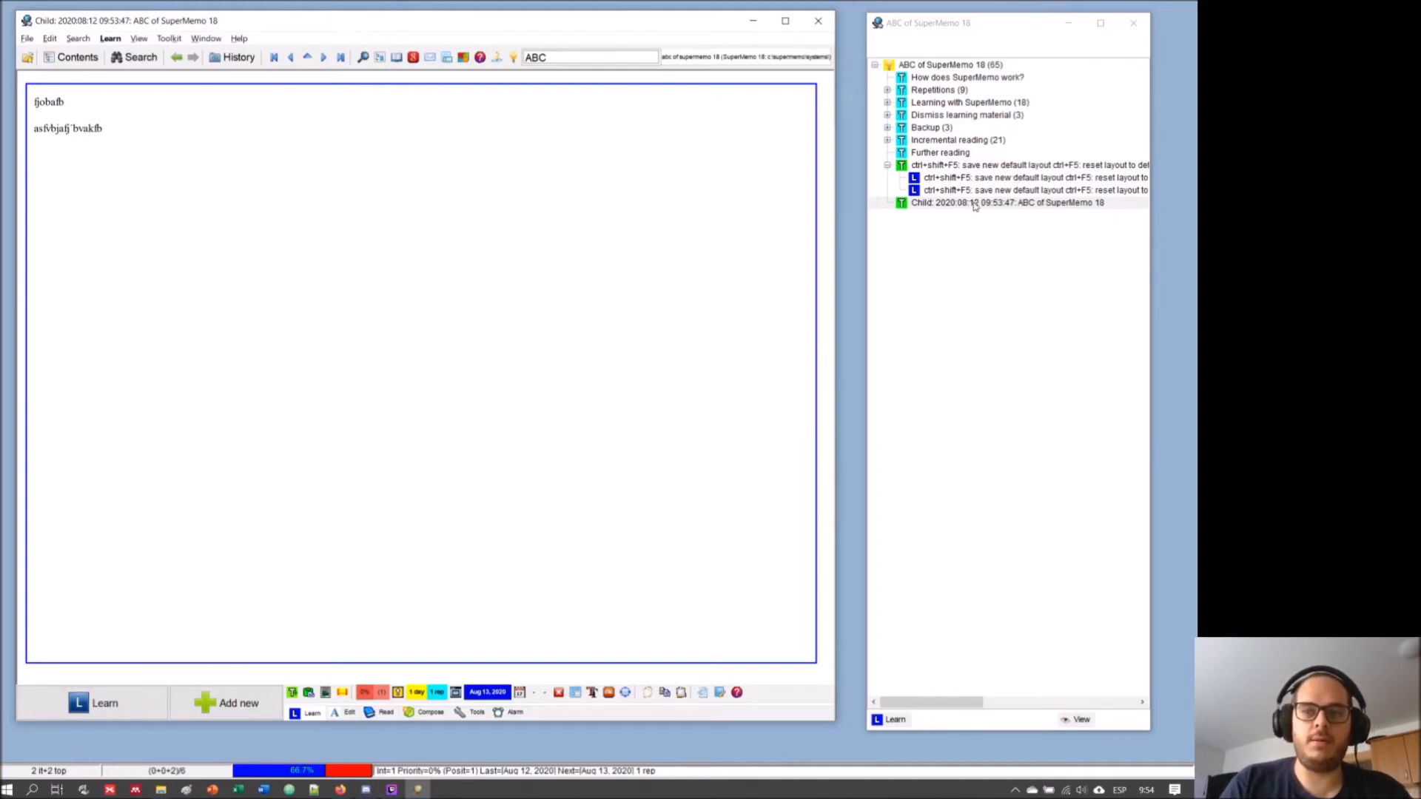
- Return to the shortcut notes topic and complete the "alt + º" line as "deletes text from the before cursor"
{"action": "left_click", "coordinate": [598, 286]}
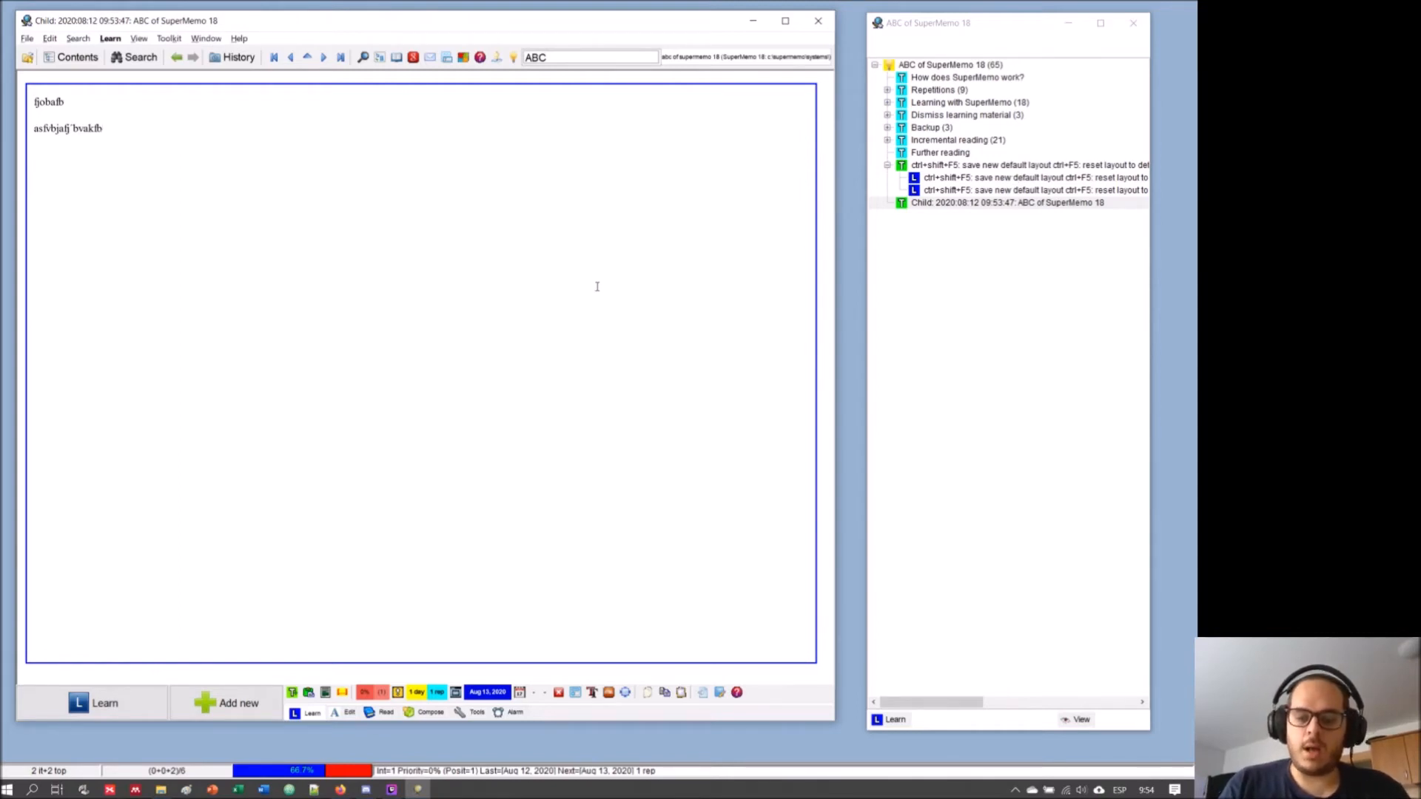
{"action": "key", "text": "alt+Left"}
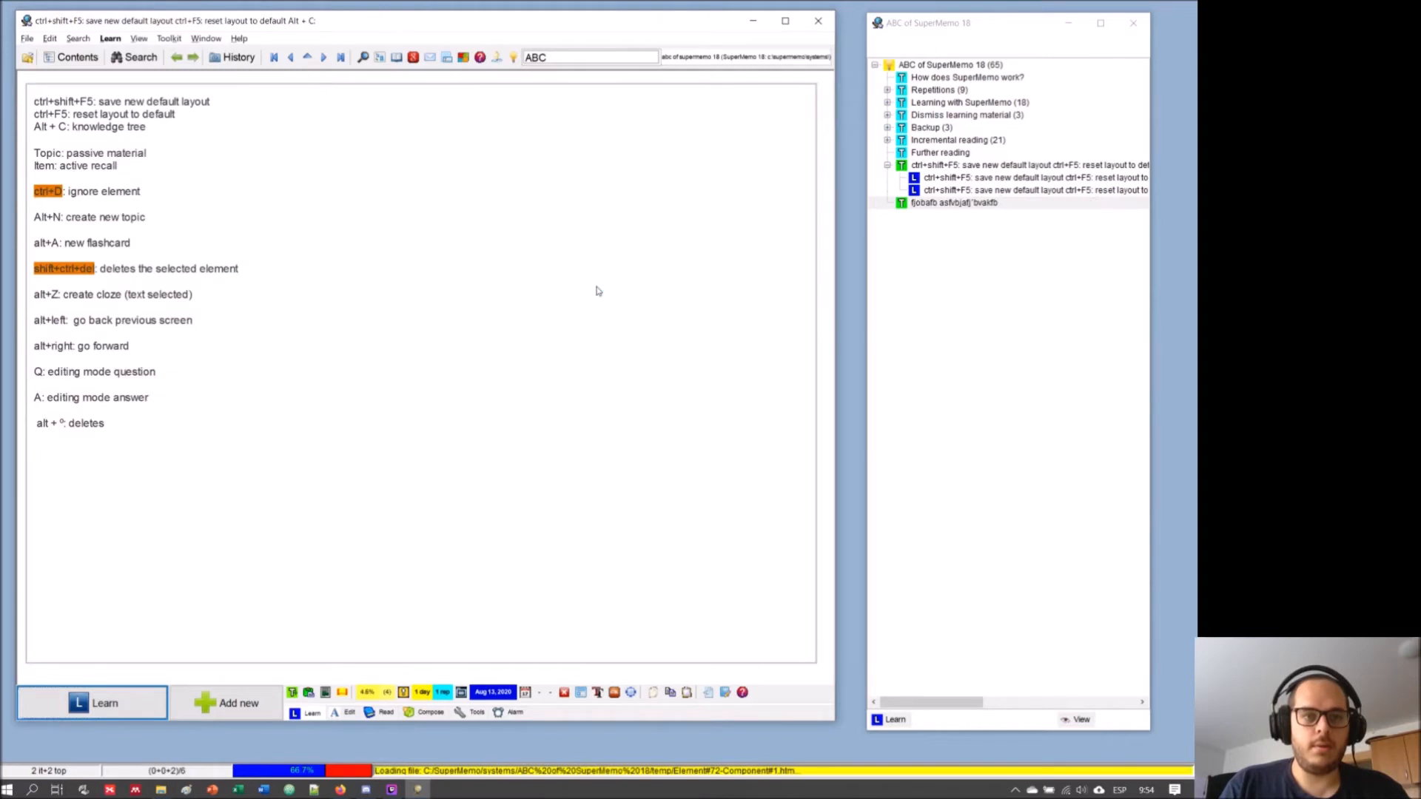
{"action": "left_click", "coordinate": [123, 428]}
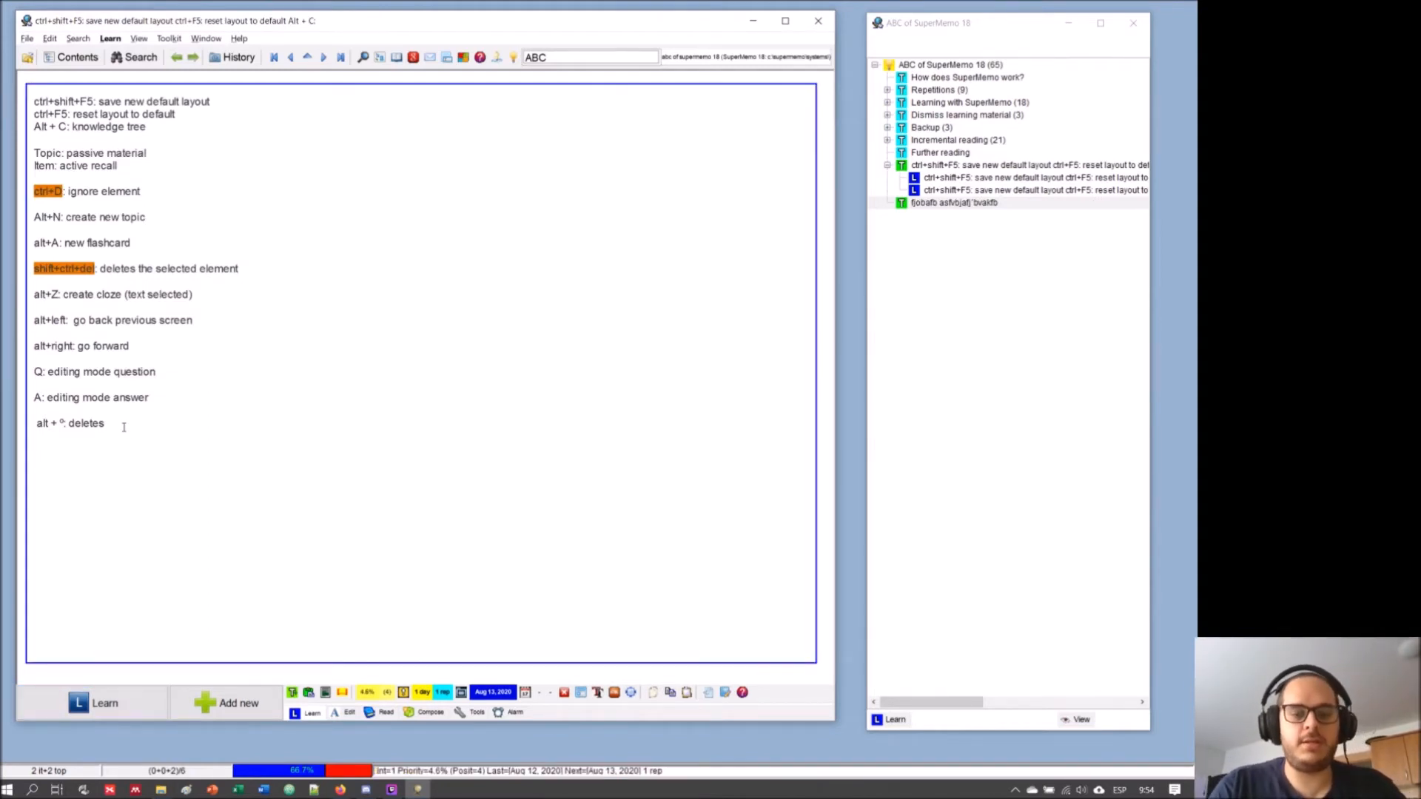
{"action": "type", "text": "x"}
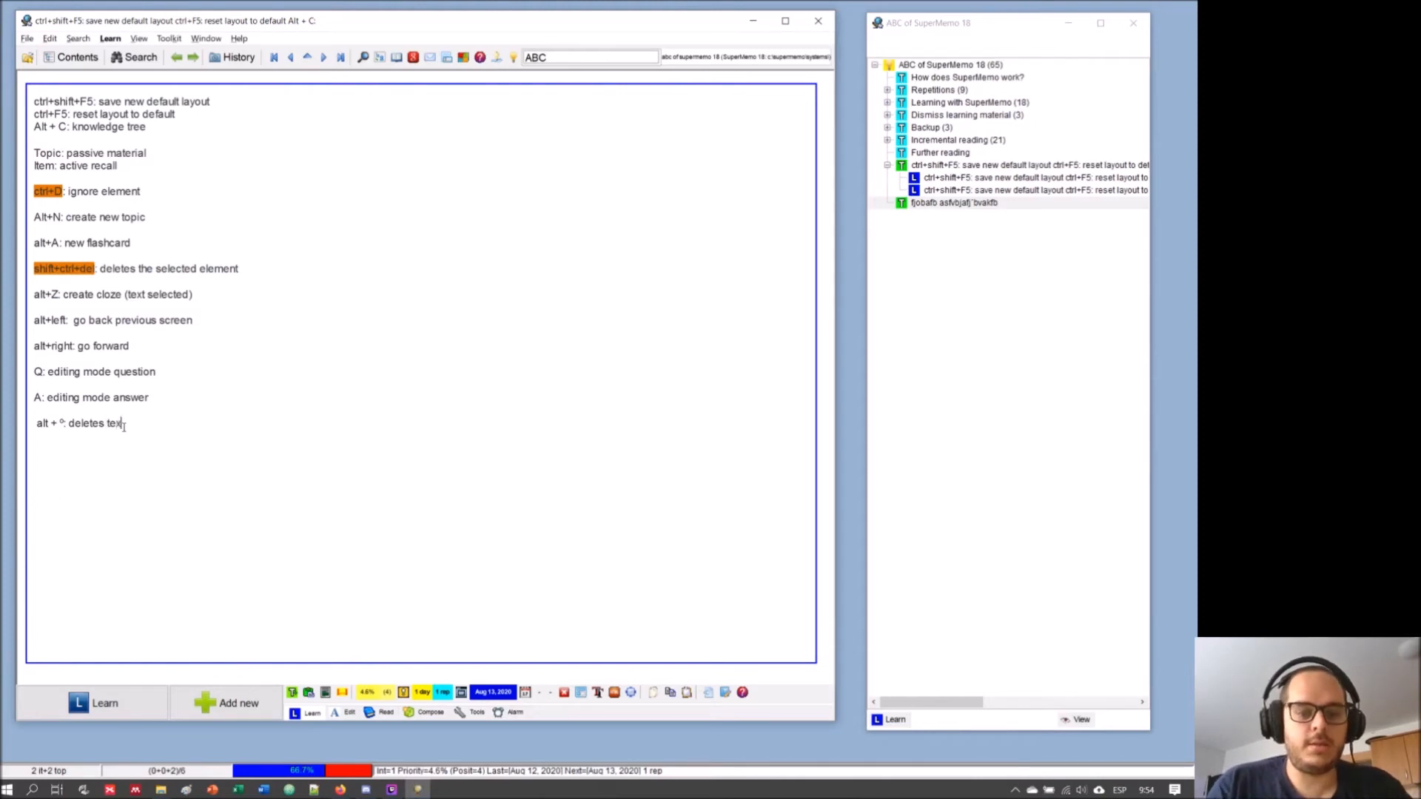
{"action": "type", "text": "t from the be"}
{"action": "key", "text": "BackSpace"}
{"action": "key", "text": "BackSpace"}
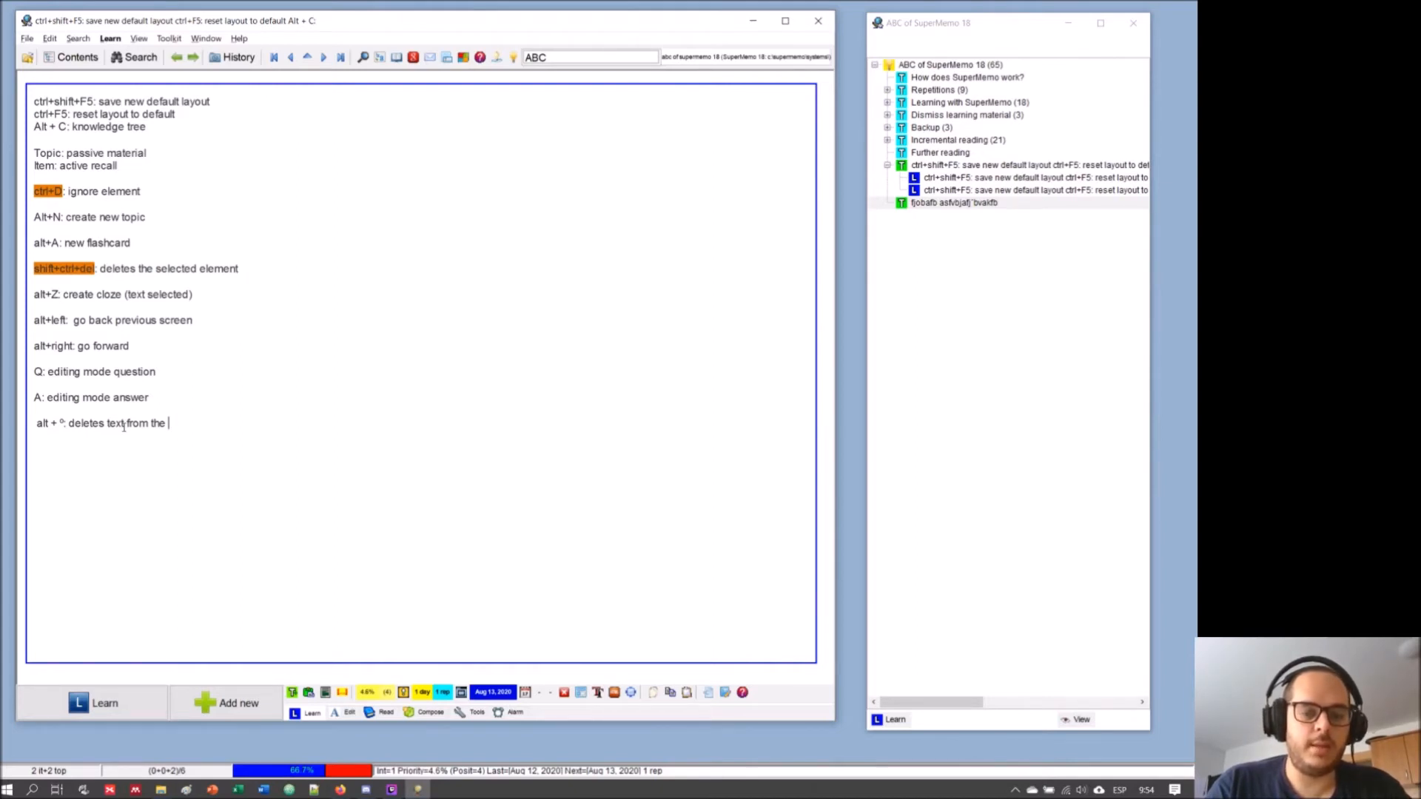
{"action": "type", "text": "be"}
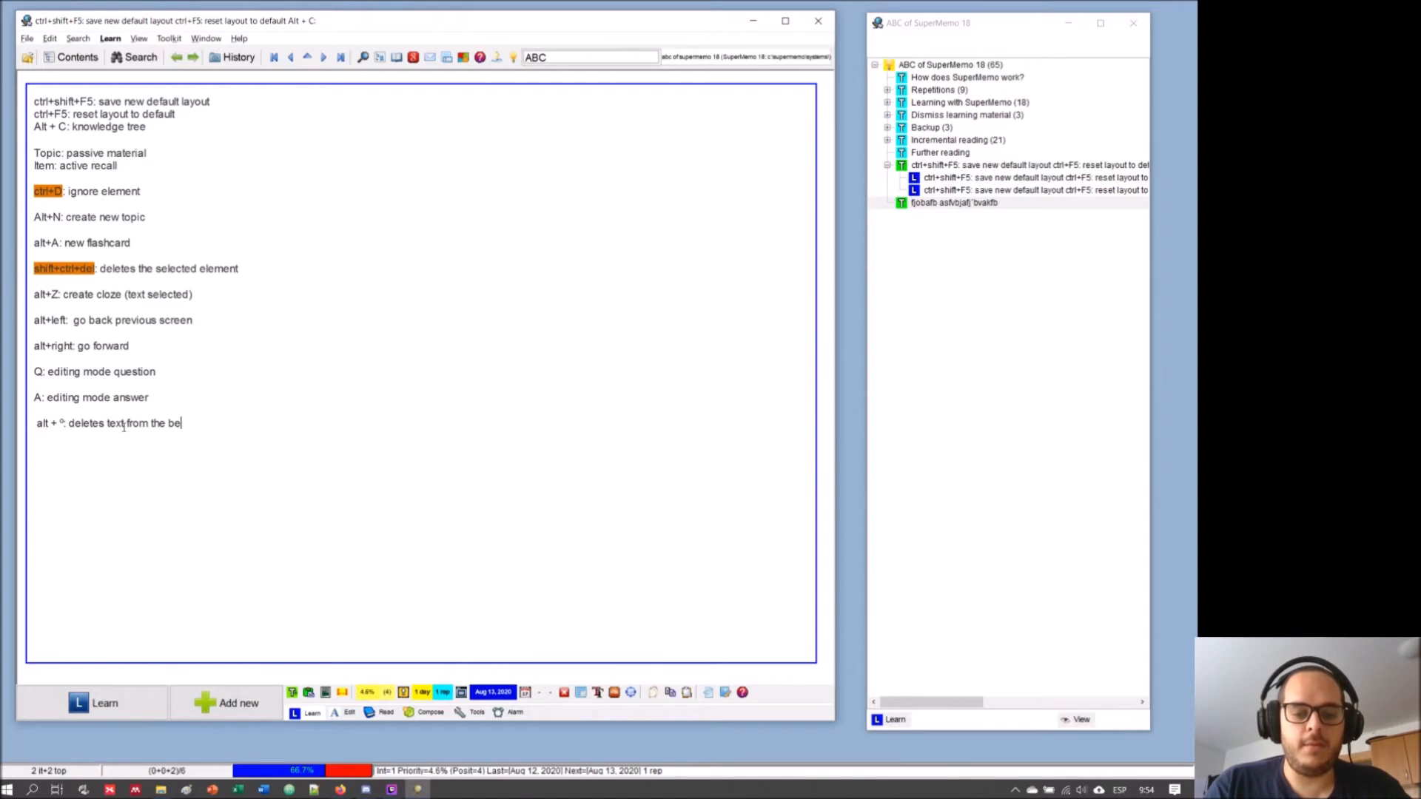
{"action": "type", "text": "fore cursor"}
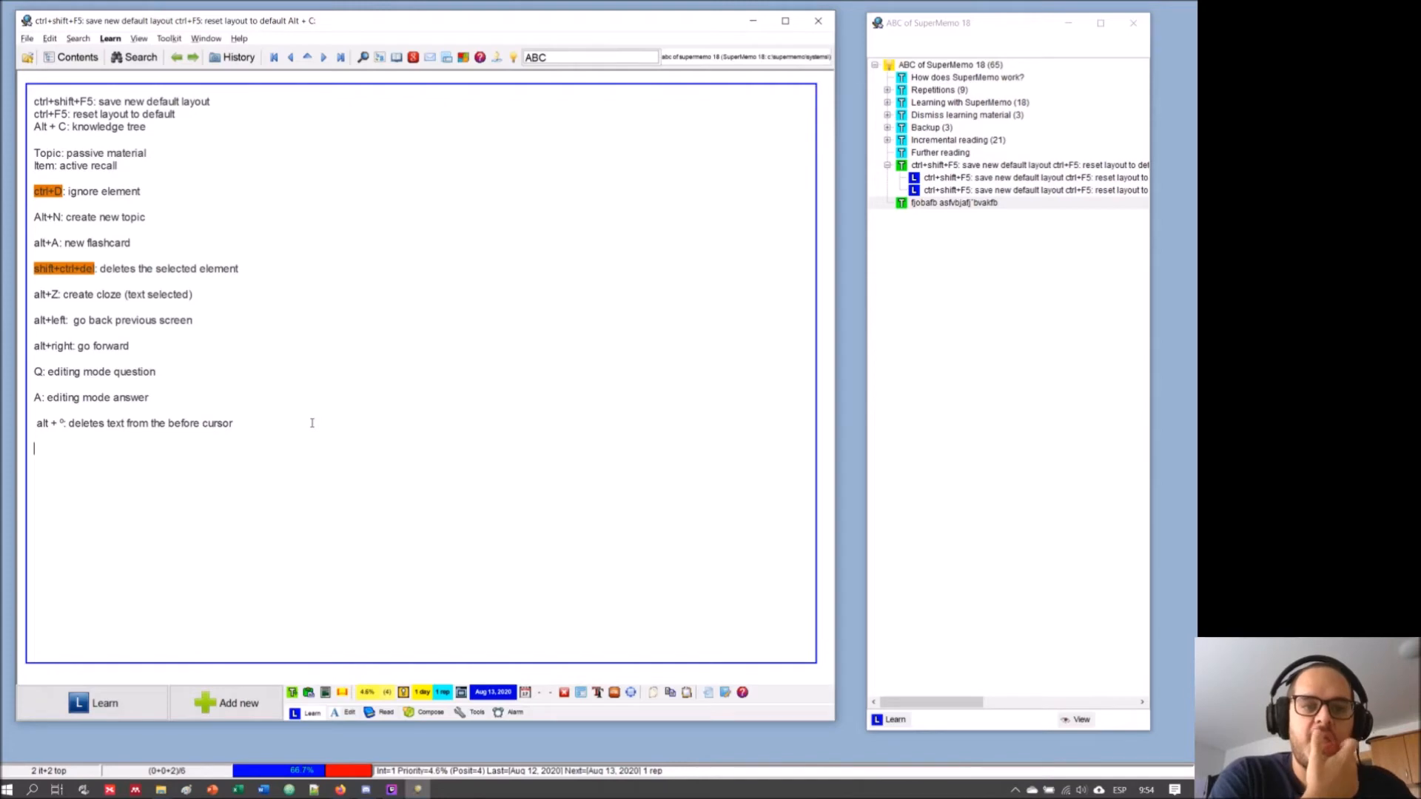
- Duplicate the "alt + º" note on a new line below and change the copy's shortcut to "alt + . :"
{"action": "left_click_drag", "start_coordinate": [245, 425], "coordinate": [6, 419]}
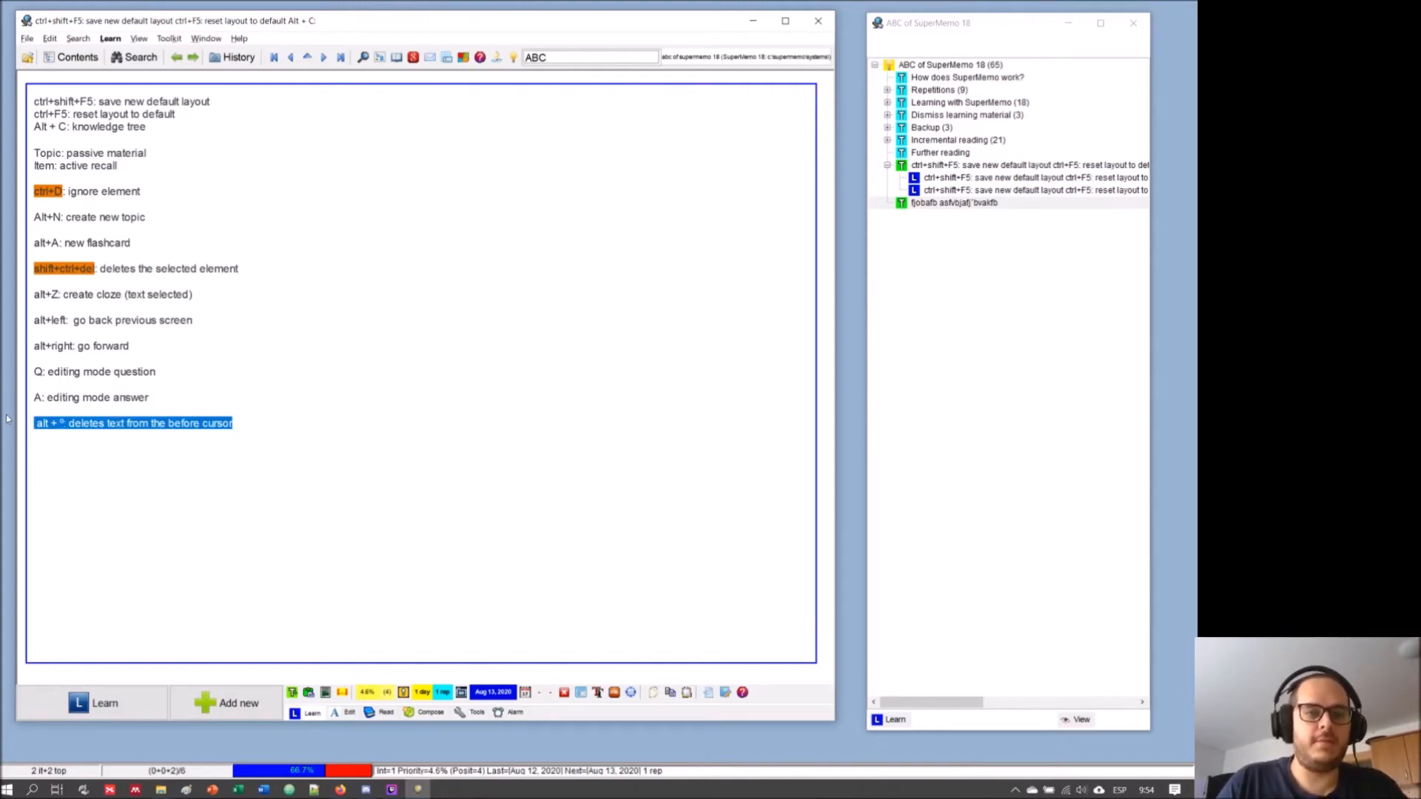
{"action": "key", "text": "ctrl+c"}
{"action": "key", "text": "End"}
{"action": "key", "text": "Return"}
{"action": "key", "text": "ctrl+v"}
{"action": "key", "text": "ctrl+Left"}
{"action": "key", "text": "ctrl+Left"}
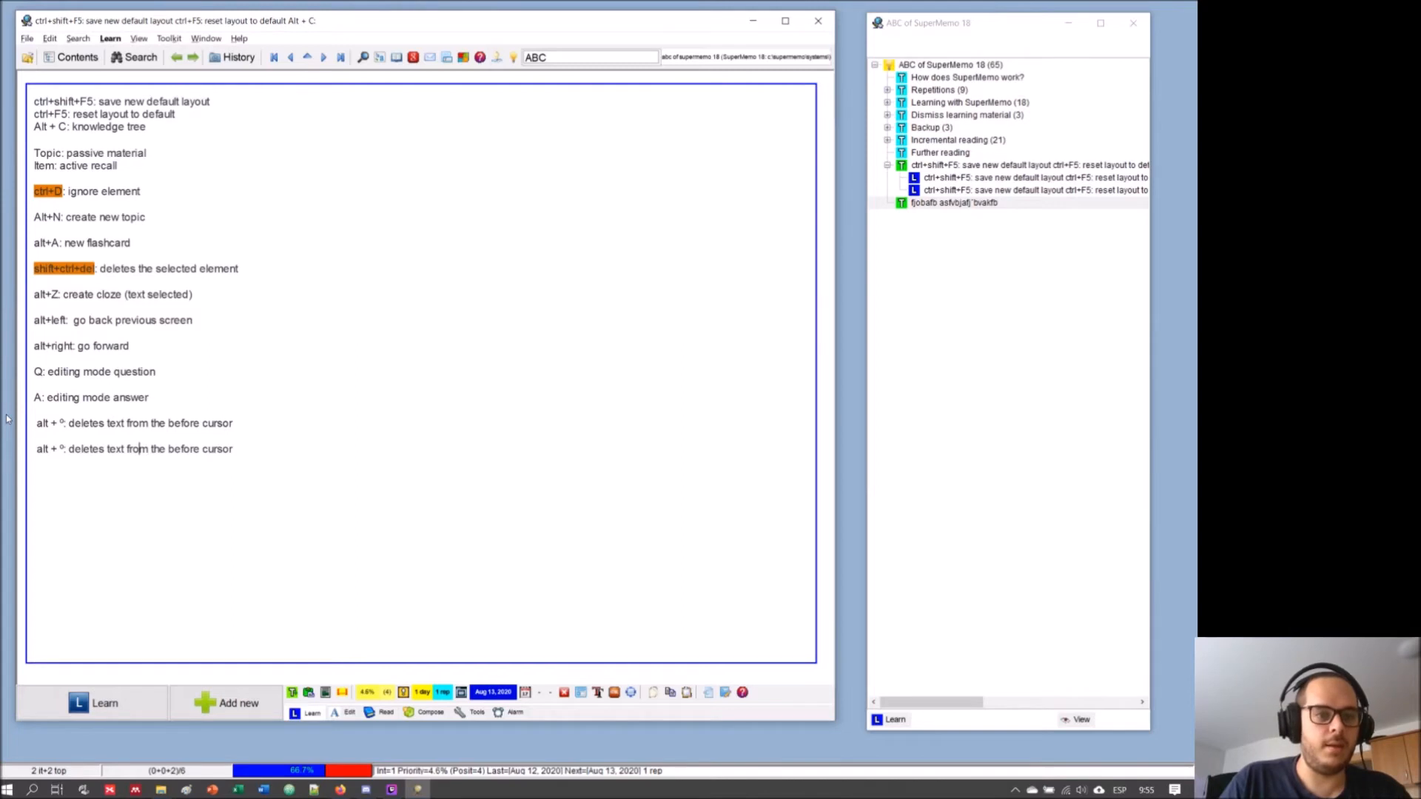
{"action": "key", "text": "BackSpace"}
{"action": "type", "text": "."}
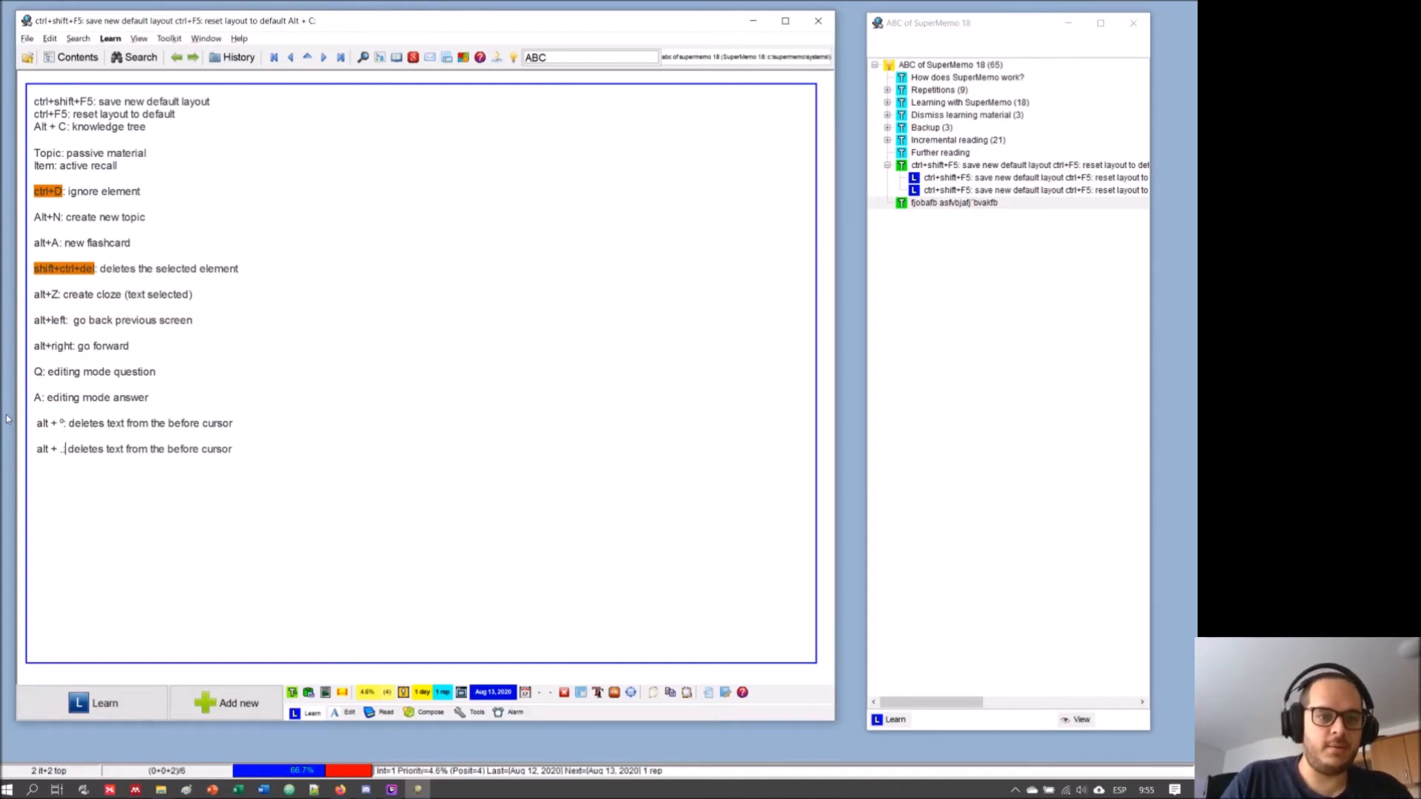
{"action": "key", "text": "Right"}
{"action": "key", "text": "Right"}
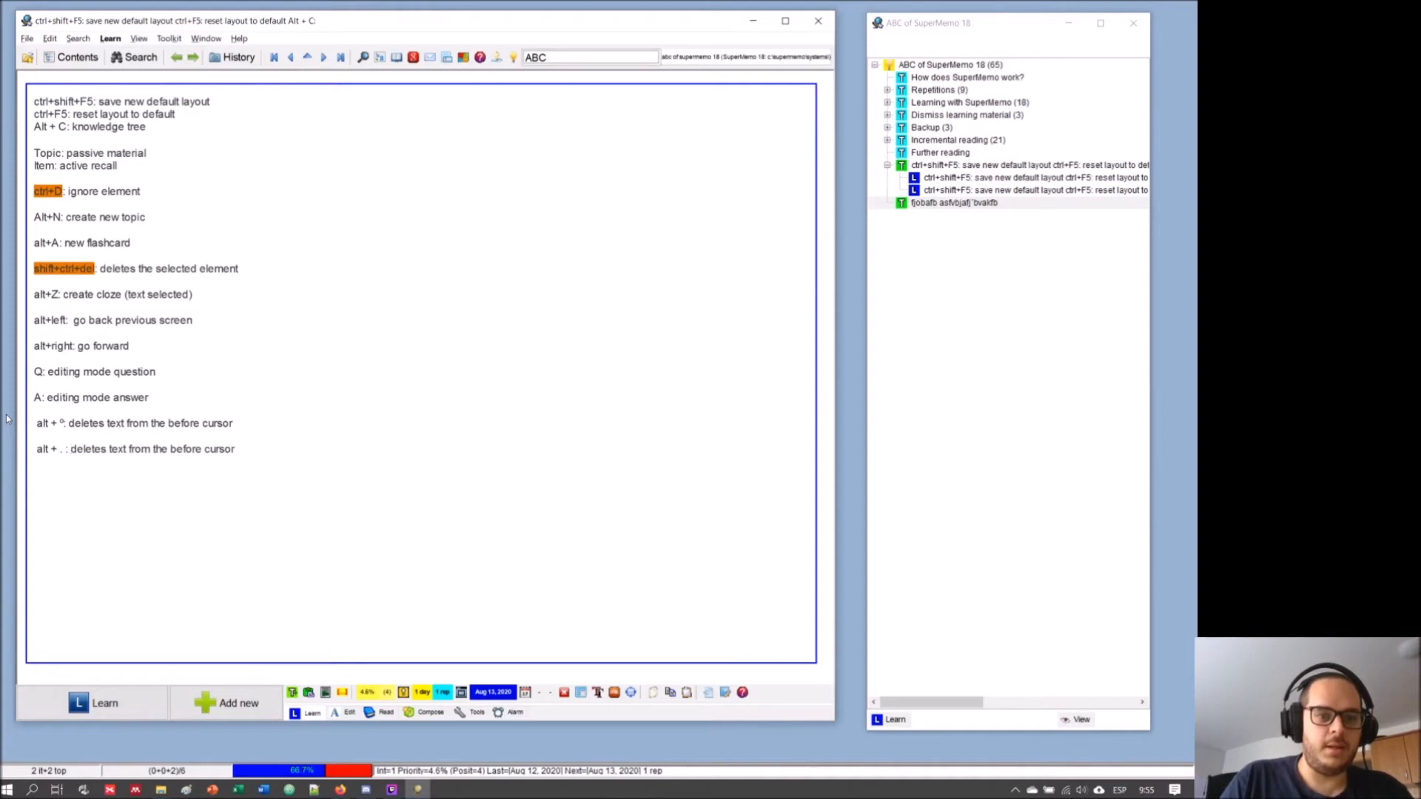
- Reword the "alt + ." note's description to "deletes text after cursor"
{"action": "key", "text": "BackSpace"}
{"action": "key", "text": "BackSpace"}
{"action": "key", "text": "BackSpace"}
{"action": "key", "text": "BackSpace"}
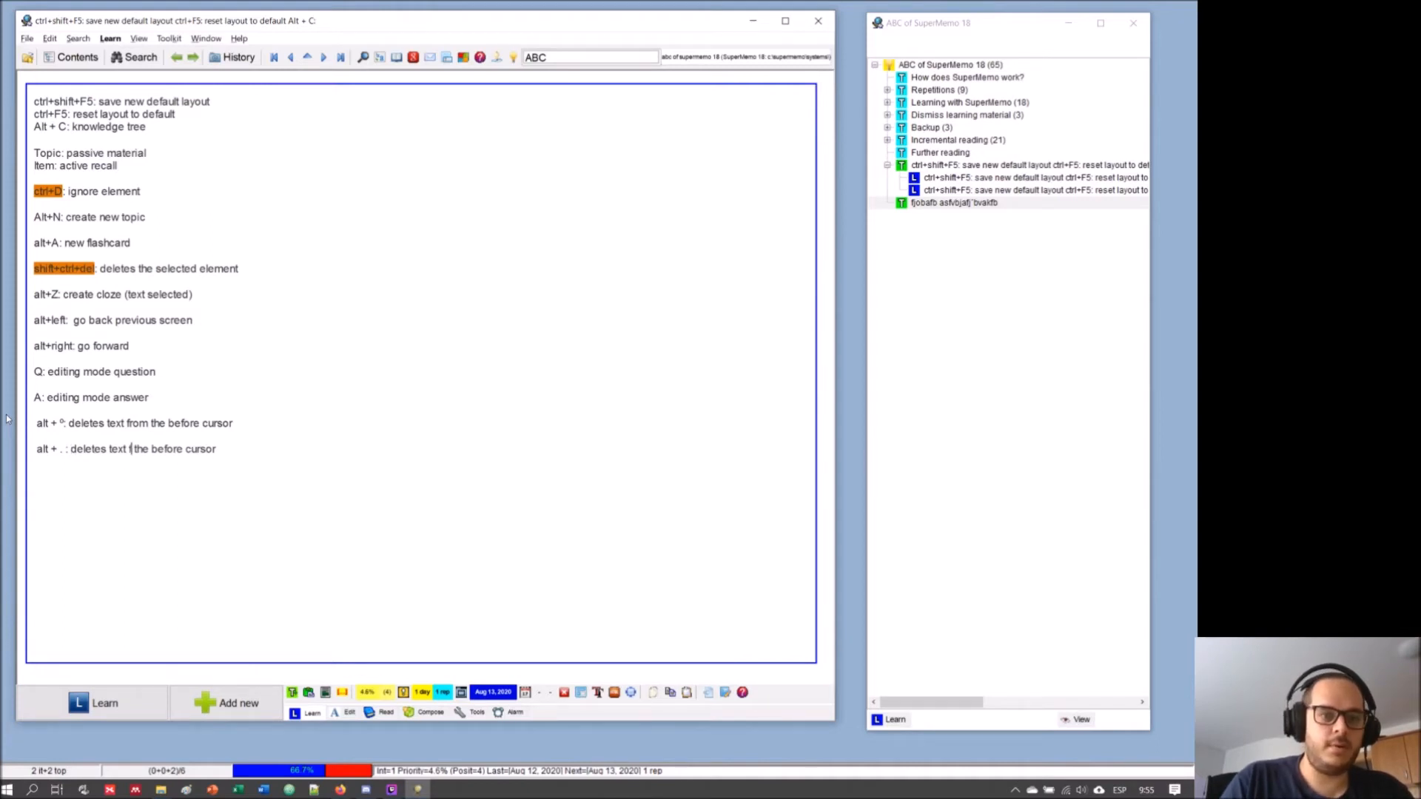
{"action": "key", "text": "Delete"}
{"action": "key", "text": "Delete"}
{"action": "key", "text": "Delete"}
{"action": "key", "text": "Delete"}
{"action": "key", "text": "Delete"}
{"action": "key", "text": "Delete"}
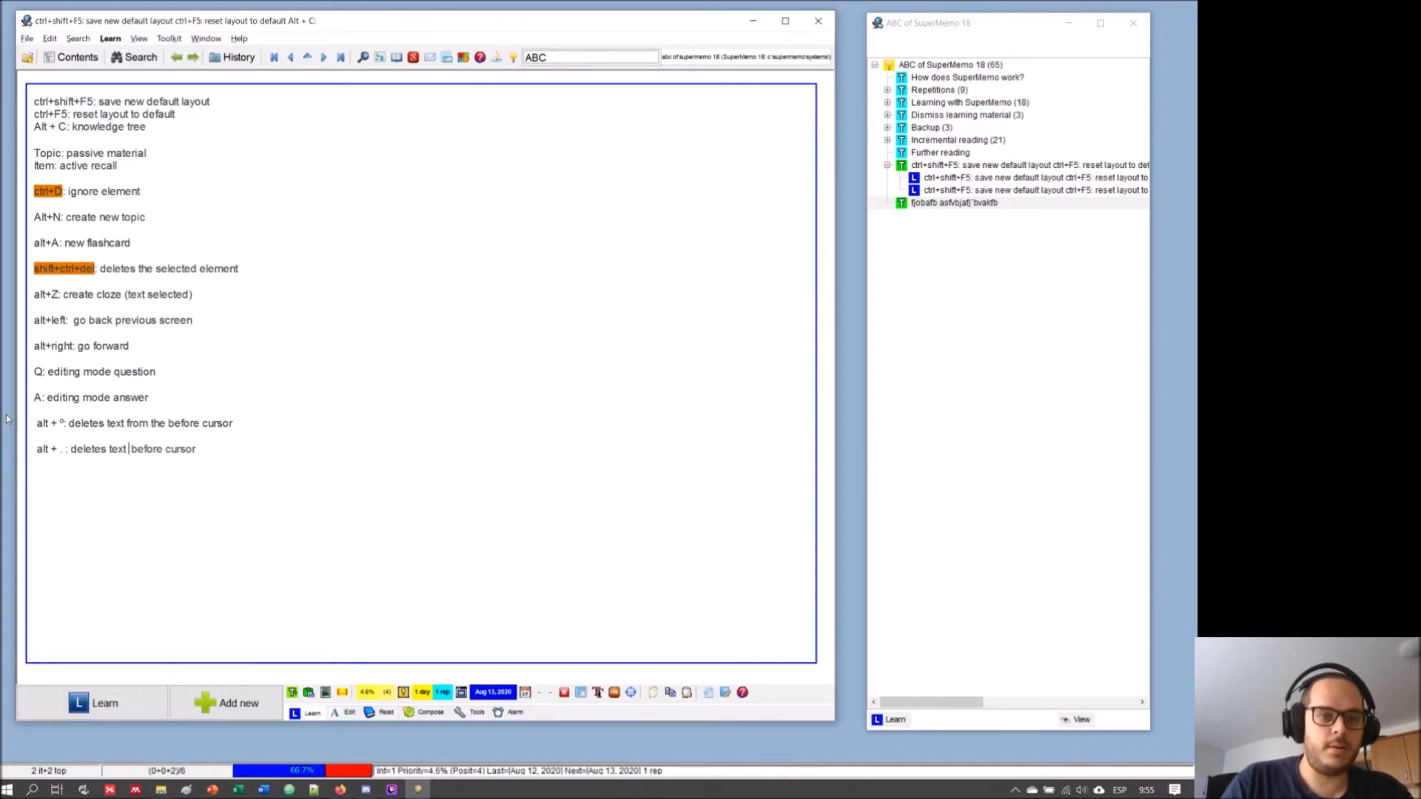
{"action": "key", "text": "Delete"}
{"action": "key", "text": "Delete"}
{"action": "key", "text": "Delete"}
{"action": "key", "text": "Delete"}
{"action": "type", "text": "after"}
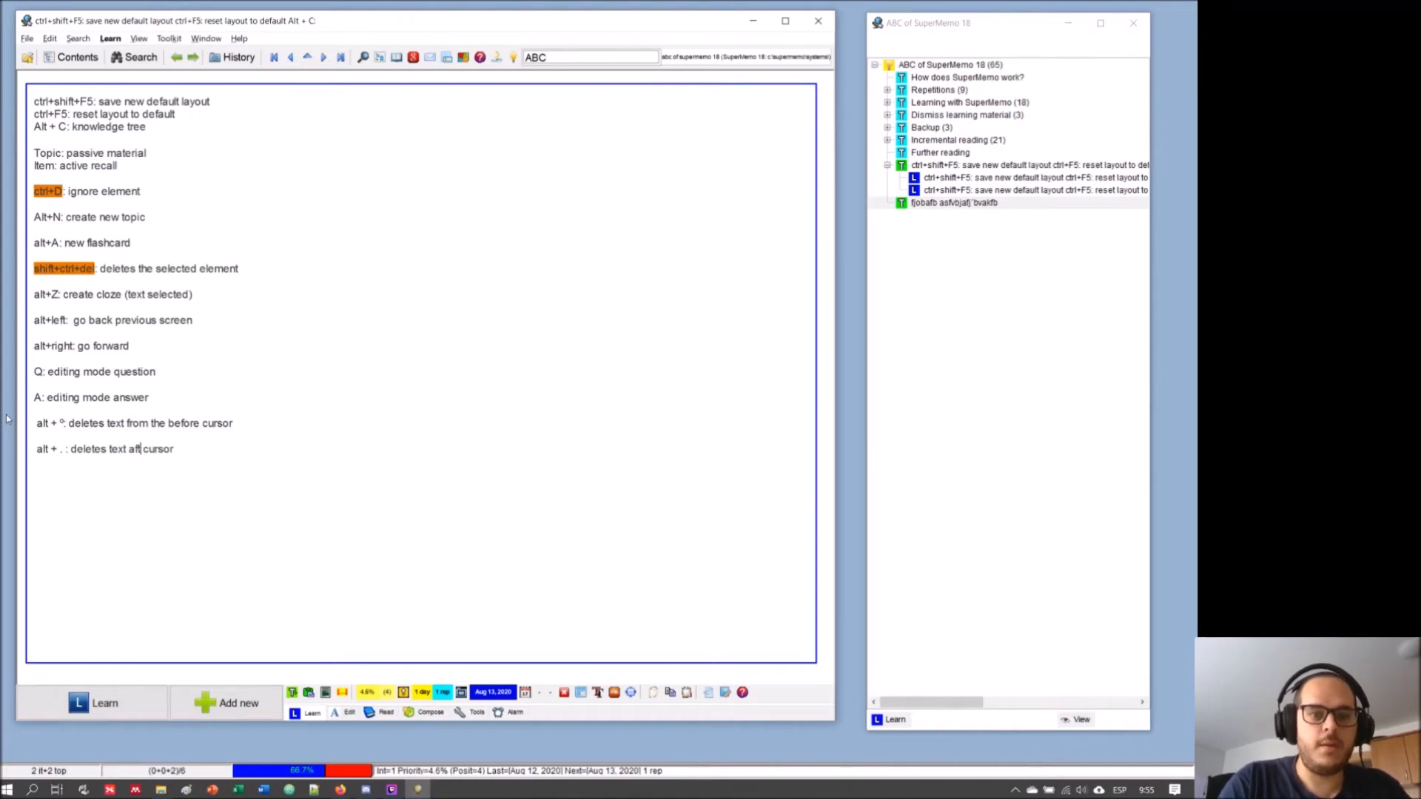
- Shorten the "alt + º" note's description to "deletes text before cursor"
{"action": "key", "text": "Up"}
{"action": "key", "text": "Up"}
{"action": "key", "text": "Left"}
{"action": "key", "text": "BackSpace"}
{"action": "key", "text": "BackSpace"}
{"action": "key", "text": "BackSpace"}
{"action": "key", "text": "BackSpace"}
{"action": "key", "text": "BackSpace"}
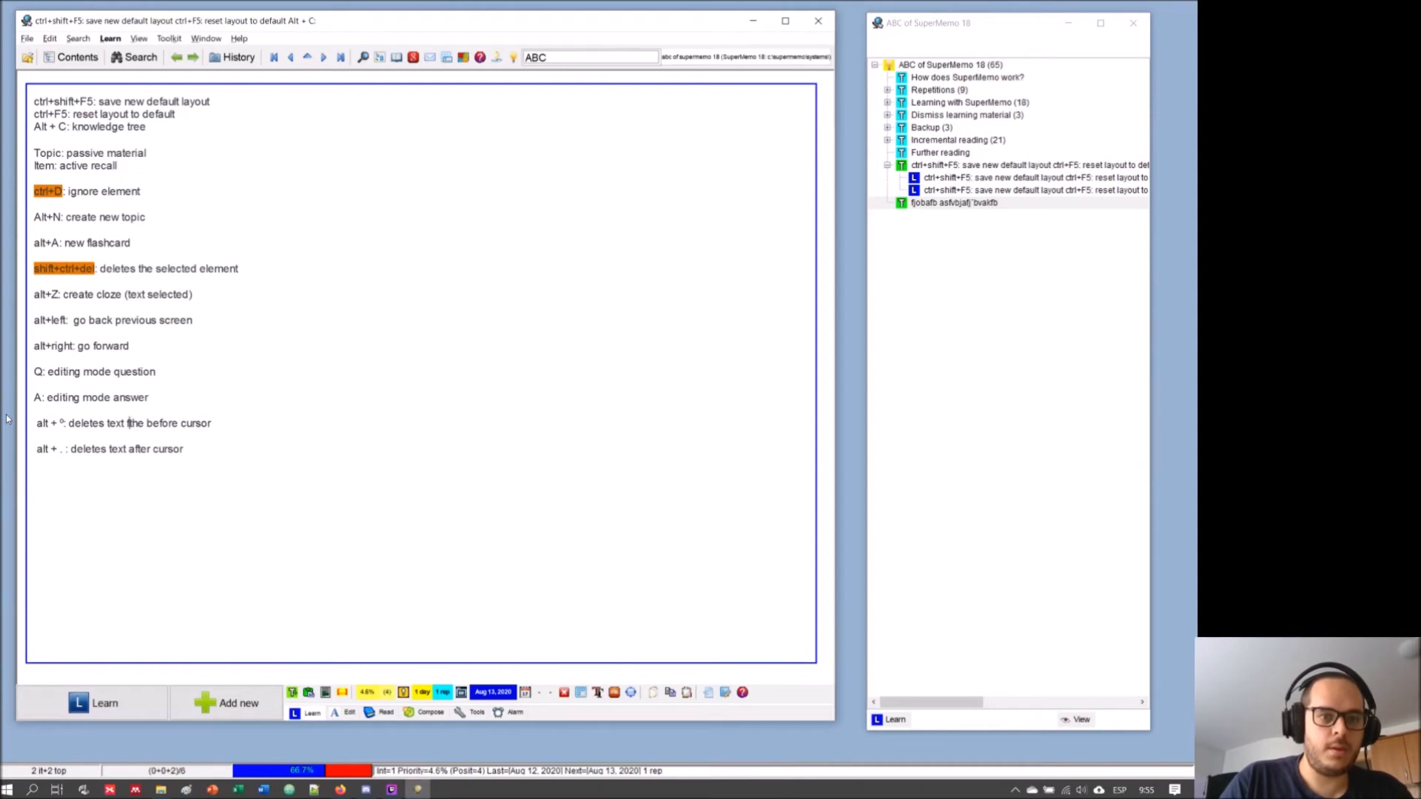
{"action": "key", "text": "Delete"}
{"action": "key", "text": "Delete"}
{"action": "key", "text": "Delete"}
{"action": "key", "text": "Delete"}
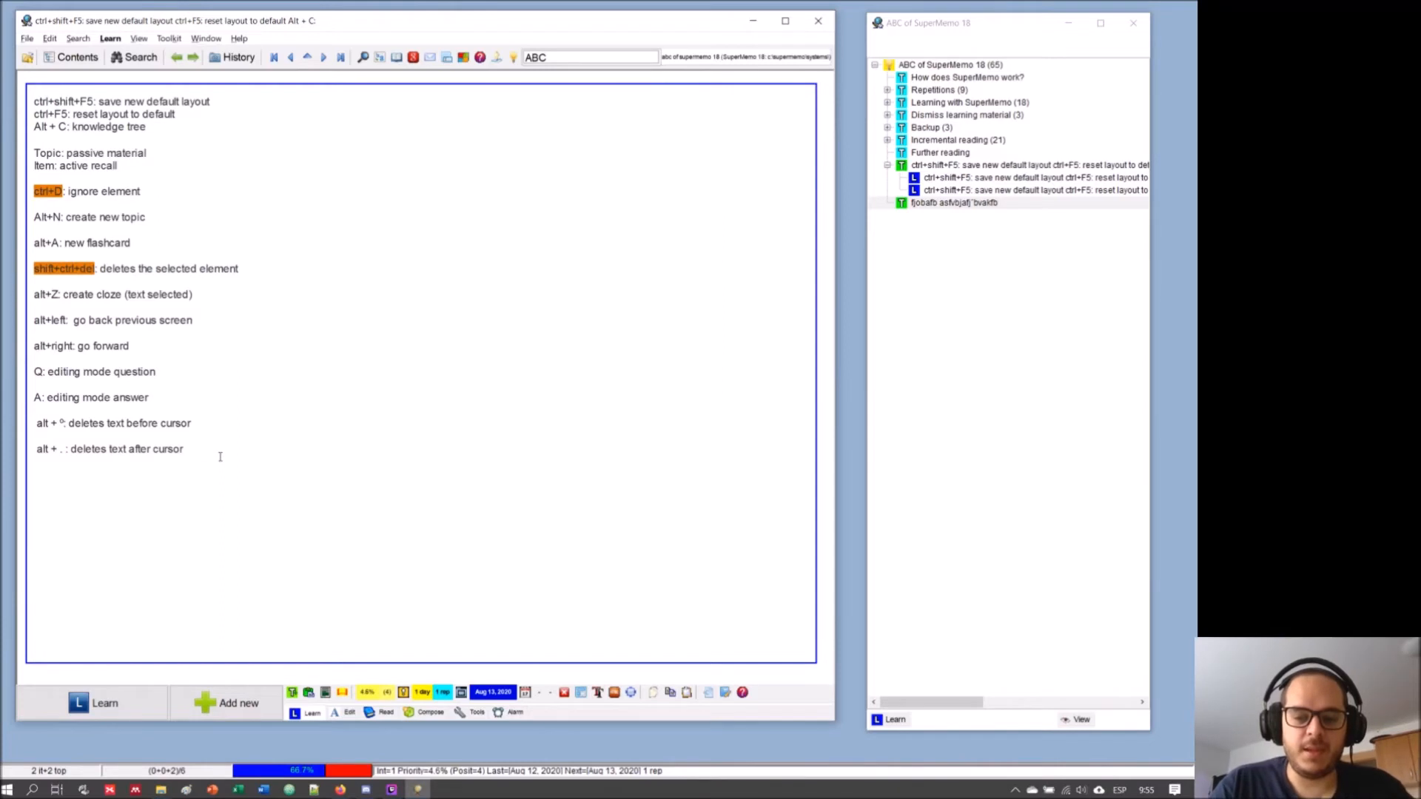
- Go back to the root concept, open the "ignore element" cloze item from the knowledge tree, and move to its parent notes topic
{"action": "key", "text": "alt+Left"}
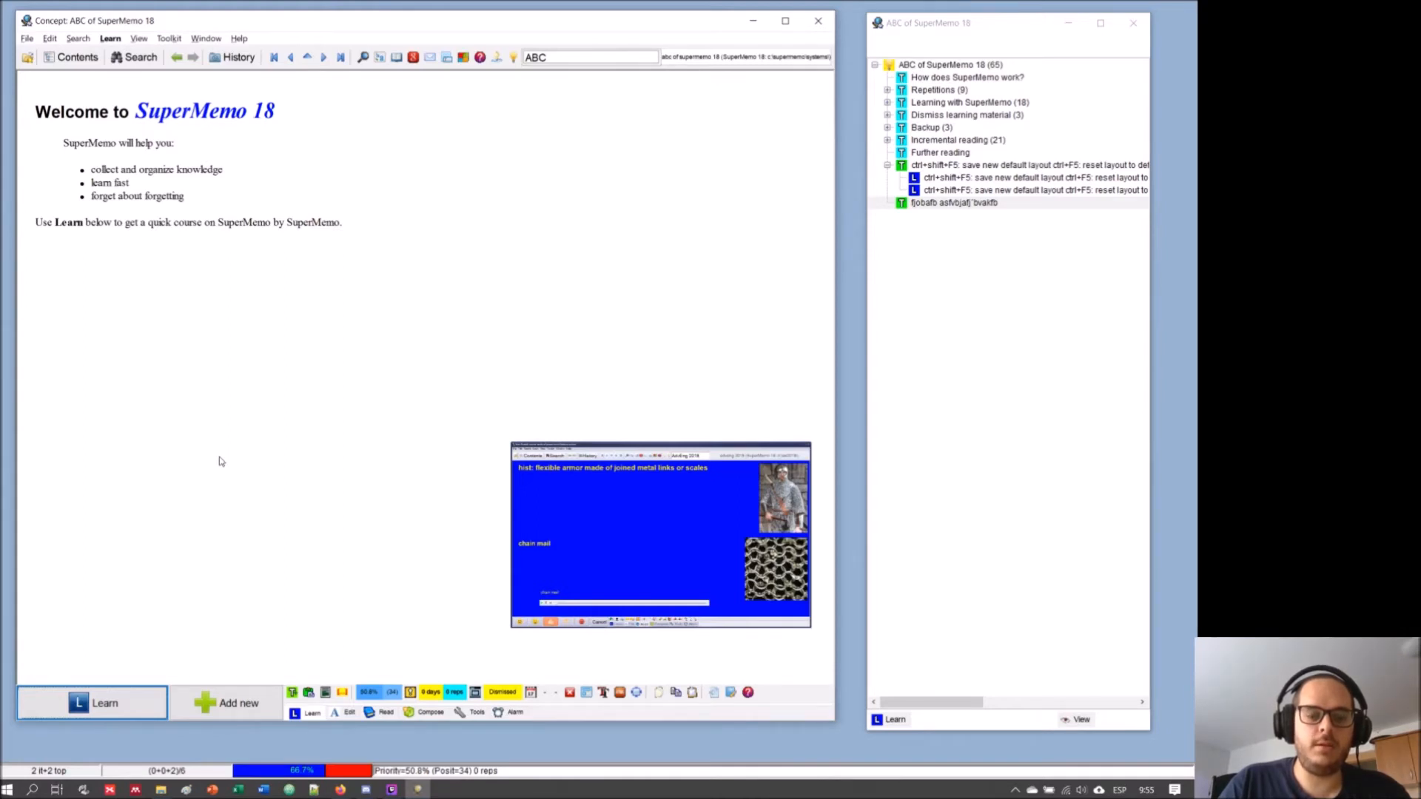
{"action": "key", "text": "alt+c"}
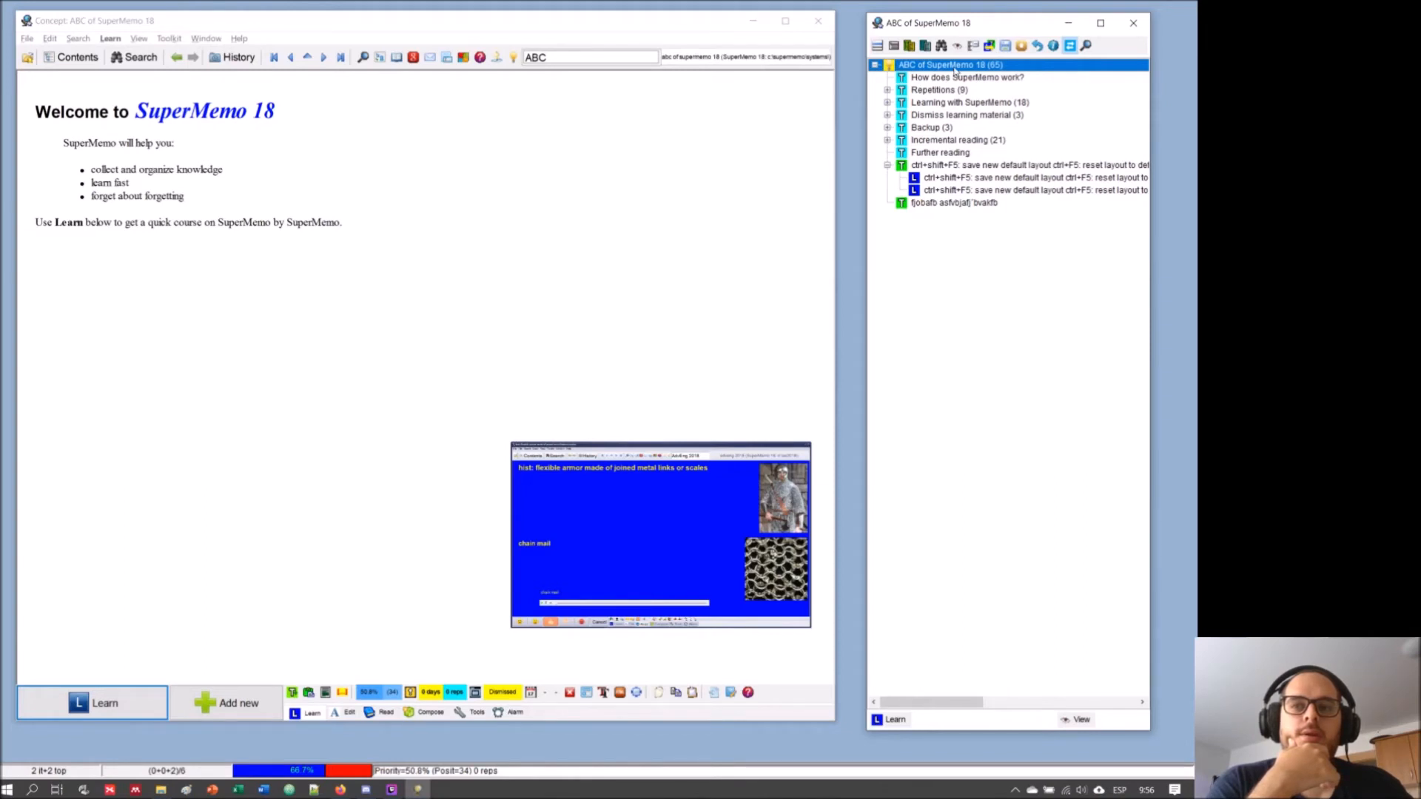
{"action": "left_click", "coordinate": [959, 191]}
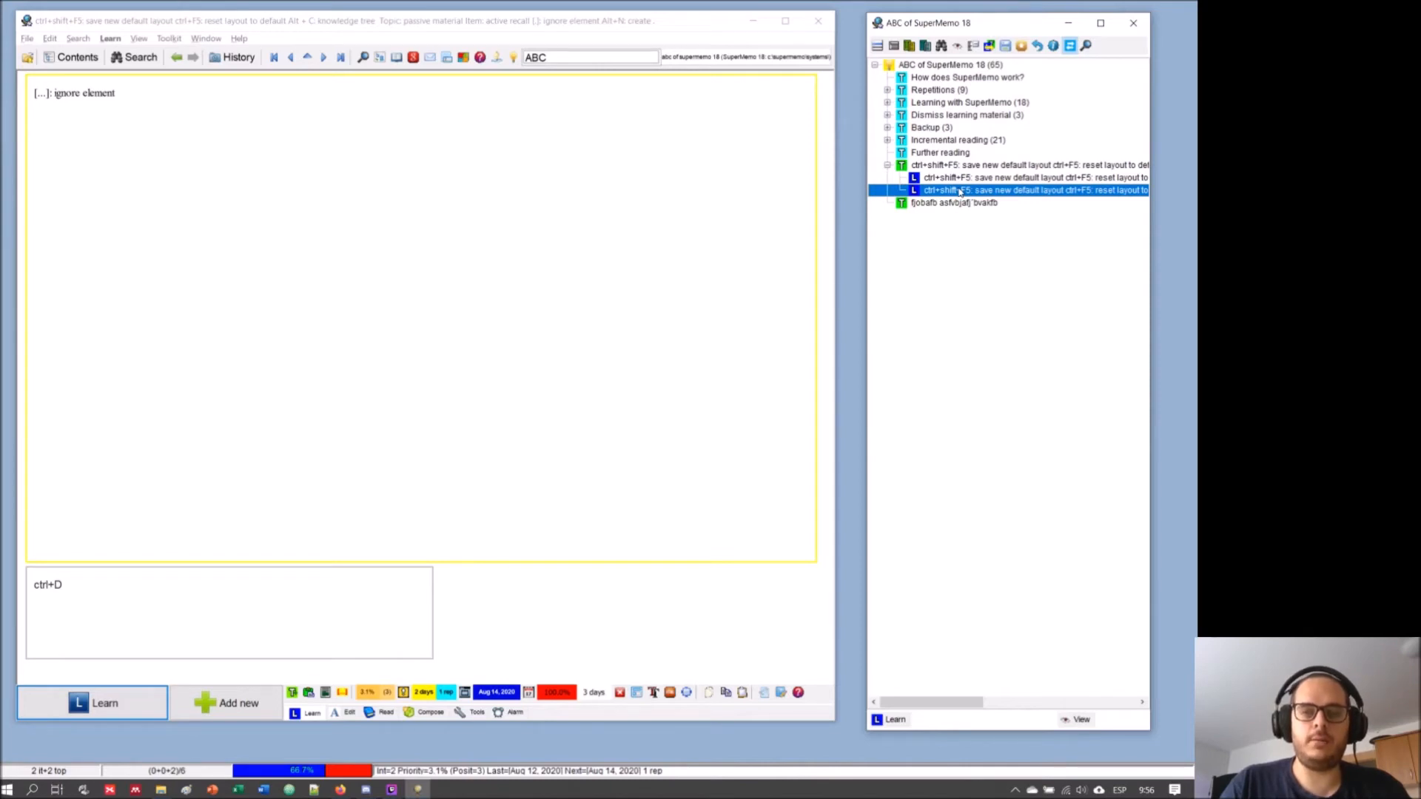
{"action": "key", "text": "Left"}
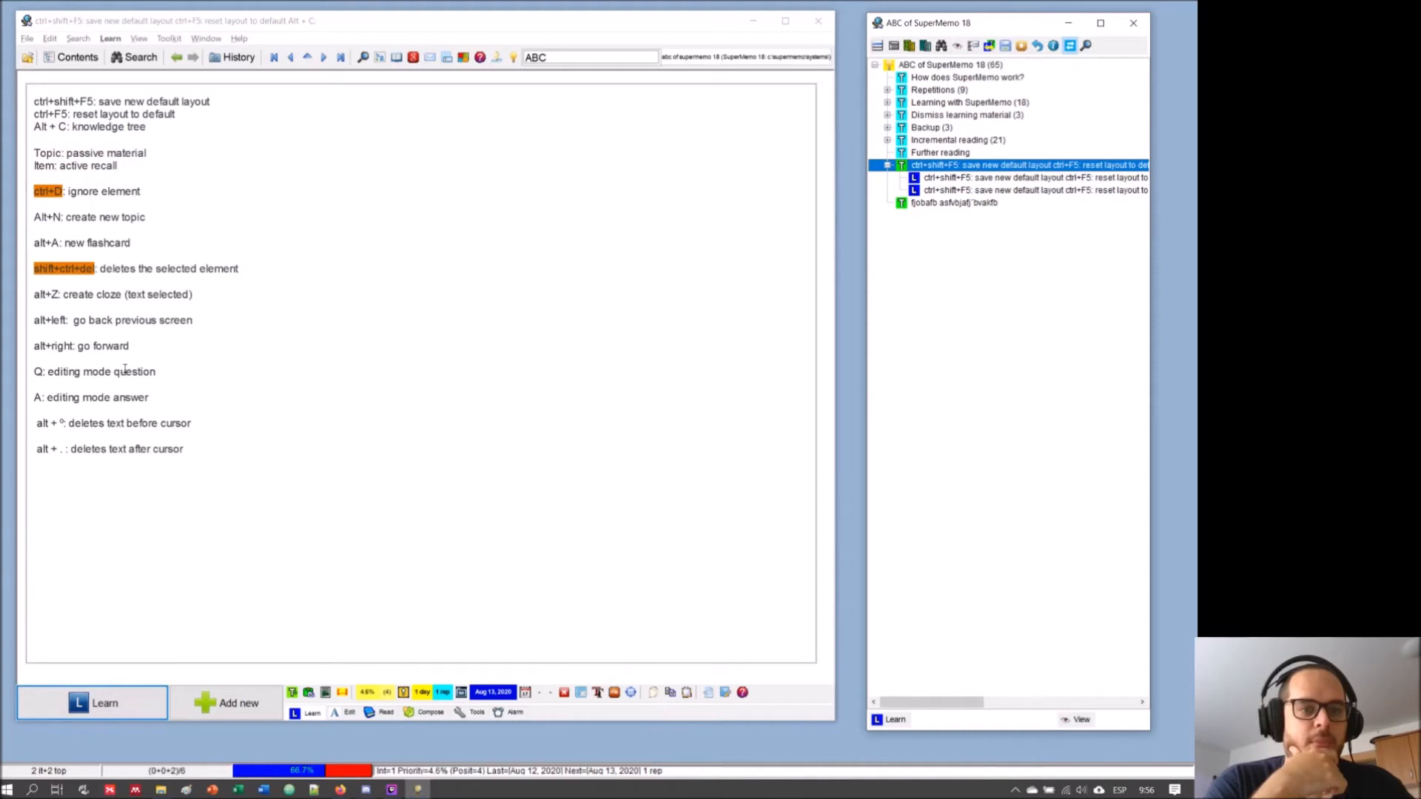
- Add the note line "ctrl+up: go to parent" below the "alt + ." note
{"action": "left_click", "coordinate": [188, 449]}
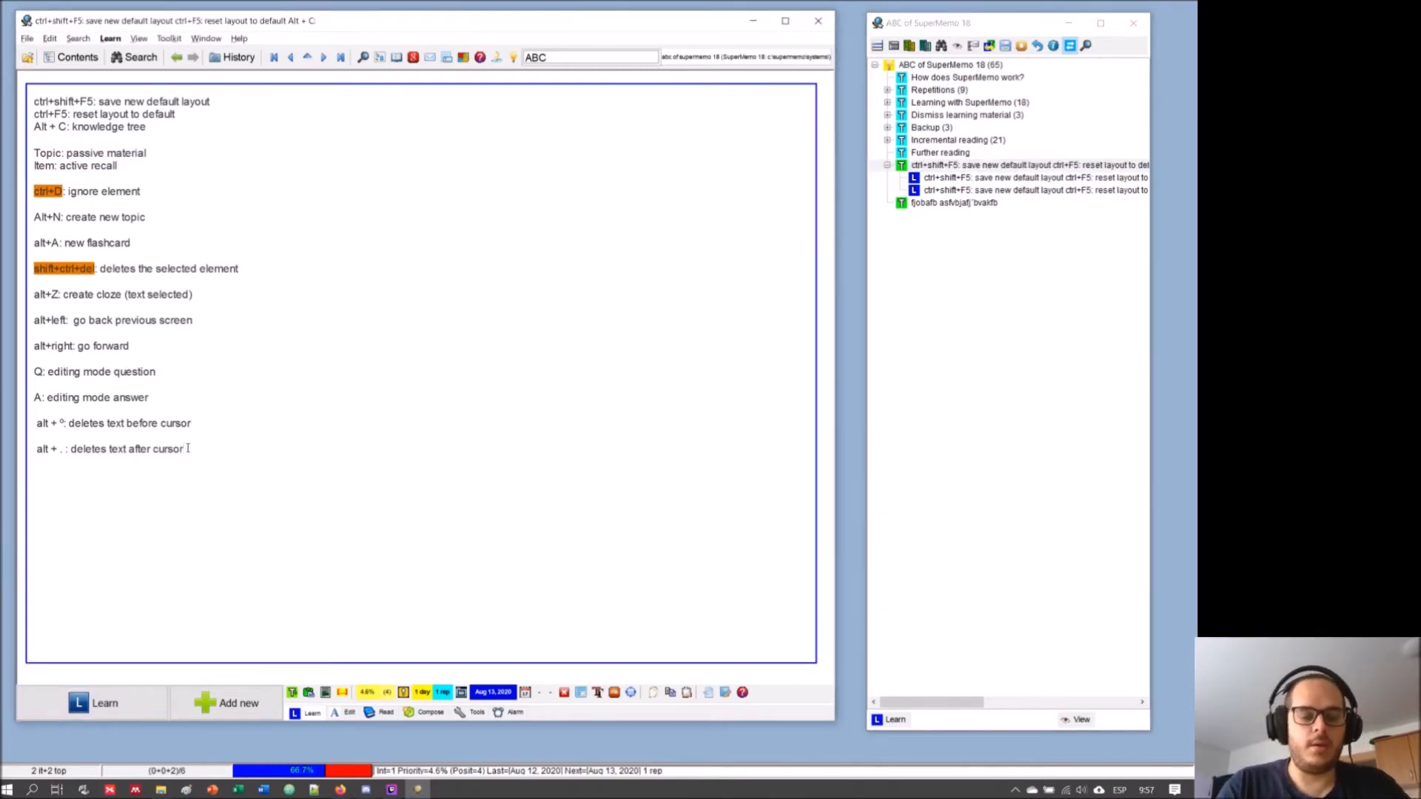
{"action": "type", "text": "ctrl"}
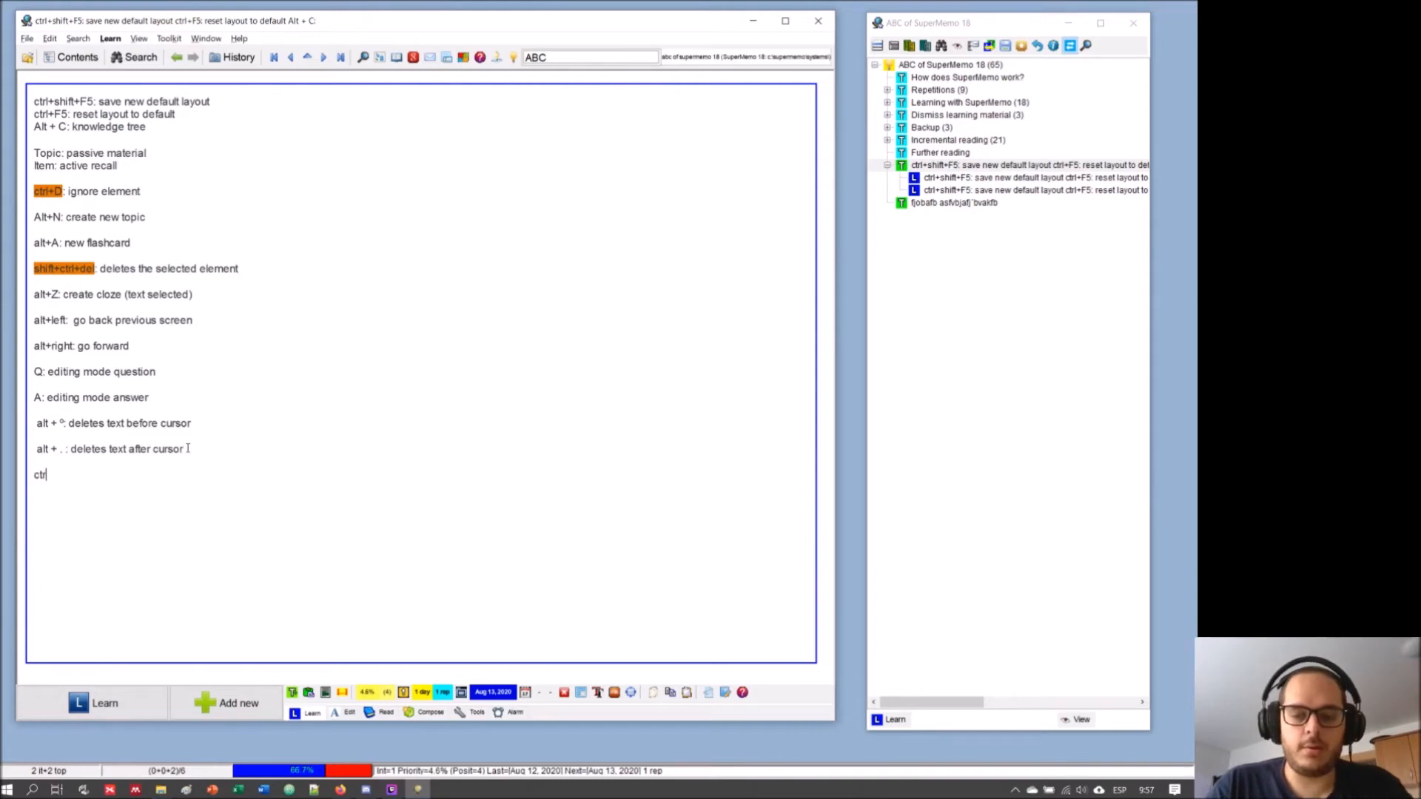
{"action": "type", "text": "+up"}
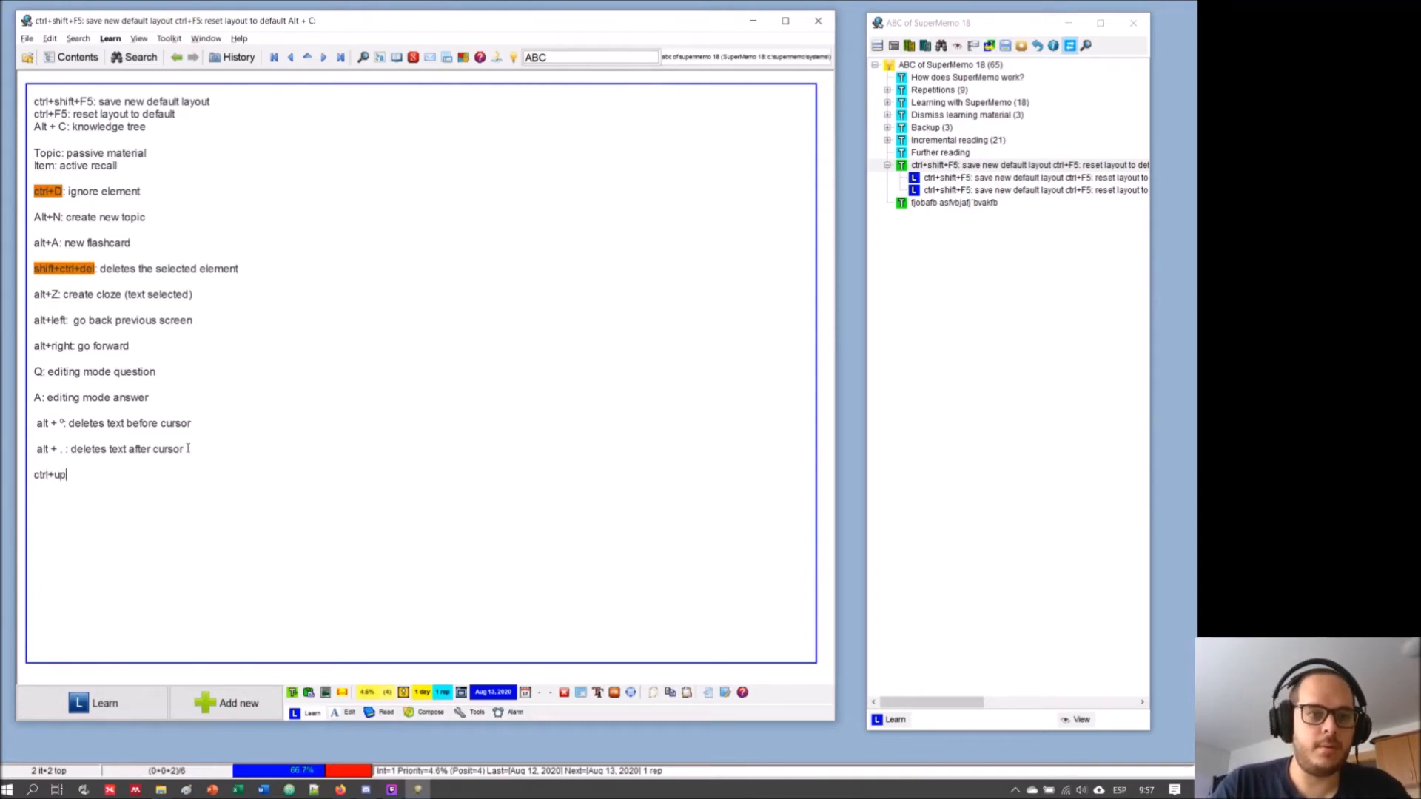
{"action": "type", "text": ": go to parent"}
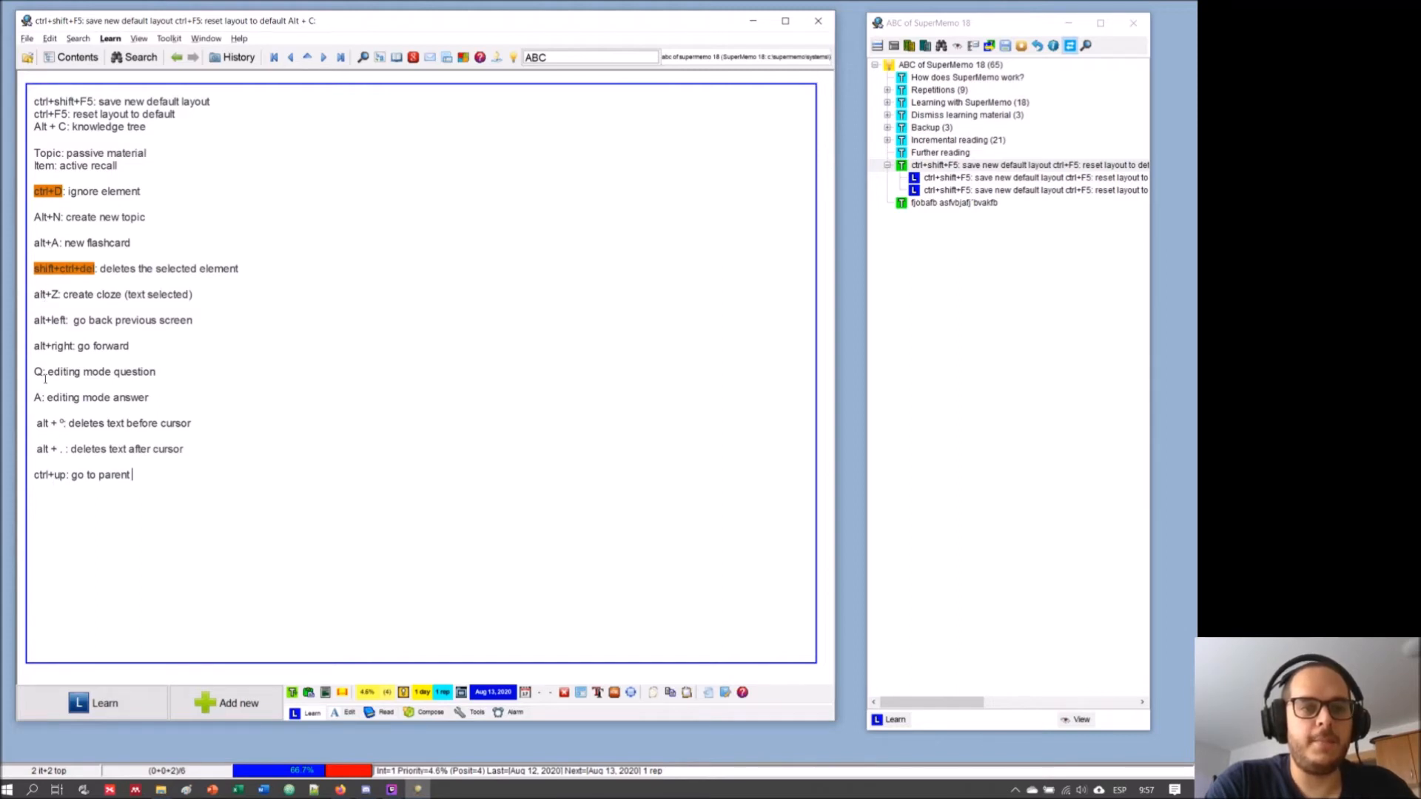
{"action": "left_click_drag", "start_coordinate": [46, 345], "coordinate": [33, 351]}
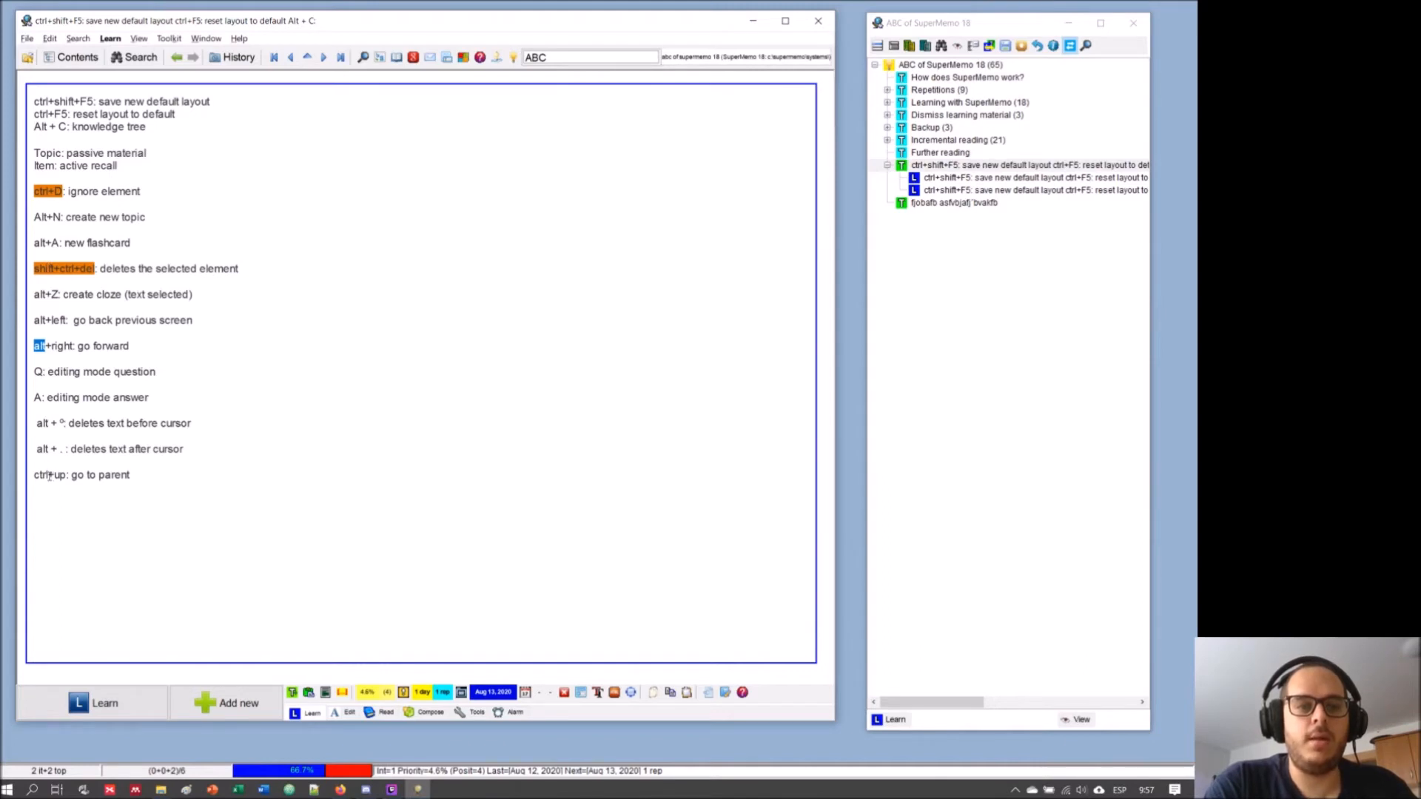
{"action": "left_click_drag", "start_coordinate": [49, 476], "coordinate": [32, 475]}
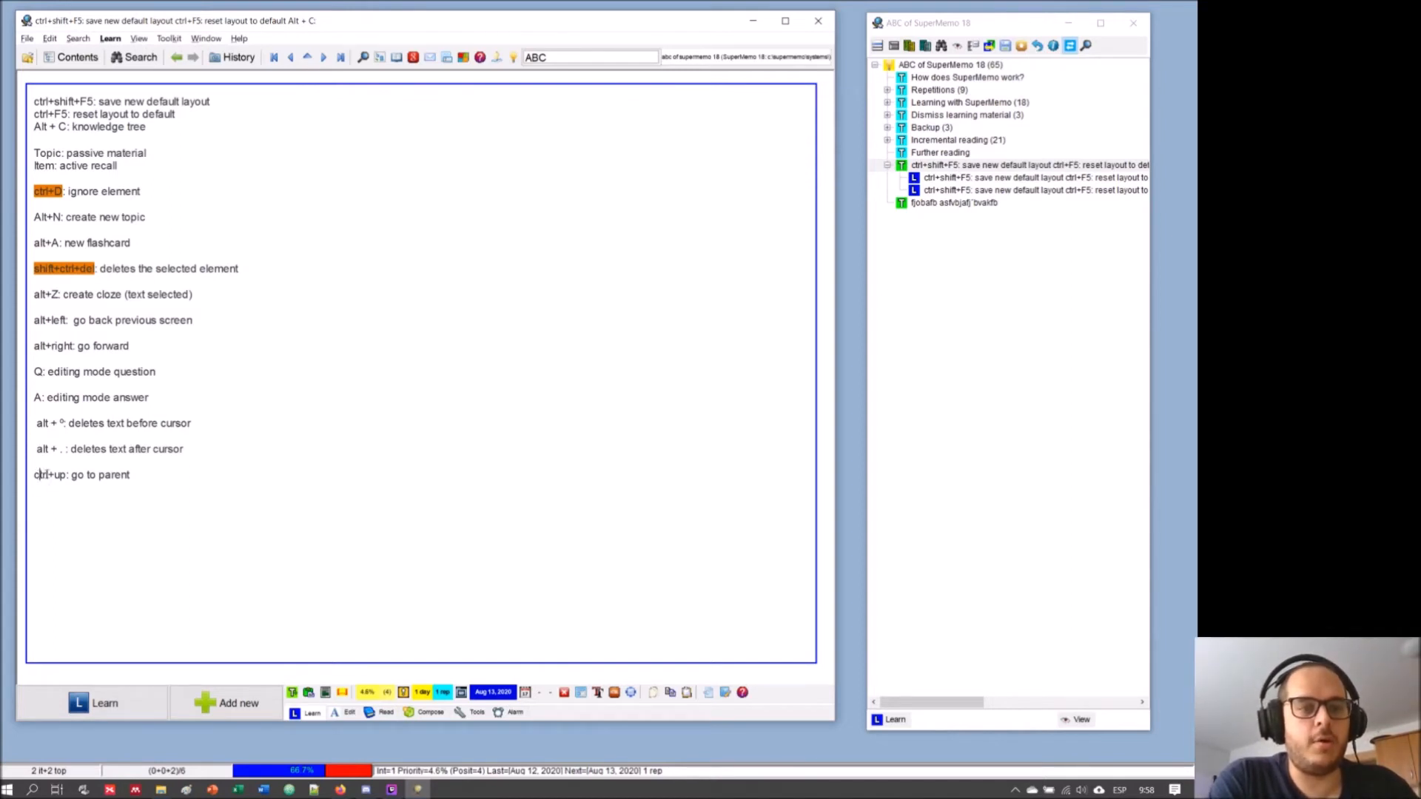
{"action": "left_click_drag", "start_coordinate": [38, 475], "coordinate": [36, 480]}
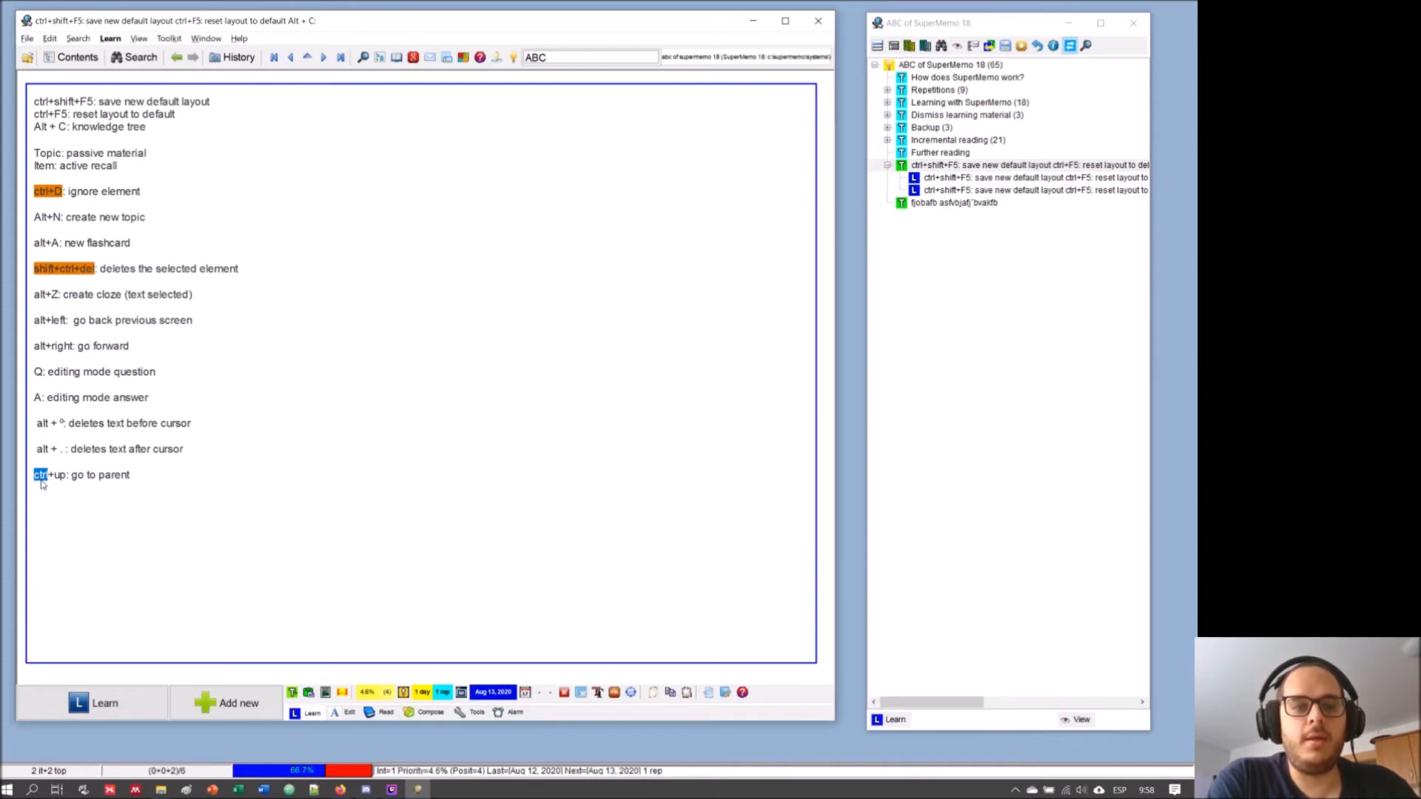
{"action": "left_click", "coordinate": [57, 476]}
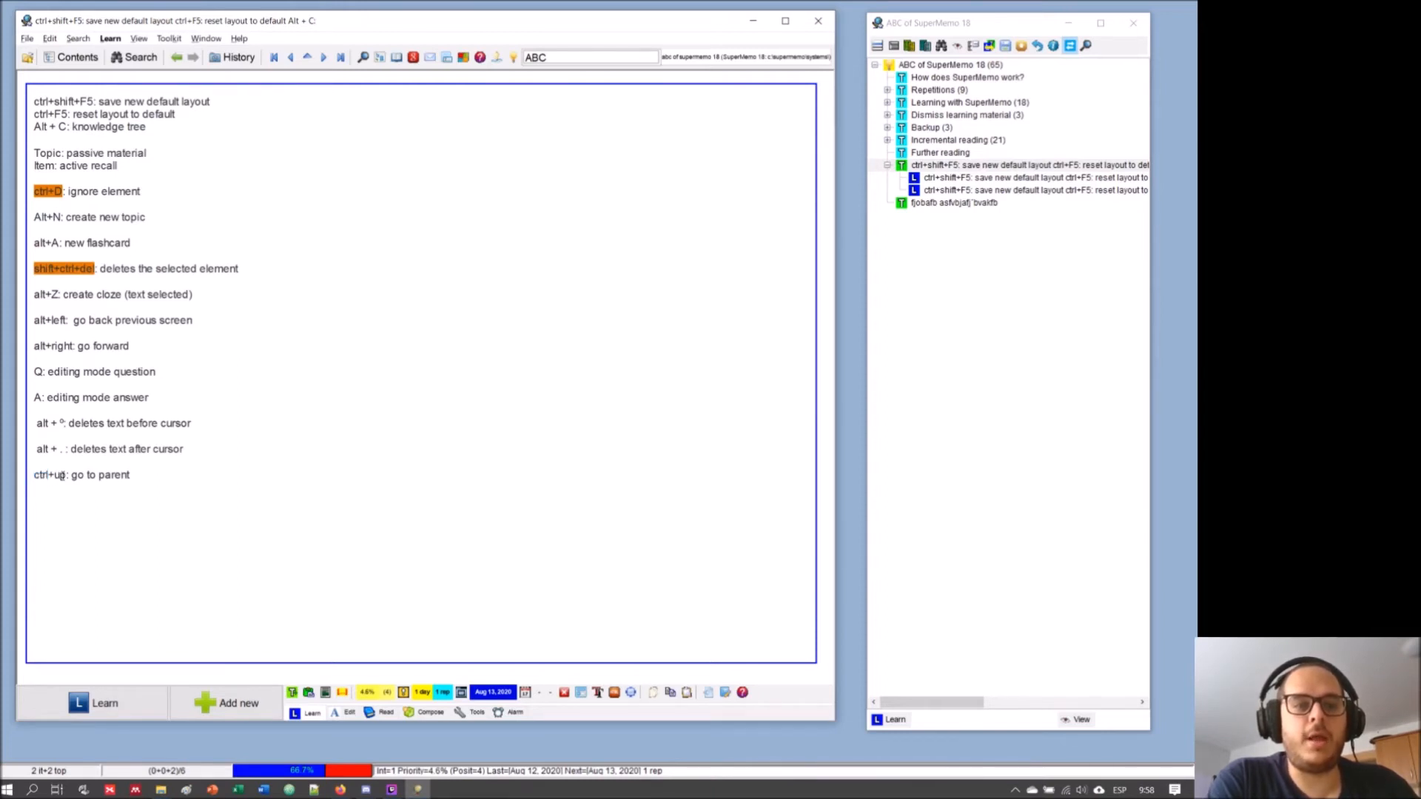
{"action": "left_click_drag", "start_coordinate": [60, 474], "coordinate": [23, 476]}
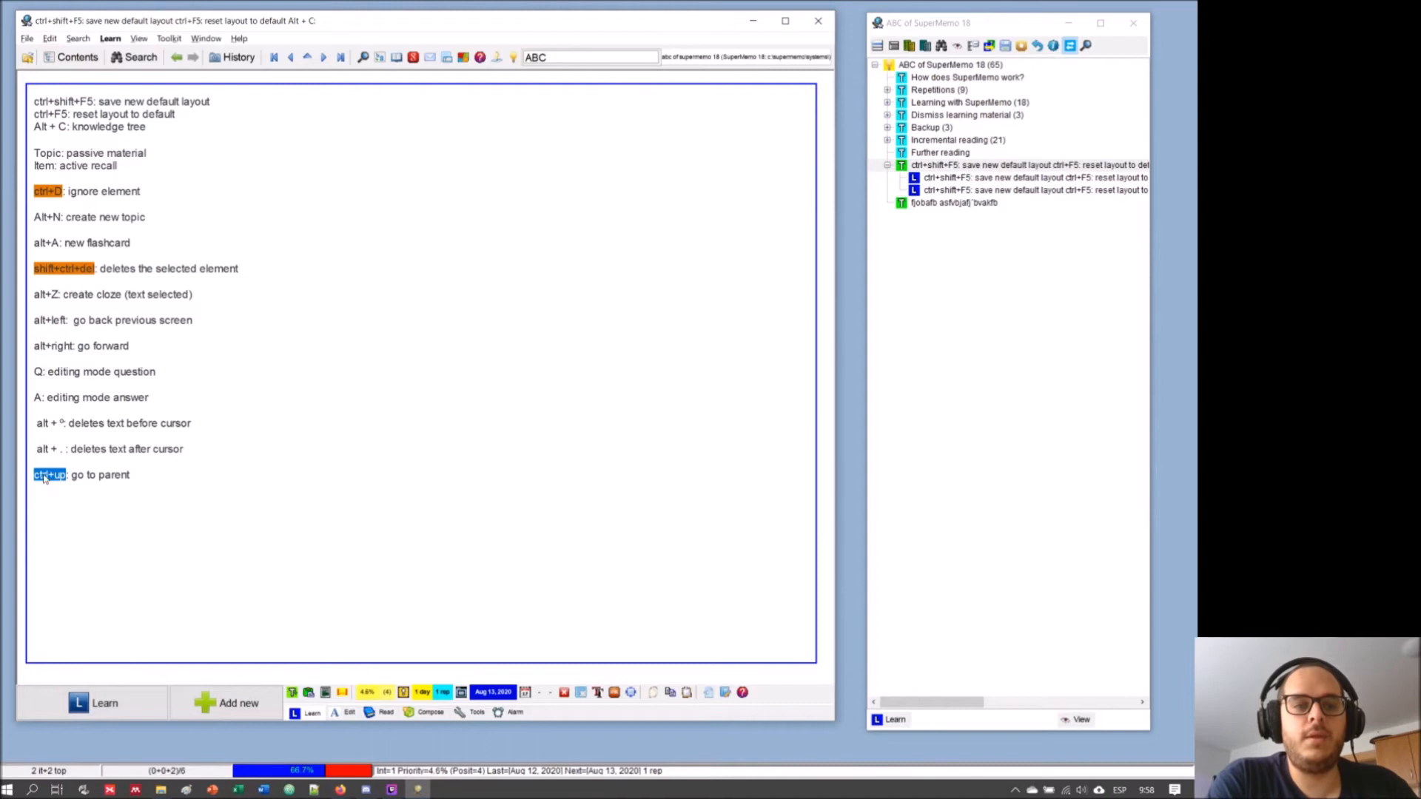
{"action": "left_click", "coordinate": [43, 476]}
{"action": "left_click_drag", "start_coordinate": [66, 476], "coordinate": [35, 479]}
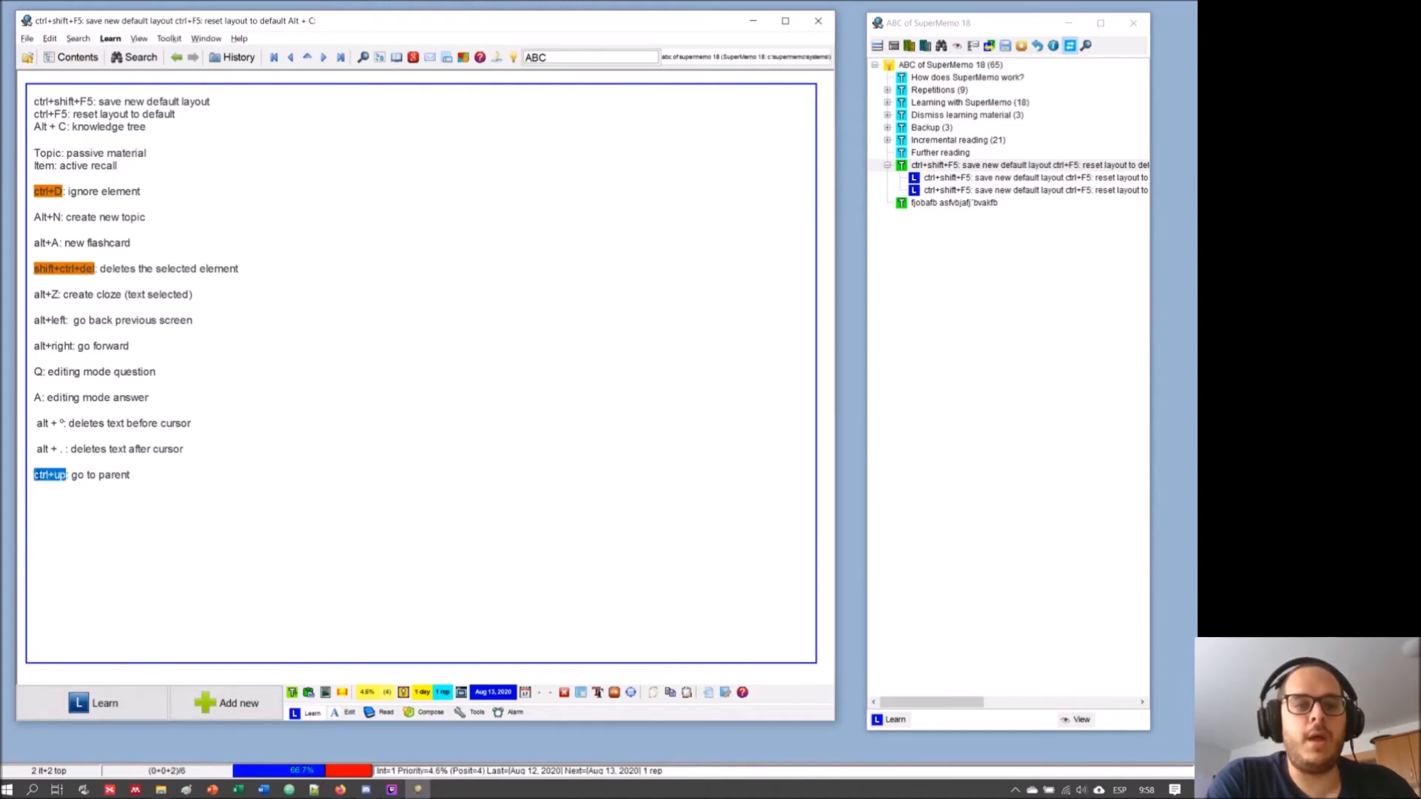
{"action": "left_click", "coordinate": [56, 483]}
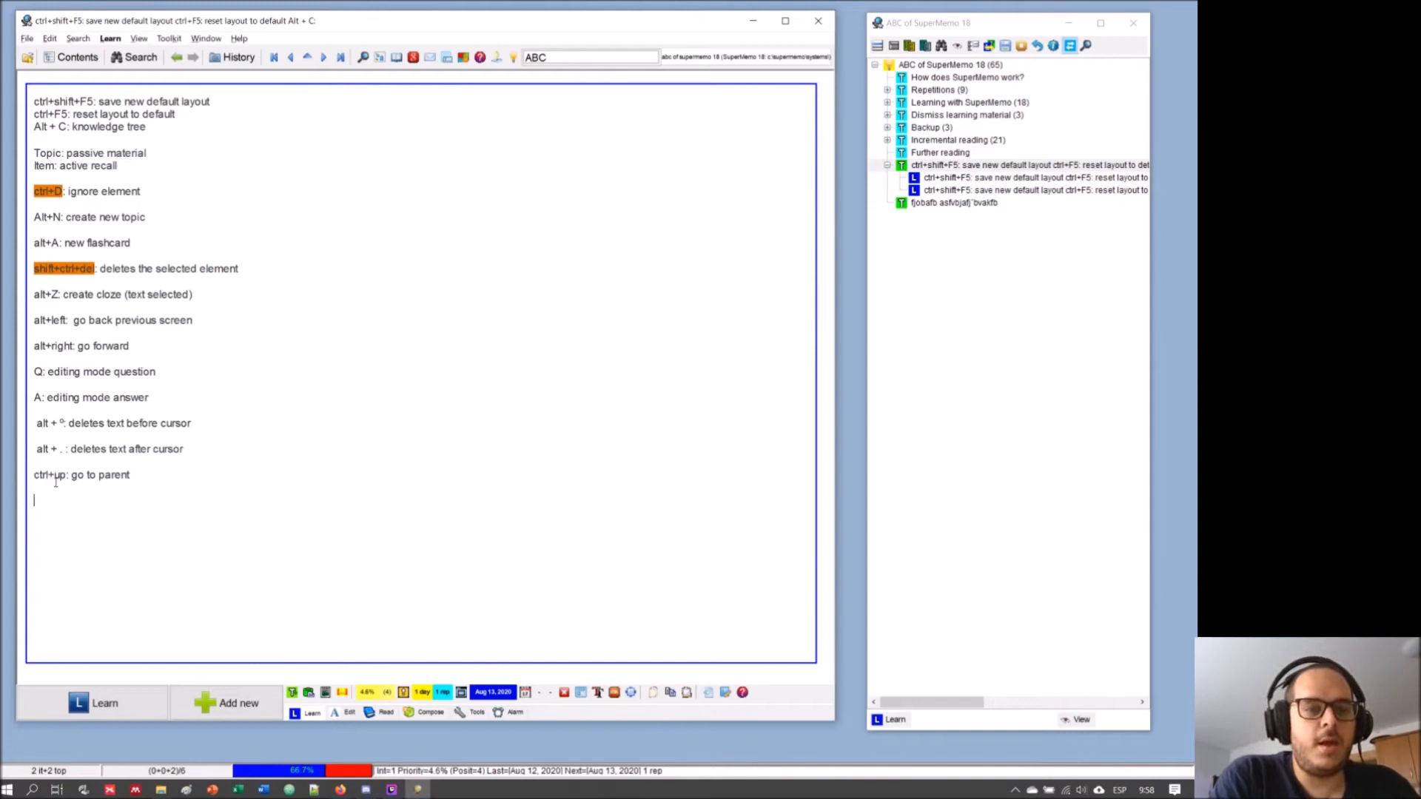
{"action": "left_click_drag", "start_coordinate": [133, 475], "coordinate": [77, 484]}
{"action": "left_click", "coordinate": [111, 483]}
{"action": "left_click_drag", "start_coordinate": [140, 476], "coordinate": [79, 481]}
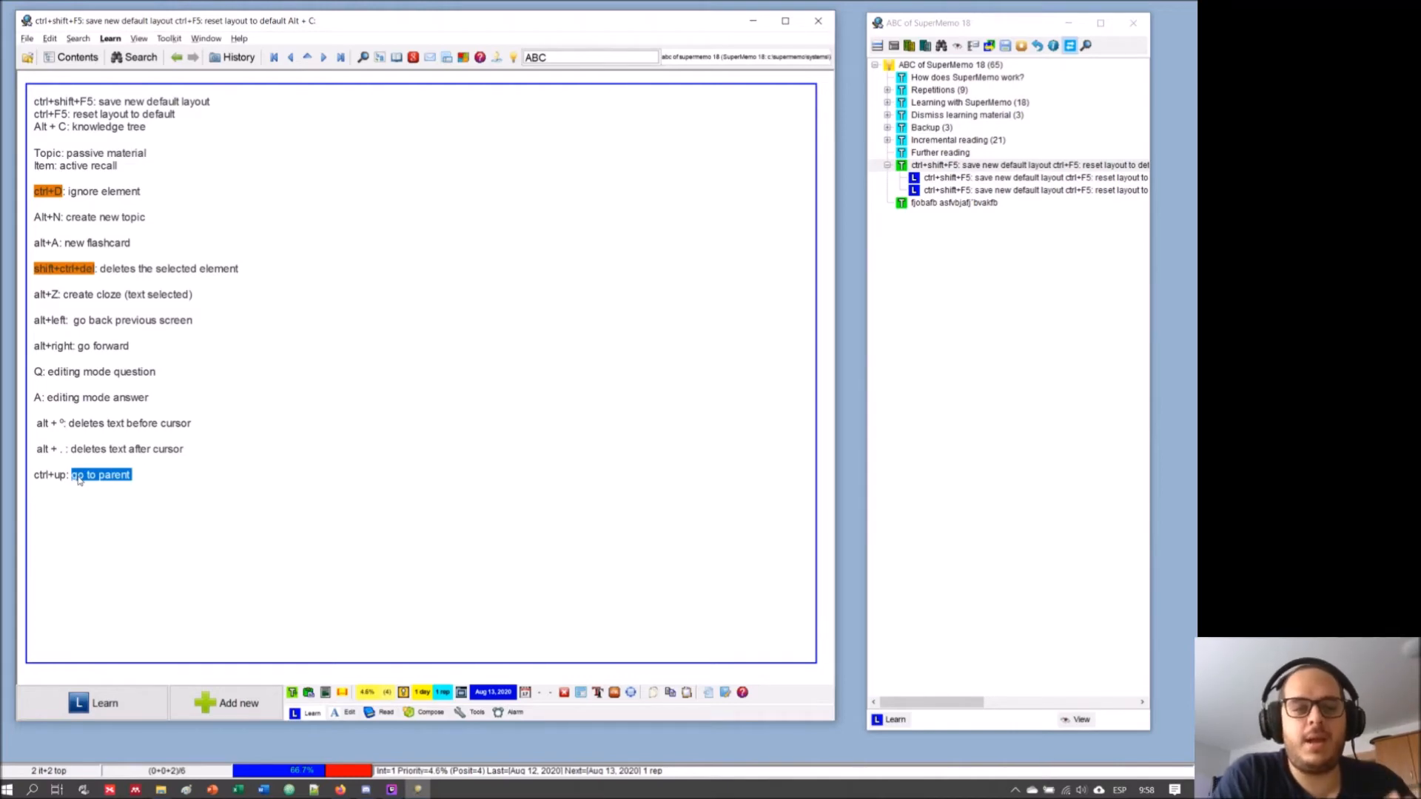
{"action": "left_click", "coordinate": [136, 480]}
{"action": "left_click_drag", "start_coordinate": [133, 476], "coordinate": [30, 480]}
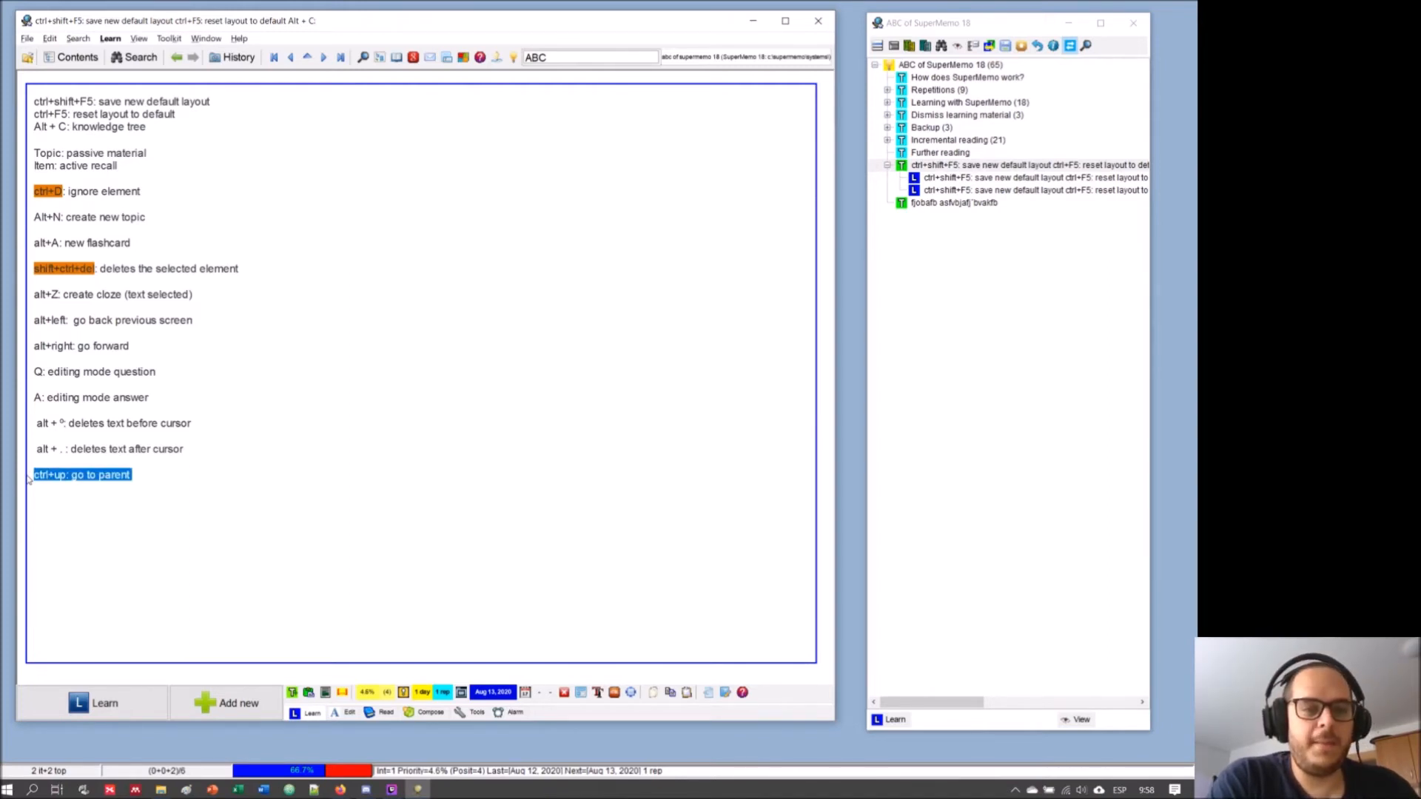
{"action": "left_click", "coordinate": [119, 489]}
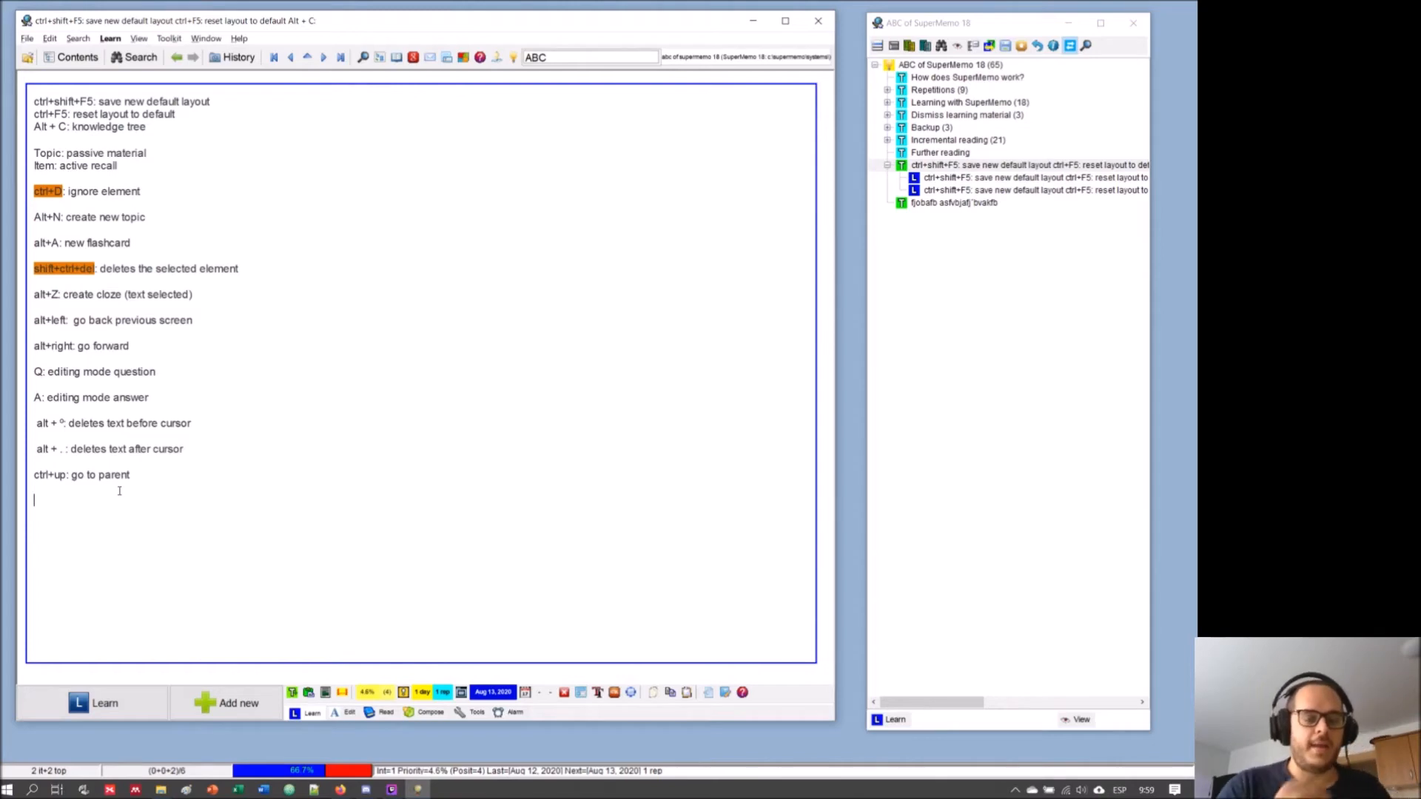
{"action": "left_click", "coordinate": [112, 513]}
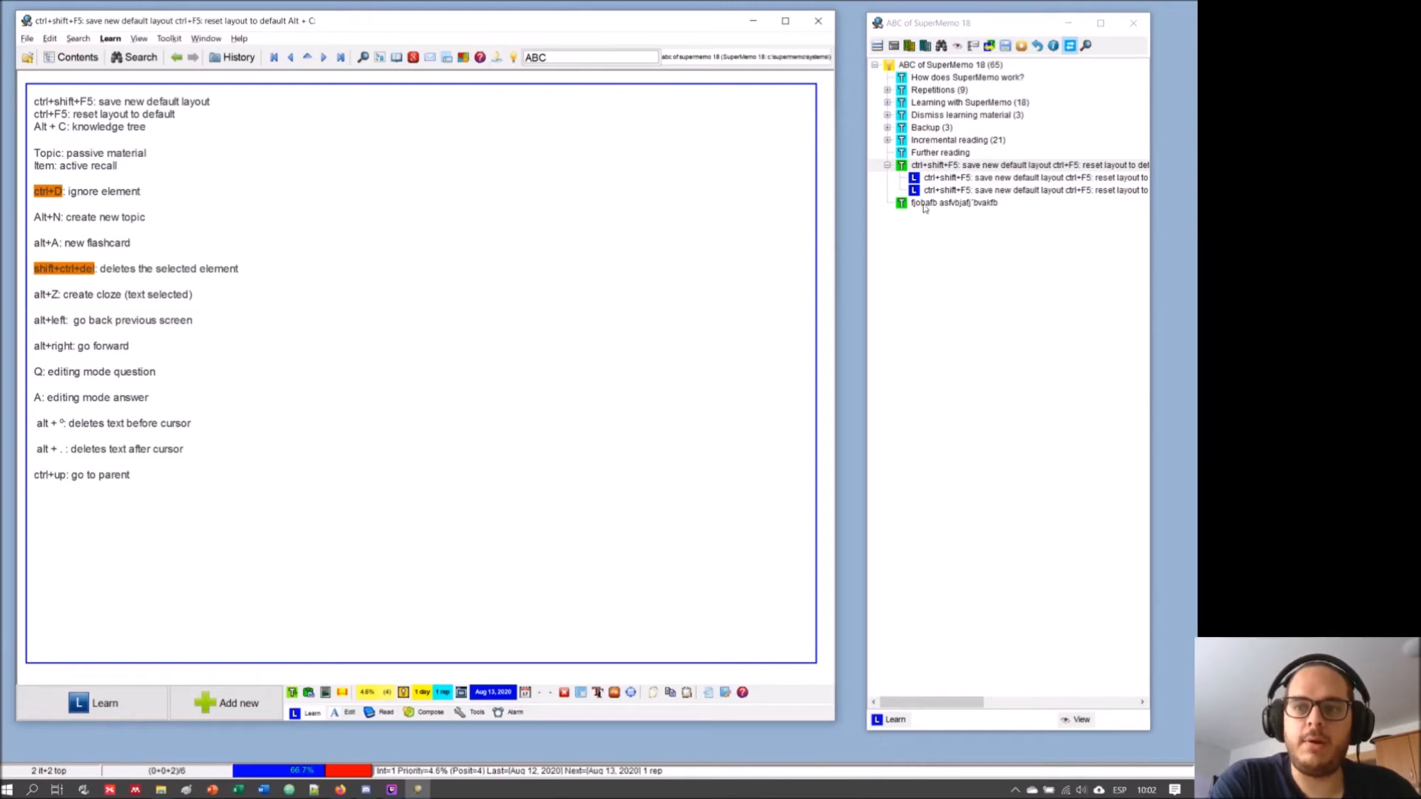
{"action": "right_click", "coordinate": [964, 208]}
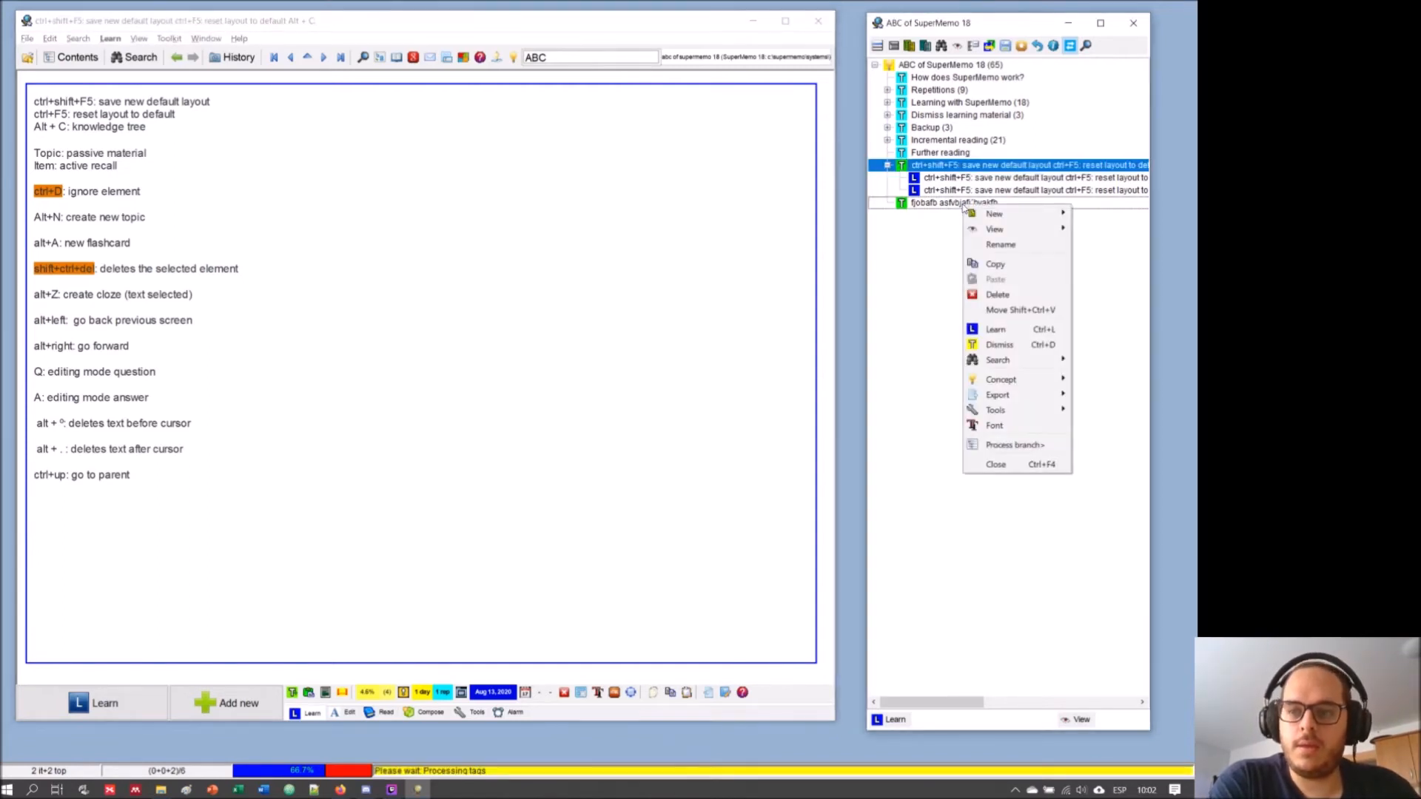
{"action": "left_click", "coordinate": [1014, 296]}
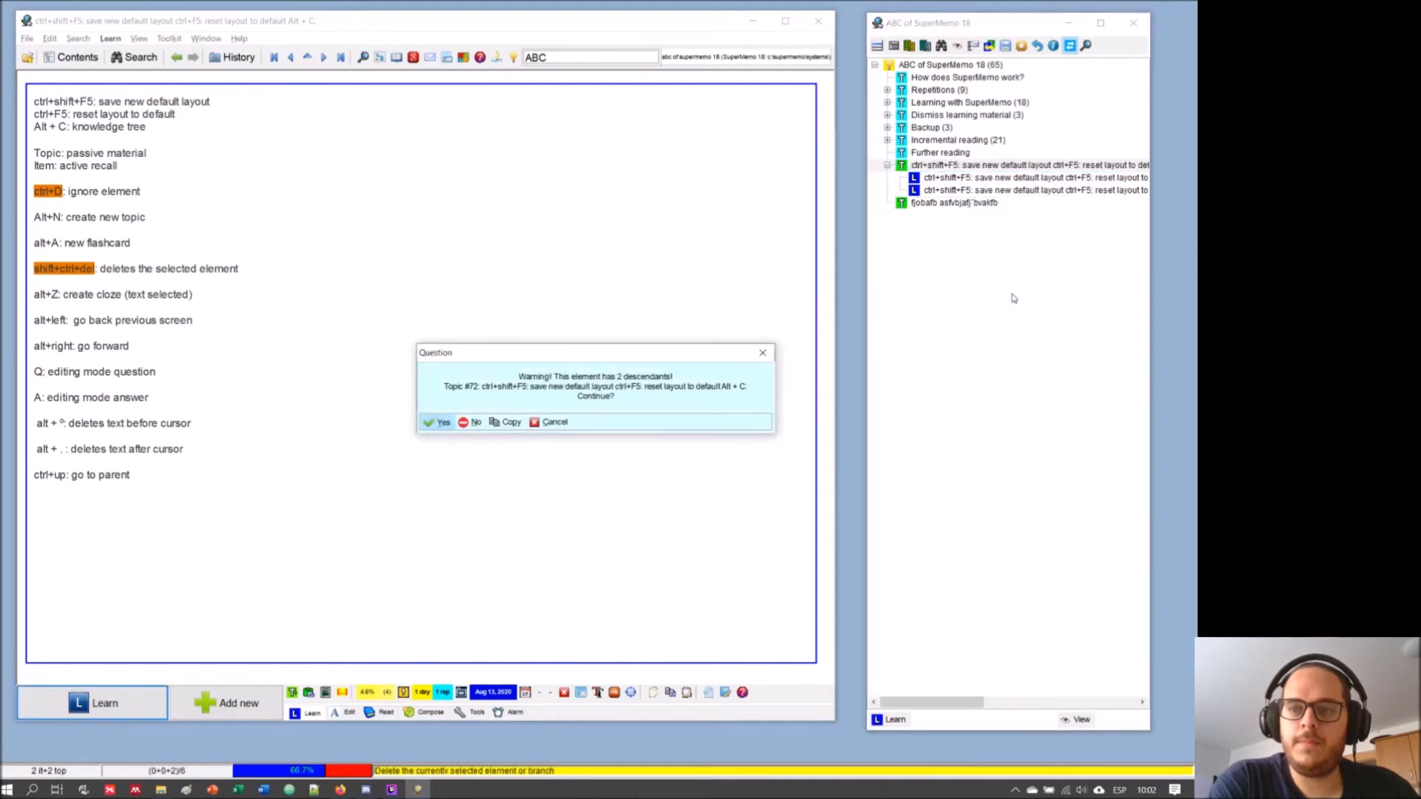
{"action": "left_click", "coordinate": [442, 424]}
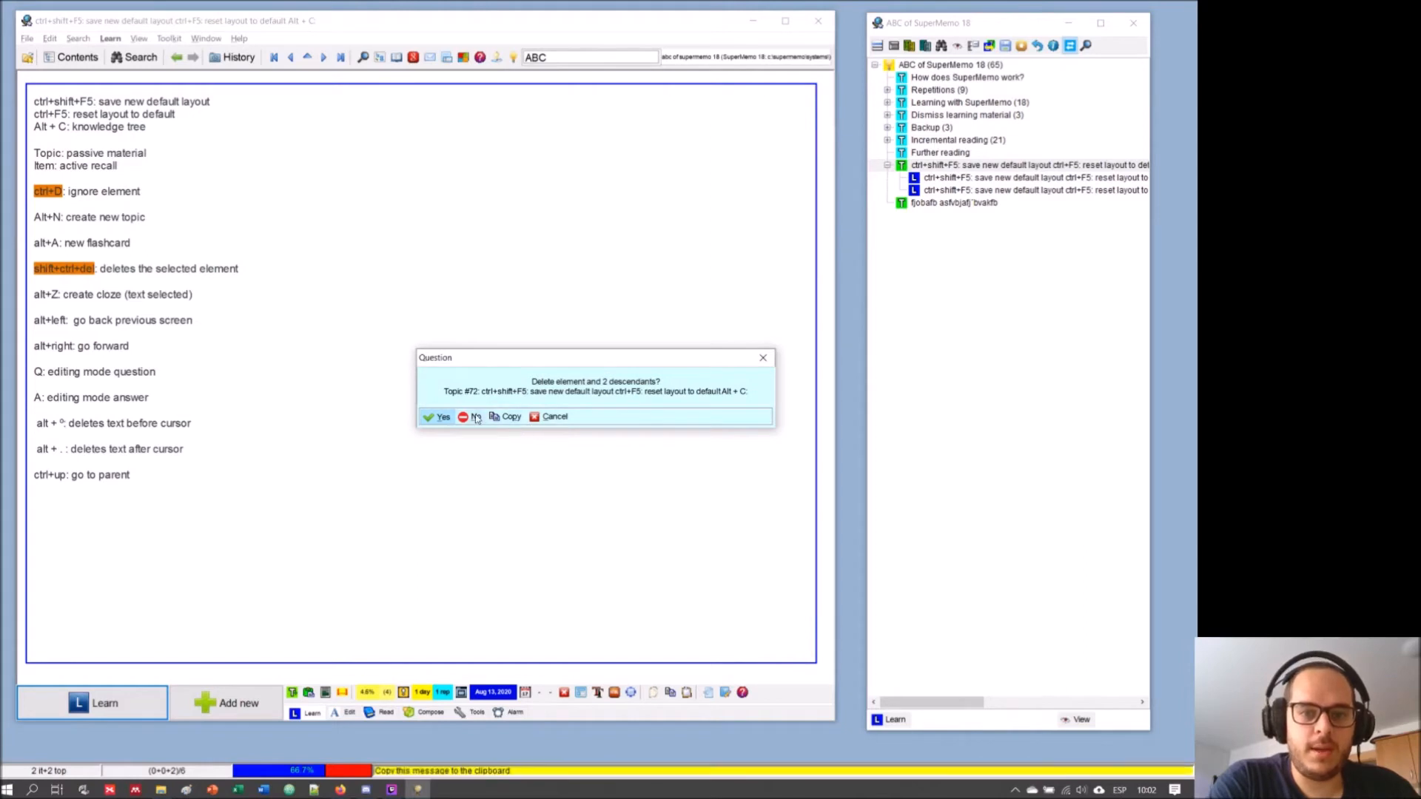
{"action": "left_click", "coordinate": [560, 416]}
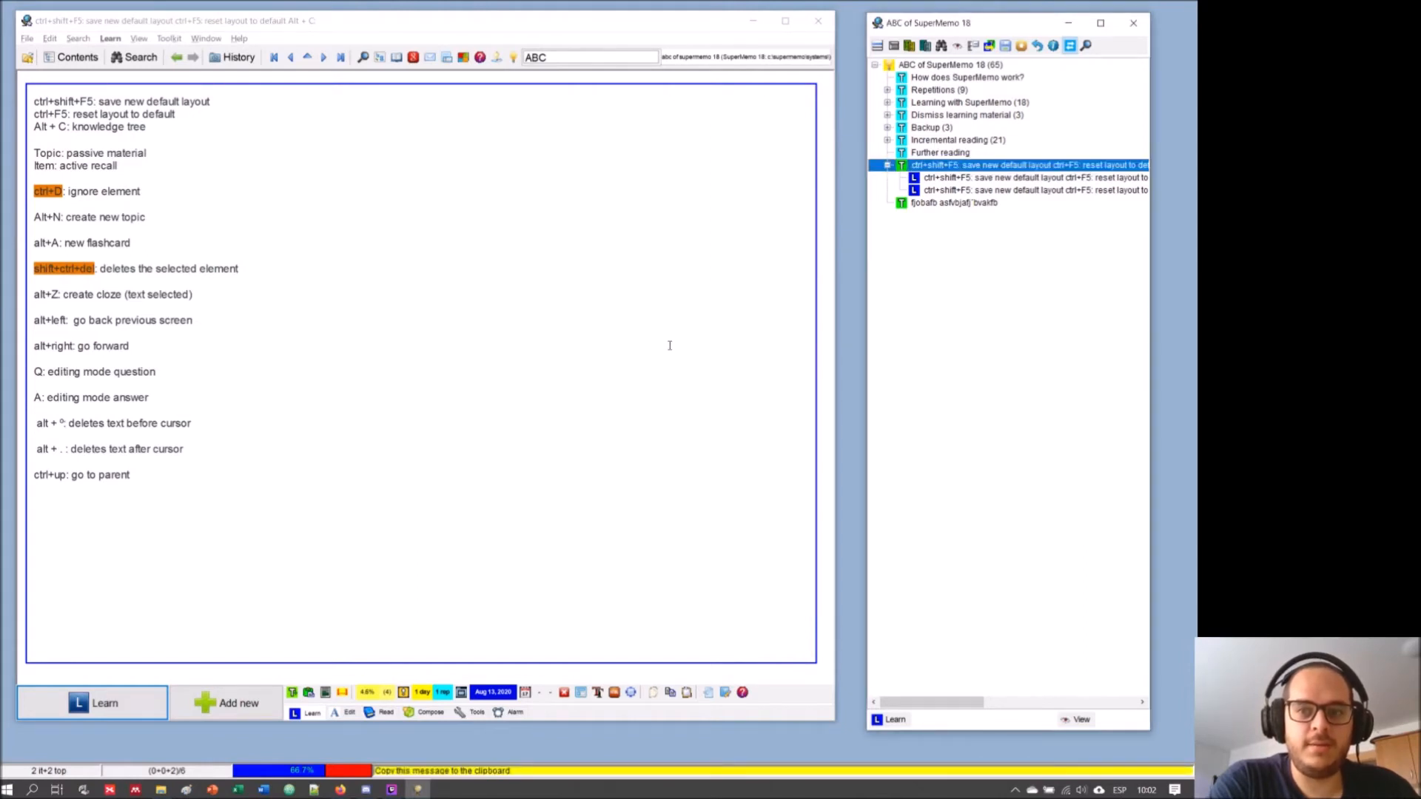
- Open the "fjobafb" test topic at the end of the knowledge tree and delete it
{"action": "left_click", "coordinate": [925, 204]}
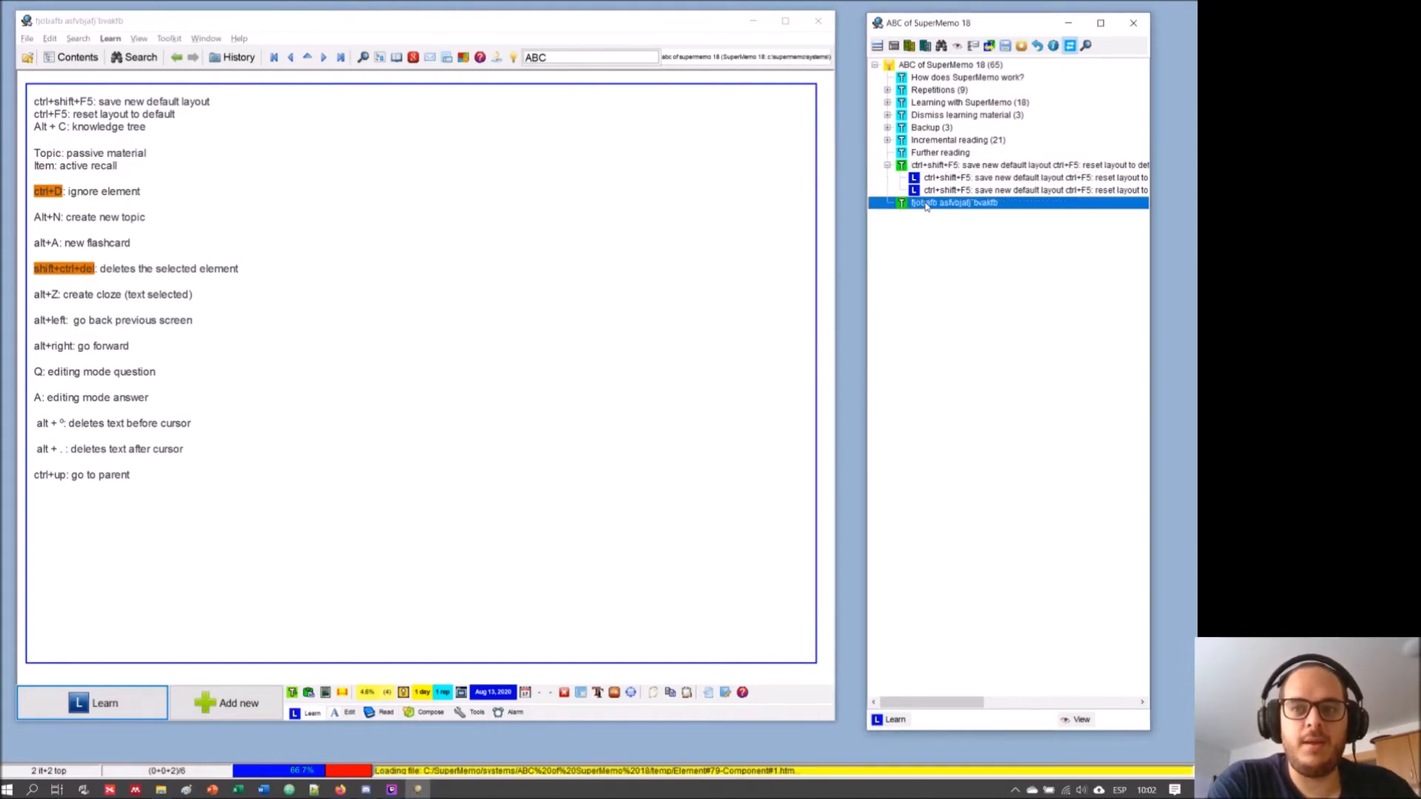
{"action": "right_click", "coordinate": [926, 206]}
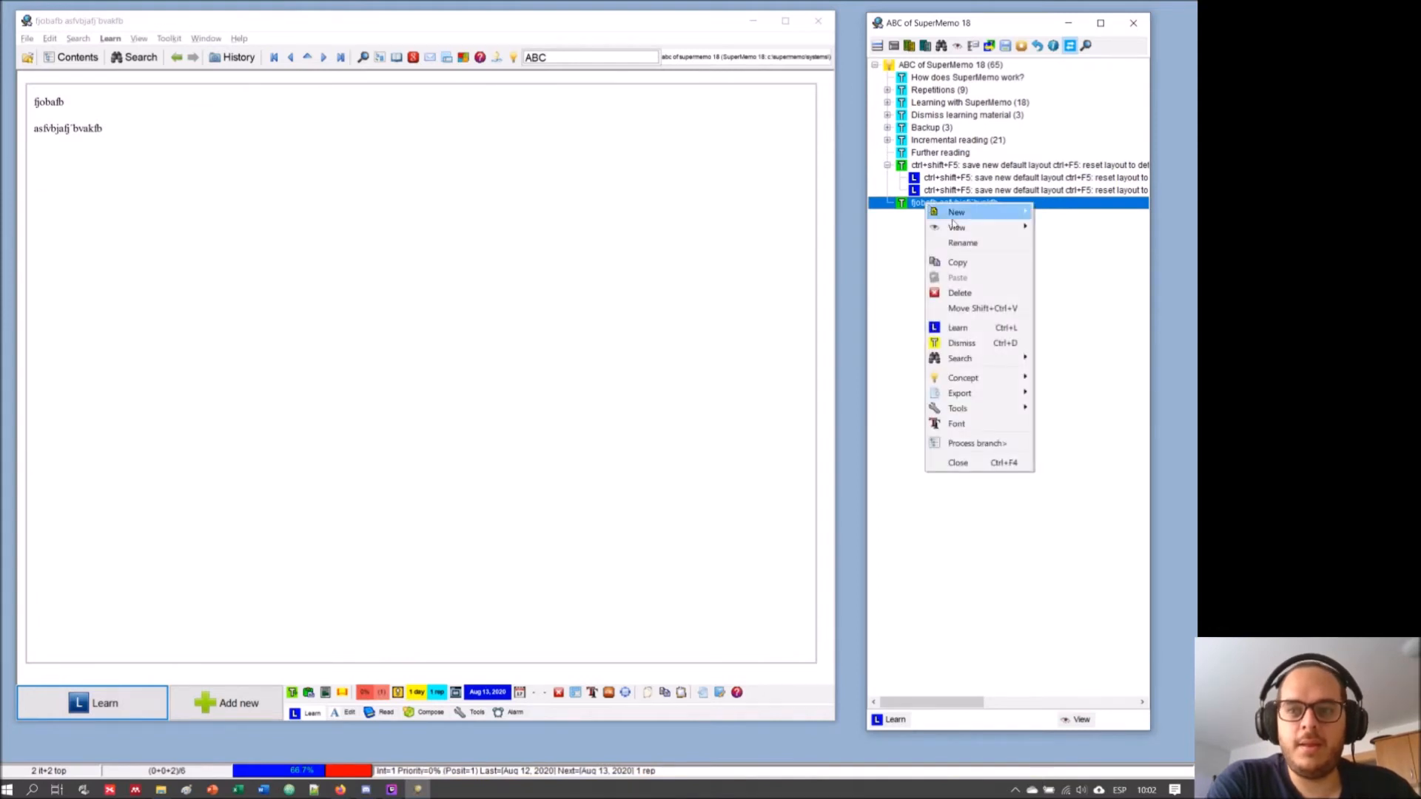
{"action": "left_click", "coordinate": [986, 297]}
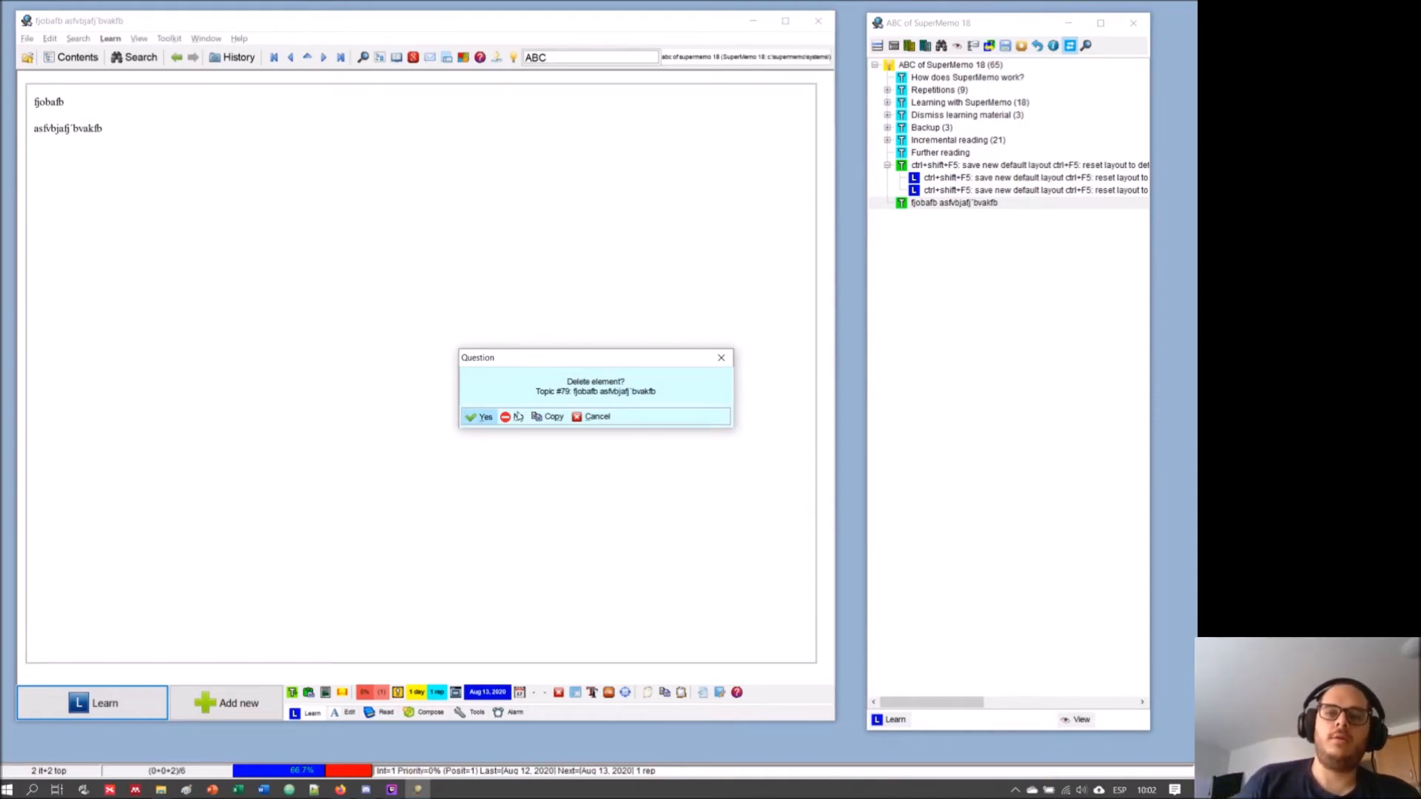
{"action": "left_click", "coordinate": [482, 417]}
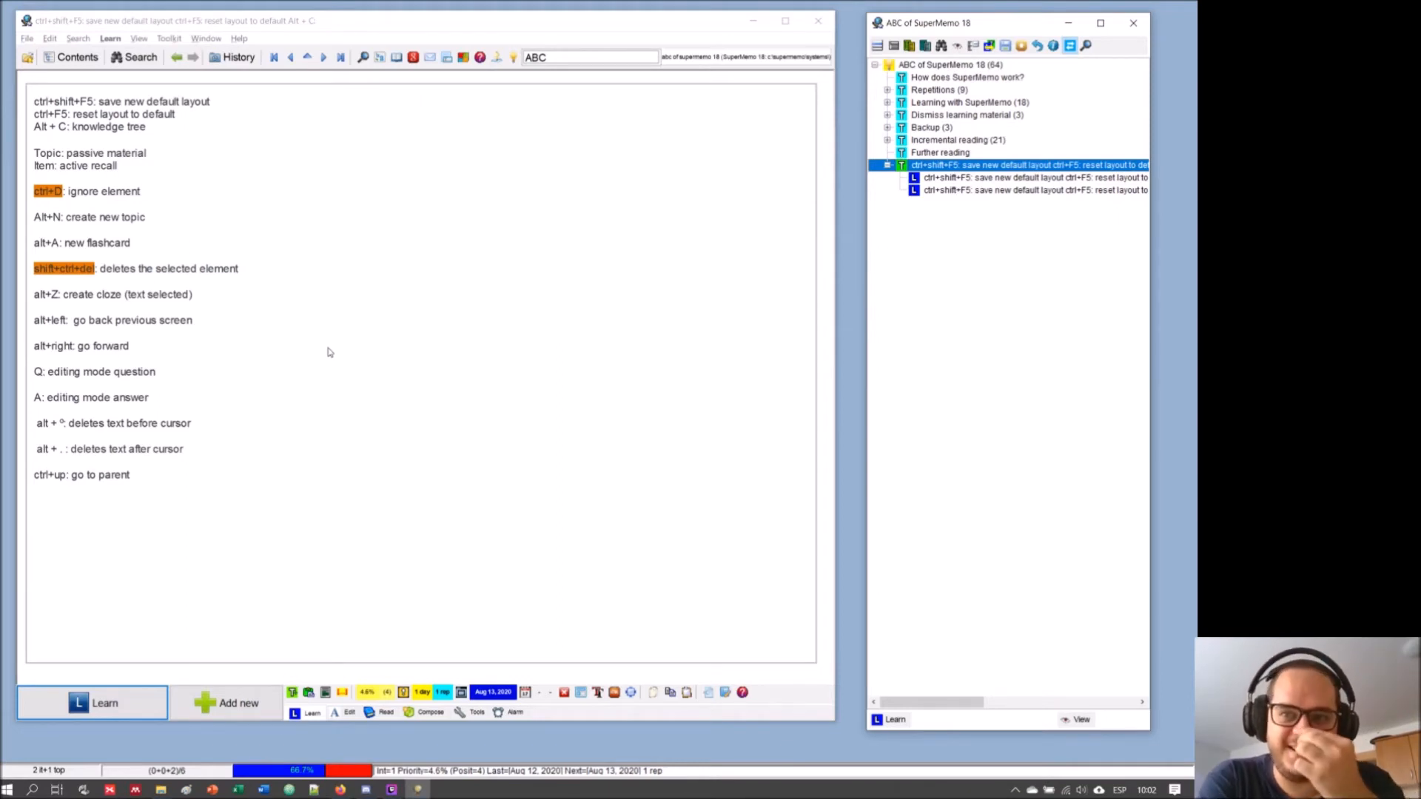
{"action": "left_click", "coordinate": [144, 475]}
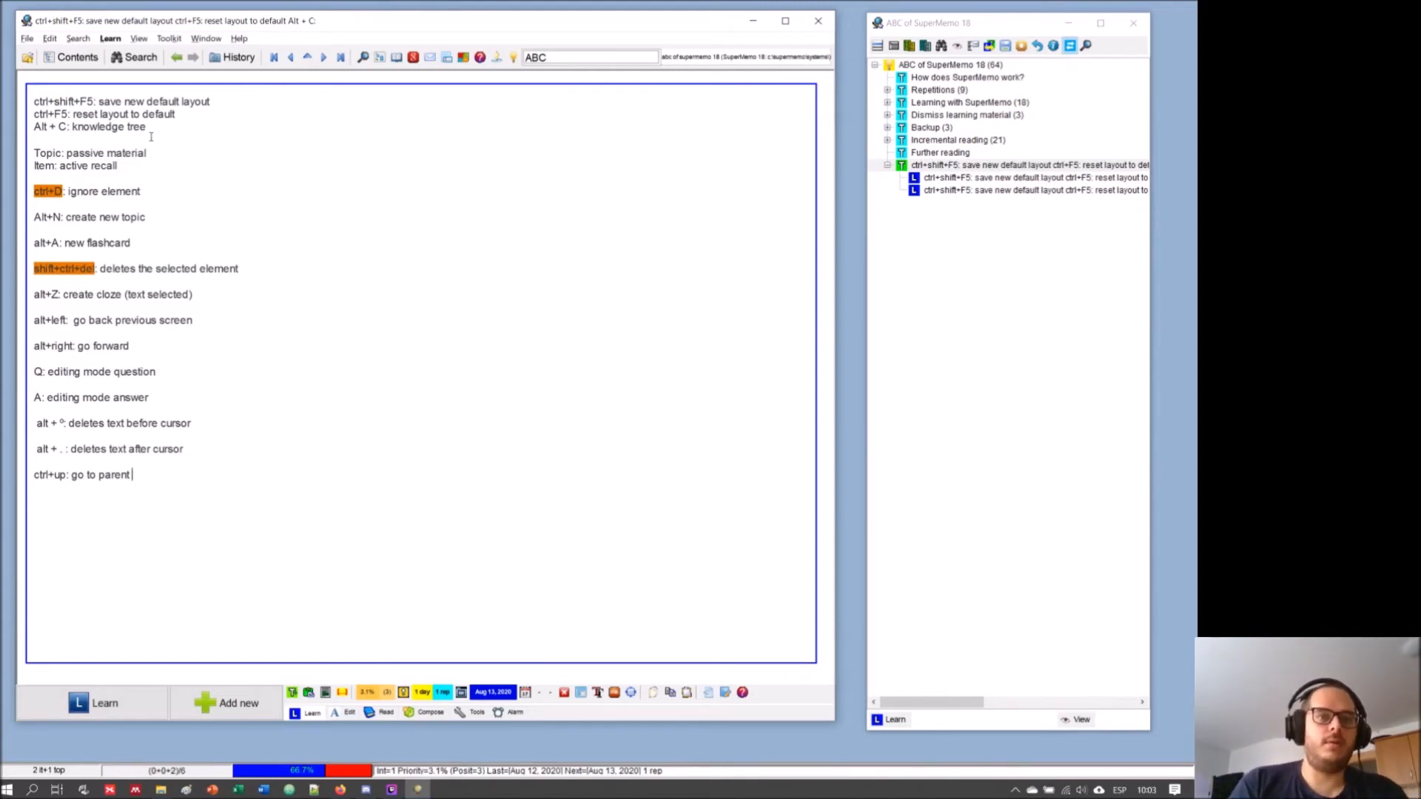
{"action": "left_click_drag", "start_coordinate": [149, 127], "coordinate": [9, 68]}
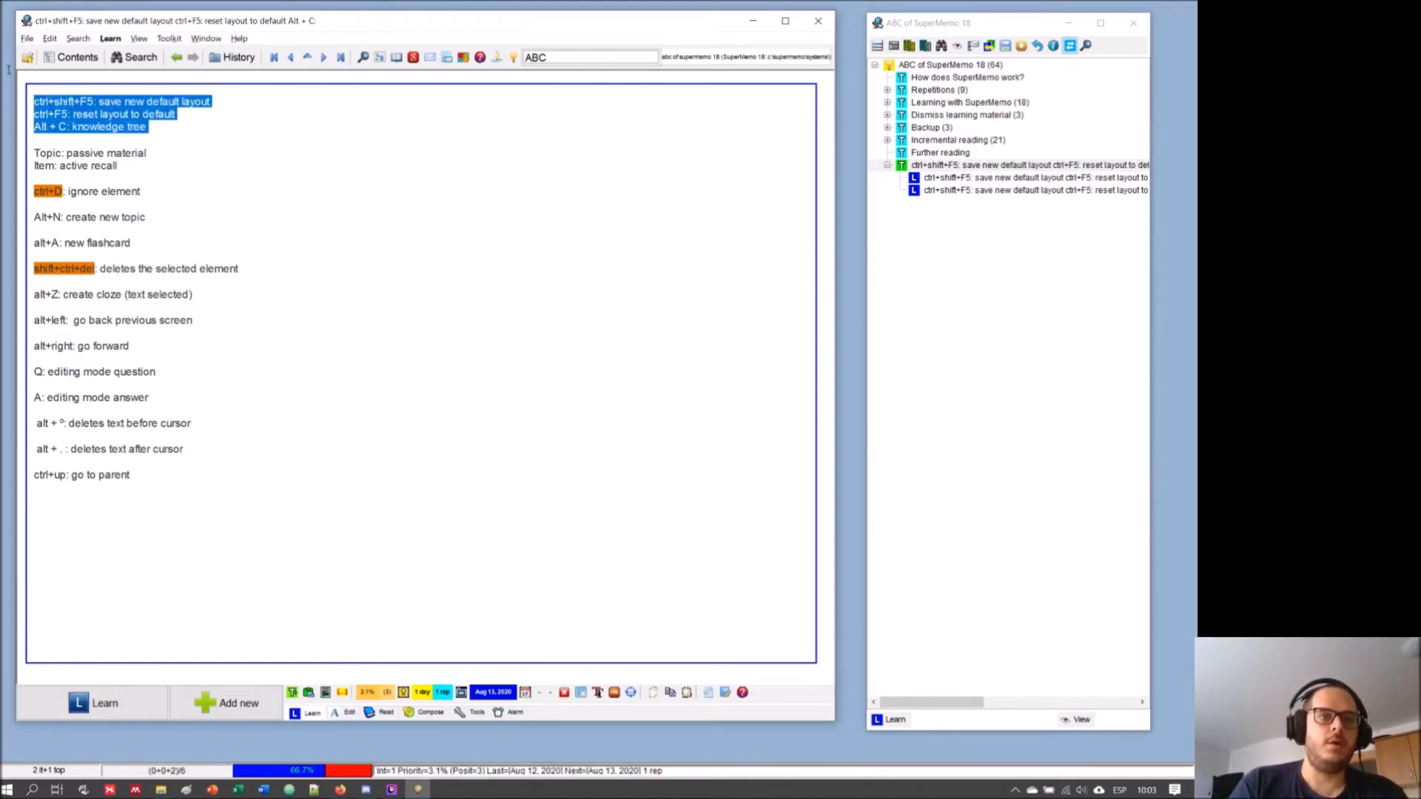
{"action": "left_click", "coordinate": [16, 144]}
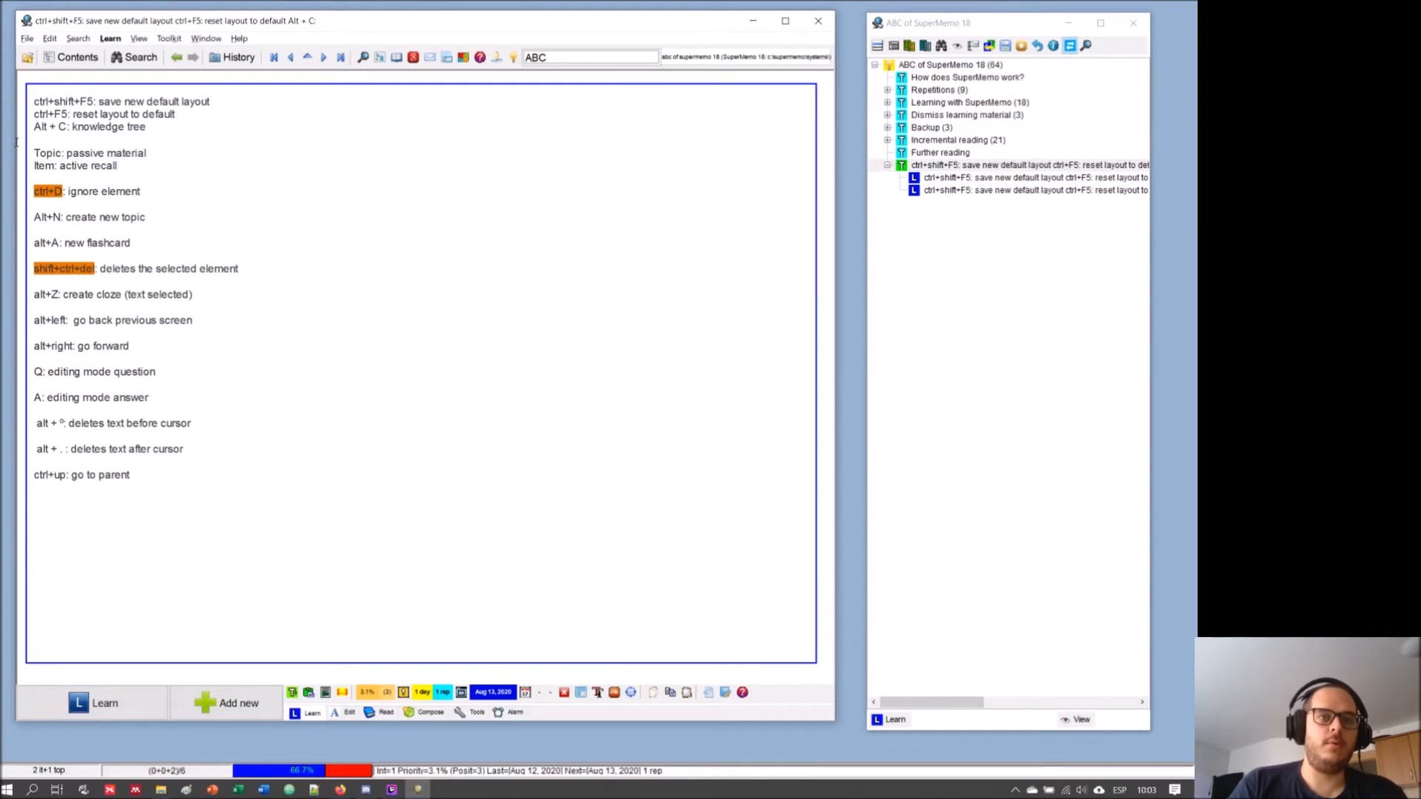
{"action": "left_click_drag", "start_coordinate": [16, 137], "coordinate": [18, 118]}
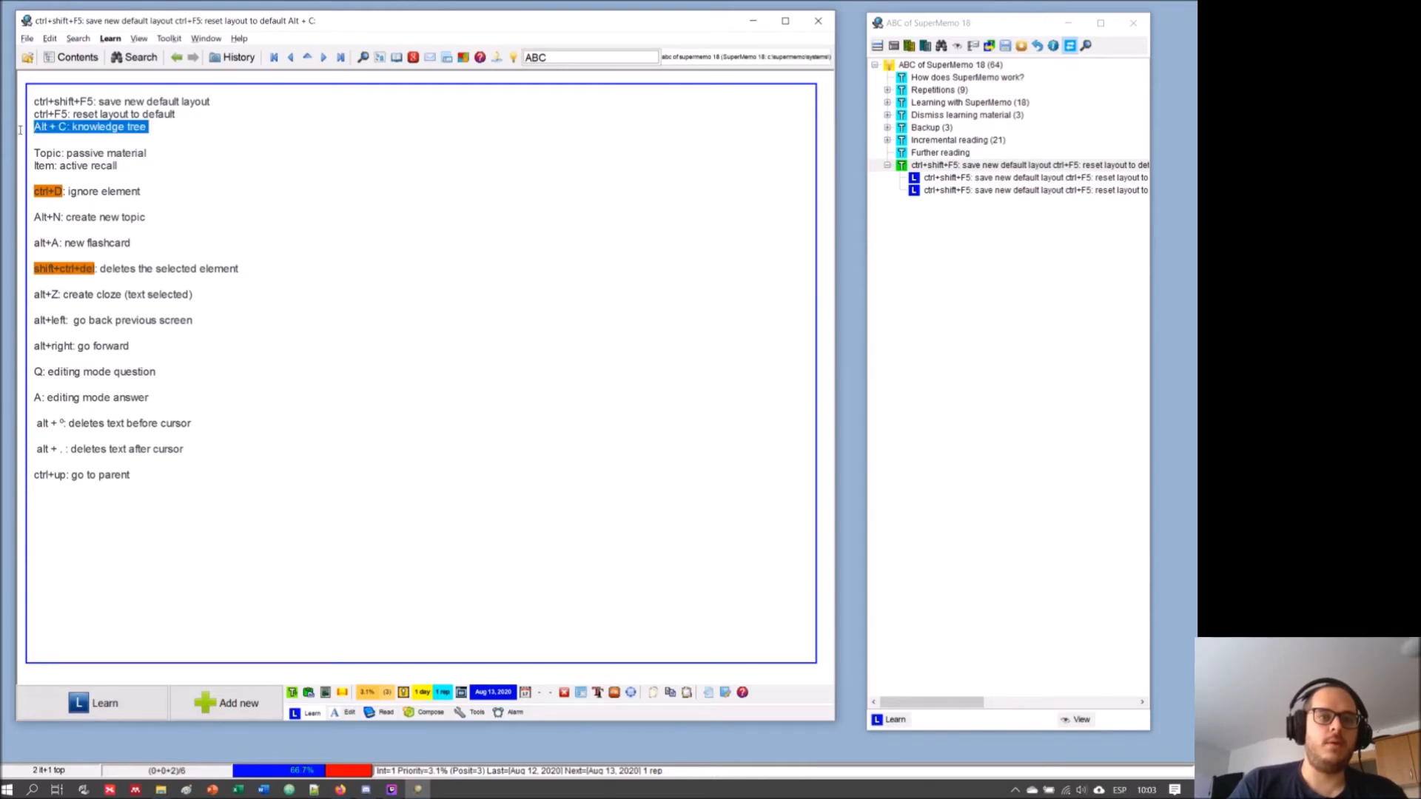
{"action": "left_click", "coordinate": [113, 176]}
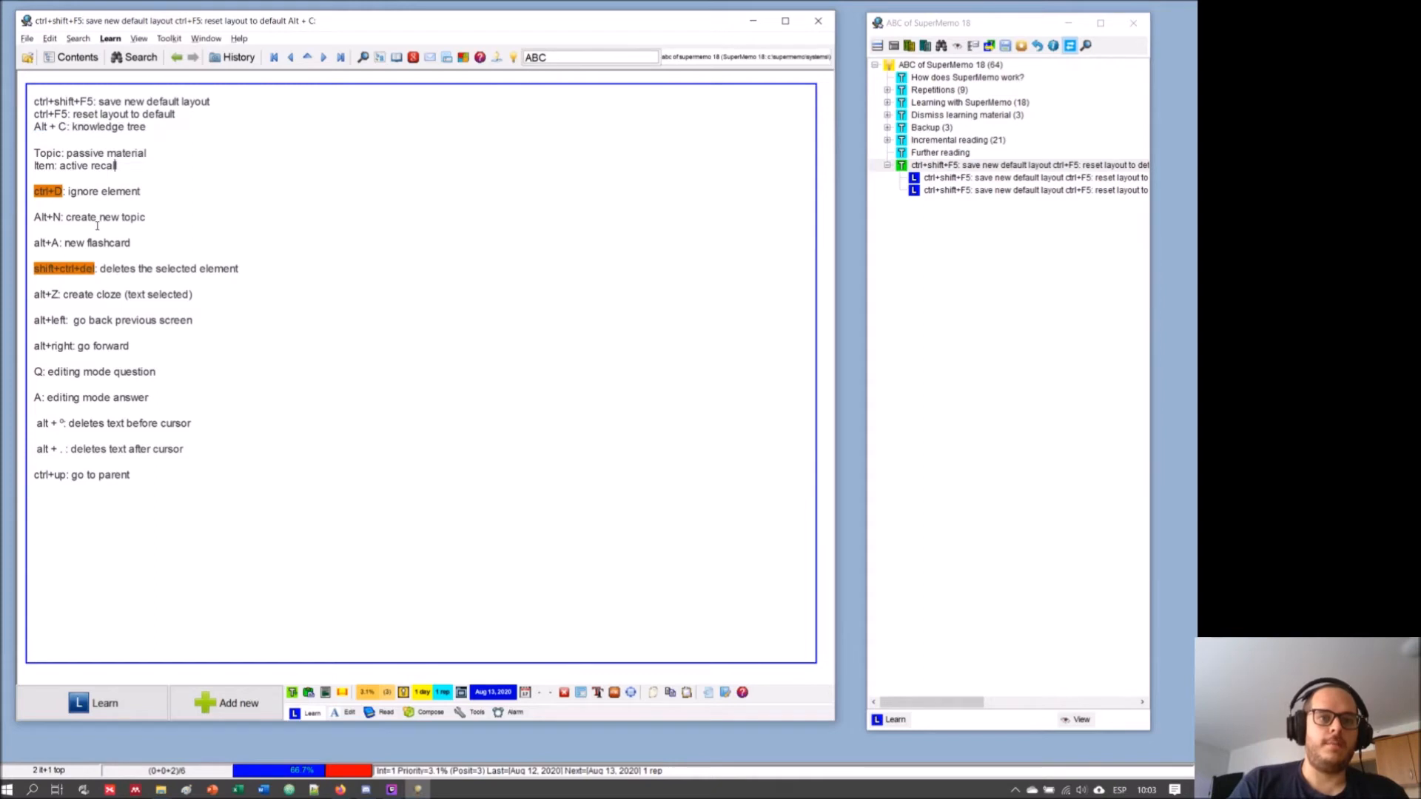
- Extract the note line "ctrl+shift+F5: save new default layout" as a new child topic and open the extract
{"action": "left_click_drag", "start_coordinate": [211, 101], "coordinate": [33, 102]}
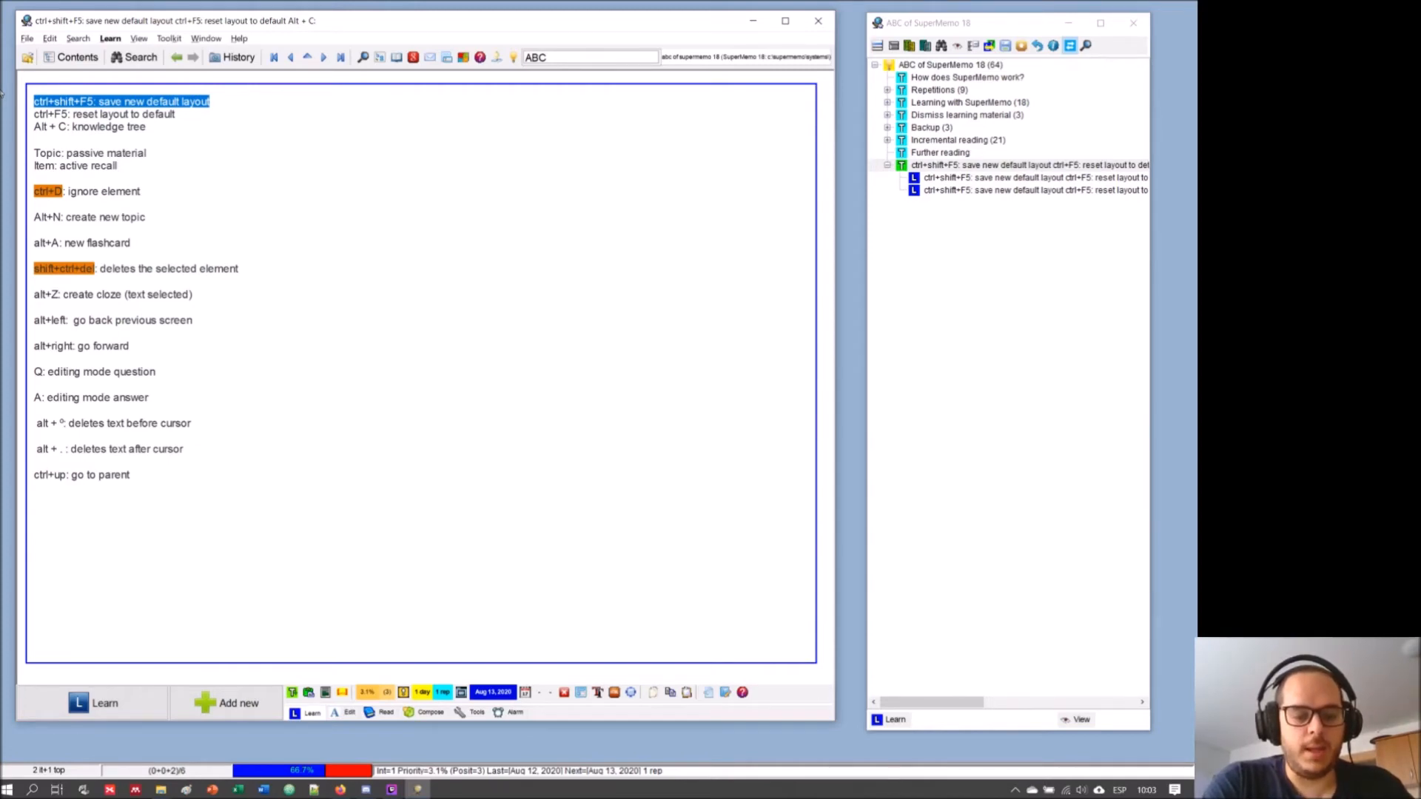
{"action": "key", "text": "alt+x"}
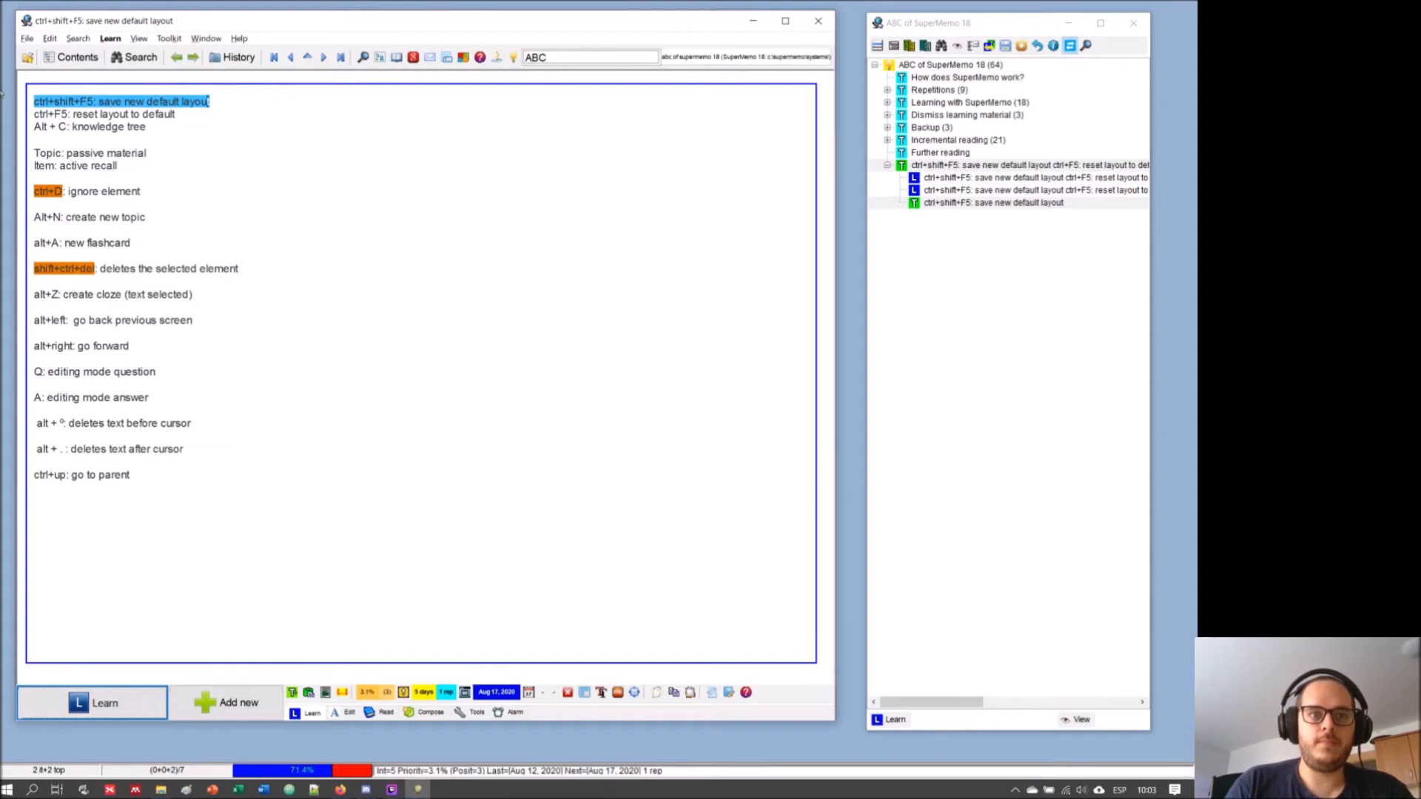
{"action": "left_click", "coordinate": [148, 117]}
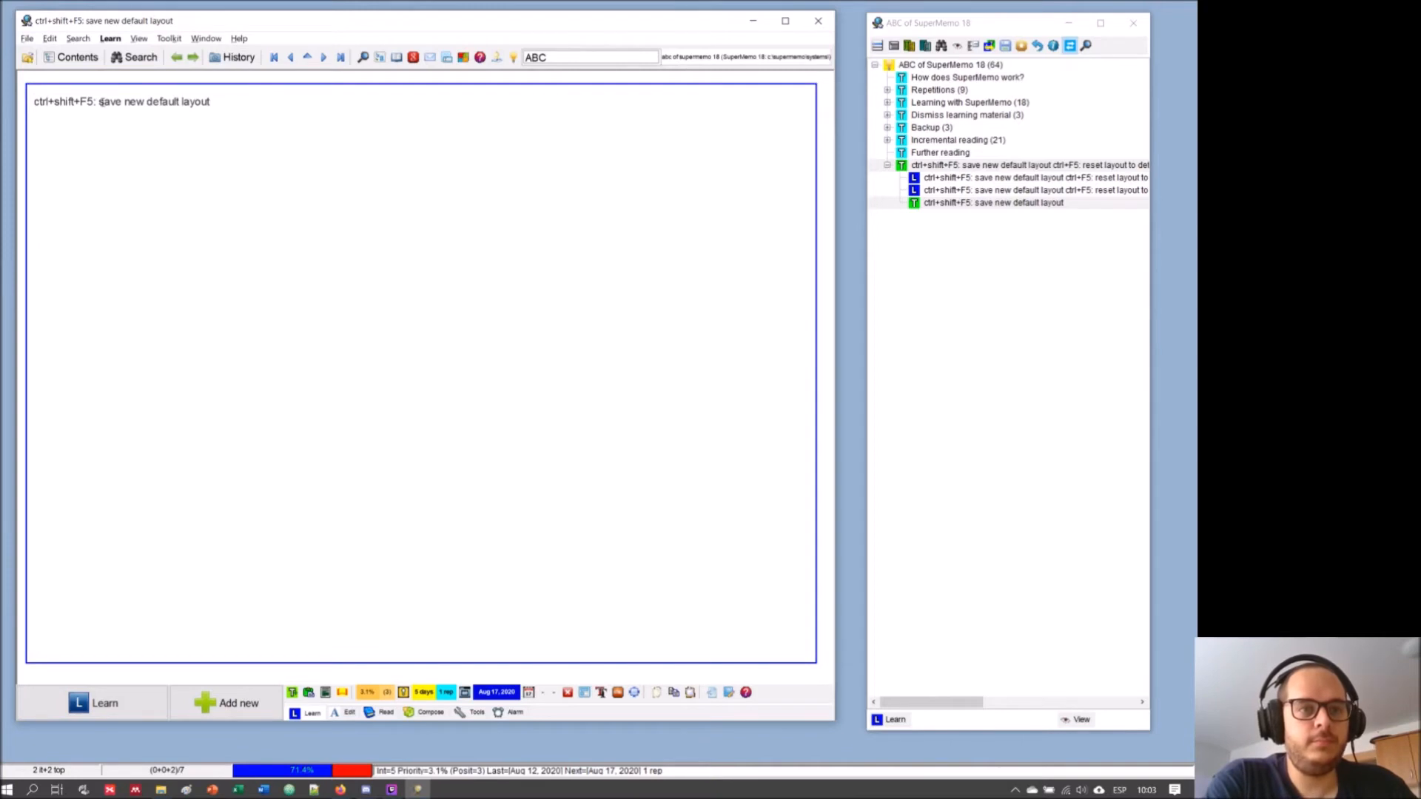
- Create a cloze on "ctrl+shift+F5" in the extracted topic and dismiss that topic from learning
{"action": "left_click_drag", "start_coordinate": [94, 102], "coordinate": [31, 104]}
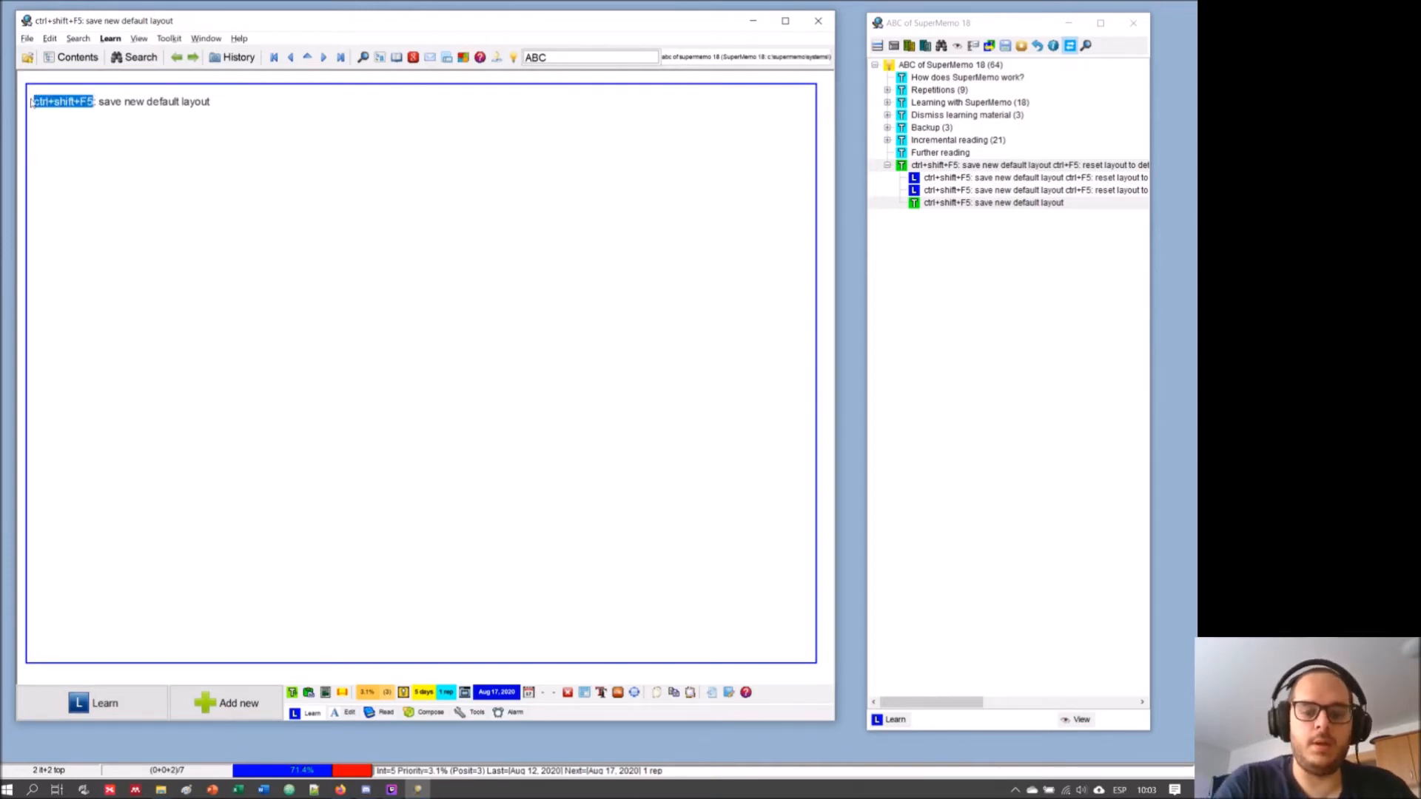
{"action": "key", "text": "alt+z"}
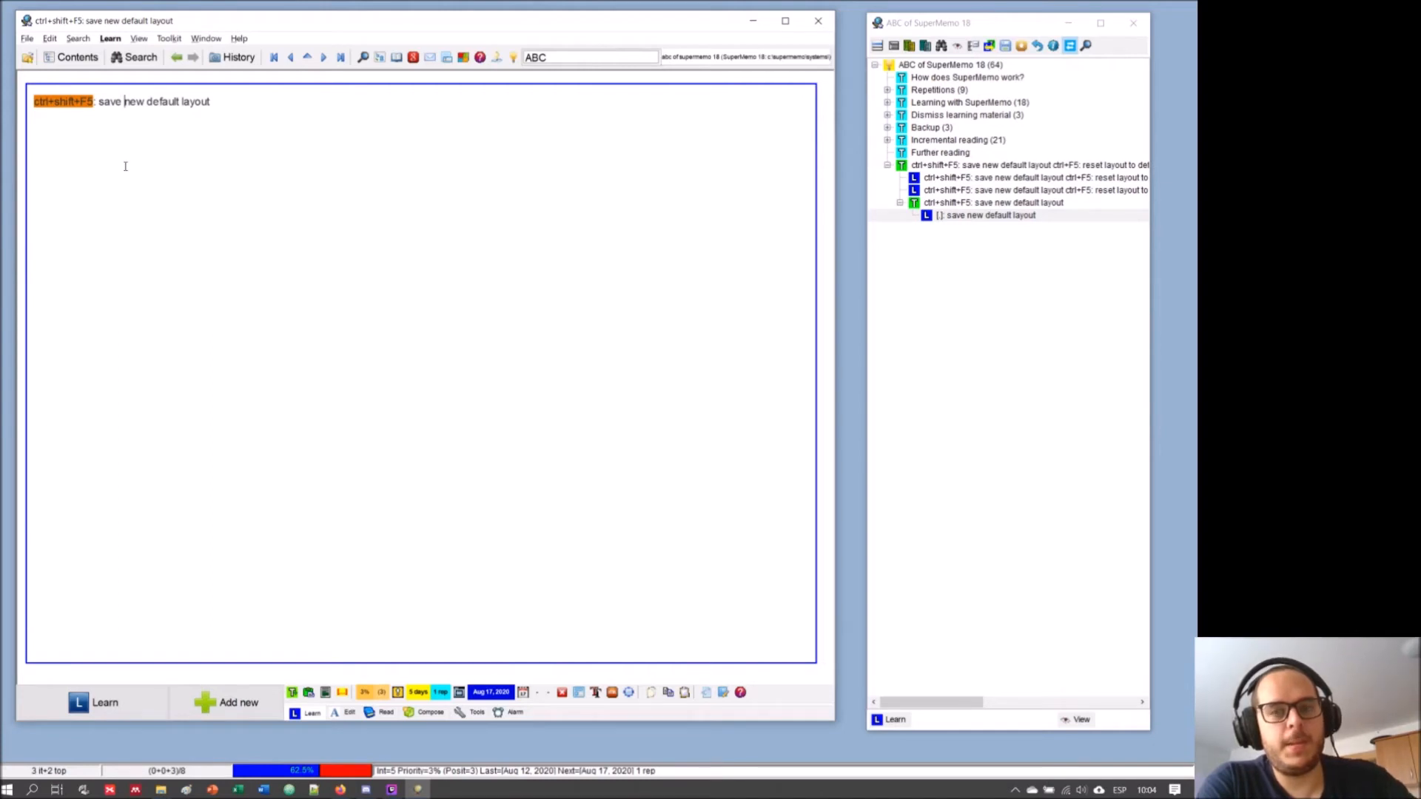
{"action": "key", "text": "ctrl+l"}
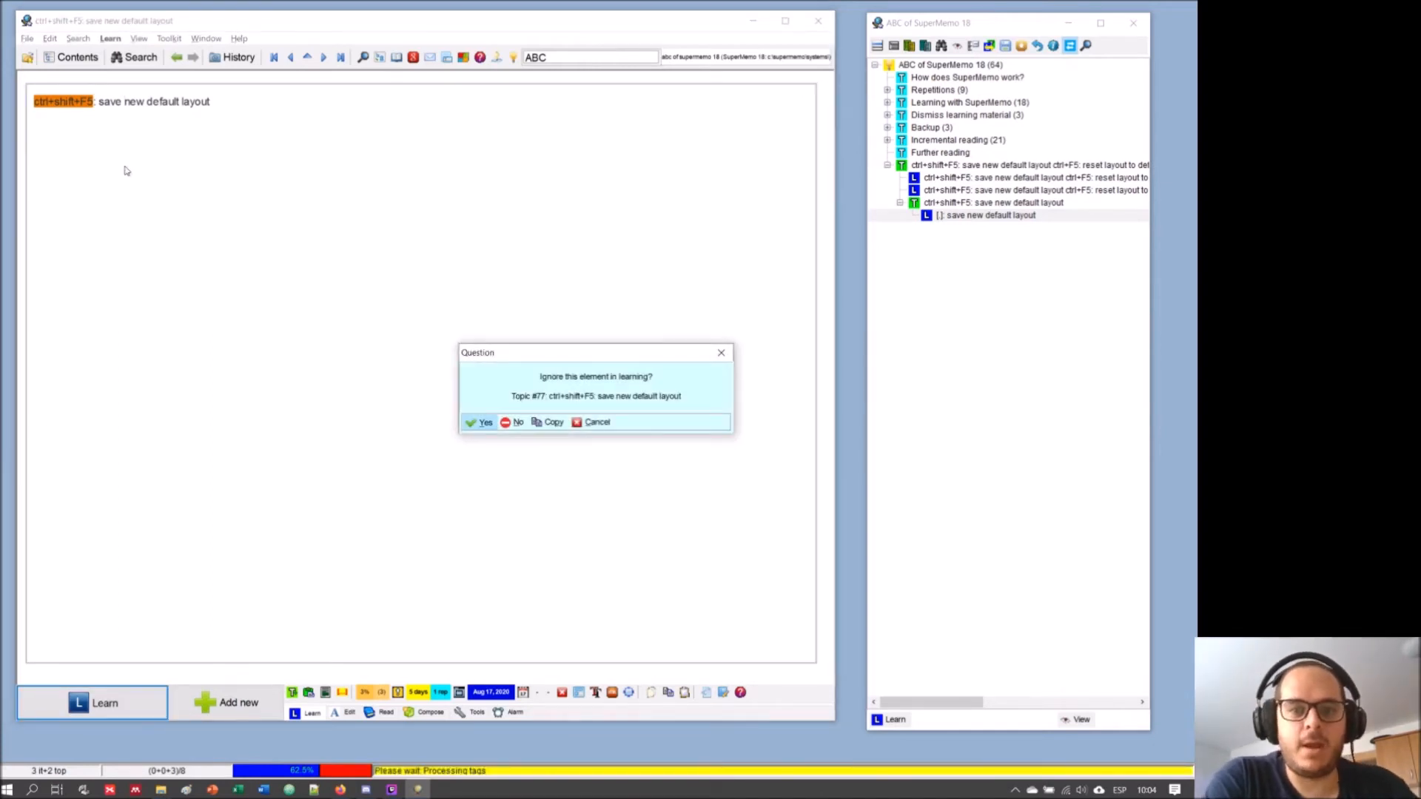
{"action": "left_click", "coordinate": [481, 425]}
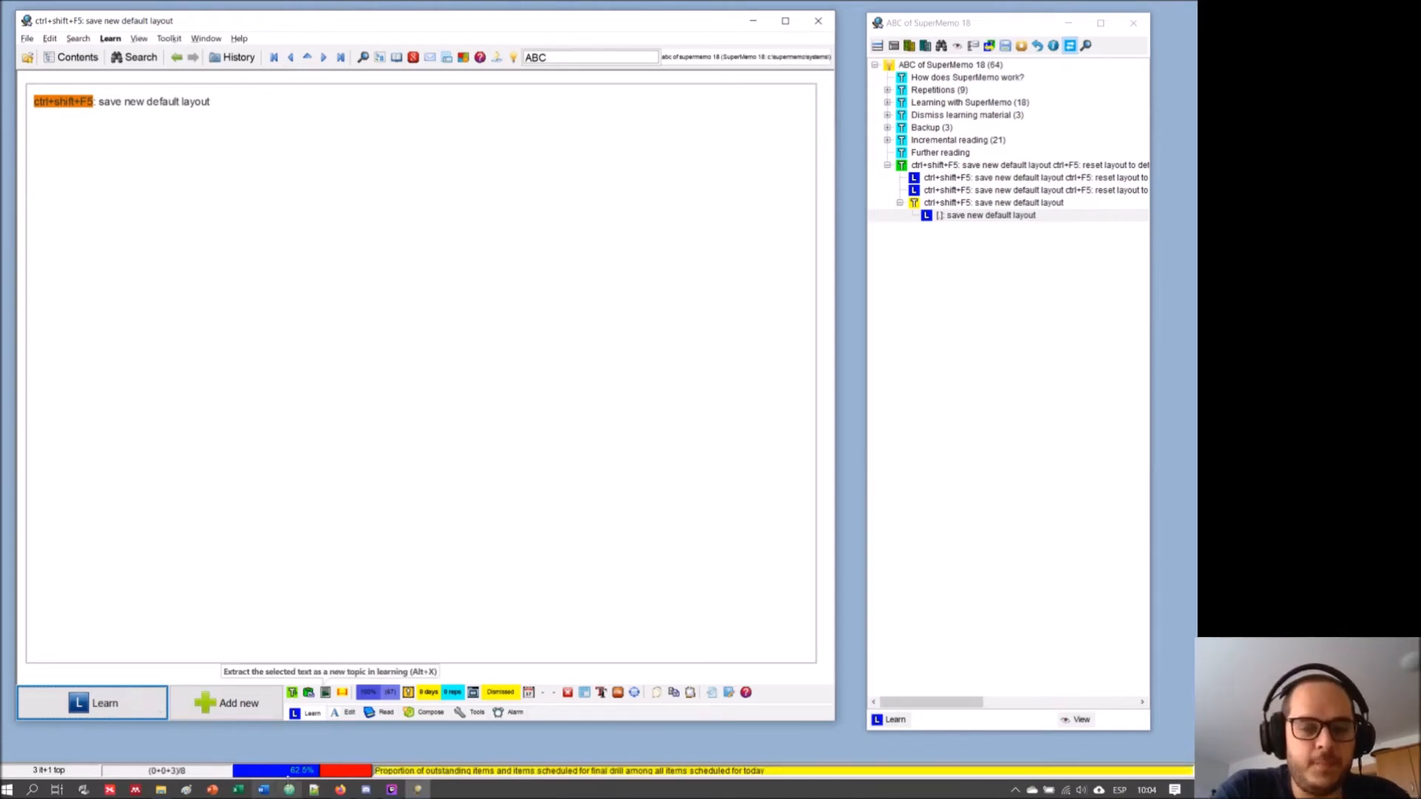
- Switch to Firefox, go to the beginning of the article "Using spaced repetition systems to see through a piece of mathematics", and return to SuperMemo
{"action": "left_click", "coordinate": [340, 790]}
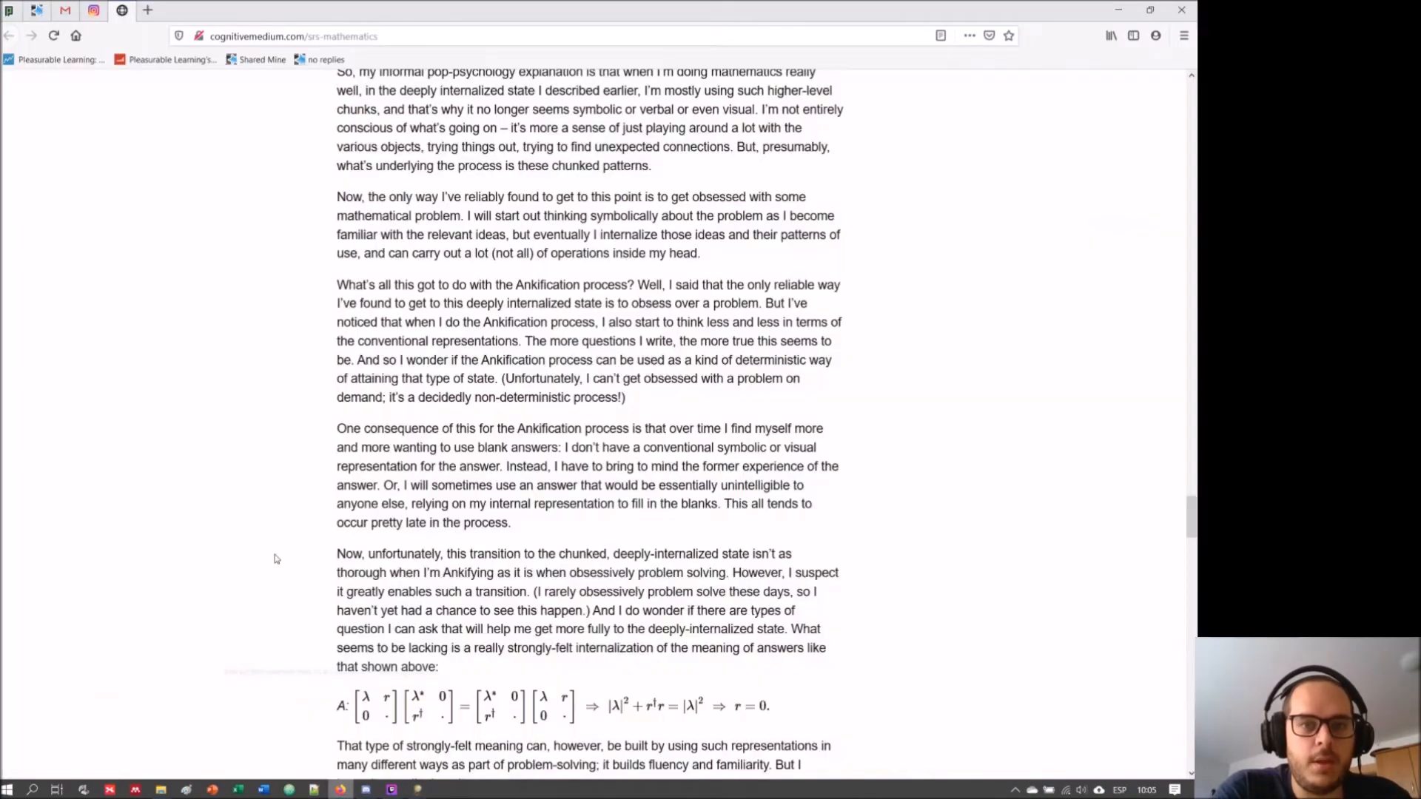
{"action": "left_click_drag", "start_coordinate": [1191, 518], "coordinate": [1196, 60]}
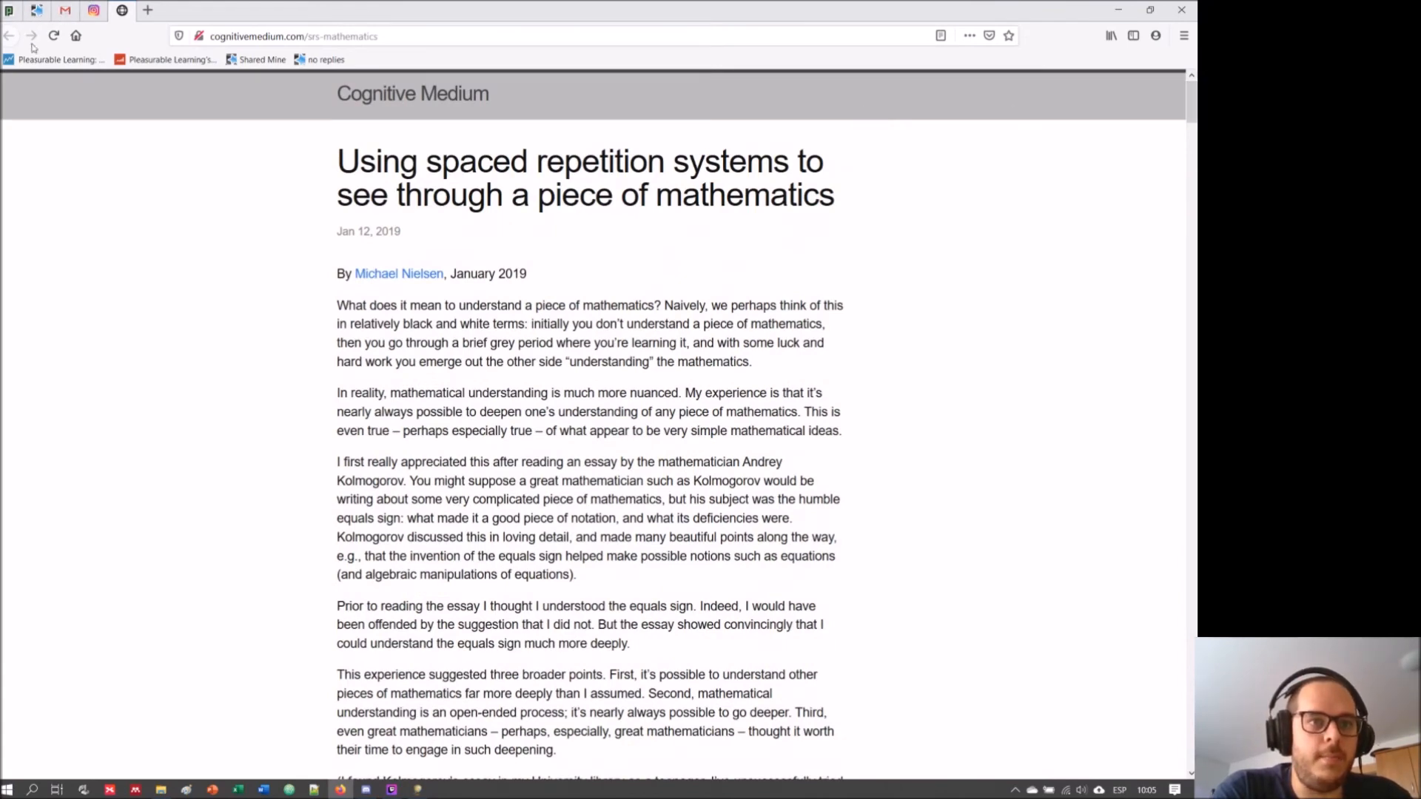
{"action": "left_click", "coordinate": [314, 791]}
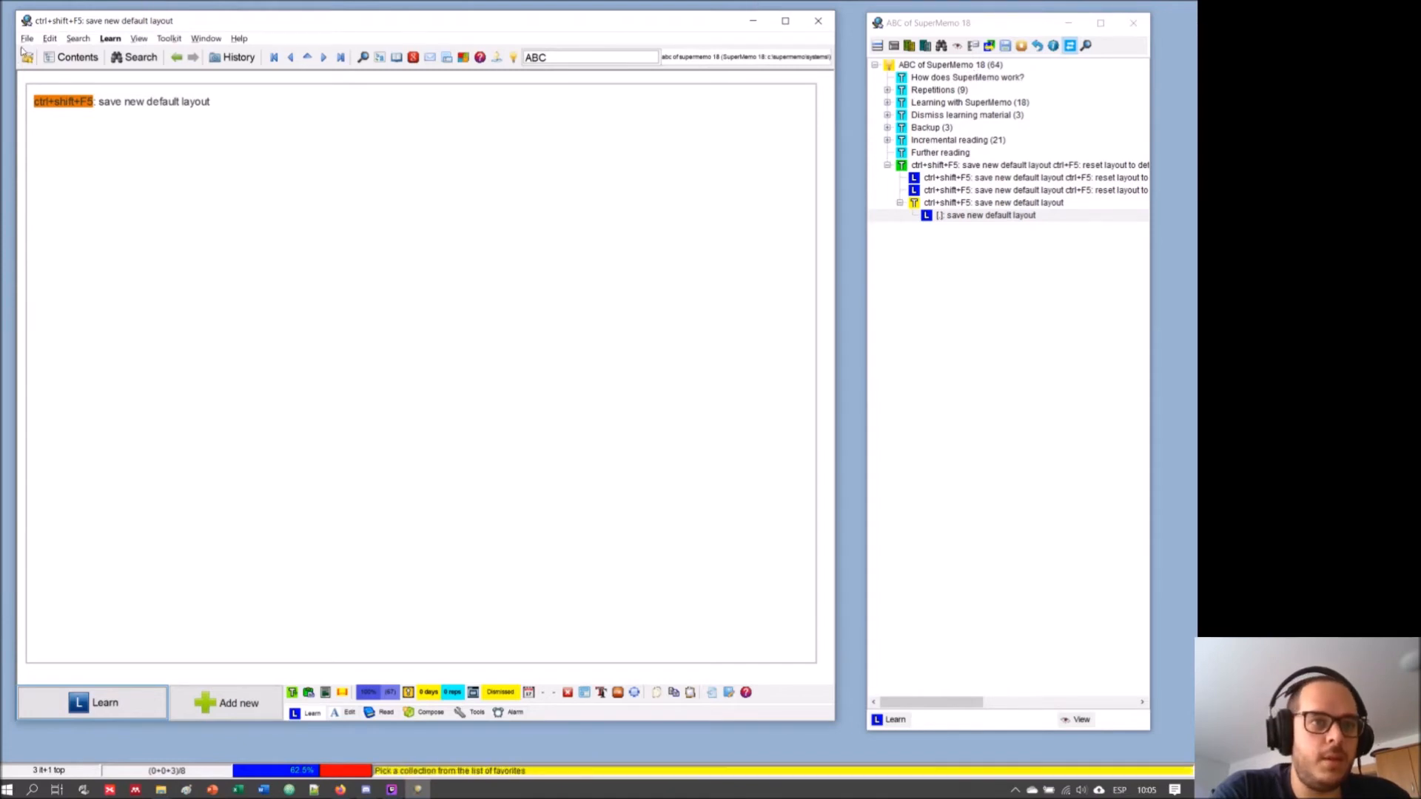
{"action": "key", "text": "alt+Tab"}
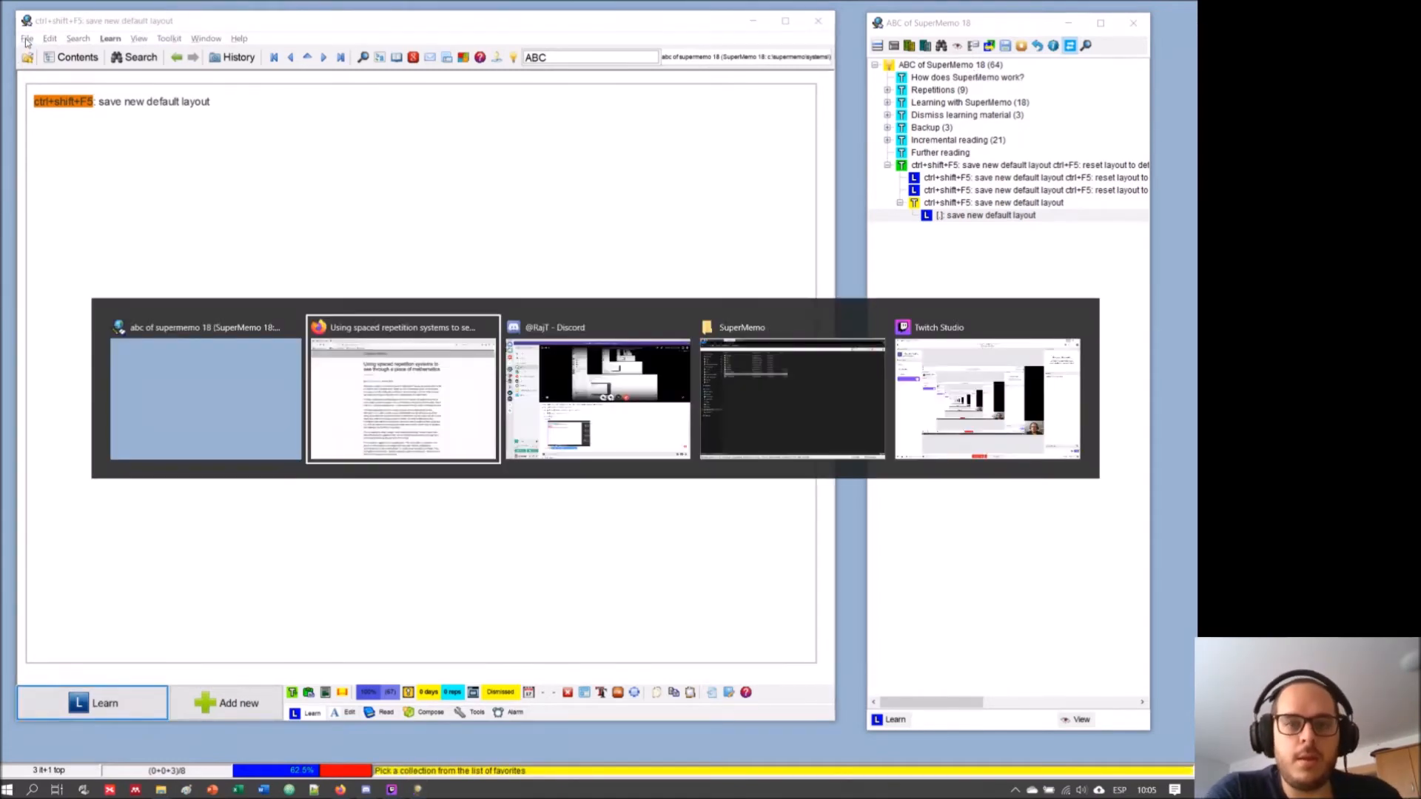
{"action": "key", "text": "alt+Tab"}
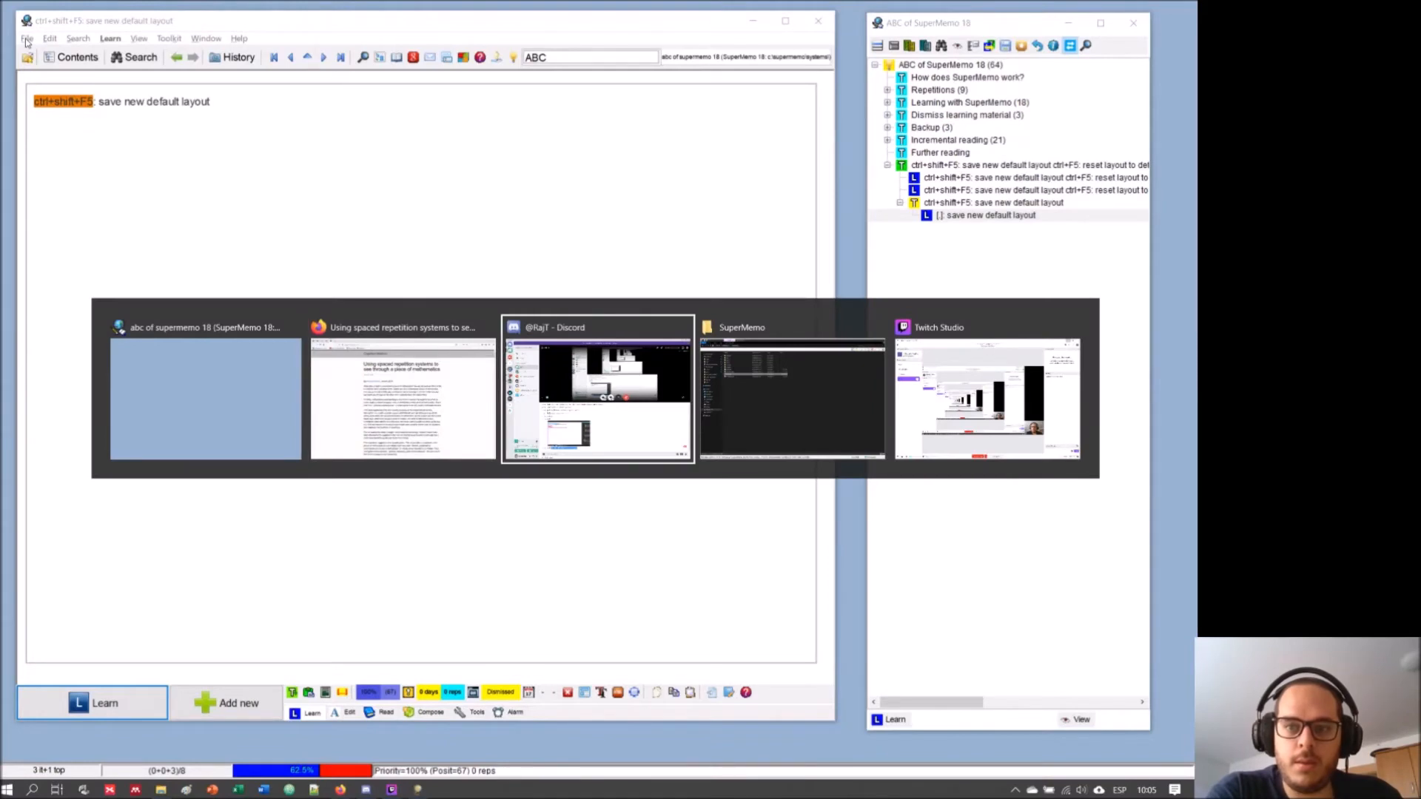
{"action": "key", "text": "alt+shift+Tab"}
{"action": "key", "text": "alt+shift+Tab"}
{"action": "key", "text": "alt+Tab"}
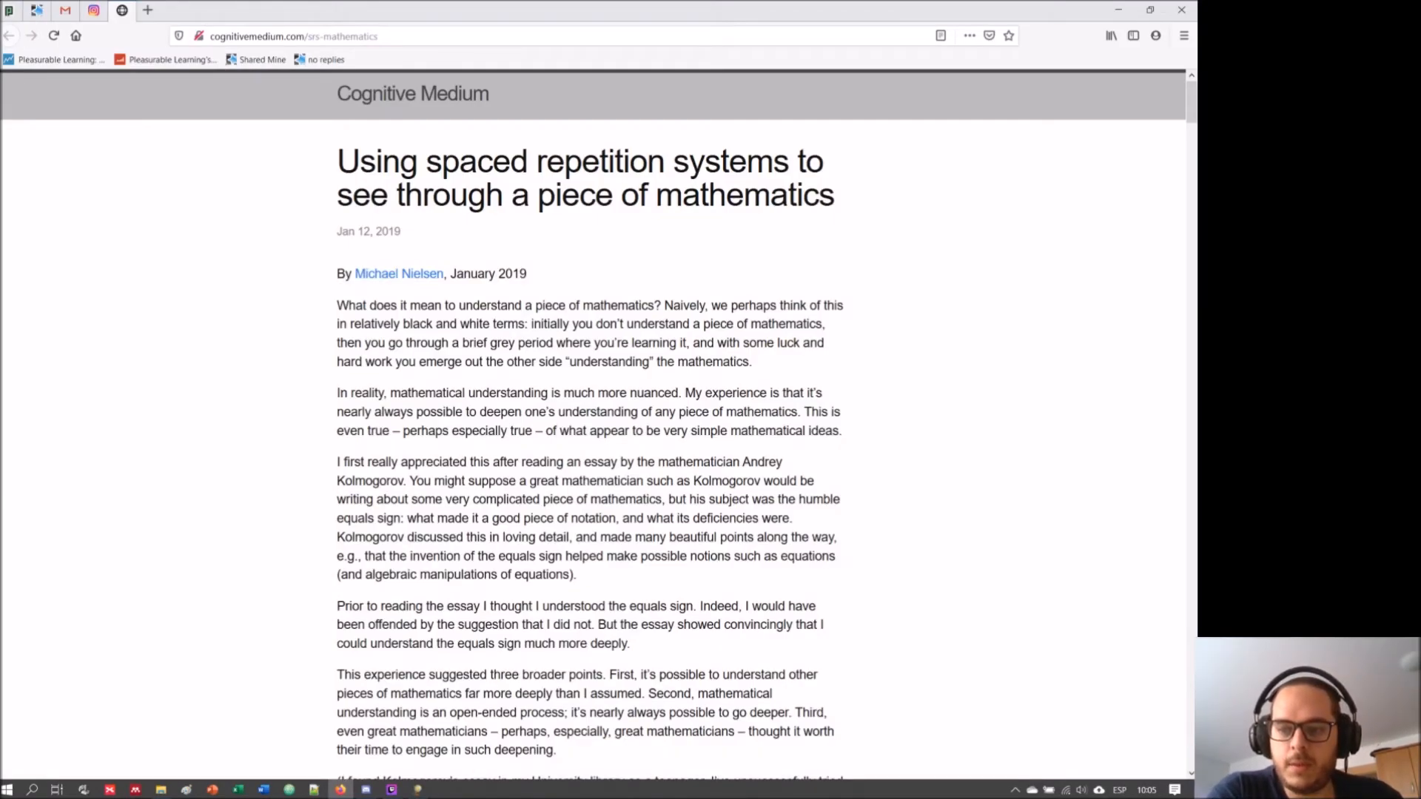
{"action": "key", "text": "super+d"}
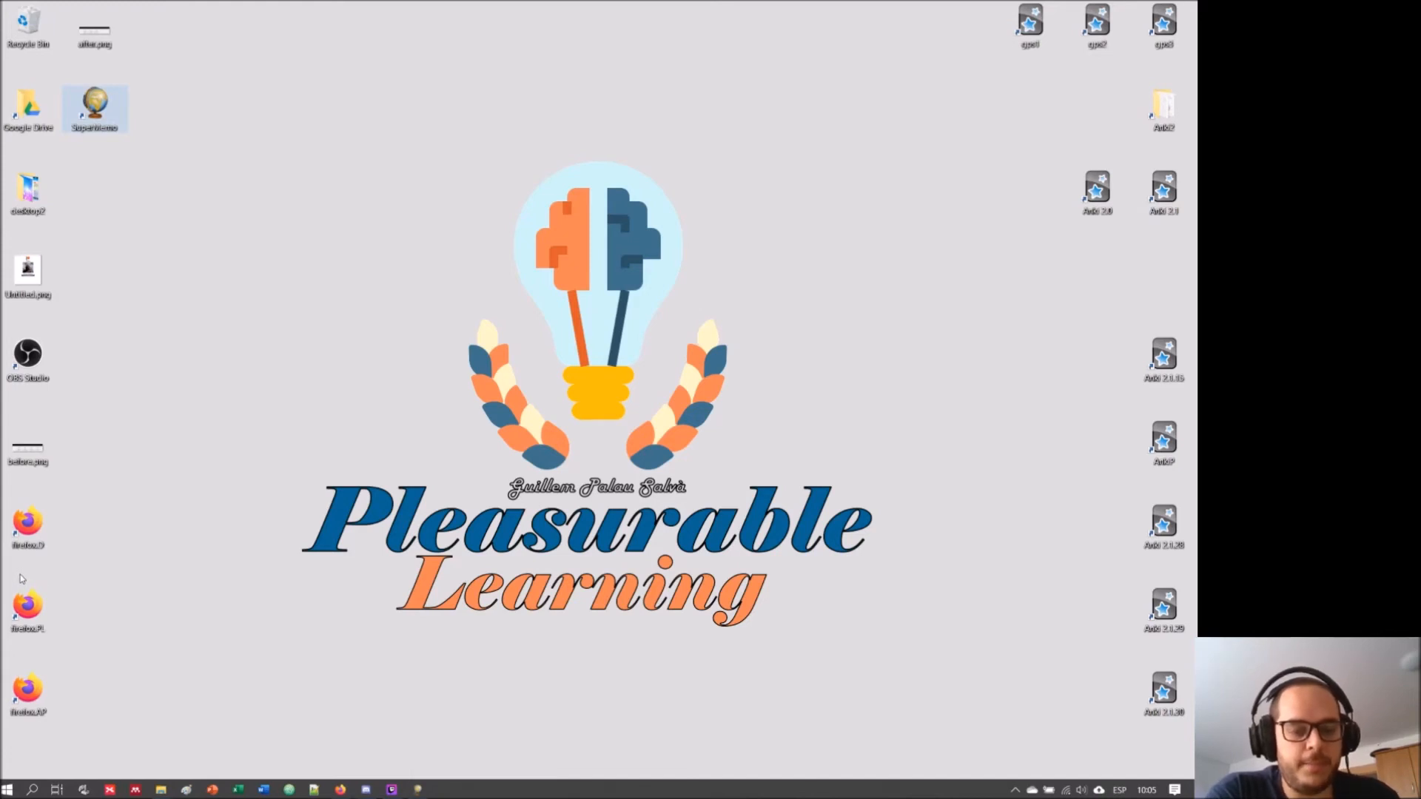
{"action": "key", "text": "super+Tab"}
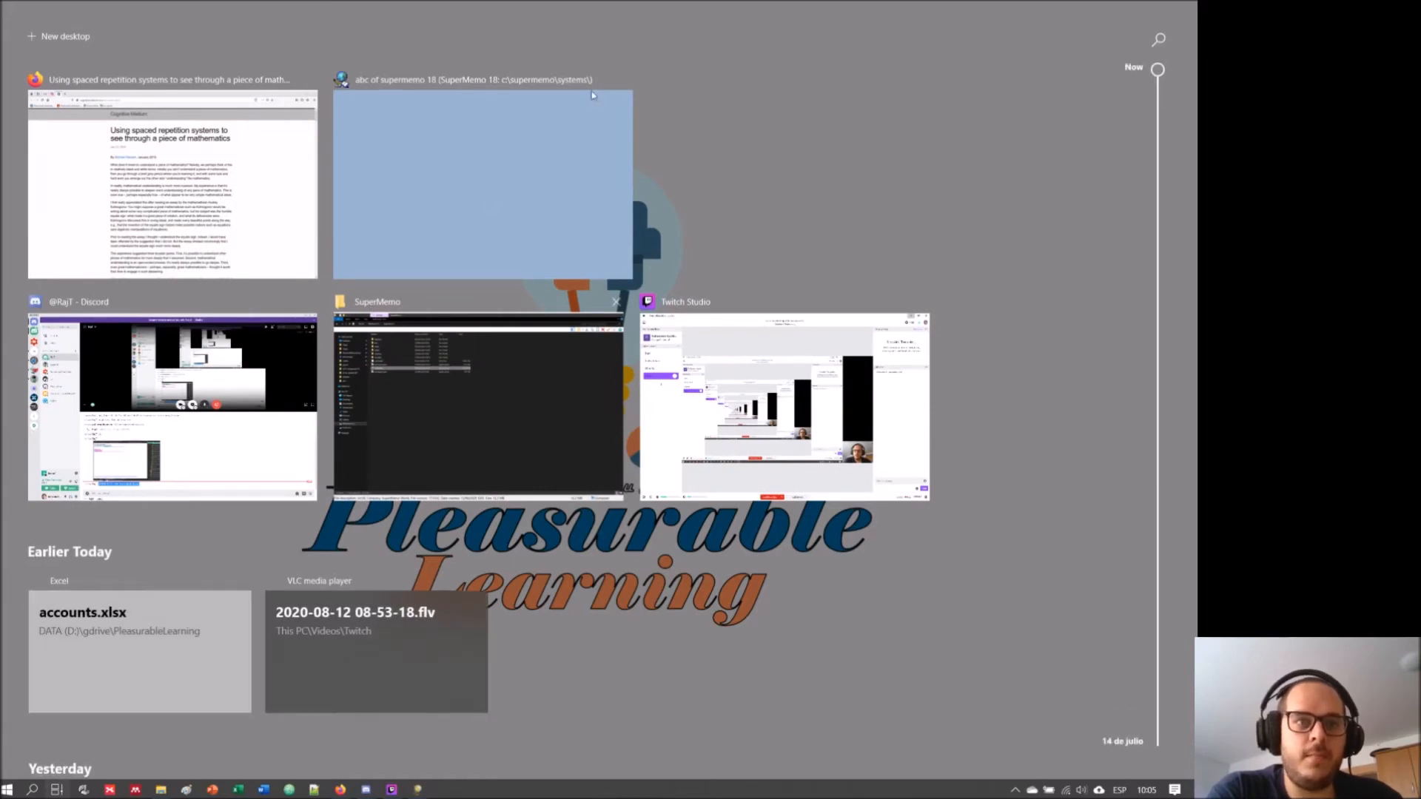
{"action": "left_click", "coordinate": [1190, 143]}
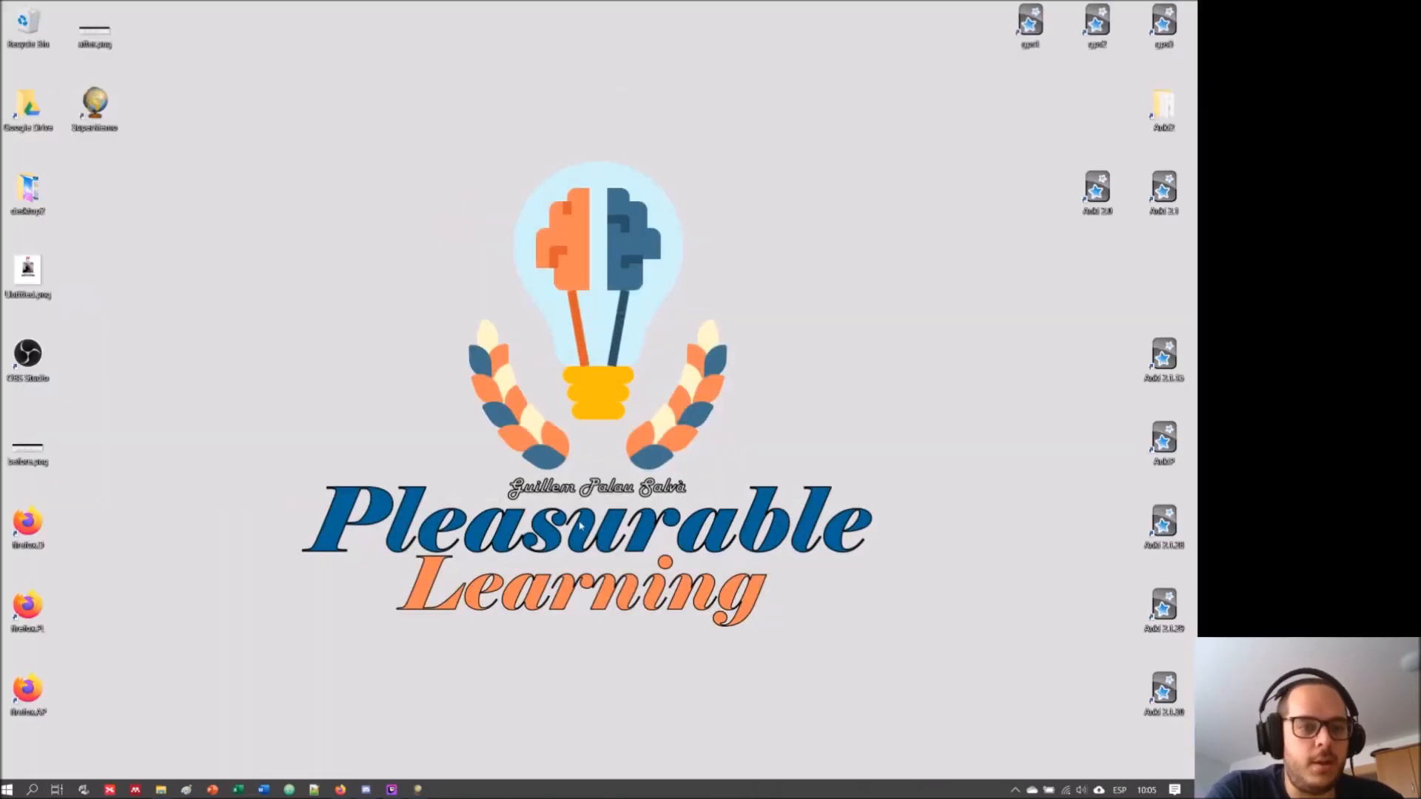
{"action": "left_click", "coordinate": [15, 622]}
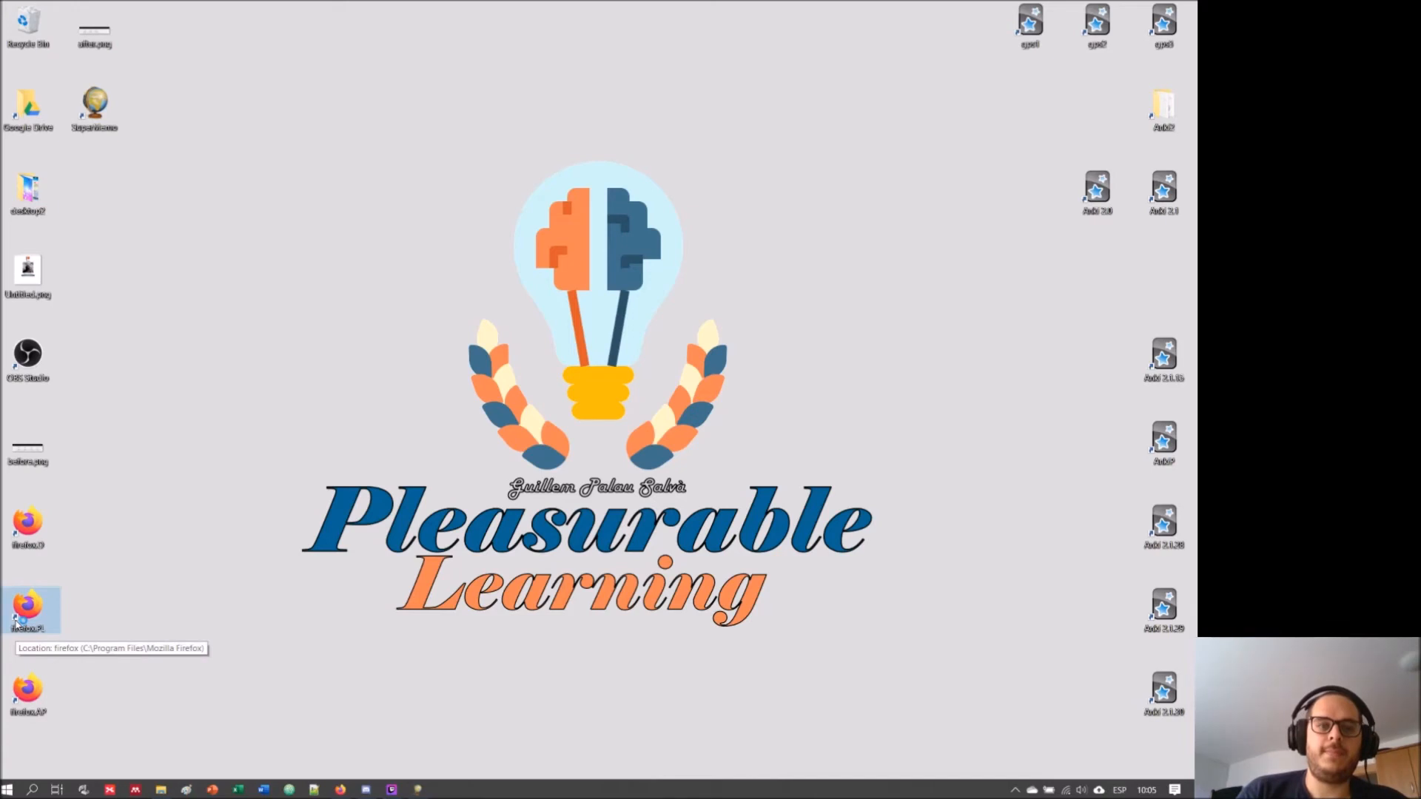
{"action": "double_click", "coordinate": [15, 620]}
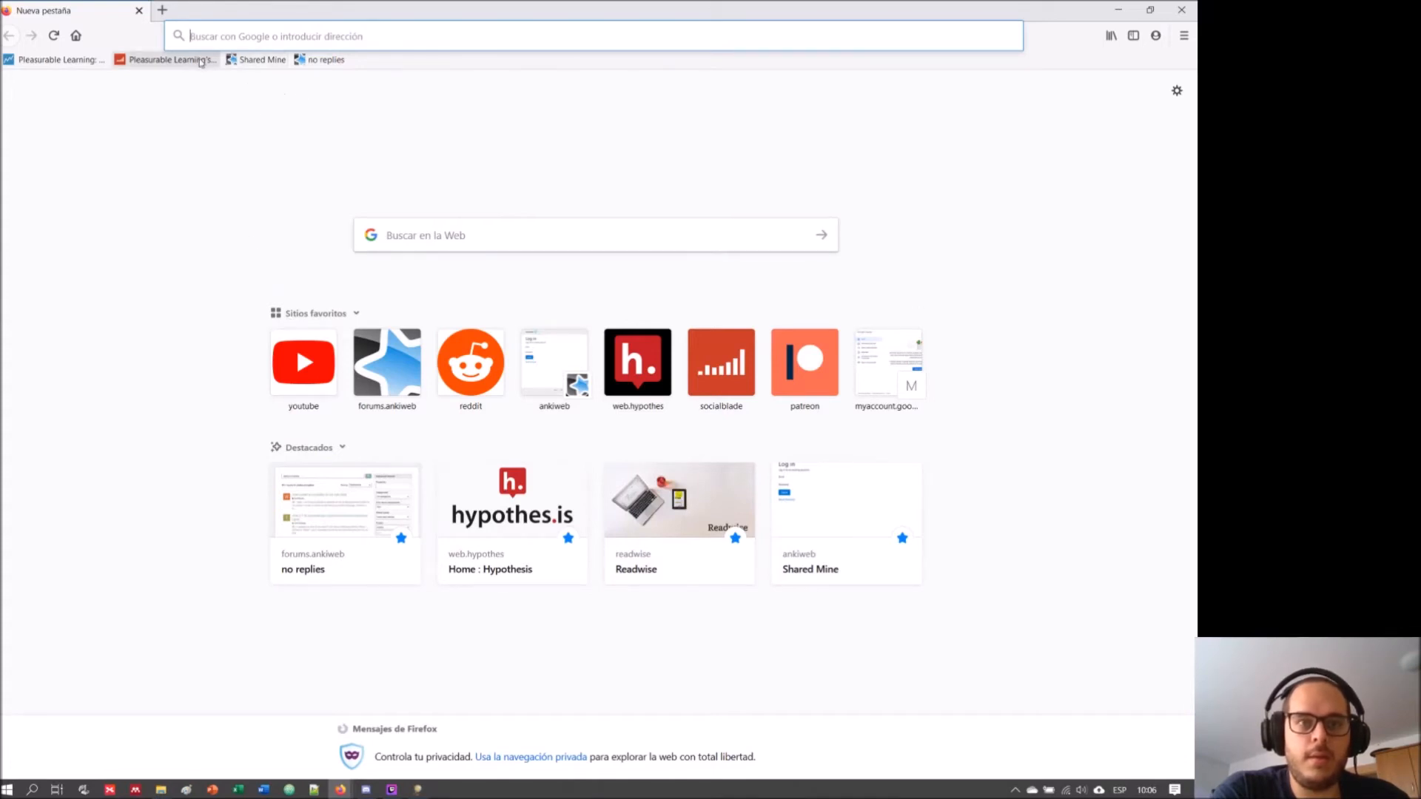
{"action": "left_click", "coordinate": [1184, 12]}
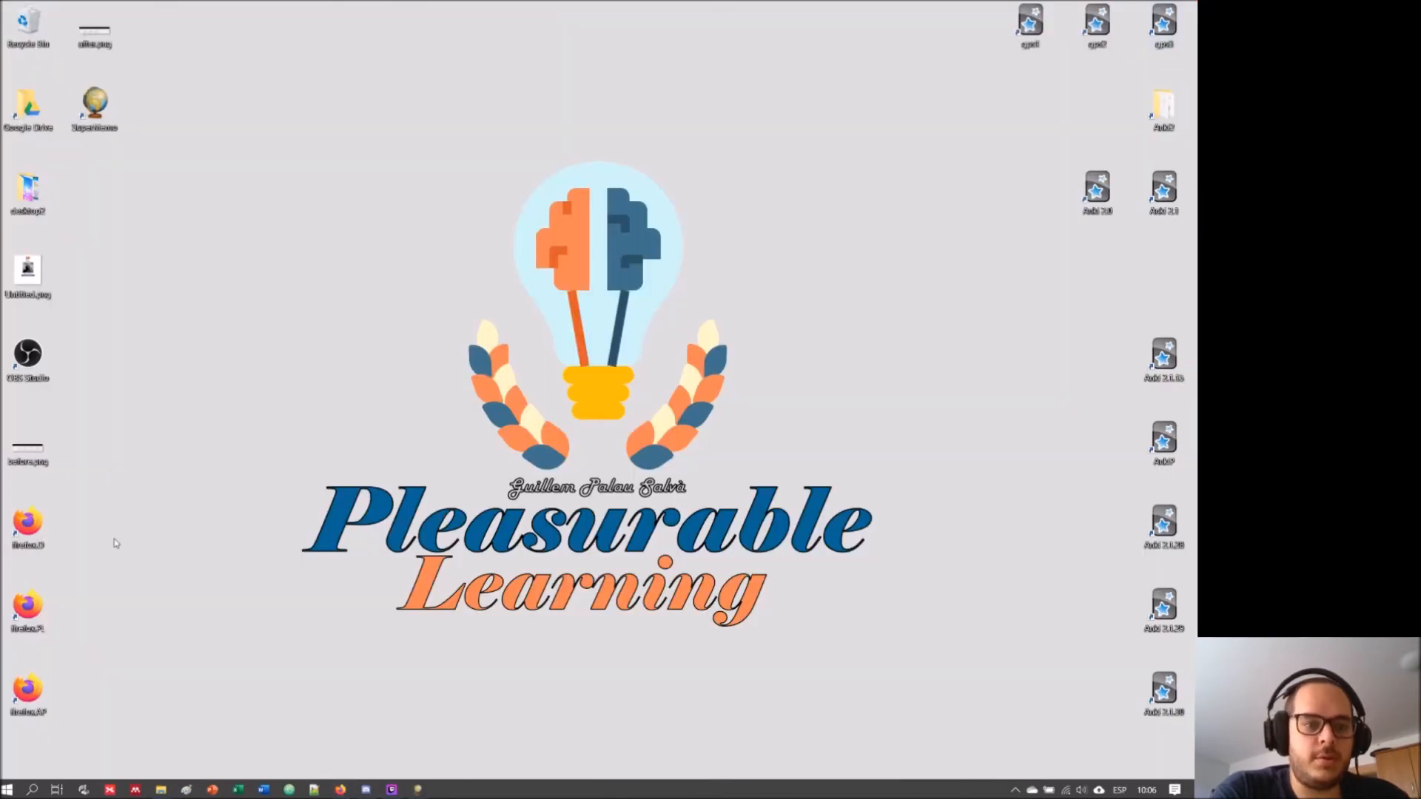
- Switch to Discord, copy the message passage starting "If you do not work on an important problem", and return to SuperMemo
{"action": "left_click", "coordinate": [418, 791]}
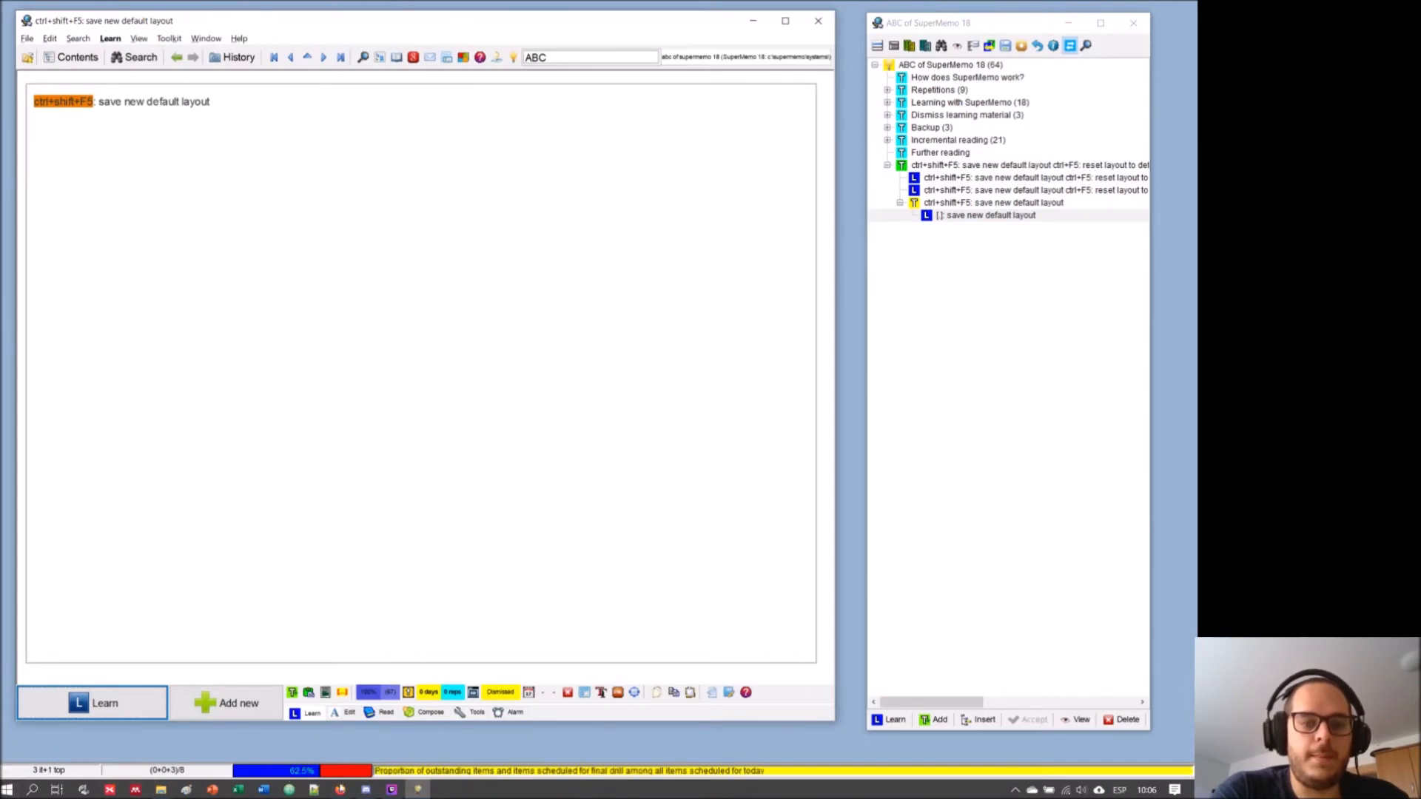
{"action": "left_click", "coordinate": [366, 790]}
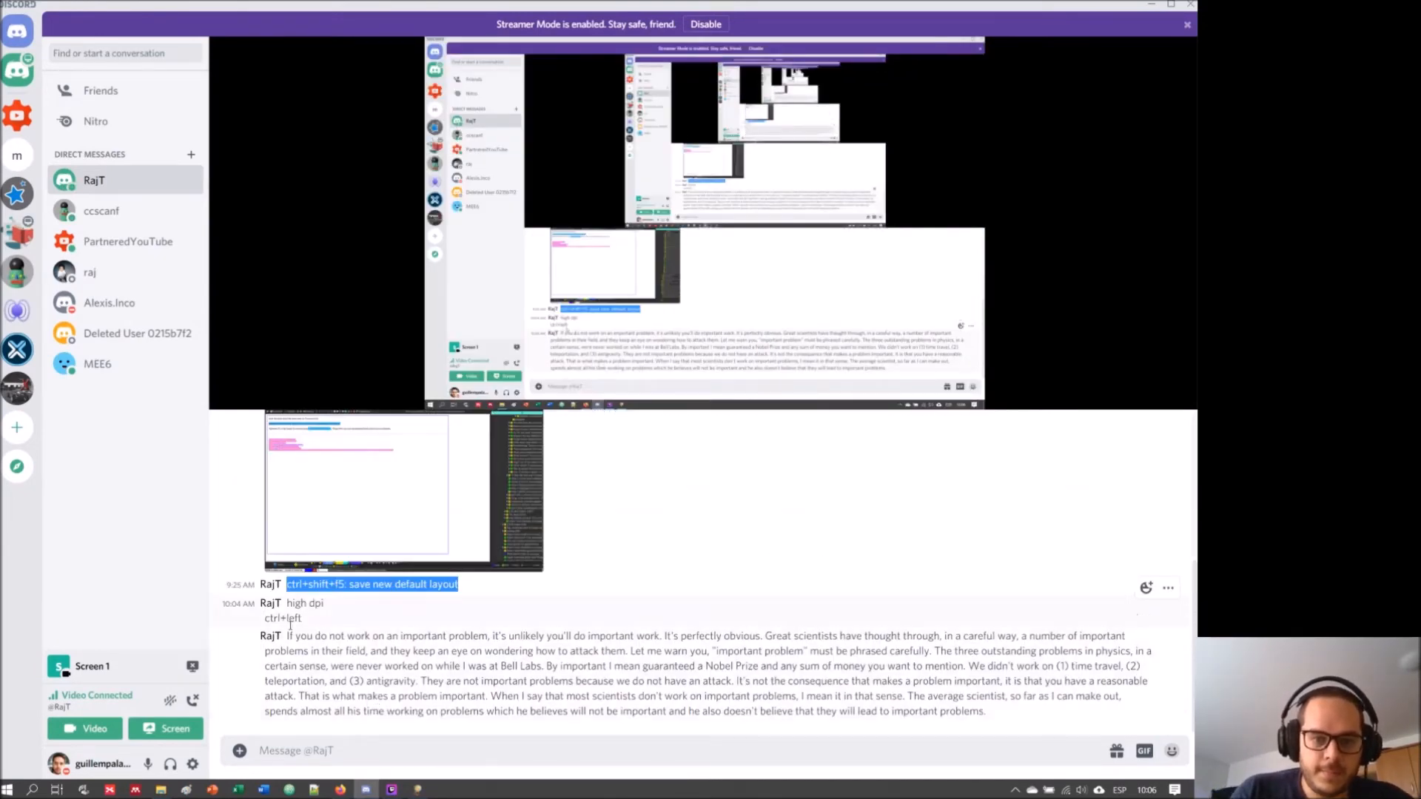
{"action": "left_click_drag", "start_coordinate": [288, 636], "coordinate": [1023, 712]}
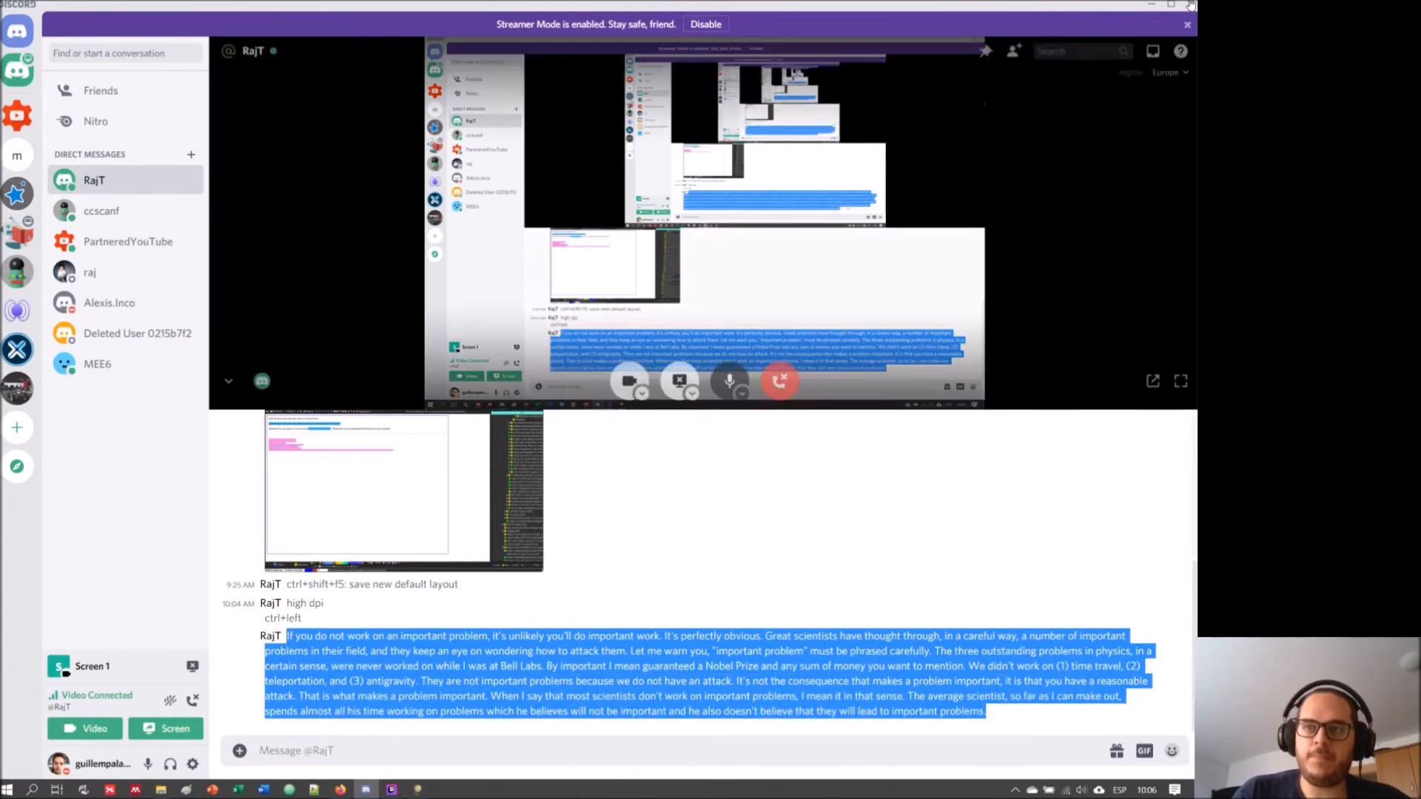
{"action": "left_click", "coordinate": [1152, 6]}
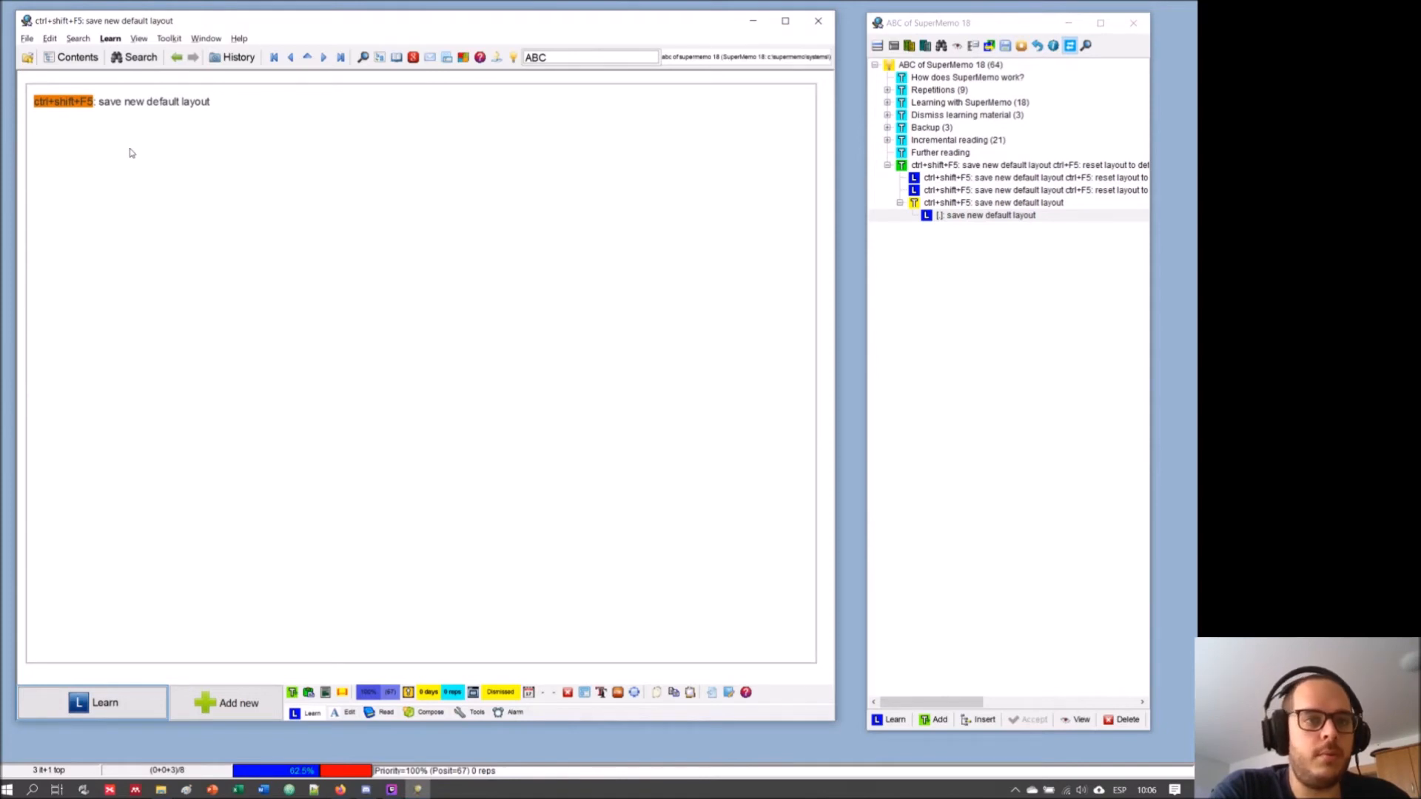
- Create a new article topic in the ABC of SuperMemo 18 collection from the copied passage
{"action": "left_click", "coordinate": [27, 38]}
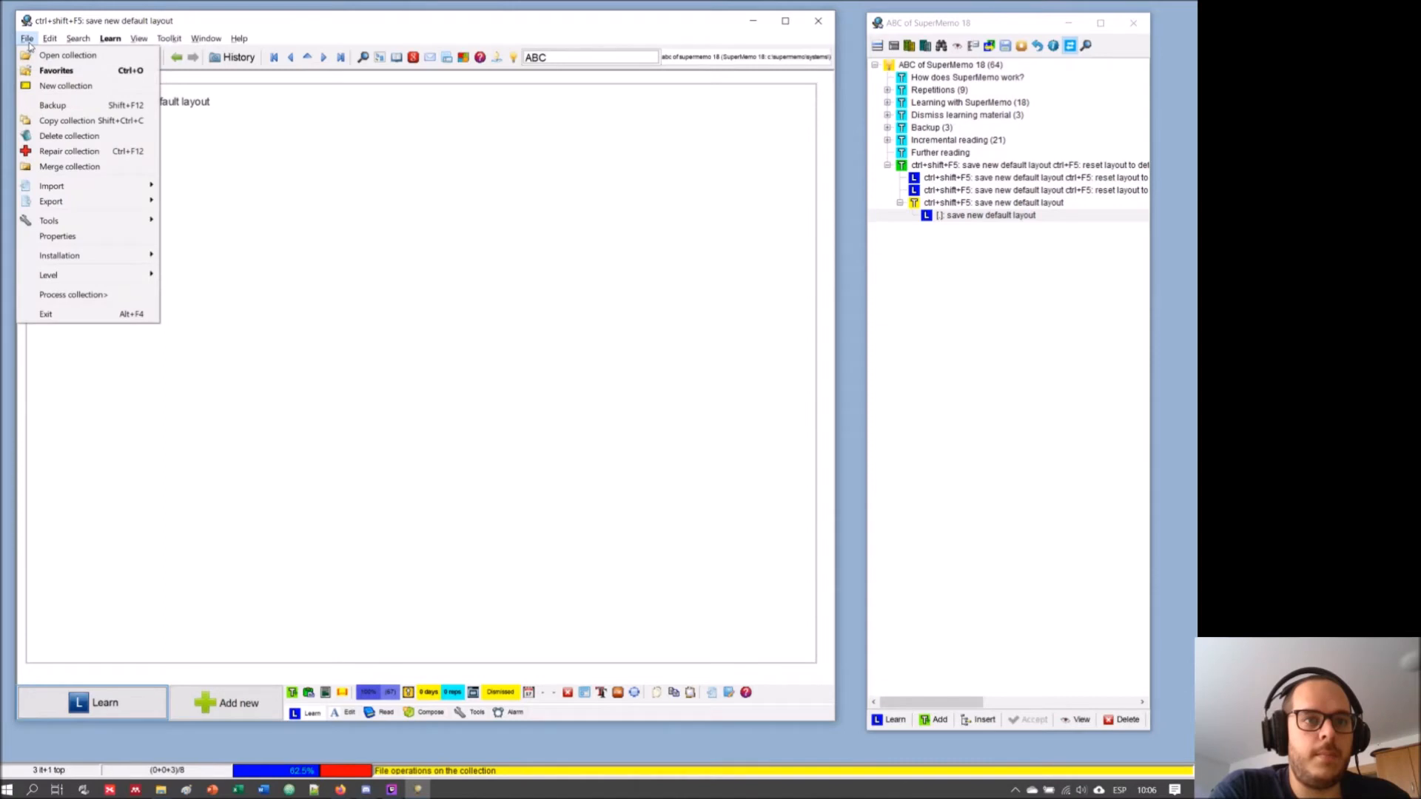
{"action": "left_click", "coordinate": [344, 168]}
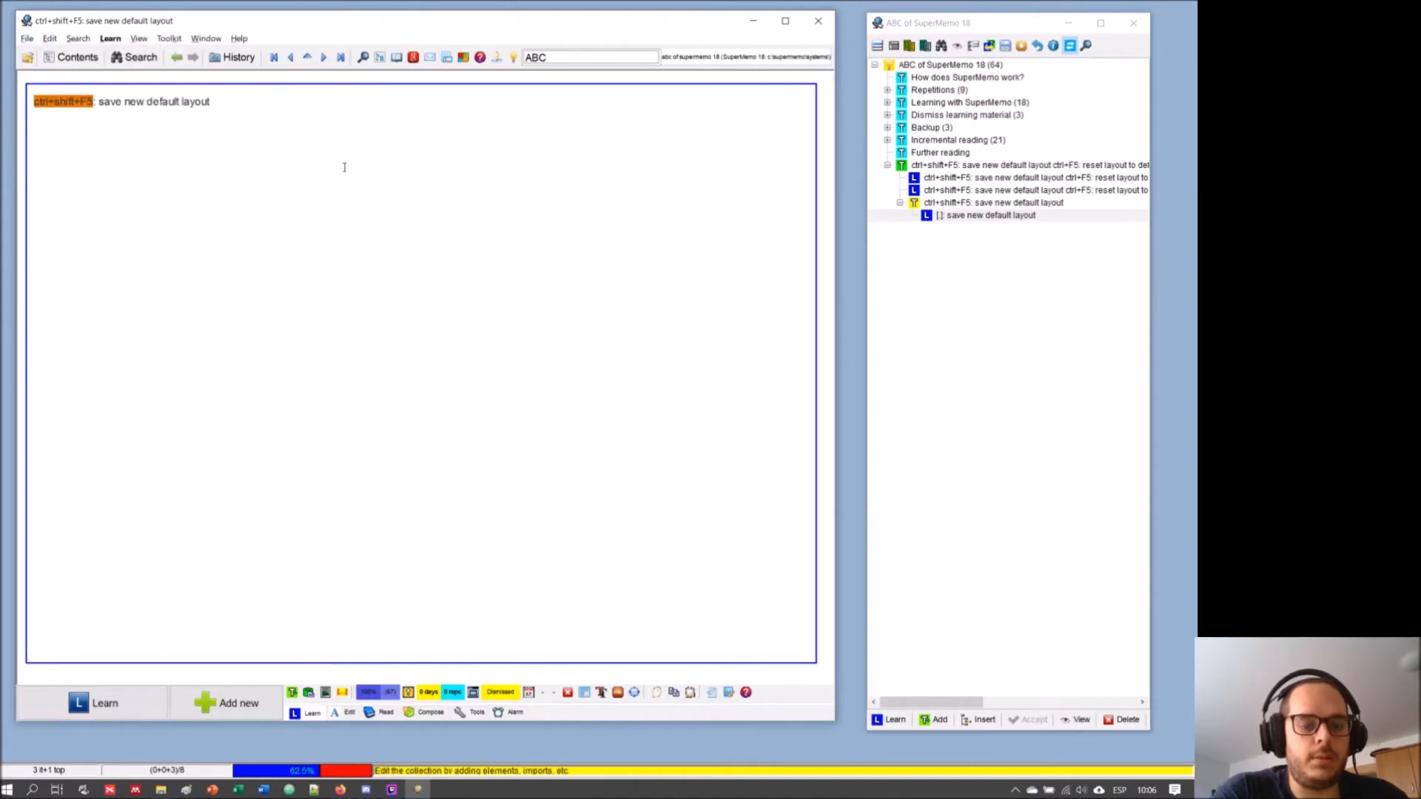
{"action": "key", "text": "ctrl+n"}
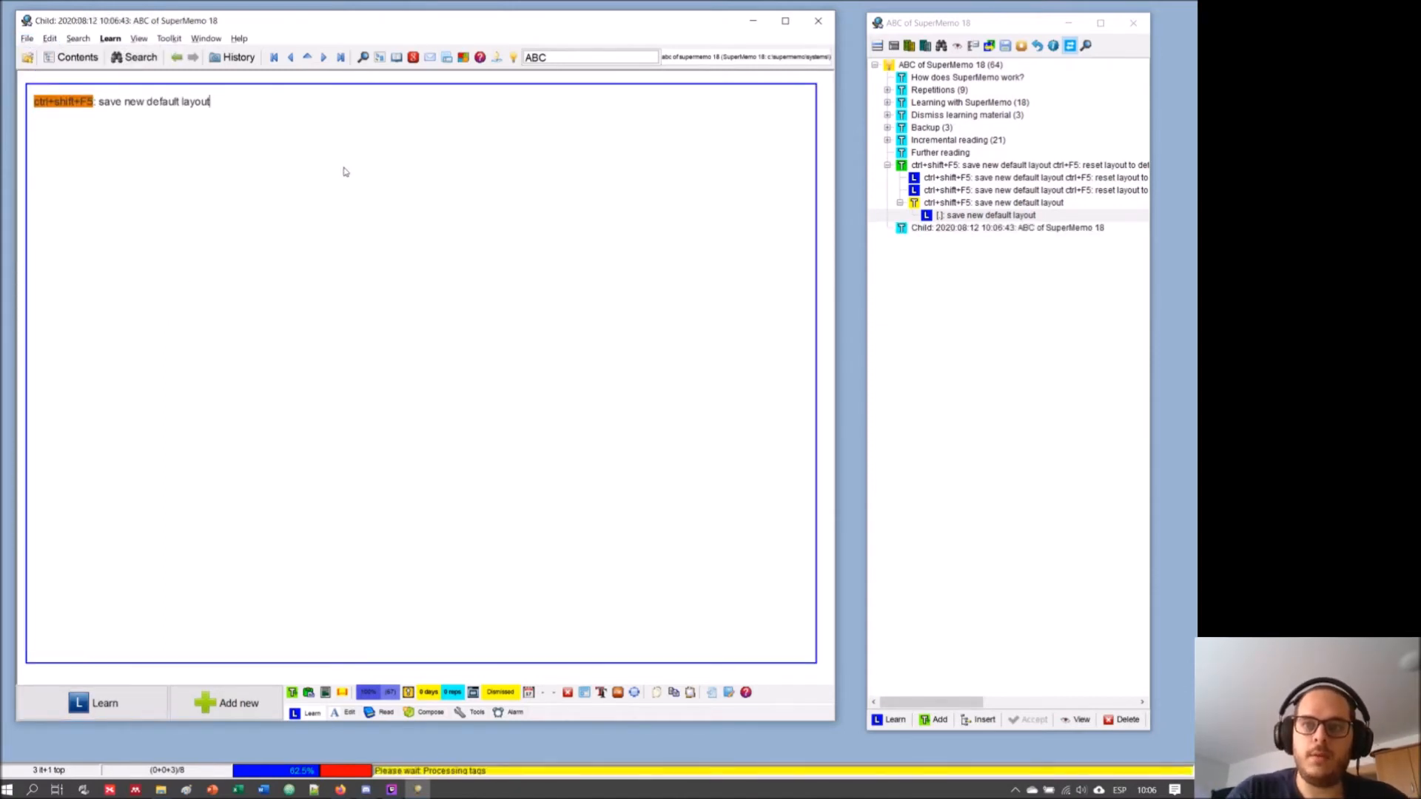
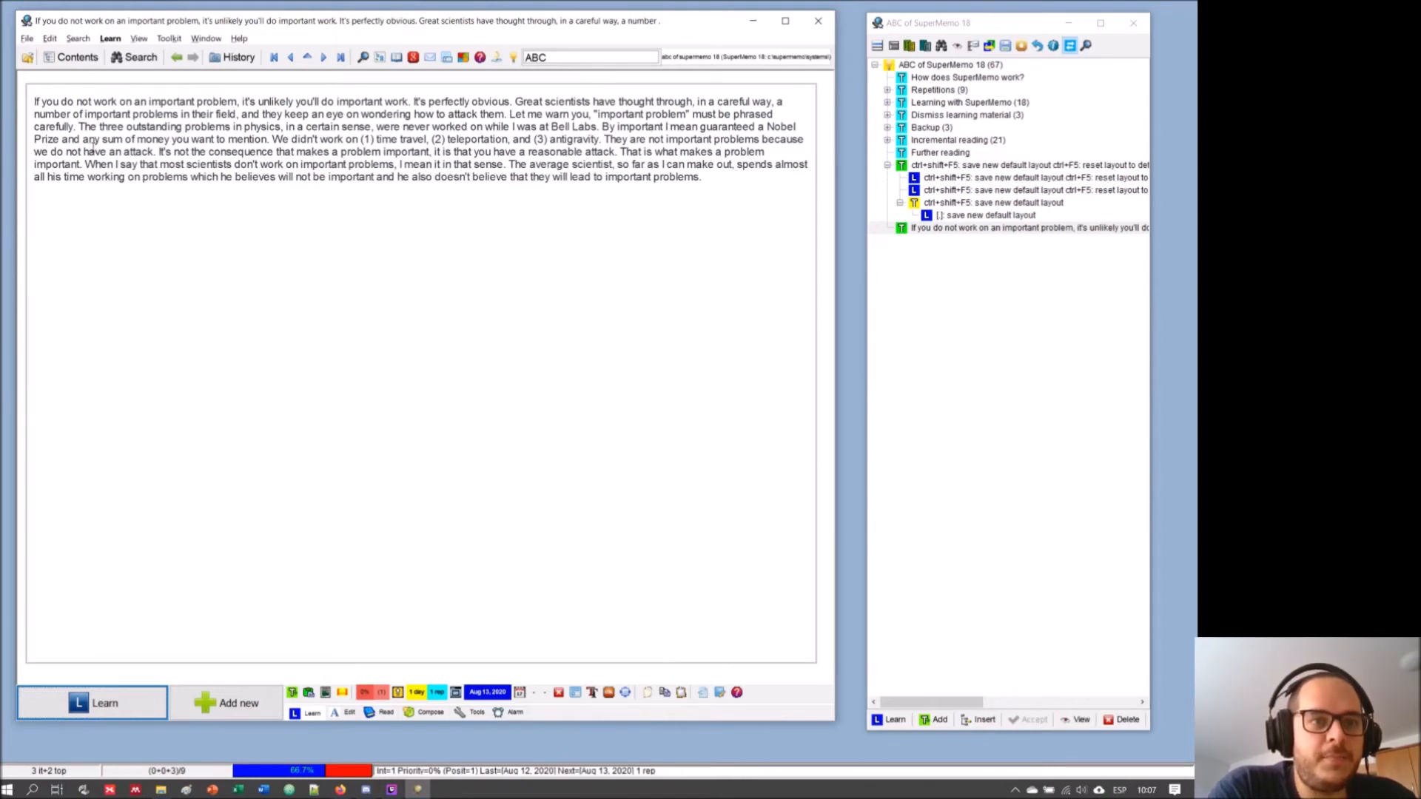
- Examine the imported passage, including its sentences on the Nobel Prize, unimportant work, and time travel, teleportation and antigravity
{"action": "left_click_drag", "start_coordinate": [61, 140], "coordinate": [44, 140]}
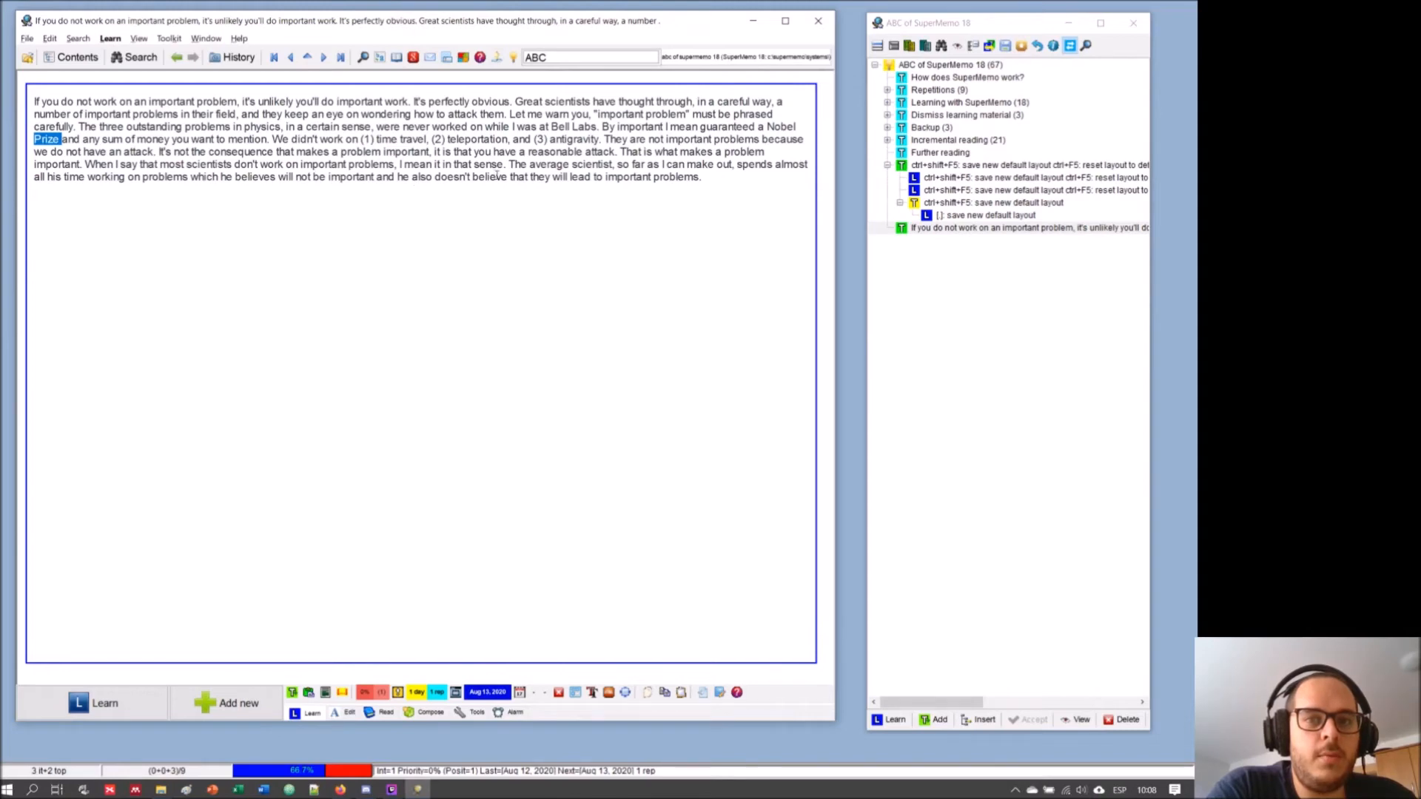
{"action": "left_click", "coordinate": [466, 133]}
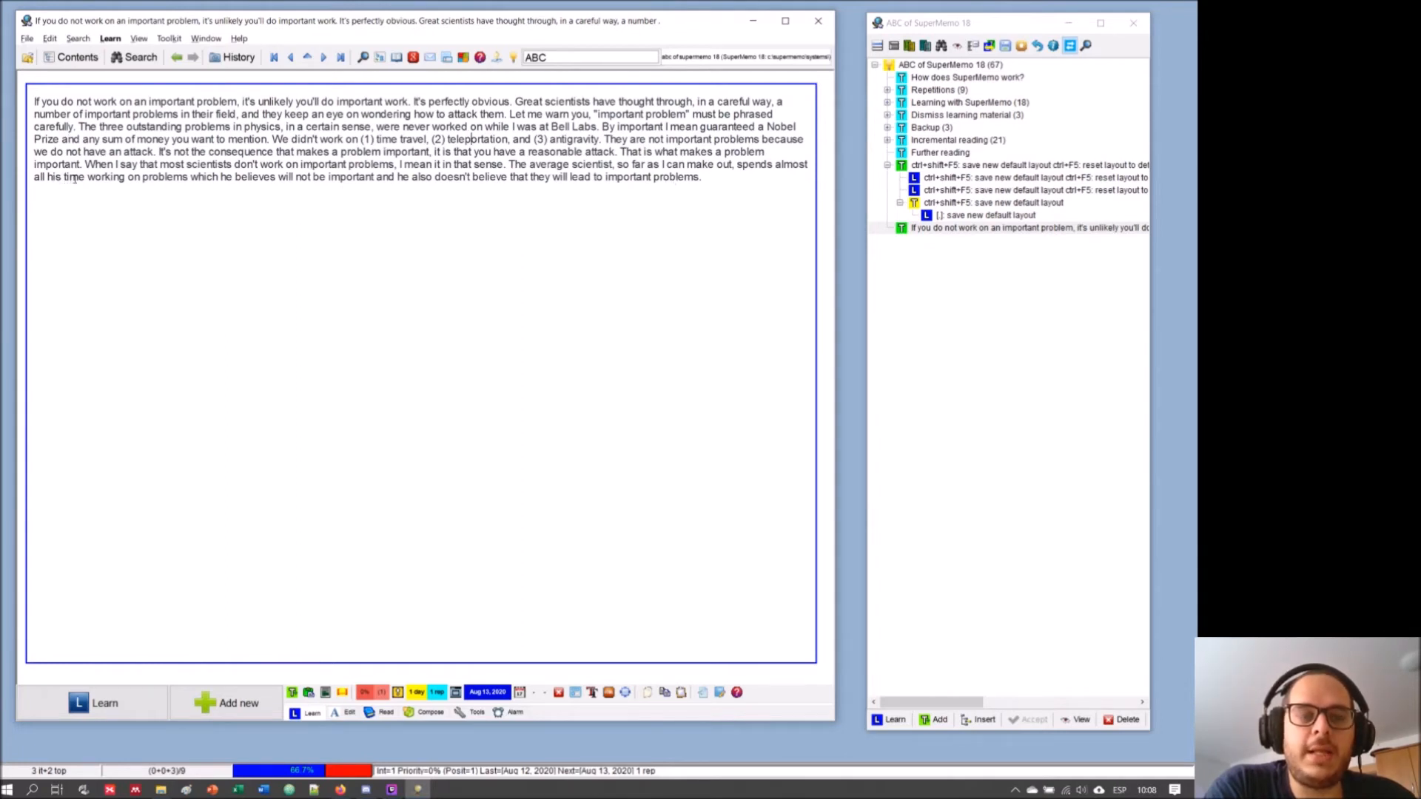
{"action": "left_click_drag", "start_coordinate": [80, 180], "coordinate": [354, 187]}
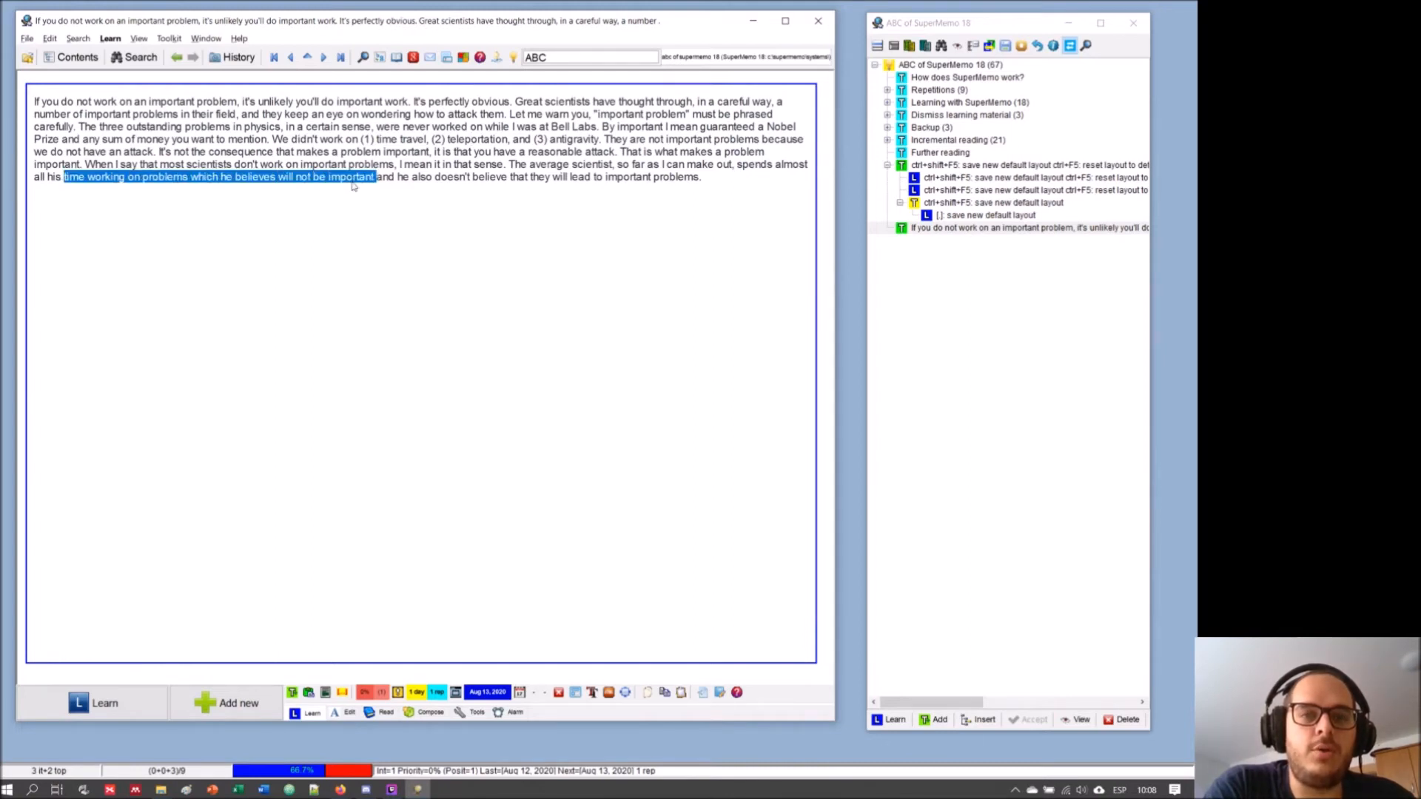
{"action": "left_click", "coordinate": [428, 180]}
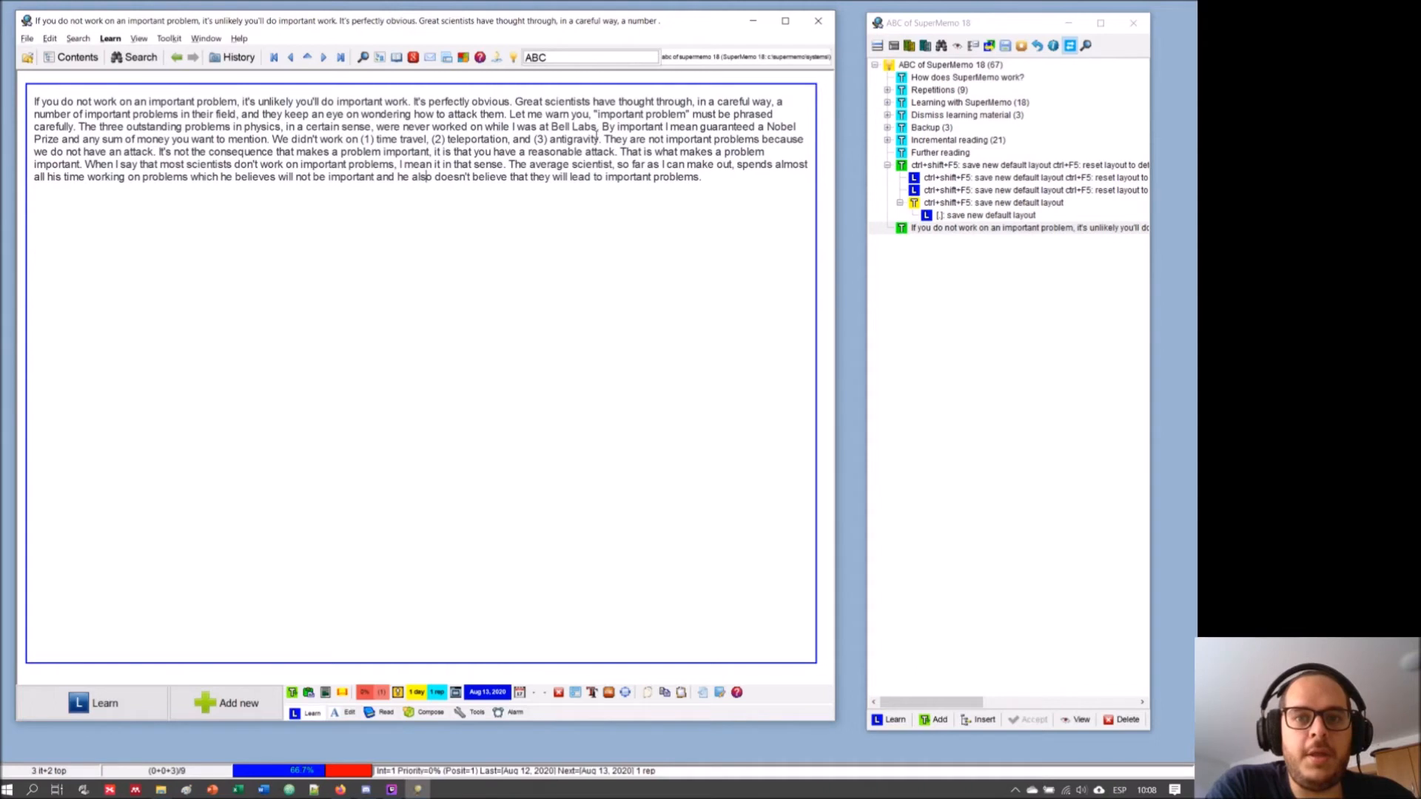
{"action": "left_click_drag", "start_coordinate": [600, 139], "coordinate": [362, 139]}
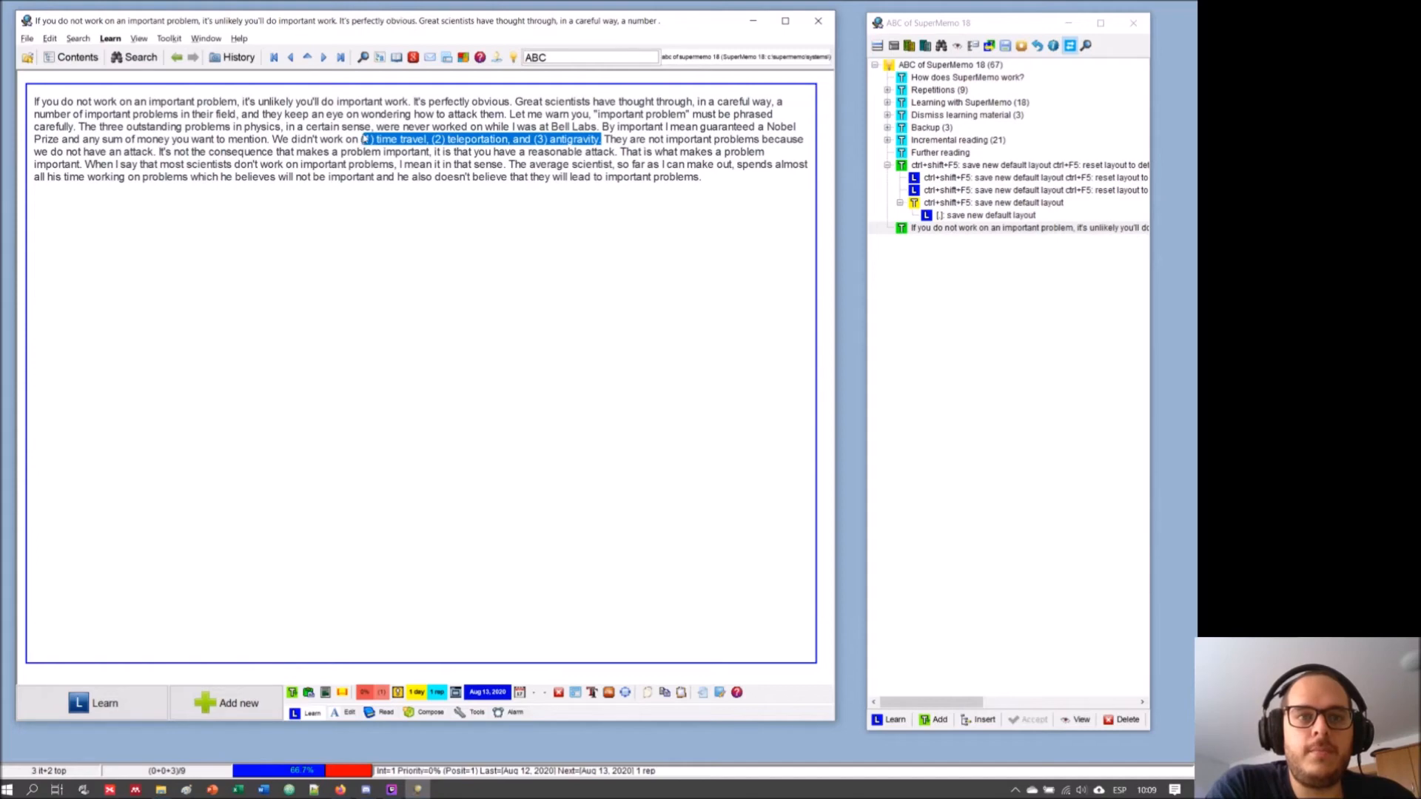
{"action": "left_click", "coordinate": [257, 139]}
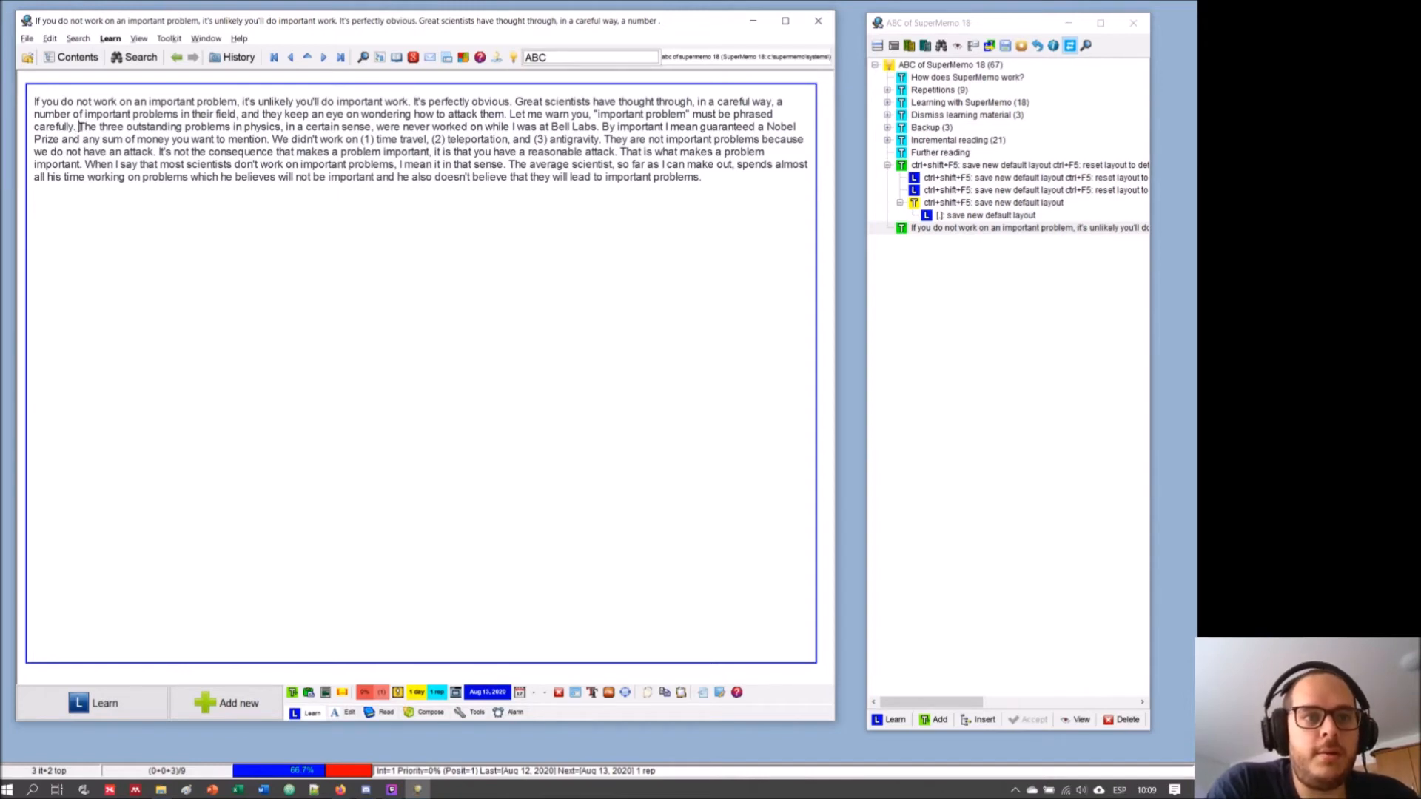
- Split the passage into three paragraphs, breaking before "The three outstanding problems in physics" and before "When I say that most scientists"
{"action": "left_click_drag", "start_coordinate": [80, 127], "coordinate": [33, 102]}
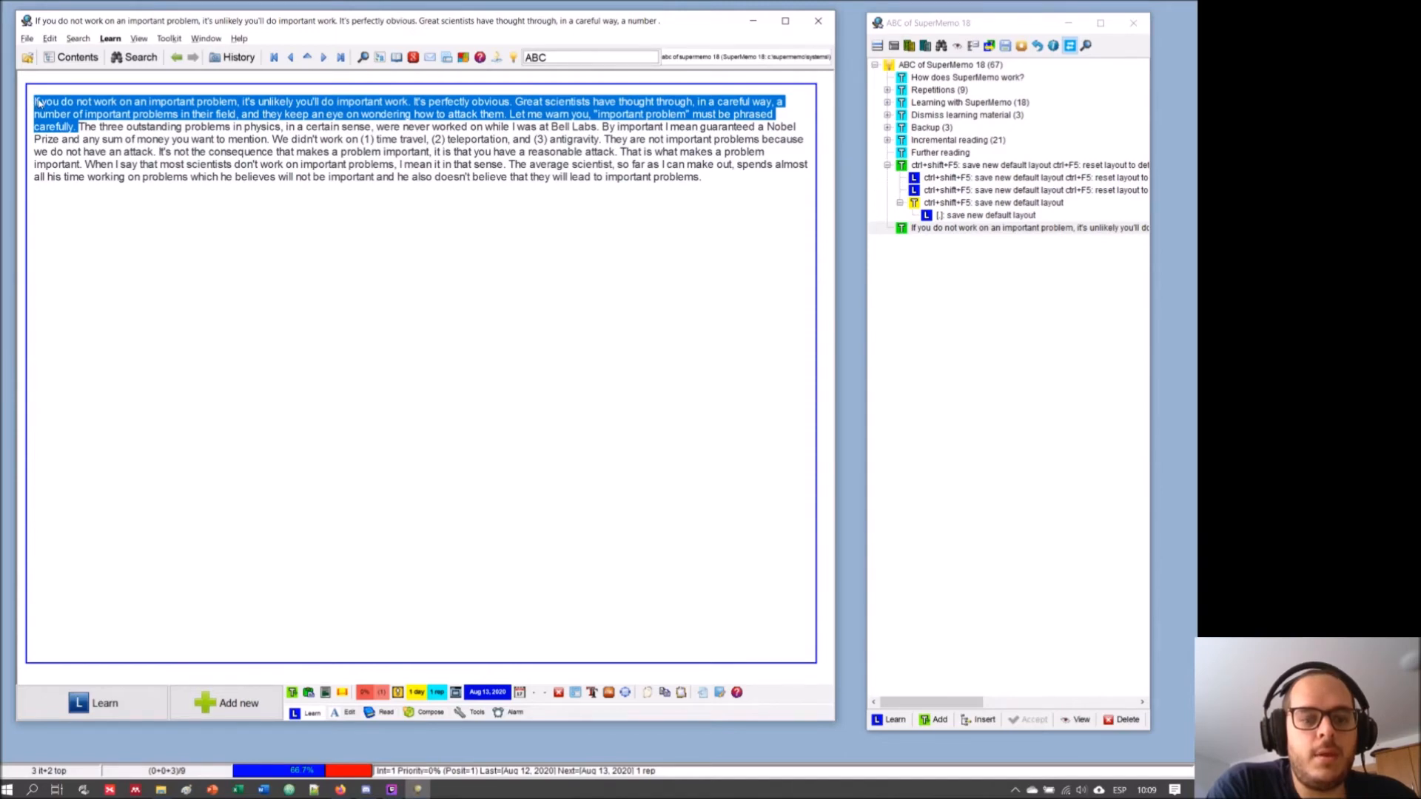
{"action": "key", "text": "Down"}
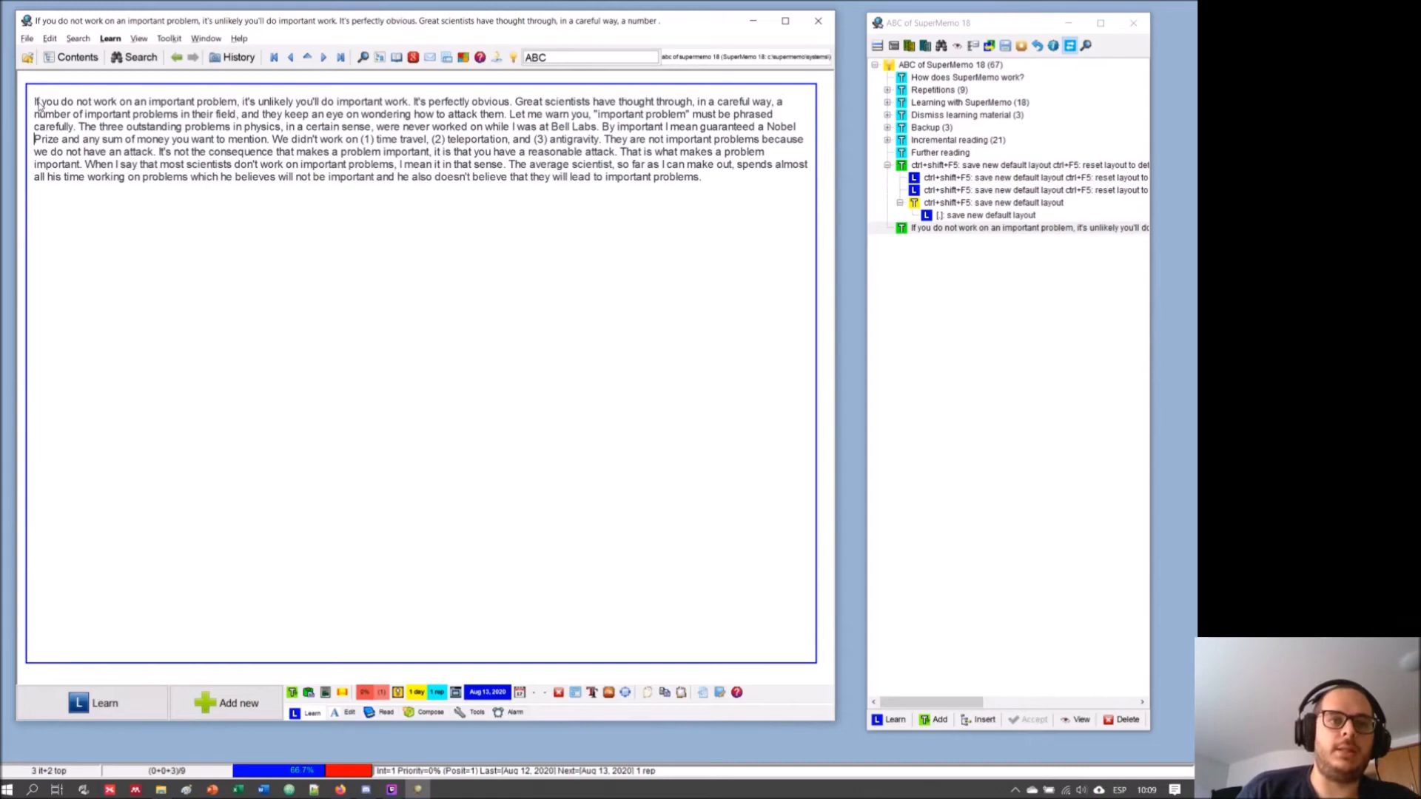
{"action": "key", "text": "Right"}
{"action": "key", "text": "Right"}
{"action": "key", "text": "Right"}
{"action": "key", "text": "Right"}
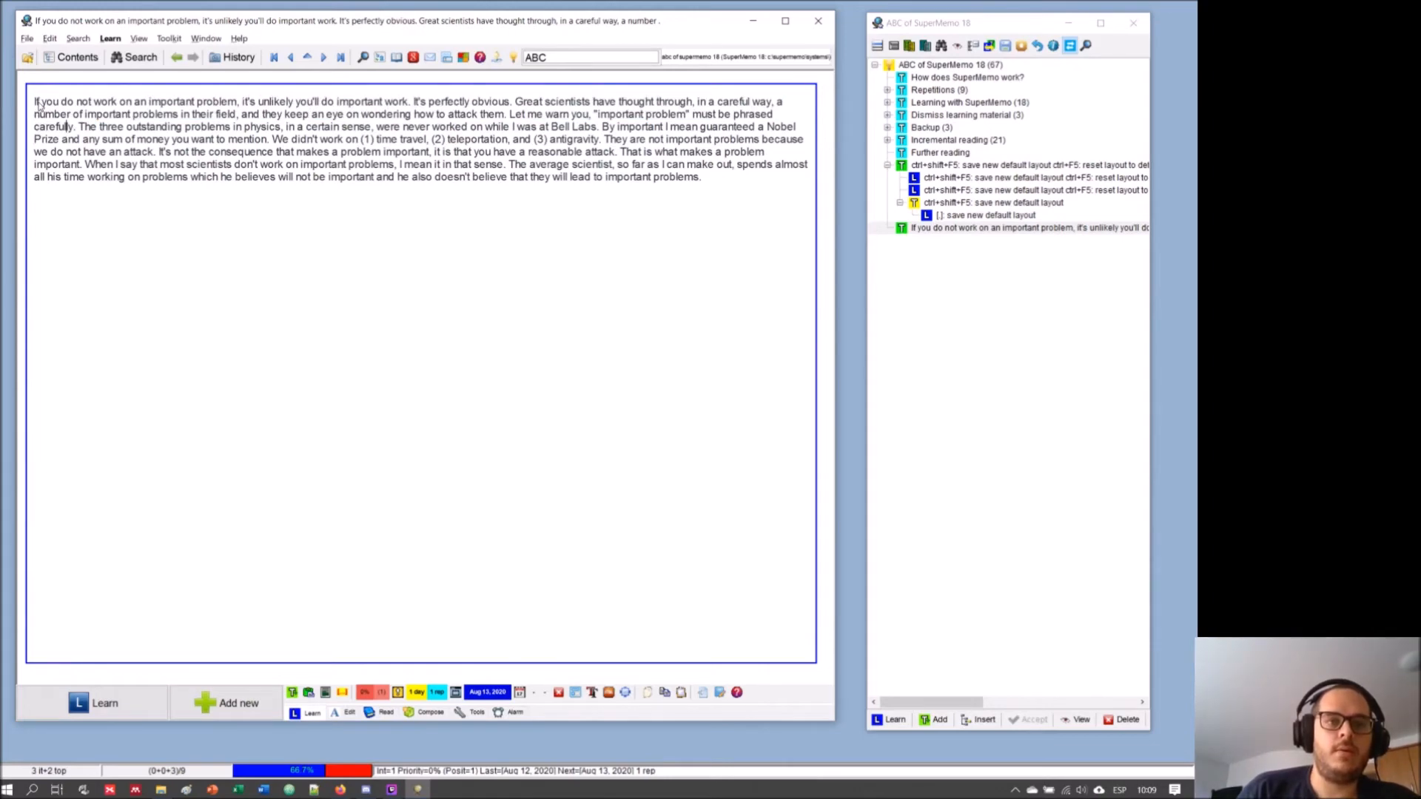
{"action": "key", "text": "Return"}
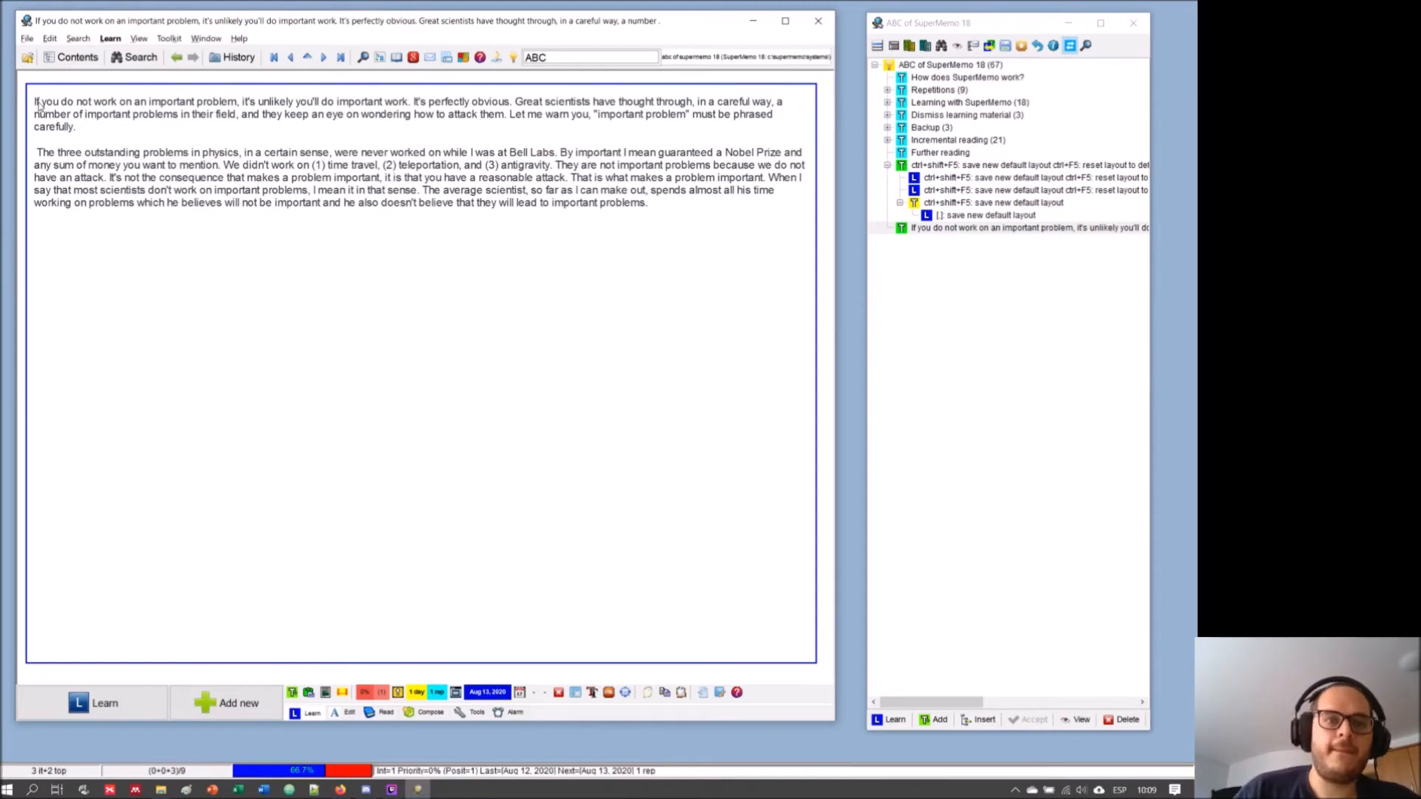
{"action": "key", "text": "Delete"}
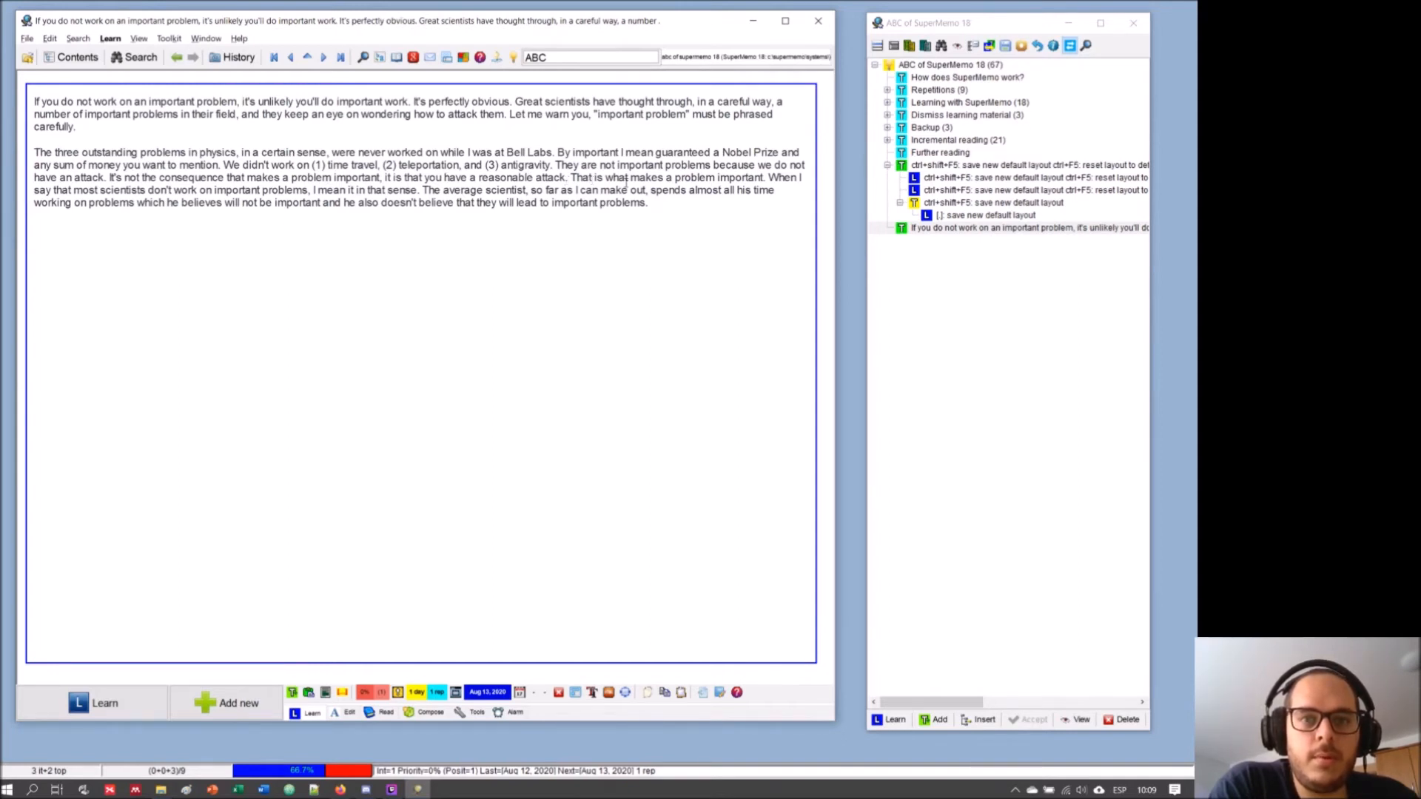
{"action": "left_click", "coordinate": [769, 178]}
{"action": "key", "text": "Return"}
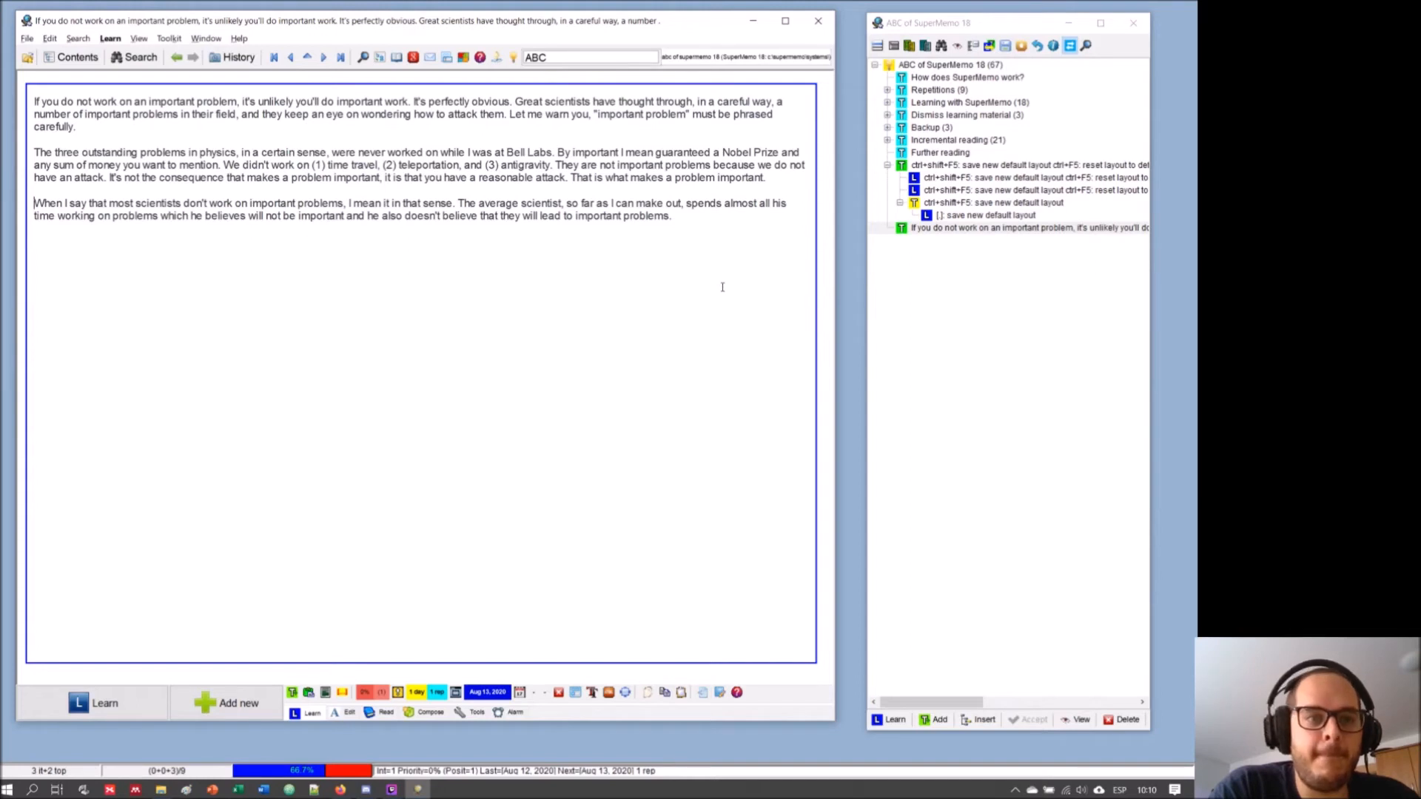
- Extract the last paragraph, starting "When I say that most scientists", as a child topic and start learning to bring up the extract
{"action": "left_click", "coordinate": [675, 222], "text": "shift"}
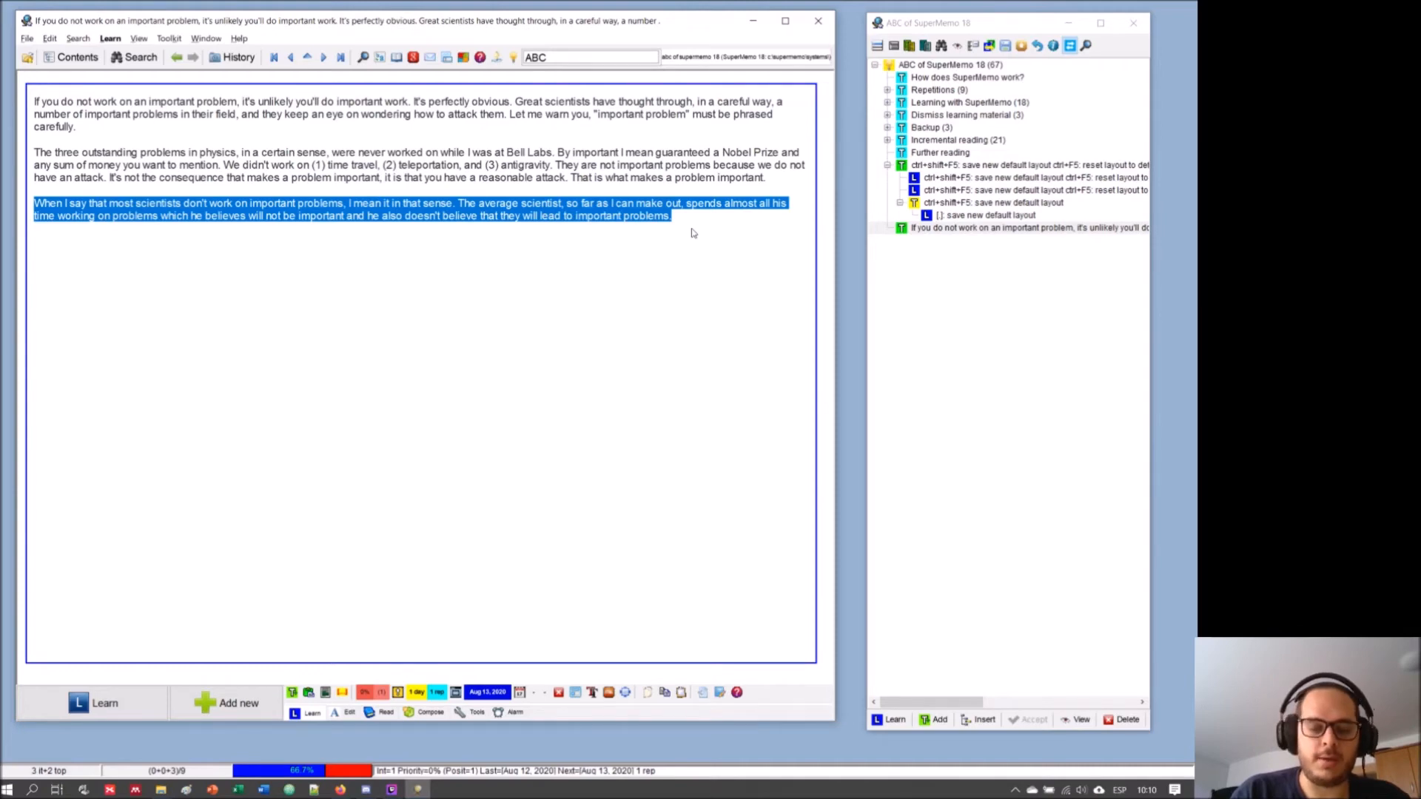
{"action": "key", "text": "alt+x"}
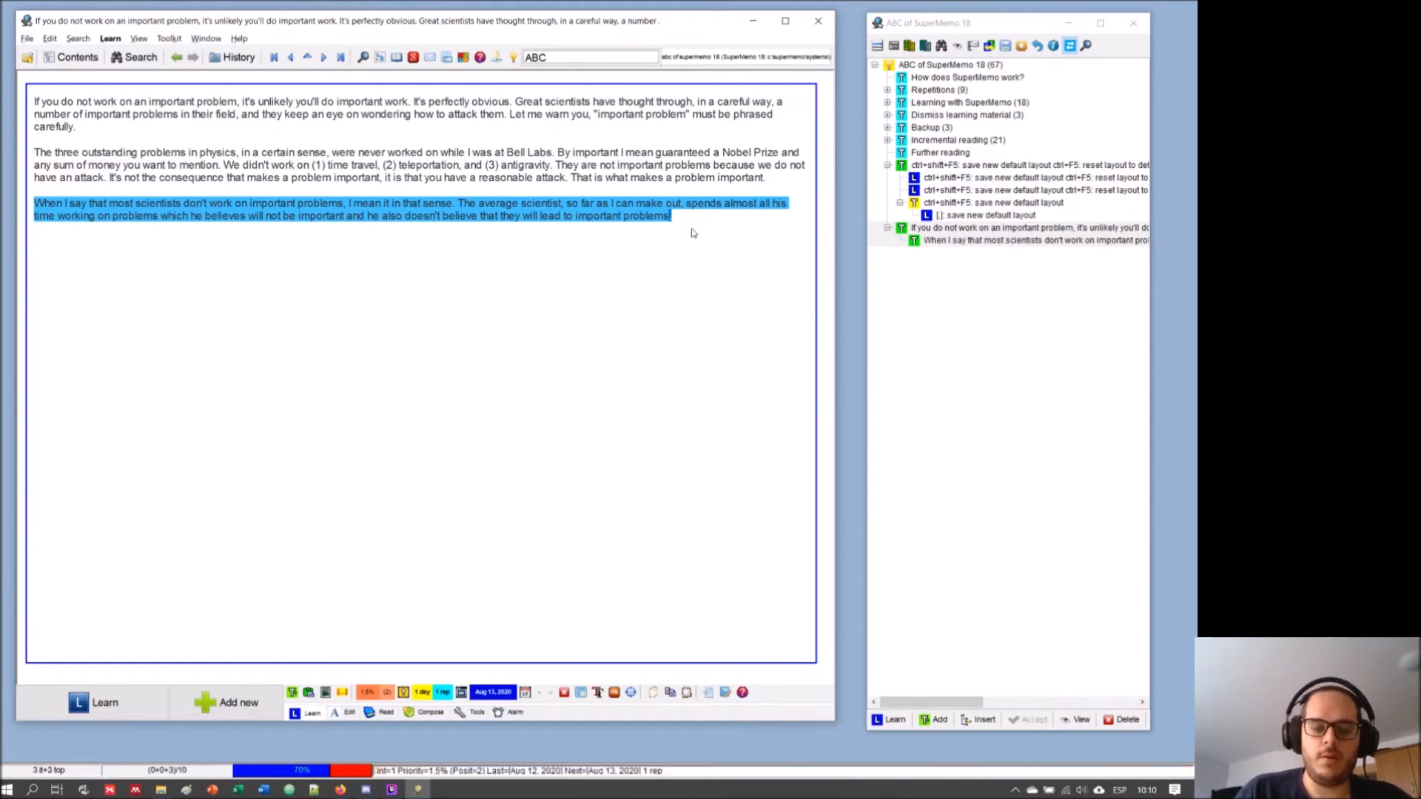
{"action": "key", "text": "ctrl+l"}
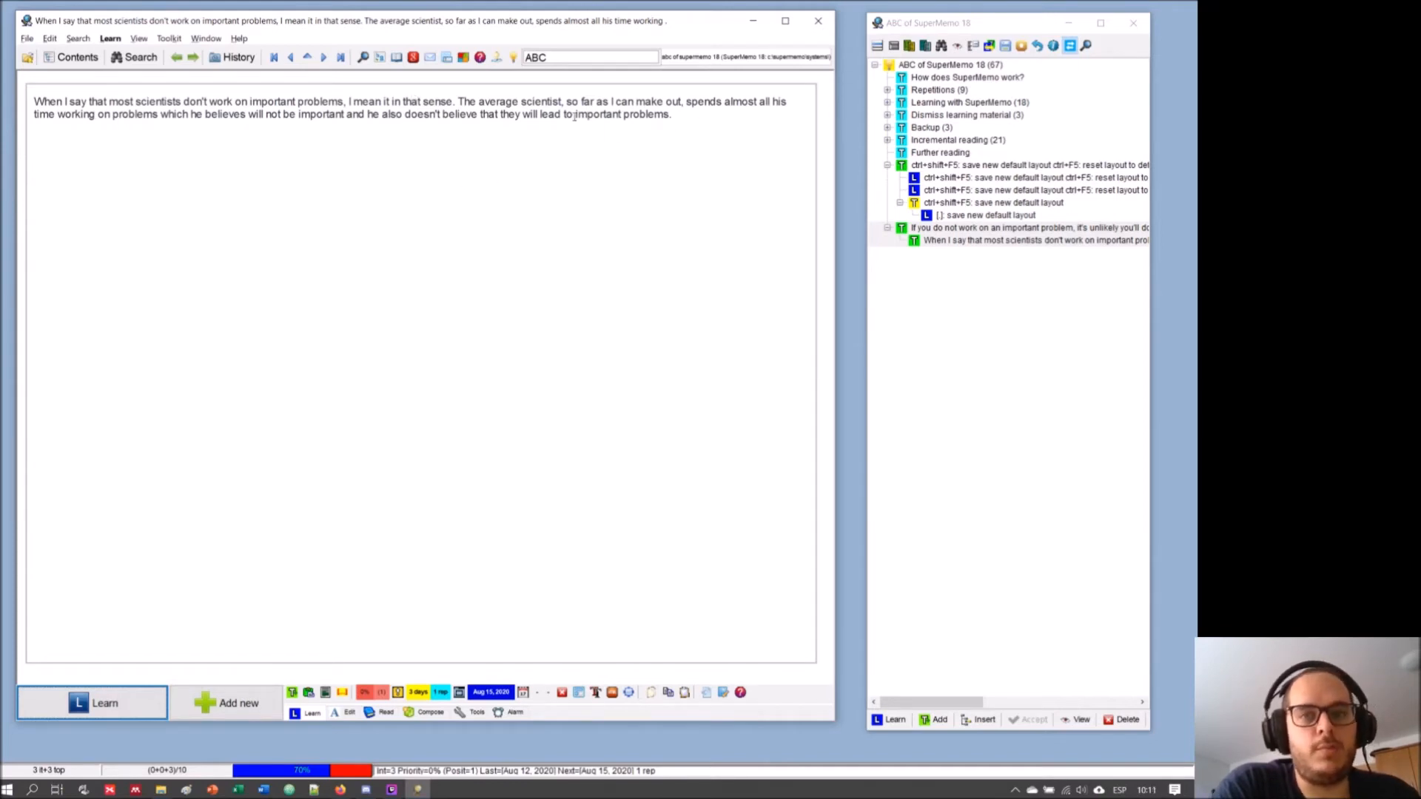
- Duplicate the extract's whole text as a second copy a few lines below the original
{"action": "left_click_drag", "start_coordinate": [673, 117], "coordinate": [327, 96]}
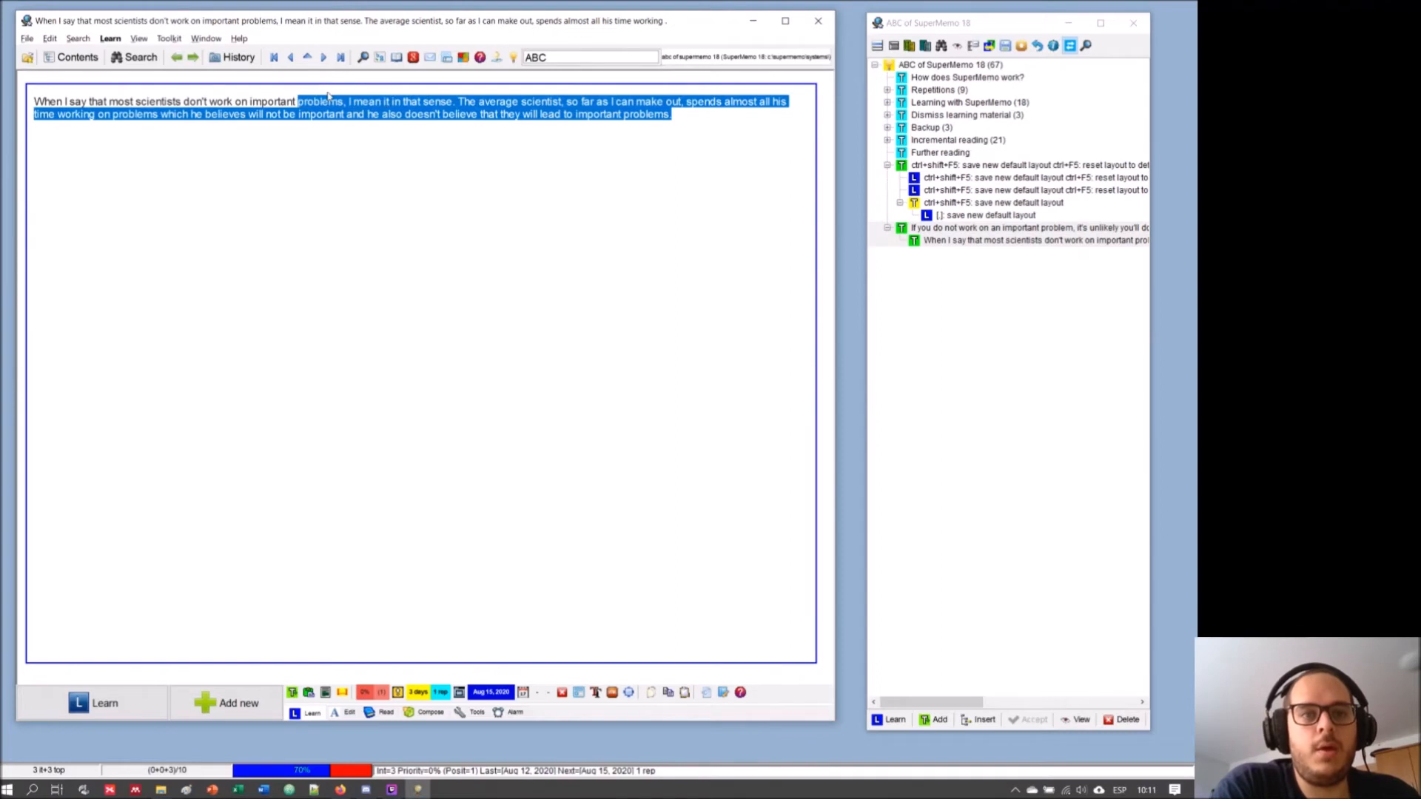
{"action": "left_click", "coordinate": [328, 97]}
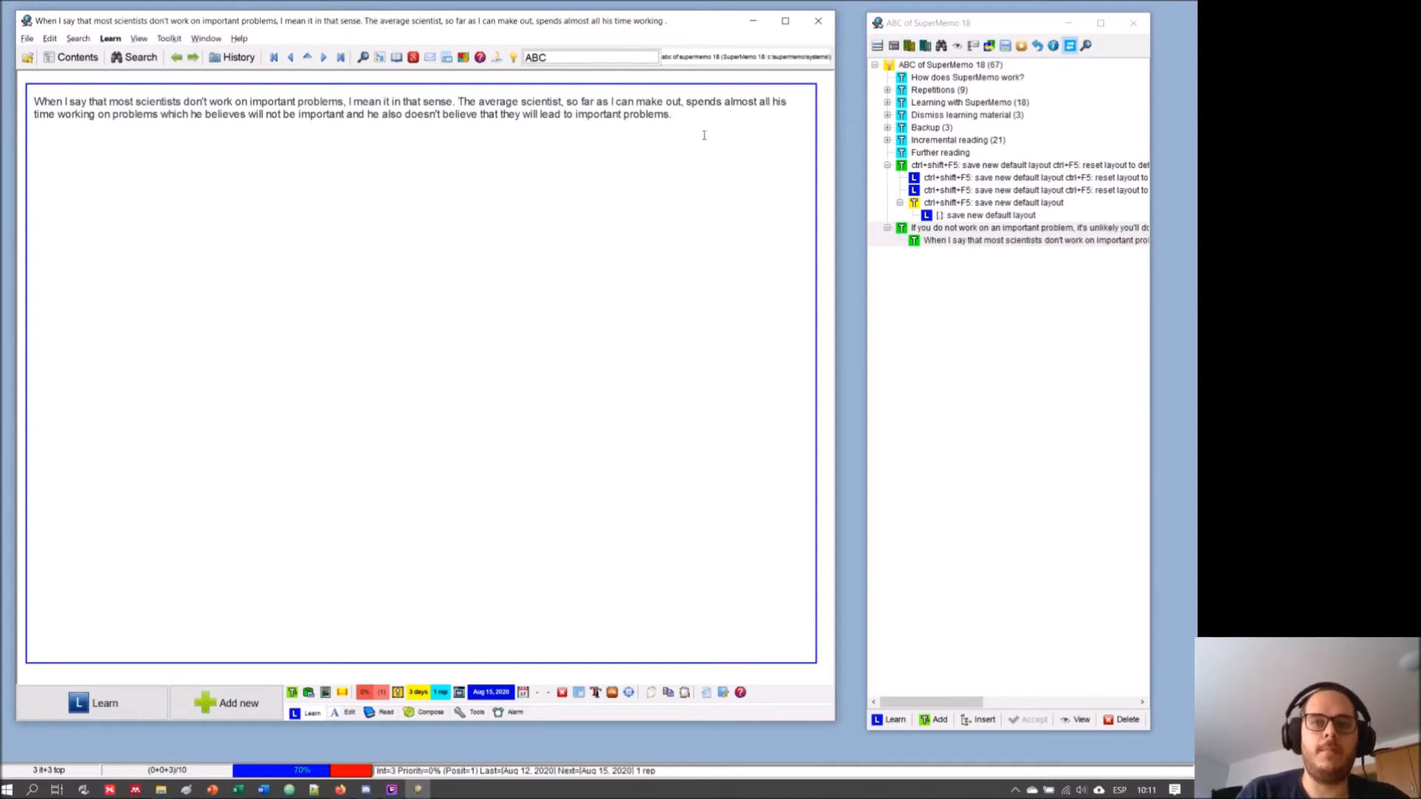
{"action": "left_click_drag", "start_coordinate": [695, 113], "coordinate": [33, 102]}
{"action": "key", "text": "ctrl+c"}
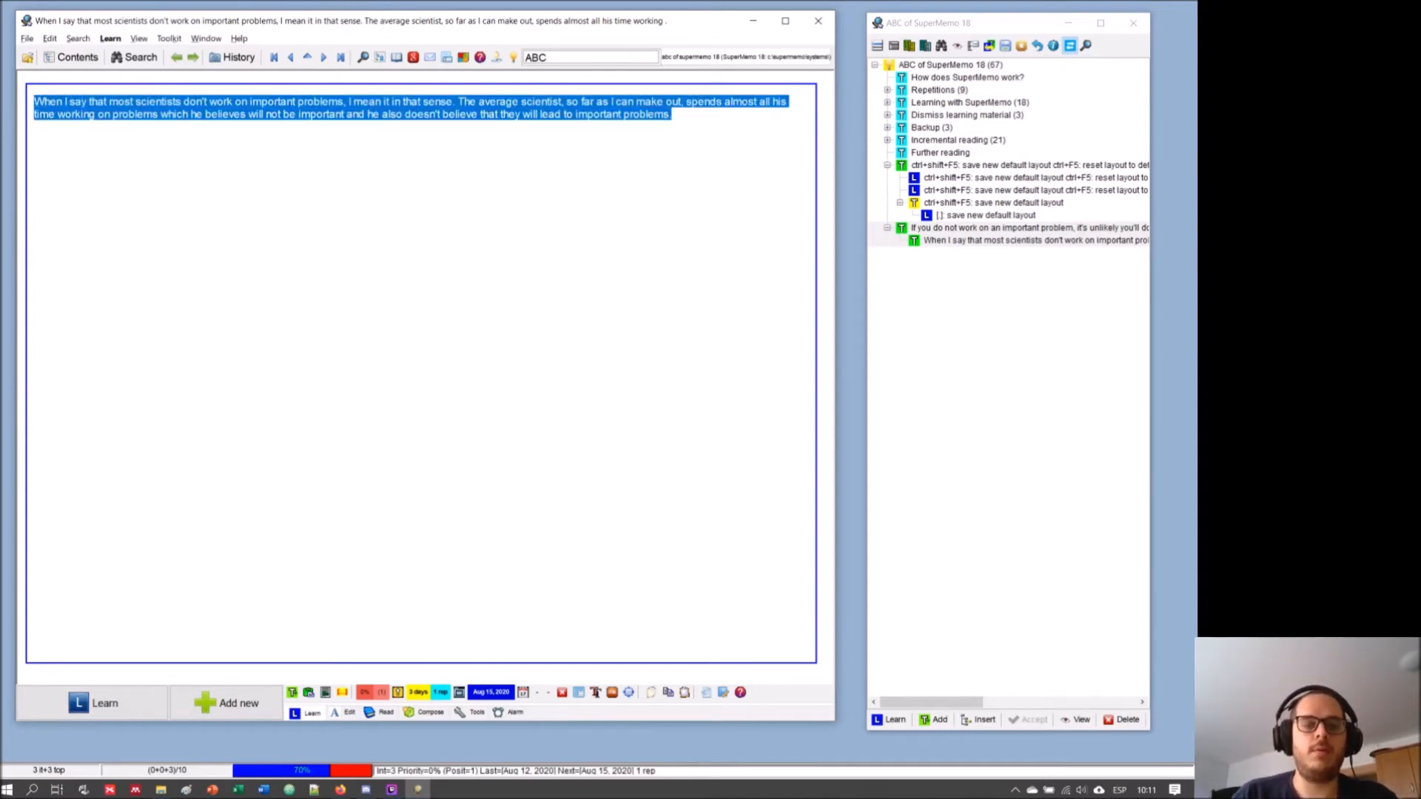
{"action": "left_click", "coordinate": [516, 129]}
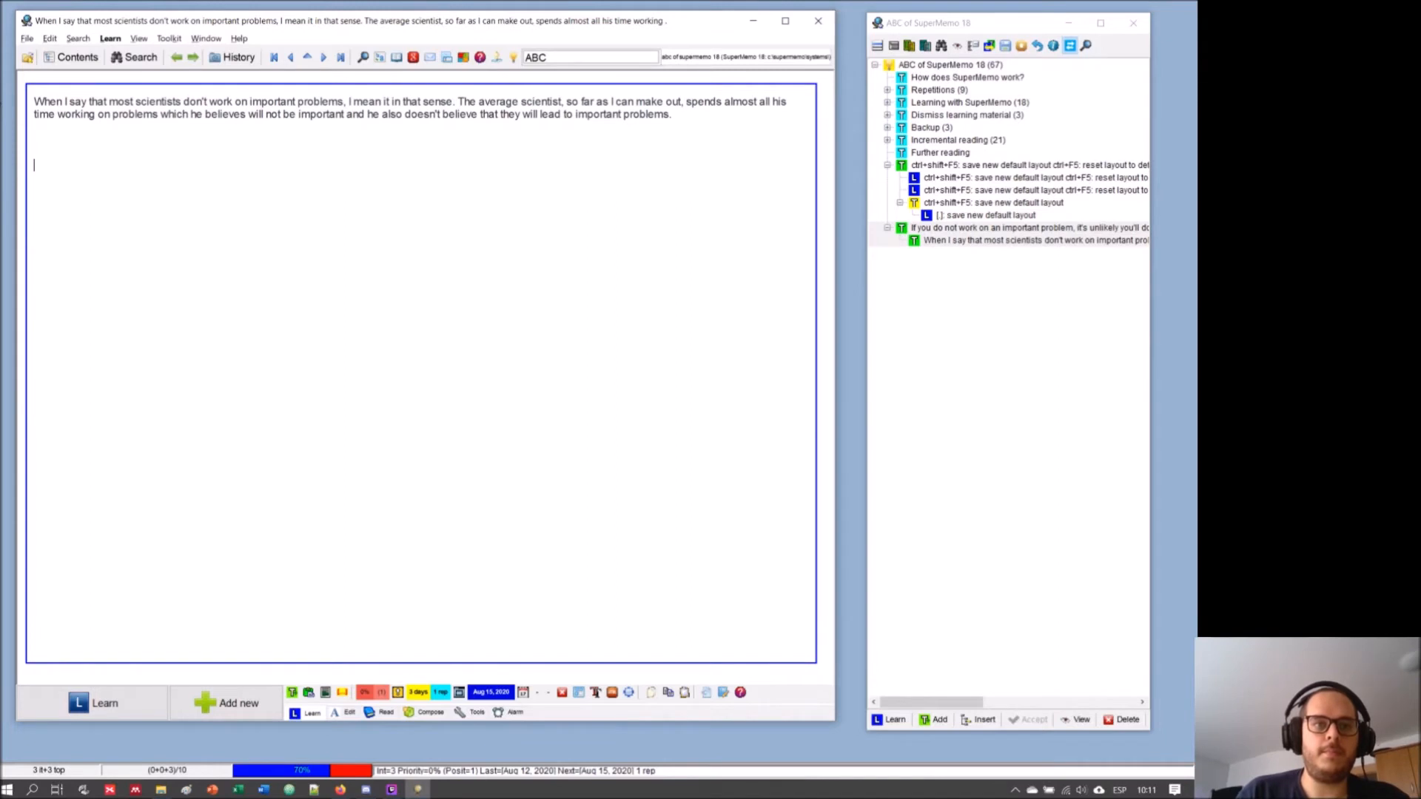
{"action": "key", "text": "ctrl+v"}
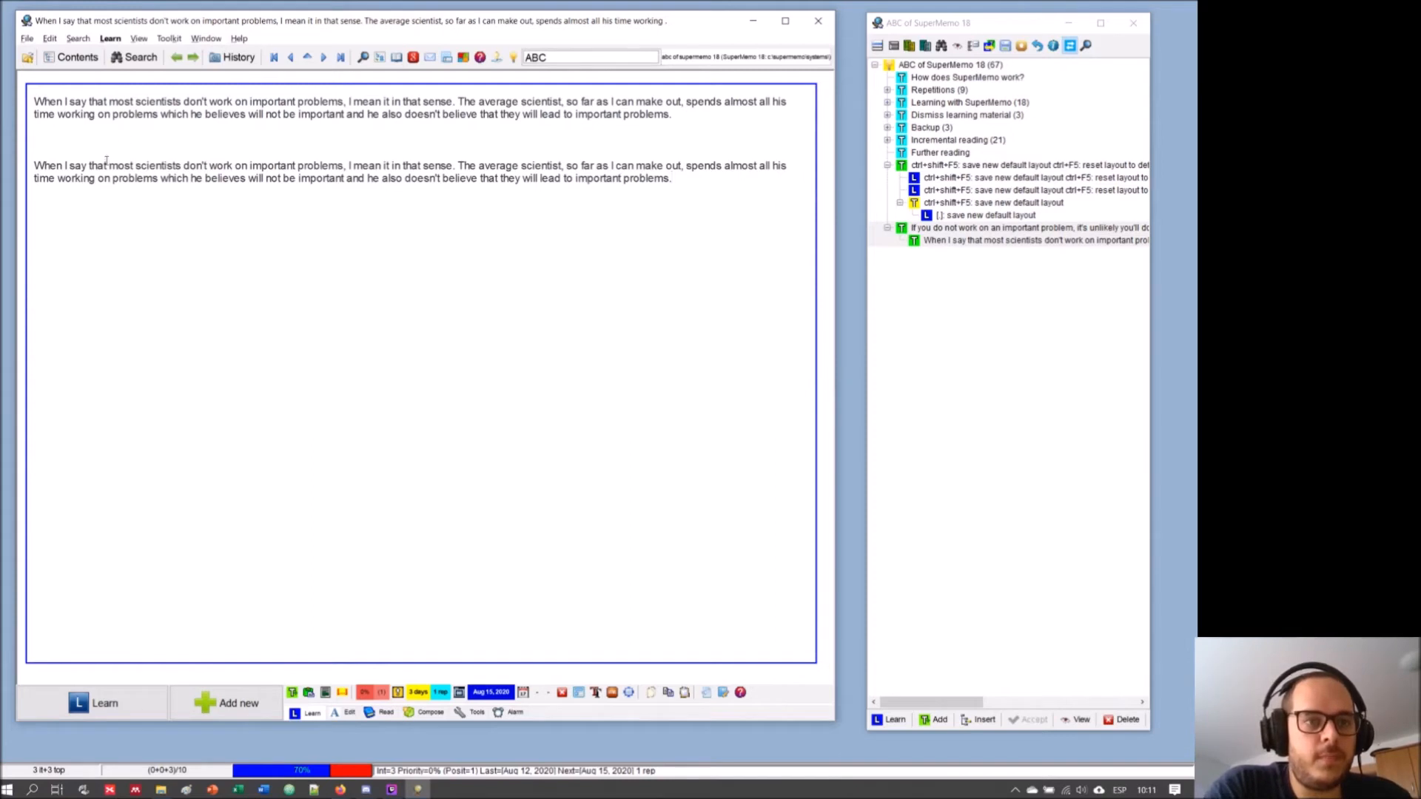
- Trim the copy's first sentence to "Most scientists don't work on important problems," and start a new paragraph at "The average scientist"
{"action": "left_click_drag", "start_coordinate": [109, 166], "coordinate": [30, 169]}
{"action": "key", "text": "Delete"}
{"action": "key", "text": "Delete"}
{"action": "type", "text": "M"}
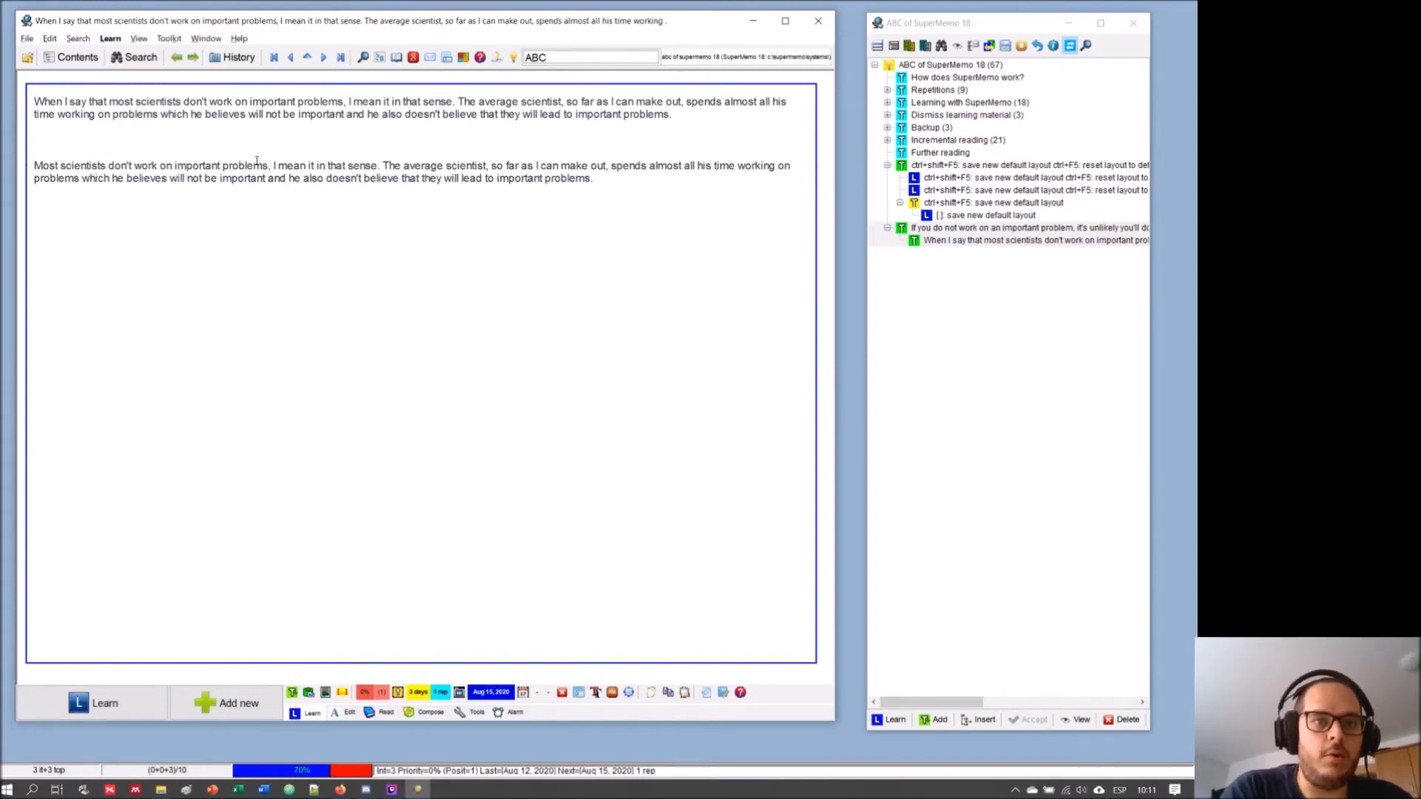
{"action": "left_click_drag", "start_coordinate": [273, 165], "coordinate": [380, 174]}
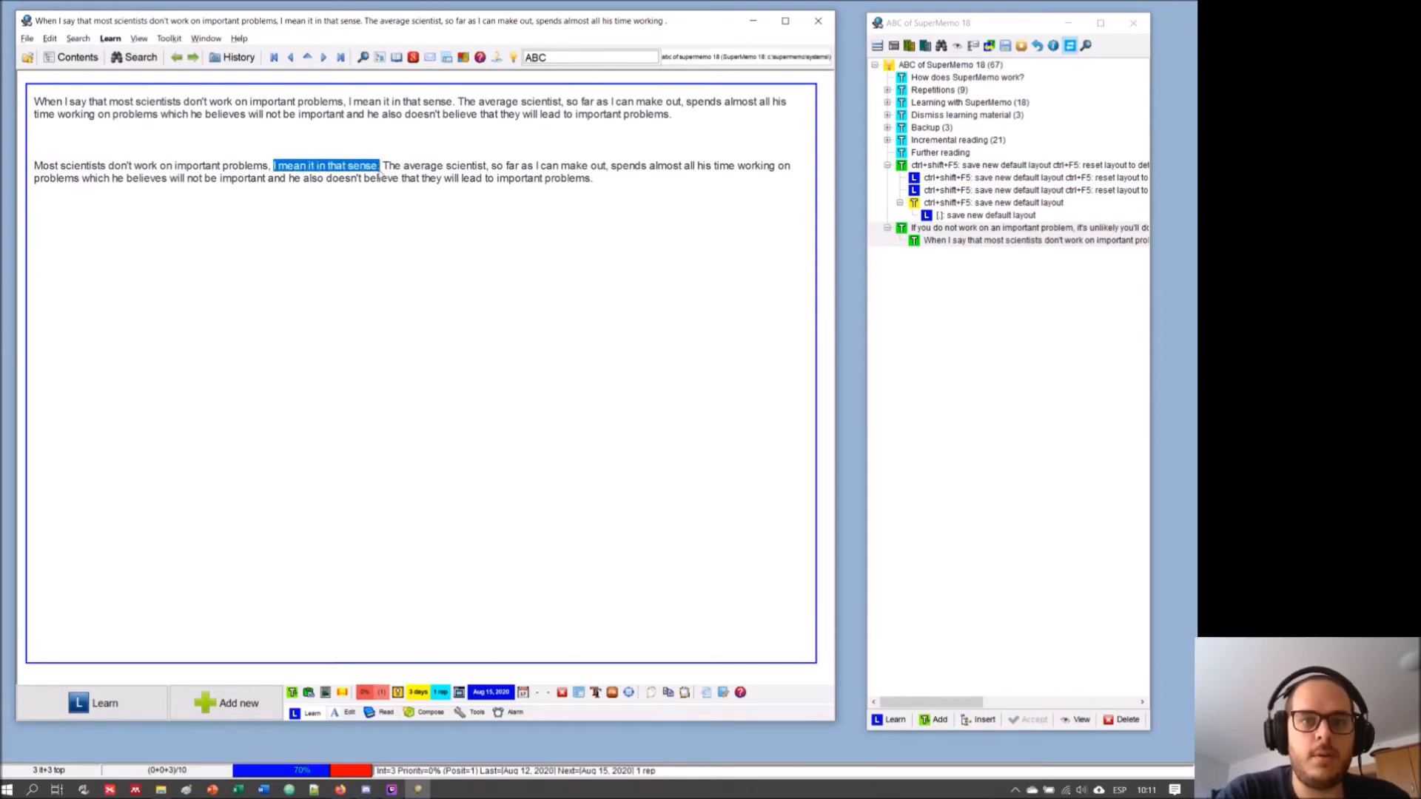
{"action": "key", "text": "Delete"}
{"action": "key", "text": "Return"}
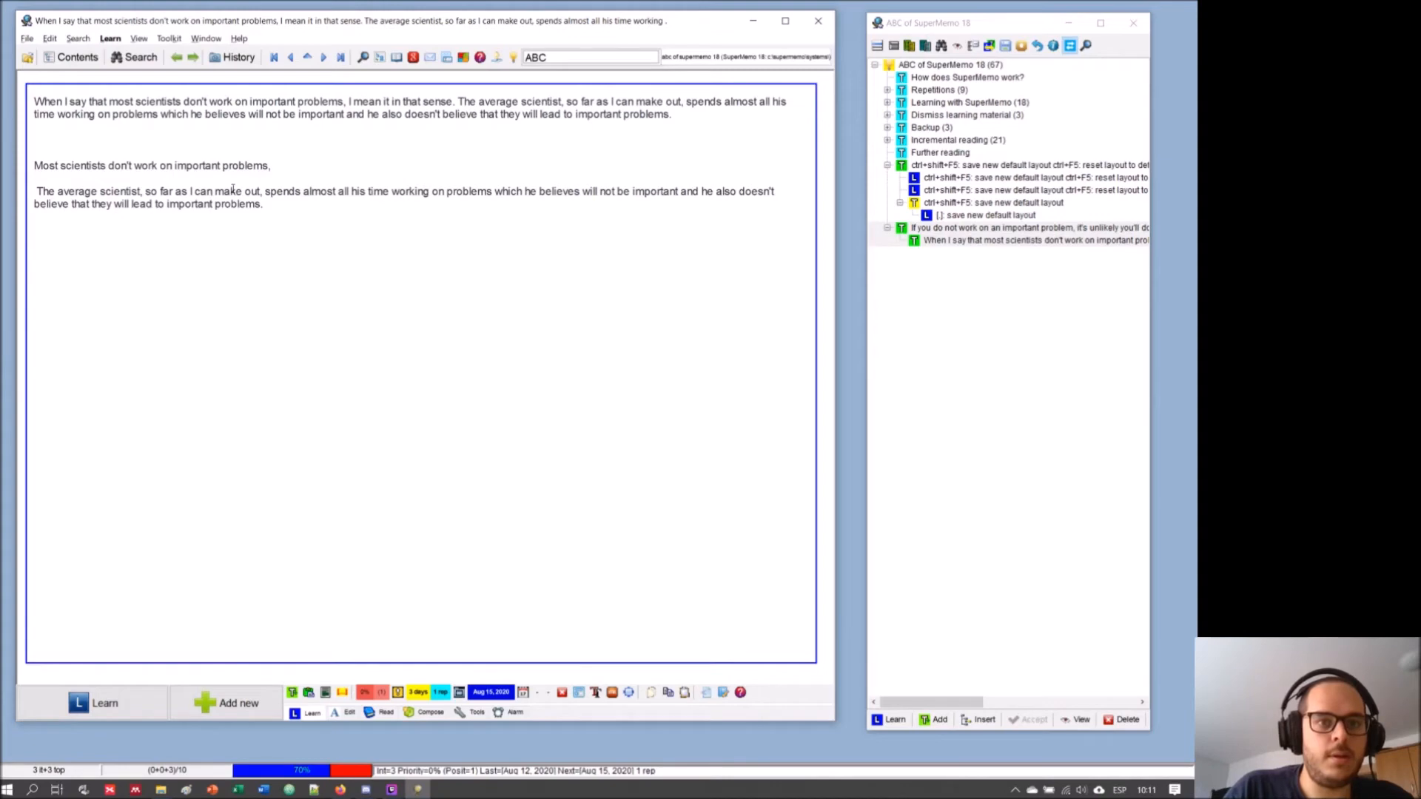
- Remove "so far as I can make out" and its commas from the second sentence, and delete the "Most scientists don't work on important problems," paragraph
{"action": "left_click_drag", "start_coordinate": [145, 192], "coordinate": [264, 194]}
{"action": "key", "text": "Delete"}
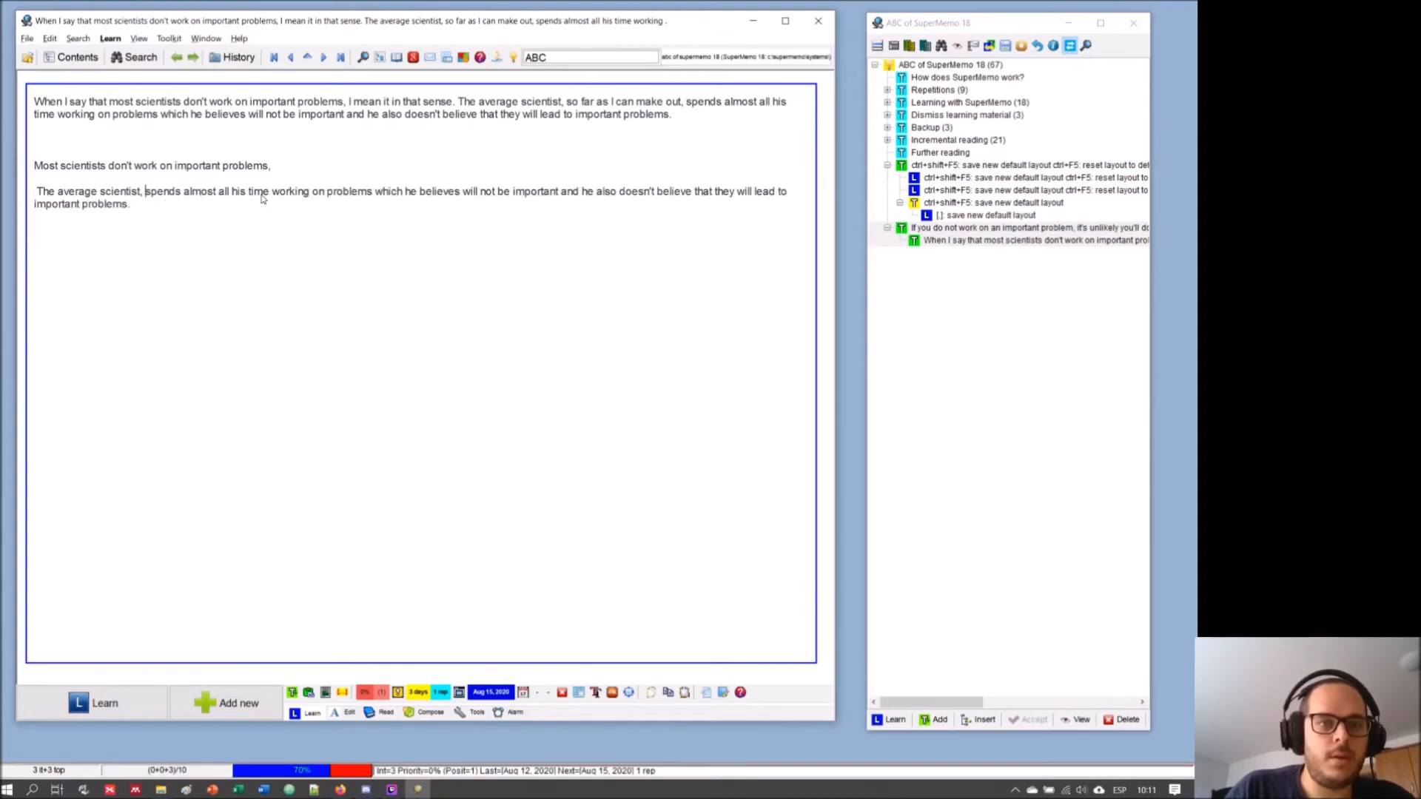
{"action": "key", "text": "BackSpace"}
{"action": "key", "text": "BackSpace"}
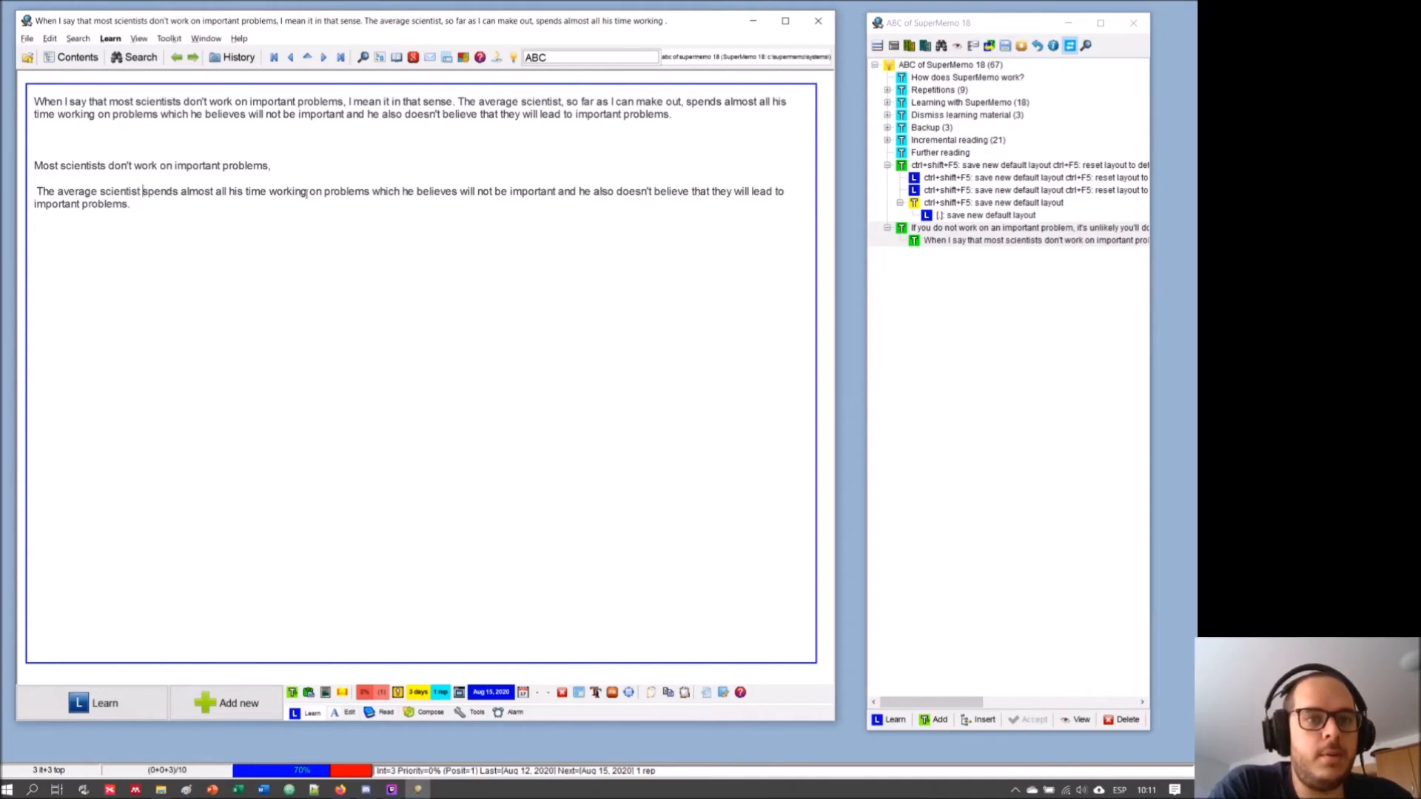
{"action": "left_click_drag", "start_coordinate": [273, 166], "coordinate": [29, 164]}
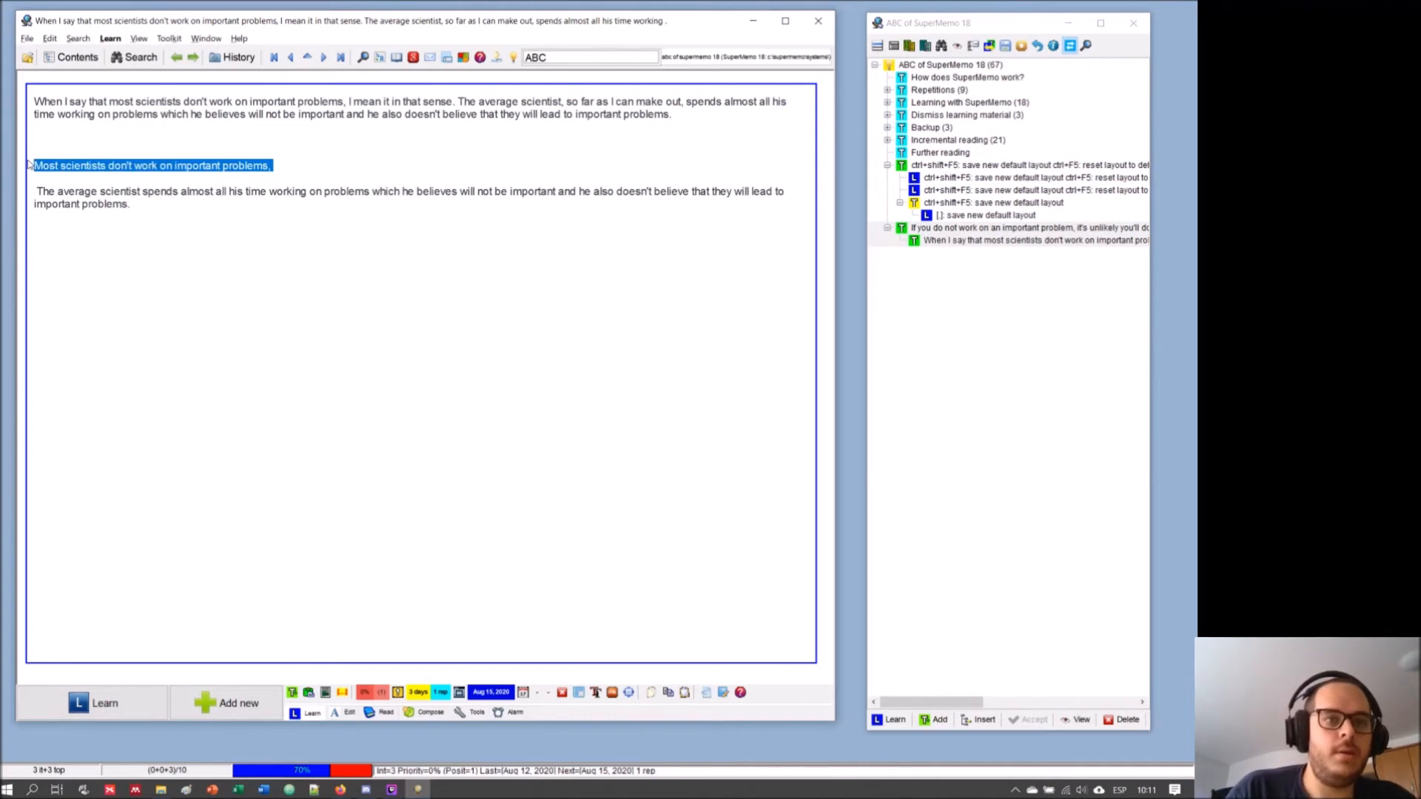
{"action": "key", "text": "Delete"}
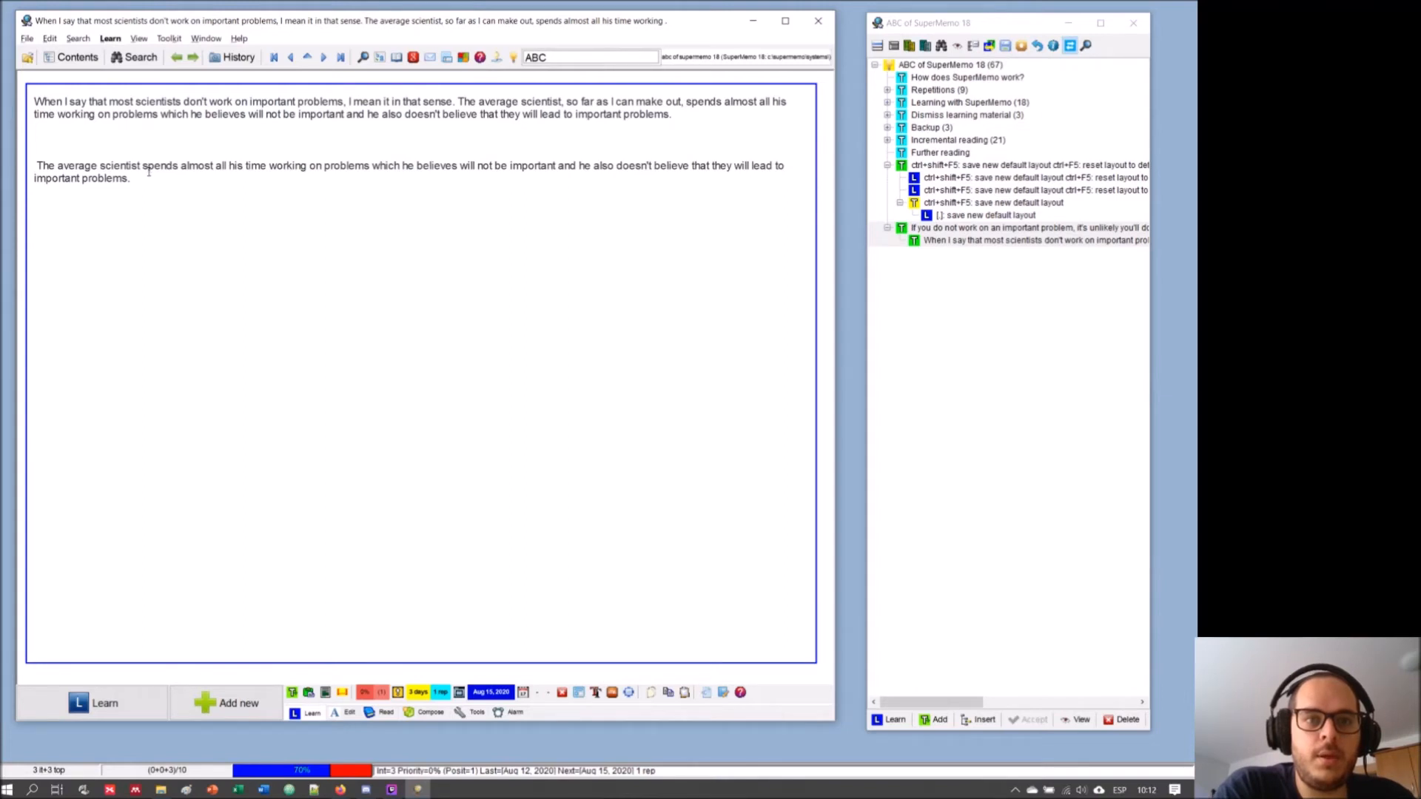
- Examine the simplified "The average scientist" sentence, including its closing words "important problems"
{"action": "left_click_drag", "start_coordinate": [142, 179], "coordinate": [24, 162]}
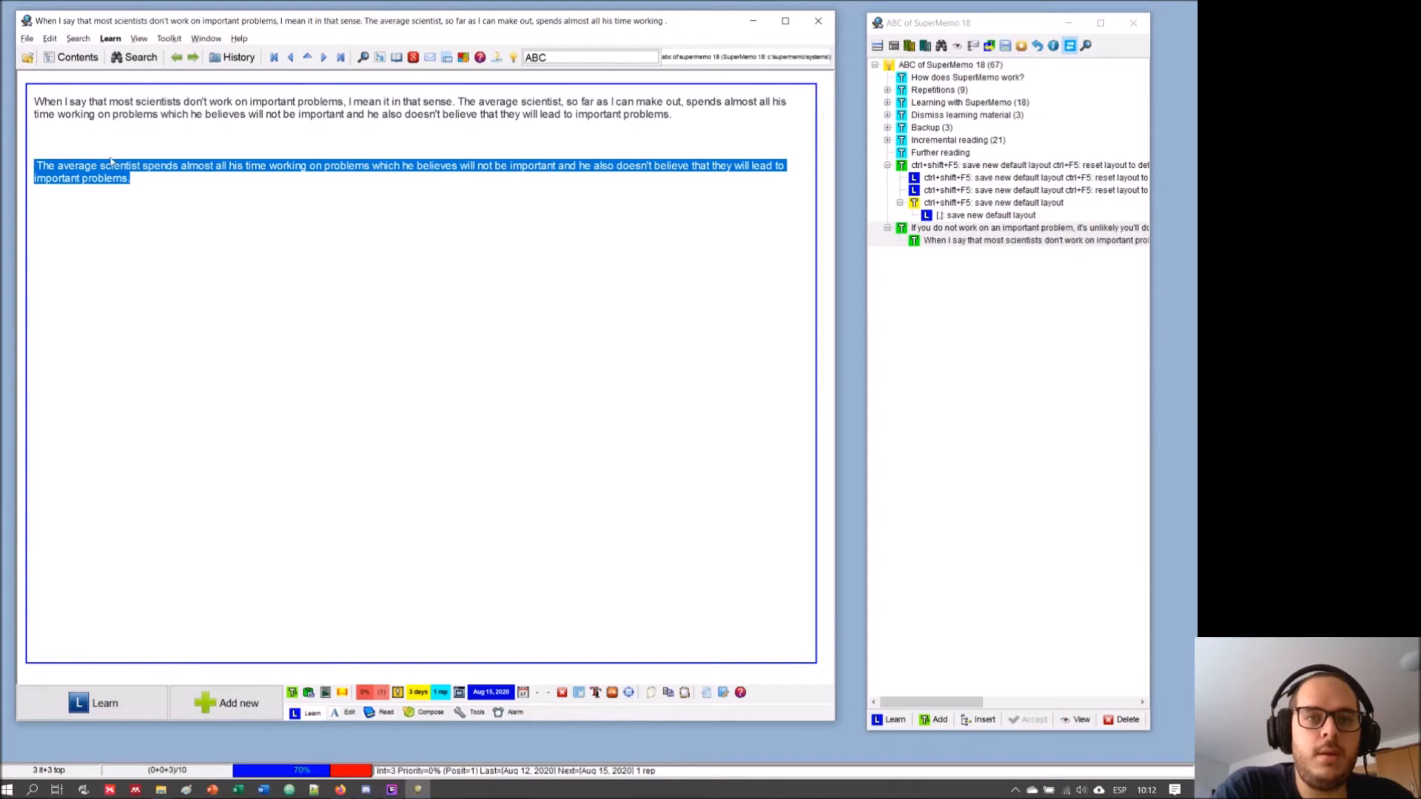
{"action": "left_click", "coordinate": [139, 166]}
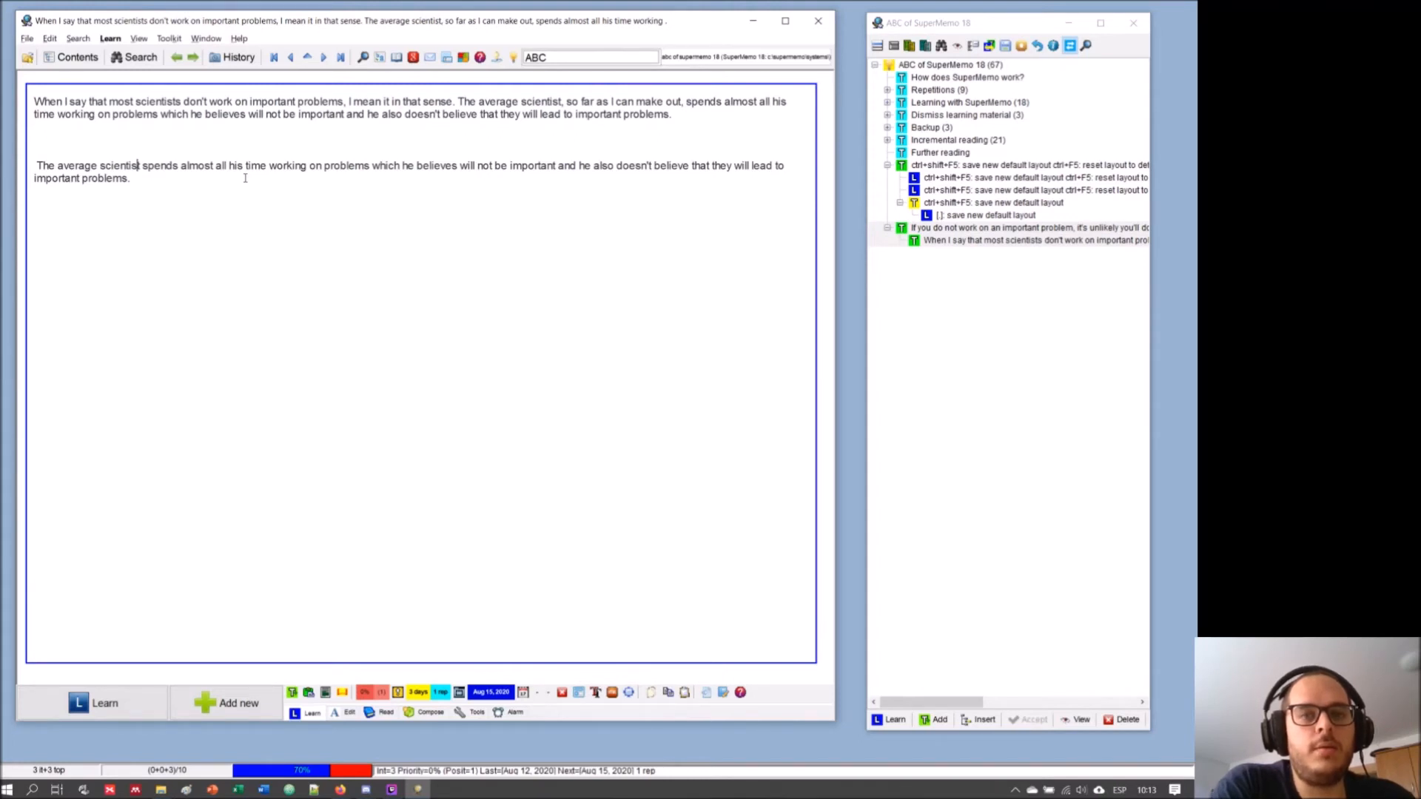
{"action": "left_click", "coordinate": [183, 178]}
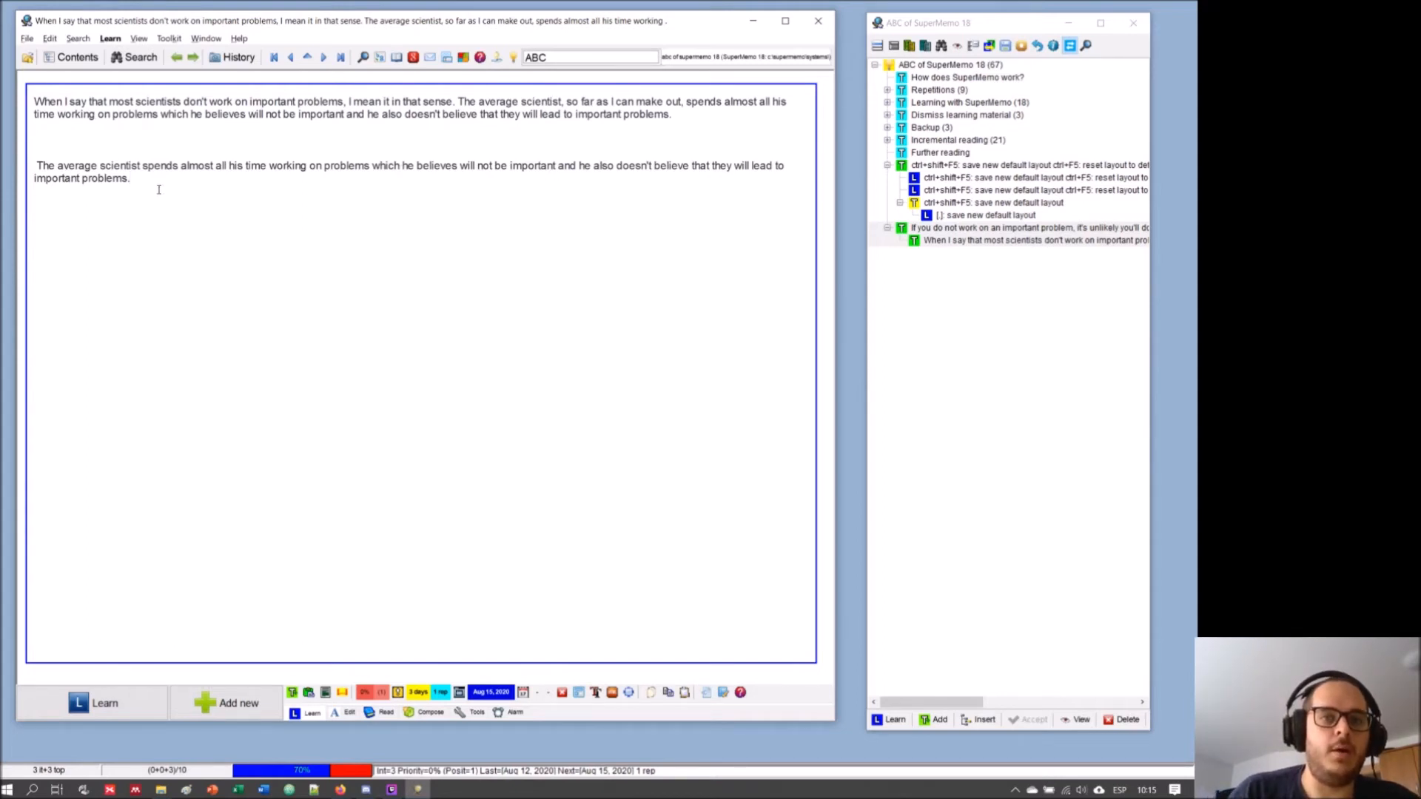
{"action": "key", "text": "BackSpace"}
{"action": "left_click_drag", "start_coordinate": [205, 176], "coordinate": [22, 176]}
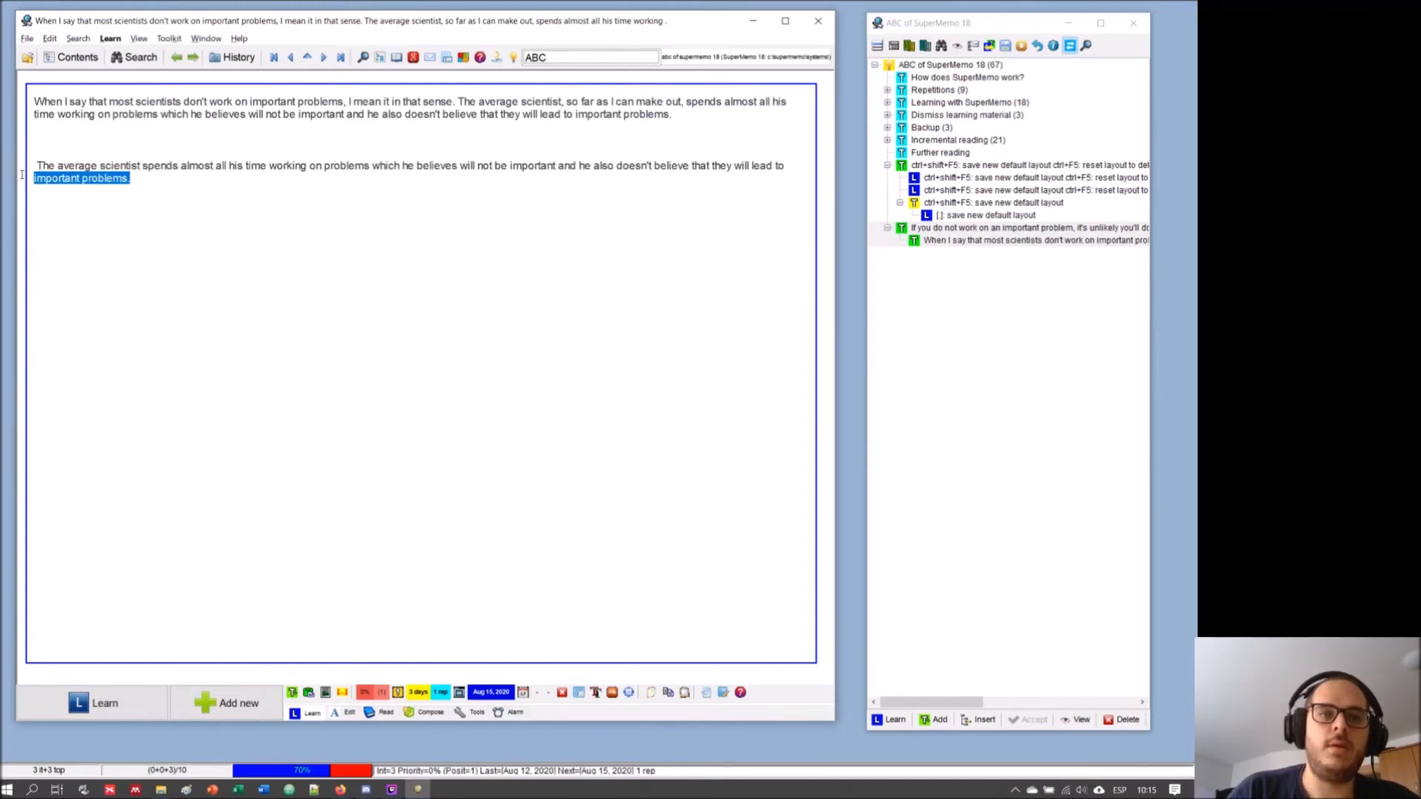
{"action": "left_click", "coordinate": [130, 181]}
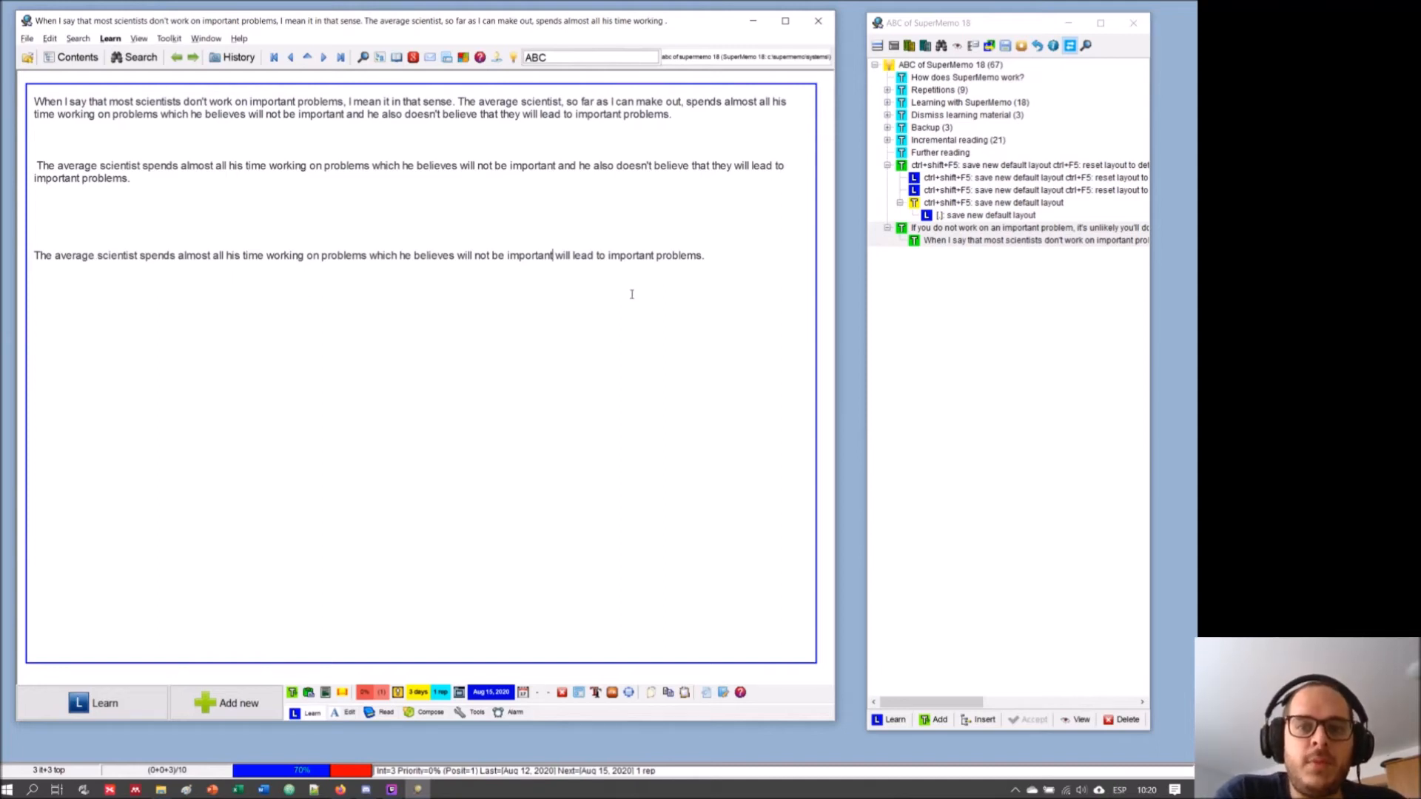
{"action": "left_click_drag", "start_coordinate": [701, 257], "coordinate": [609, 259]}
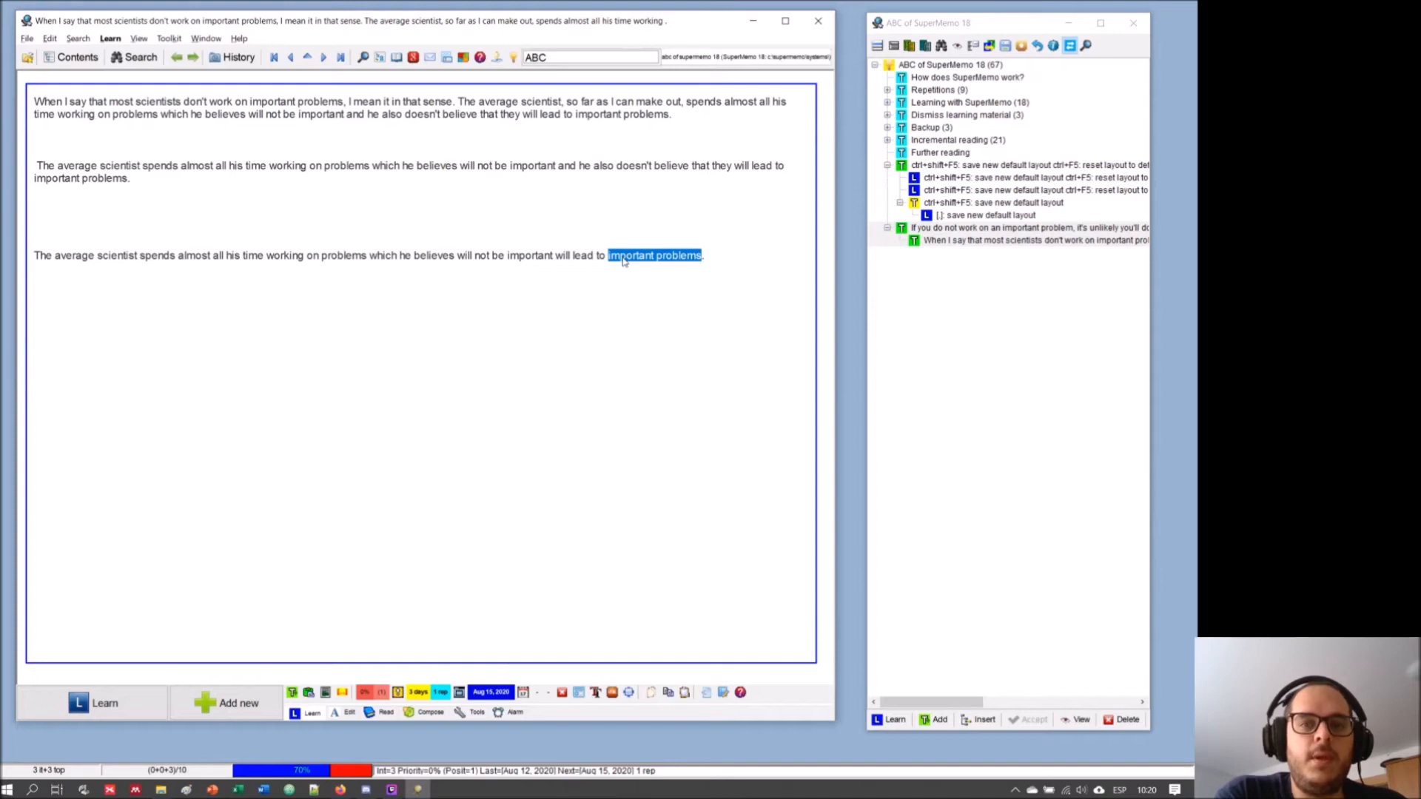
{"action": "left_click", "coordinate": [623, 260]}
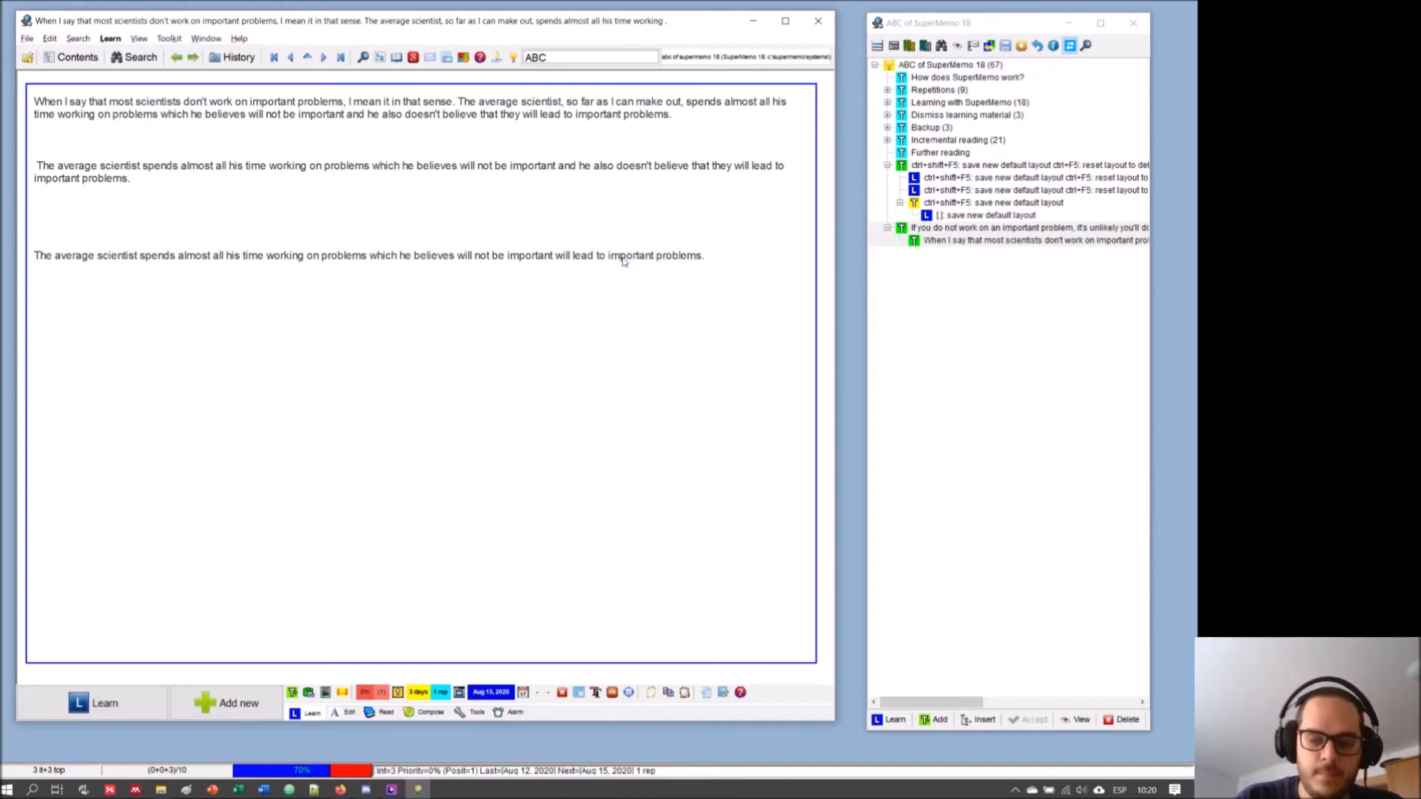
- Return to the parent article starting "If you do not work on an important problem" and look over its first two paragraphs
{"action": "key", "text": "alt+Left"}
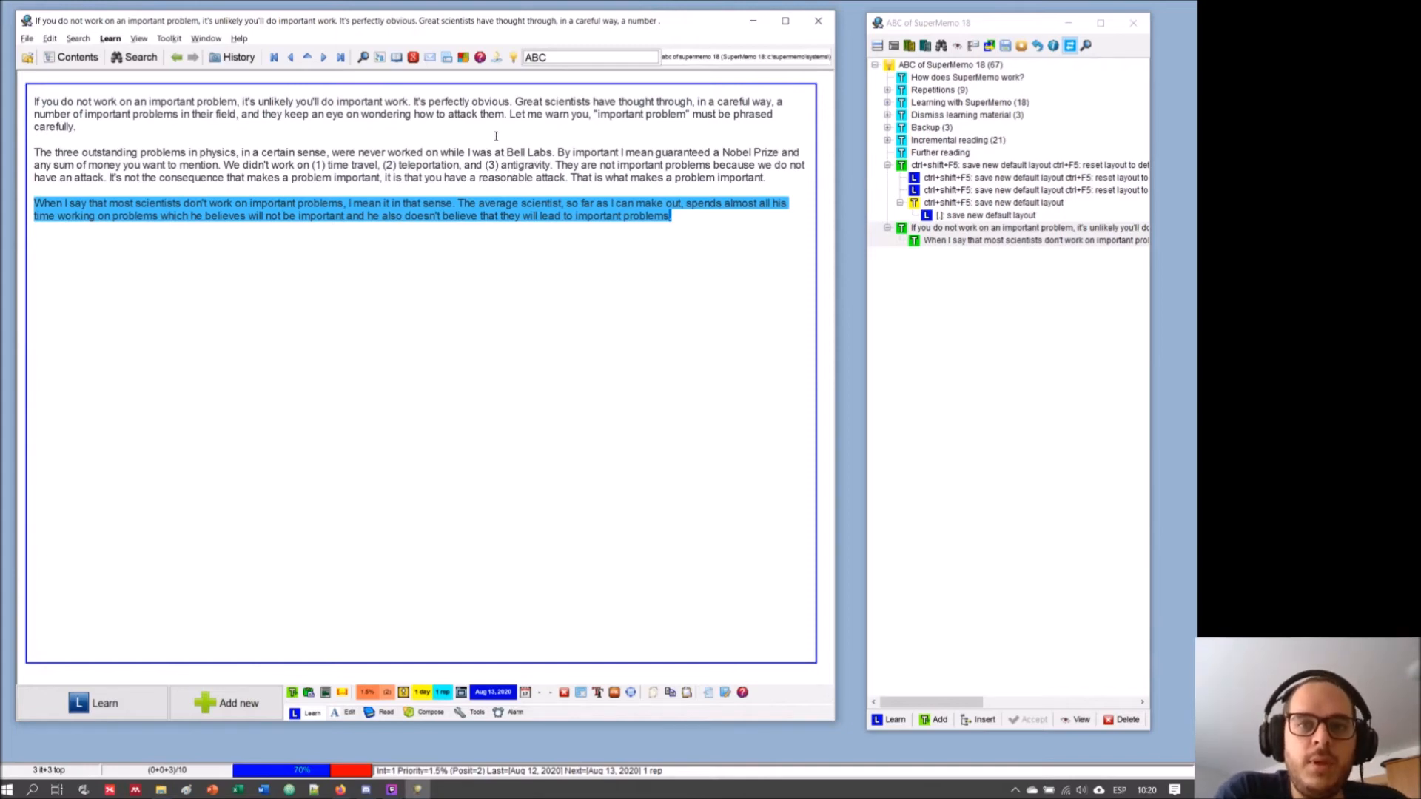
{"action": "left_click_drag", "start_coordinate": [469, 114], "coordinate": [406, 98]}
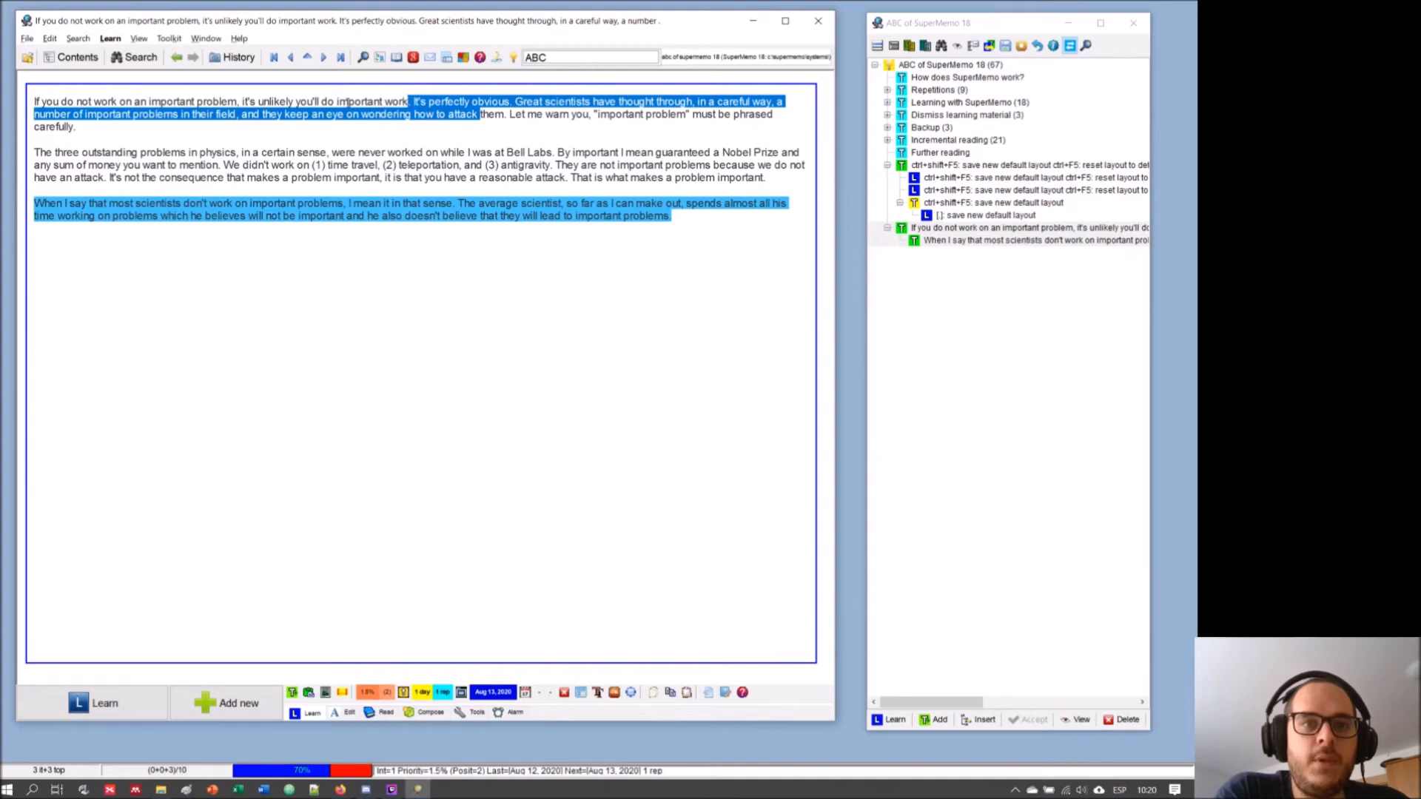
{"action": "left_click", "coordinate": [360, 172]}
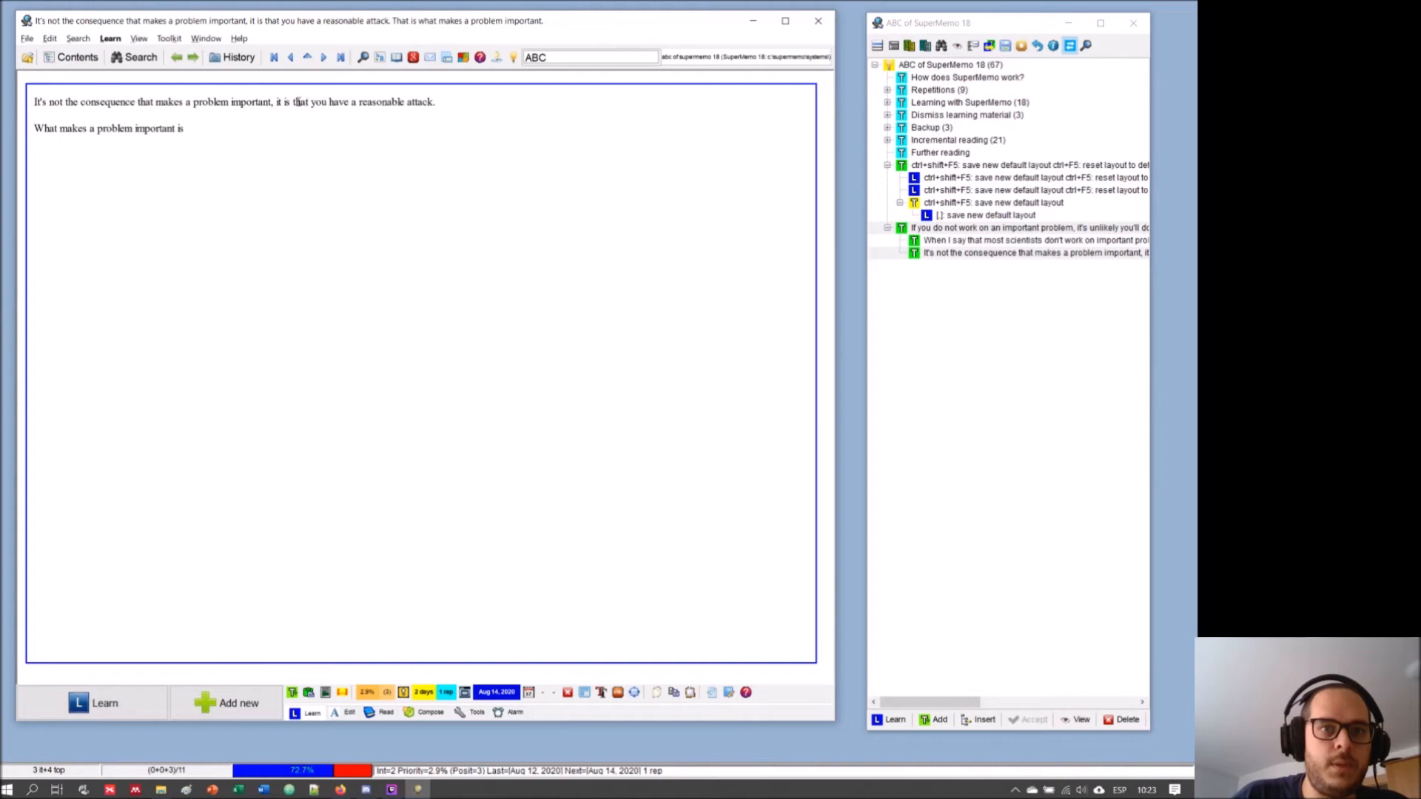
- Move "have a reasonable attack" from the first sentence to the end of "What makes a problem important is"
{"action": "left_click_drag", "start_coordinate": [328, 102], "coordinate": [433, 102]}
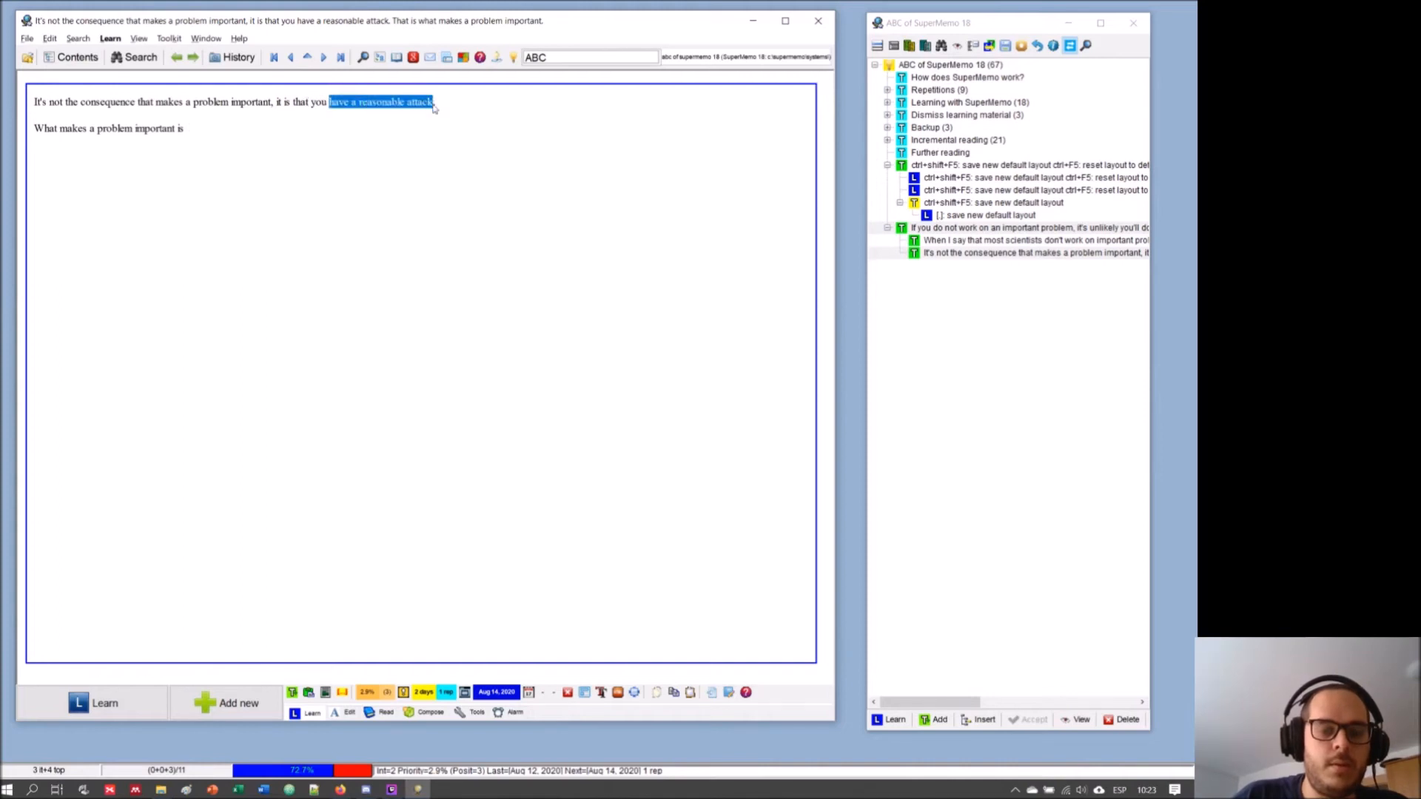
{"action": "key", "text": "ctrl+x"}
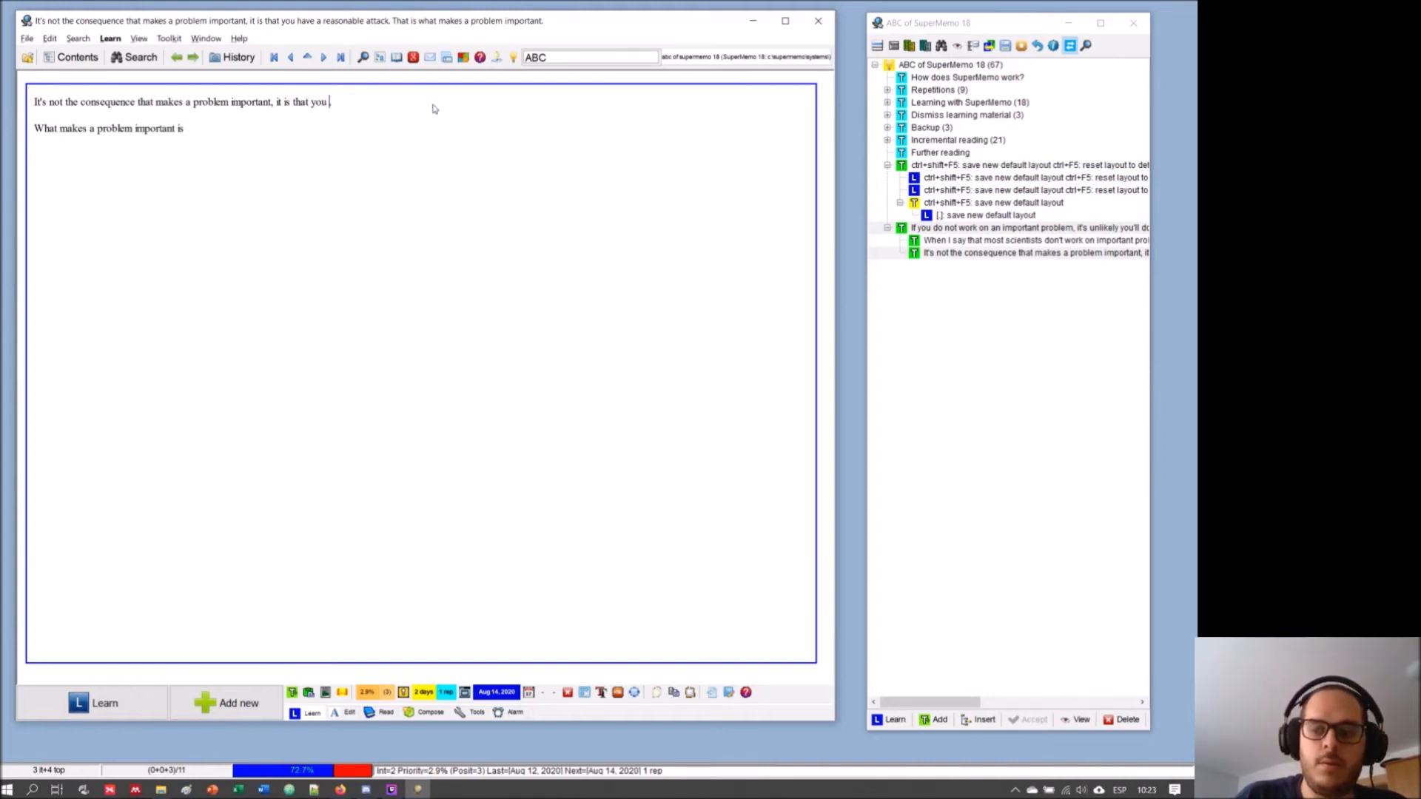
{"action": "key", "text": "ctrl+v"}
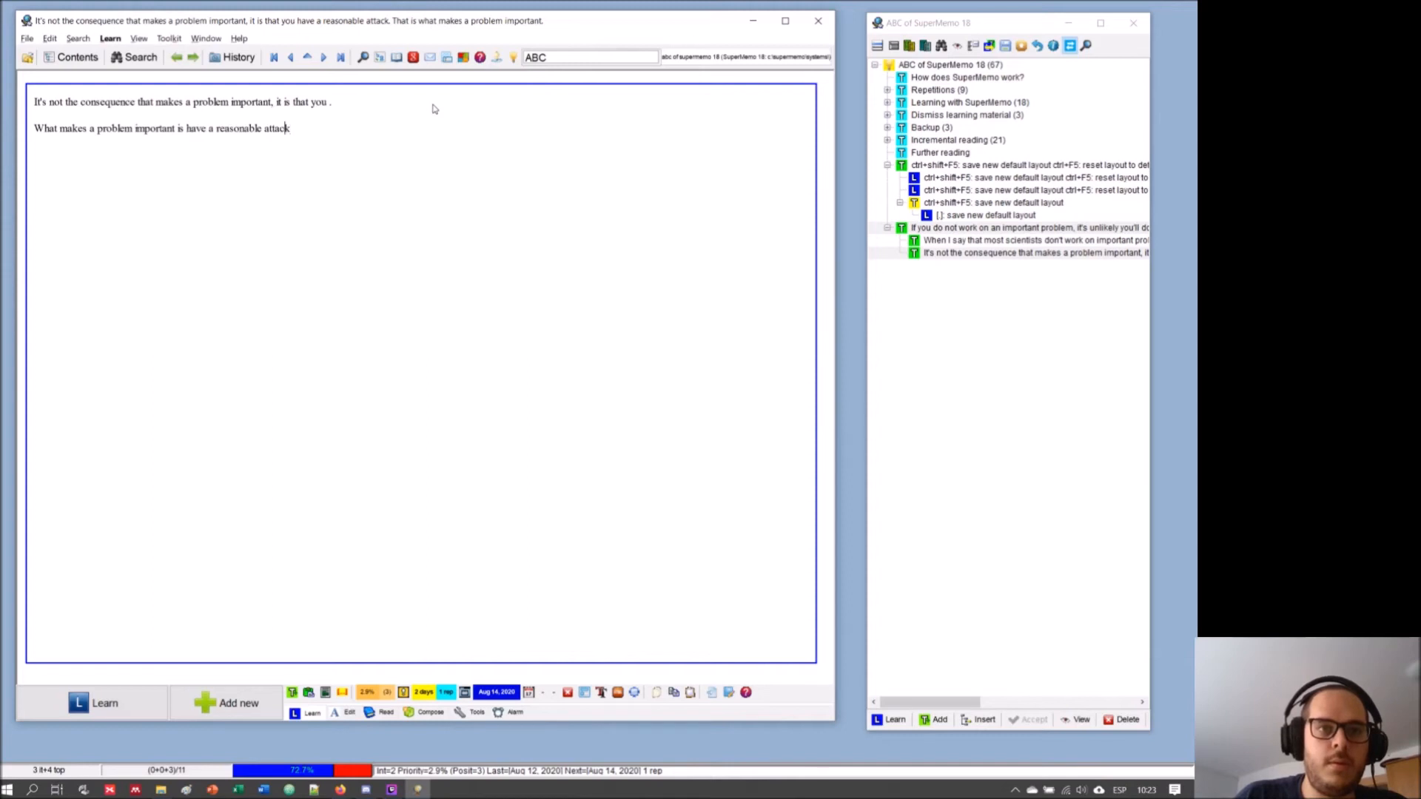
- Change "have" to "having" so the sentence reads "What makes a problem important is having a reasonable attack"
{"action": "key", "text": "ctrl+Left"}
{"action": "key", "text": "ctrl+Left"}
{"action": "key", "text": "ctrl+Left"}
{"action": "key", "text": "BackSpace"}
{"action": "type", "text": "ing"}
{"action": "key", "text": "Right"}
{"action": "key", "text": "Right"}
{"action": "key", "text": "Right"}
{"action": "key", "text": "Right"}
{"action": "key", "text": "Right"}
{"action": "key", "text": "Right"}
{"action": "key", "text": "Right"}
{"action": "key", "text": "Right"}
{"action": "key", "text": "Right"}
{"action": "key", "text": "Right"}
{"action": "key", "text": "Right"}
{"action": "key", "text": "Right"}
{"action": "key", "text": "Right"}
{"action": "key", "text": "Right"}
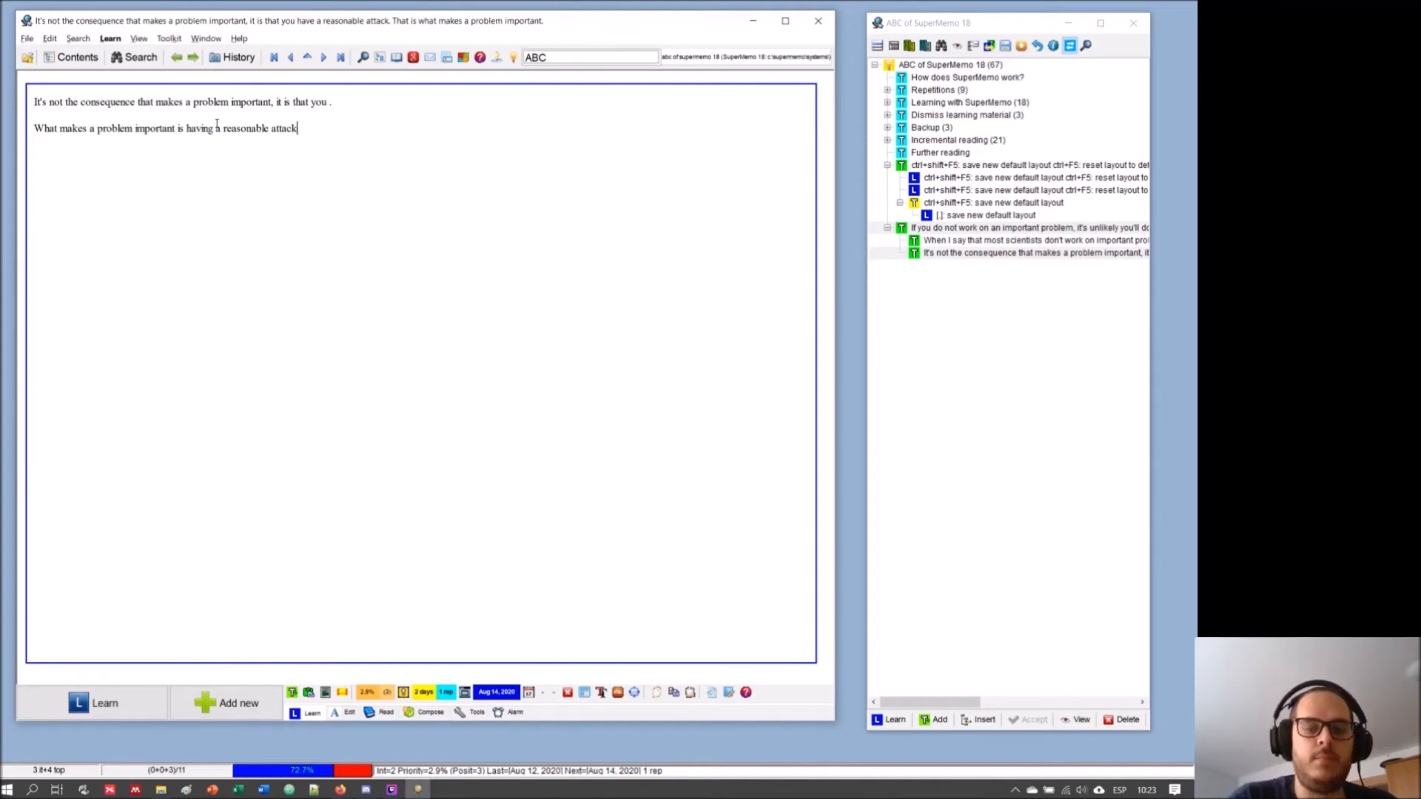
- Try to extend the reworded sentence with "and not" and select the leftover original sentence above it
{"action": "type", "text": "and"}
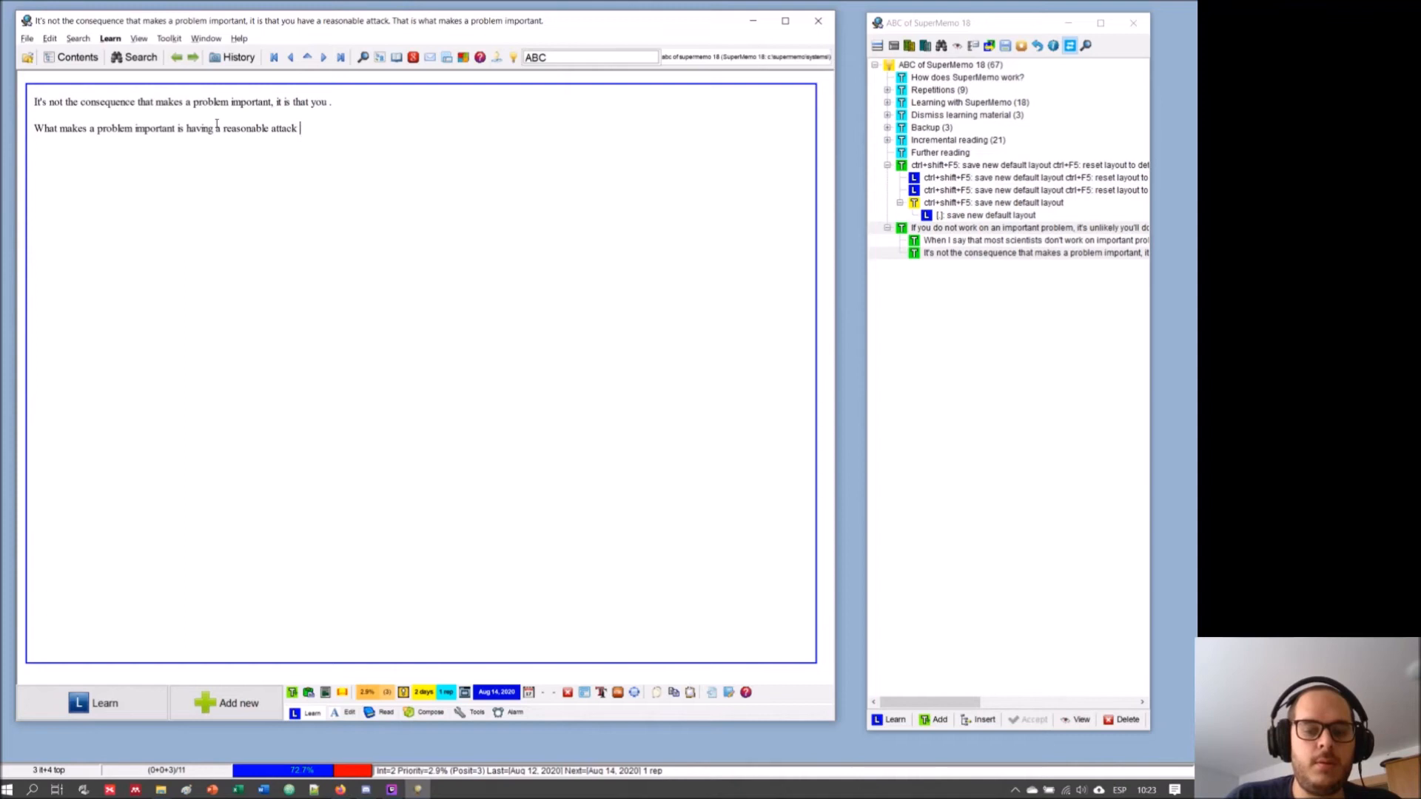
{"action": "type", "text": " not"}
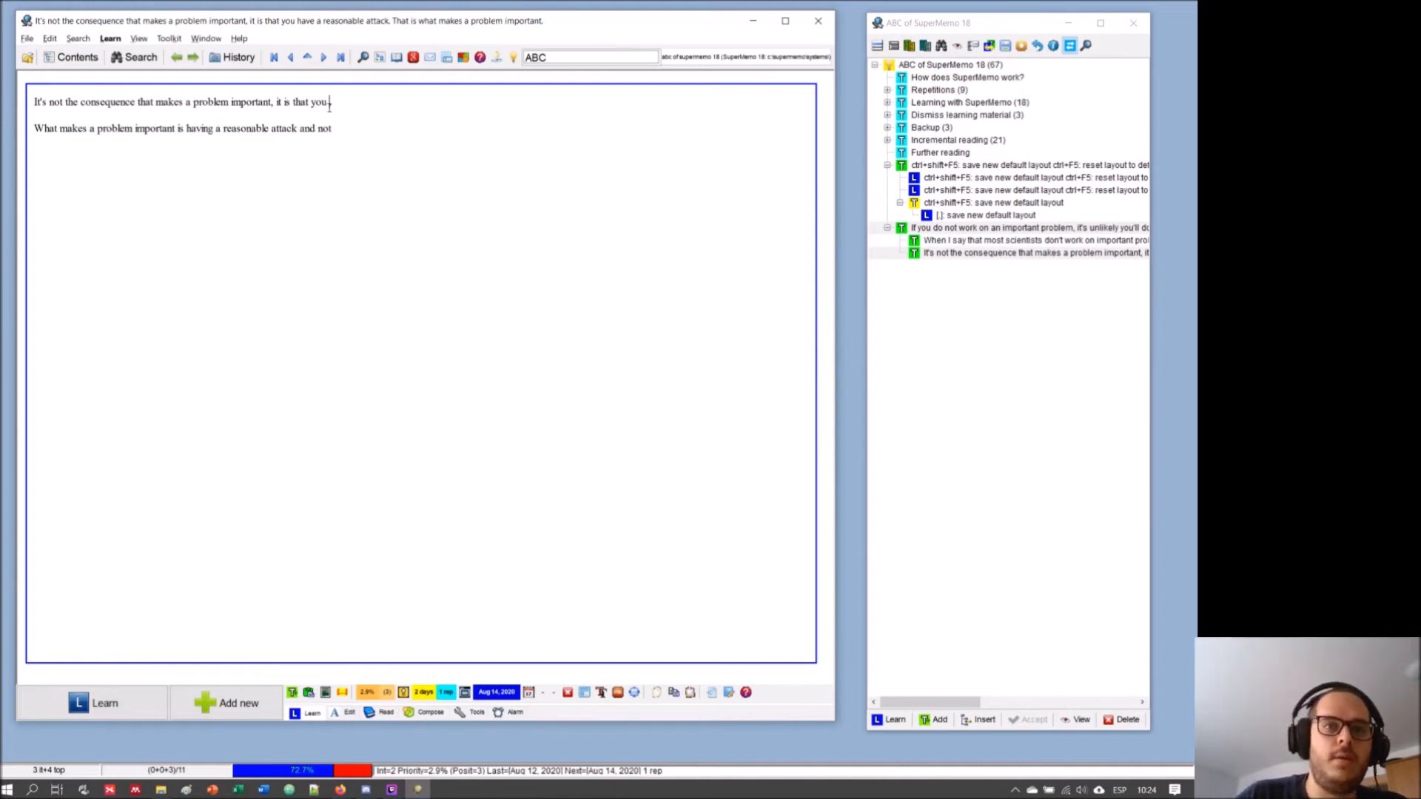
{"action": "key", "text": "ctrl+shift+Left"}
{"action": "key", "text": "ctrl+shift+Left"}
{"action": "key", "text": "ctrl+shift+Left"}
{"action": "key", "text": "ctrl+shift+Left"}
{"action": "key", "text": "ctrl+shift+Left"}
{"action": "key", "text": "ctrl+shift+Left"}
{"action": "key", "text": "ctrl+shift+Left"}
{"action": "key", "text": "ctrl+shift+Left"}
{"action": "key", "text": "ctrl+shift+Left"}
{"action": "key", "text": "ctrl+shift+Left"}
{"action": "key", "text": "ctrl+shift+Left"}
{"action": "key", "text": "ctrl+shift+Left"}
{"action": "key", "text": "ctrl+shift+Left"}
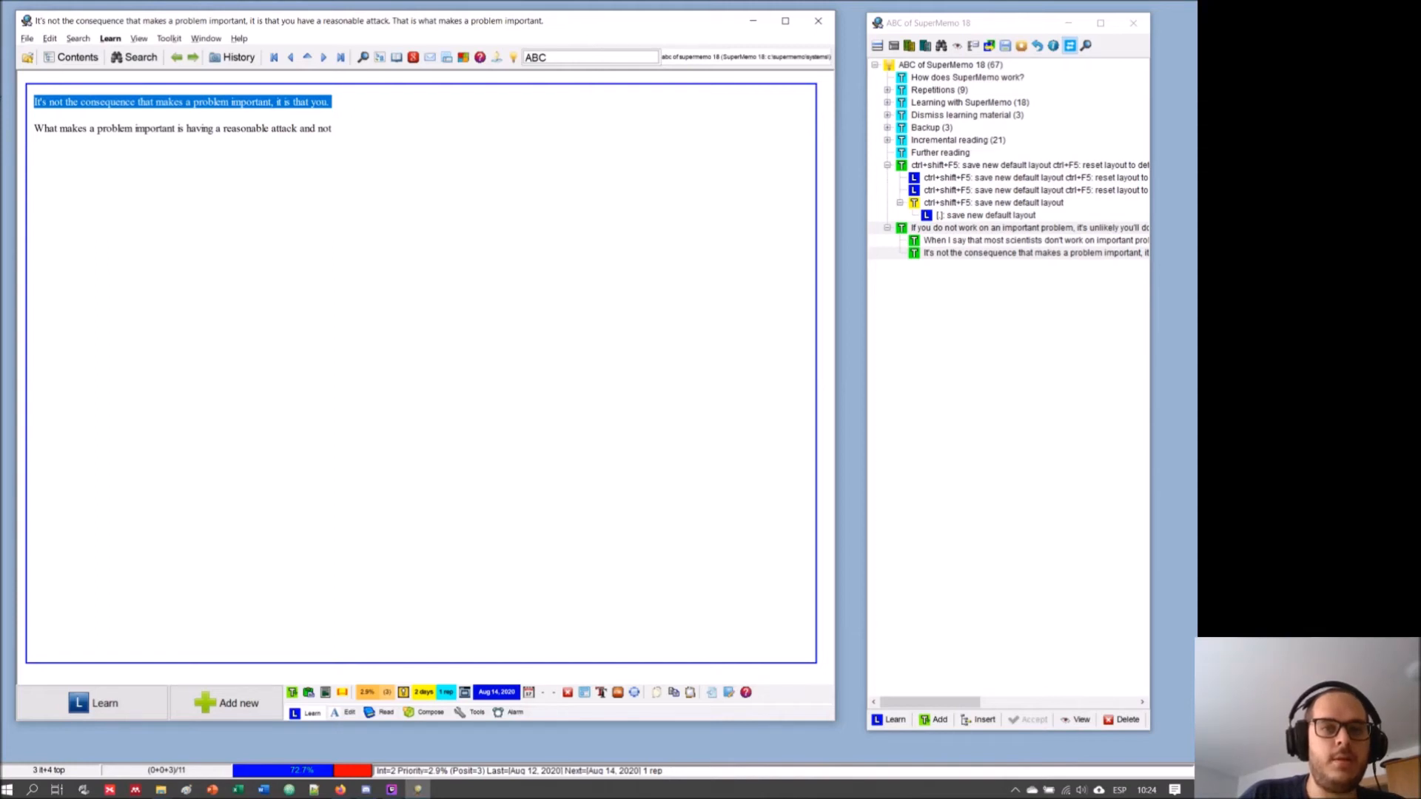
- Delete the trailing "and not" from the reworded sentence
{"action": "left_click_drag", "start_coordinate": [350, 130], "coordinate": [119, 120]}
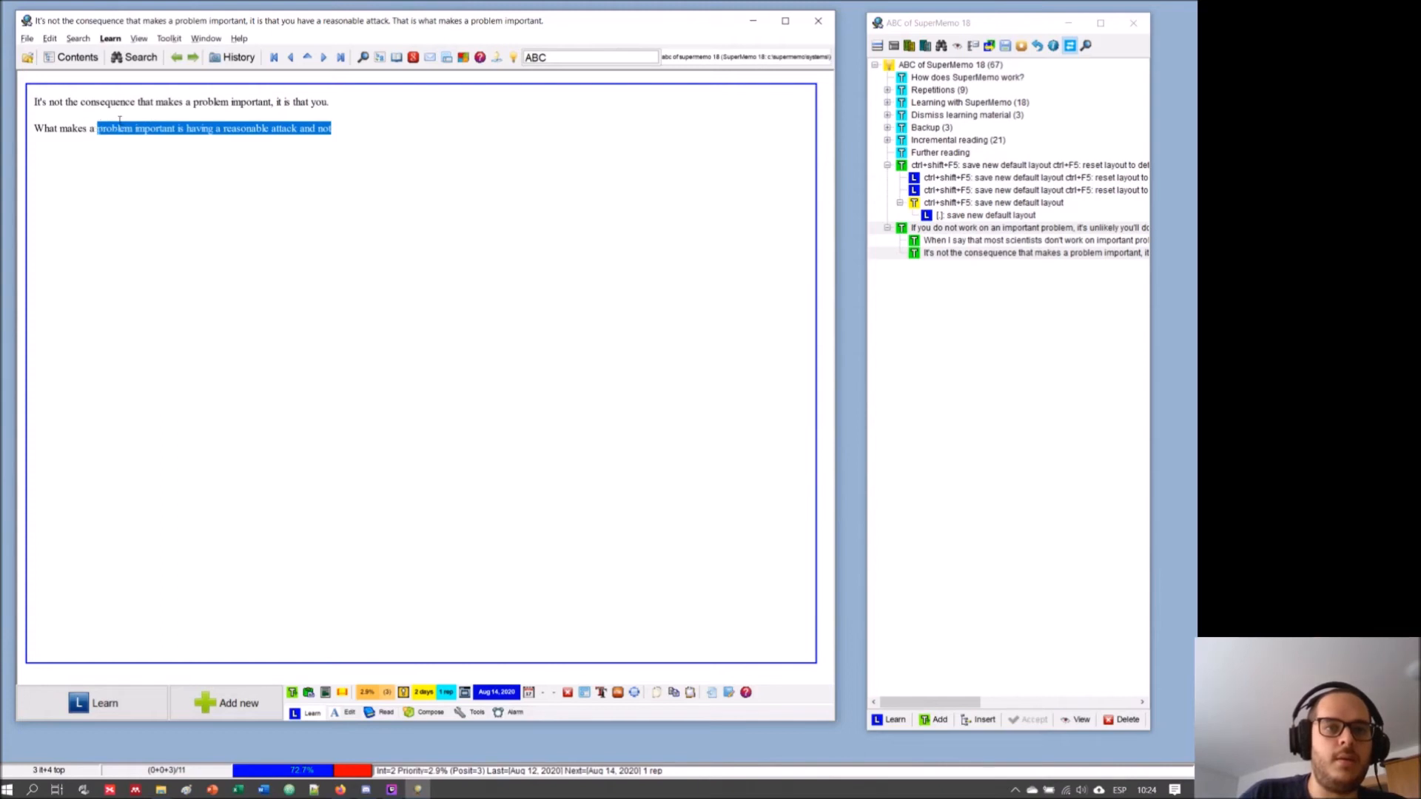
{"action": "left_click", "coordinate": [354, 129]}
{"action": "key", "text": "BackSpace"}
{"action": "key", "text": "BackSpace"}
{"action": "key", "text": "BackSpace"}
{"action": "key", "text": "BackSpace"}
{"action": "key", "text": "BackSpace"}
{"action": "key", "text": "BackSpace"}
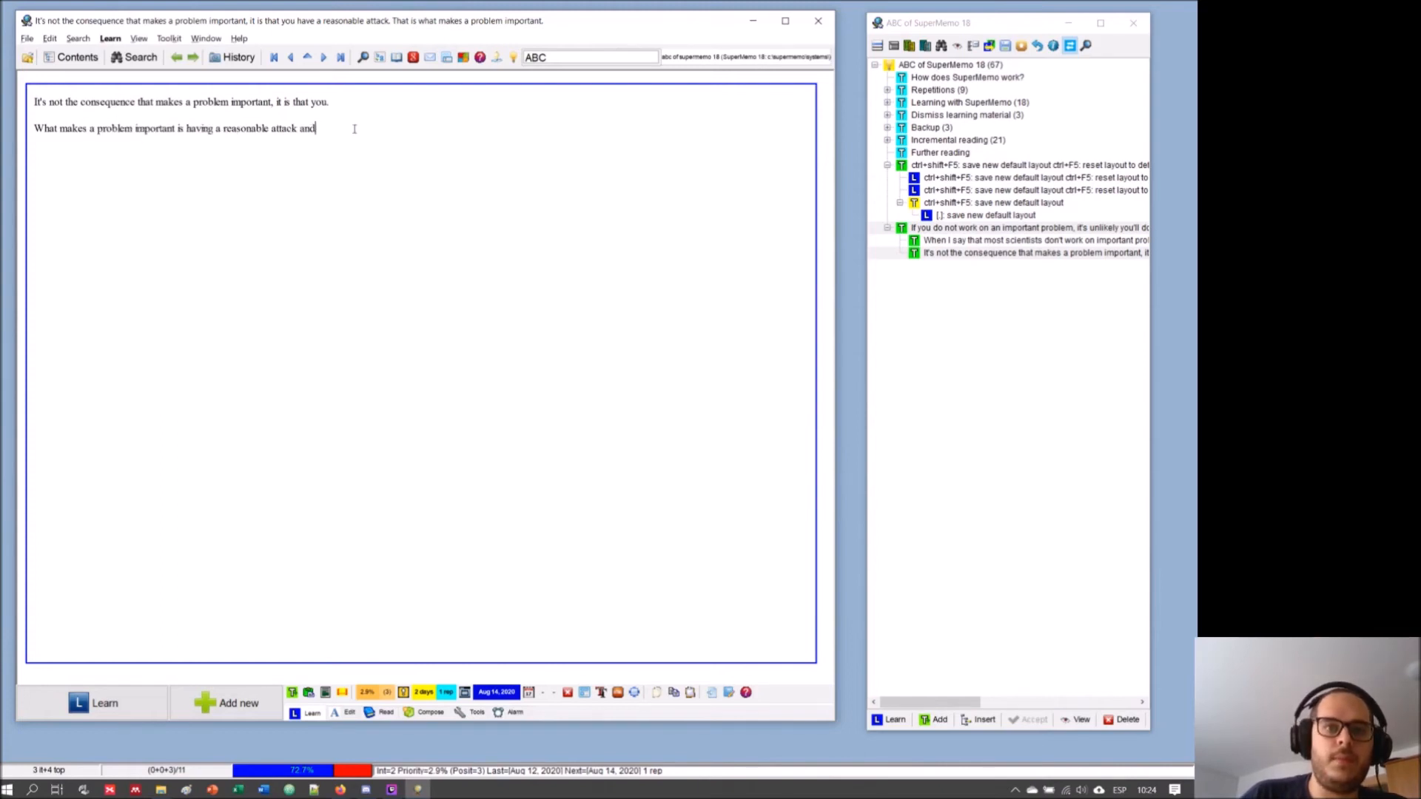
- Extract "What makes a problem important is having a reasonable attack" as a child topic and continue learning to bring it up
{"action": "left_click_drag", "start_coordinate": [302, 128], "coordinate": [20, 136]}
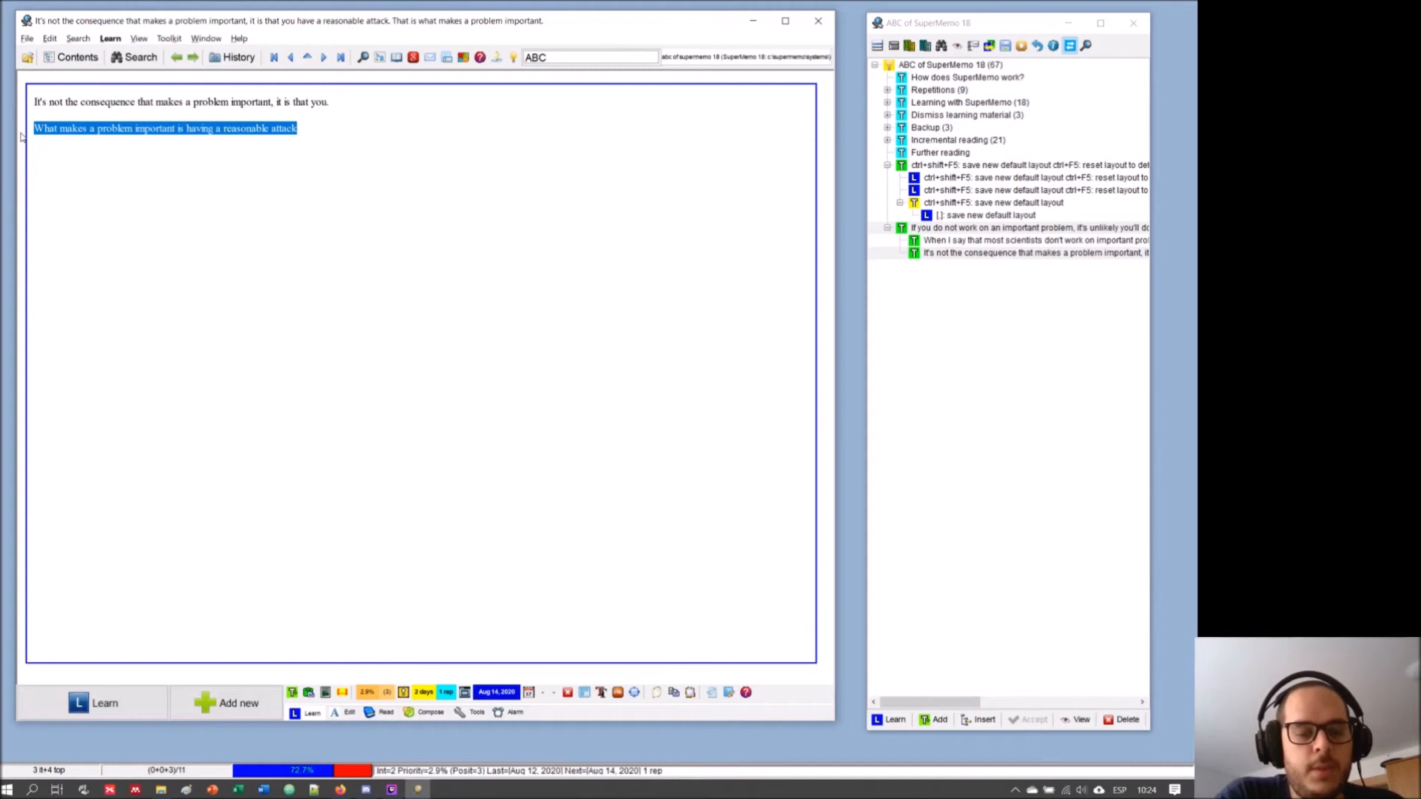
{"action": "key", "text": "alt+x"}
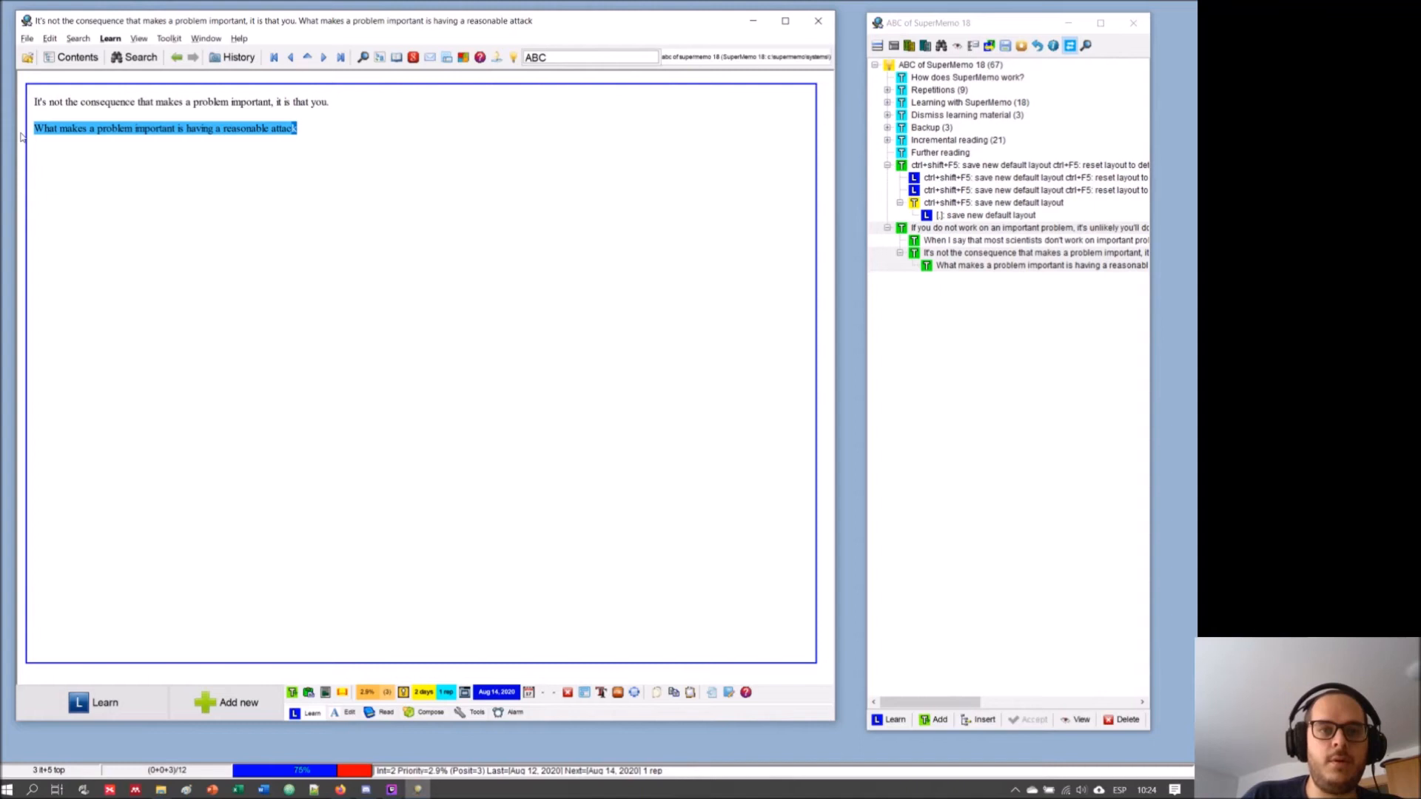
{"action": "key", "text": "ctrl+l"}
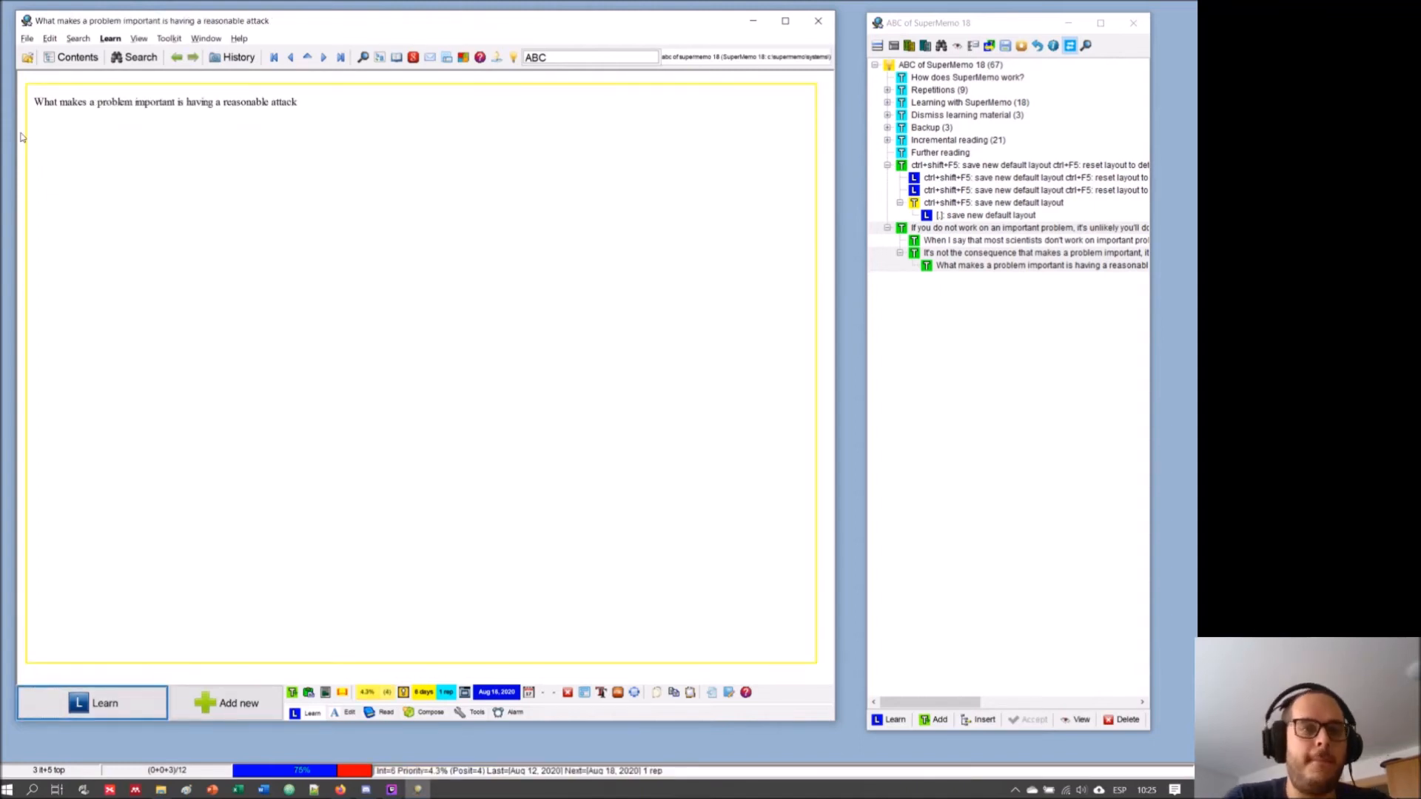
{"action": "left_click", "coordinate": [251, 101]}
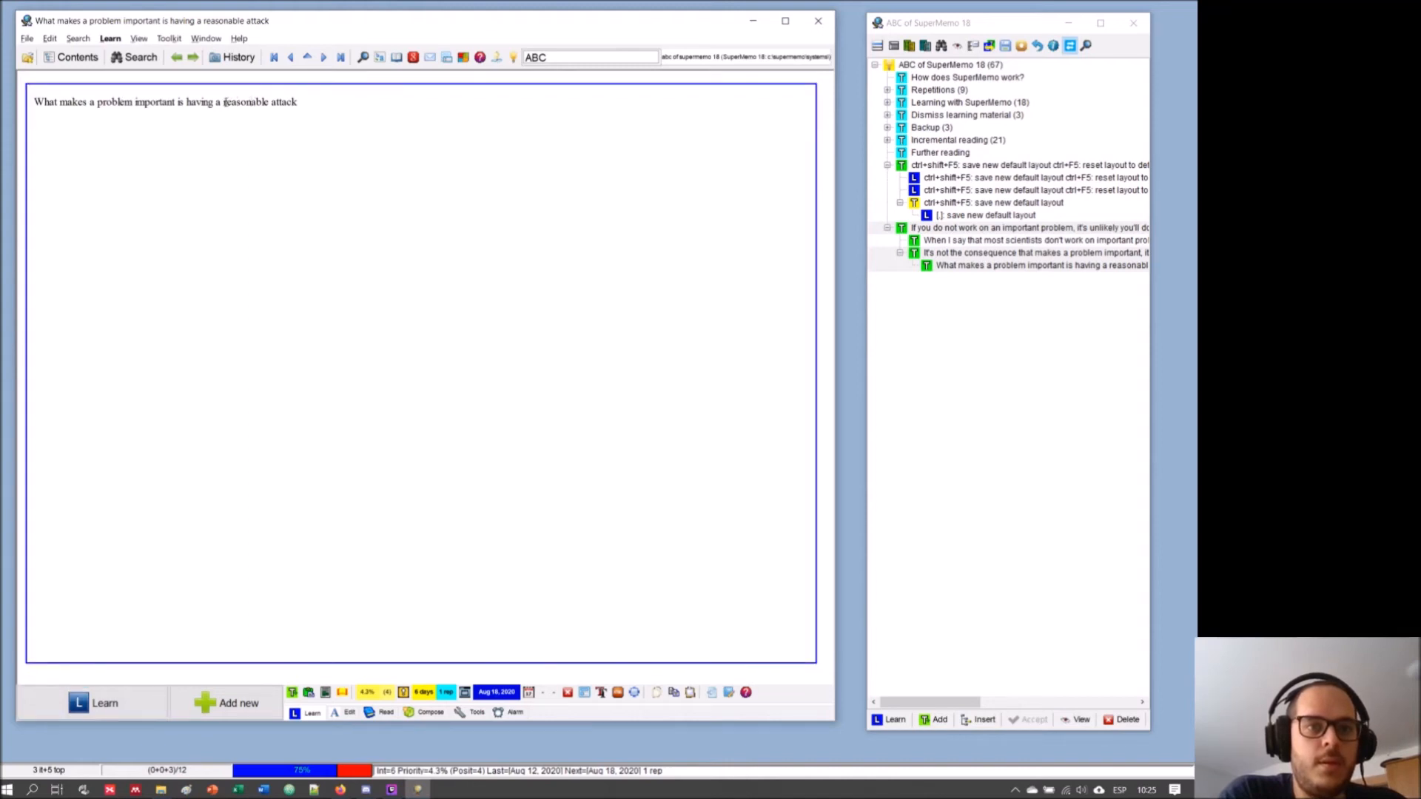
- Create two cloze deletions from the sentence, one hiding "reasonable attack" and the other hiding "important"
{"action": "left_click_drag", "start_coordinate": [224, 101], "coordinate": [298, 102]}
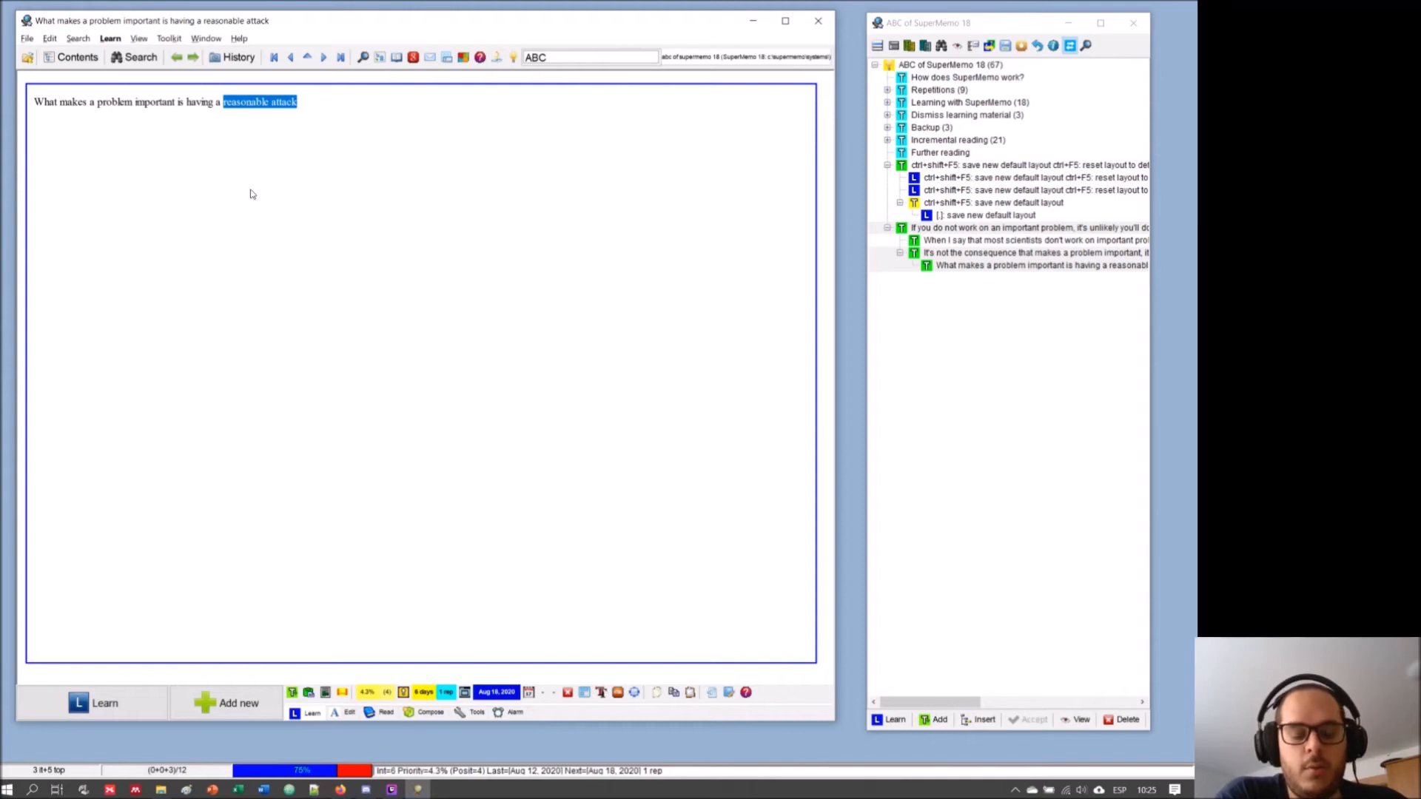
{"action": "key", "text": "alt+z"}
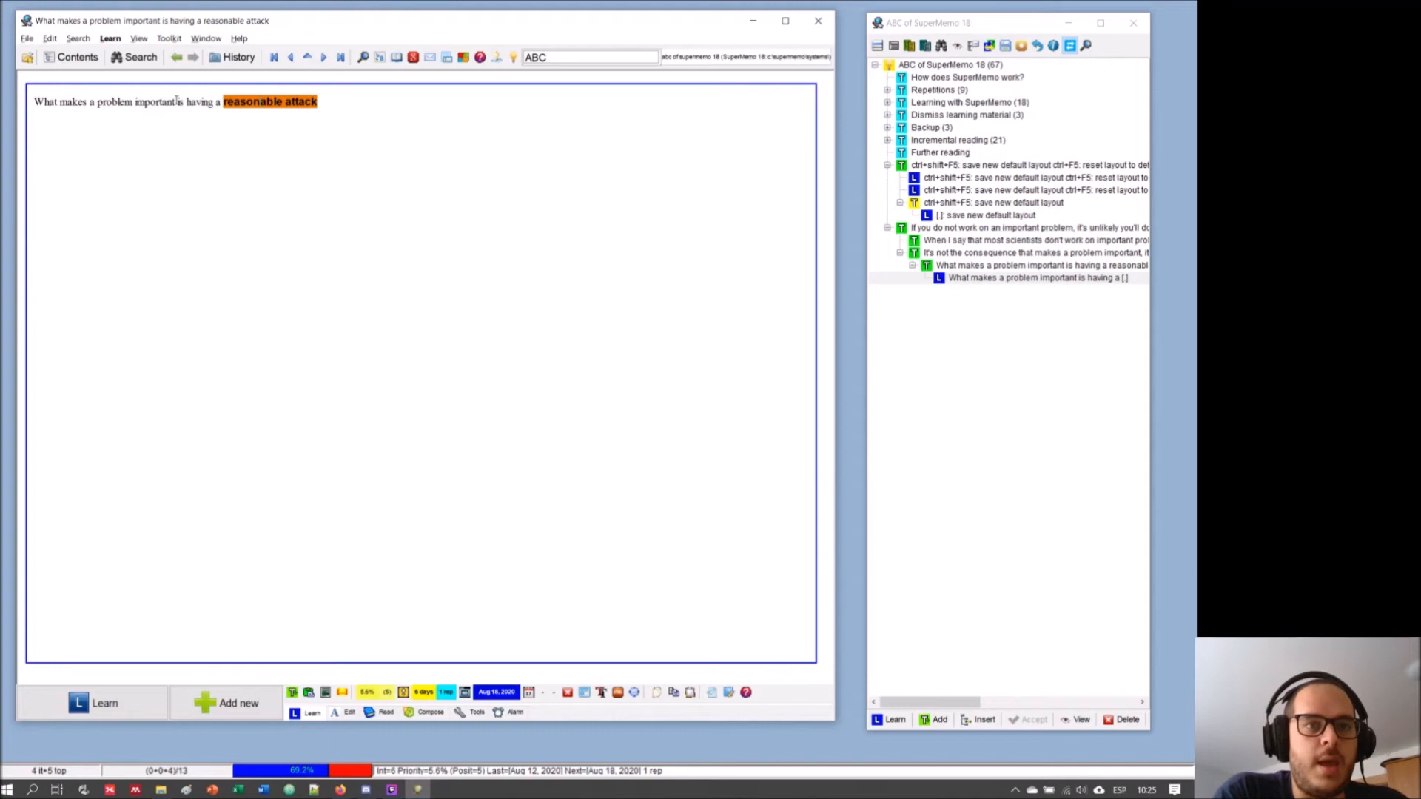
{"action": "left_click_drag", "start_coordinate": [178, 101], "coordinate": [136, 101]}
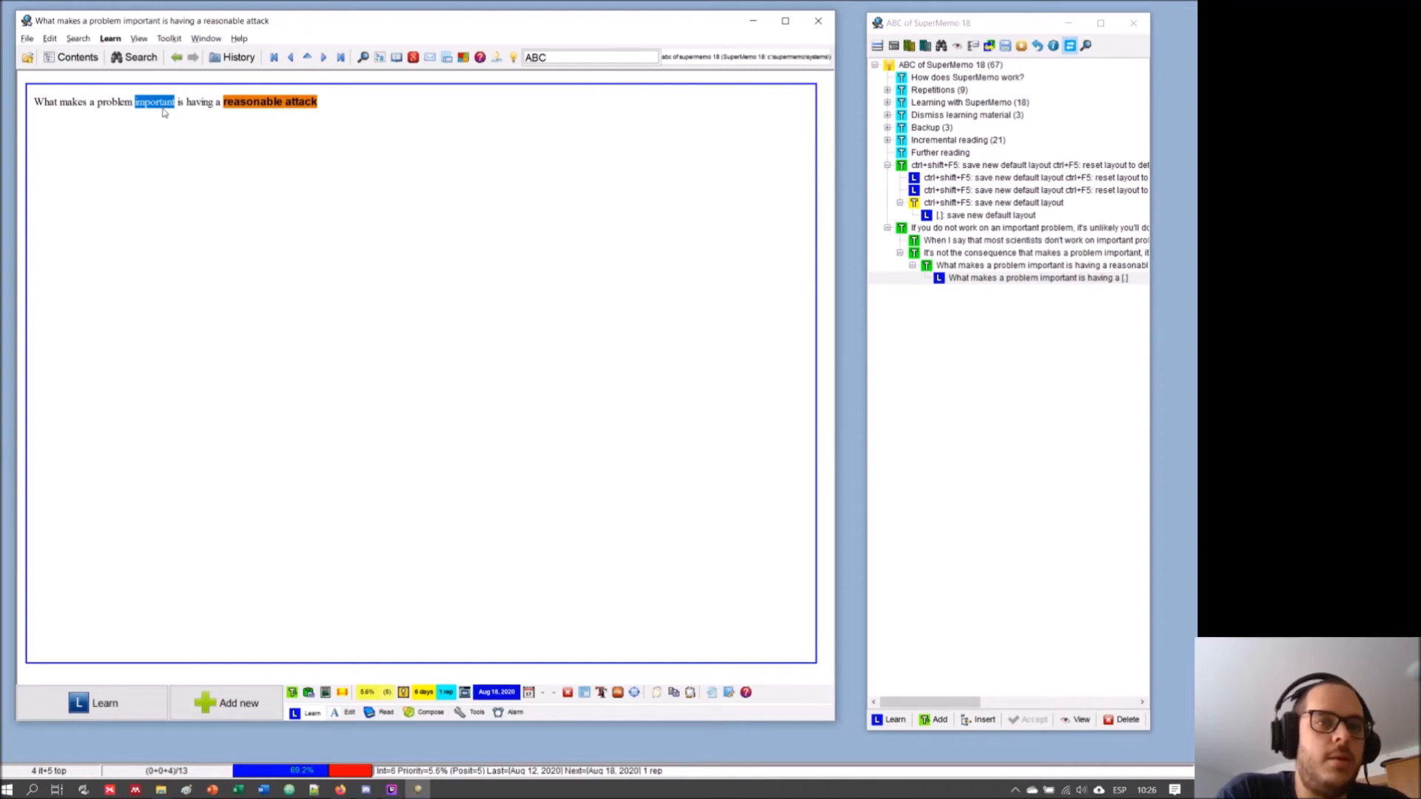
{"action": "key", "text": "alt+z"}
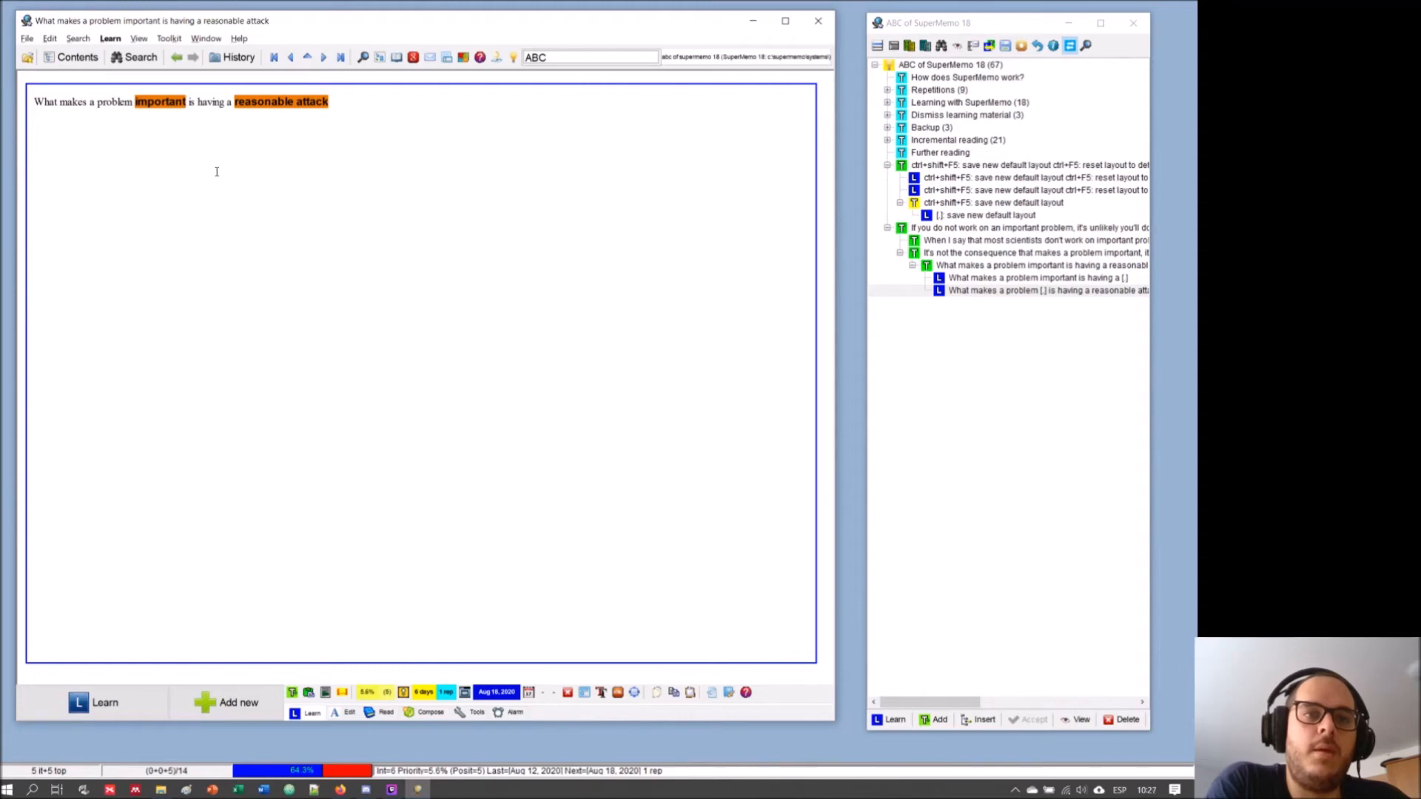
- Try to add the hint "(adj)" after "important" in the parent sentence and remove it
{"action": "type", "text": "(adj"}
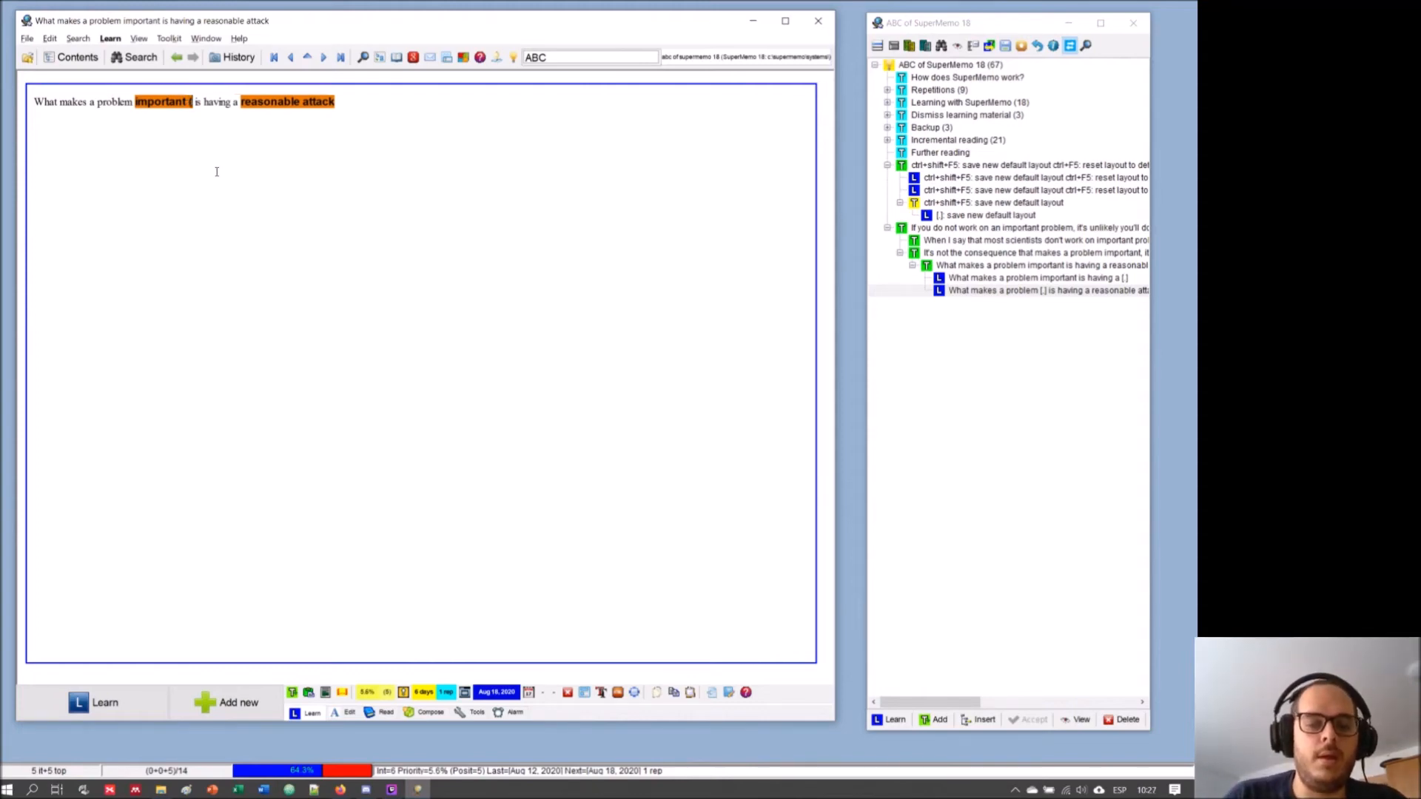
{"action": "type", "text": ")"}
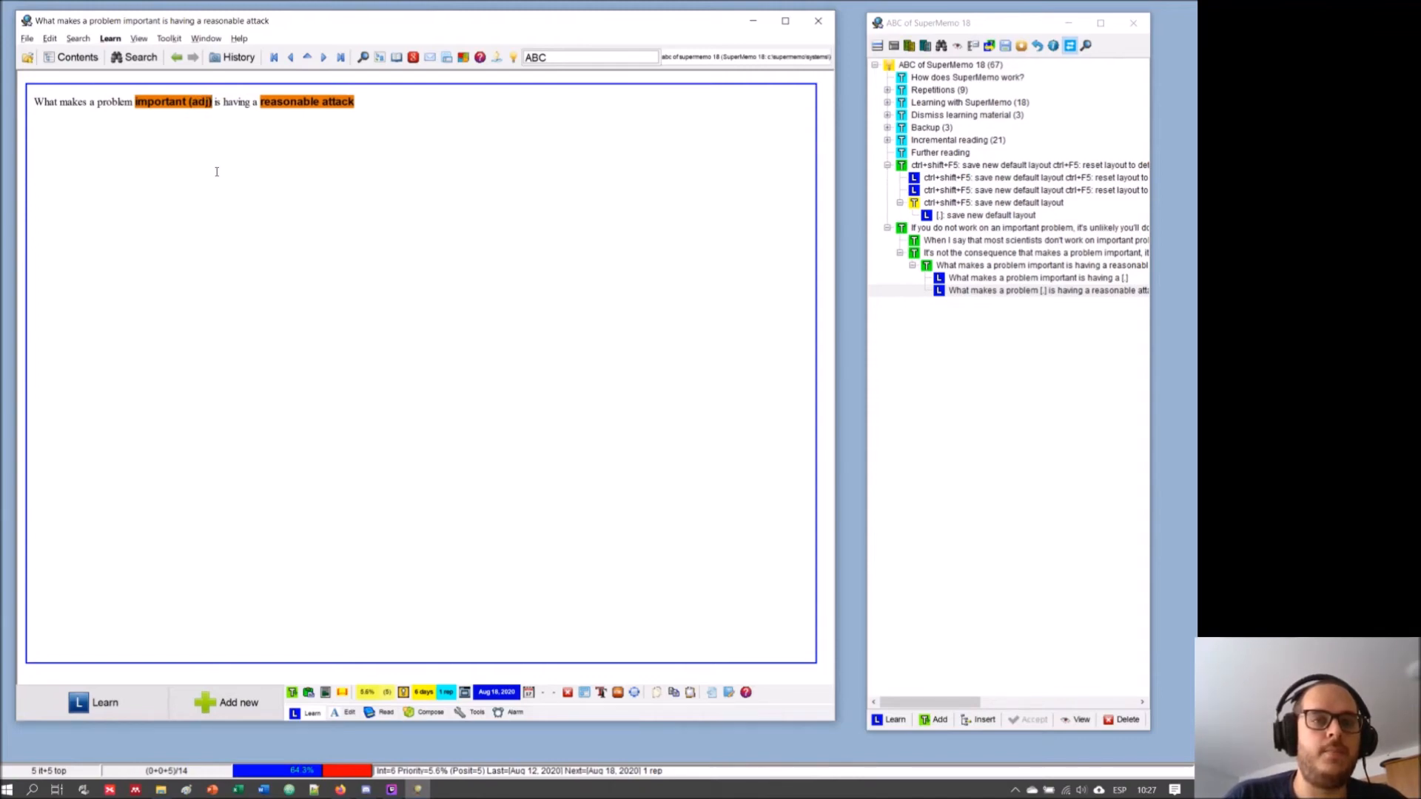
{"action": "key", "text": "BackSpace"}
{"action": "key", "text": "BackSpace"}
{"action": "key", "text": "BackSpace"}
{"action": "key", "text": "BackSpace"}
{"action": "key", "text": "BackSpace"}
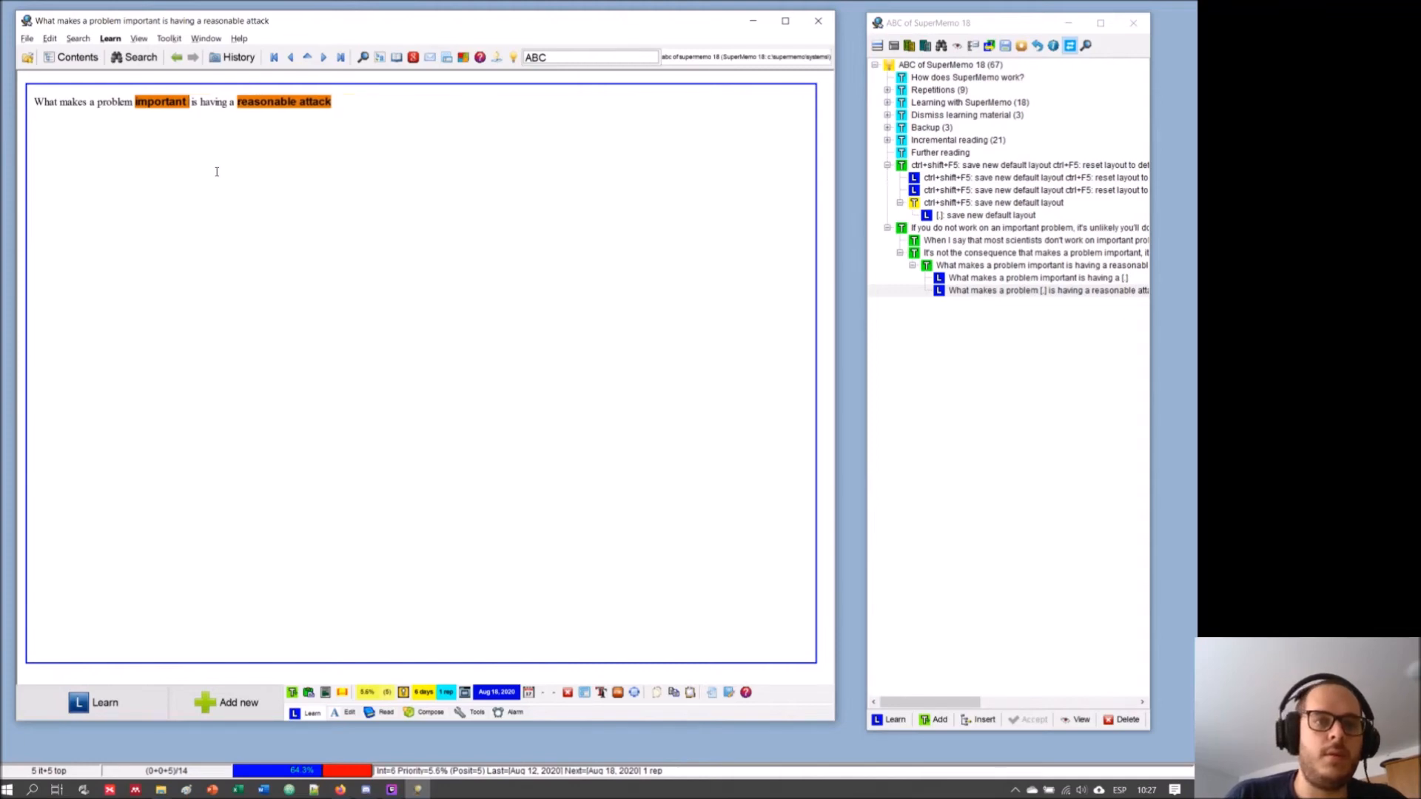
{"action": "key", "text": "BackSpace"}
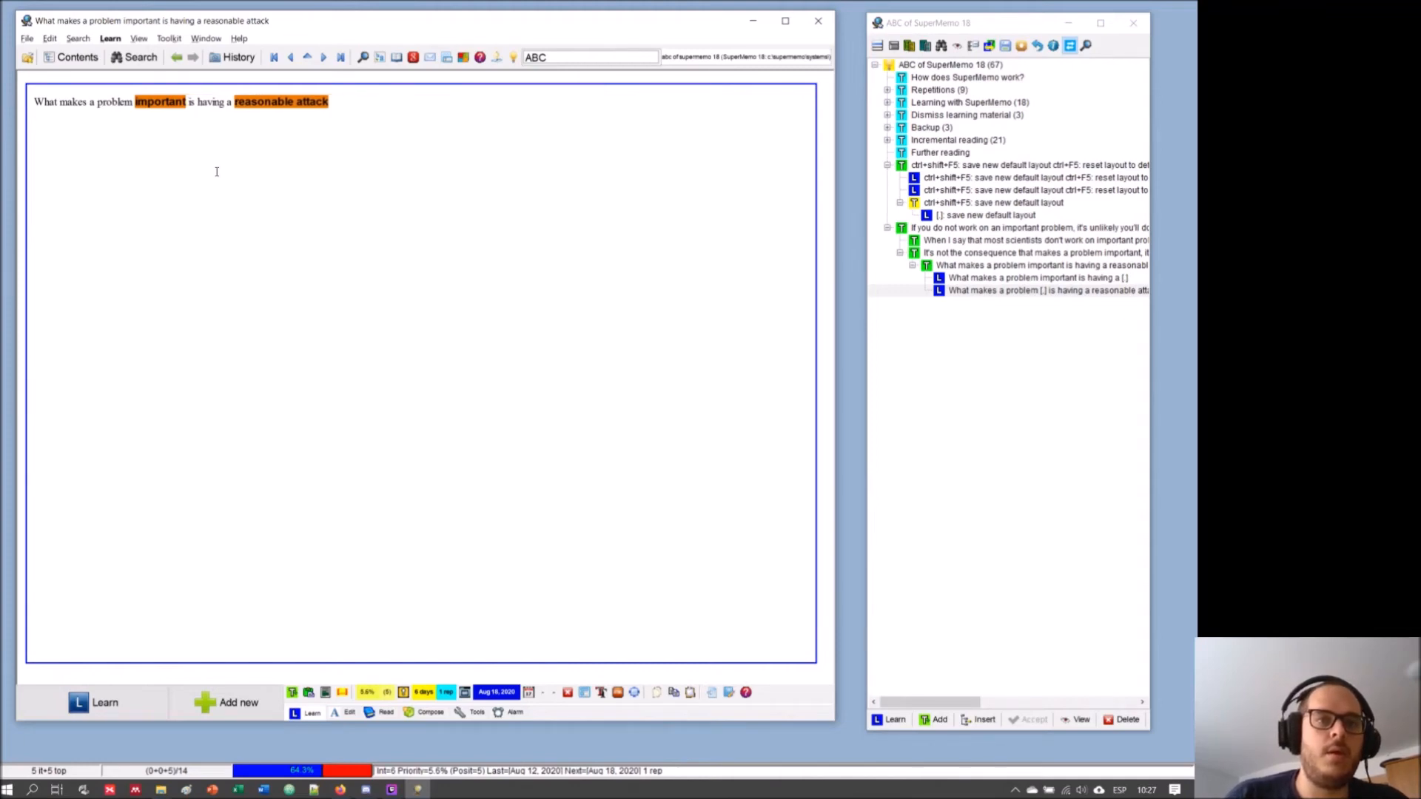
{"action": "triple_click", "coordinate": [340, 153]}
{"action": "left_click", "coordinate": [339, 152]}
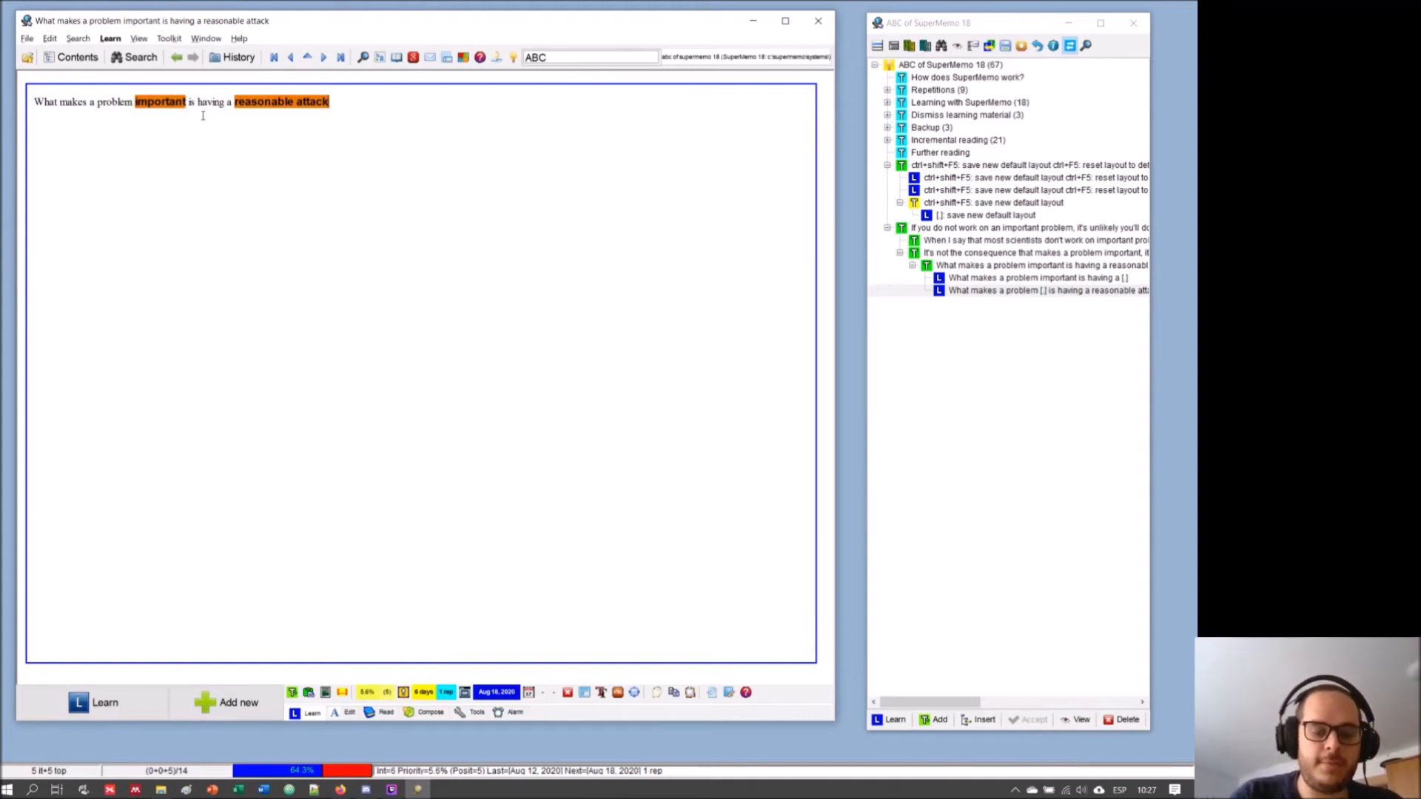
- Bring up the cloze item that hides "important"
{"action": "key", "text": "ctrl+l"}
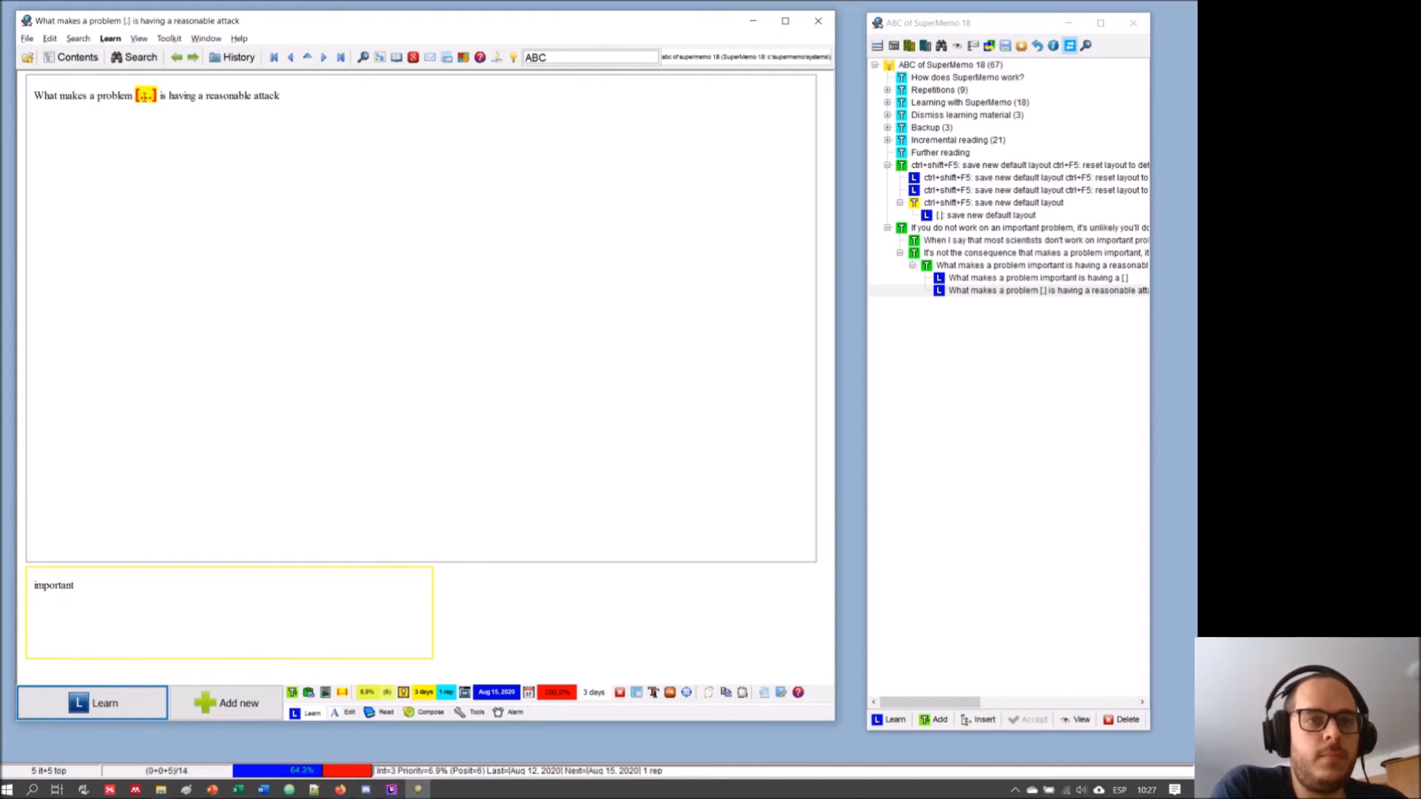
- Try to add the hint "adj" after the cloze gap in the question and delete it
{"action": "left_click", "coordinate": [152, 95]}
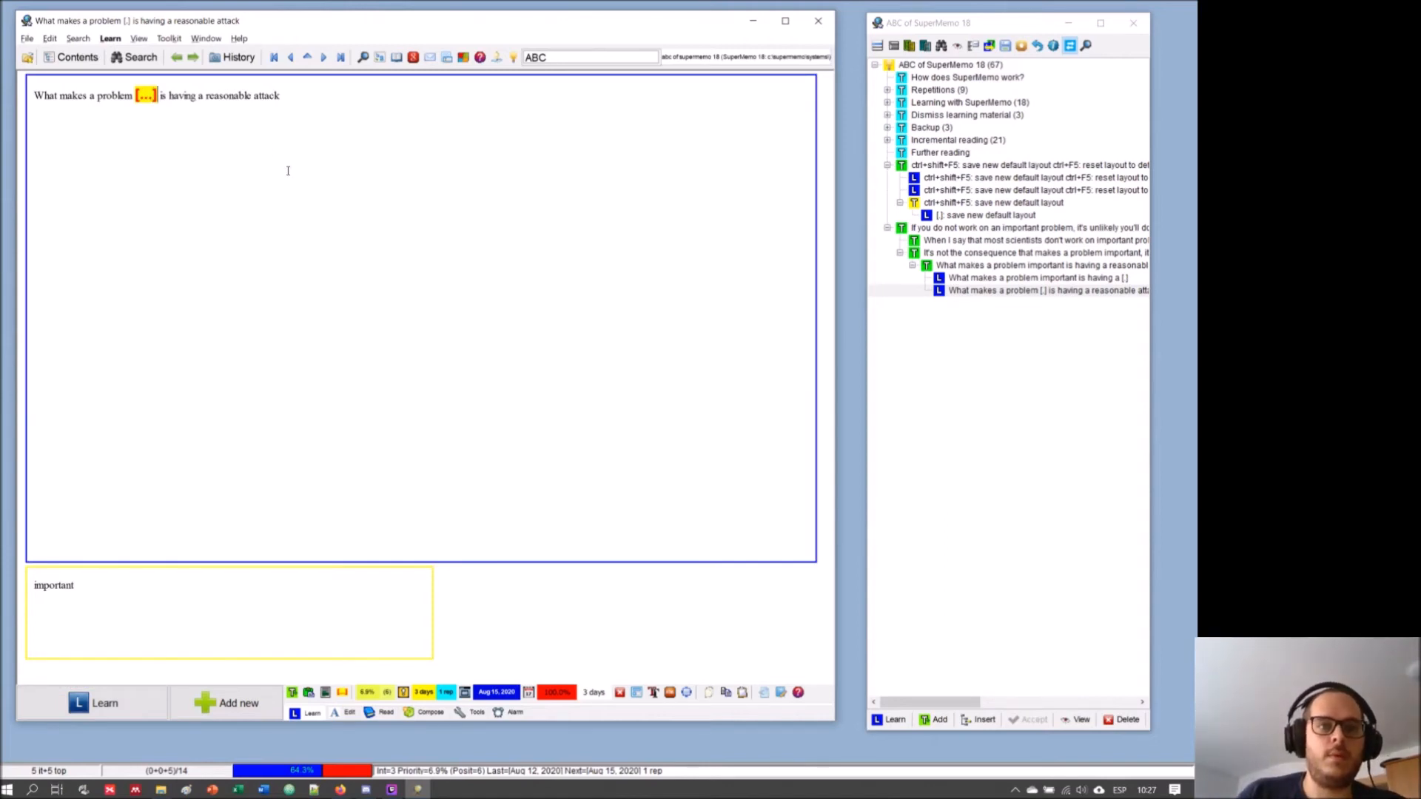
{"action": "type", "text": "adj"}
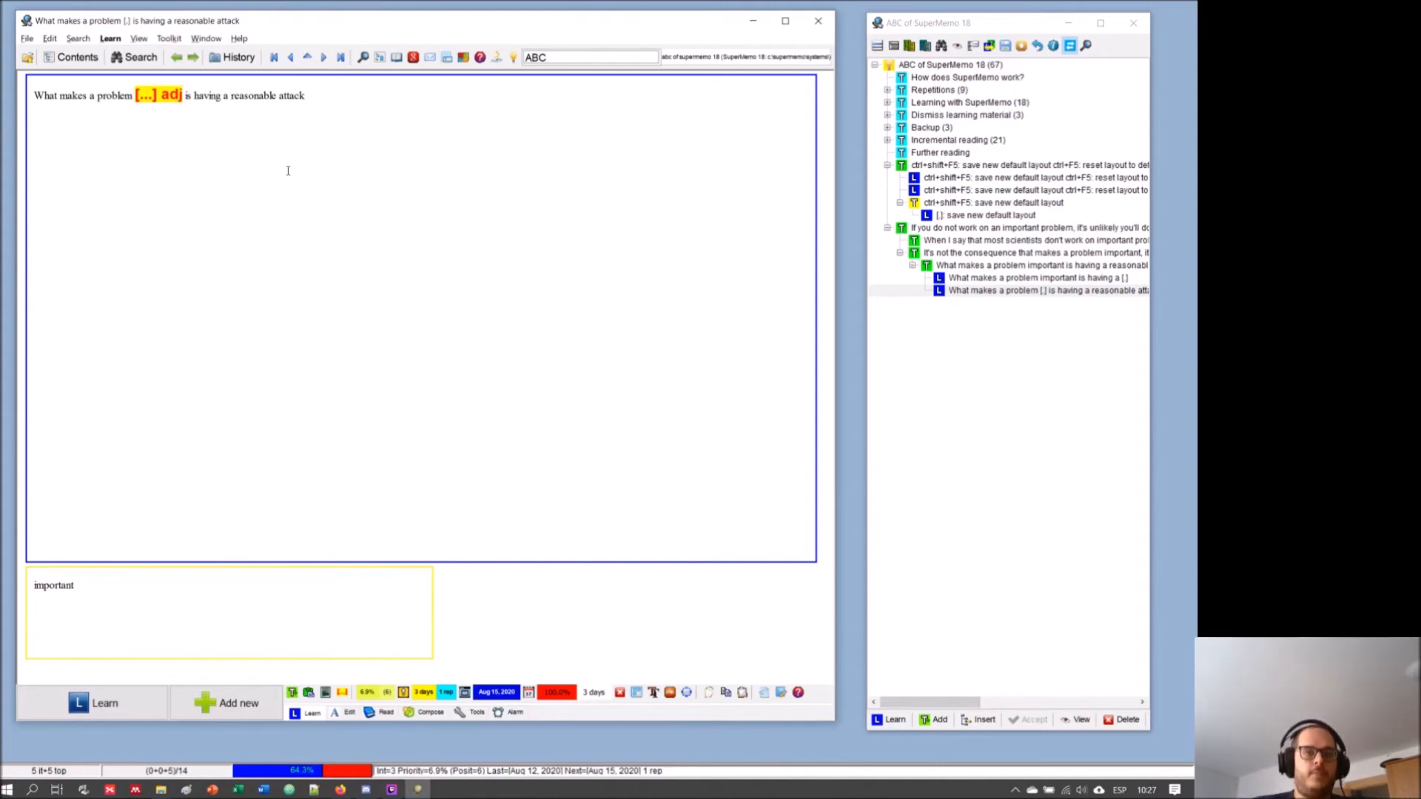
{"action": "key", "text": "BackSpace"}
{"action": "key", "text": "BackSpace"}
{"action": "key", "text": "BackSpace"}
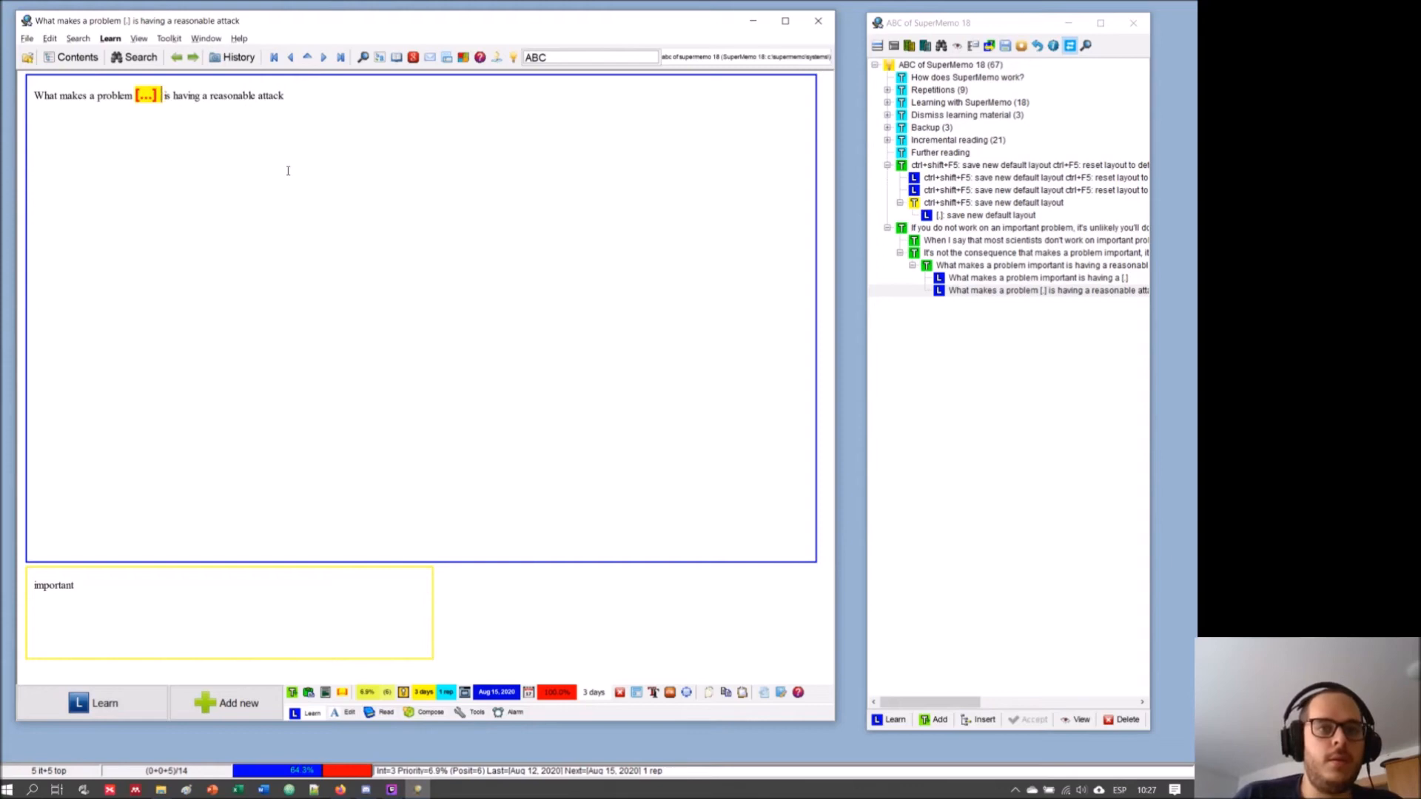
{"action": "key", "text": "BackSpace"}
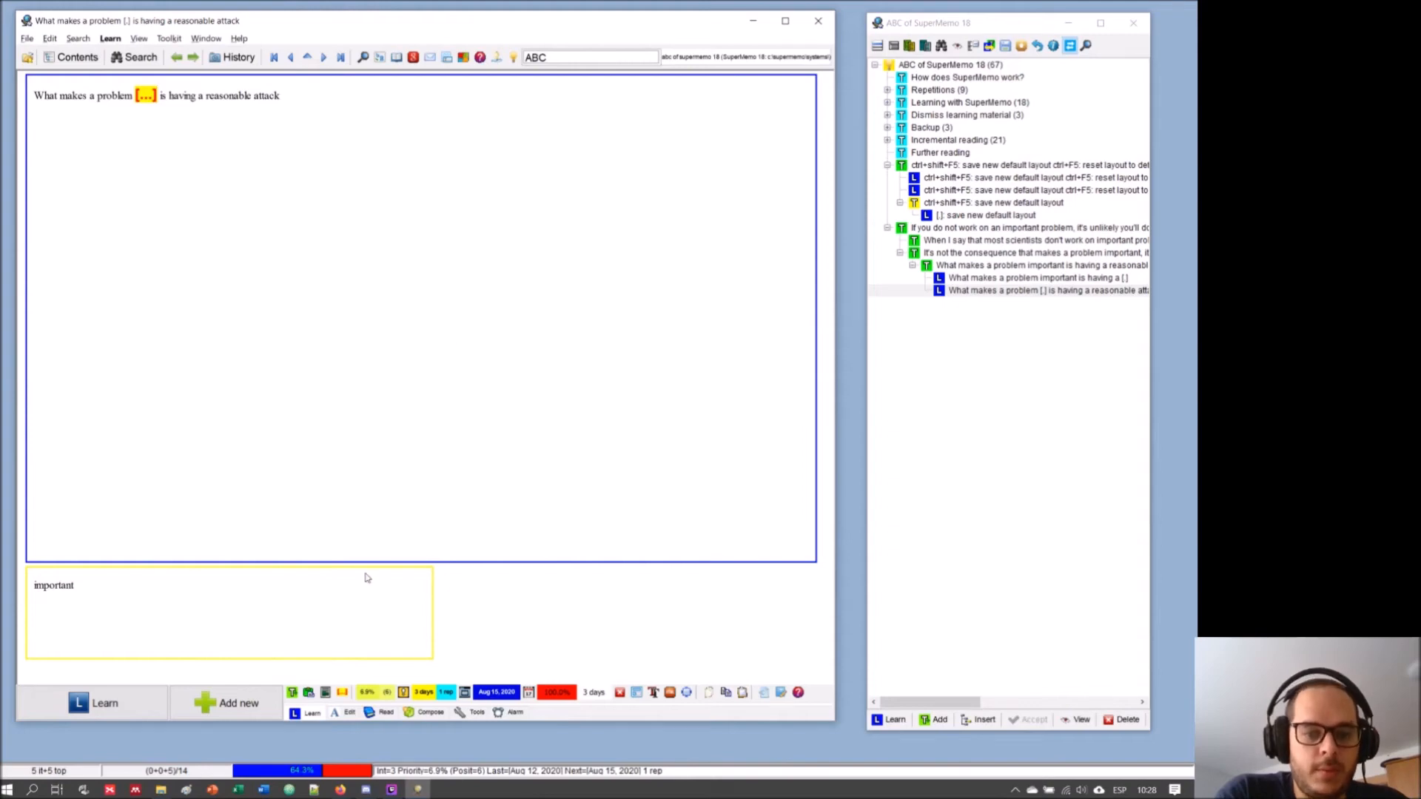
- Switch to Discord, examine the enlarged screenshot of the outstanding queue in the direct-message chat, and return to SuperMemo
{"action": "left_click", "coordinate": [367, 791]}
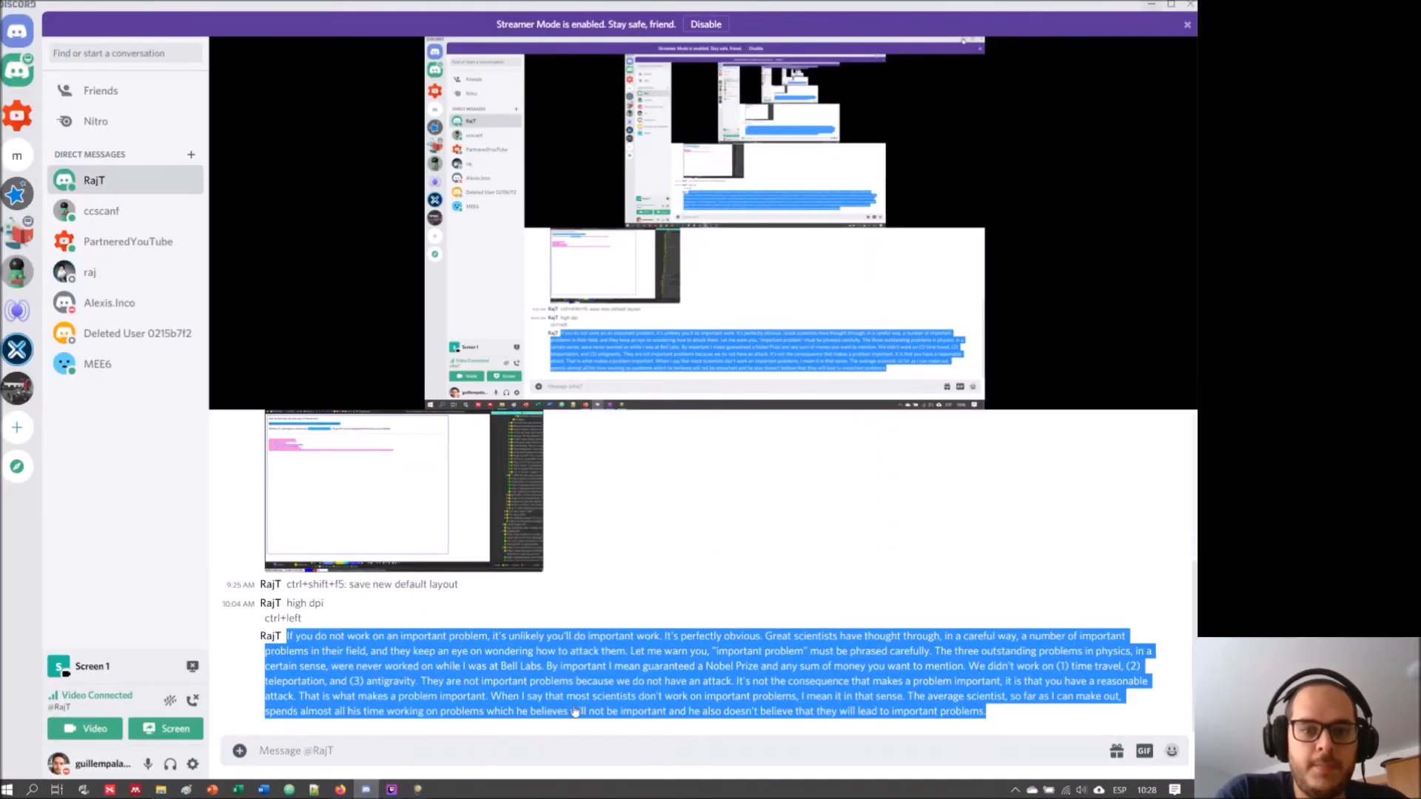
{"action": "left_click", "coordinate": [607, 749]}
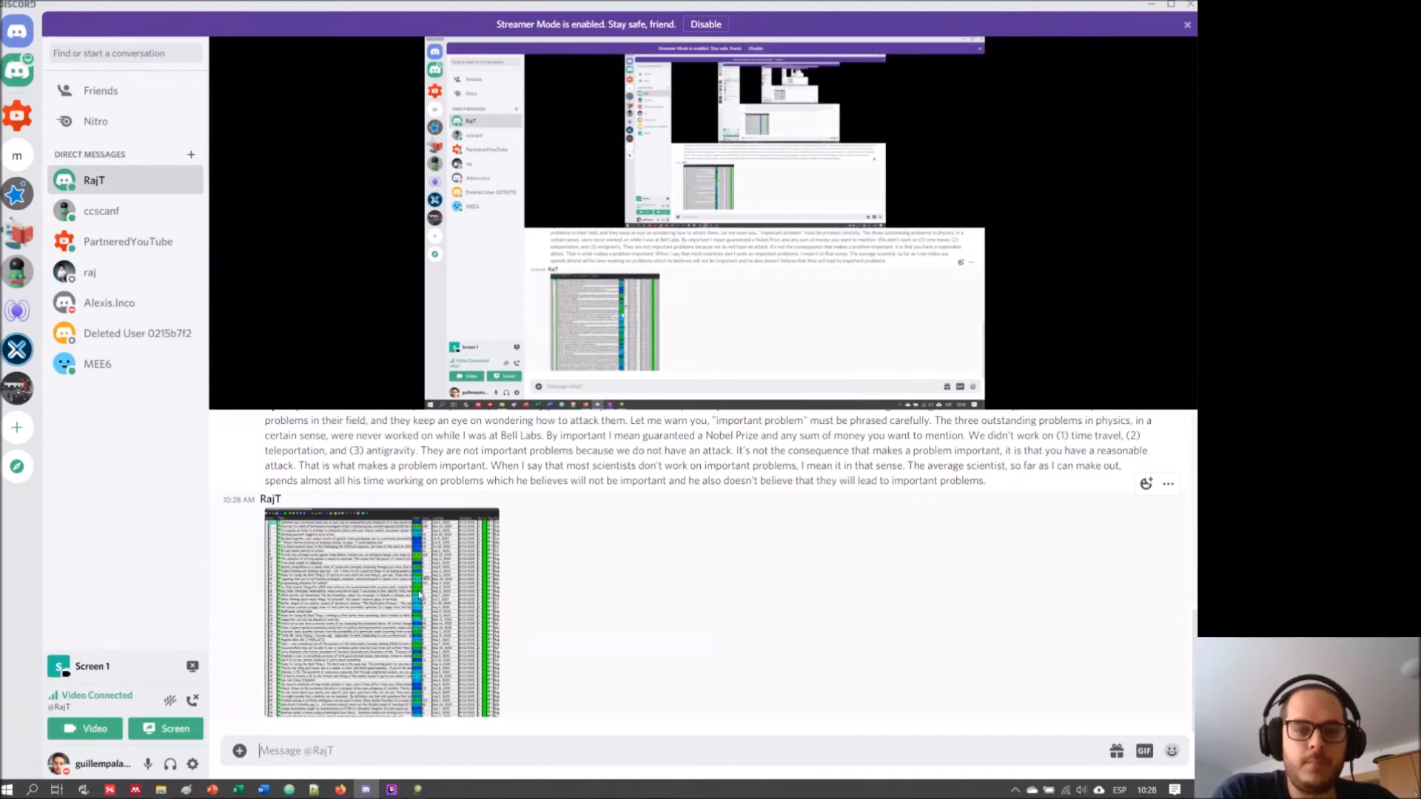
{"action": "left_click", "coordinate": [419, 597]}
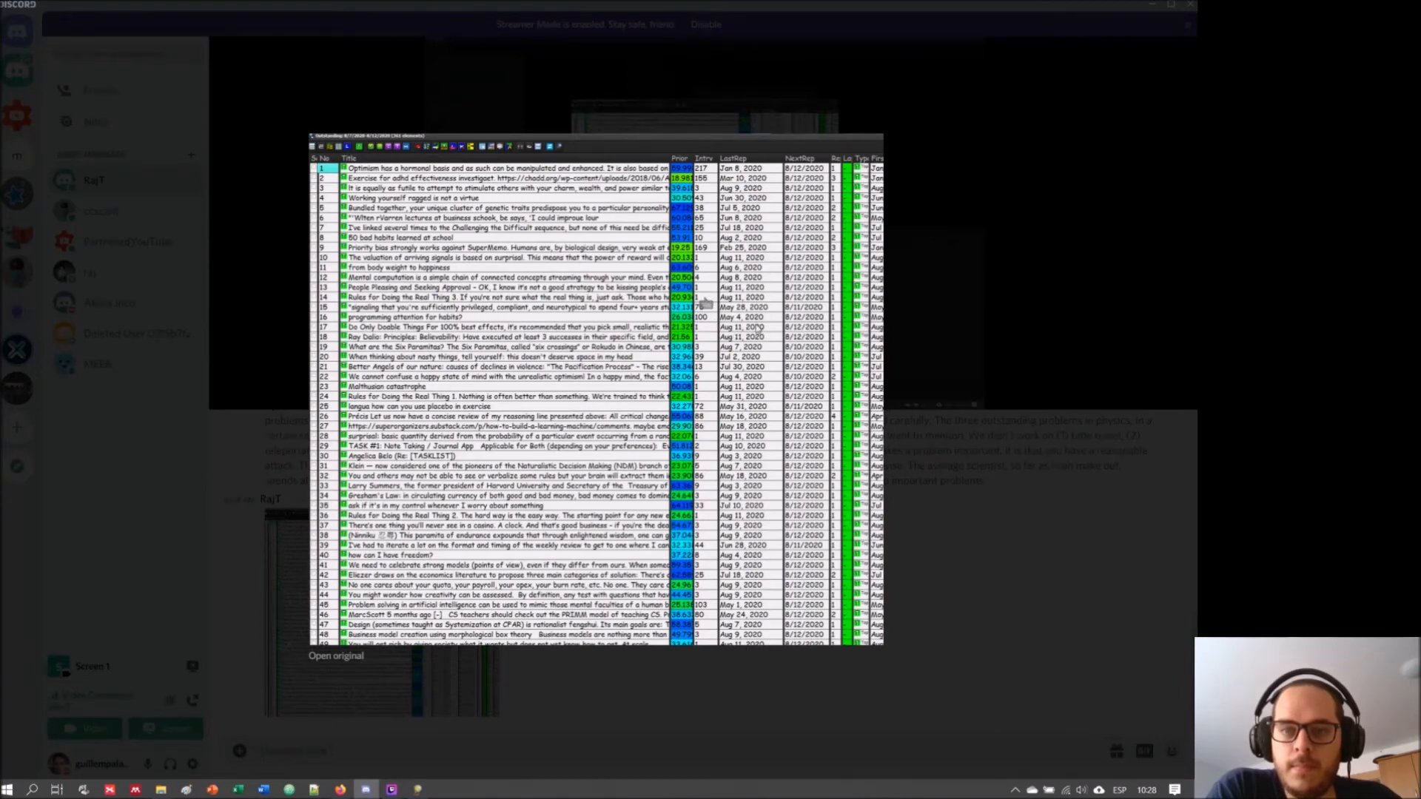
{"action": "left_click", "coordinate": [1054, 511]}
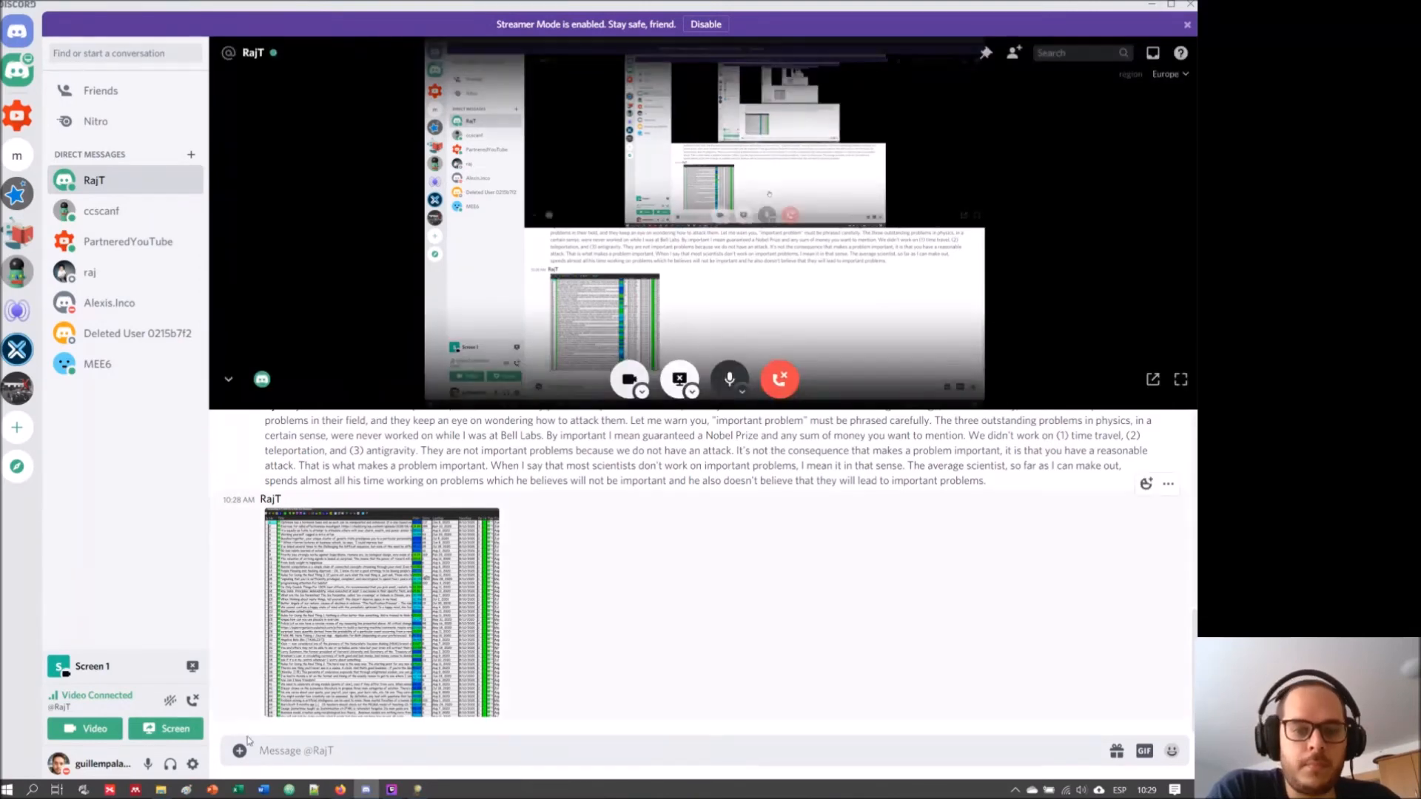
{"action": "left_click", "coordinate": [417, 790]}
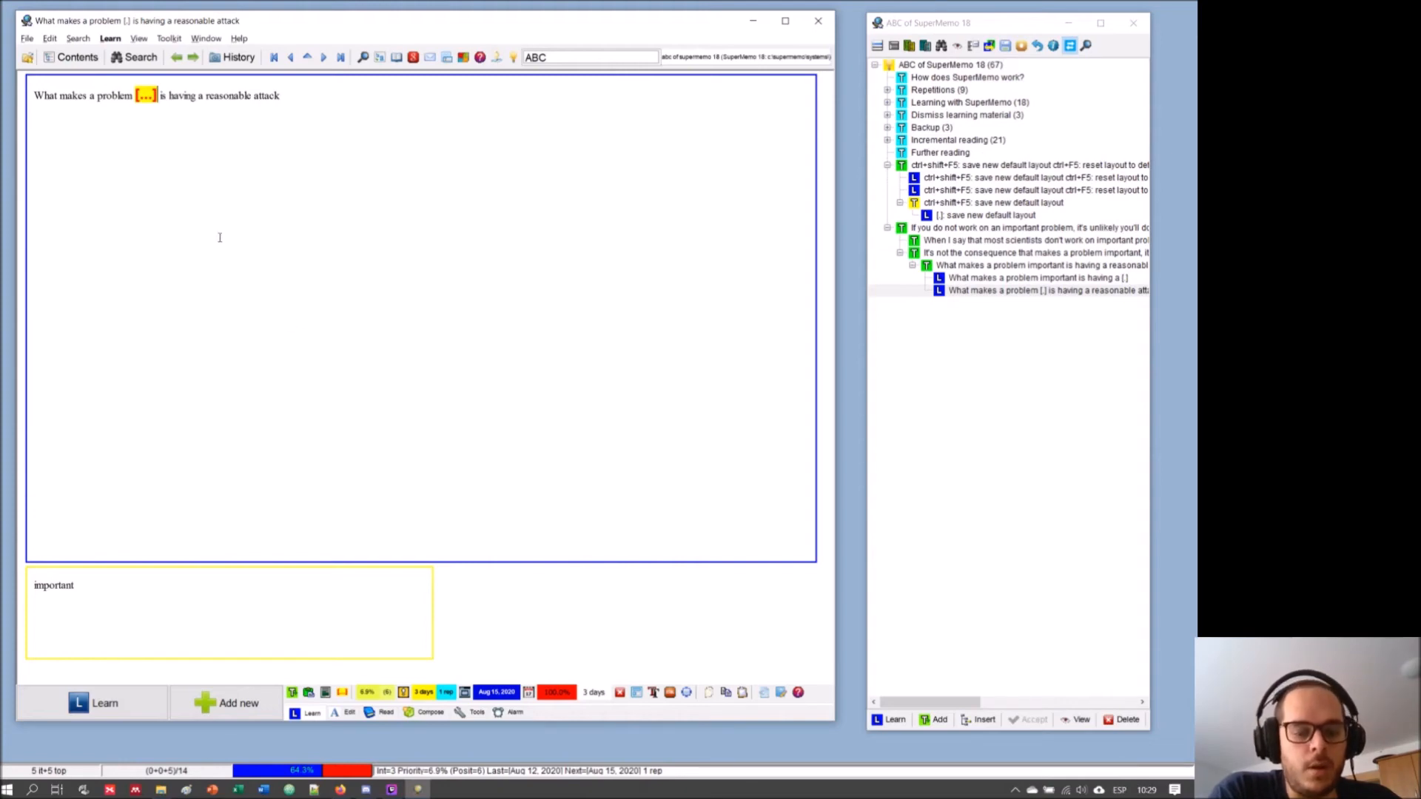
- Set the priority of the cloze item hiding "important" to 33 percent
{"action": "key", "text": "alt+p"}
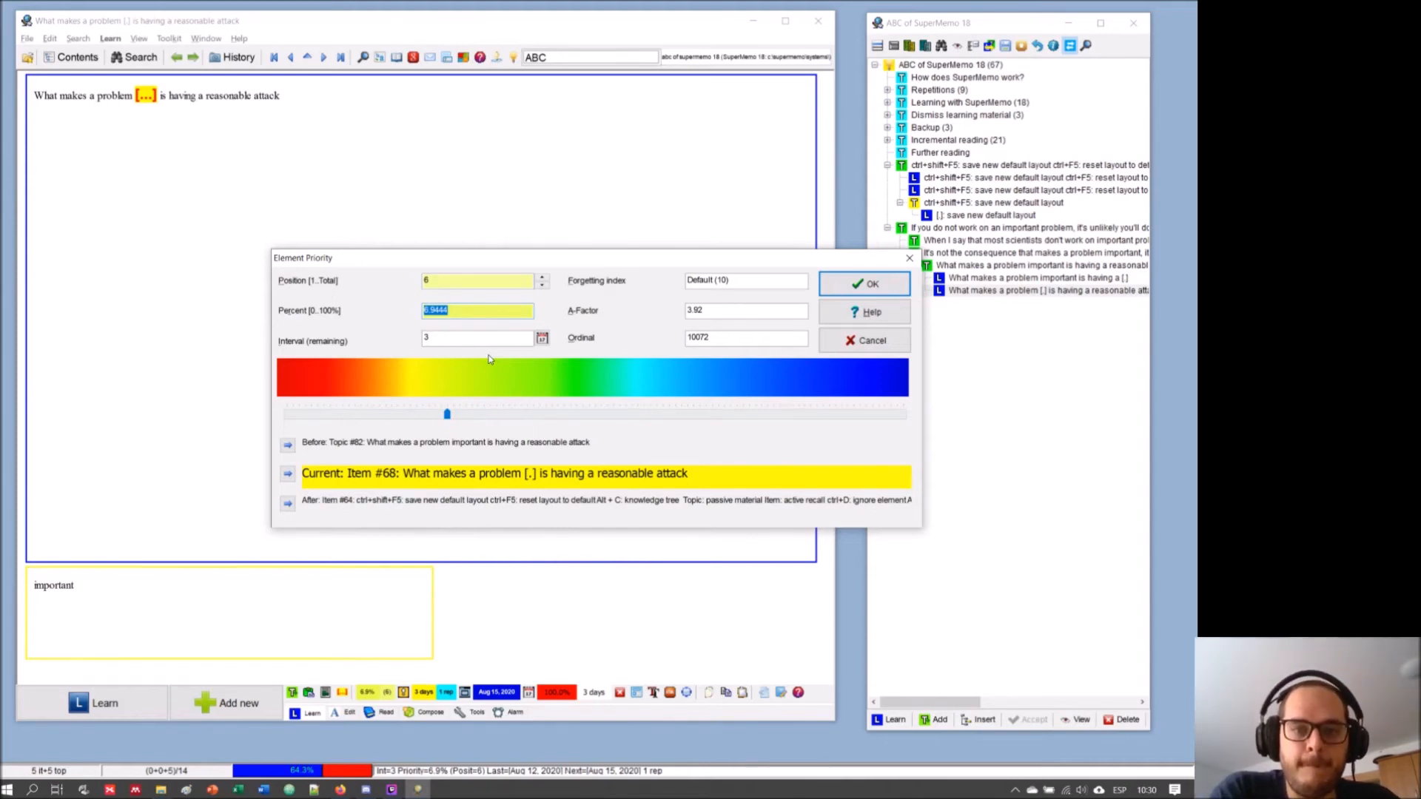
{"action": "type", "text": "33"}
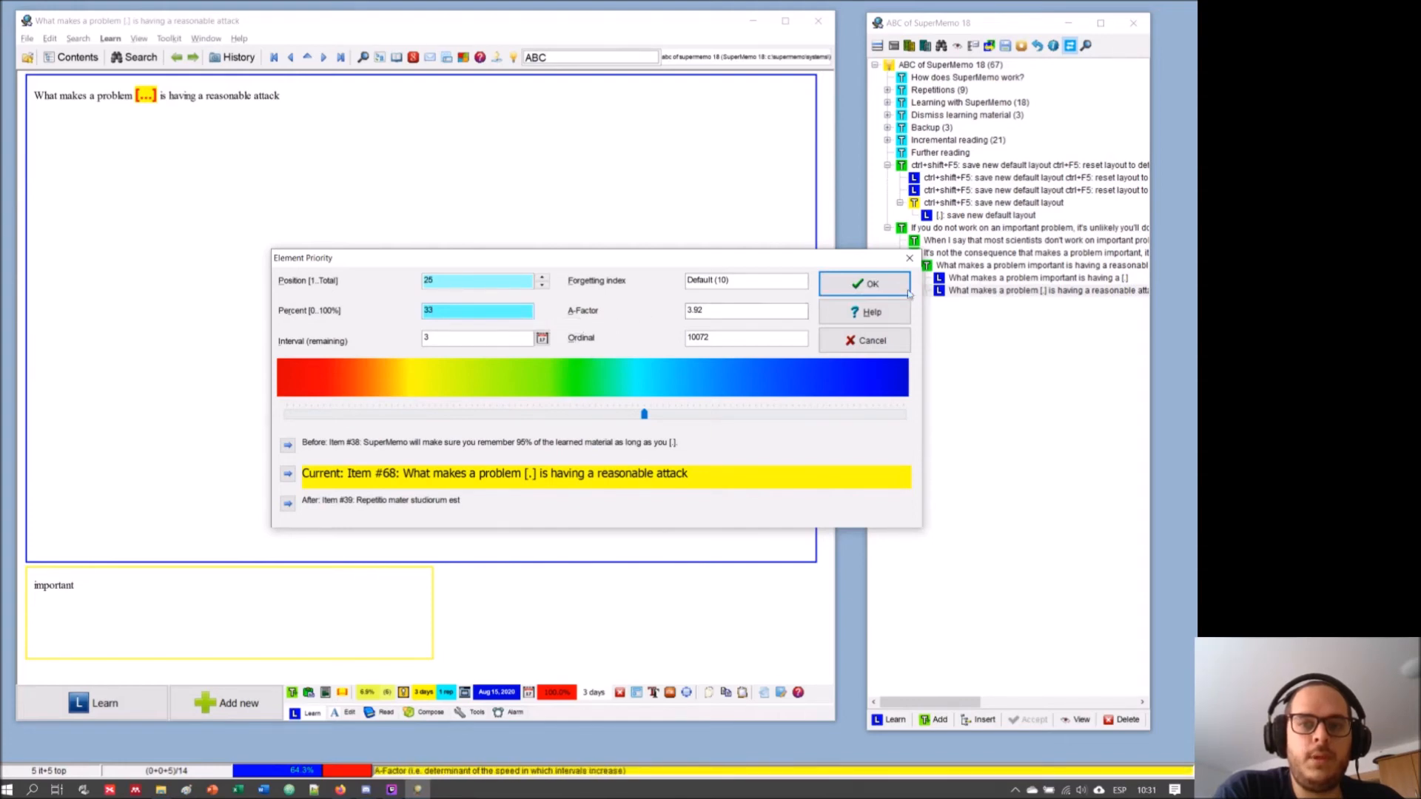
{"action": "left_click", "coordinate": [887, 287]}
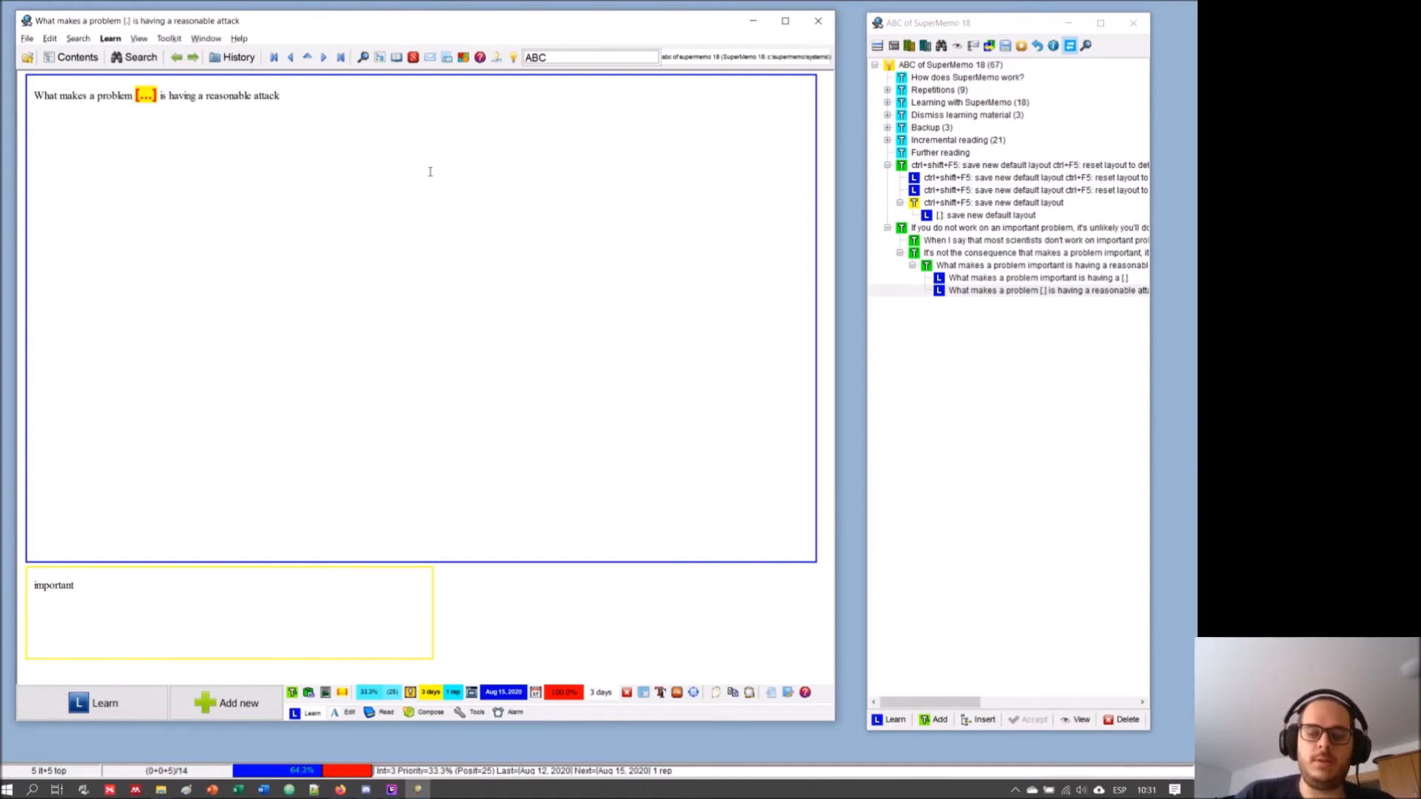
- Move up through the parent extracts to the original passage beginning "If you do not work on an important problem"
{"action": "key", "text": "Return"}
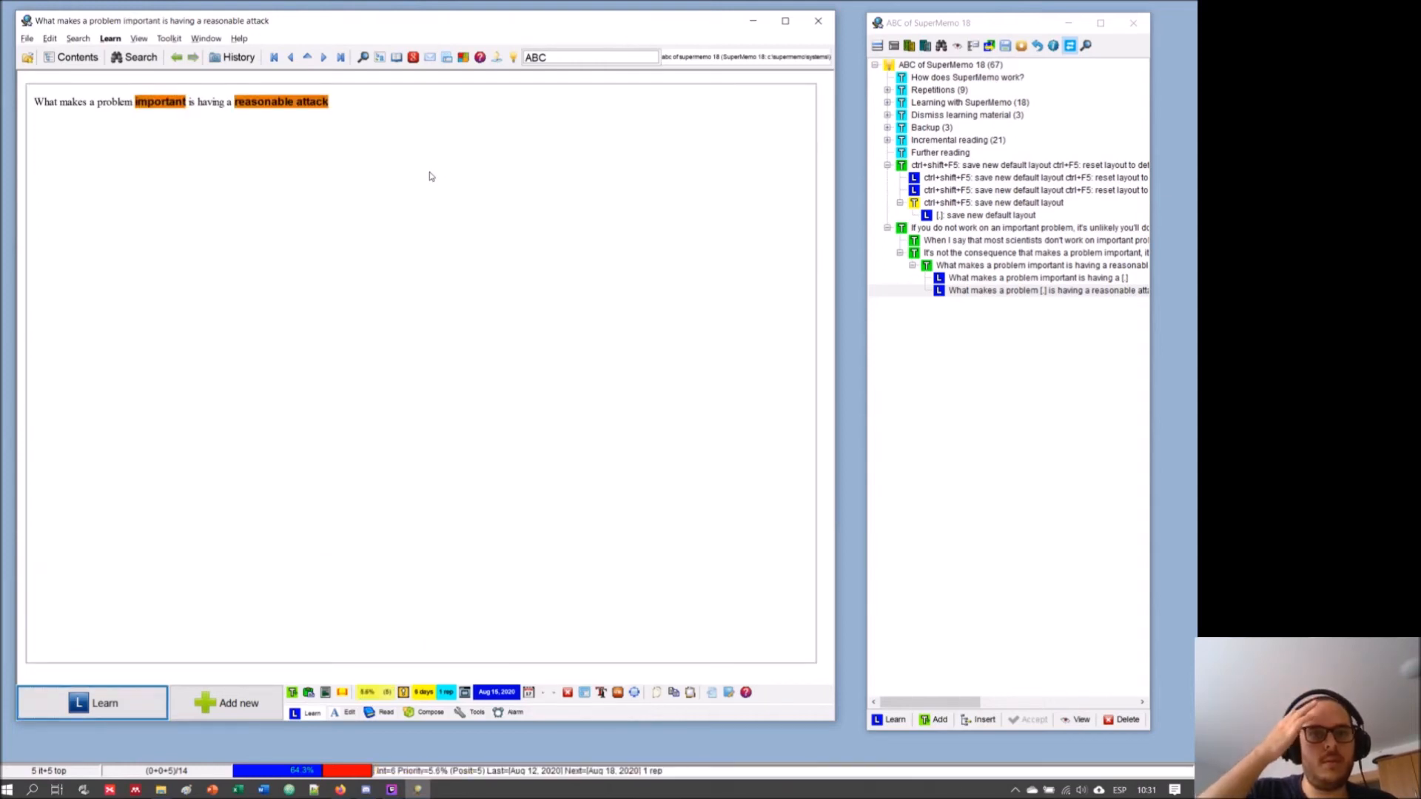
{"action": "key", "text": "Return"}
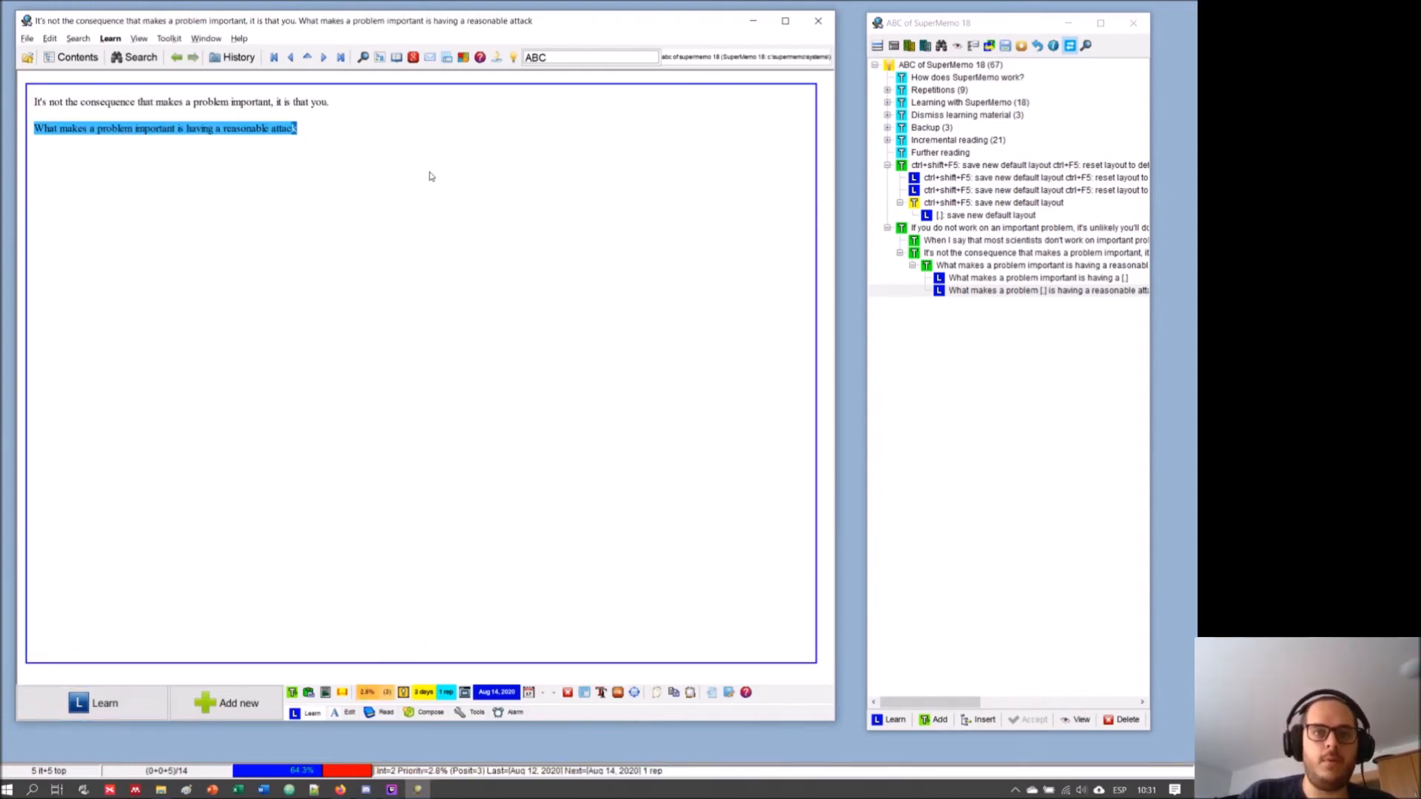
{"action": "key", "text": "Return"}
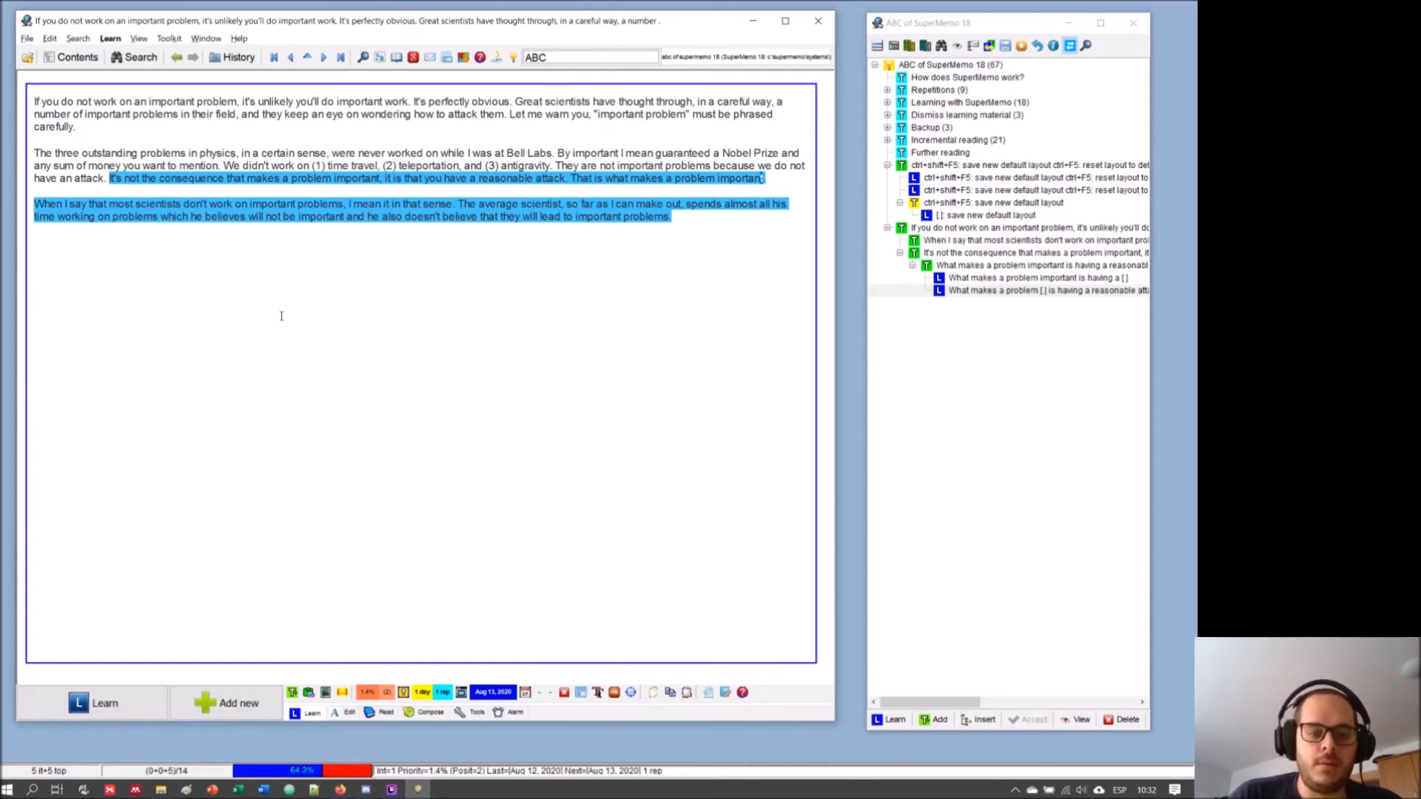
- Set the original passage's priority to 33 percent, trying 99 percent along the way
{"action": "key", "text": "ctrl+p"}
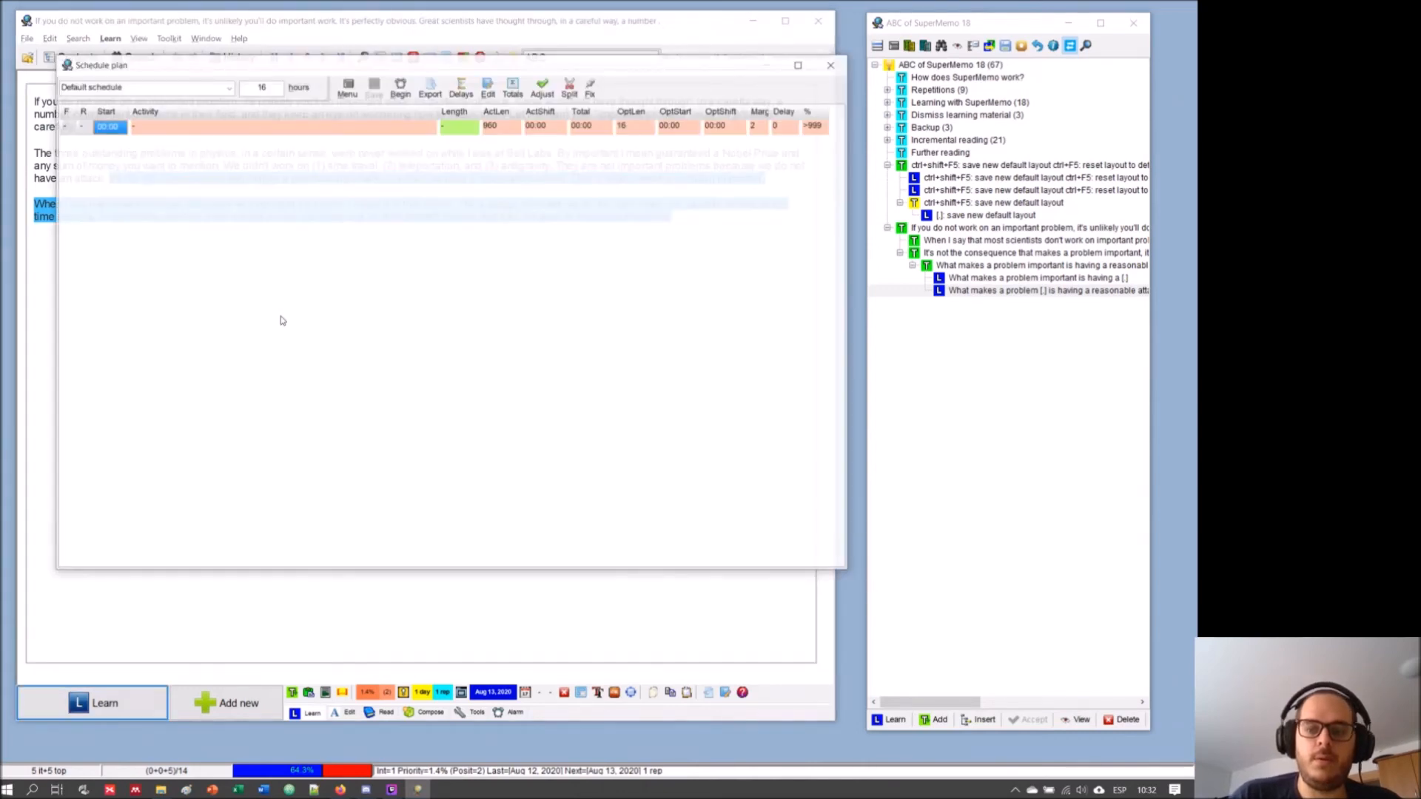
{"action": "left_click", "coordinate": [834, 66]}
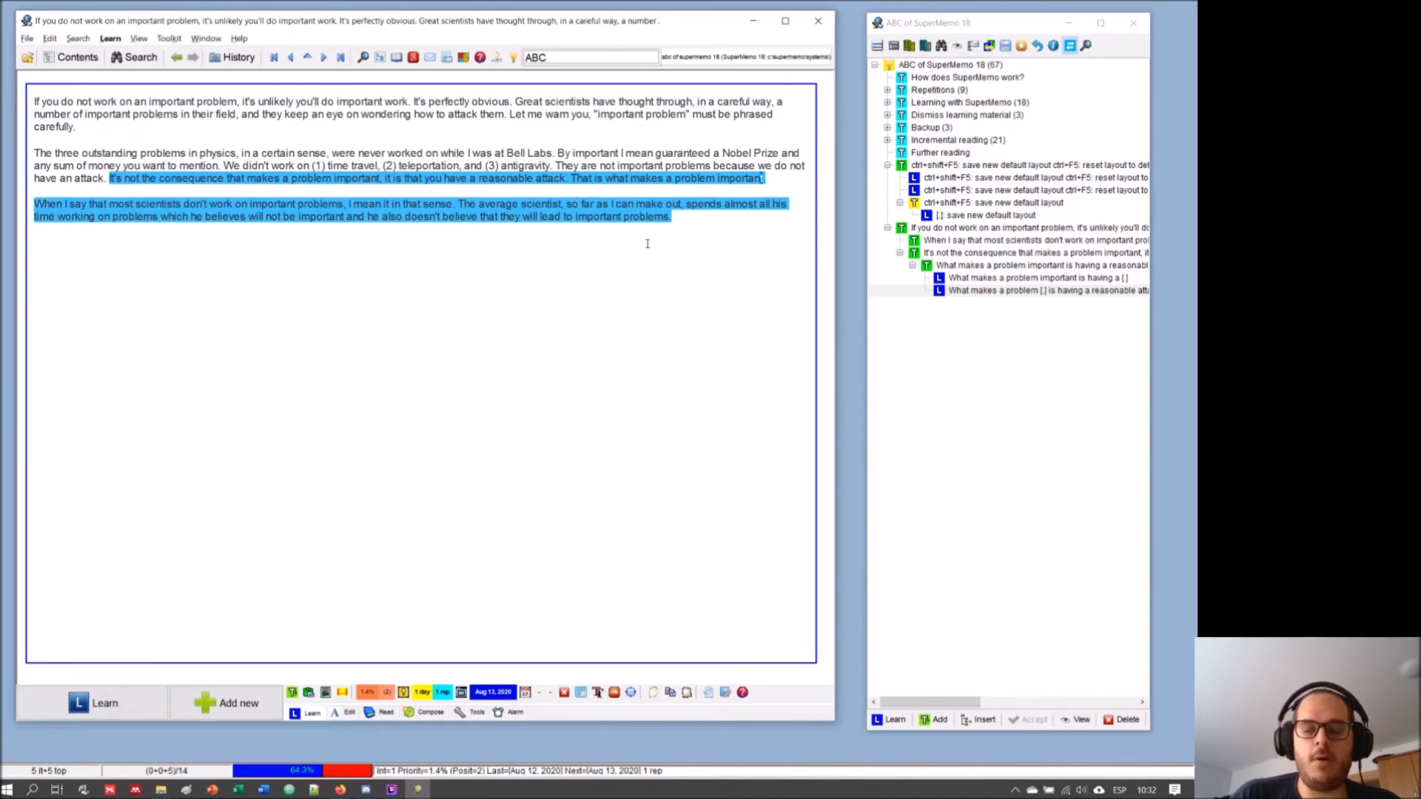
{"action": "key", "text": "alt+p"}
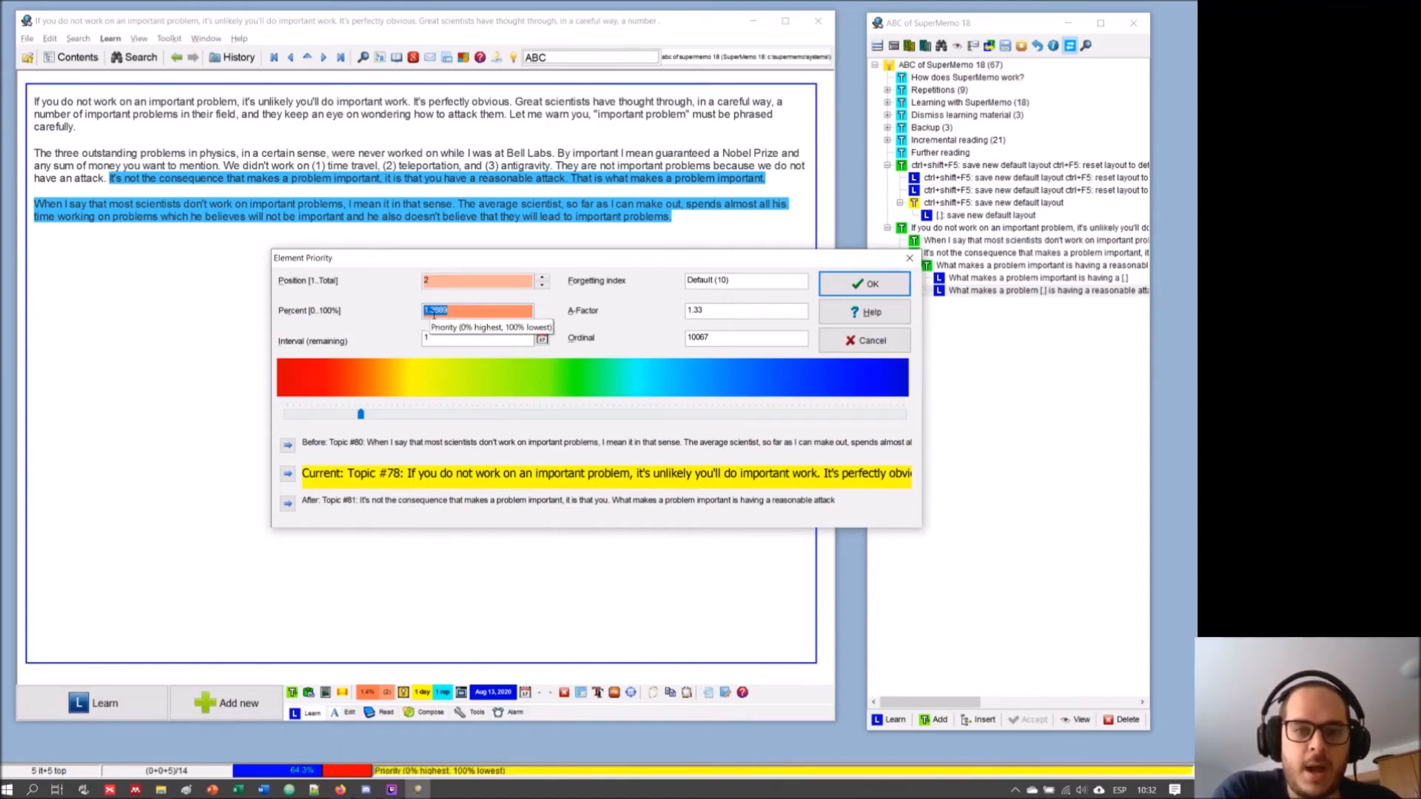
{"action": "left_click", "coordinate": [467, 314]}
{"action": "left_click_drag", "start_coordinate": [467, 314], "coordinate": [422, 311]}
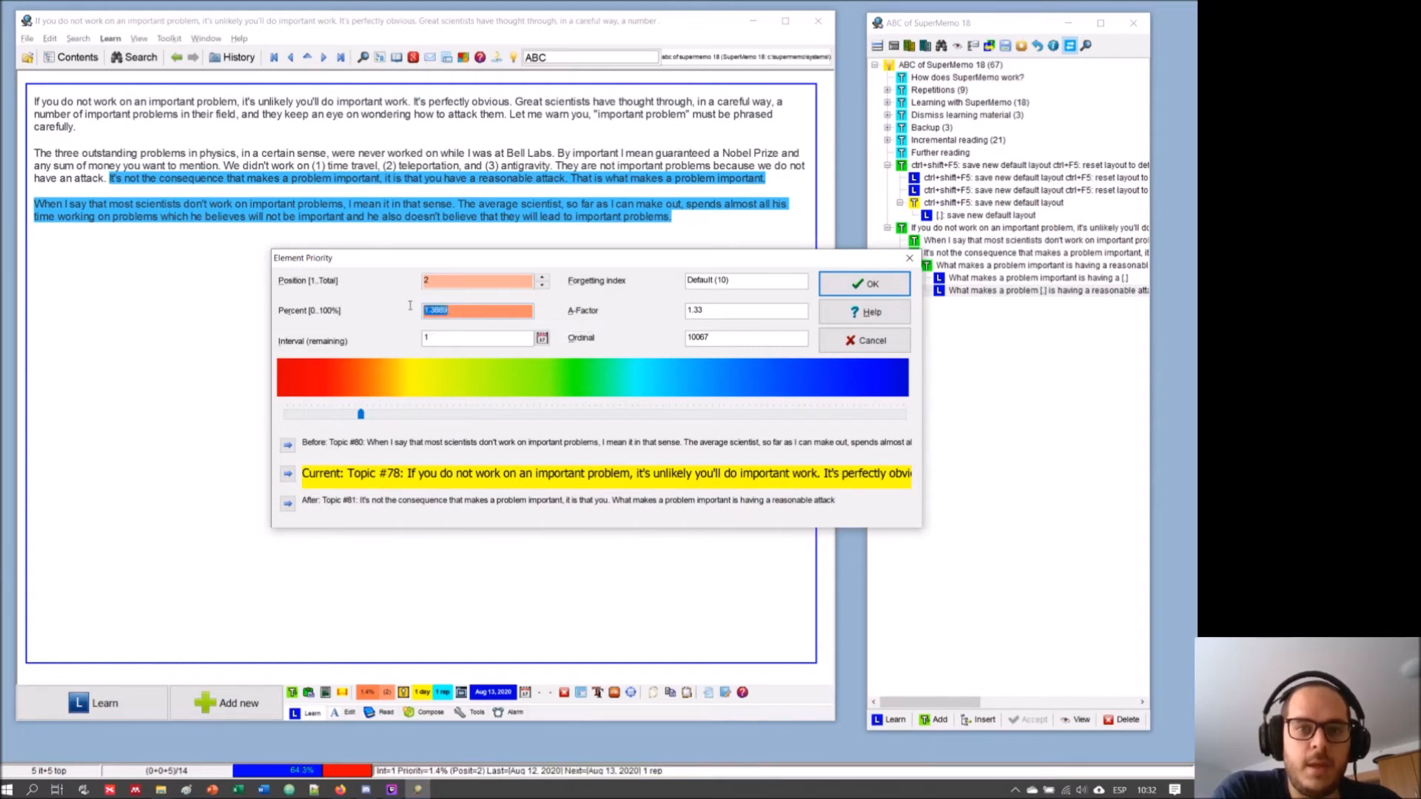
{"action": "type", "text": "33"}
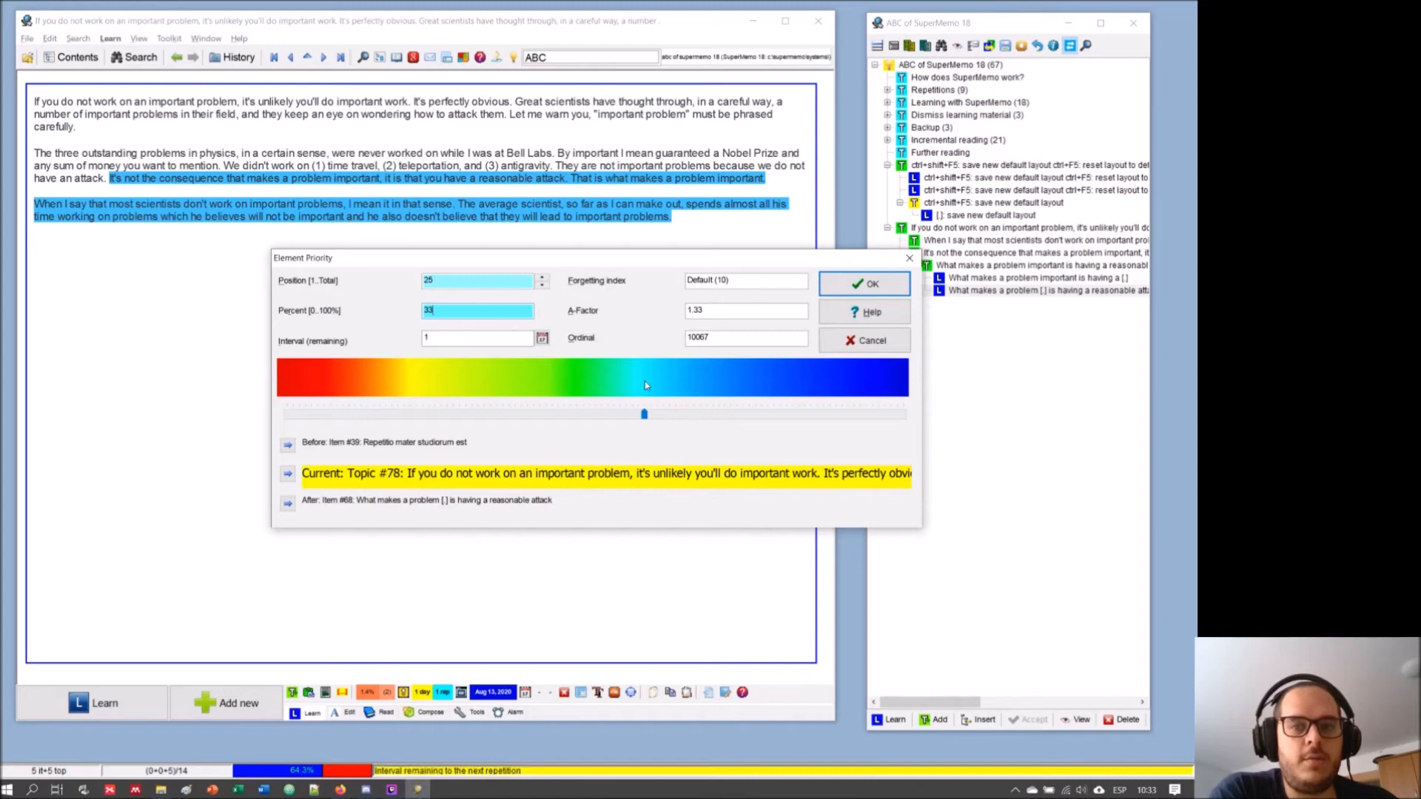
{"action": "double_click", "coordinate": [442, 312]}
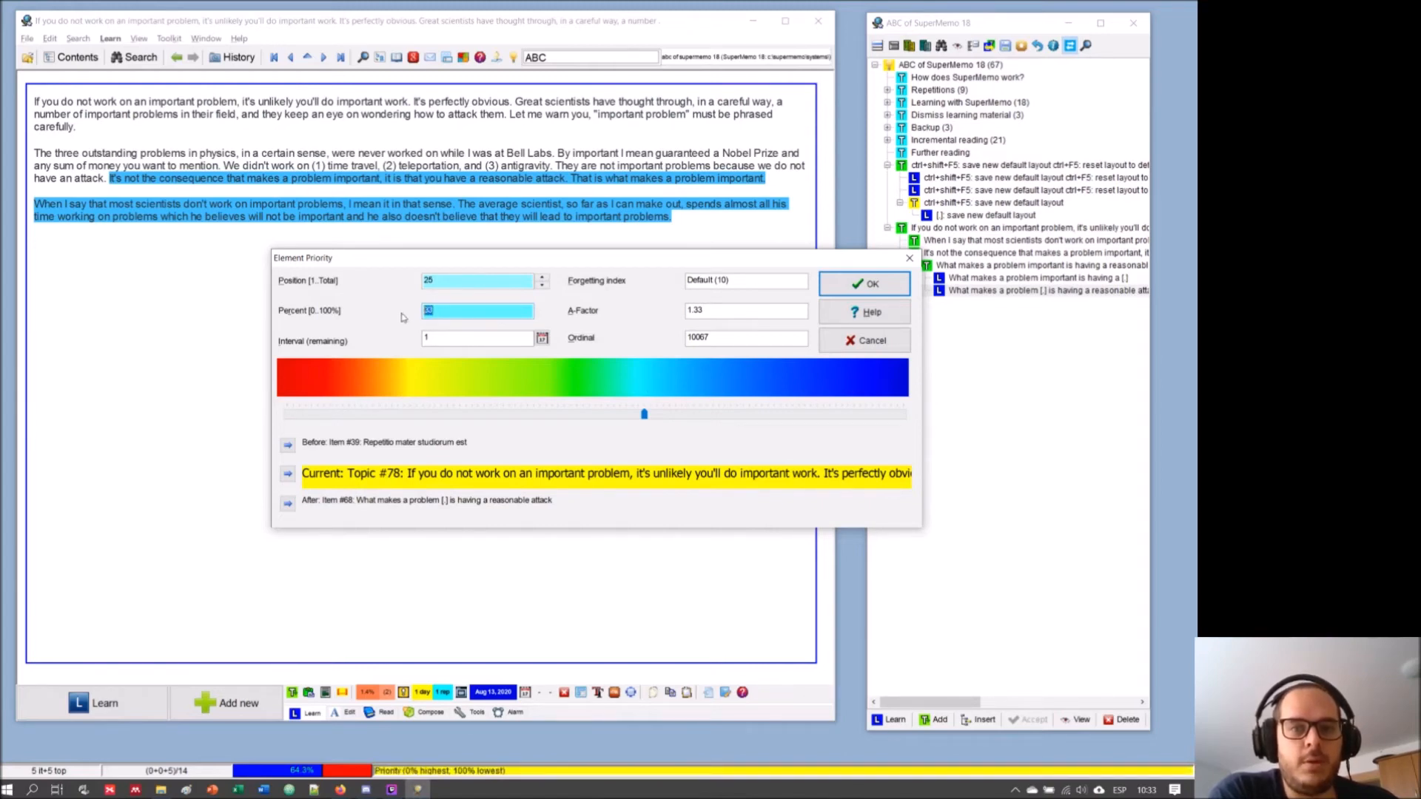
{"action": "type", "text": "99"}
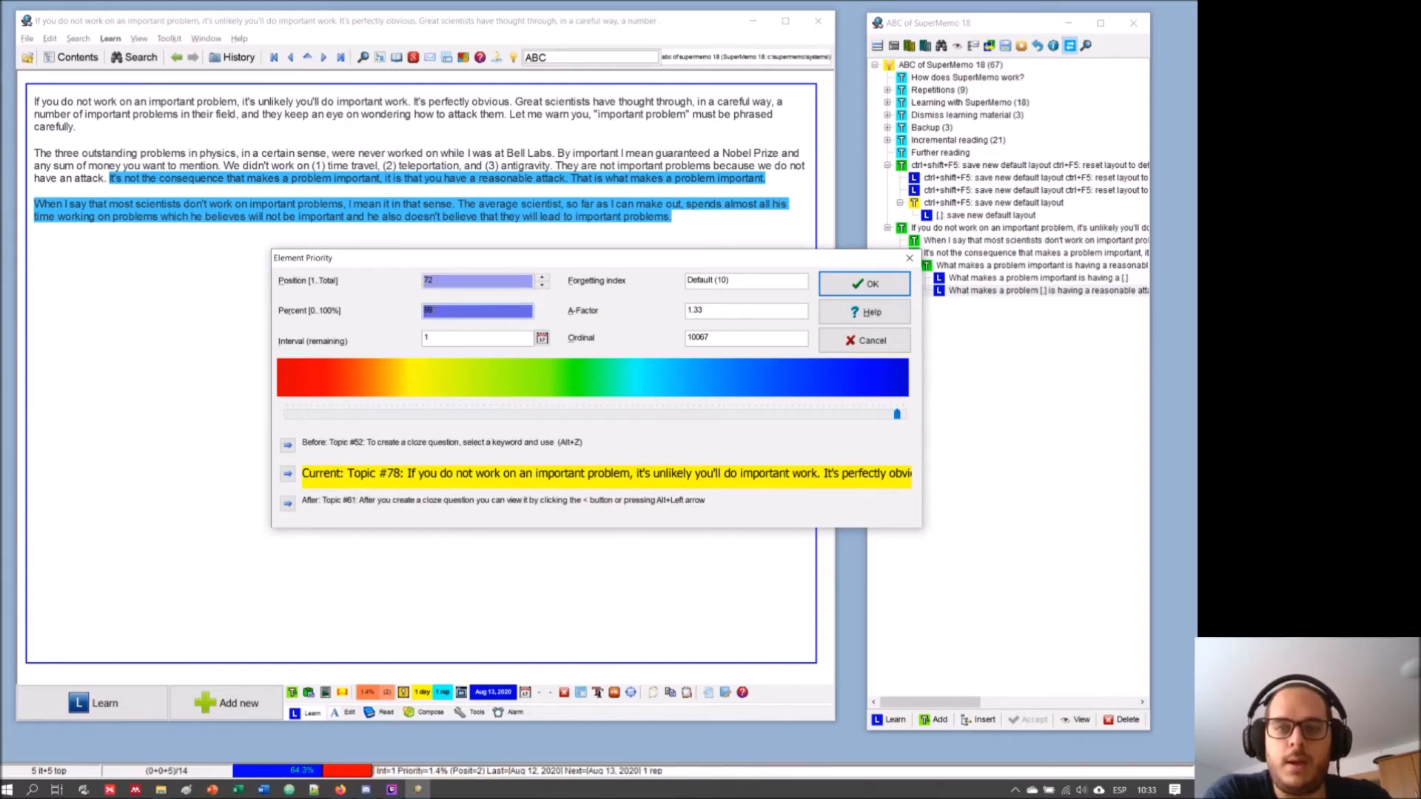
{"action": "key", "text": "BackSpace"}
{"action": "type", "text": "33"}
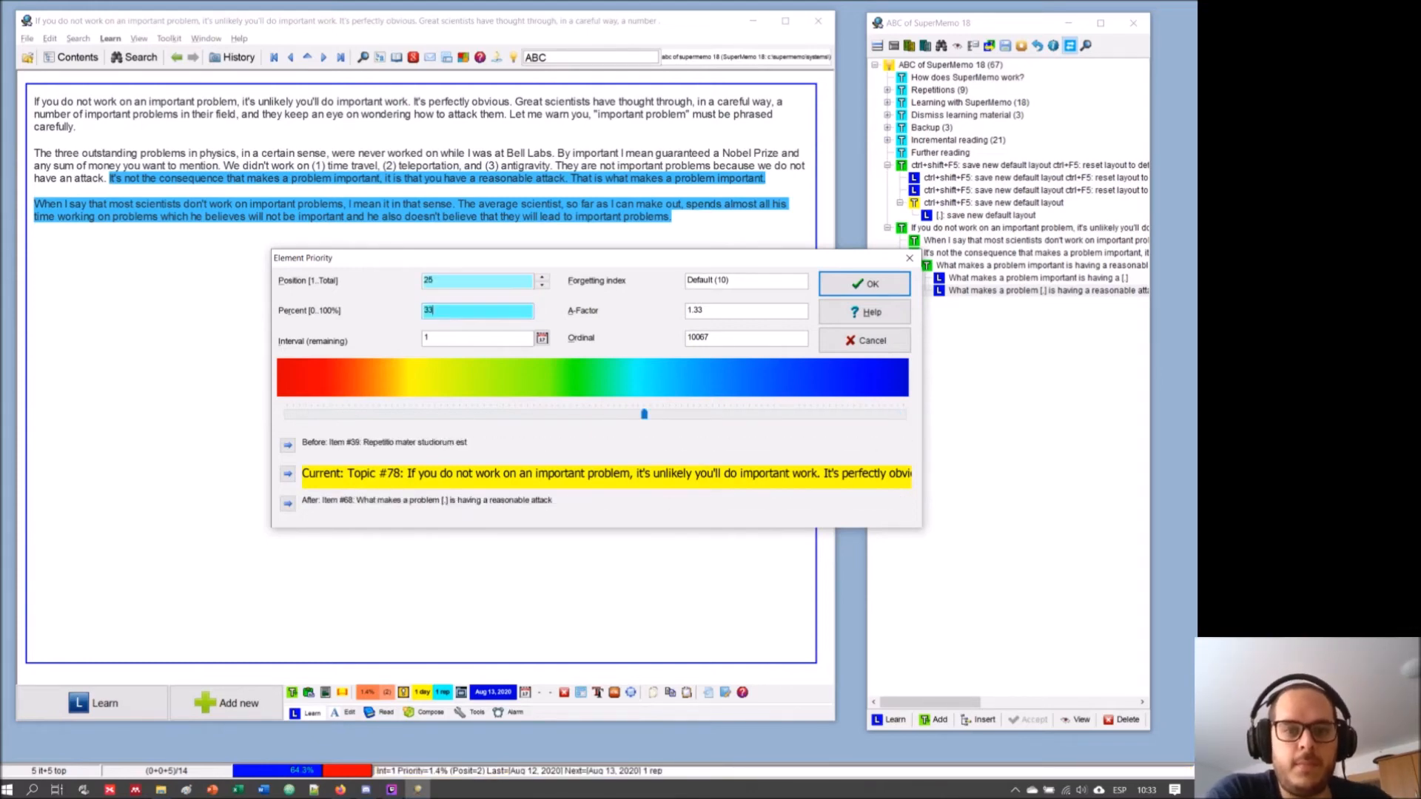
{"action": "left_click", "coordinate": [864, 285]}
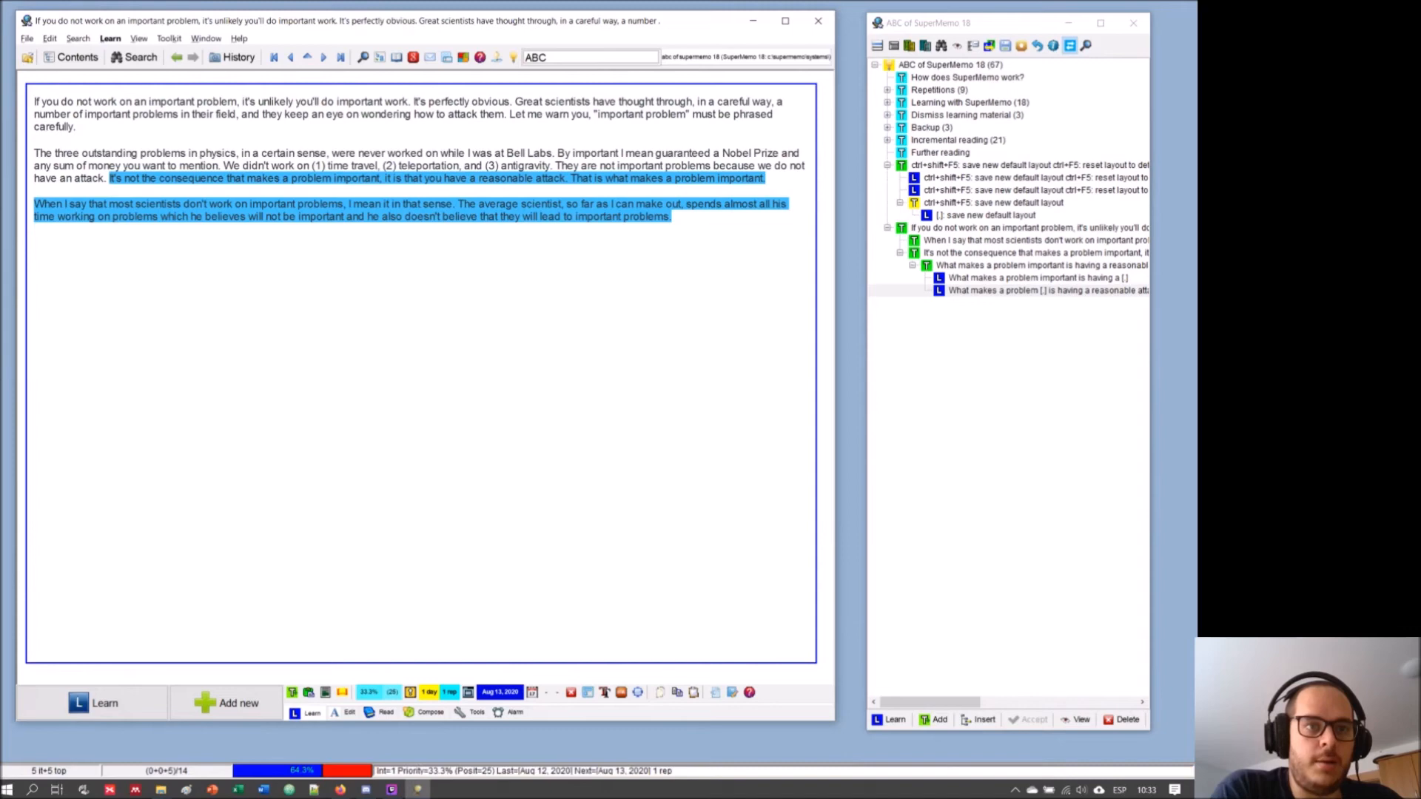
- Start the learning session and open the repetition sorting criteria
{"action": "left_click", "coordinate": [111, 39]}
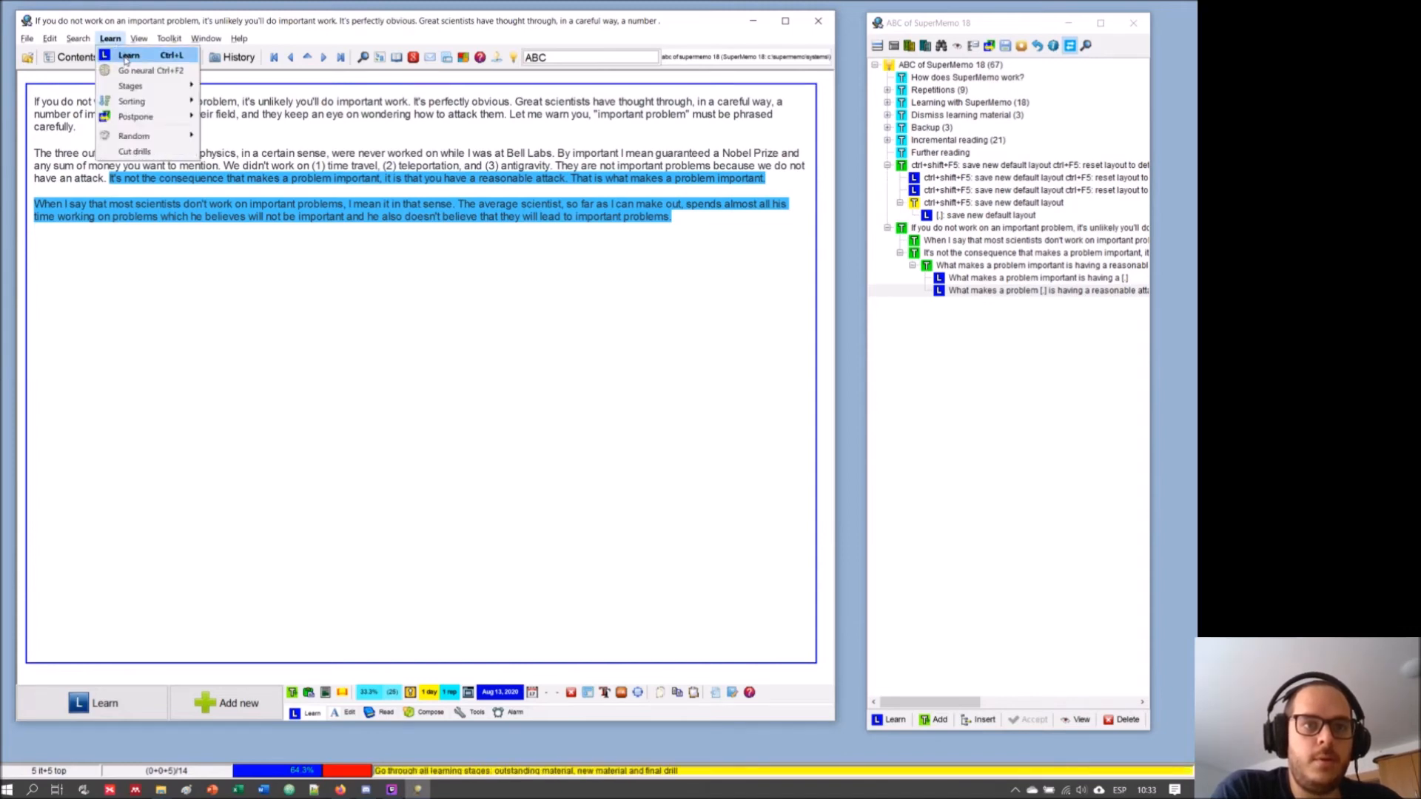
{"action": "left_click", "coordinate": [128, 58]}
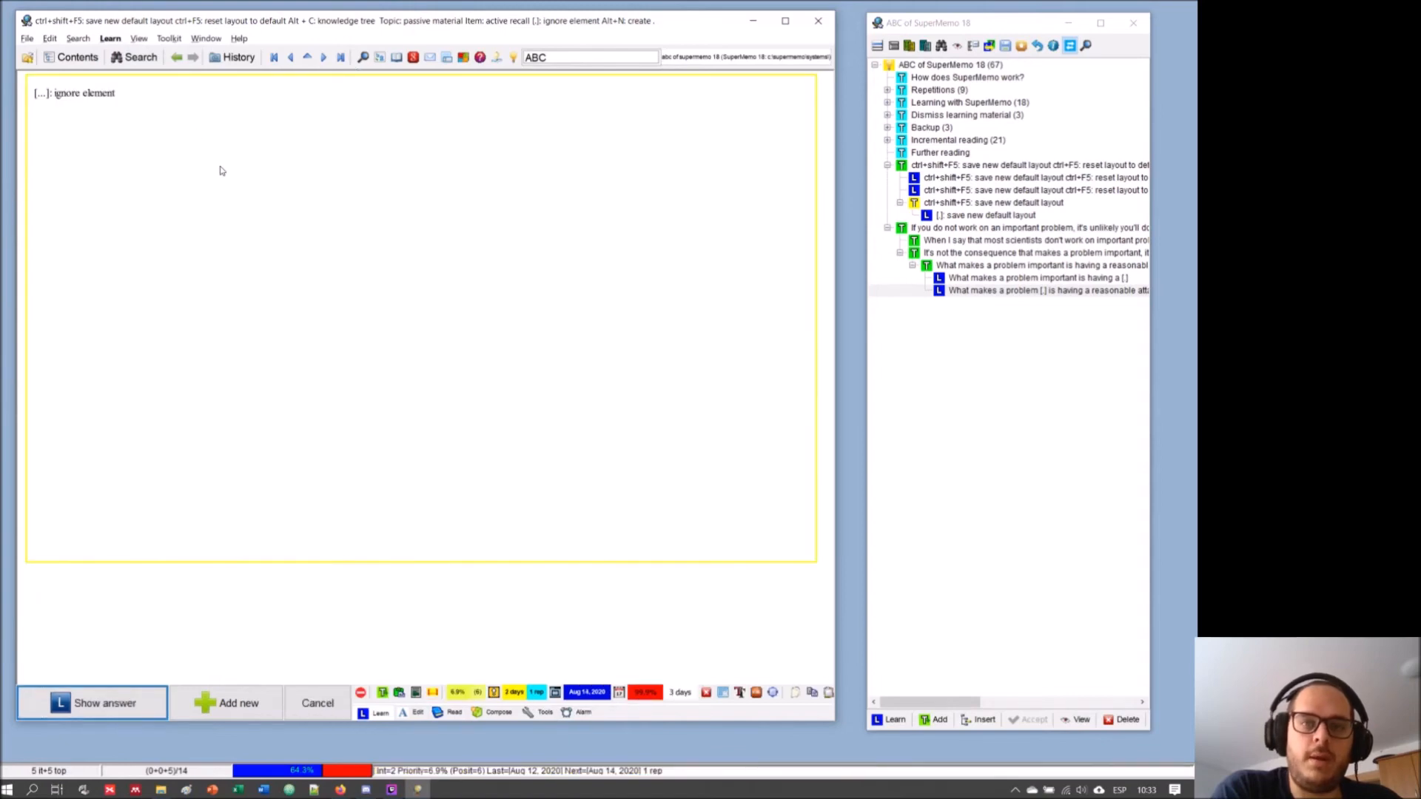
{"action": "left_click", "coordinate": [111, 39]}
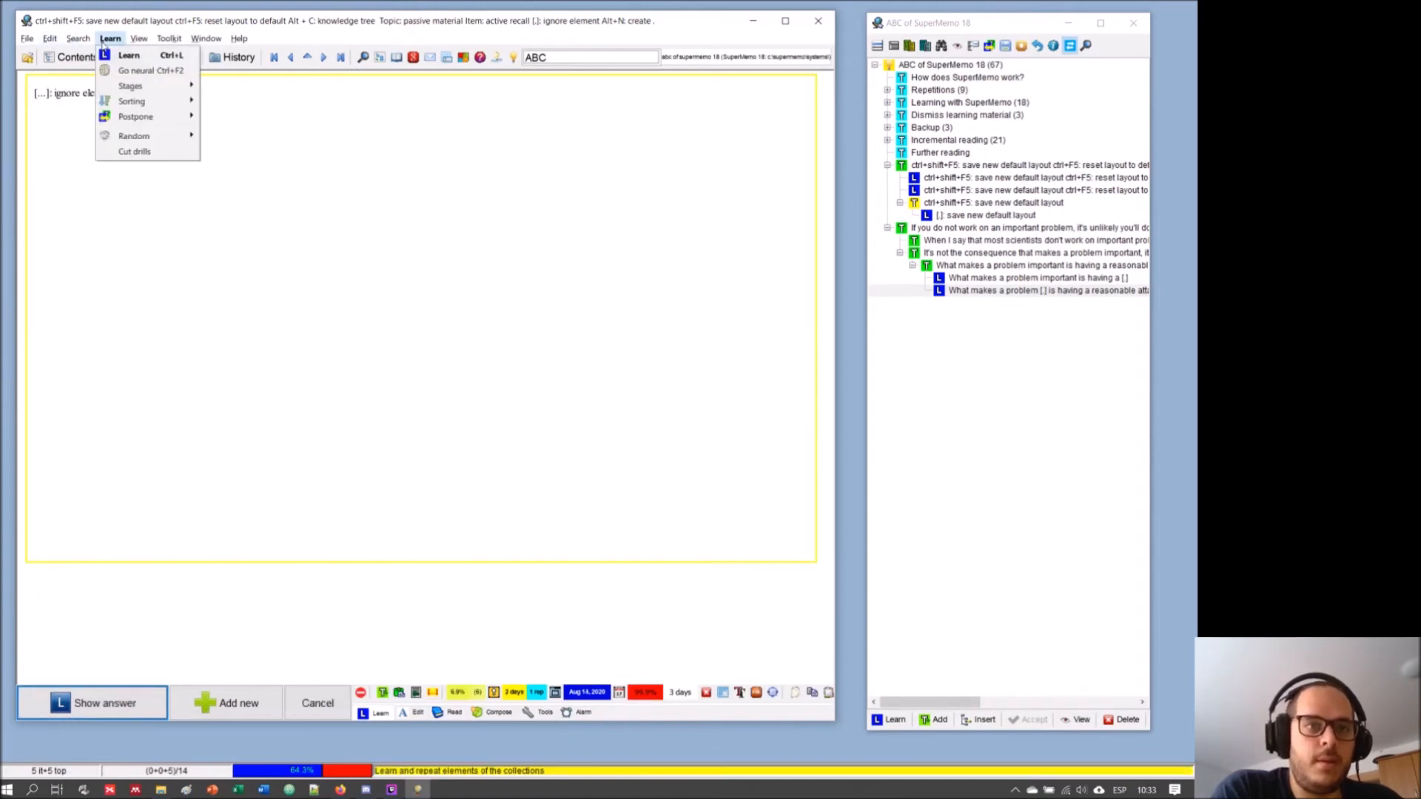
{"action": "mouse_move", "coordinate": [144, 103]}
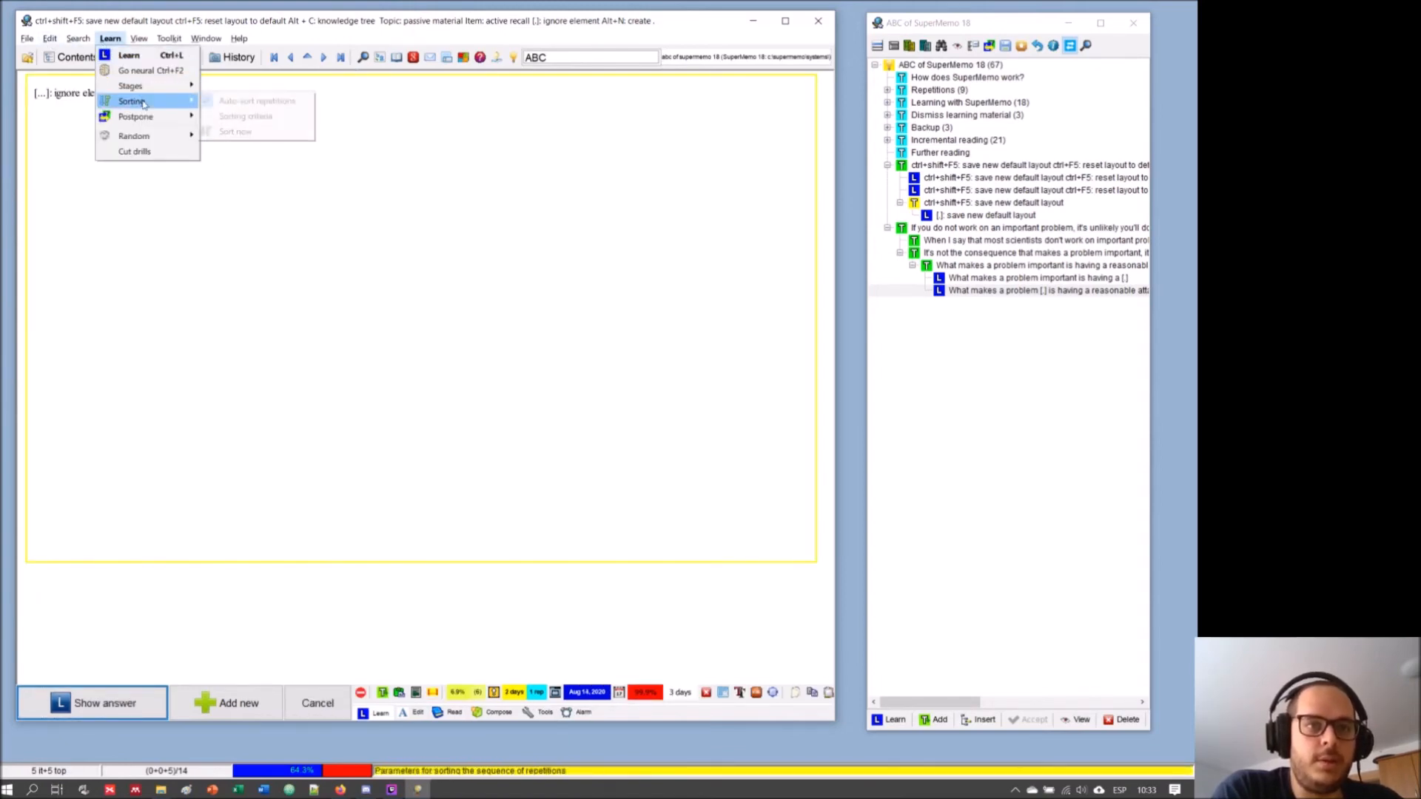
{"action": "left_click", "coordinate": [265, 121]}
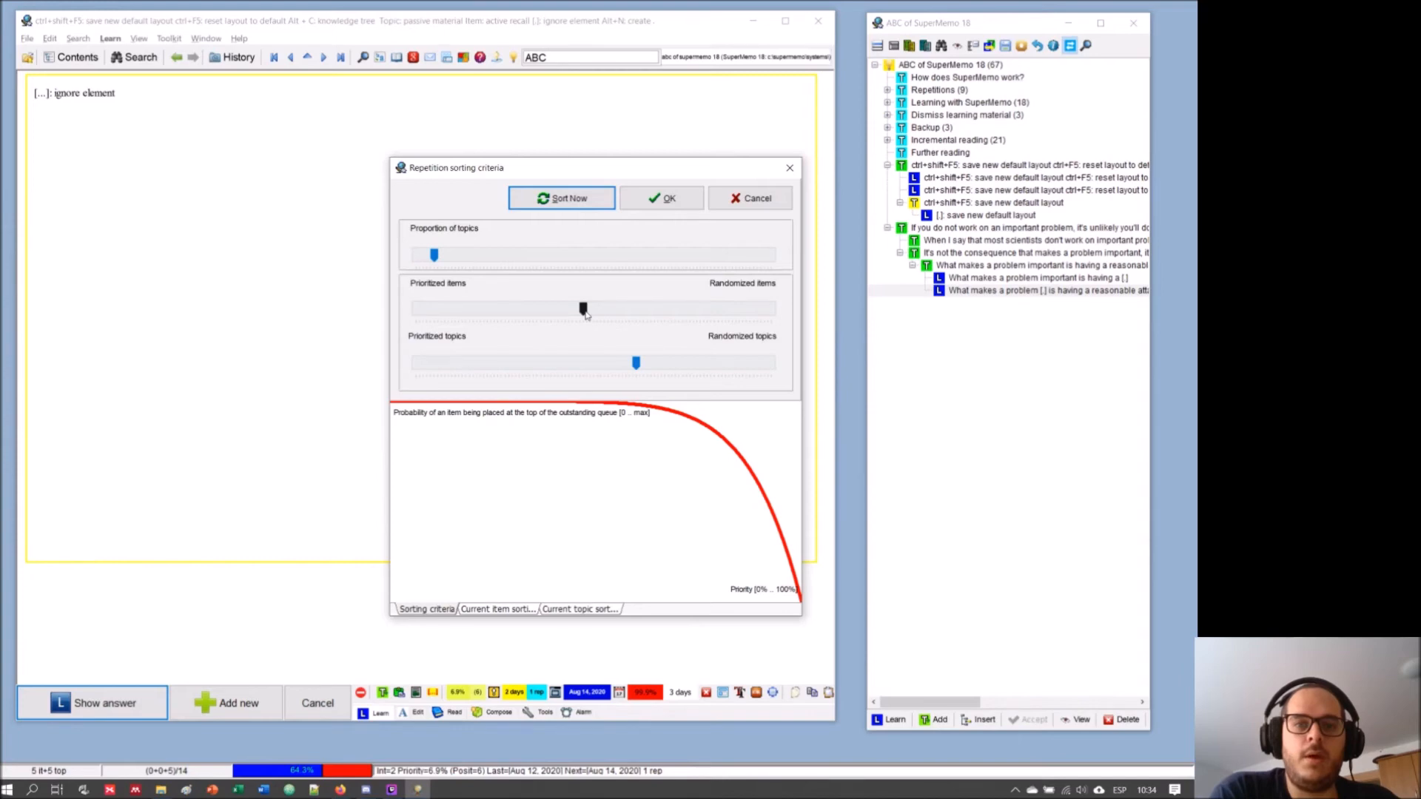
- Try shifting the sorting of items and topics further toward the prioritized end in the repetition sorting criteria
{"action": "left_click_drag", "start_coordinate": [585, 314], "coordinate": [548, 314]}
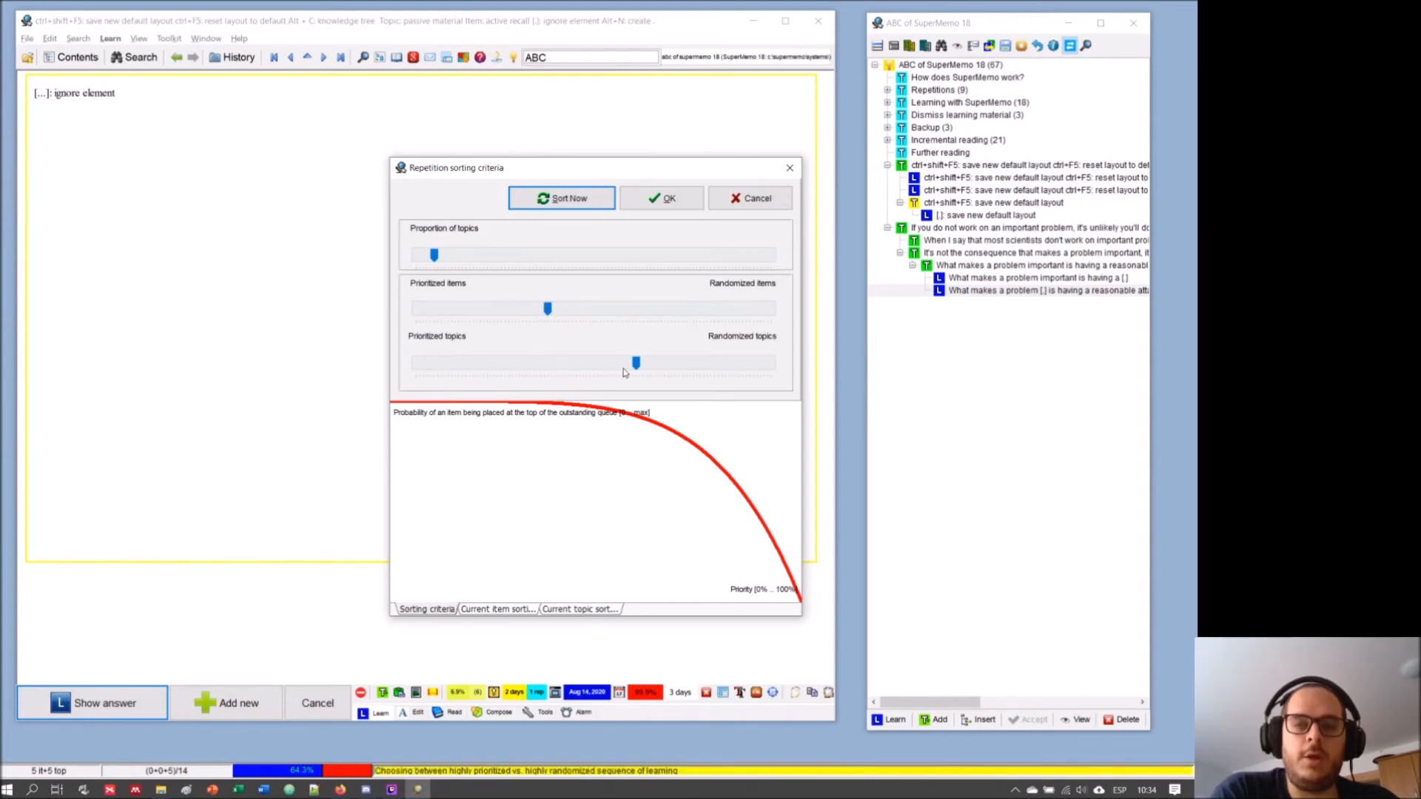
{"action": "left_click_drag", "start_coordinate": [638, 370], "coordinate": [572, 379]}
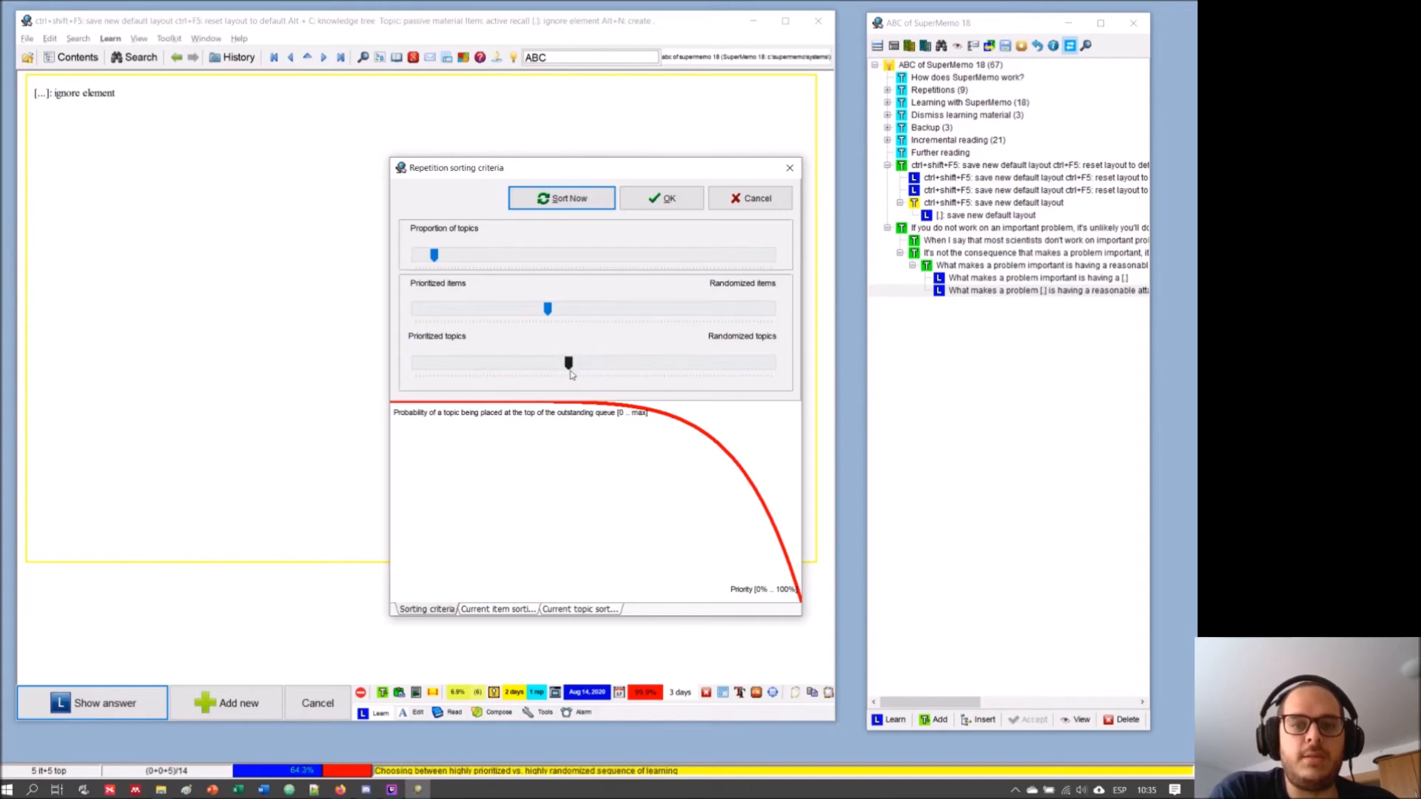
{"action": "left_click_drag", "start_coordinate": [569, 367], "coordinate": [564, 365]}
{"action": "left_click_drag", "start_coordinate": [547, 312], "coordinate": [543, 322]}
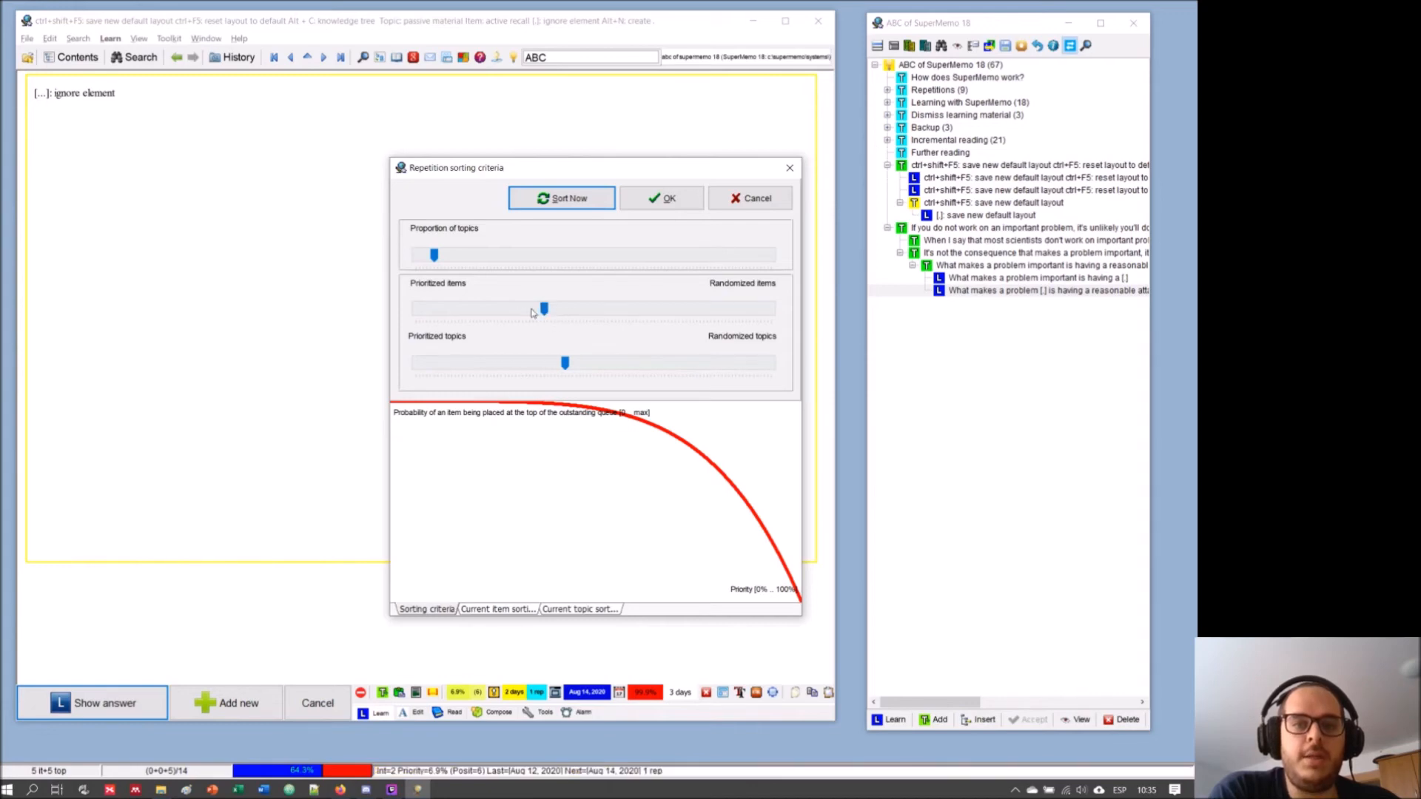
{"action": "left_click_drag", "start_coordinate": [544, 314], "coordinate": [516, 310]}
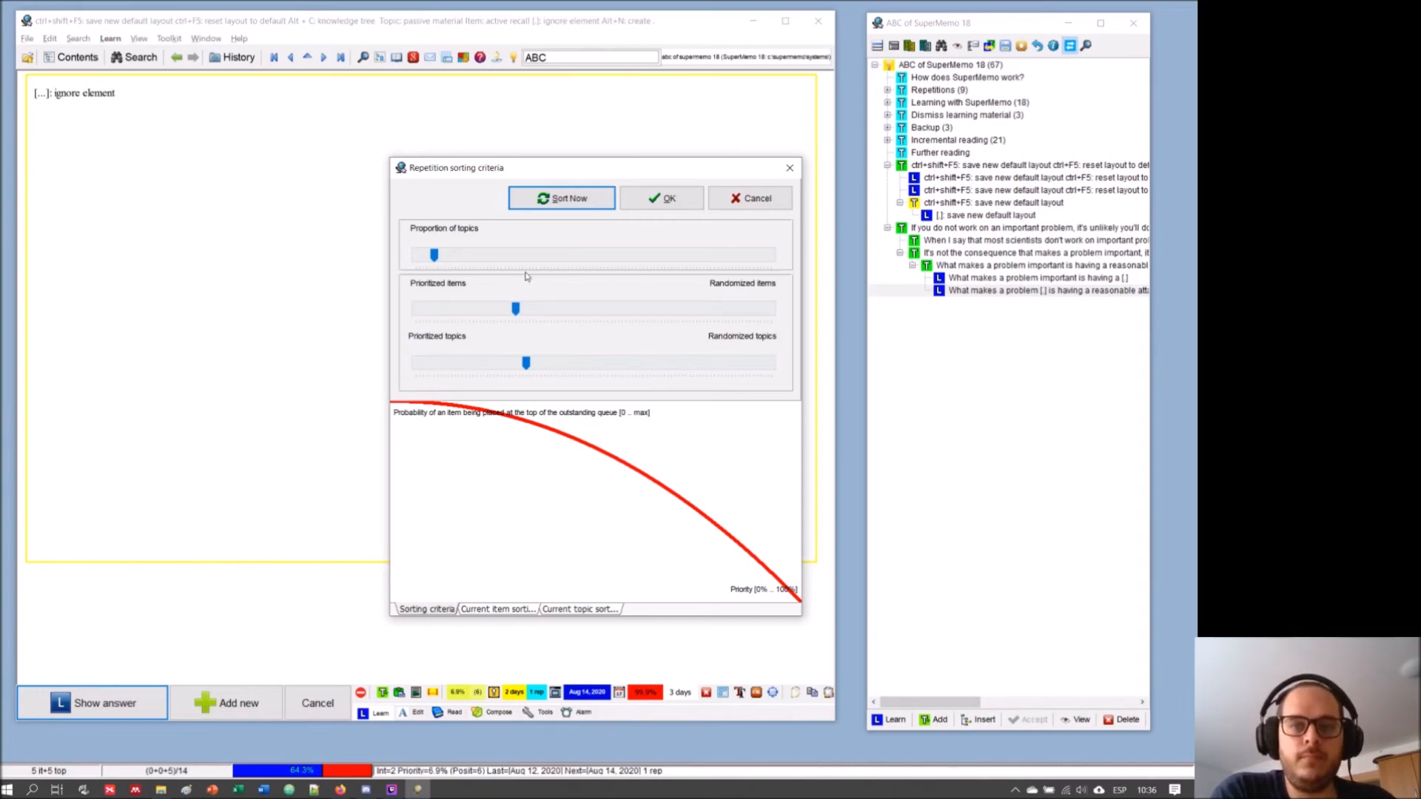
- Move item and topic sorting back toward randomized, keeping both slightly on the prioritized side of centre, and save the sorting criteria
{"action": "left_click_drag", "start_coordinate": [526, 361], "coordinate": [547, 362]}
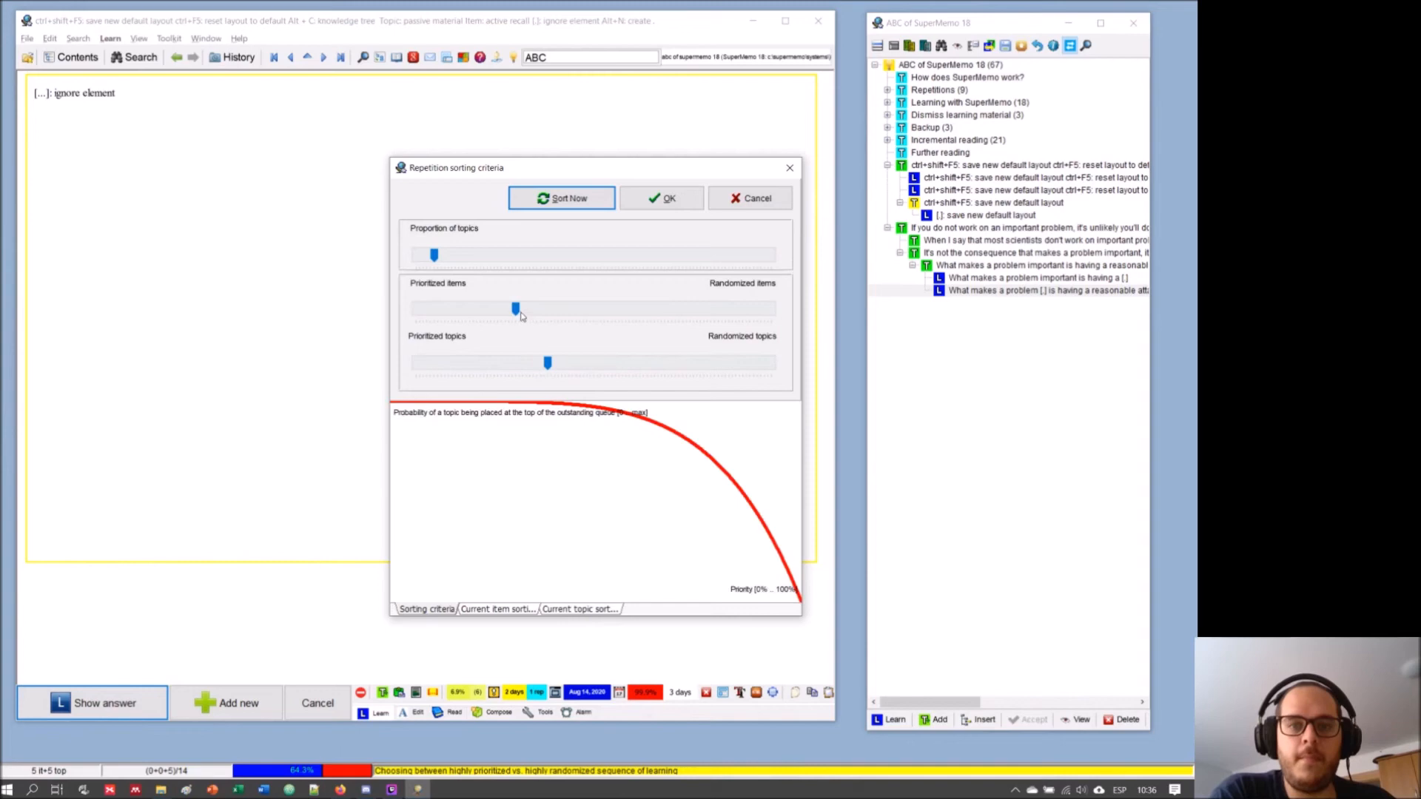
{"action": "left_click_drag", "start_coordinate": [516, 308], "coordinate": [558, 310]}
{"action": "left_click_drag", "start_coordinate": [548, 363], "coordinate": [583, 375]}
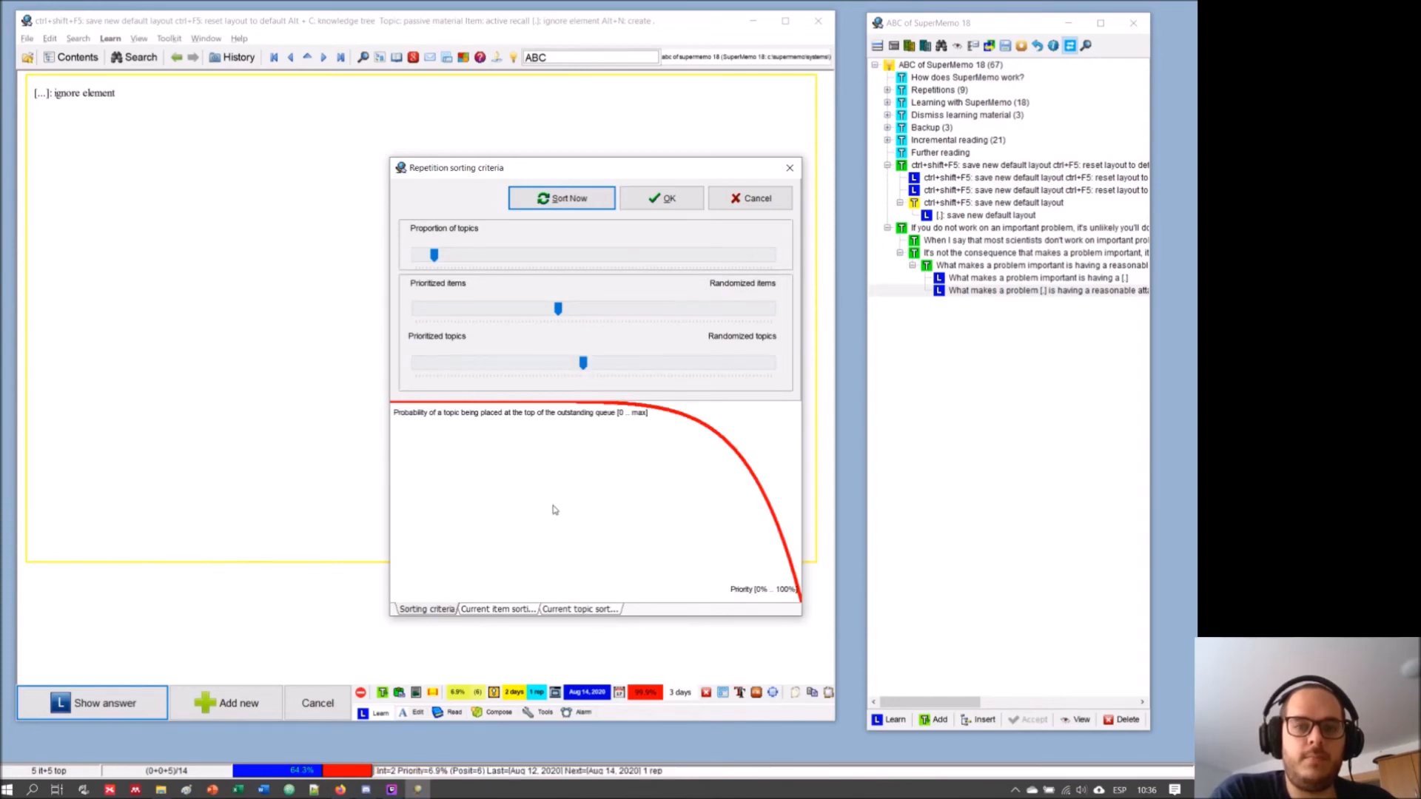
{"action": "left_click", "coordinate": [557, 195]}
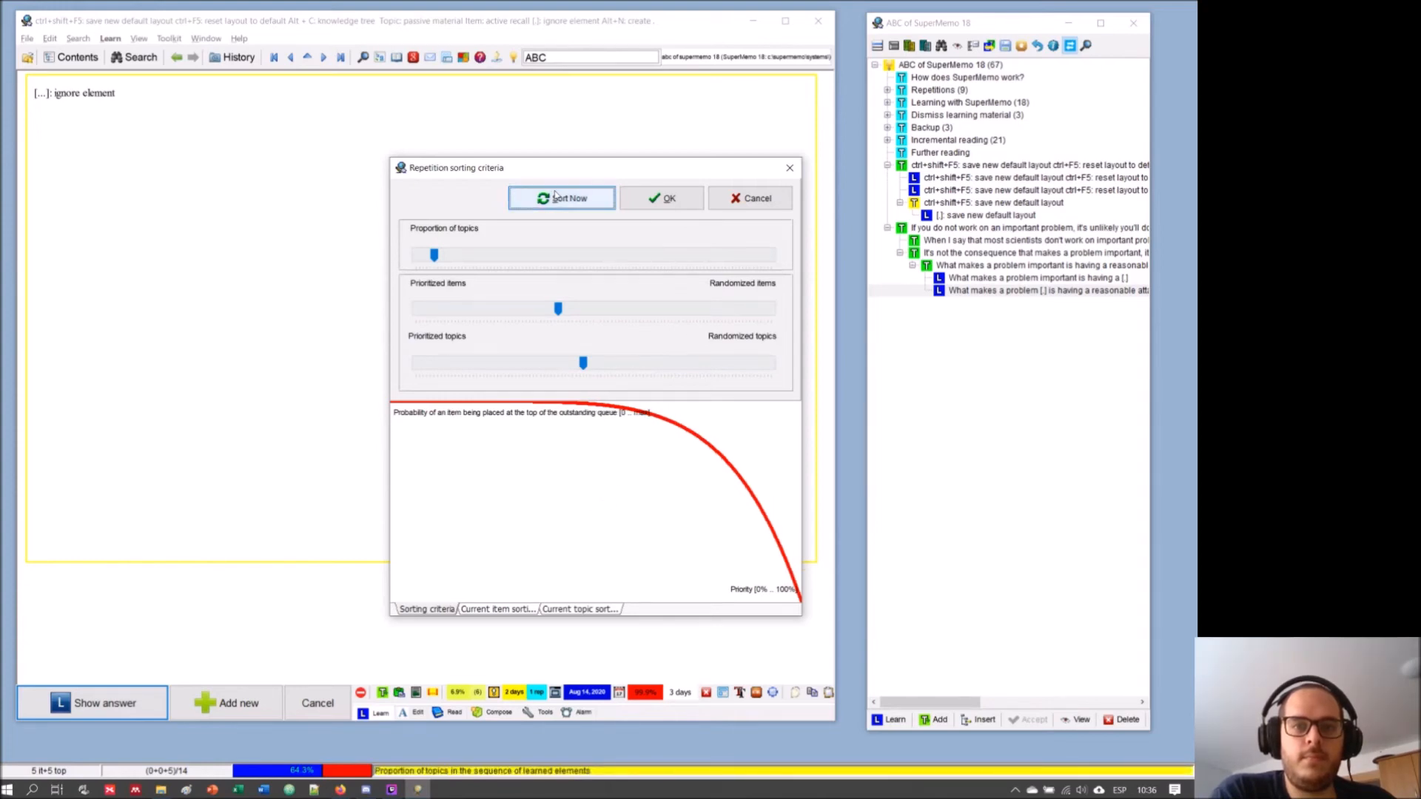
{"action": "left_click", "coordinate": [680, 199]}
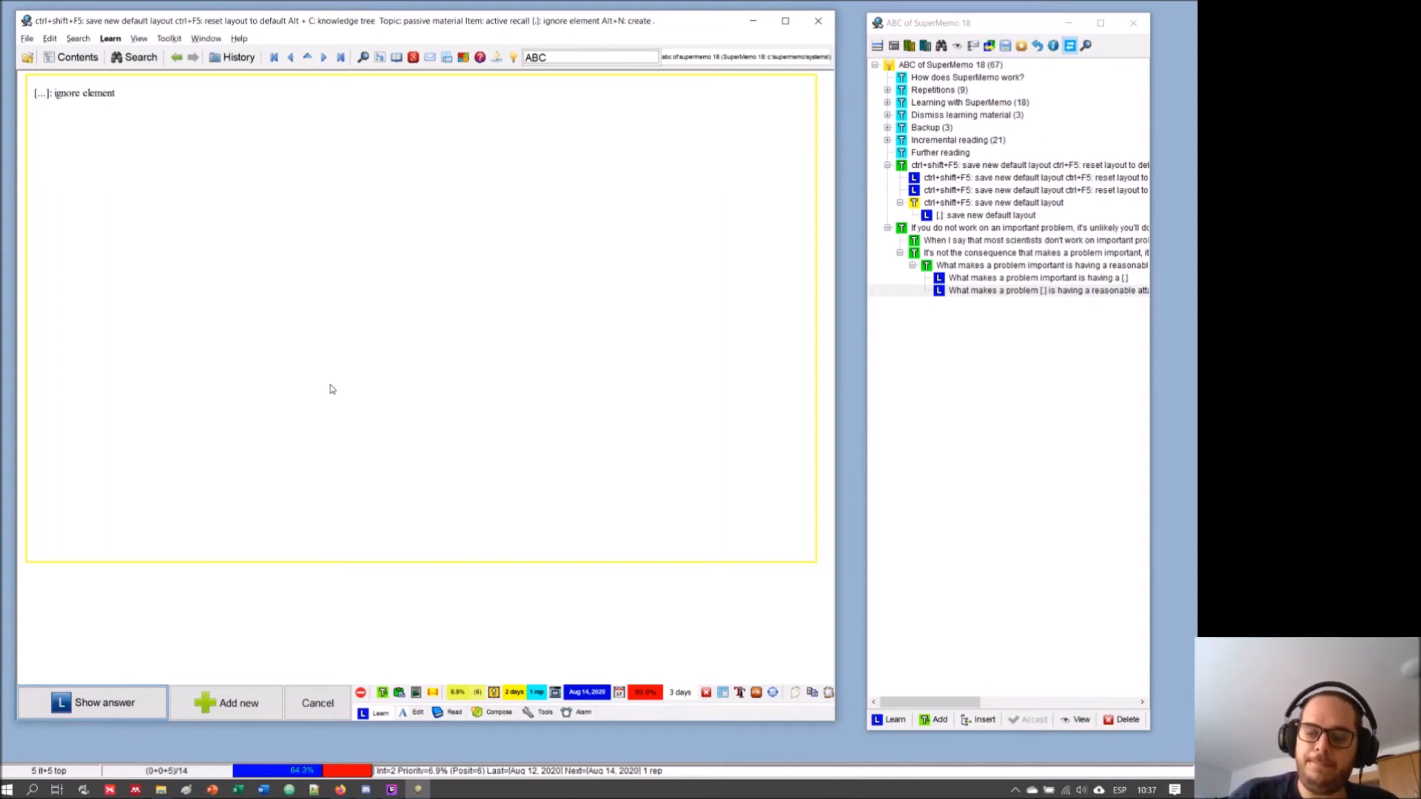
- Go up to the parent topic listing the shortcuts and examine its A-Factor in the element priority settings
{"action": "key", "text": "ctrl+Up"}
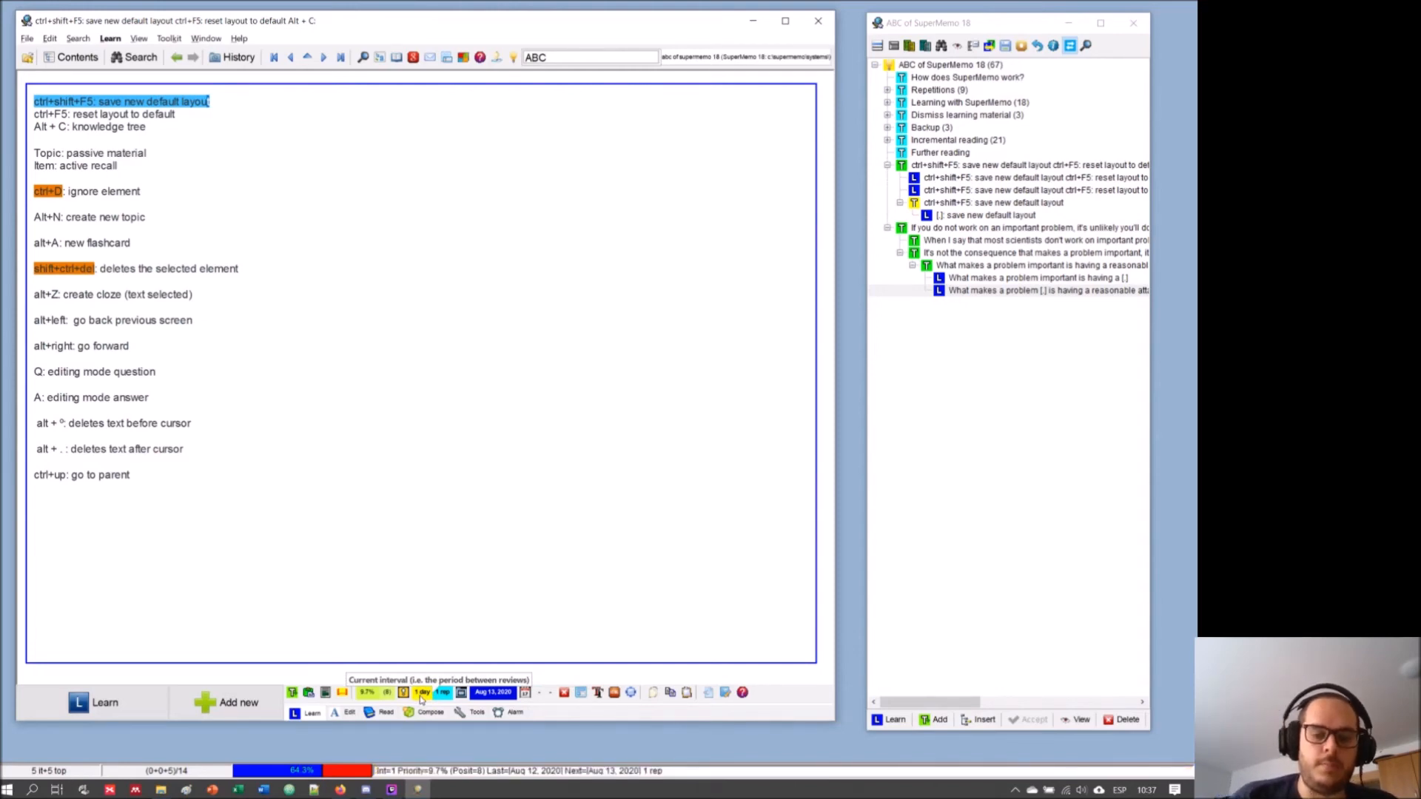
{"action": "left_click", "coordinate": [420, 696]}
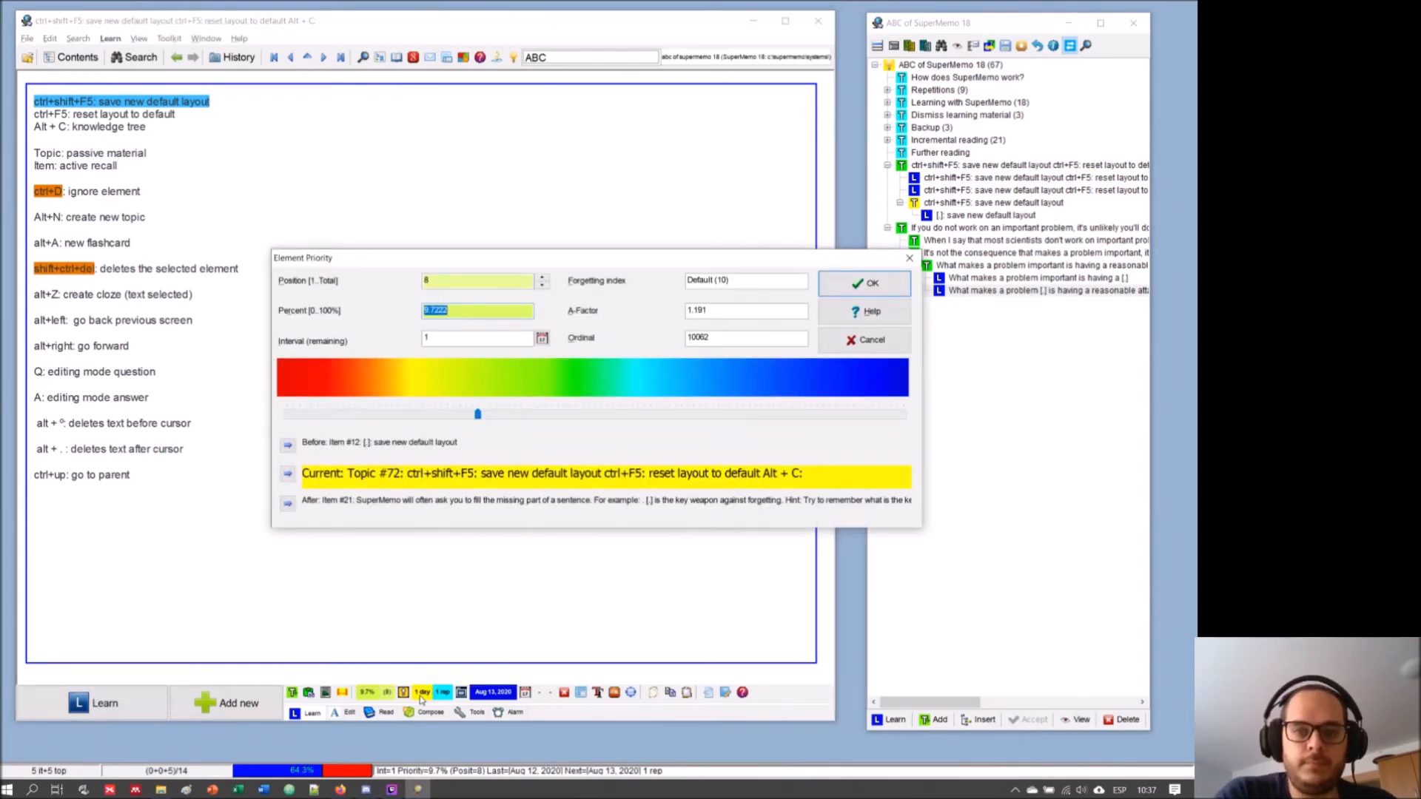
{"action": "left_click", "coordinate": [706, 310]}
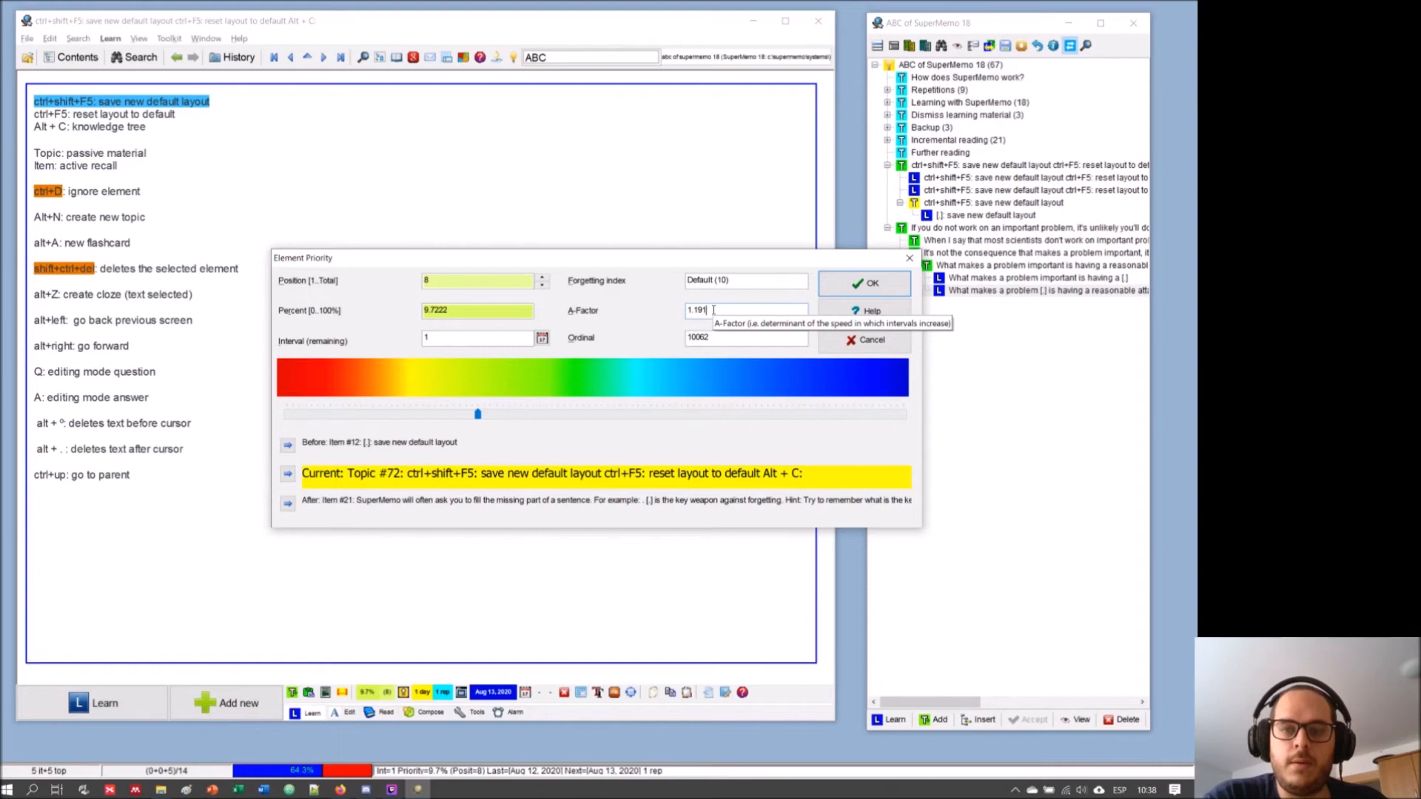
{"action": "left_click_drag", "start_coordinate": [718, 310], "coordinate": [674, 310]}
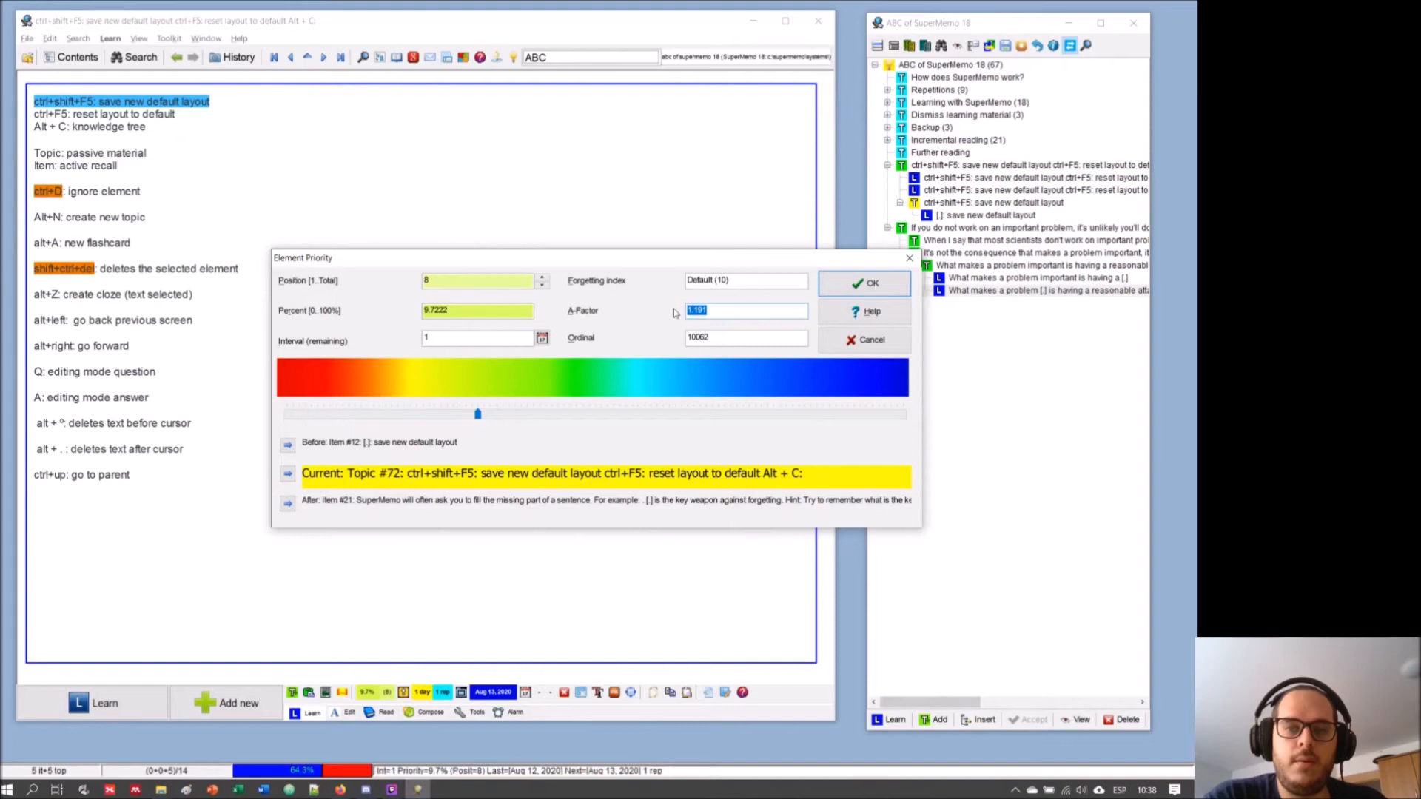
{"action": "left_click", "coordinate": [718, 314]}
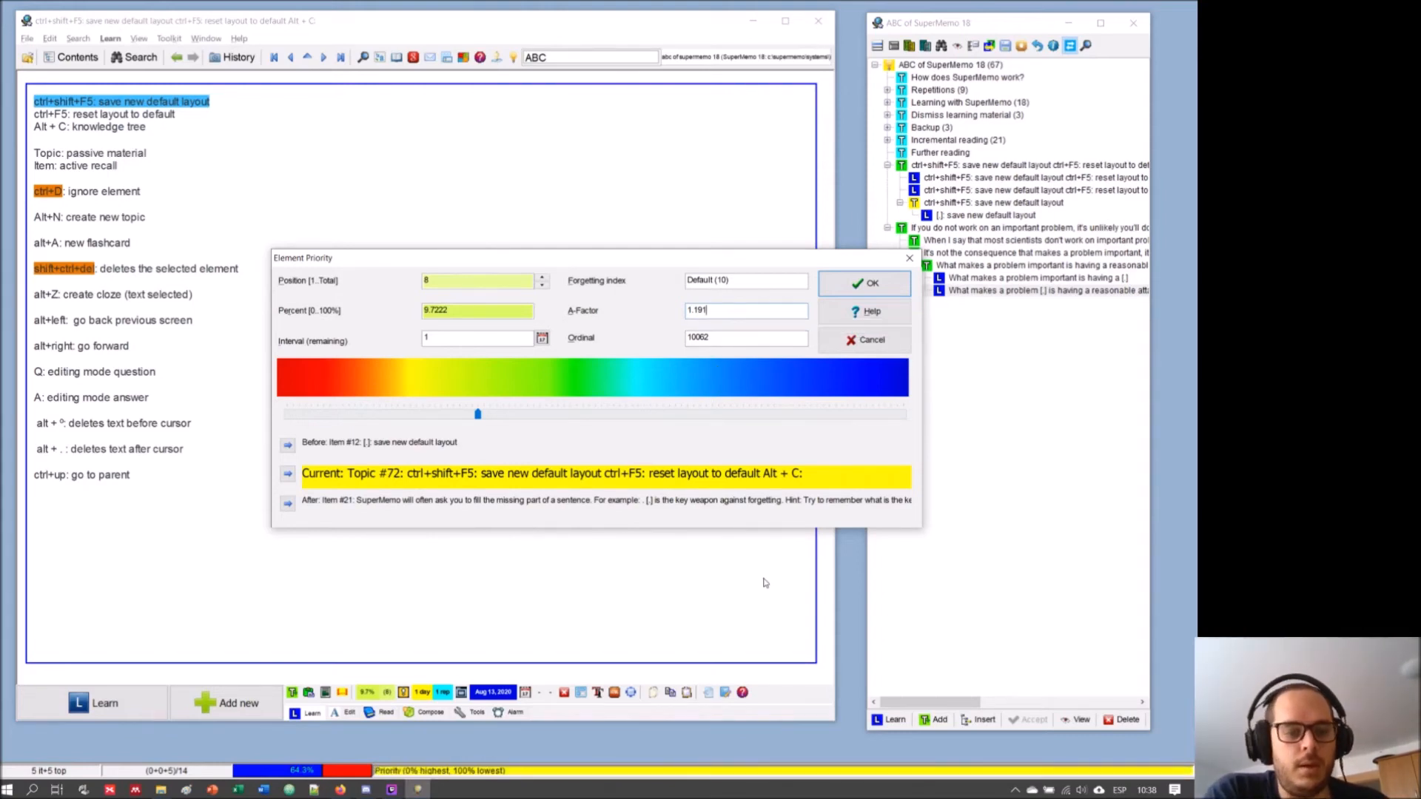
{"action": "key", "text": "Return"}
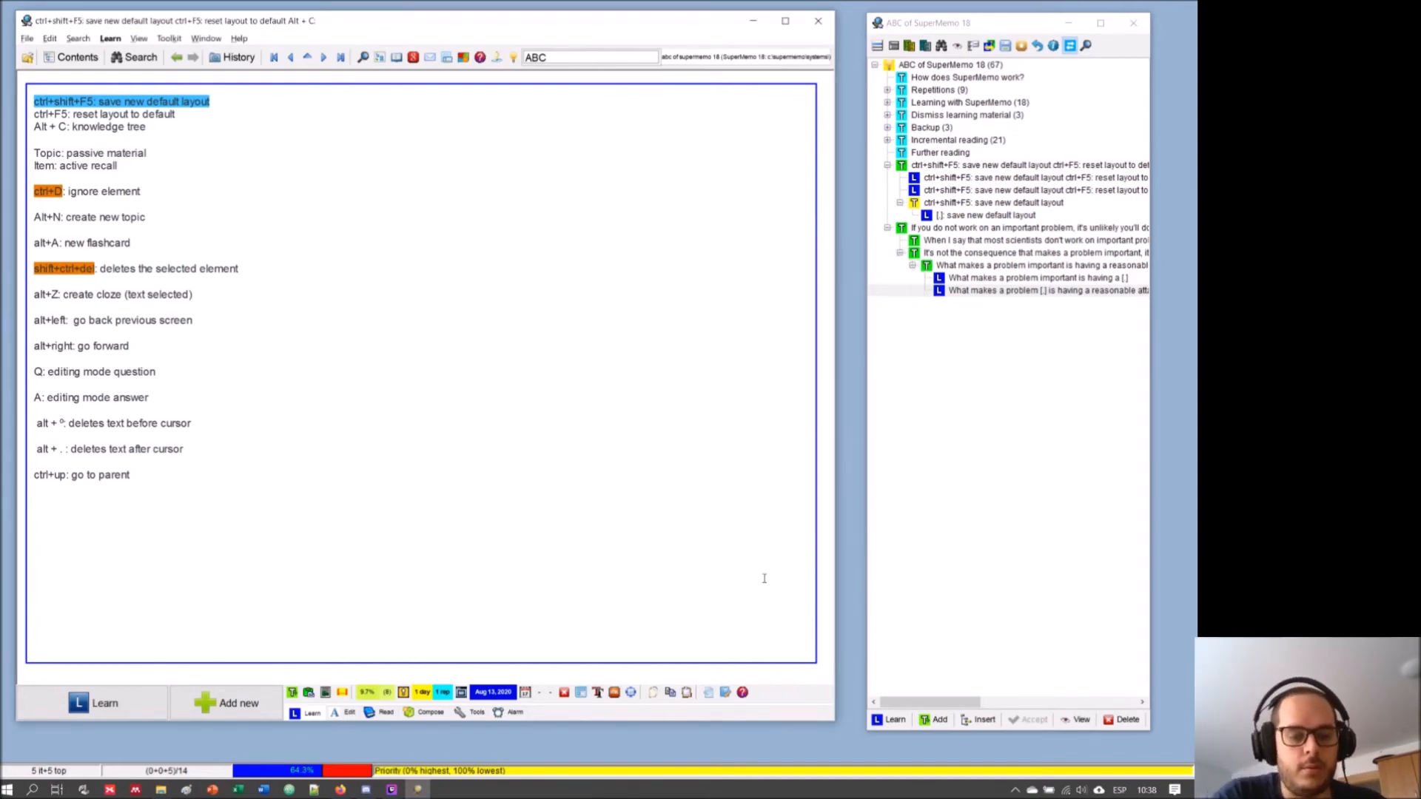
- Set the shortcuts topic's review interval to 15 days
{"action": "key", "text": "ctrl+j"}
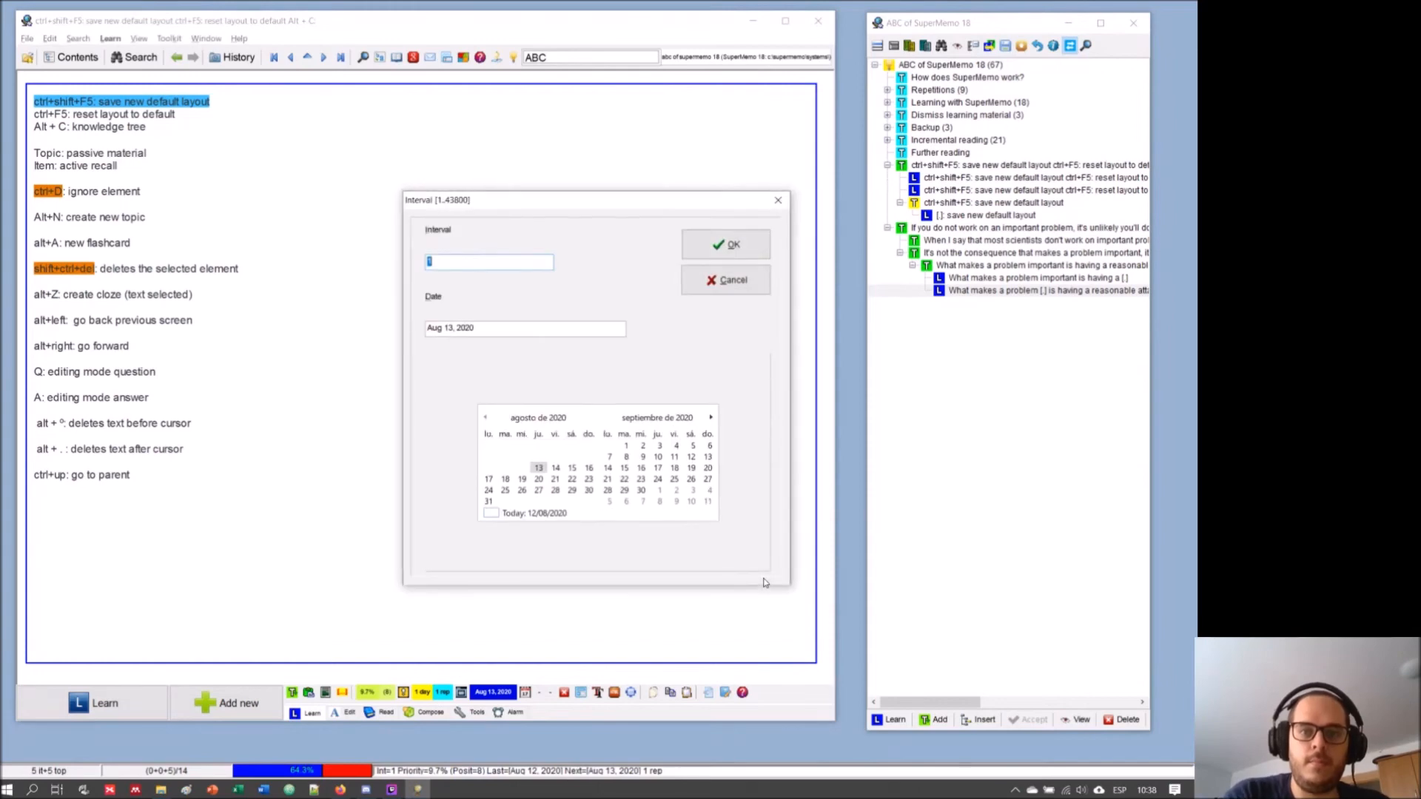
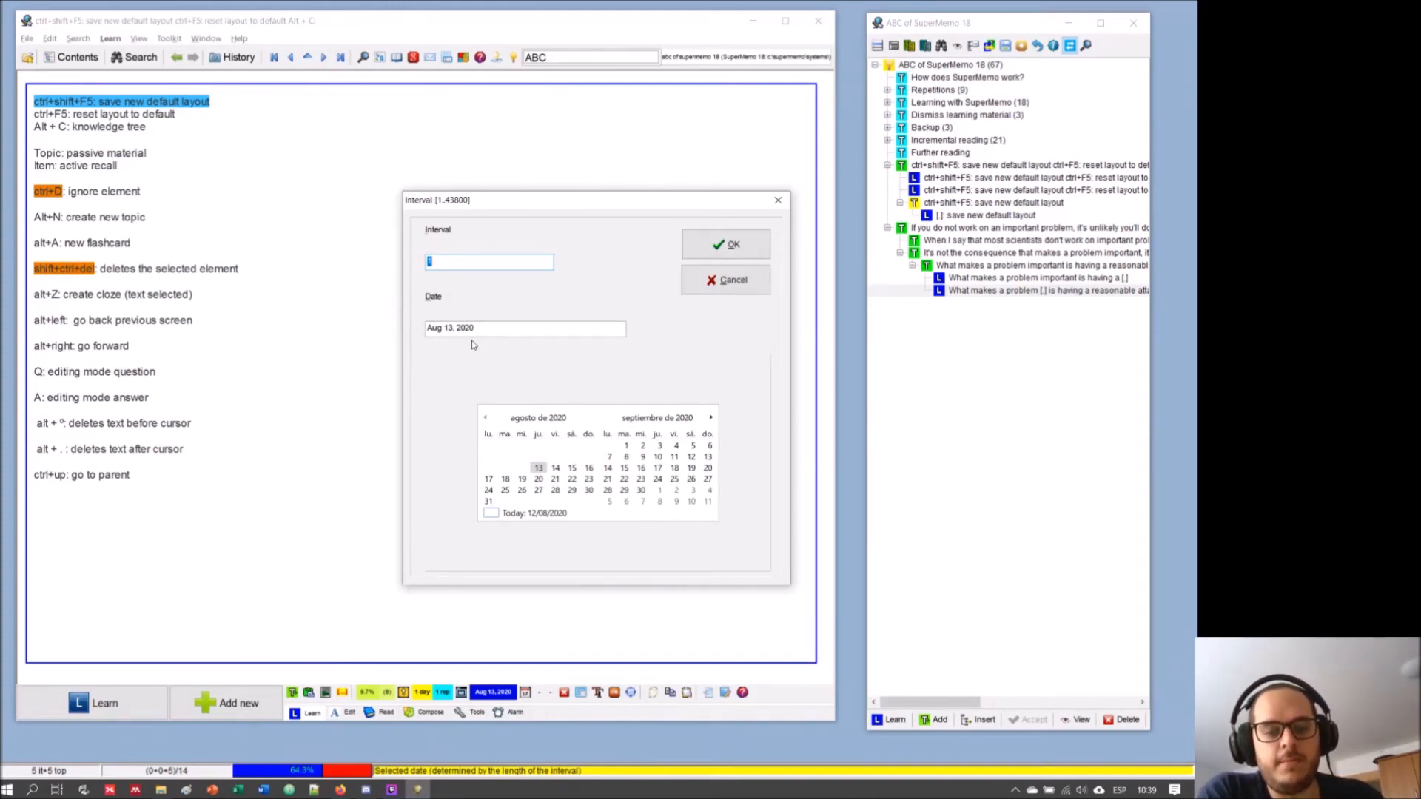
{"action": "type", "text": "15"}
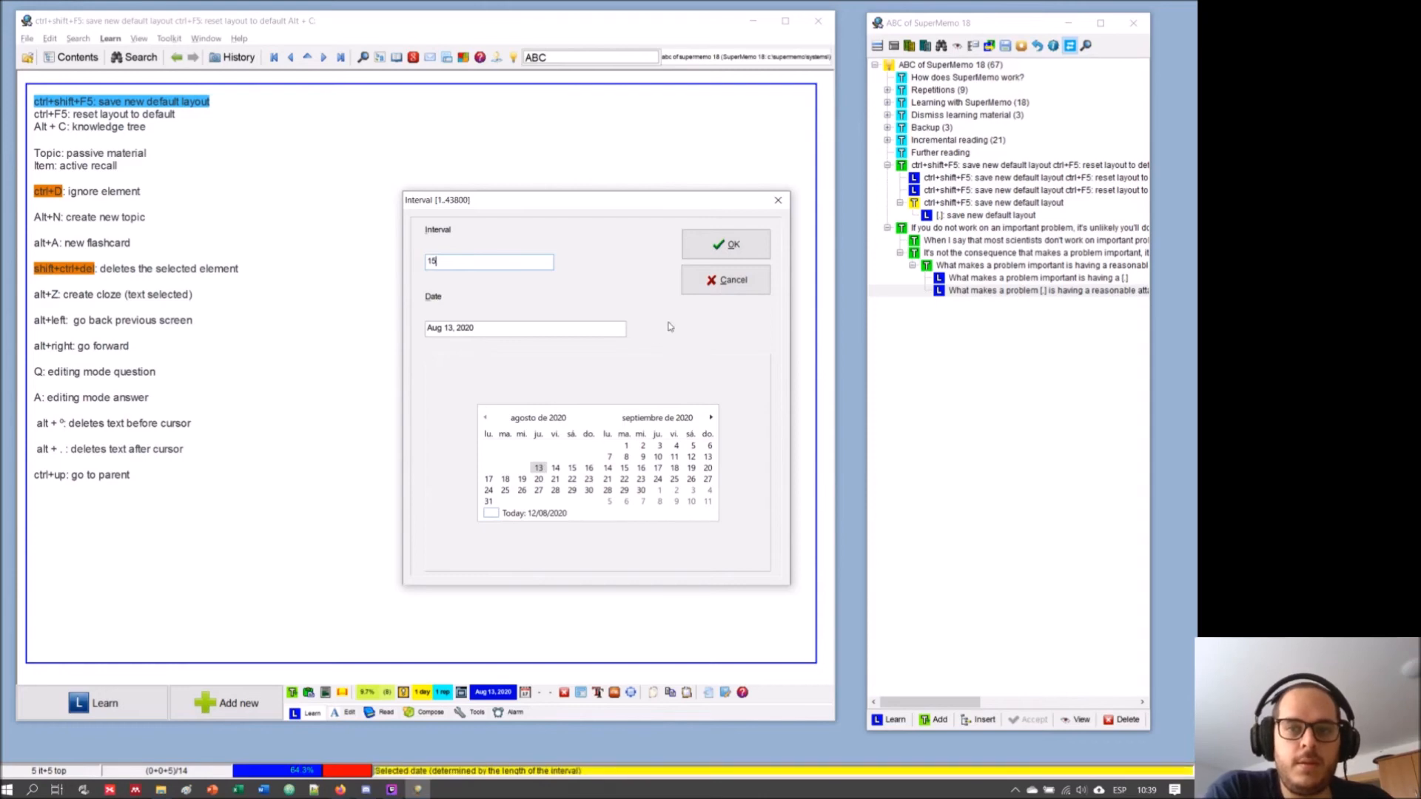
{"action": "left_click", "coordinate": [725, 245]}
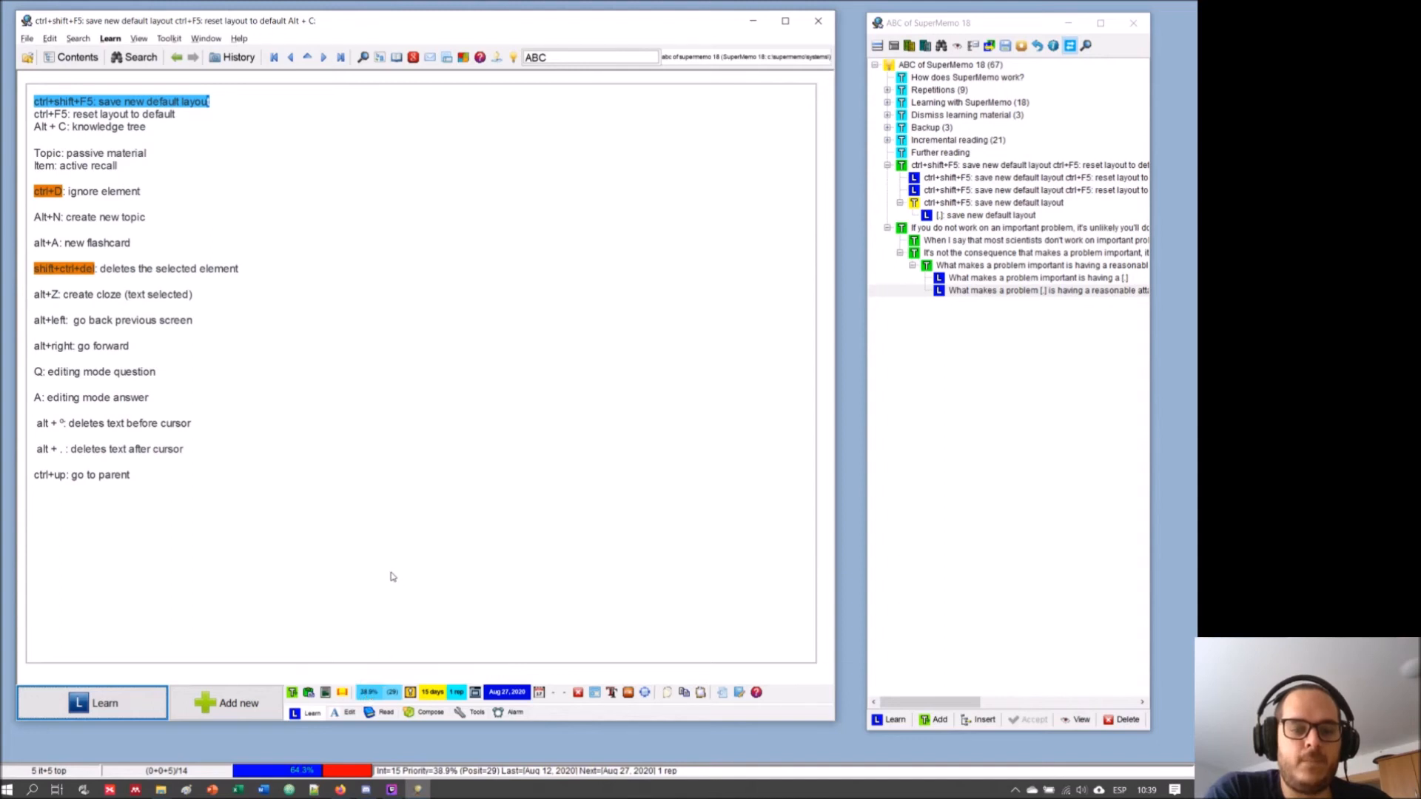
- Set the shortcuts topic's review interval back to 1 day
{"action": "key", "text": "ctrl+j"}
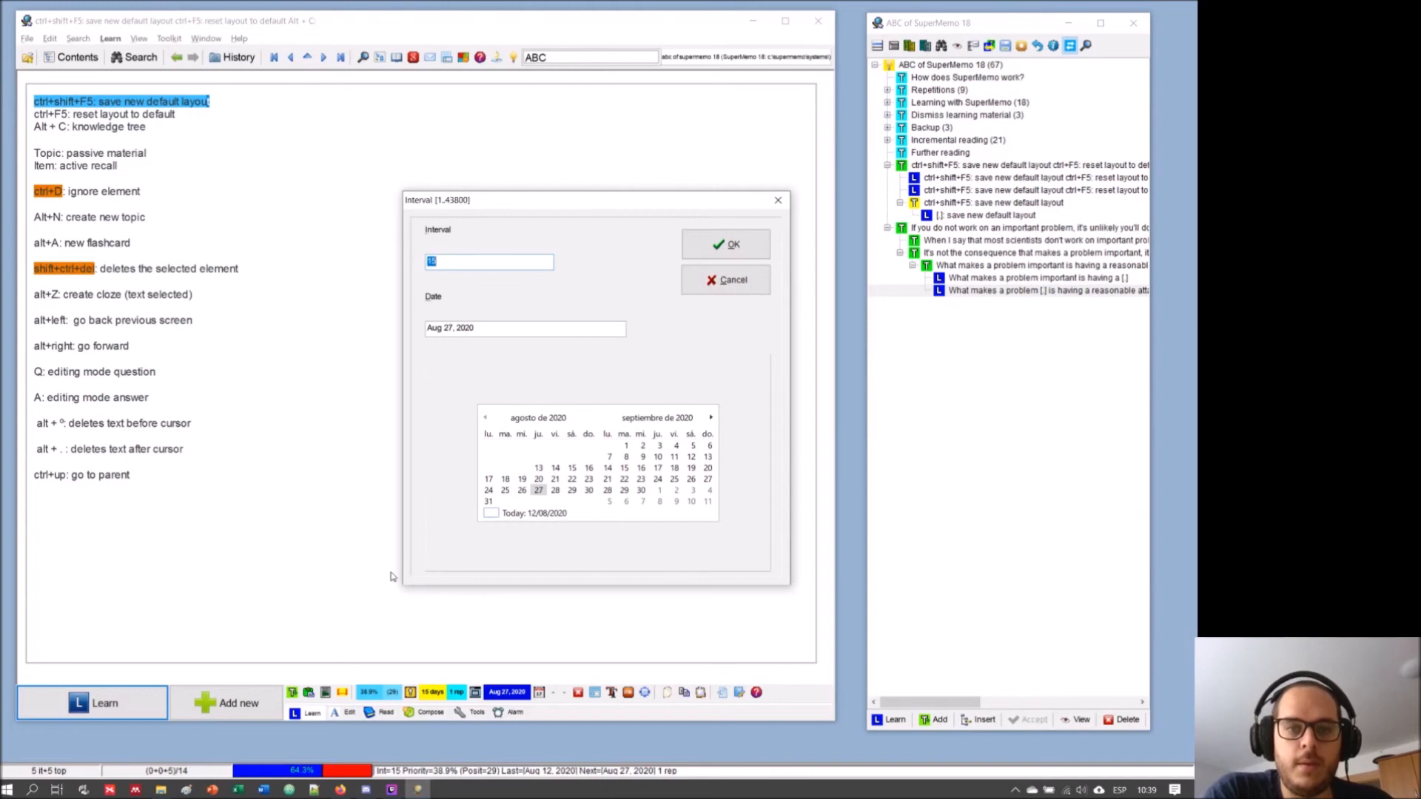
{"action": "type", "text": "1"}
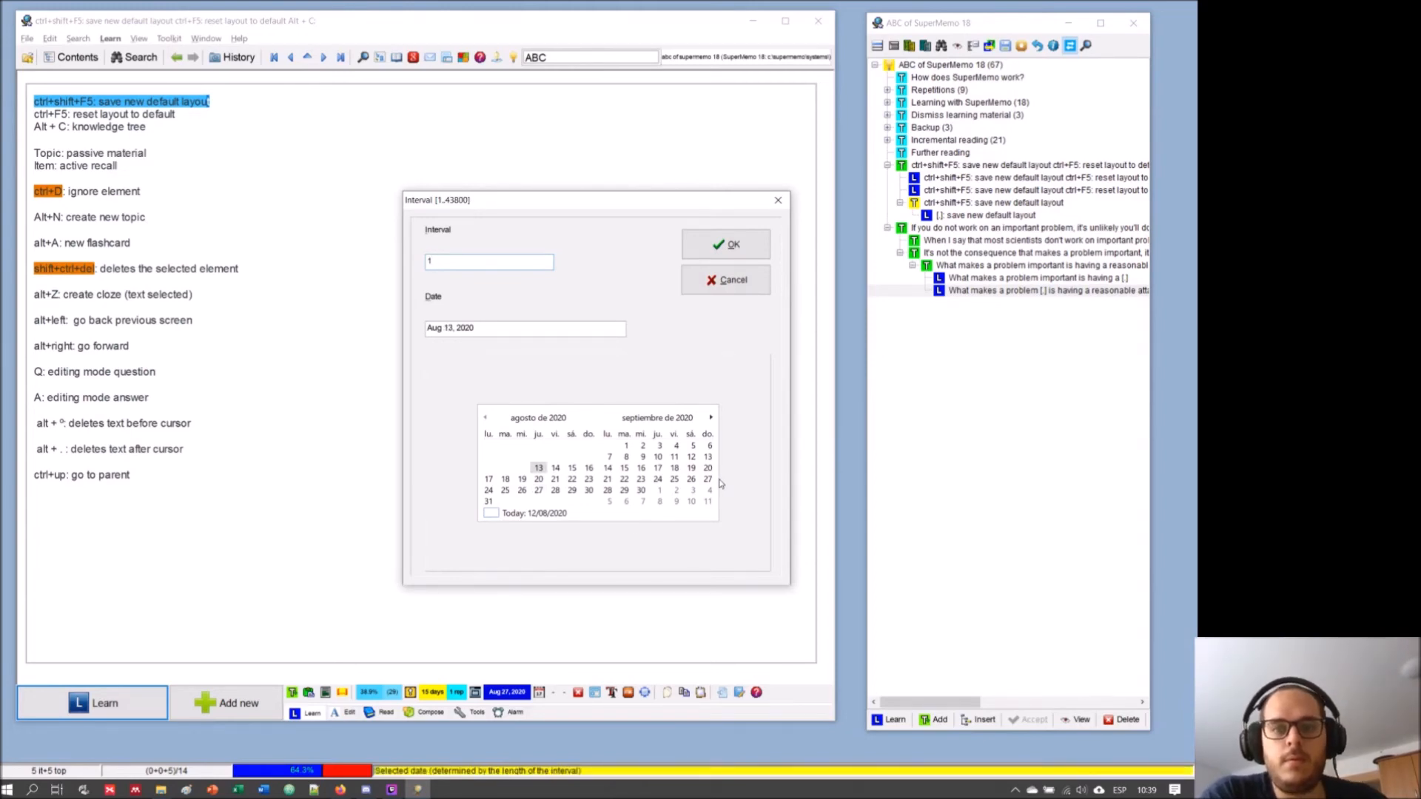
{"action": "key", "text": "Return"}
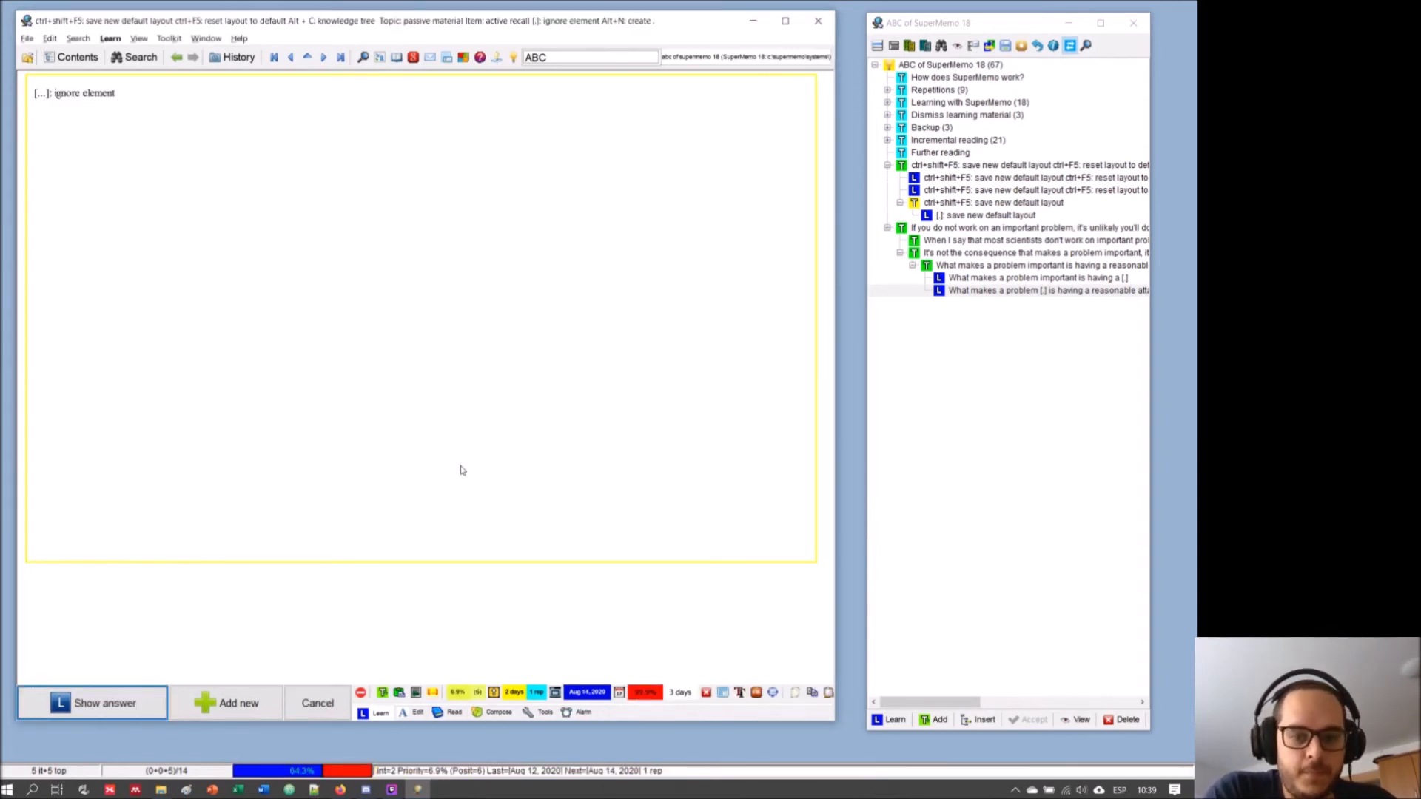
- Return to the shortcuts topic and try longer review intervals, from 50 days up to Dec 01, 2021, cancelling the change
{"action": "key", "text": "alt+Left"}
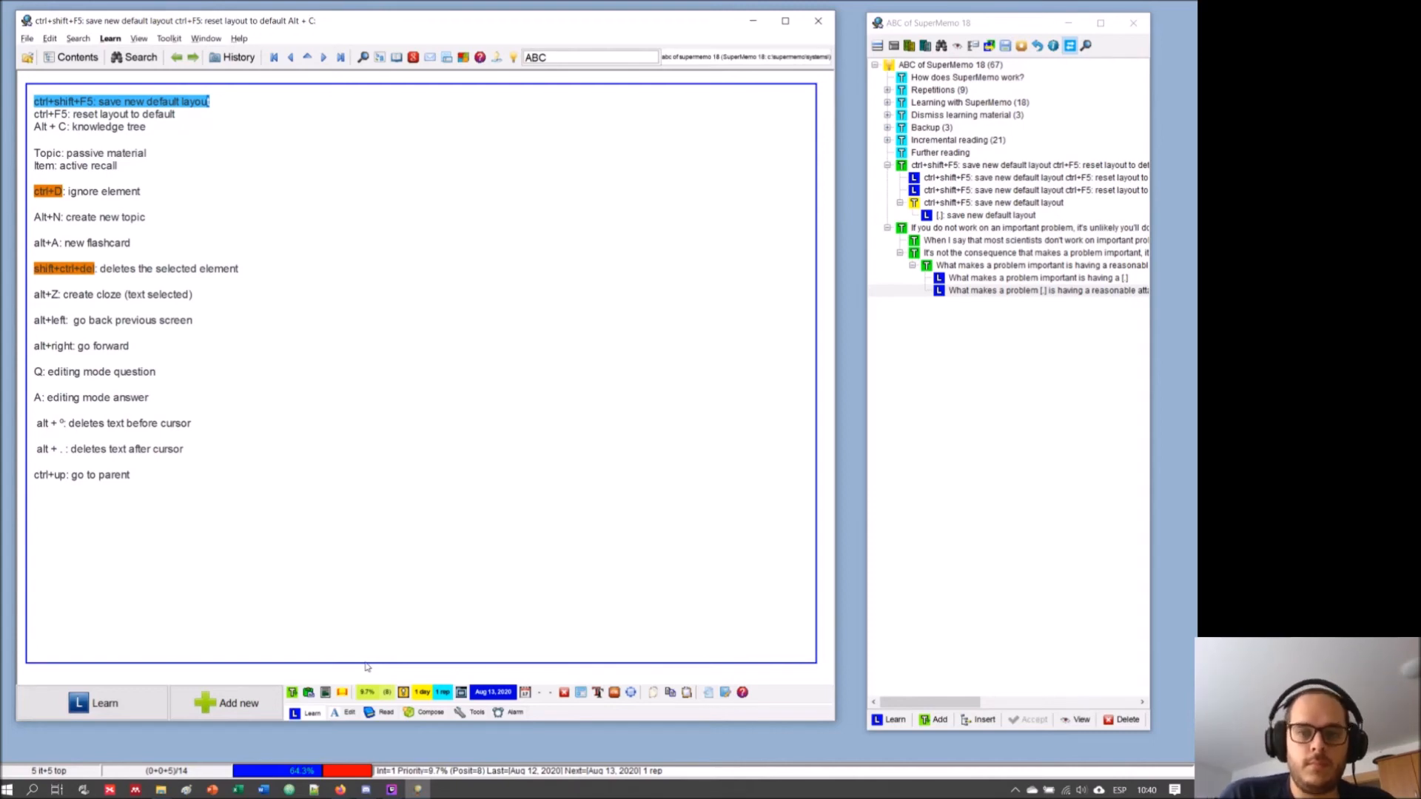
{"action": "key", "text": "ctrl+j"}
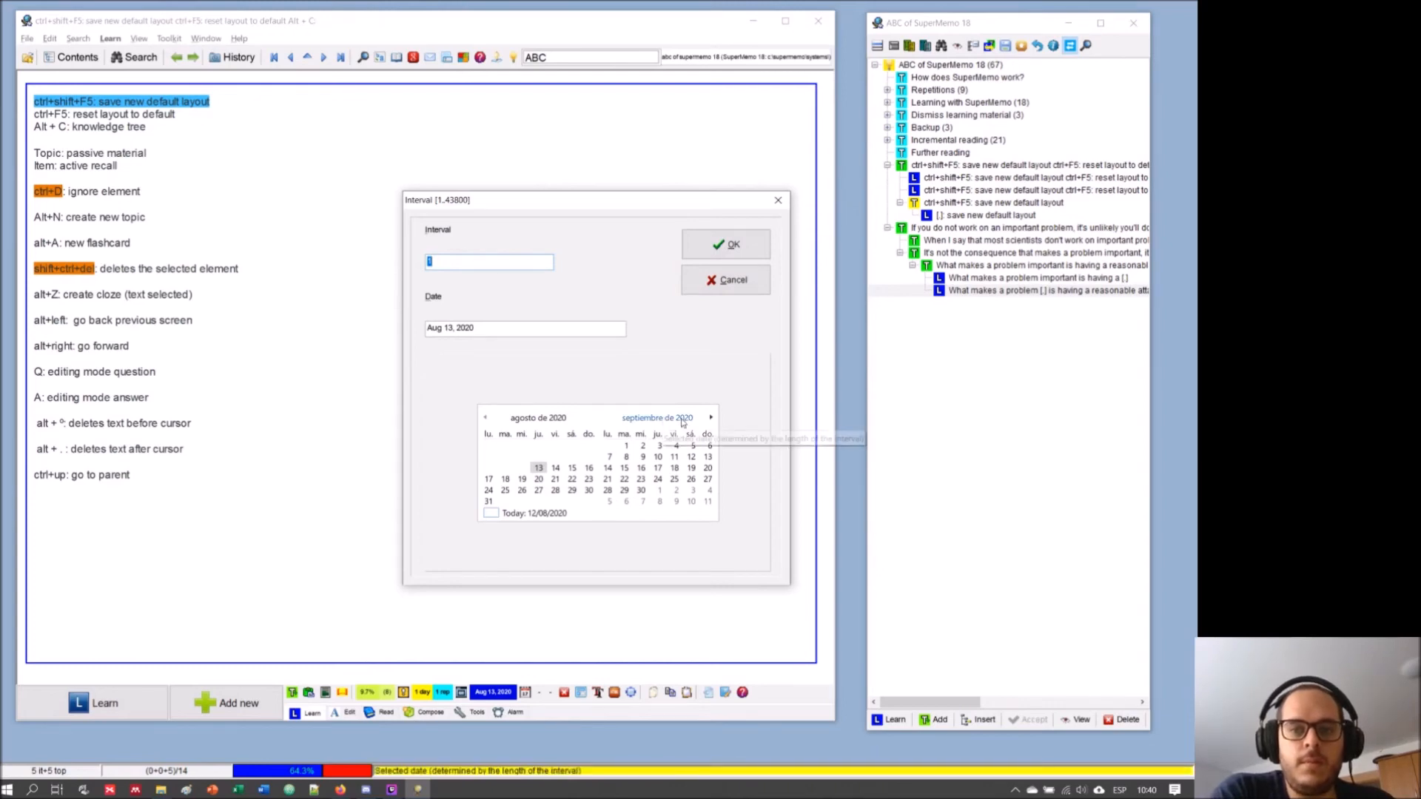
{"action": "type", "text": "50"}
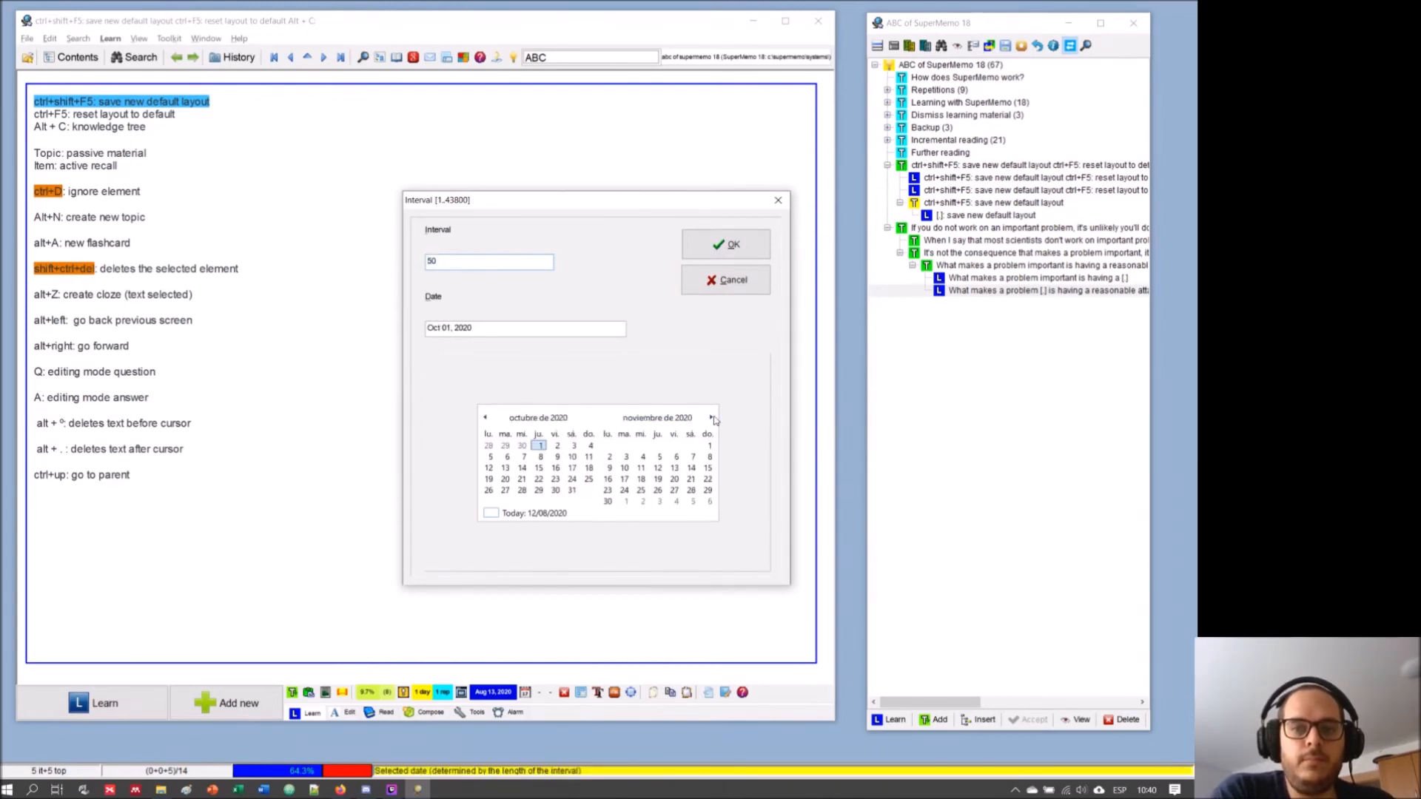
{"action": "left_click", "coordinate": [712, 418]}
{"action": "left_click", "coordinate": [711, 418]}
{"action": "left_click", "coordinate": [711, 418]}
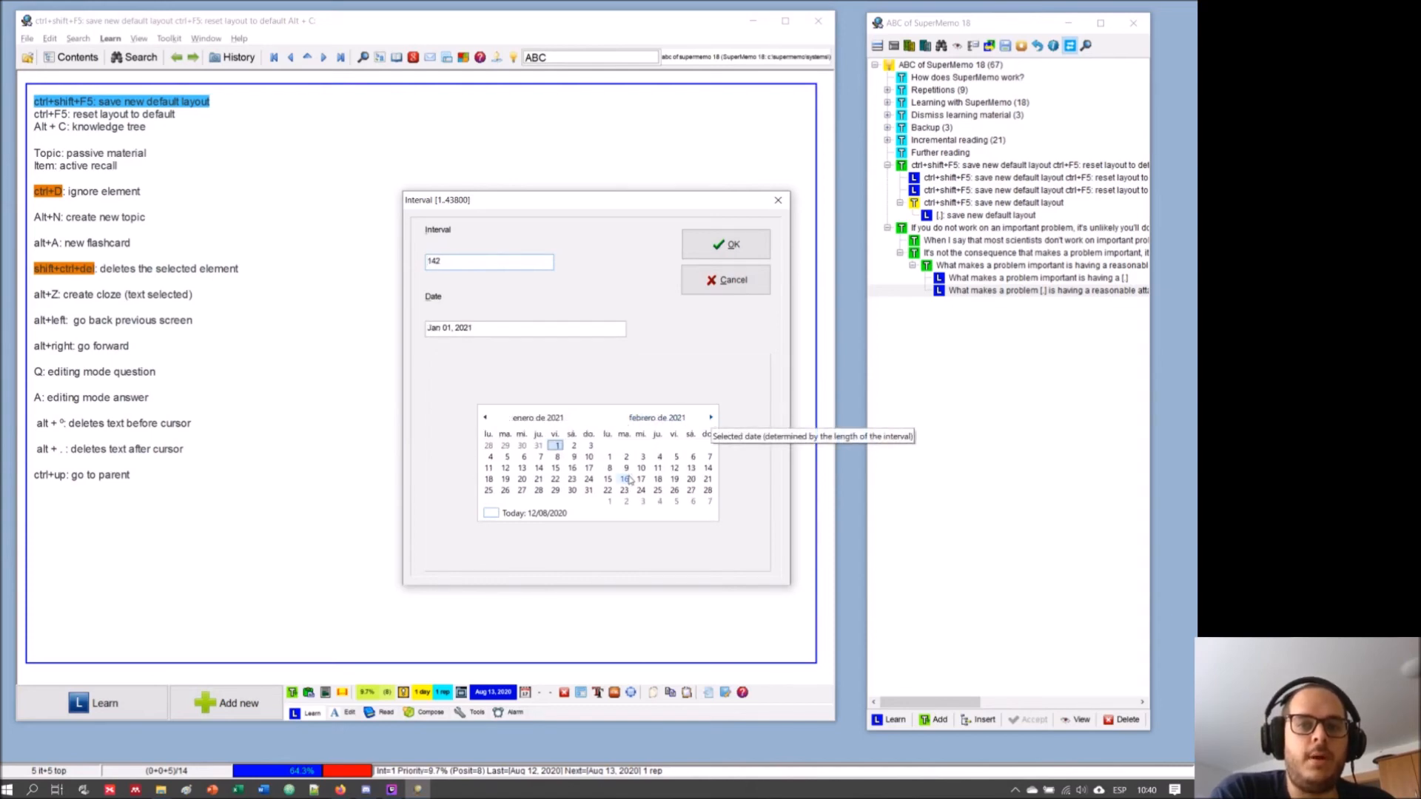
{"action": "left_click", "coordinate": [712, 418]}
{"action": "left_click", "coordinate": [712, 418]}
{"action": "left_click", "coordinate": [711, 418]}
{"action": "left_click", "coordinate": [712, 419]}
{"action": "left_click", "coordinate": [711, 418]}
{"action": "left_click", "coordinate": [711, 418]}
{"action": "left_click", "coordinate": [711, 418]}
{"action": "left_click", "coordinate": [712, 418]}
{"action": "left_click", "coordinate": [711, 419]}
{"action": "left_click", "coordinate": [712, 418]}
{"action": "left_click", "coordinate": [712, 418]}
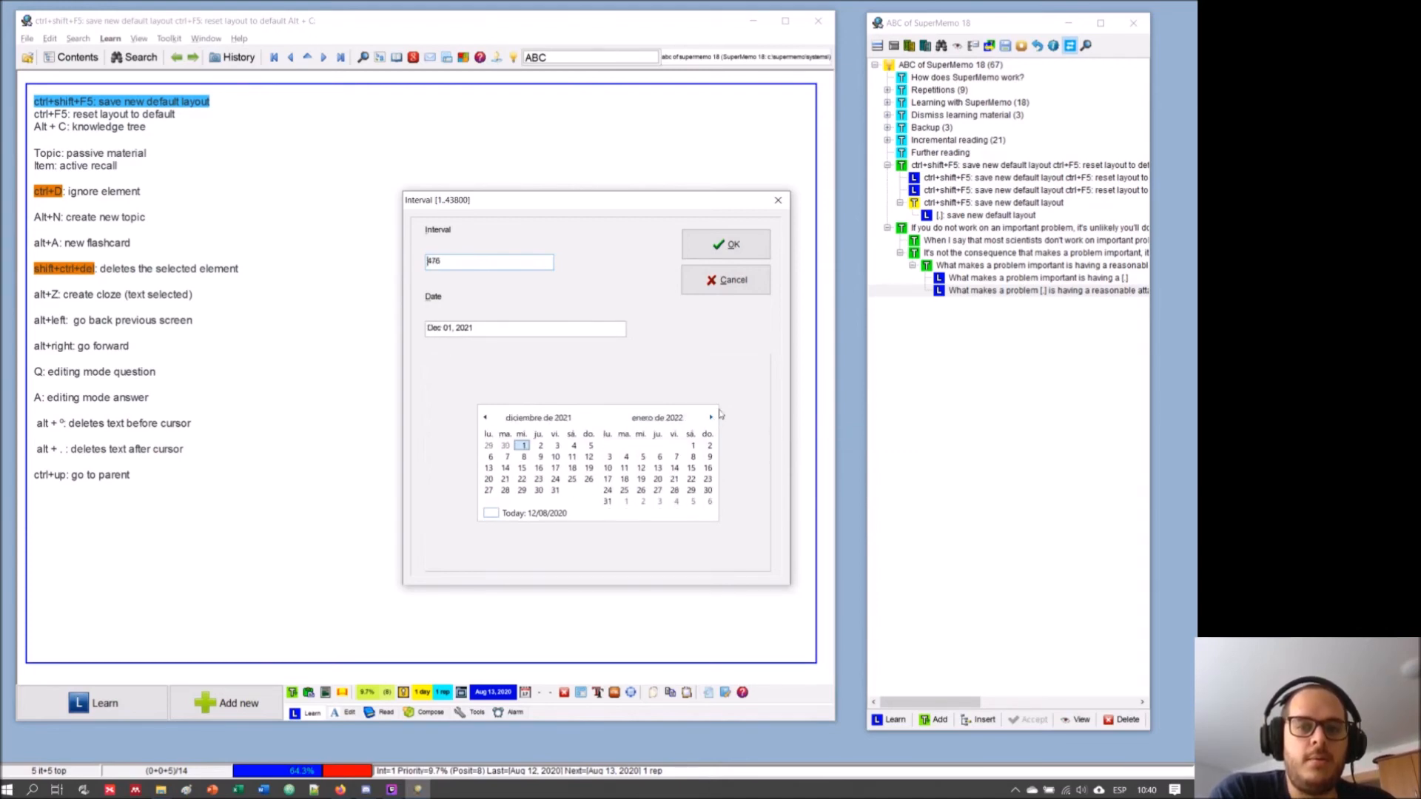
{"action": "left_click", "coordinate": [778, 201]}
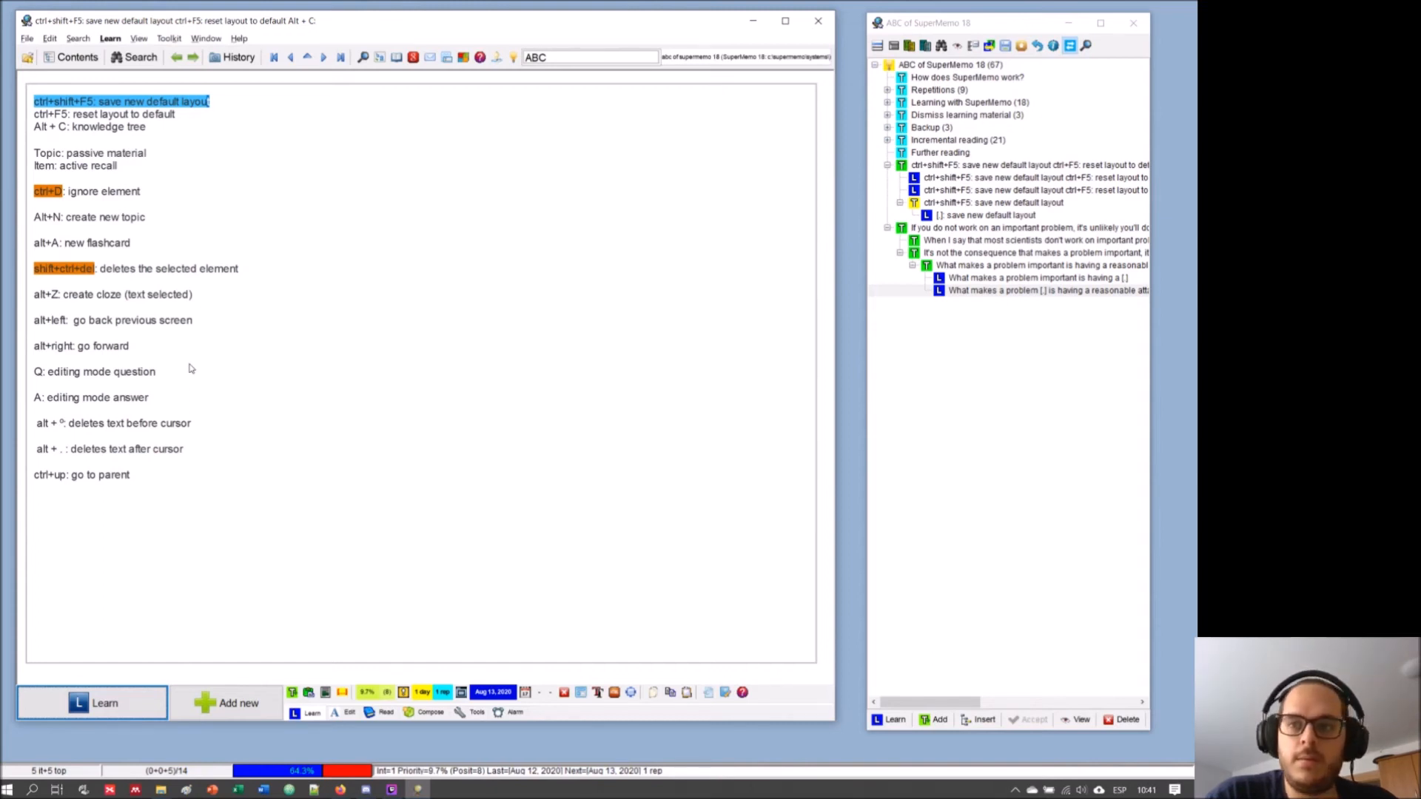
{"action": "left_click", "coordinate": [206, 38]}
{"action": "mouse_move", "coordinate": [237, 39]}
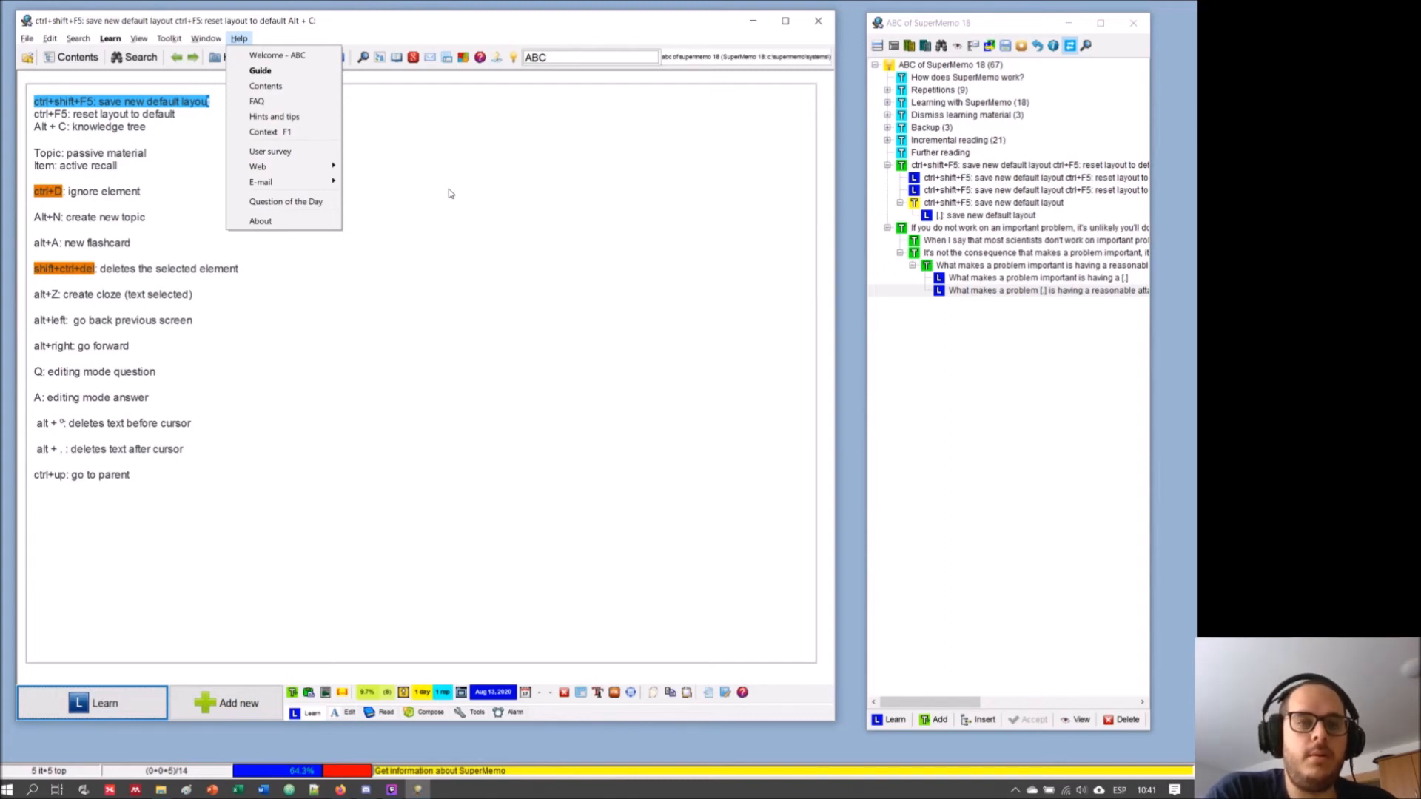
{"action": "left_click", "coordinate": [402, 210]}
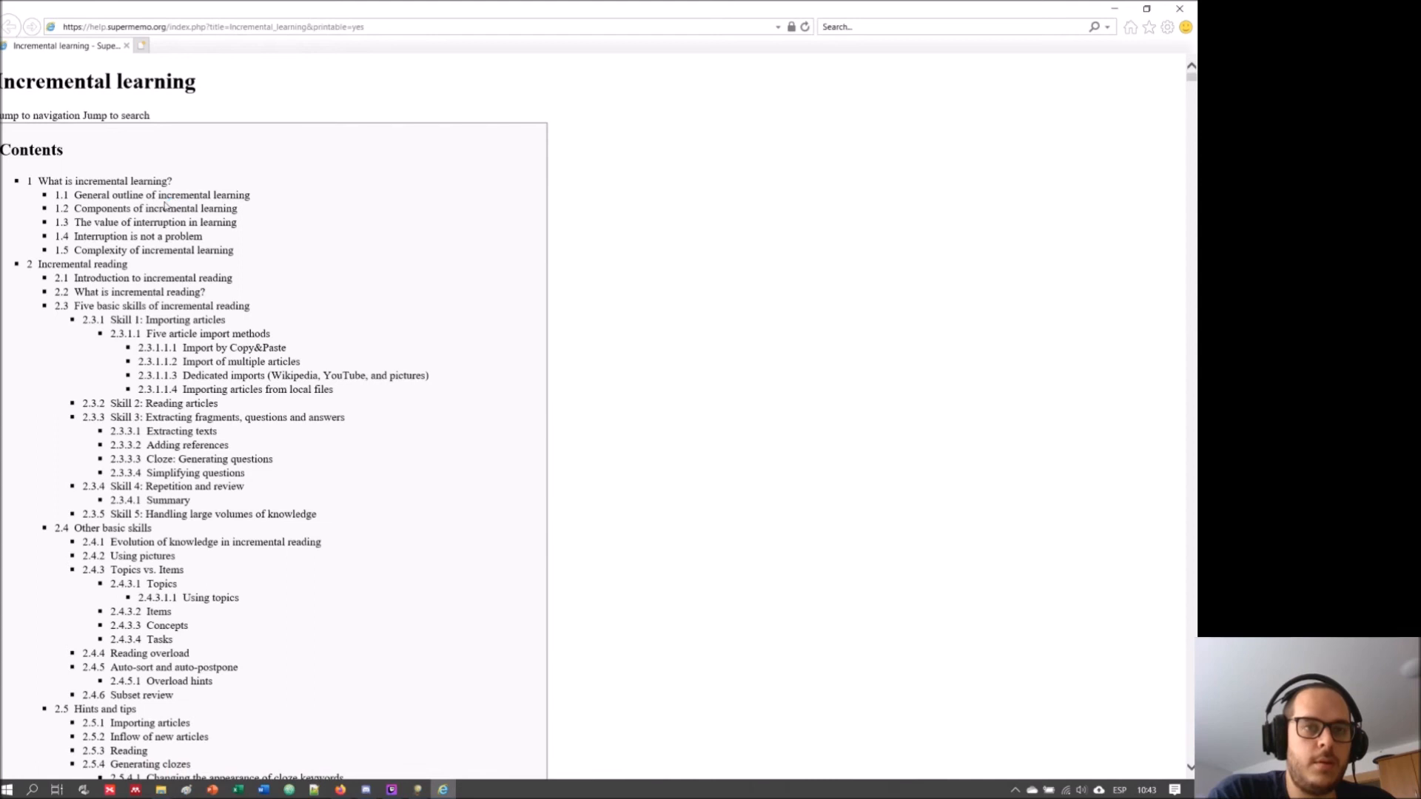
- Open a new Internet Explorer tab alongside the incremental learning help page
{"action": "left_click", "coordinate": [141, 46]}
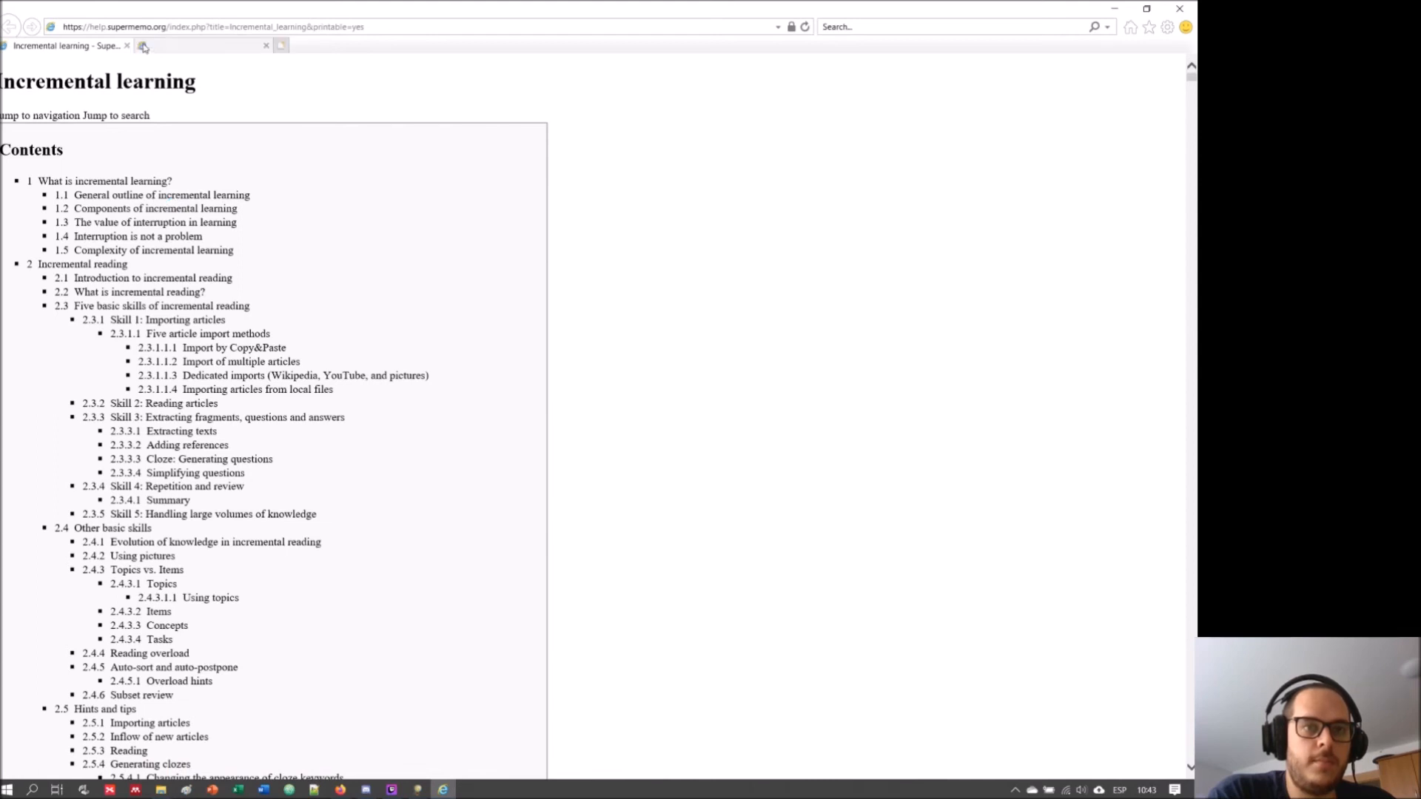
{"action": "left_click", "coordinate": [94, 47]}
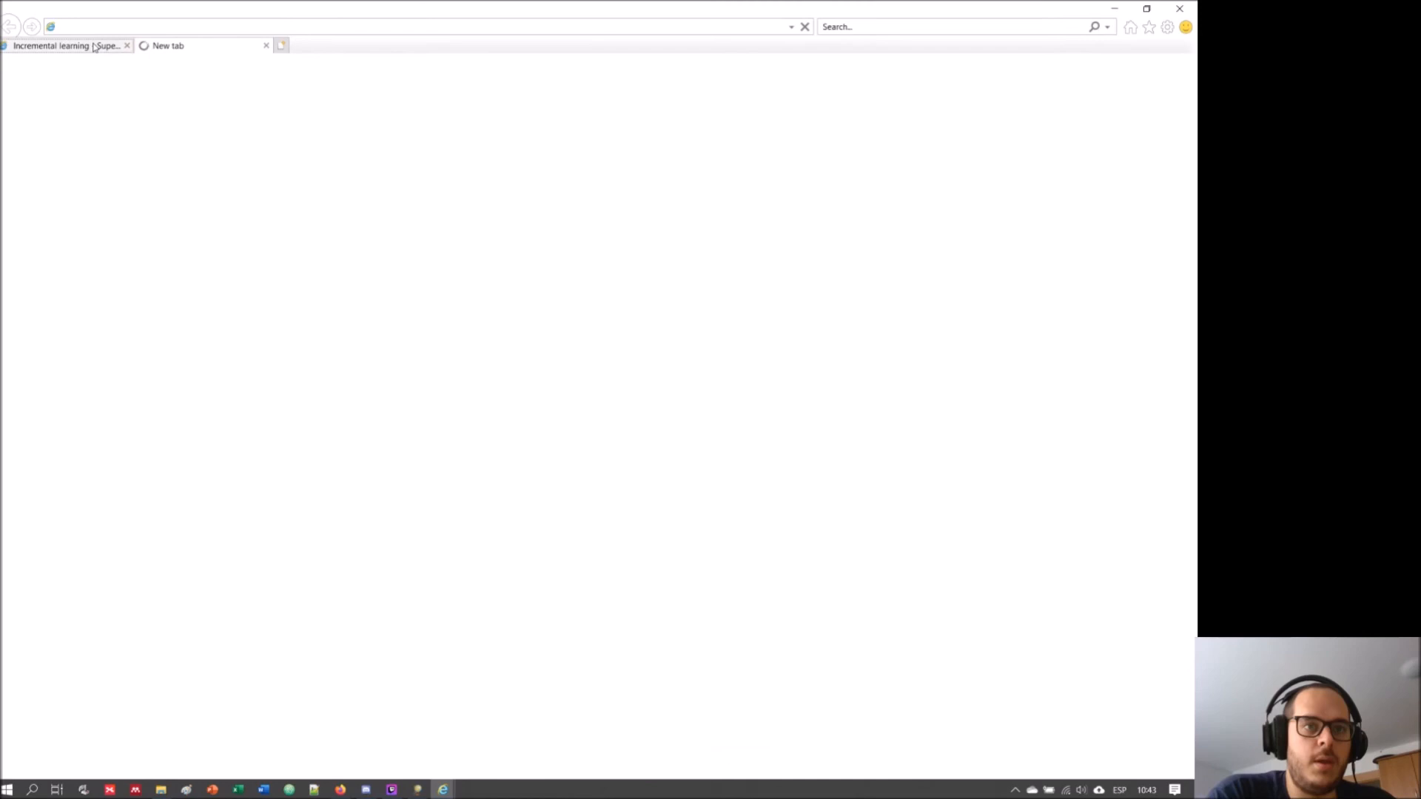
{"action": "left_click", "coordinate": [153, 46]}
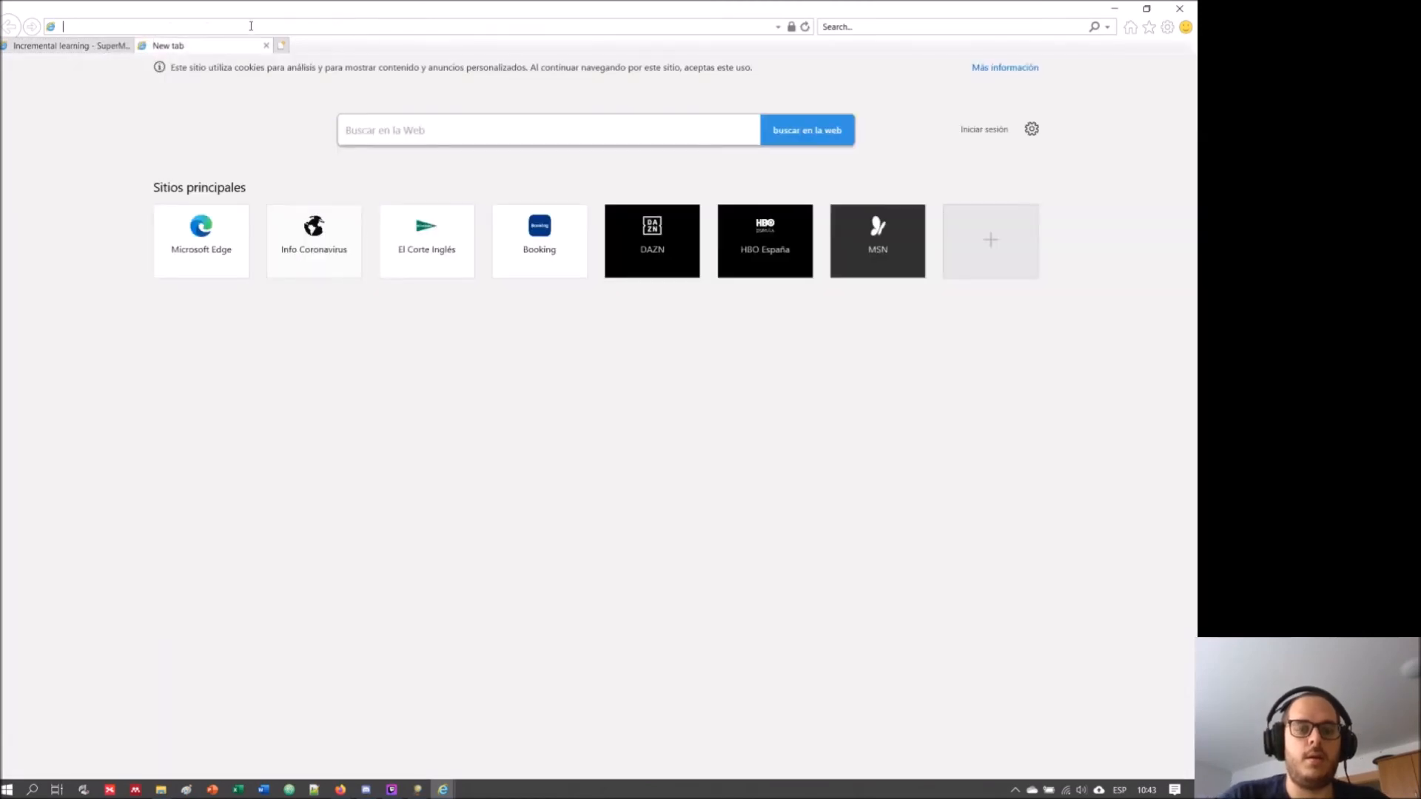
- Try to open the article parser site at the address articleparser.wen
{"action": "type", "text": "articlepar"}
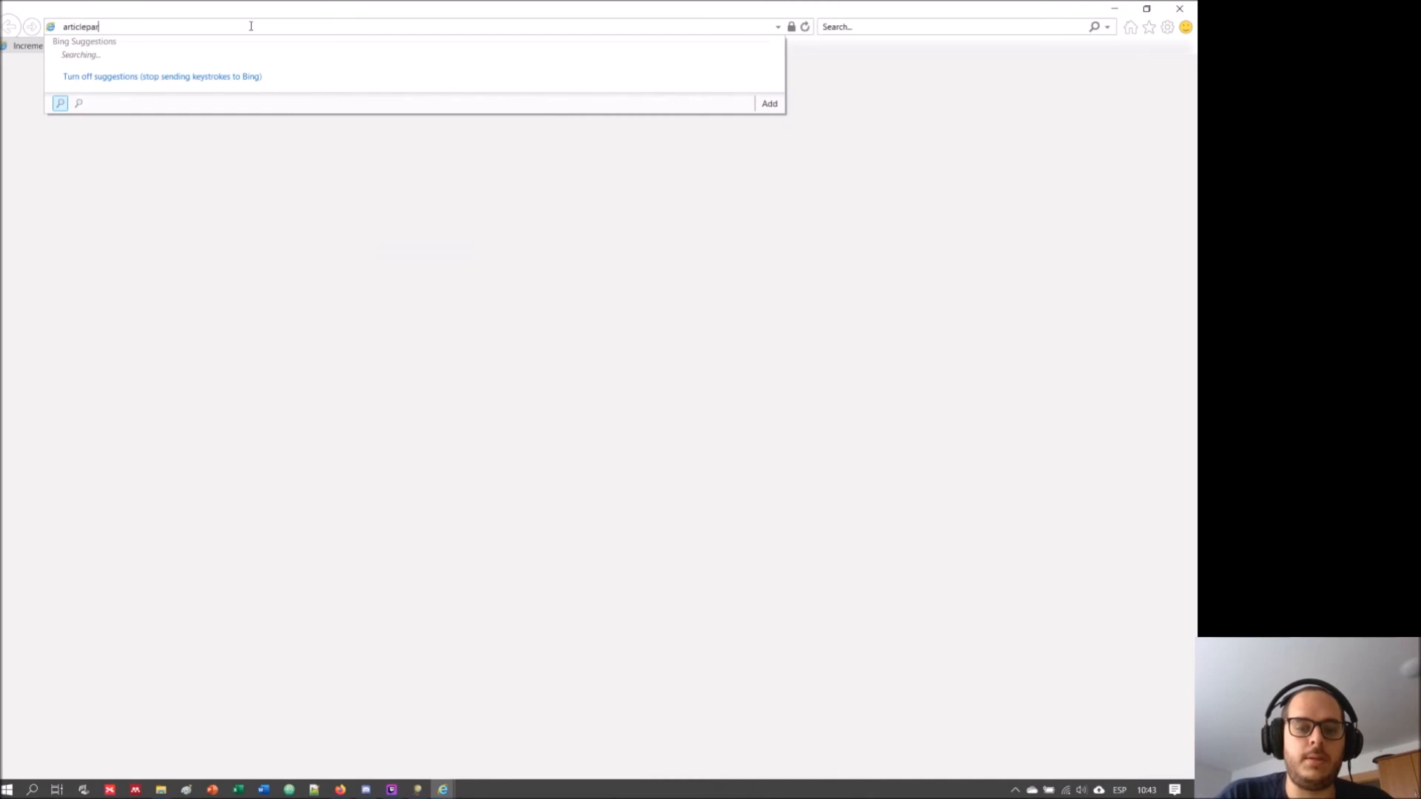
{"action": "type", "text": "ser"}
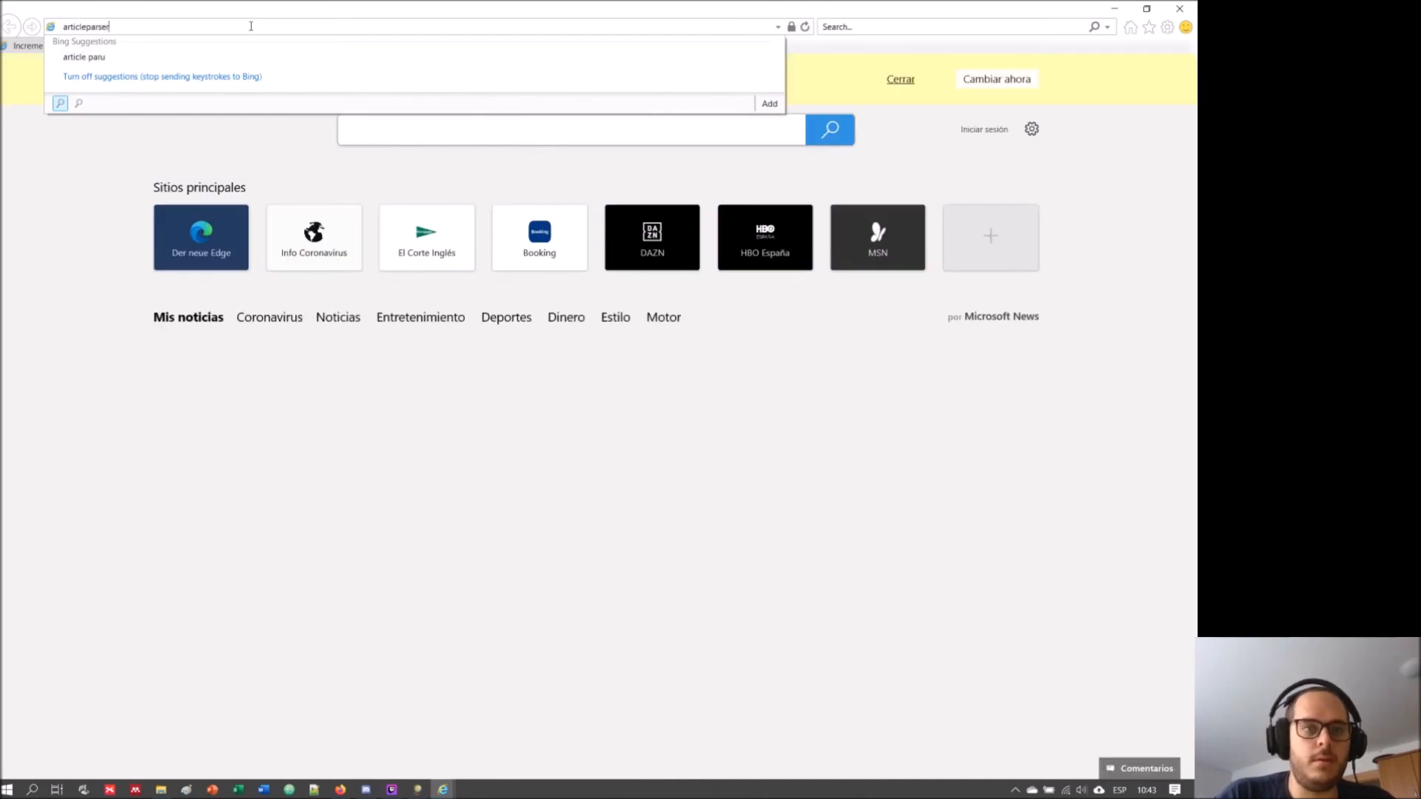
{"action": "type", "text": "."}
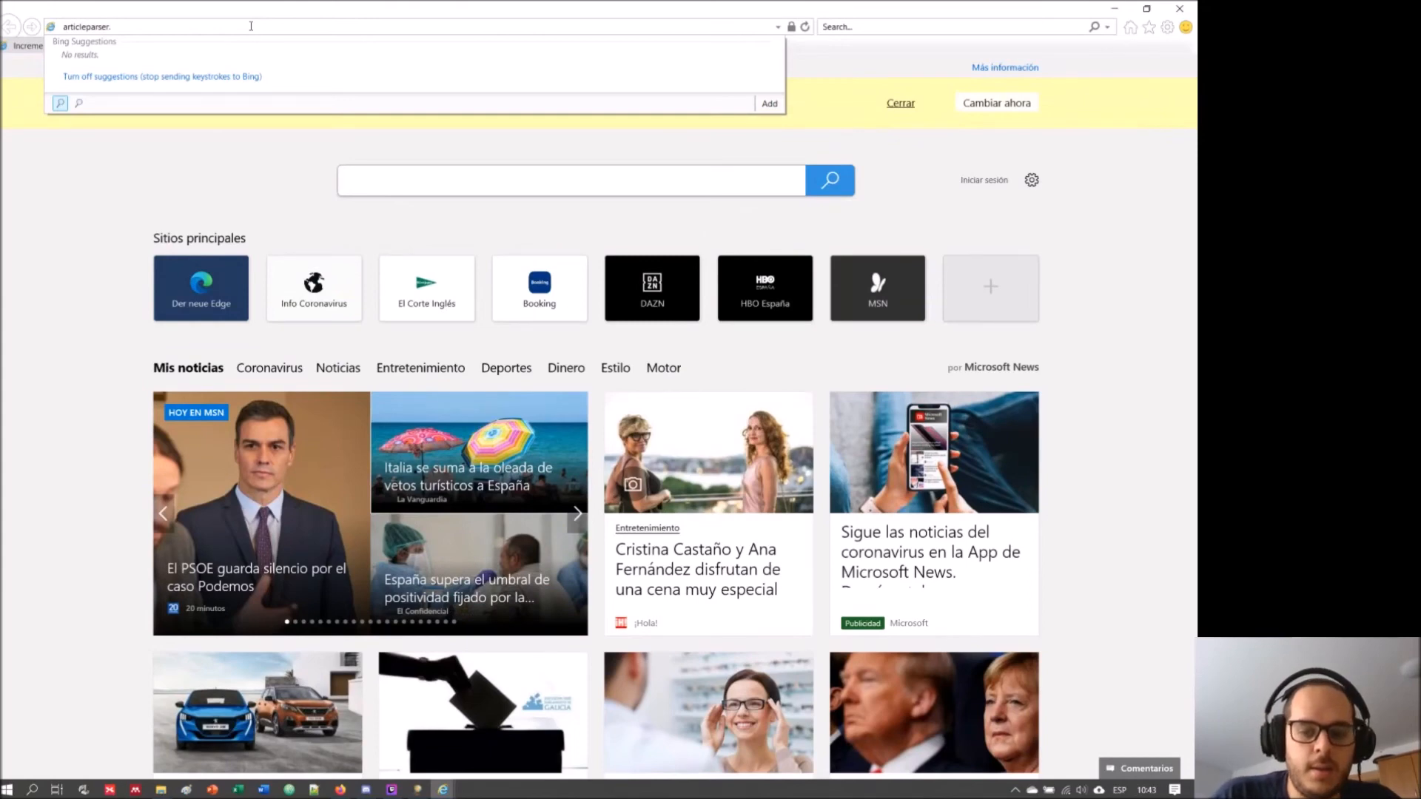
{"action": "type", "text": "w"}
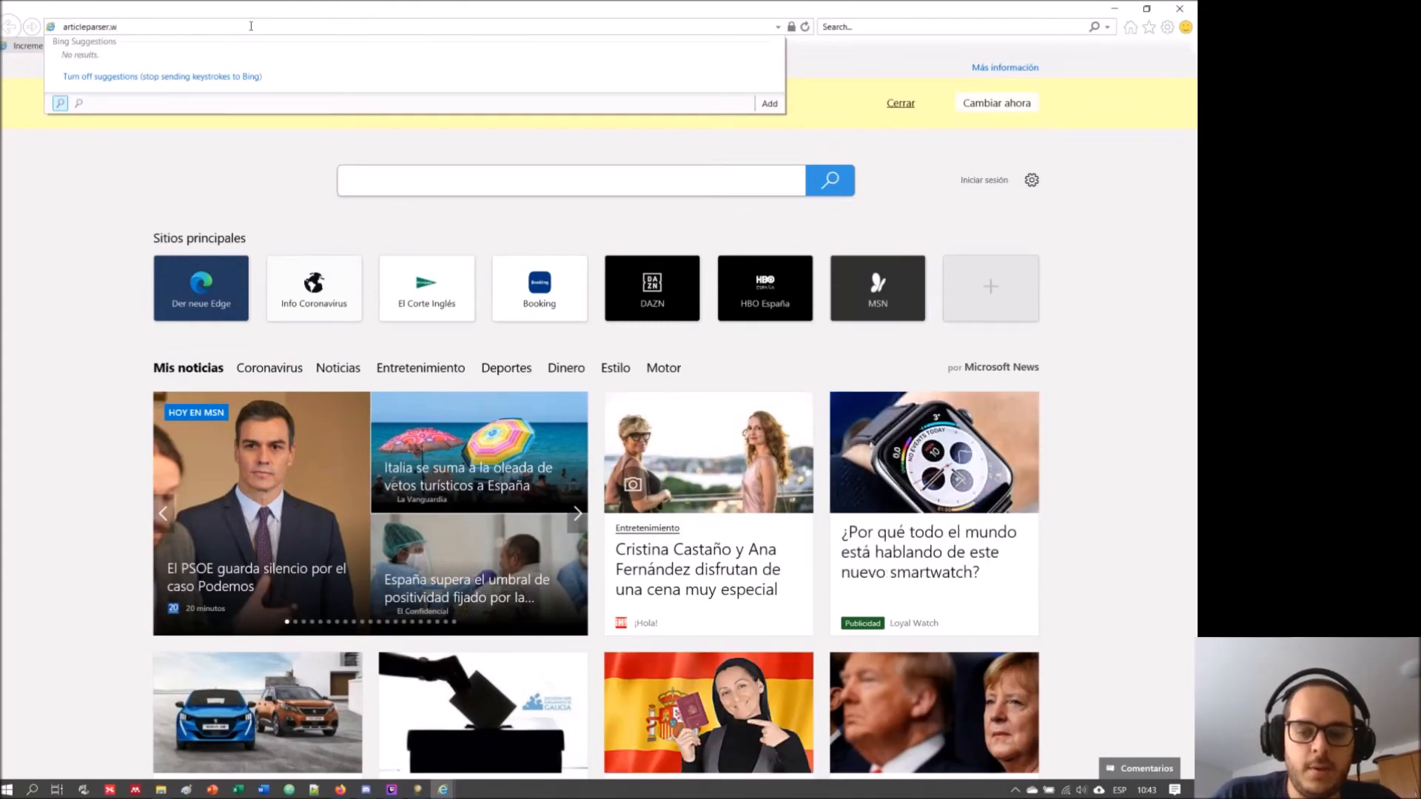
{"action": "type", "text": "an"}
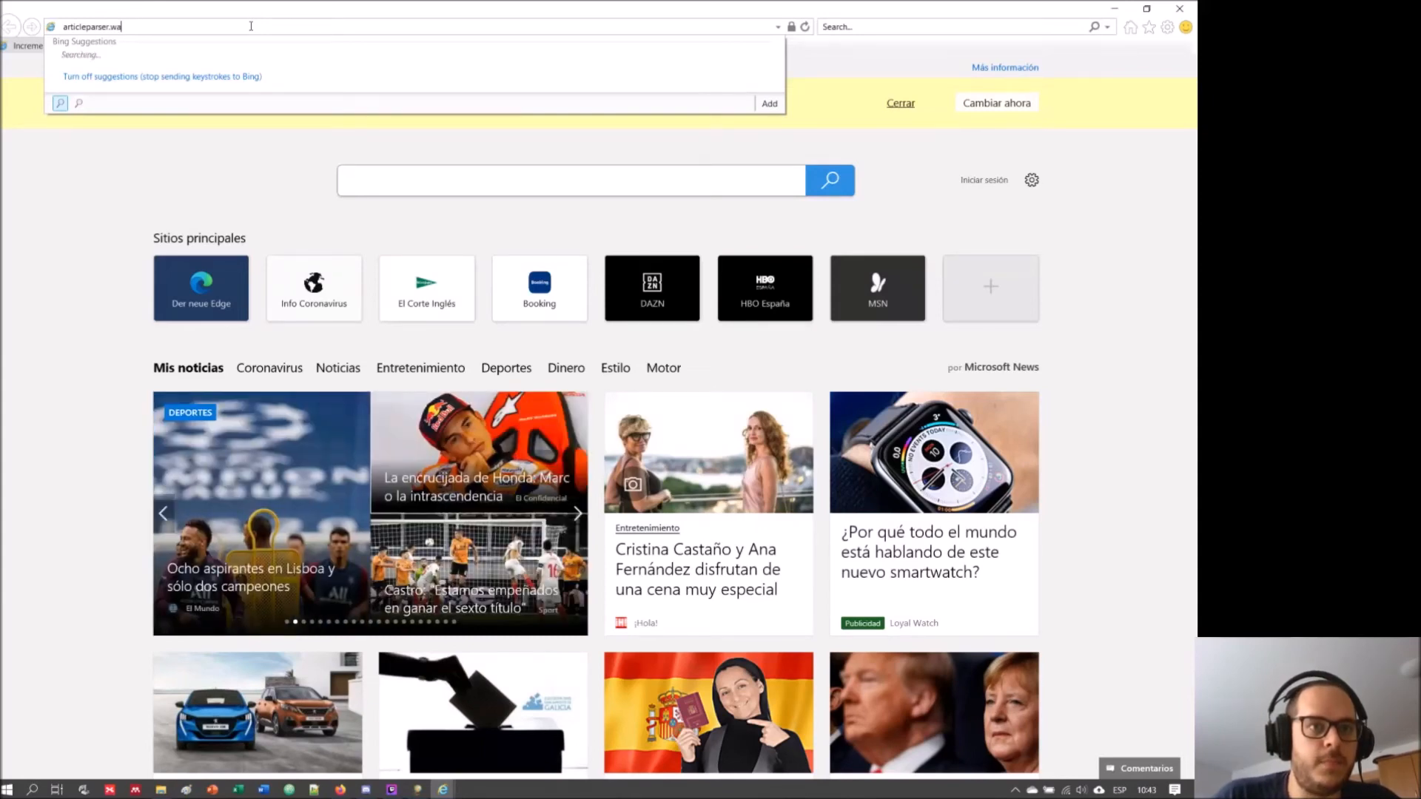
{"action": "key", "text": "BackSpace"}
{"action": "type", "text": "en"}
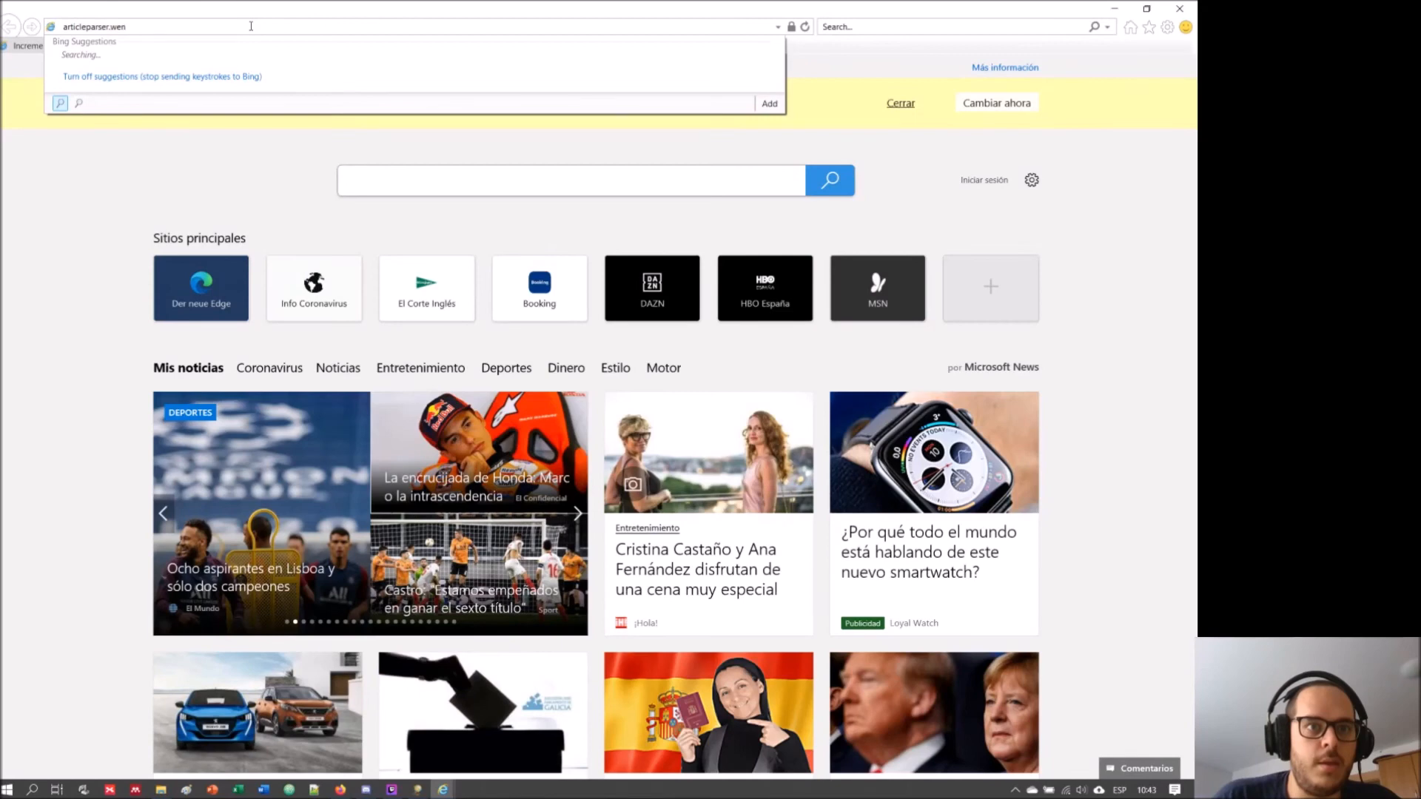
{"action": "key", "text": "Return"}
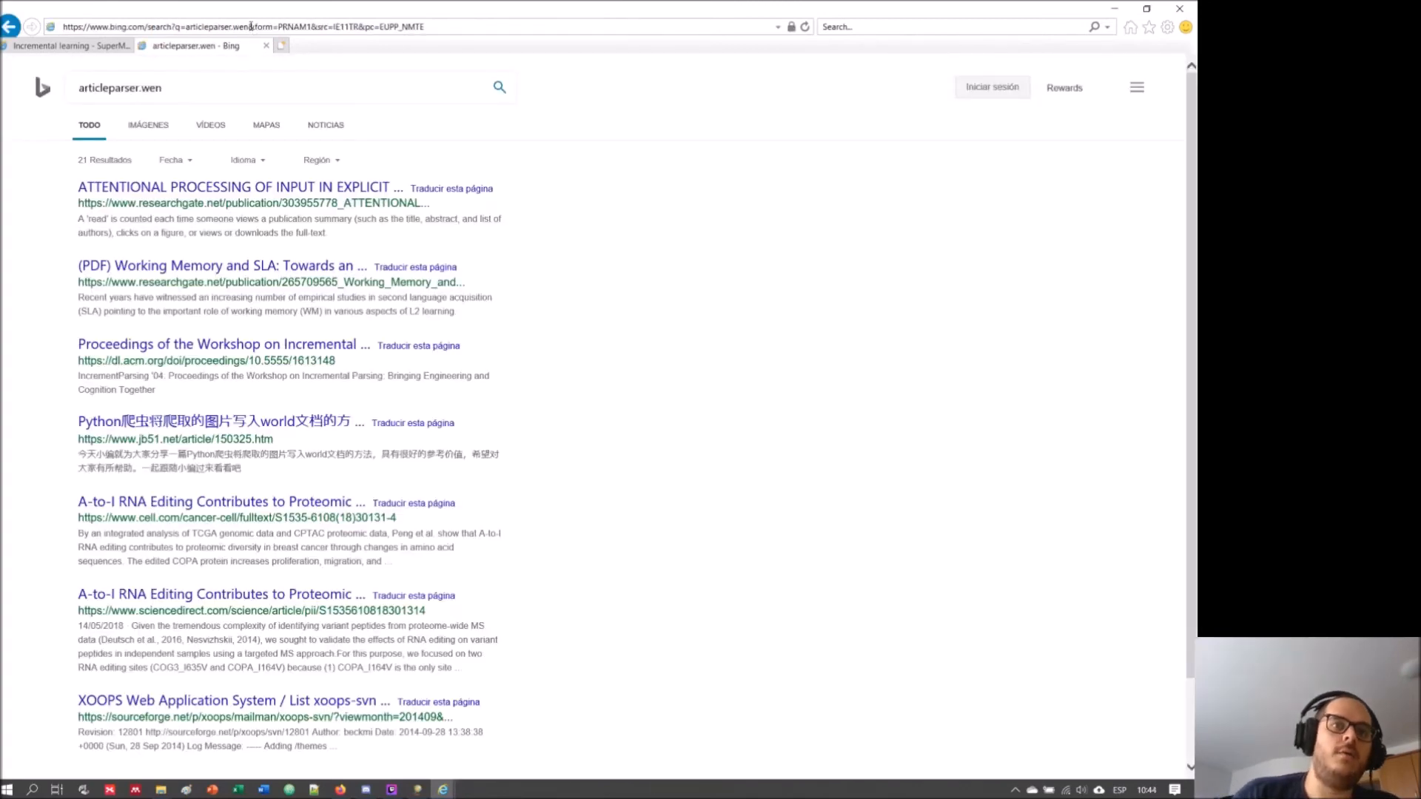
- Replace the search page's address with articleparser.win and load the site in the same tab
{"action": "left_click", "coordinate": [250, 28]}
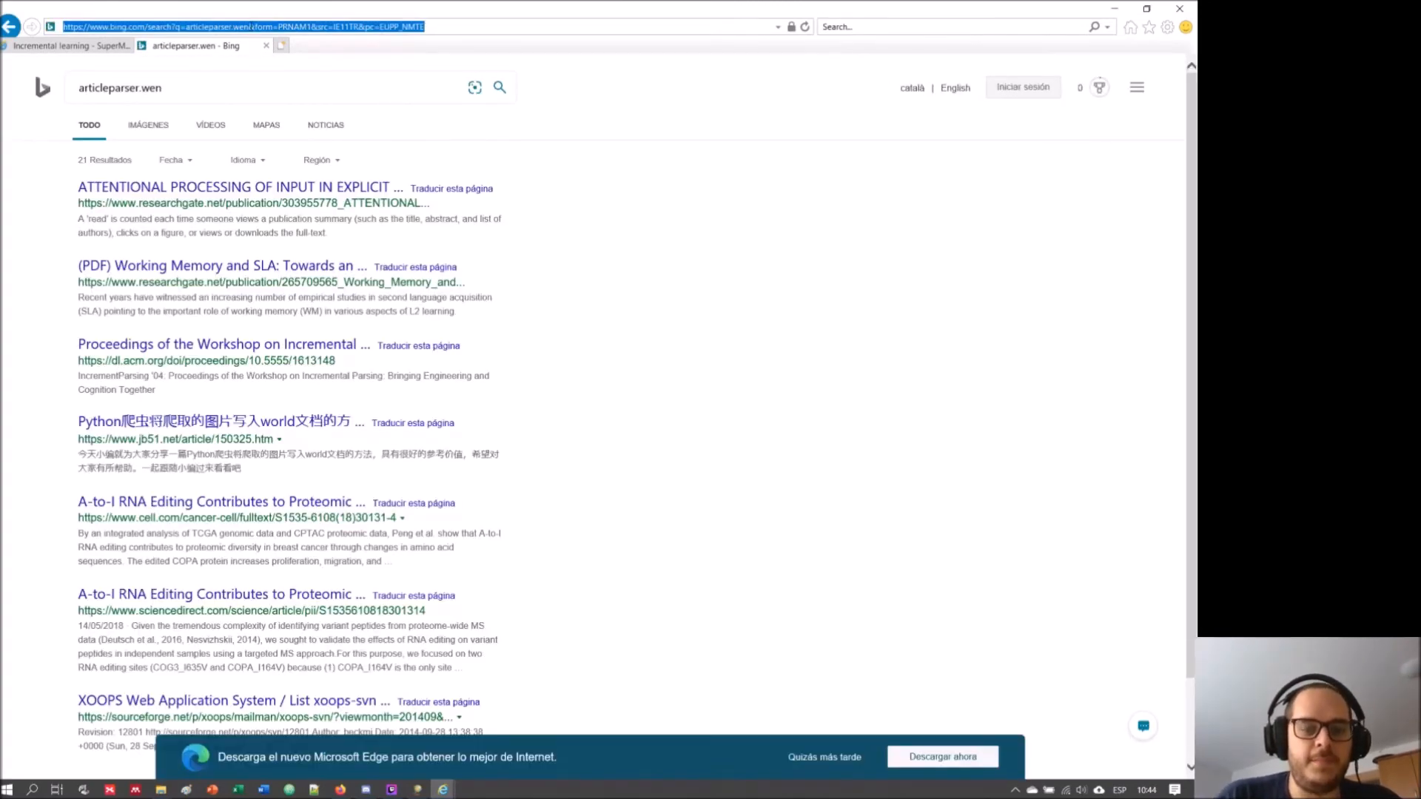
{"action": "type", "text": "article"}
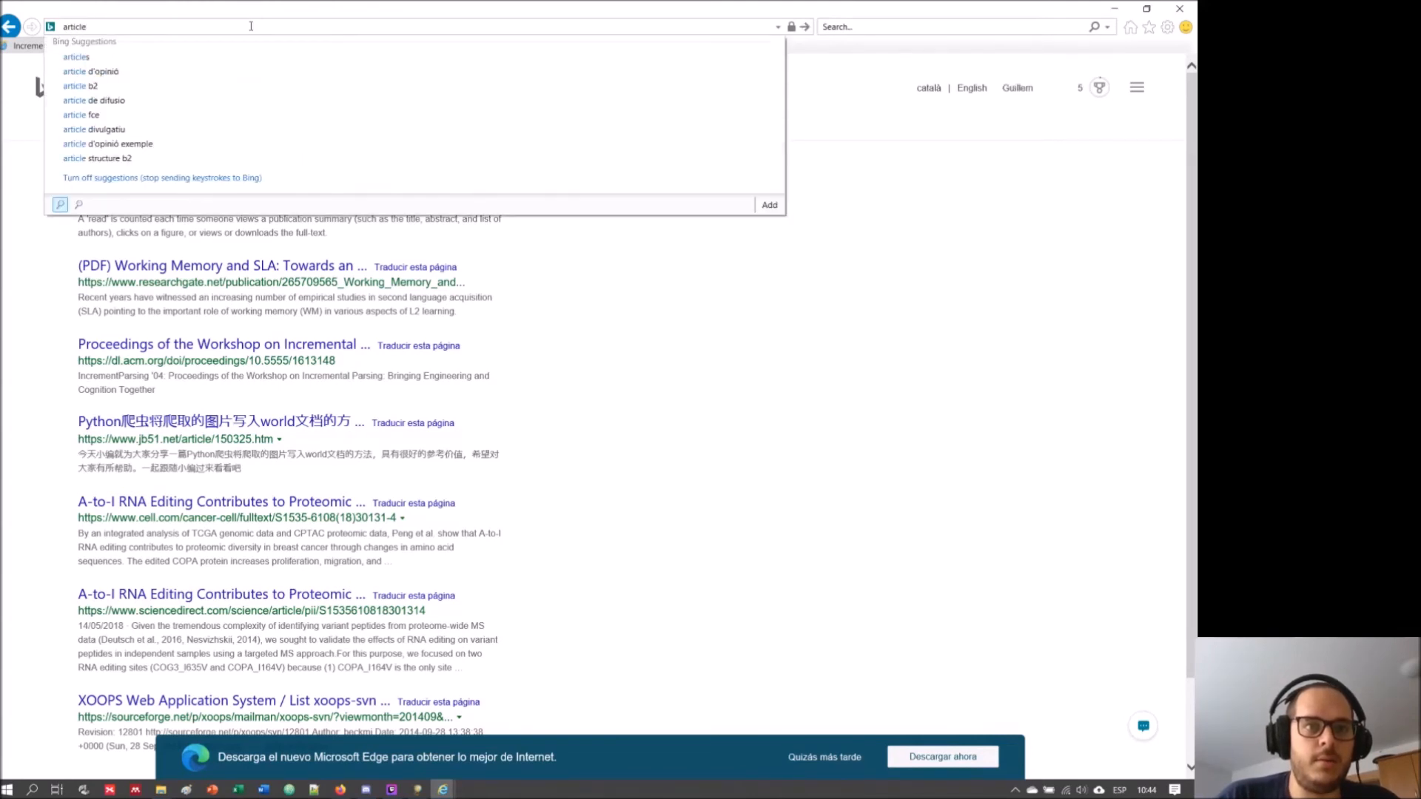
{"action": "type", "text": "parser.win"}
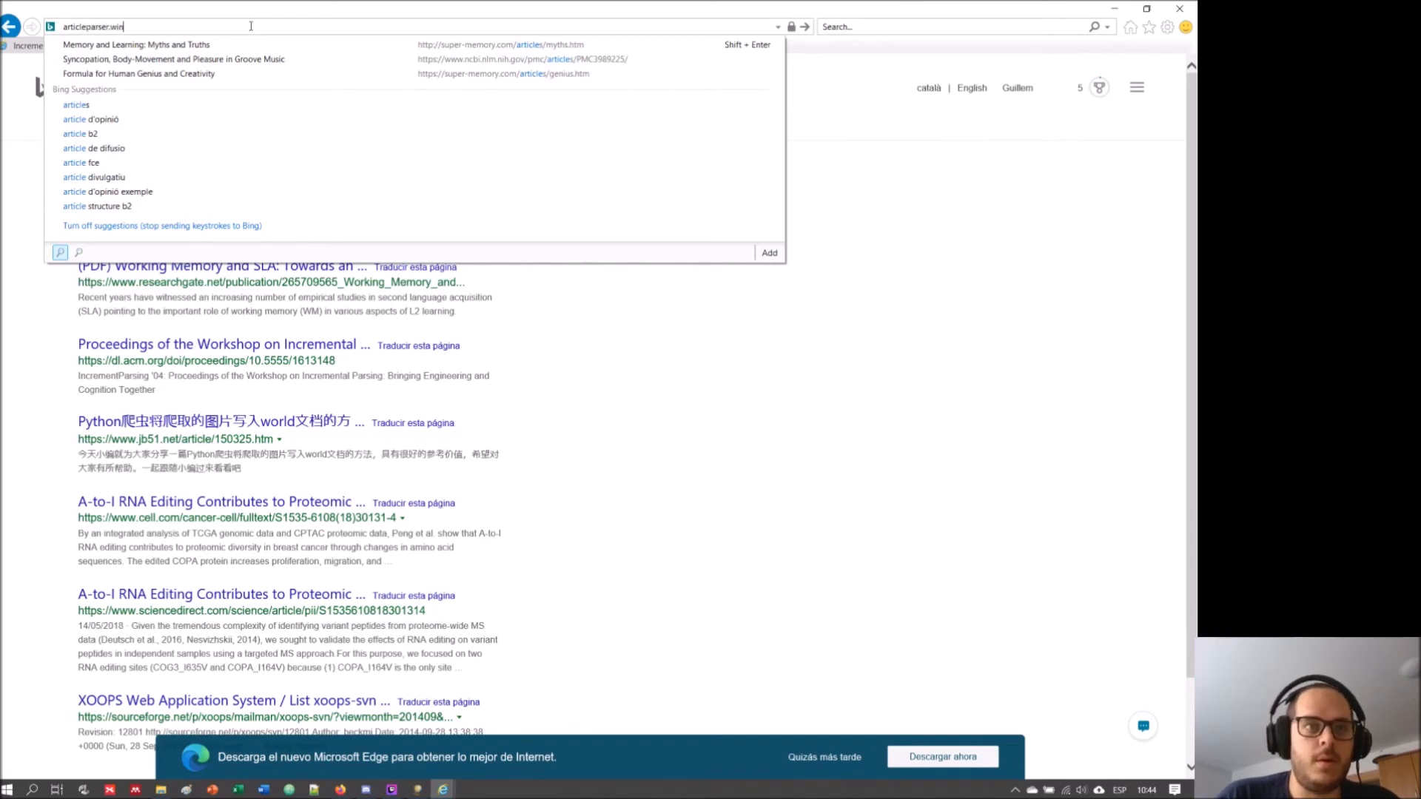
{"action": "key", "text": "Return"}
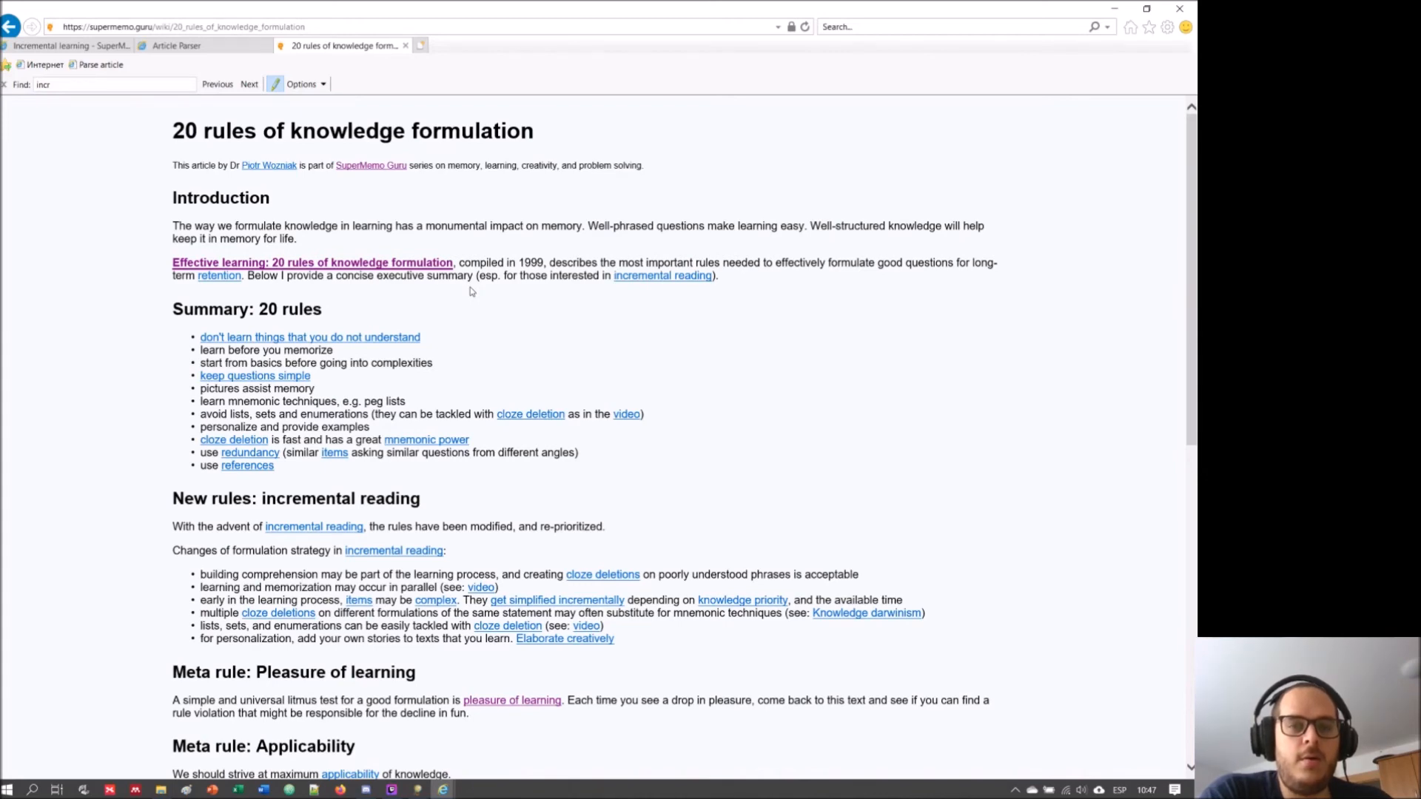
- Switch from the 20 rules article back to SuperMemo and open the web import list of articles available in Internet Explorer
{"action": "left_click_drag", "start_coordinate": [1192, 137], "coordinate": [1192, 392]}
{"action": "left_click_drag", "start_coordinate": [1195, 197], "coordinate": [1194, 150]}
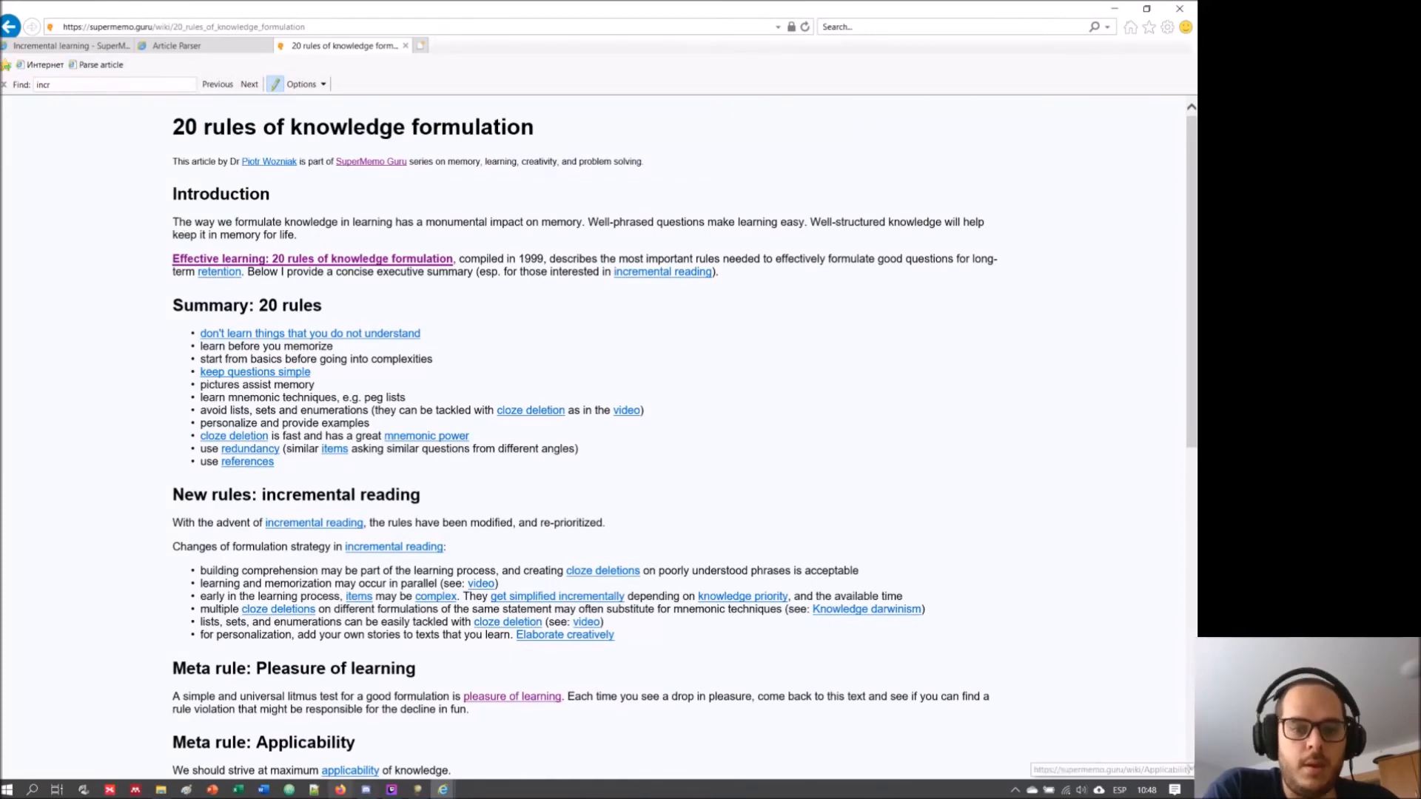
{"action": "left_click", "coordinate": [420, 790]}
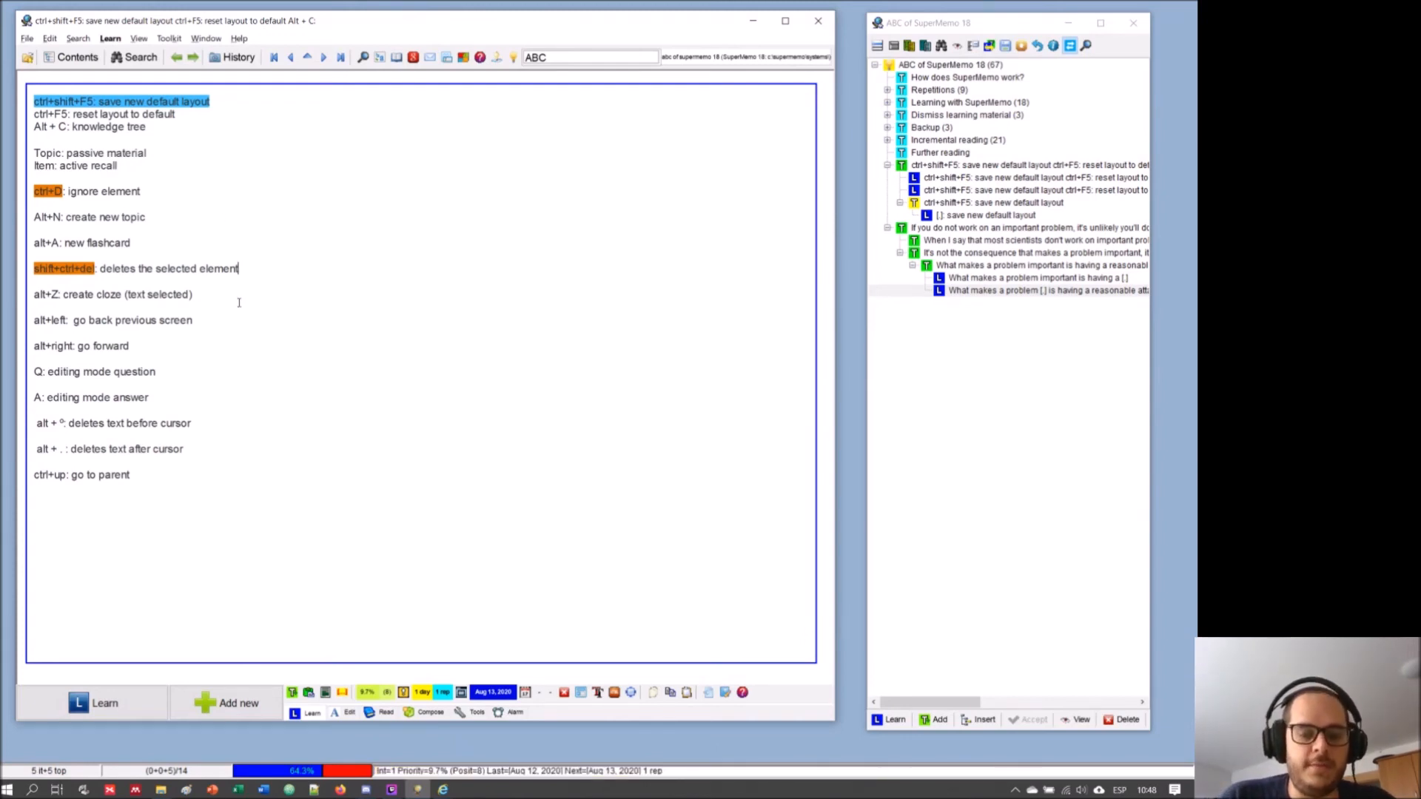
{"action": "key", "text": "ctrl+shift+e"}
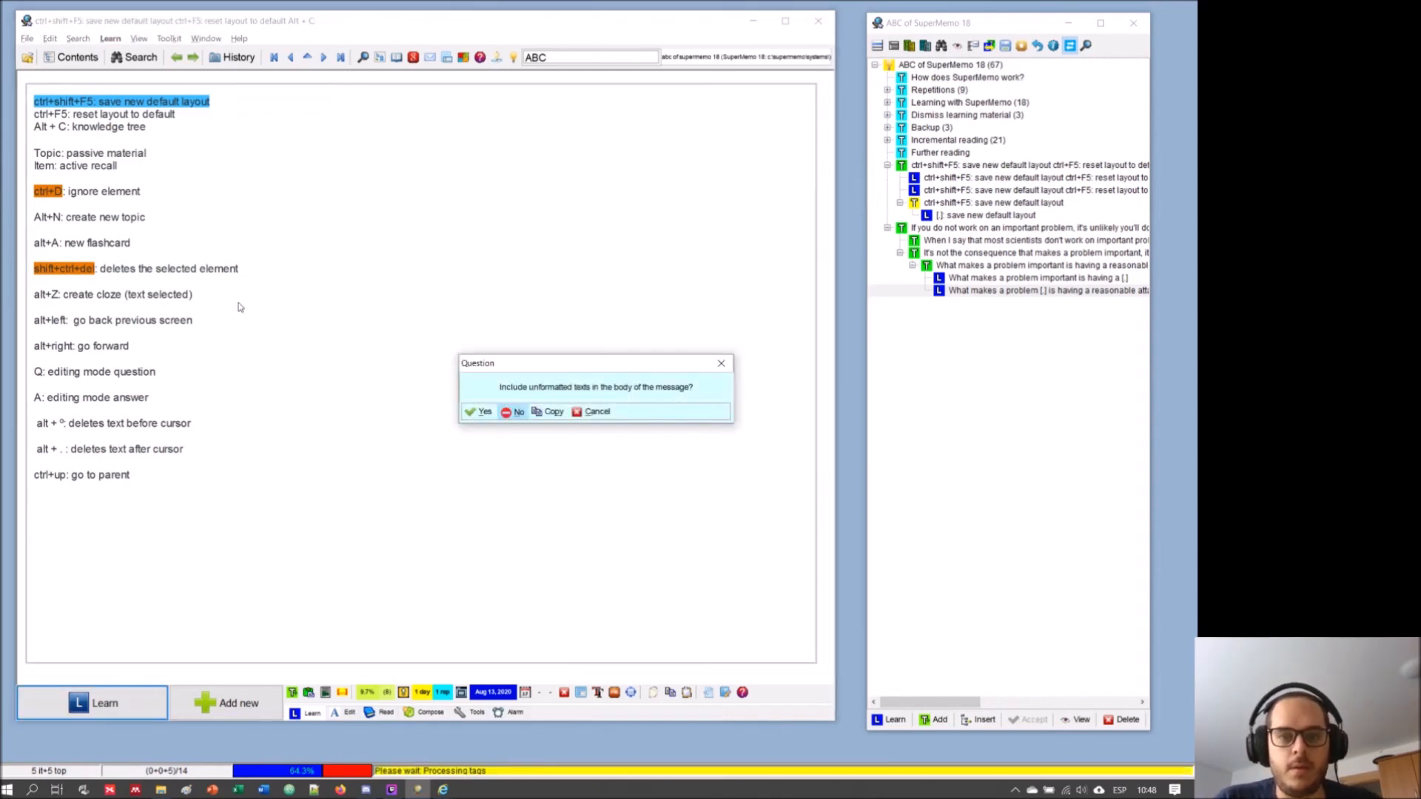
{"action": "left_click", "coordinate": [721, 365]}
{"action": "key", "text": "ctrl+shift+a"}
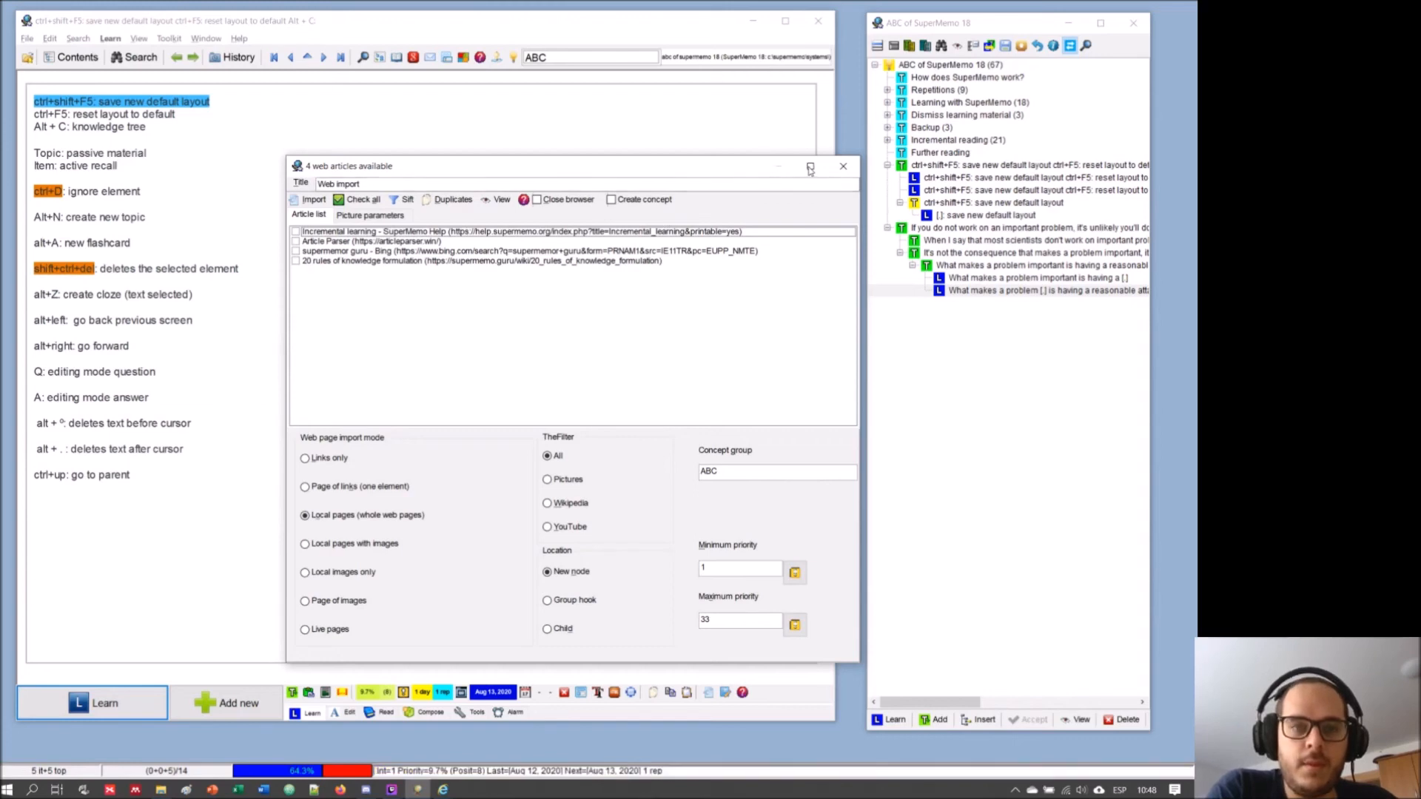
- Mark the Incremental learning help article for import, with Close browser and Create concept enabled
{"action": "left_click", "coordinate": [299, 233]}
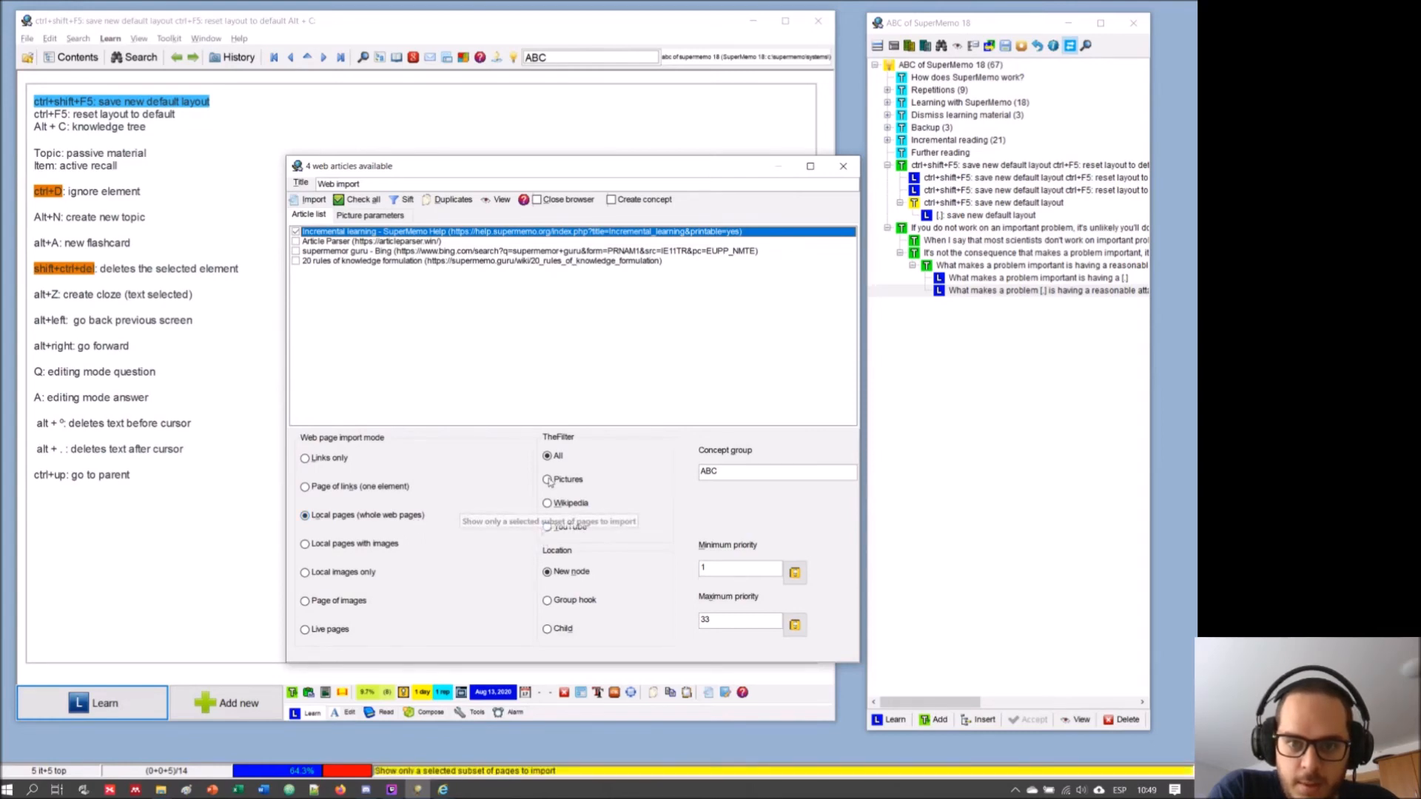
{"action": "left_click", "coordinate": [537, 201]}
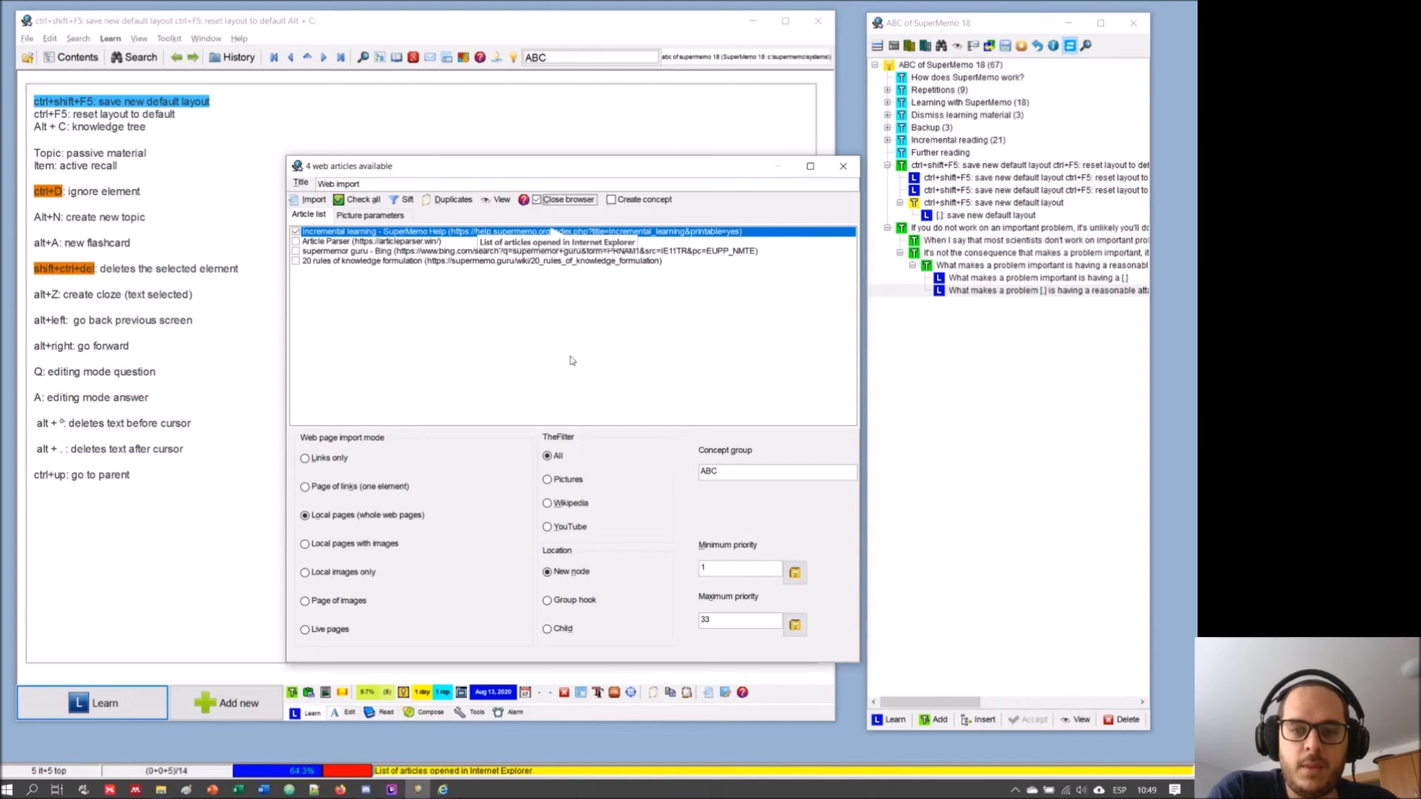
{"action": "left_click", "coordinate": [612, 200]}
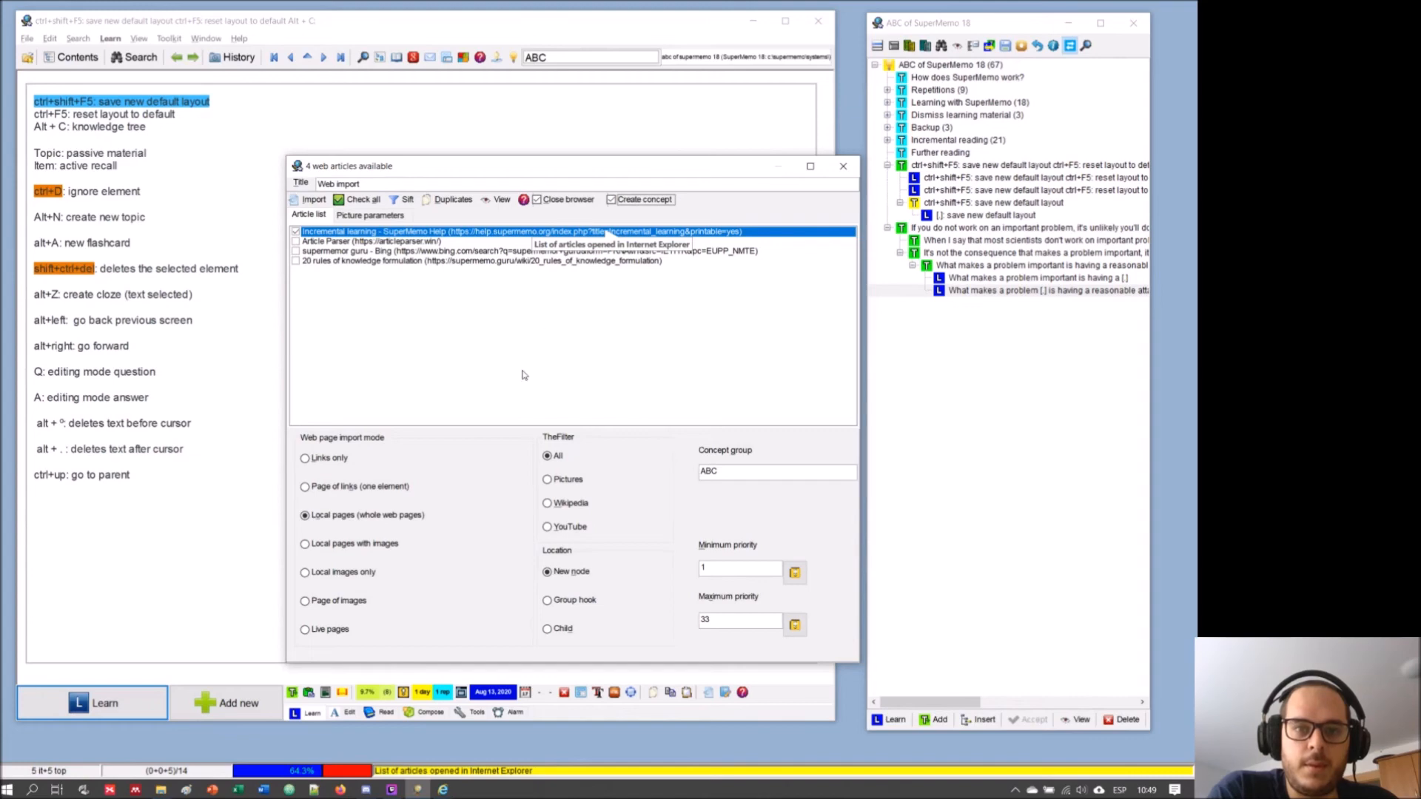
{"action": "right_click", "coordinate": [368, 236]}
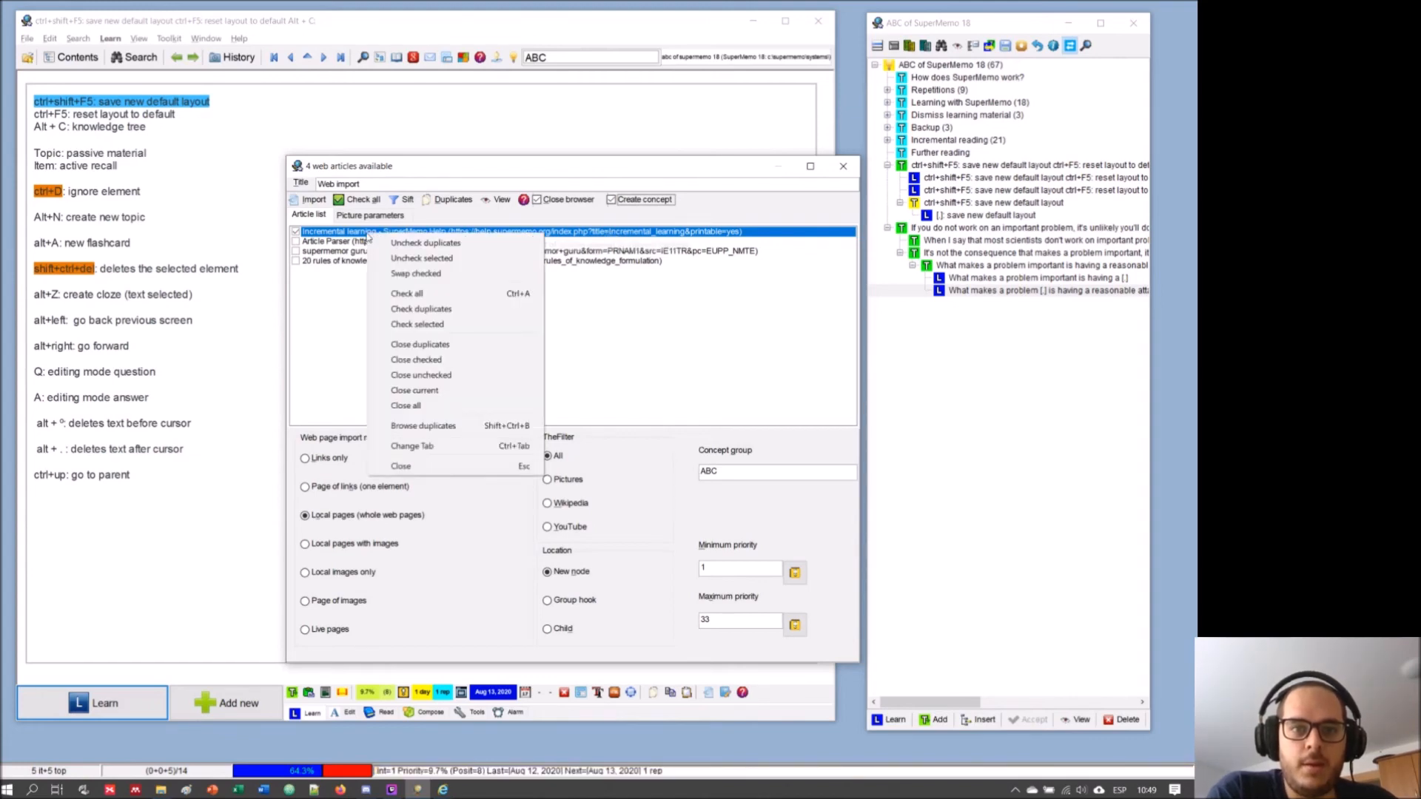
{"action": "left_click", "coordinate": [347, 234]}
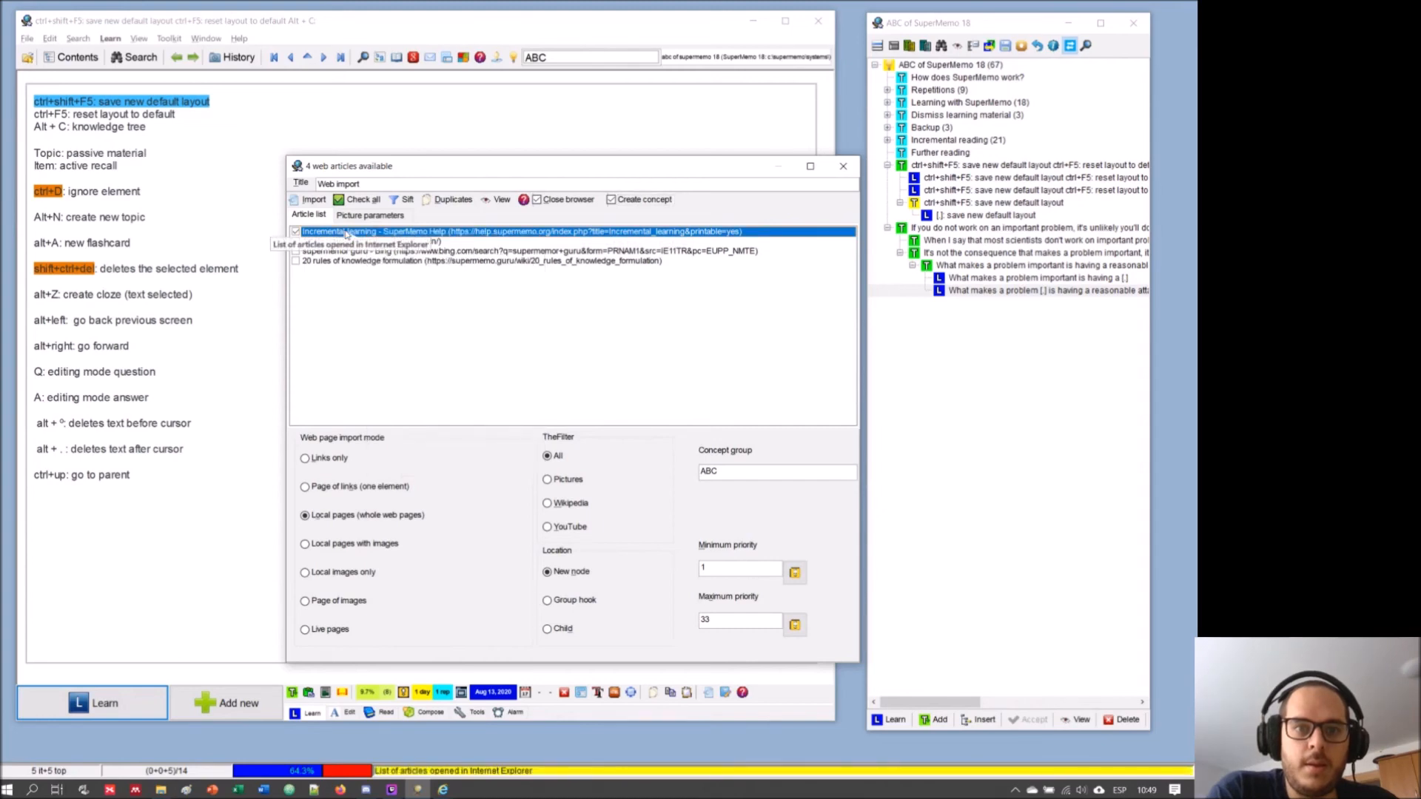
- Title the web import "Incremental Learning"
{"action": "left_click", "coordinate": [362, 184]}
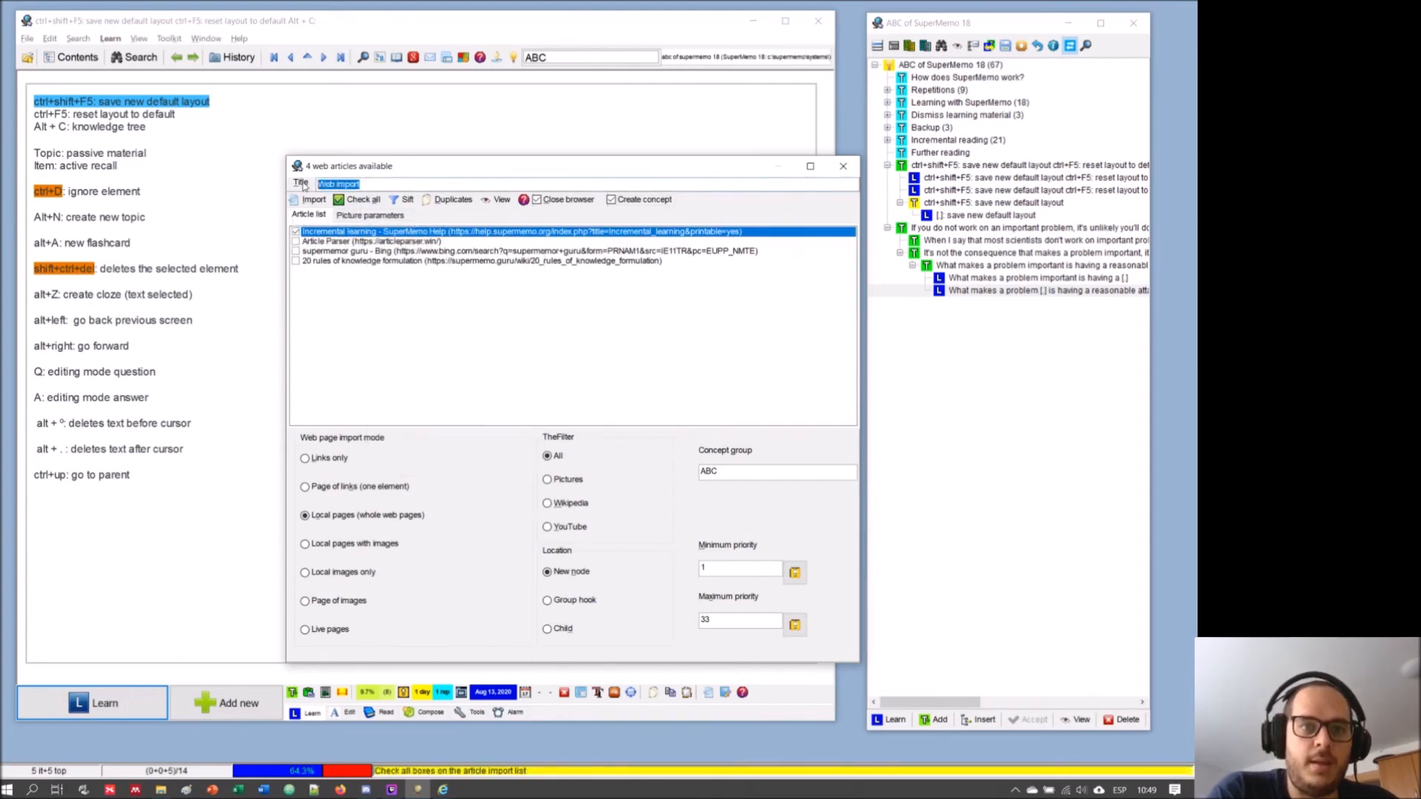
{"action": "type", "text": "Incremental"}
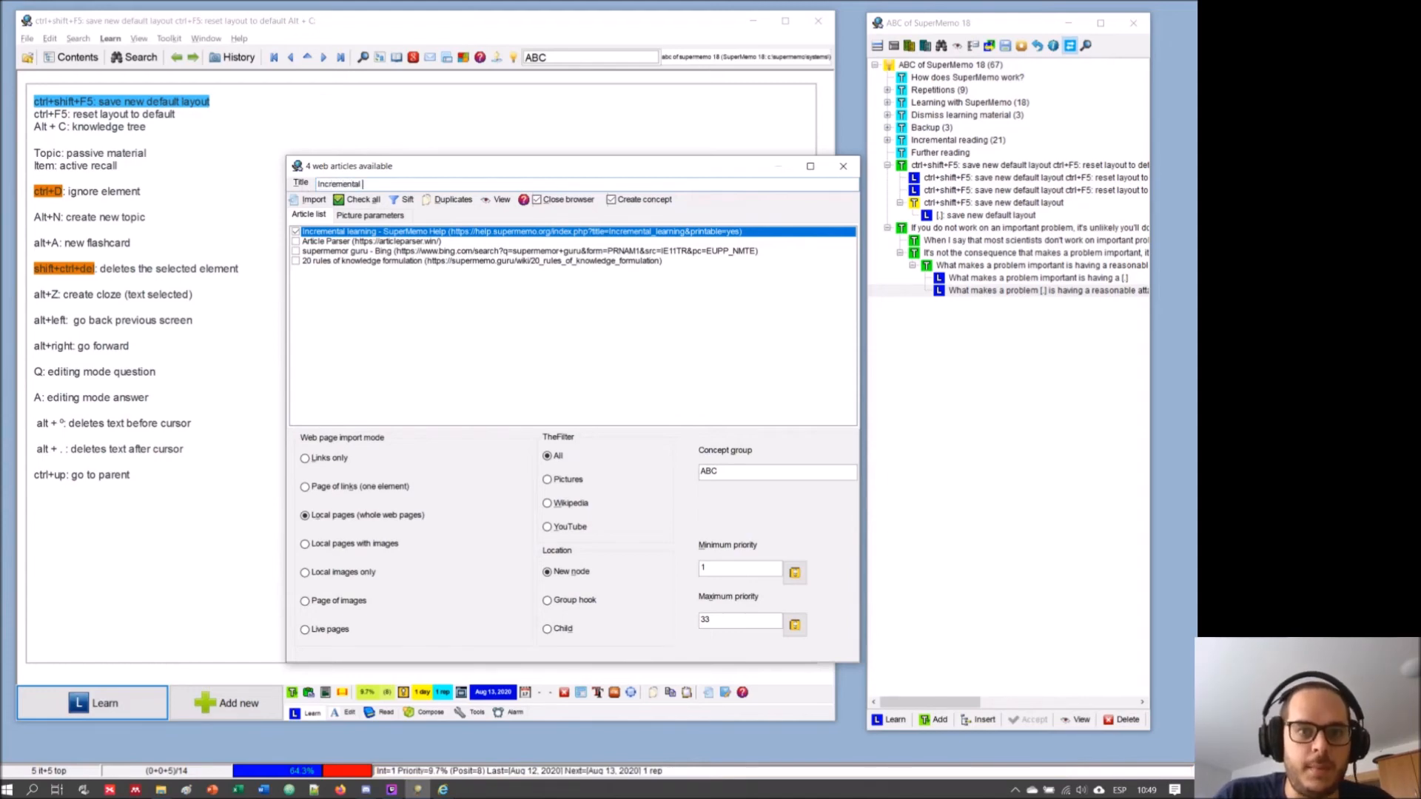
{"action": "type", "text": " learning"}
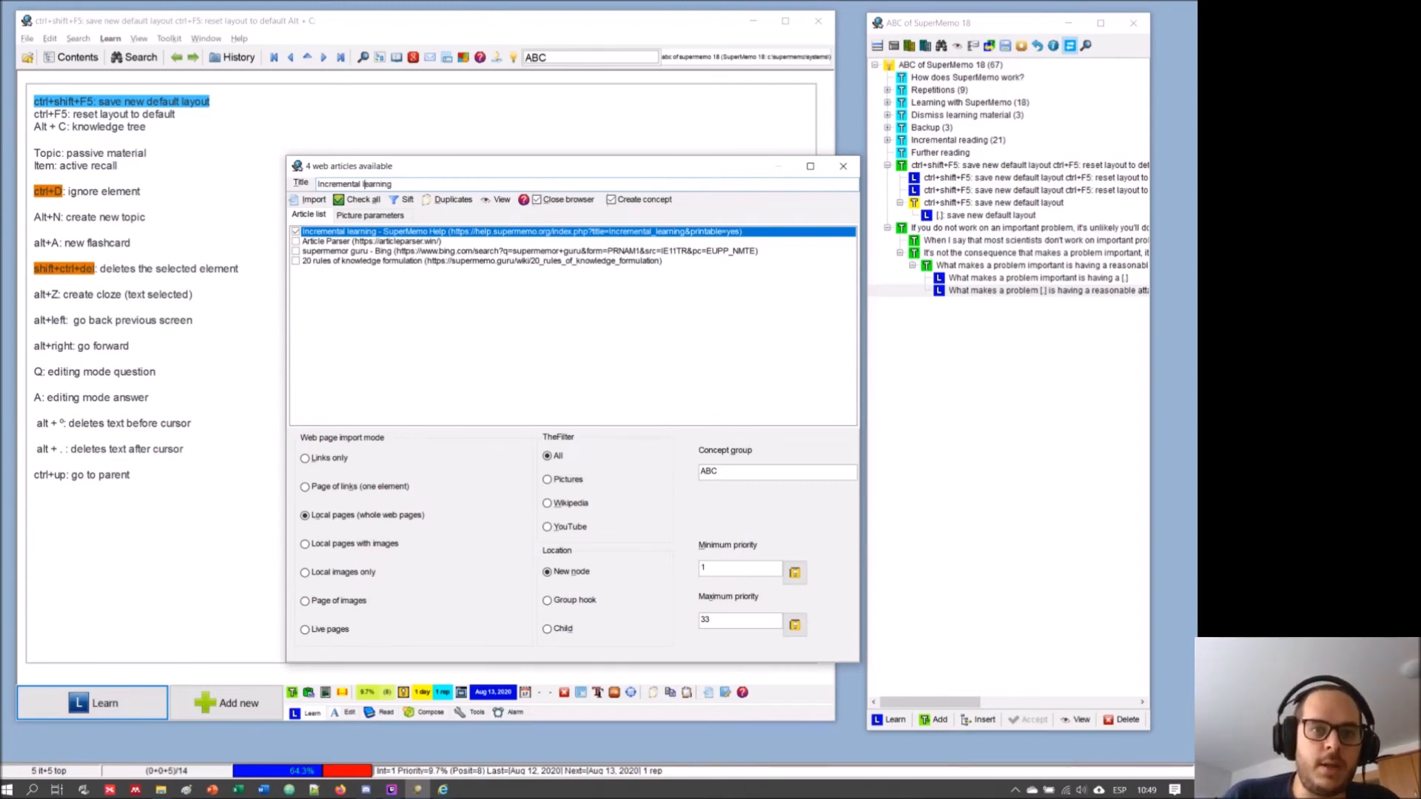
{"action": "key", "text": "BackSpace"}
{"action": "type", "text": "L"}
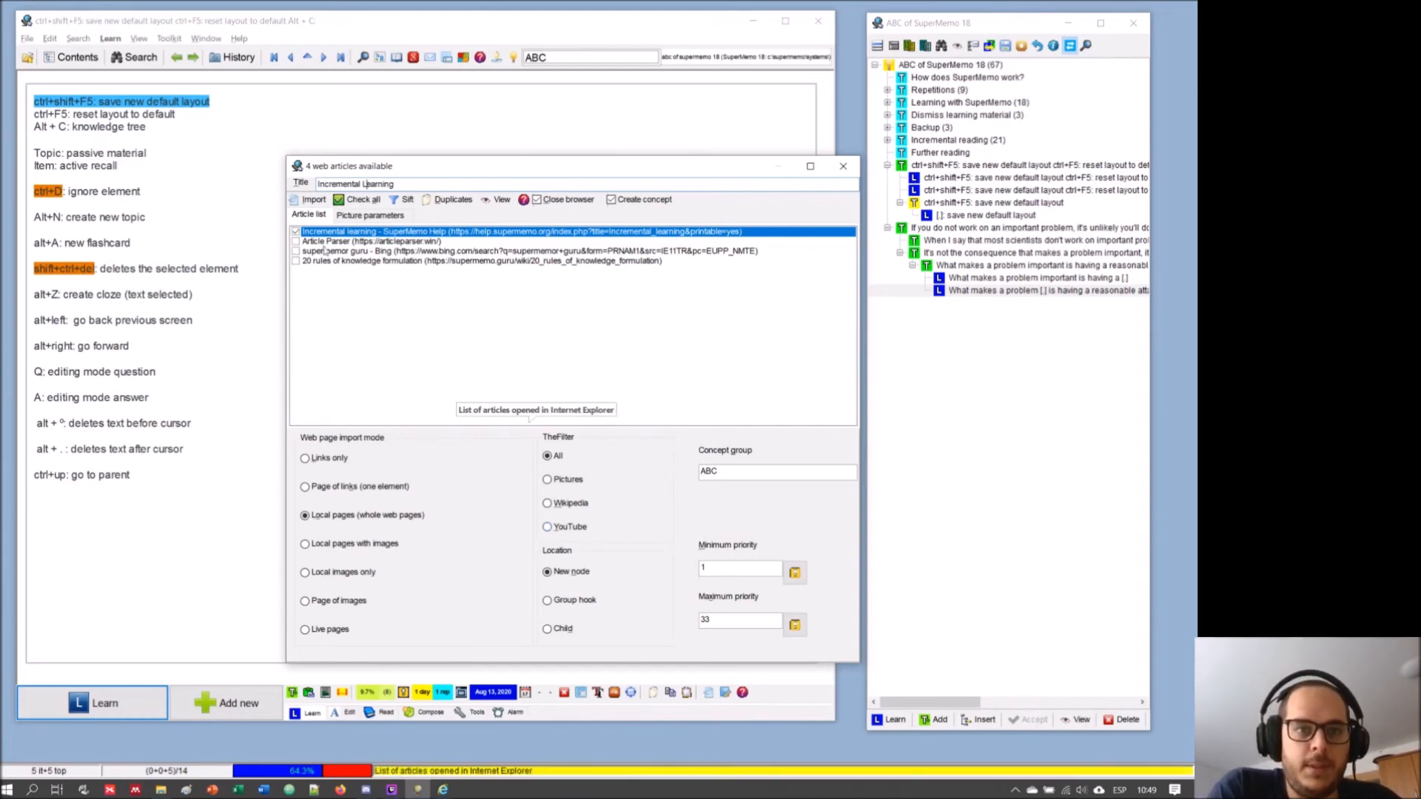
- Import the marked help article as a local page and return to SuperMemo to view the imported topic
{"action": "left_click", "coordinate": [304, 202]}
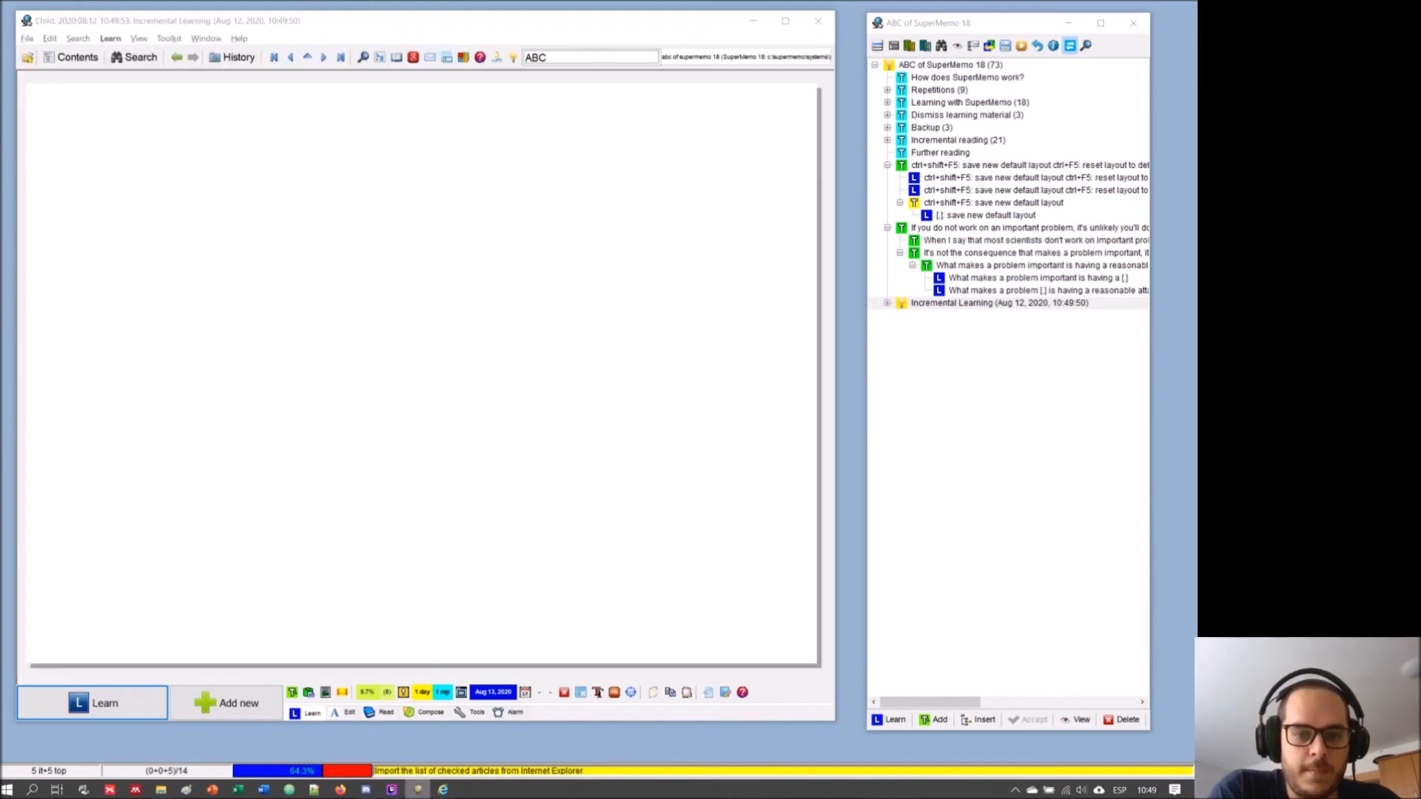
{"action": "mouse_move", "coordinate": [444, 792]}
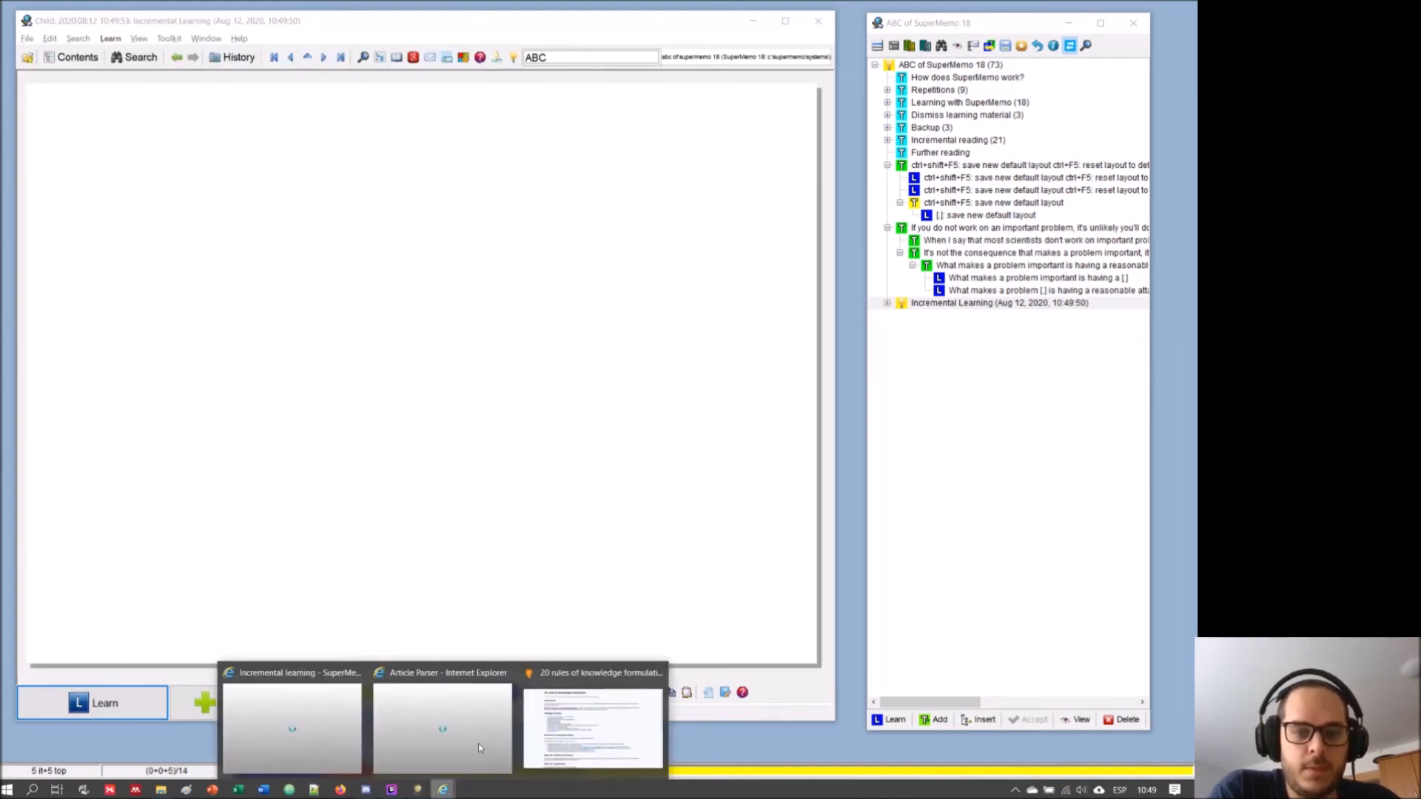
{"action": "left_click", "coordinate": [555, 720]}
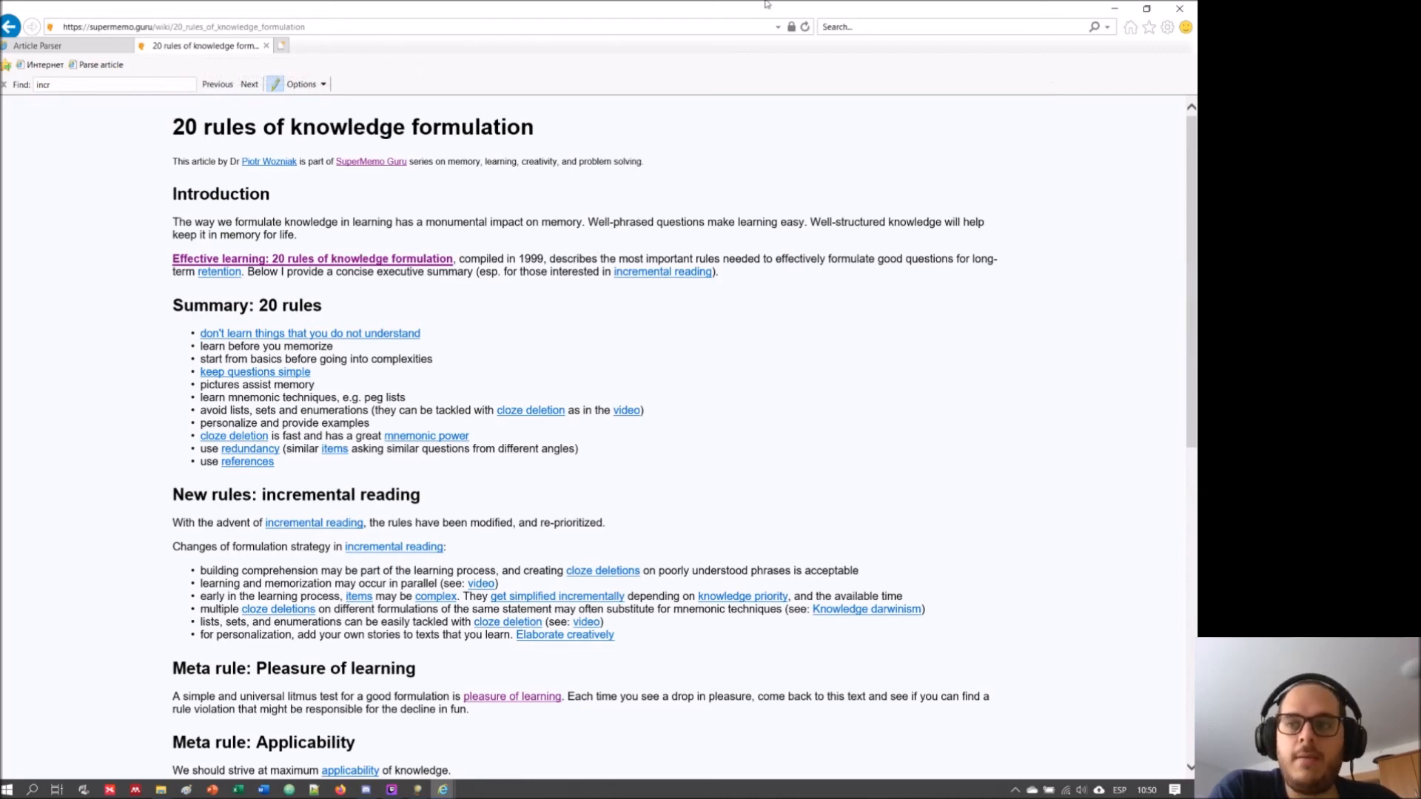
{"action": "left_click", "coordinate": [1114, 10]}
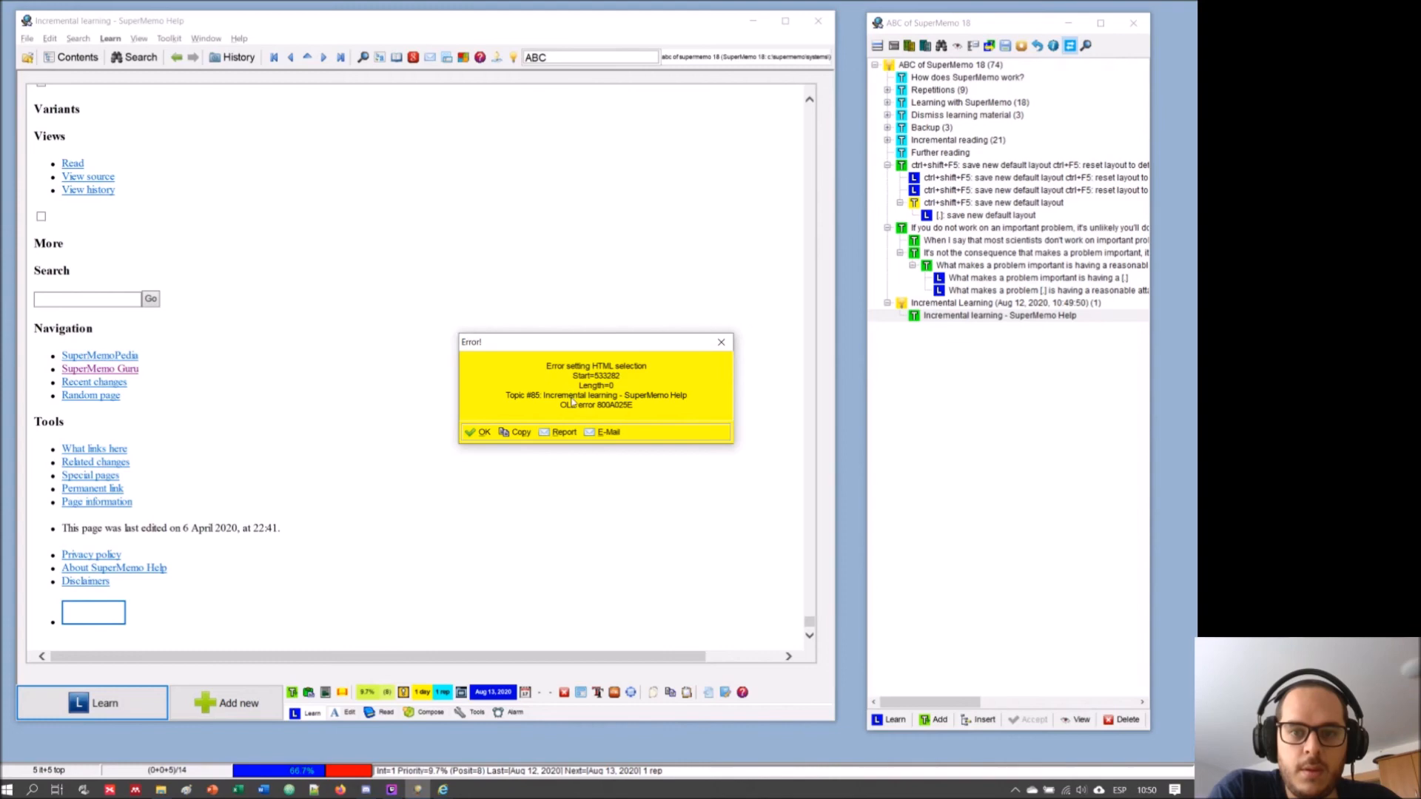
{"action": "left_click", "coordinate": [480, 431]}
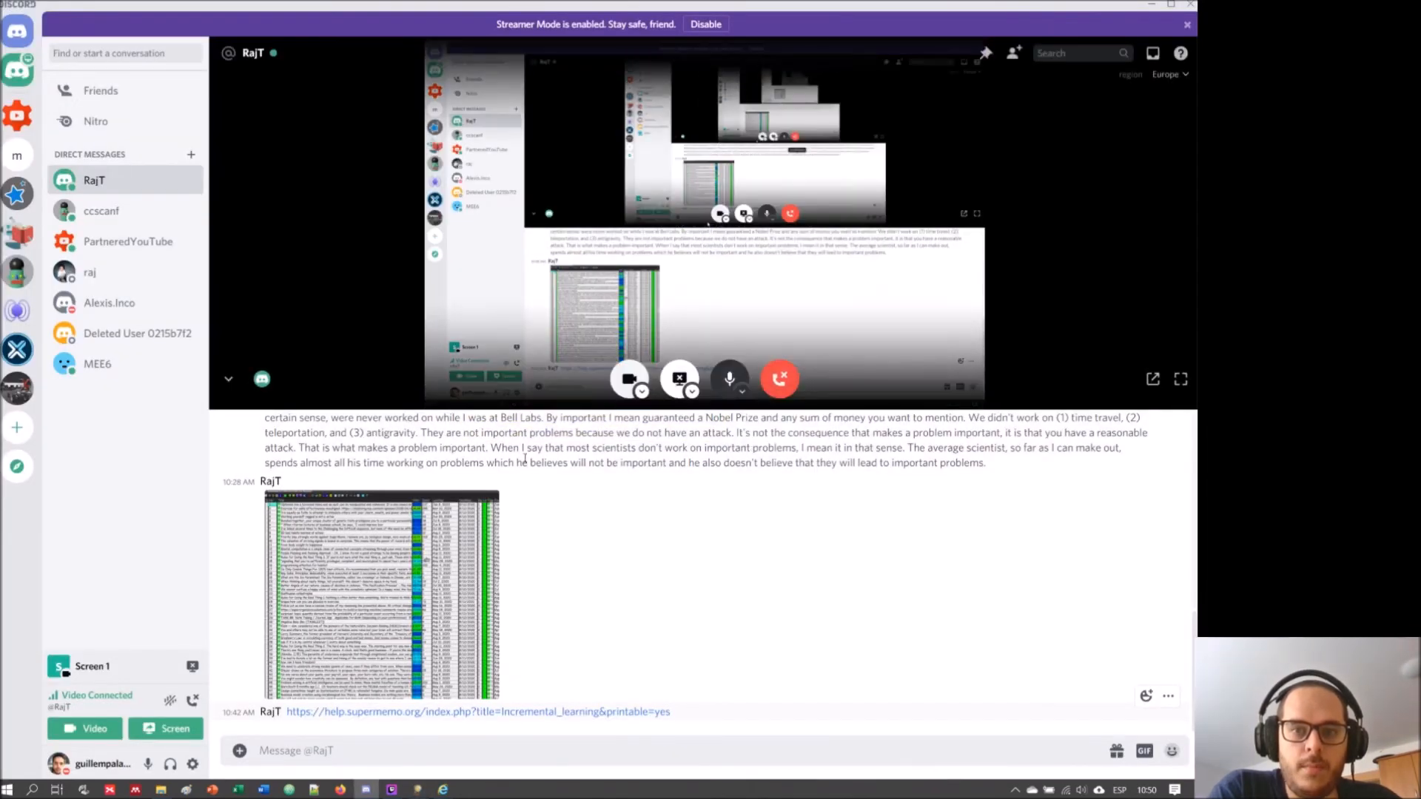
{"action": "left_click", "coordinate": [417, 791]}
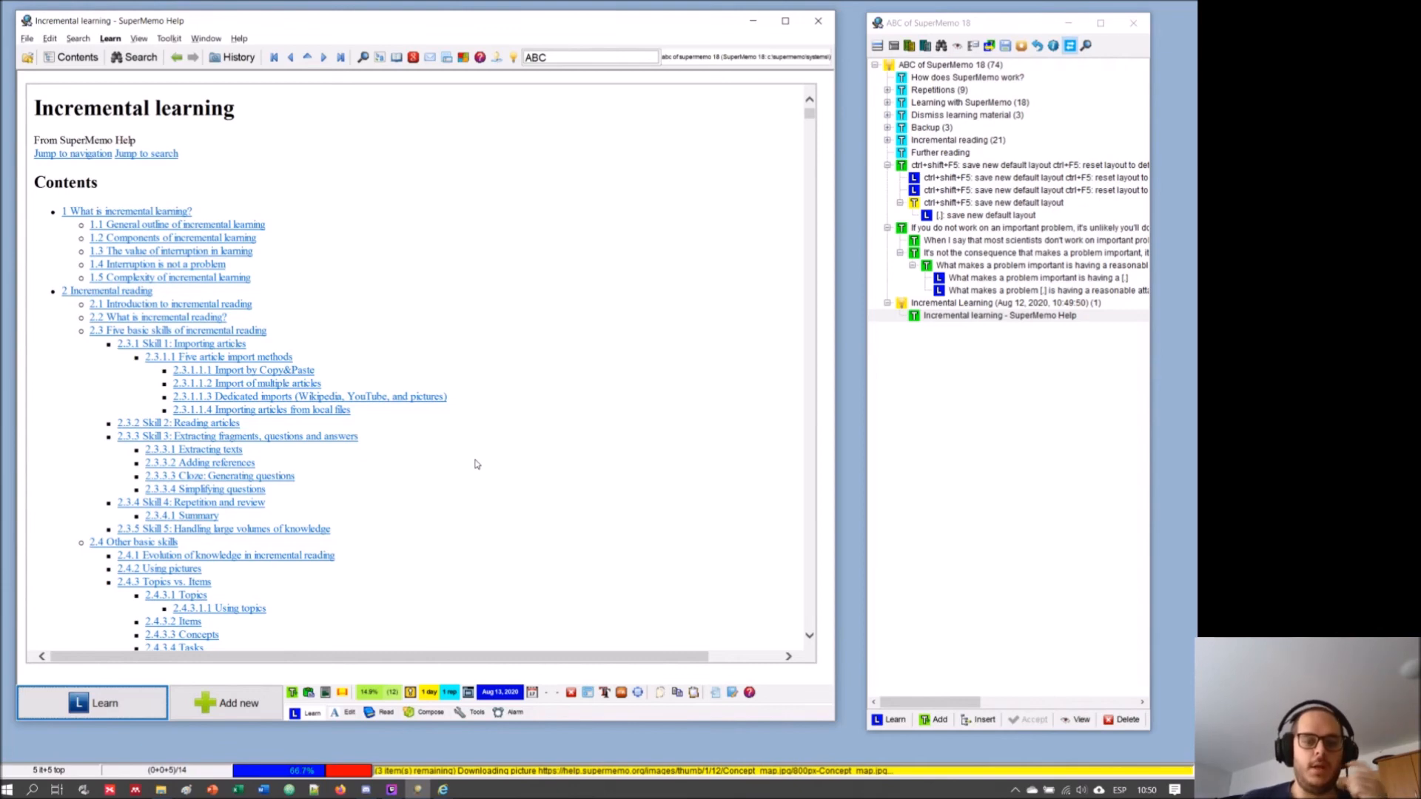
- Open the imported topic's references for editing and set the title to "Incremental Learning Manual"
{"action": "right_click", "coordinate": [476, 464]}
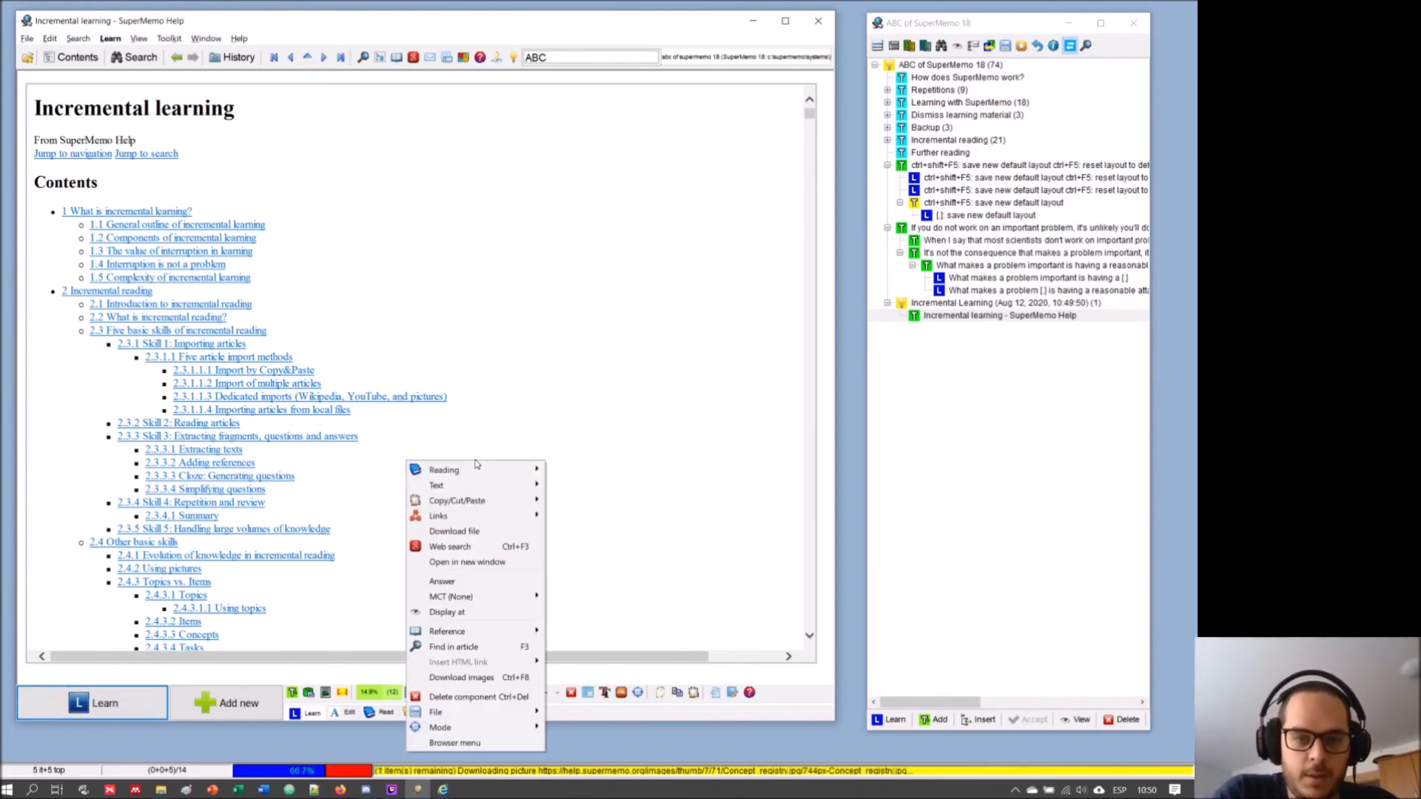
{"action": "mouse_move", "coordinate": [497, 629]}
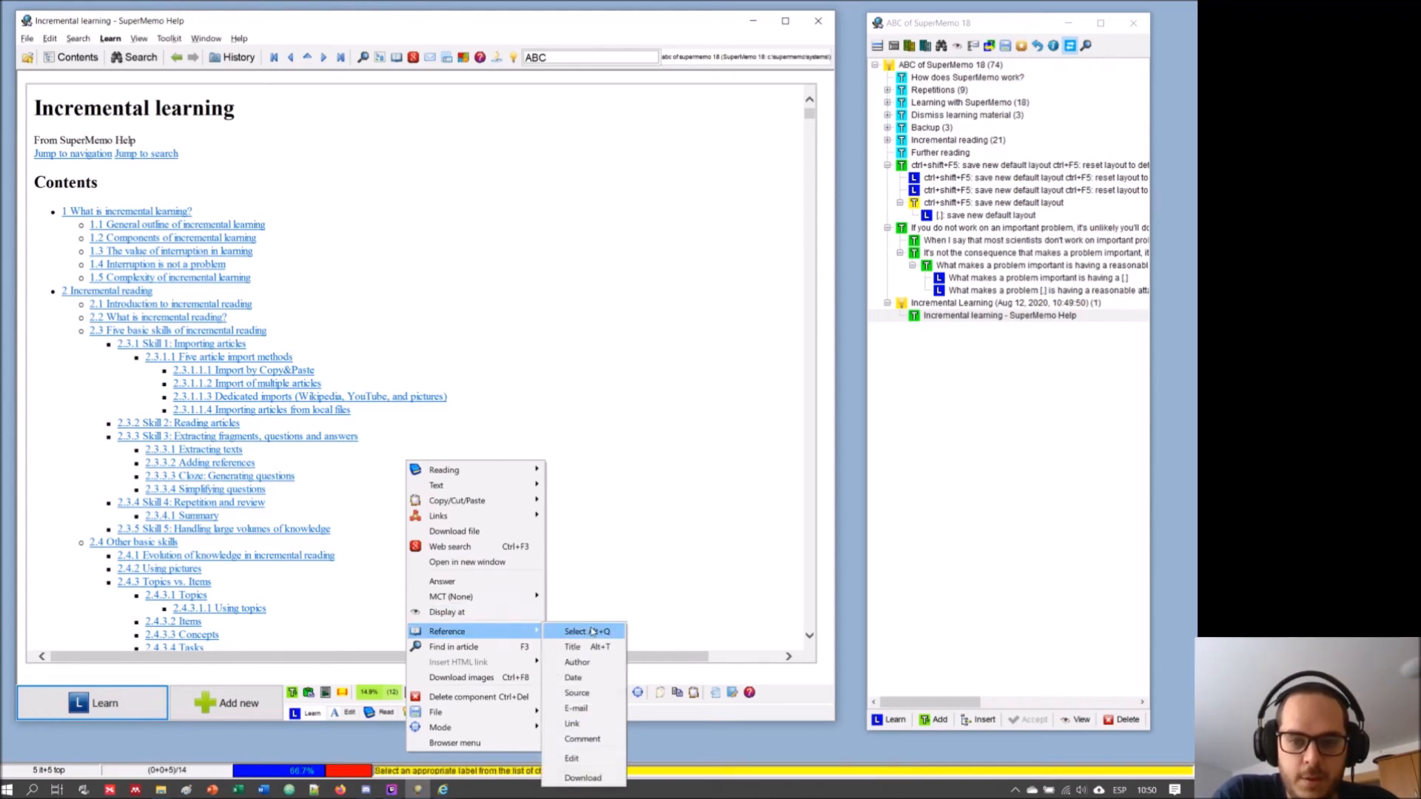
{"action": "left_click", "coordinate": [584, 759]}
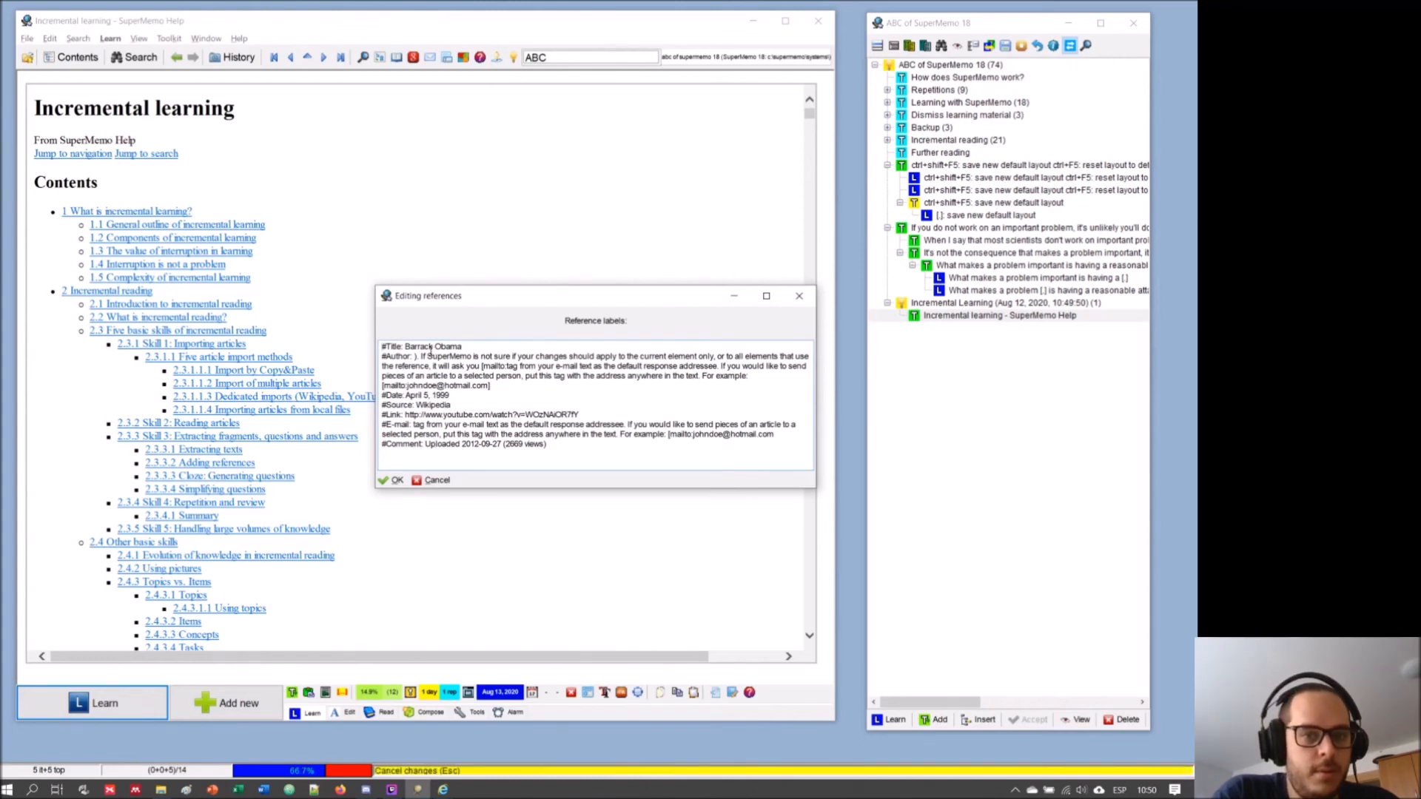
{"action": "left_click_drag", "start_coordinate": [470, 347], "coordinate": [406, 344]}
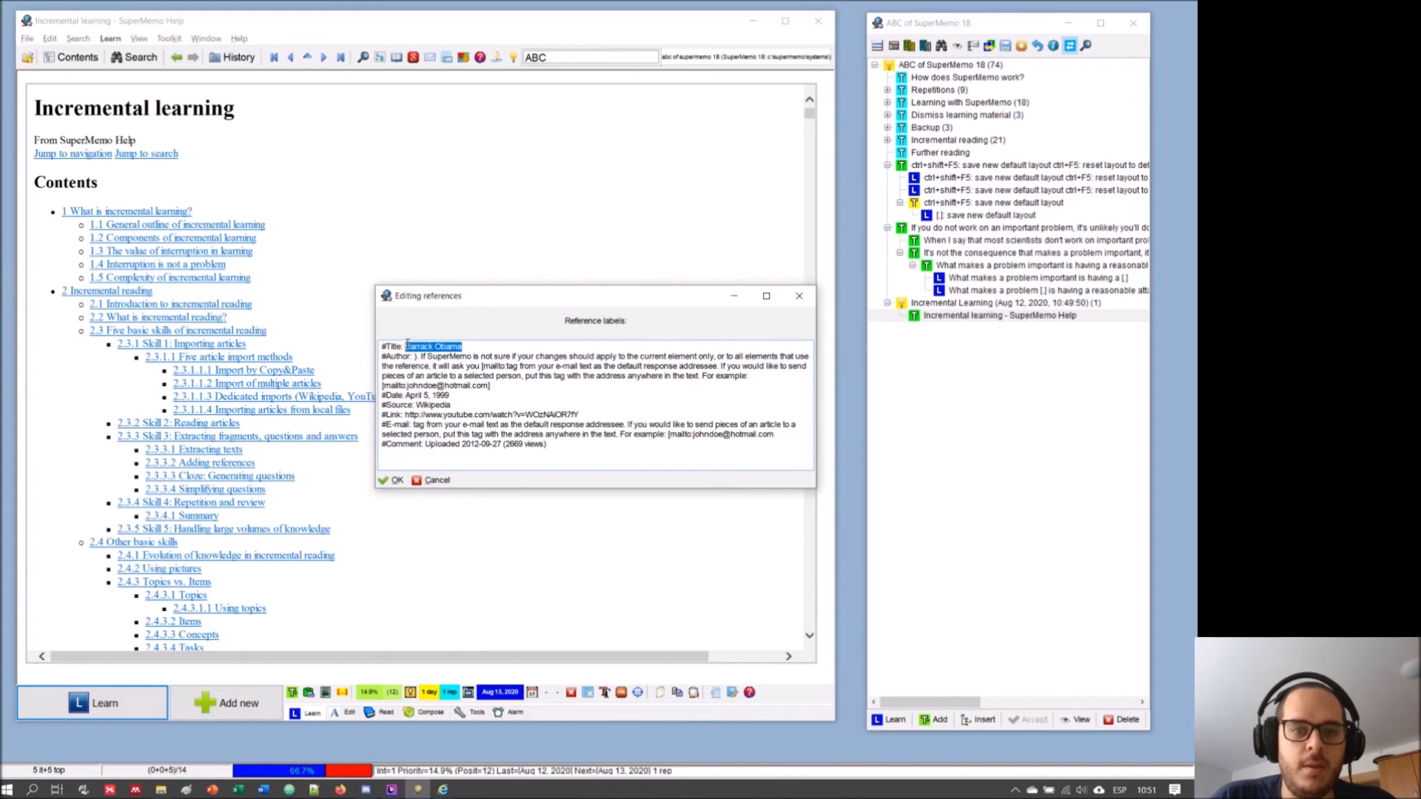
{"action": "key", "text": "BackSpace"}
{"action": "type", "text": "Incremen"}
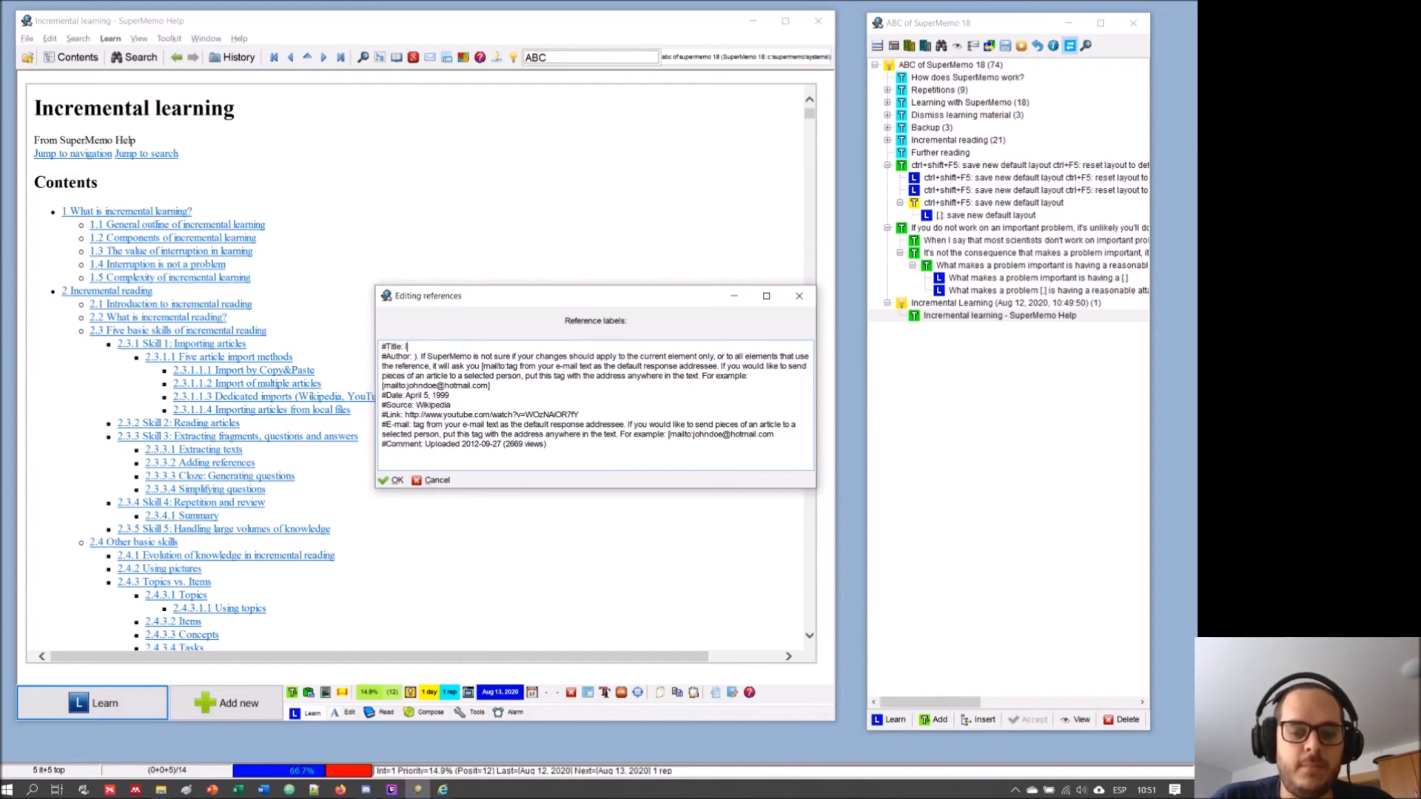
{"action": "type", "text": "tal Learning Manual"}
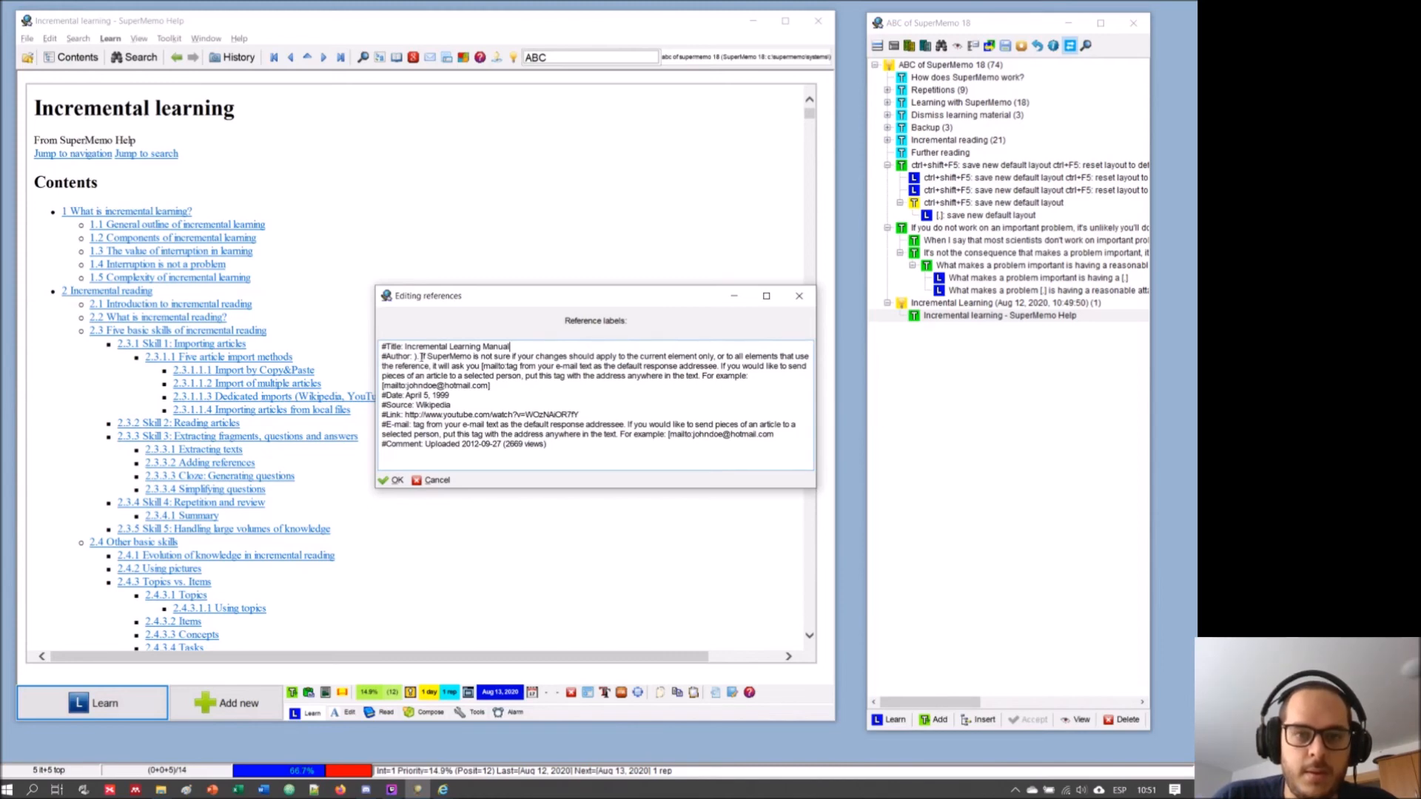
- Replace the sample author text in the references with Piotr Wozniak
{"action": "left_click_drag", "start_coordinate": [421, 357], "coordinate": [524, 387]}
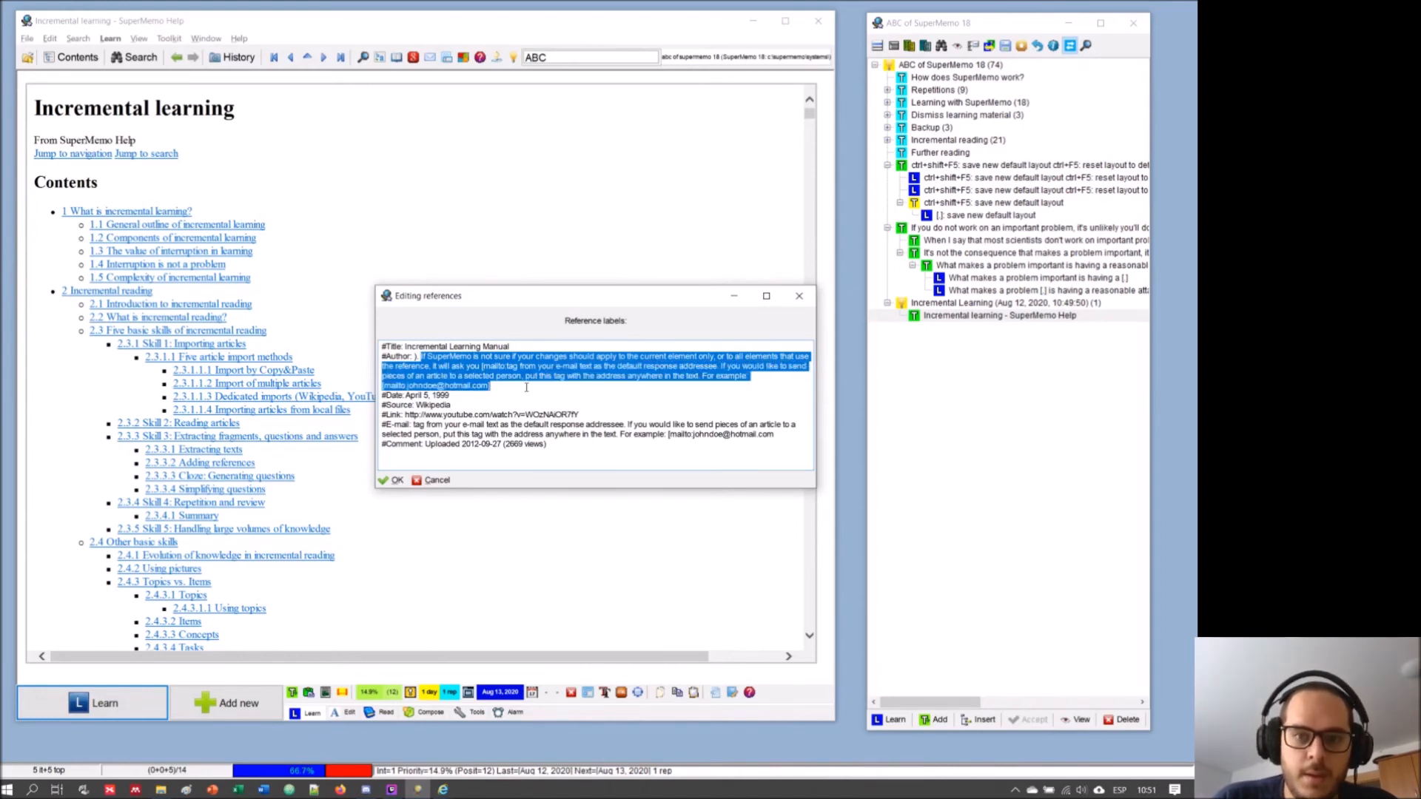
{"action": "key", "text": "Delete"}
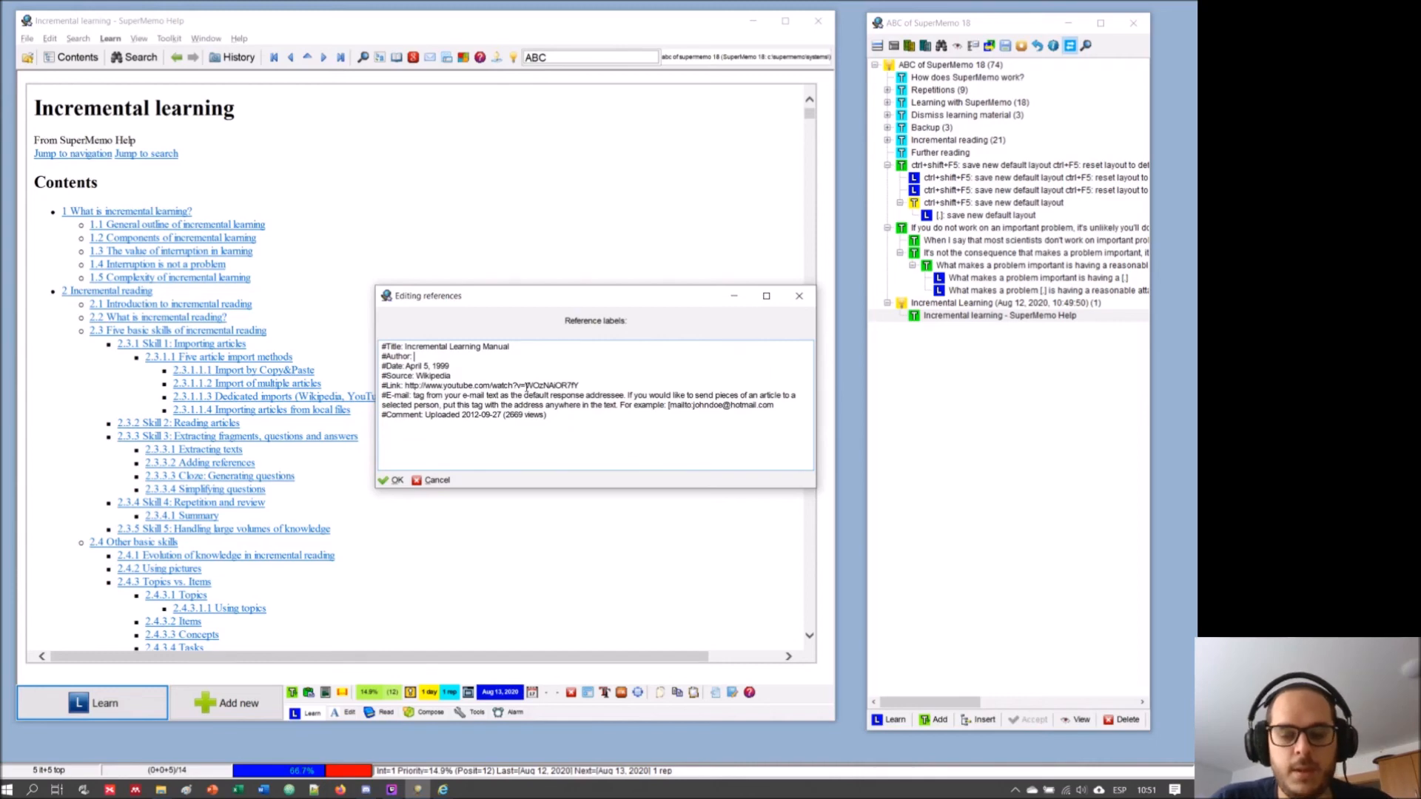
{"action": "type", "text": "P"}
{"action": "key", "text": "BackSpace"}
{"action": "type", "text": "tr"}
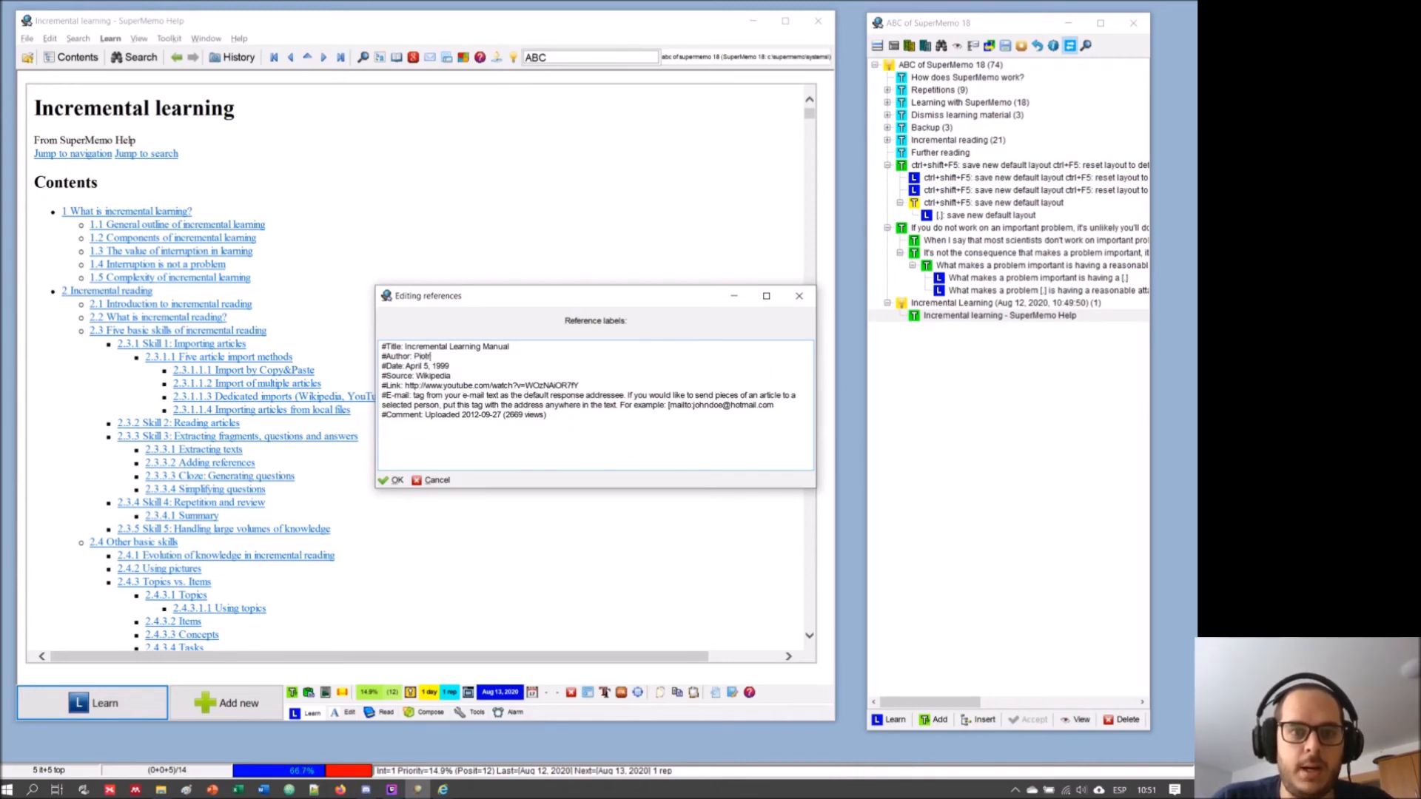
{"action": "type", "text": " Wo"}
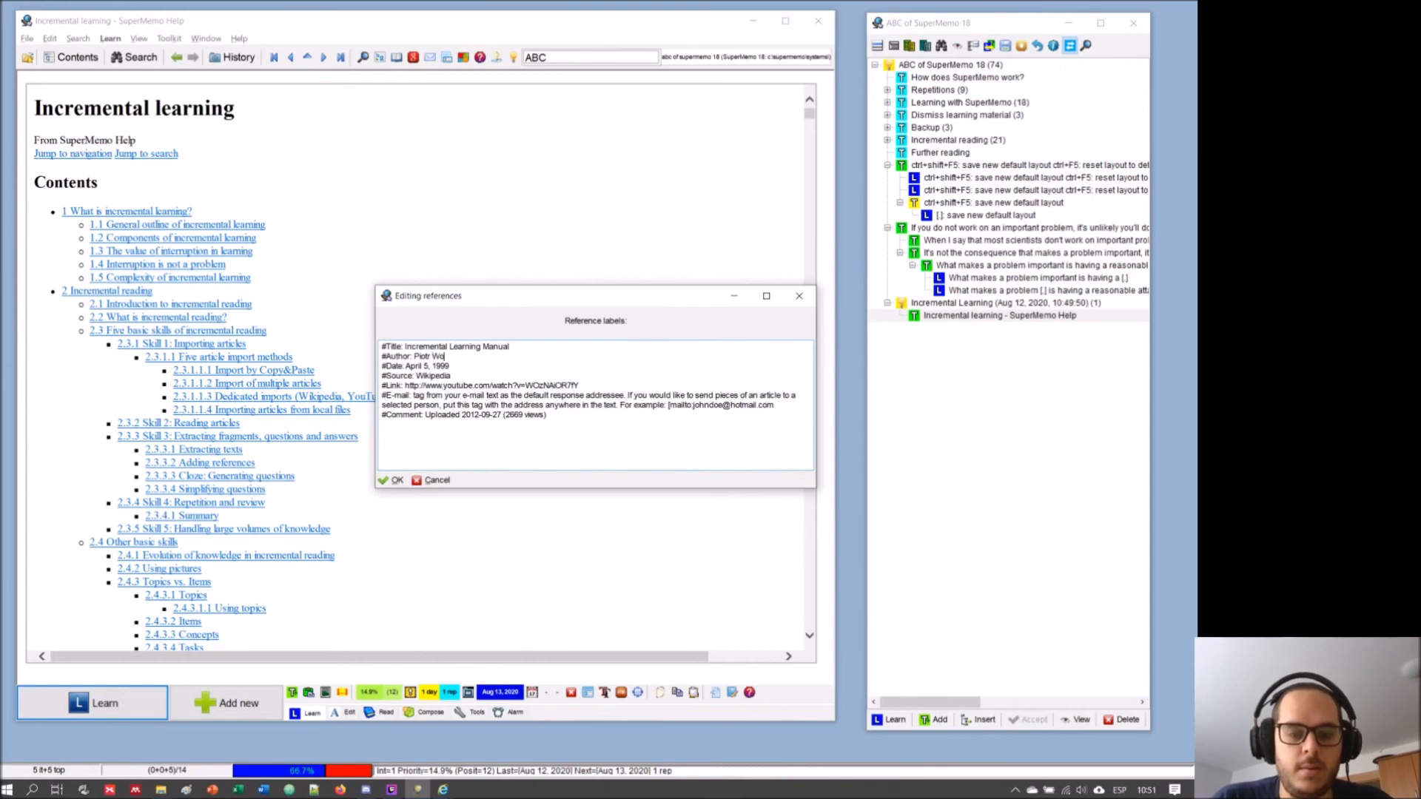
{"action": "type", "text": "znia"}
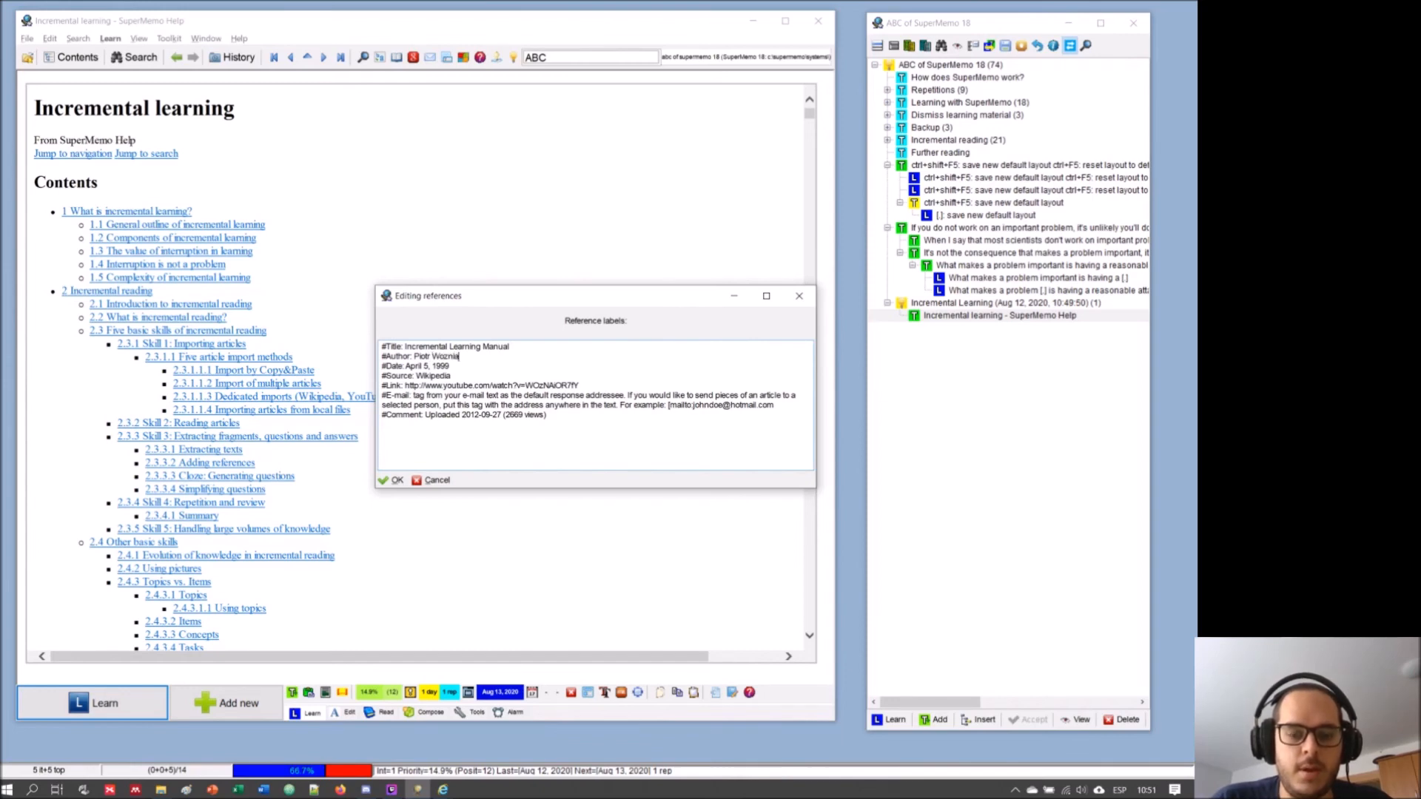
{"action": "type", "text": "k"}
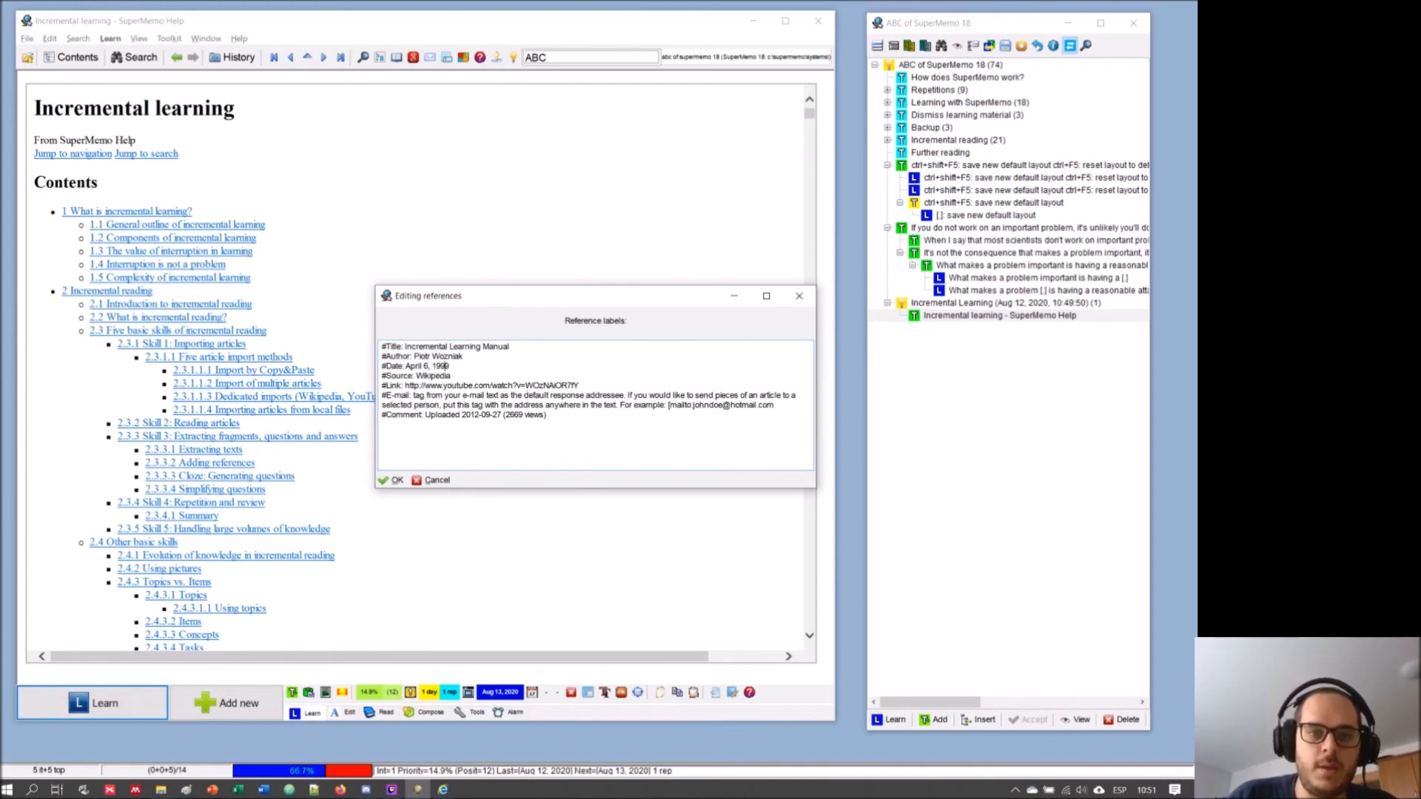
- Set the reference date to April 6, 2020
{"action": "key", "text": "BackSpace"}
{"action": "key", "text": "BackSpace"}
{"action": "key", "text": "BackSpace"}
{"action": "type", "text": "2020"}
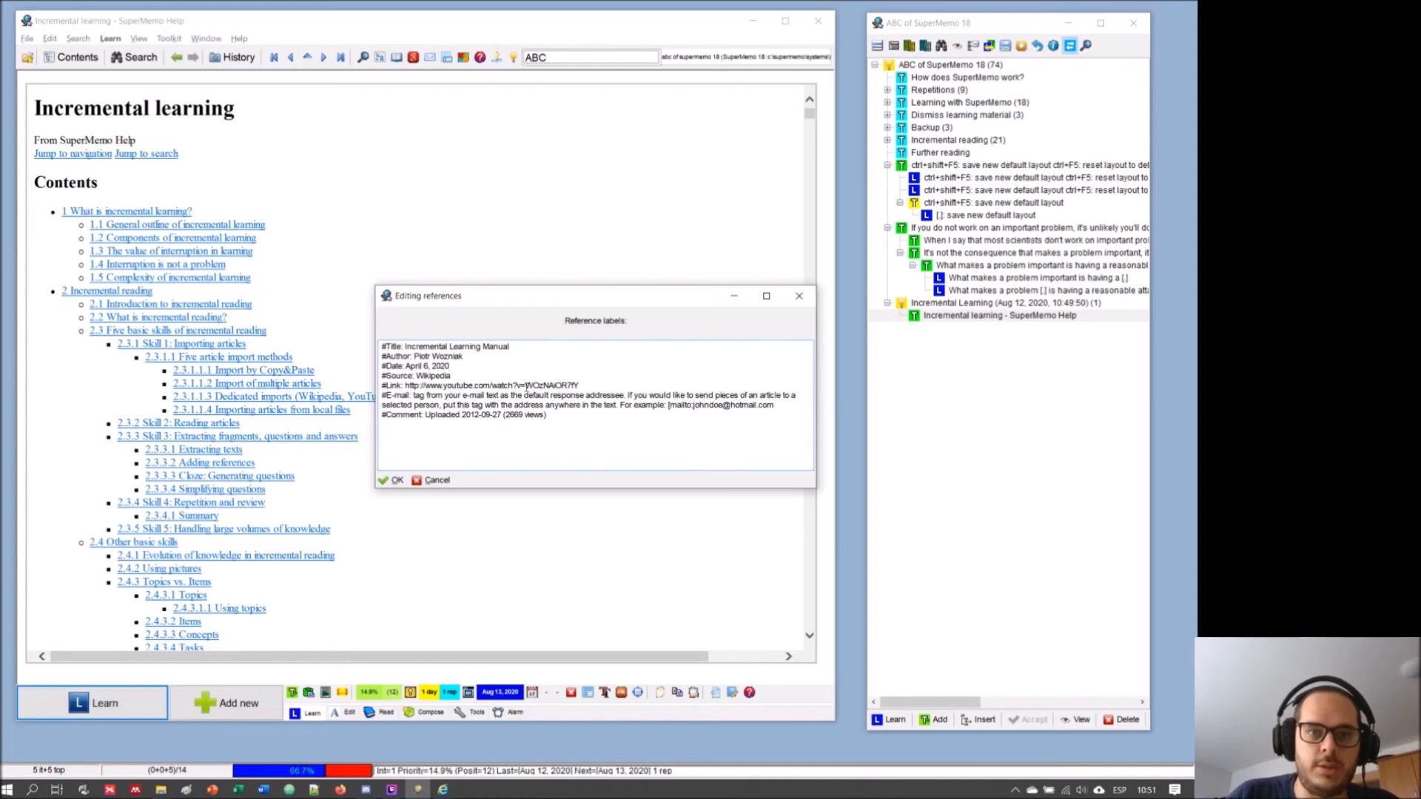
- Replace the reference source with "Supermemopedia"
{"action": "key", "text": "BackSpace"}
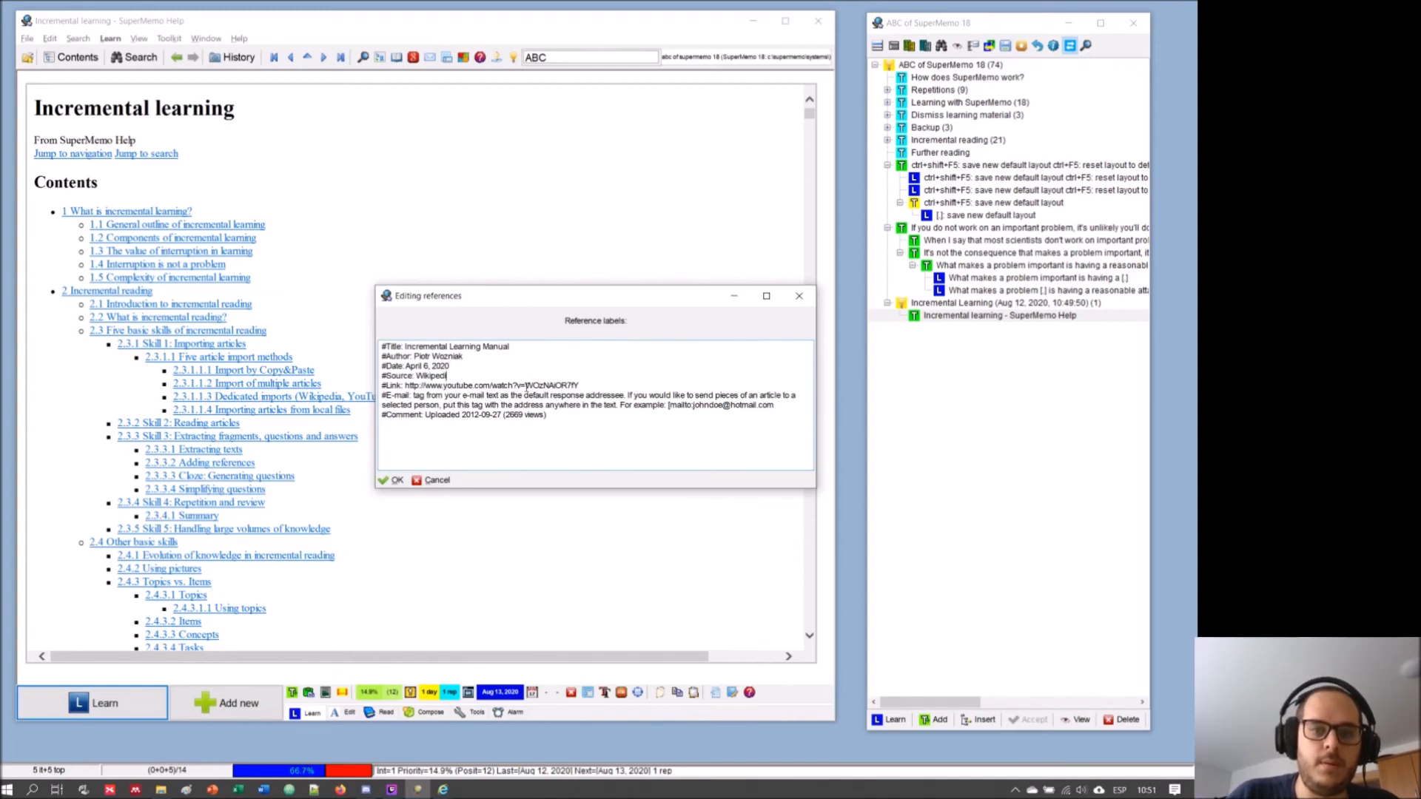
{"action": "type", "text": "a"}
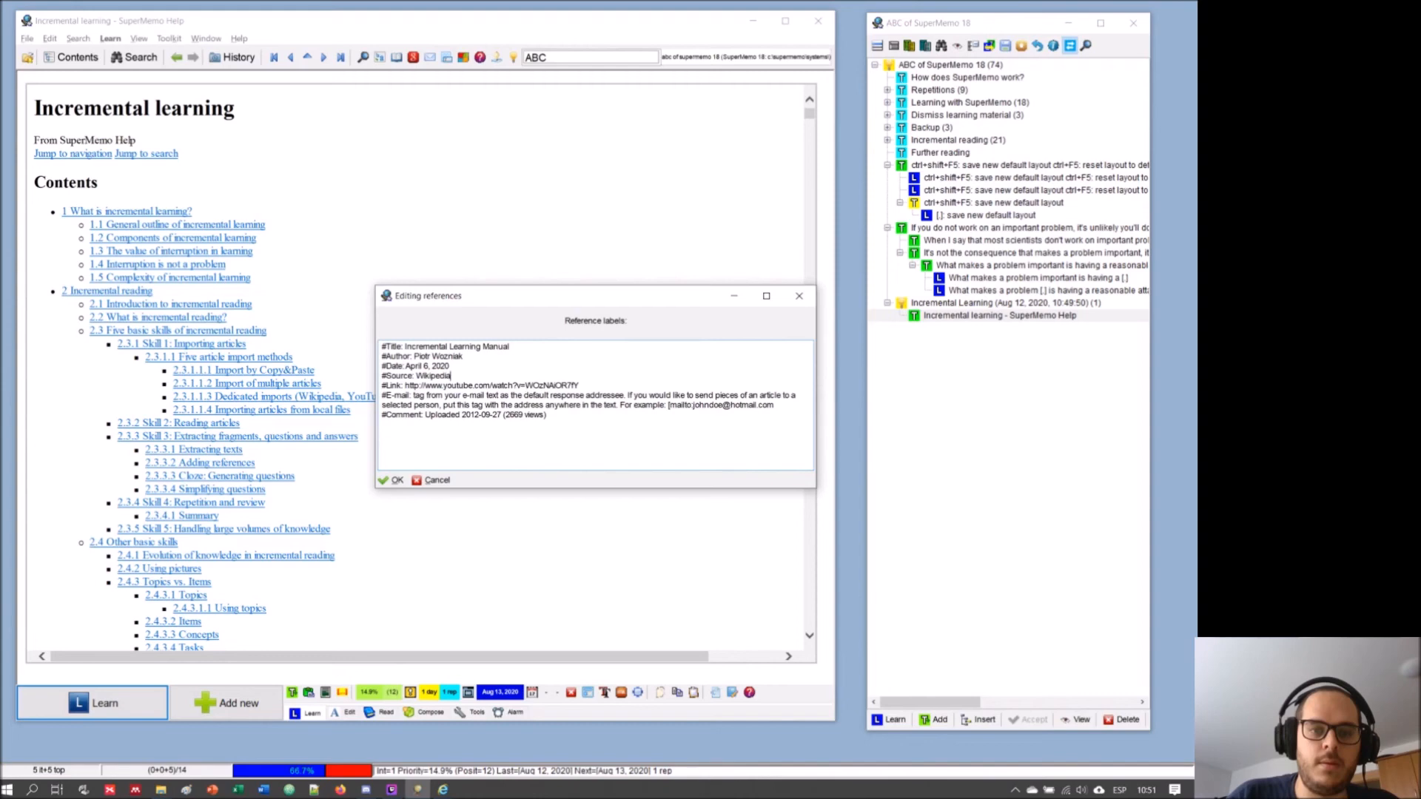
{"action": "key", "text": "BackSpace"}
{"action": "key", "text": "BackSpace"}
{"action": "key", "text": "BackSpace"}
{"action": "key", "text": "BackSpace"}
{"action": "key", "text": "BackSpace"}
{"action": "key", "text": "BackSpace"}
{"action": "key", "text": "BackSpace"}
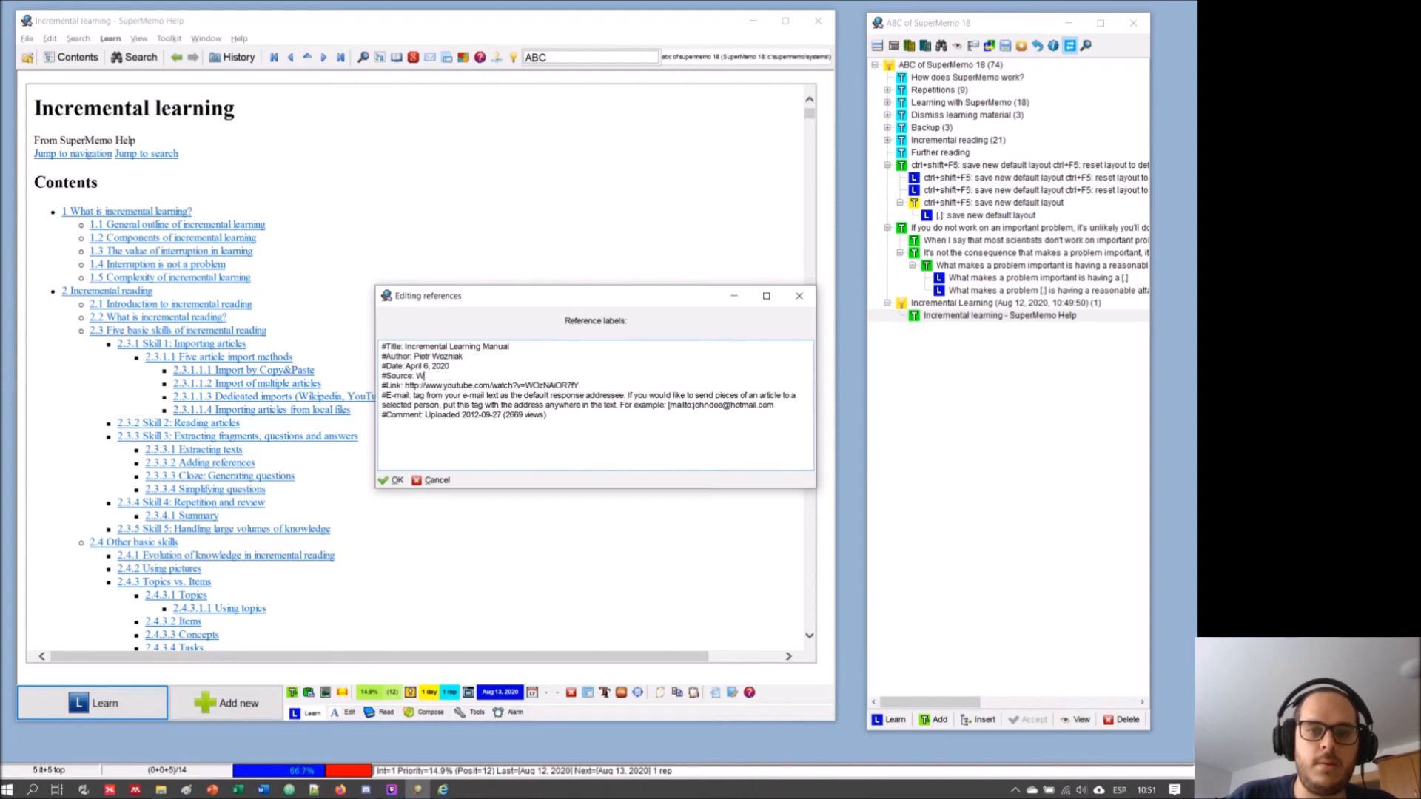
{"action": "key", "text": "BackSpace"}
{"action": "type", "text": "SUpermemo"}
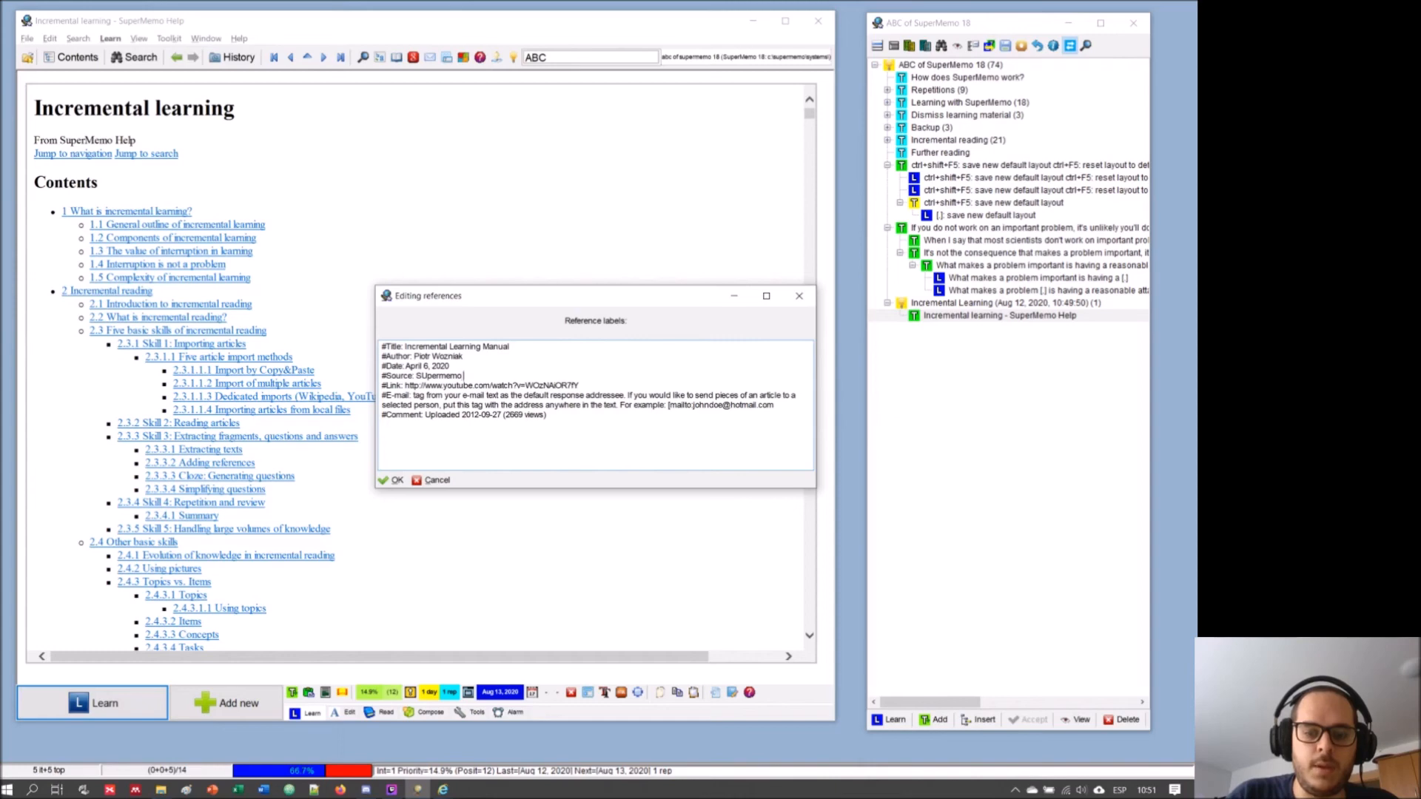
{"action": "key", "text": "BackSpace"}
{"action": "type", "text": "pedia"}
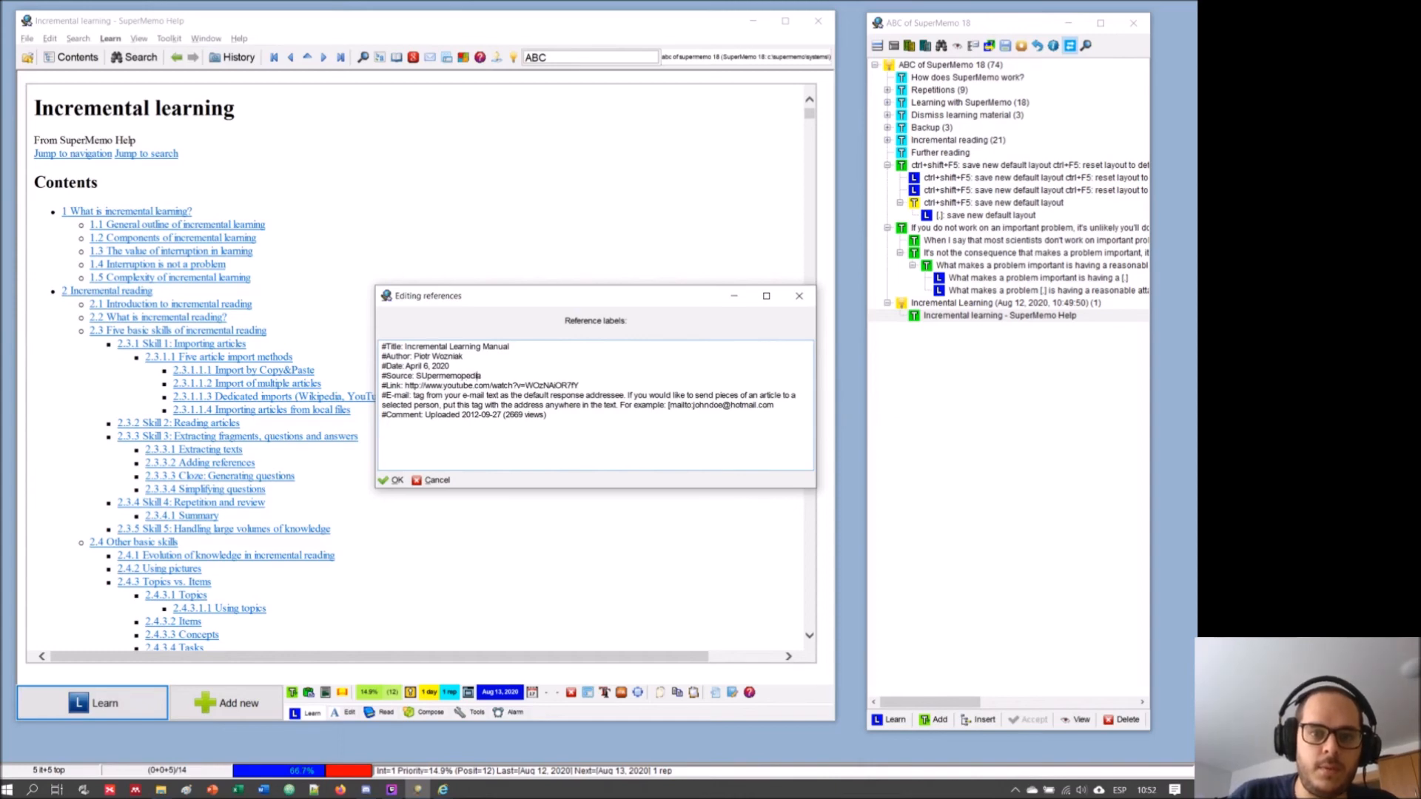
{"action": "key", "text": "BackSpace"}
{"action": "type", "text": "u"}
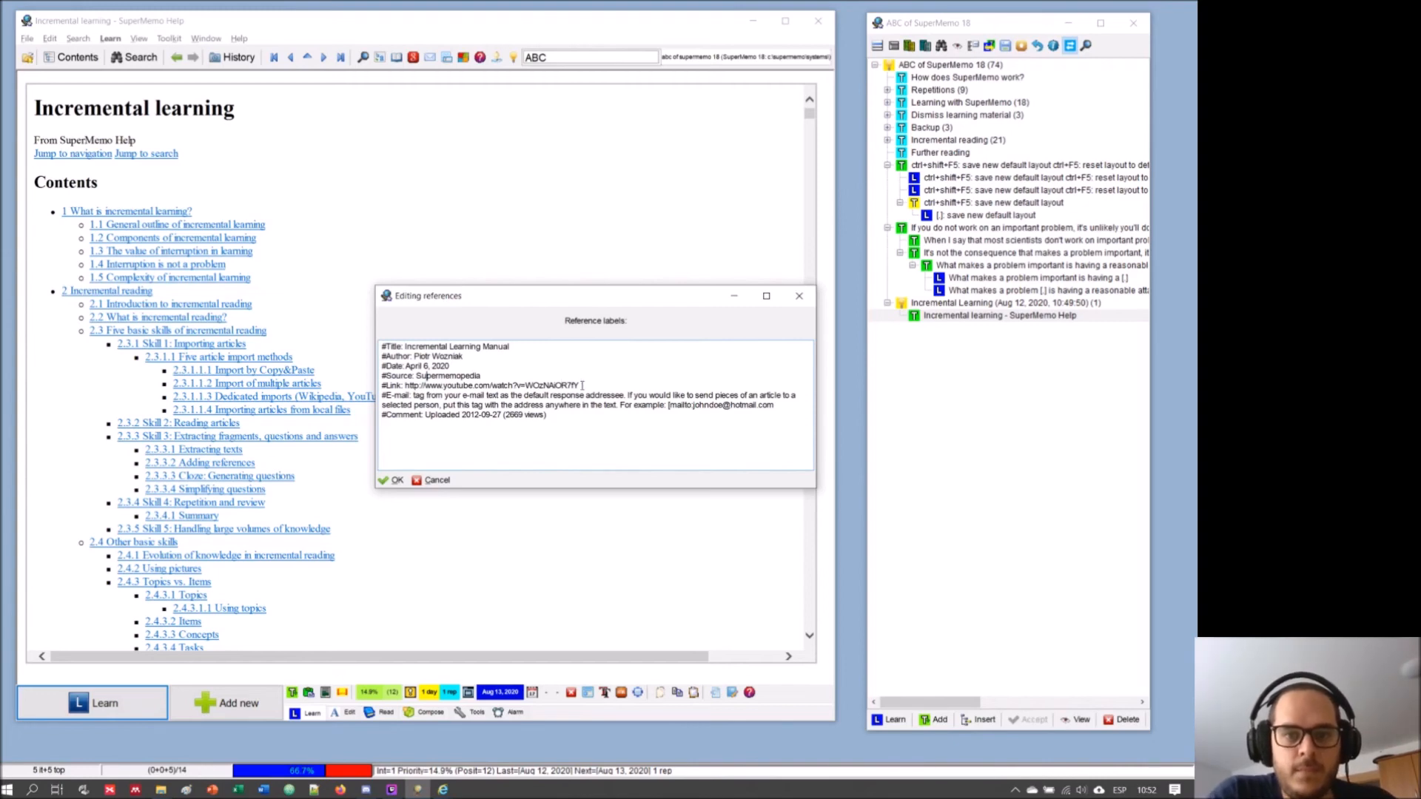
- Clear the sample reference link, switch to Discord and copy the printable Incremental_learning help page URL from the chat
{"action": "left_click_drag", "start_coordinate": [582, 385], "coordinate": [406, 394]}
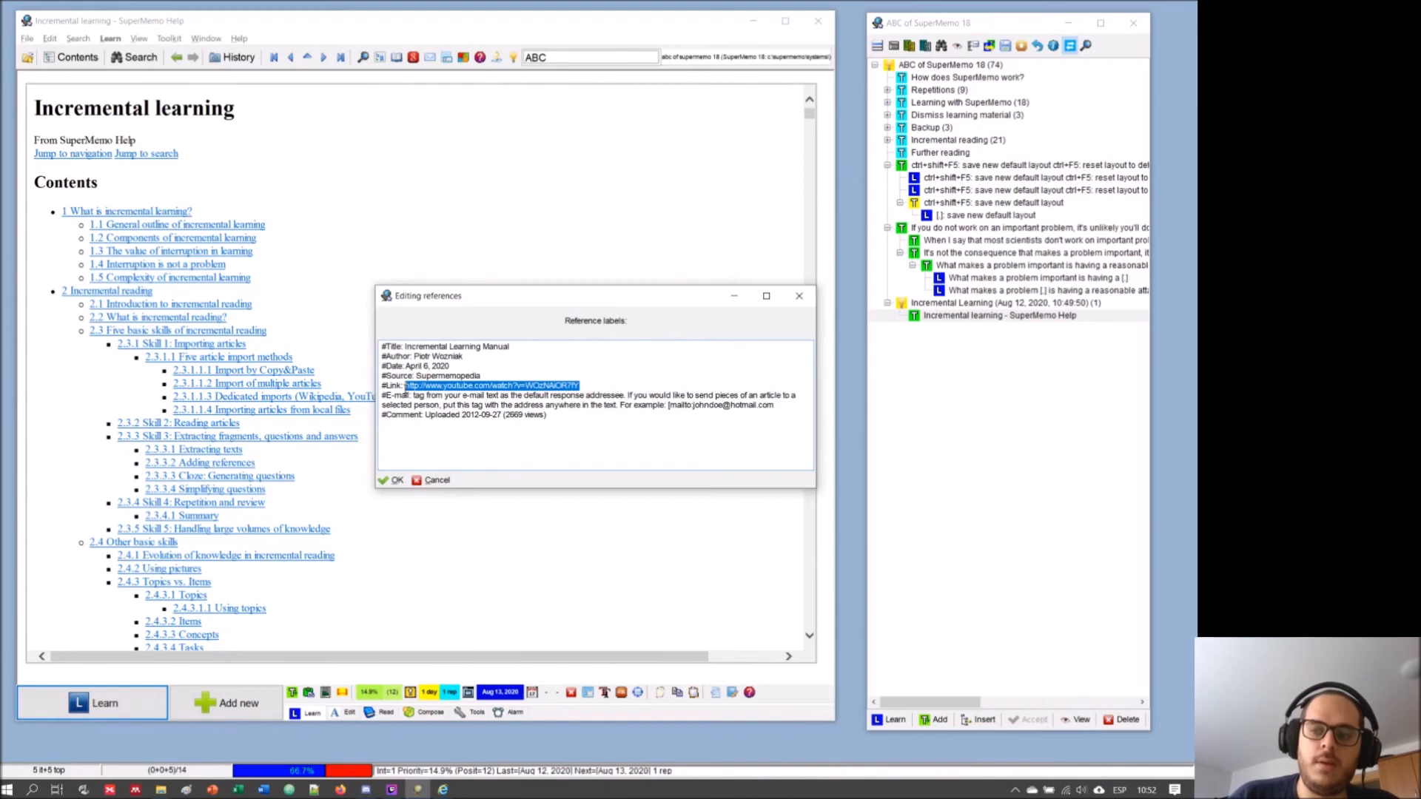
{"action": "key", "text": "Delete"}
{"action": "left_click", "coordinate": [443, 792]}
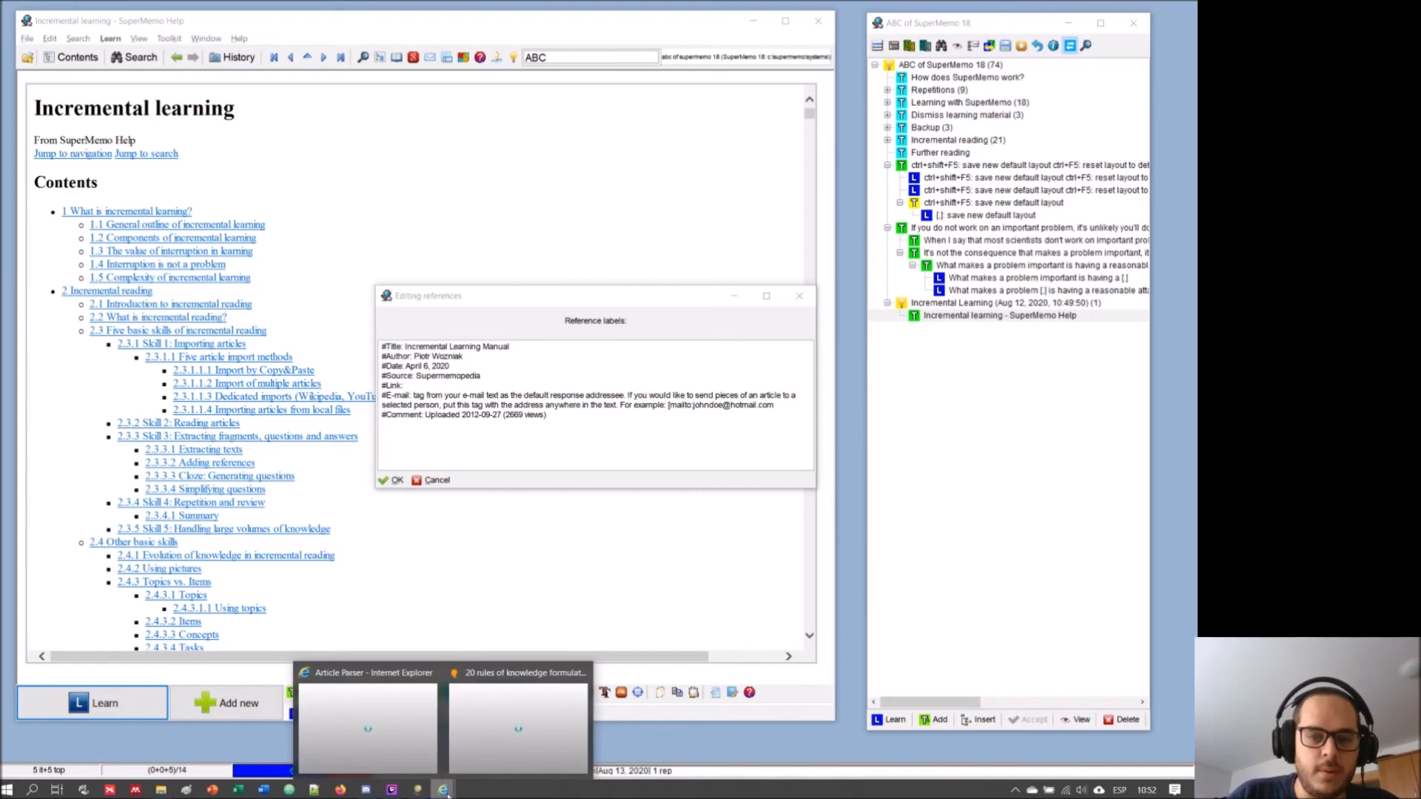
{"action": "left_click", "coordinate": [366, 790]}
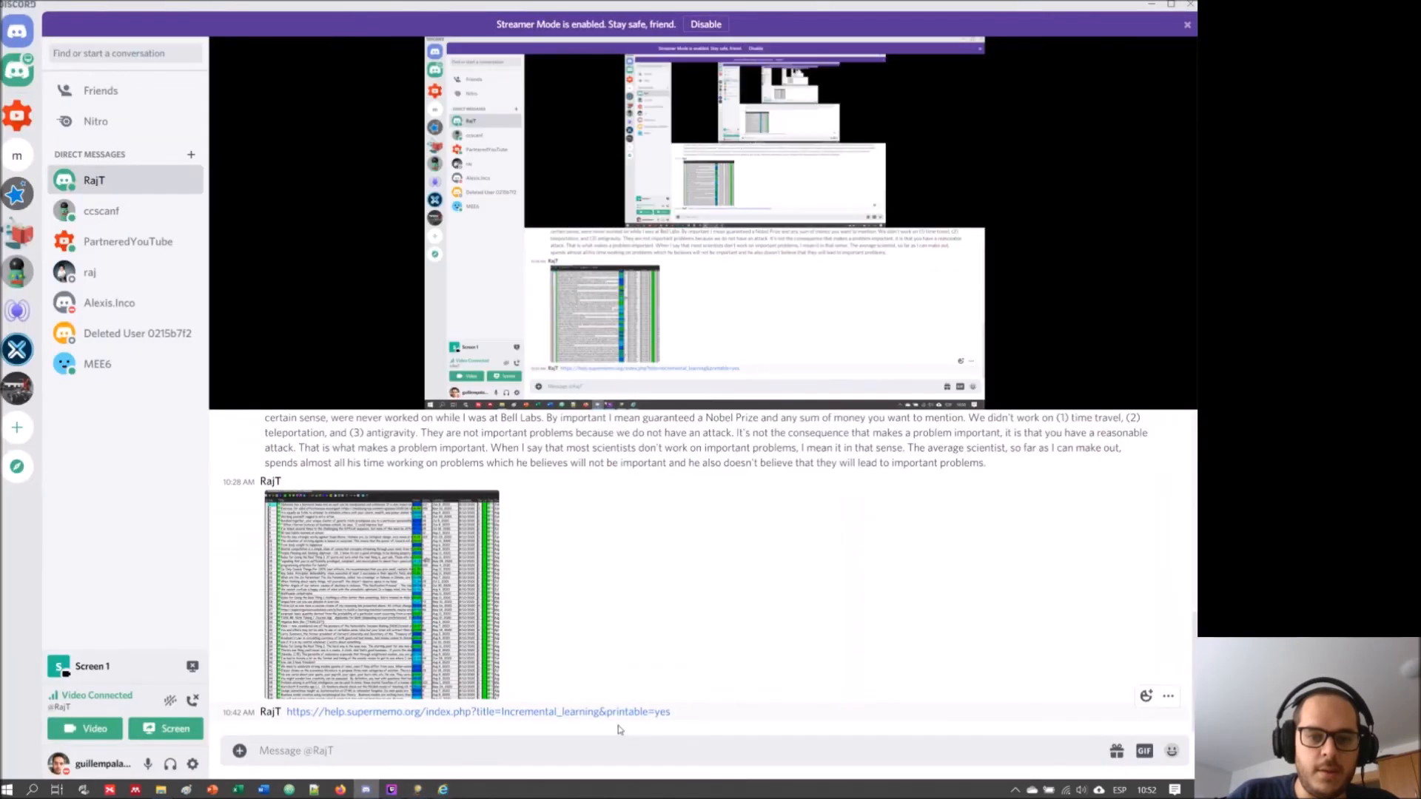
{"action": "left_click_drag", "start_coordinate": [693, 718], "coordinate": [584, 711]}
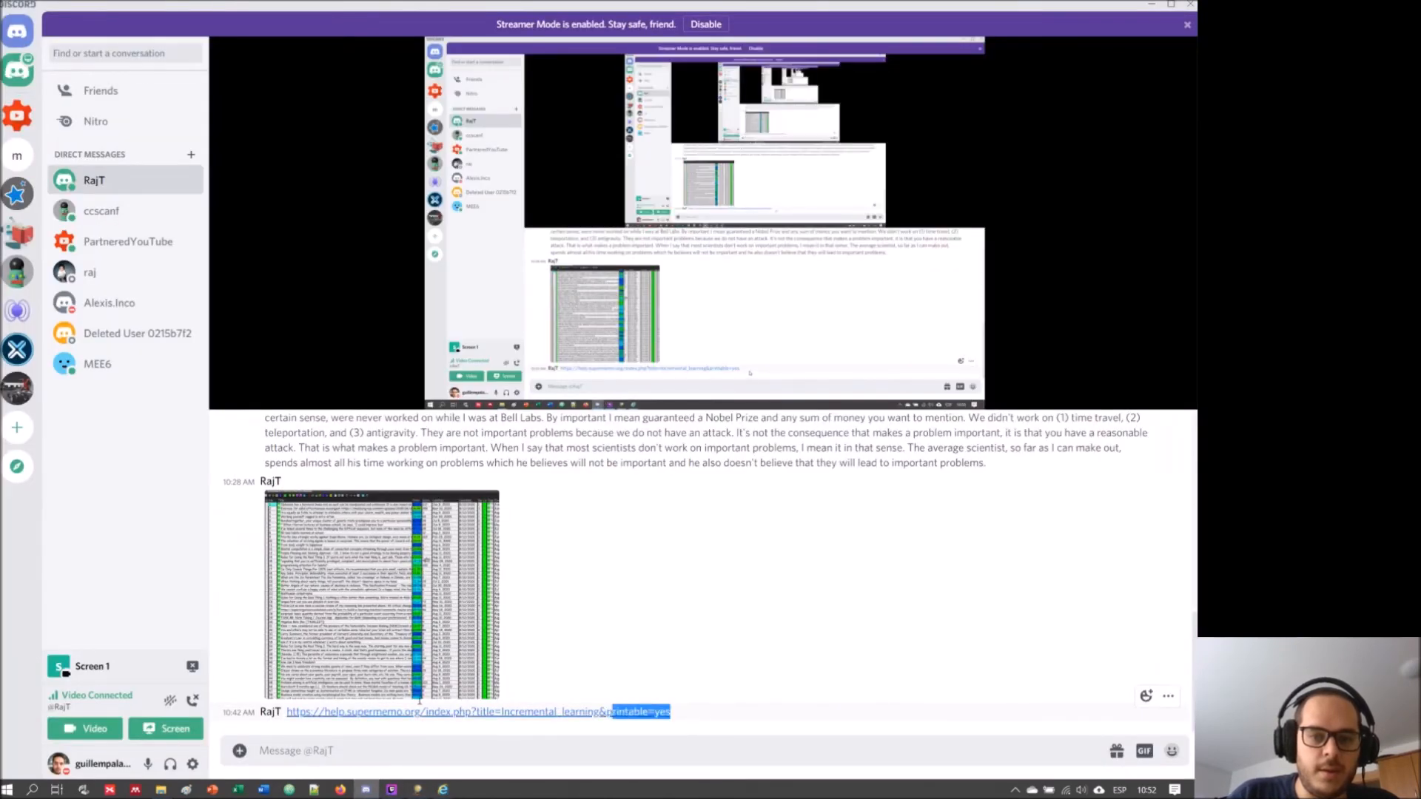
{"action": "left_click", "coordinate": [288, 713], "text": "shift"}
{"action": "key", "text": "ctrl+c"}
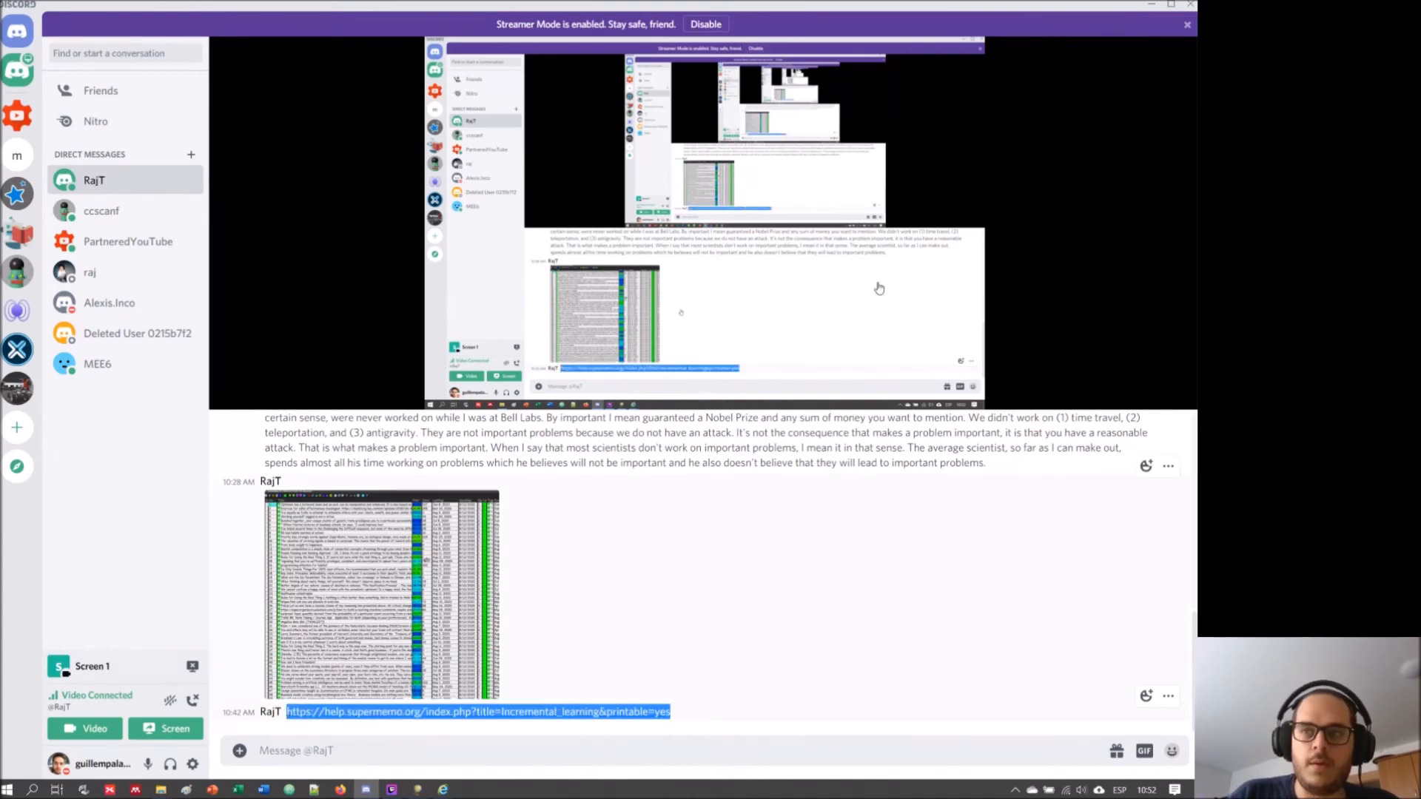
- Return to SuperMemo, paste the copied help page URL as the reference link and delete the E-mail and Comment lines
{"action": "left_click", "coordinate": [1151, 5]}
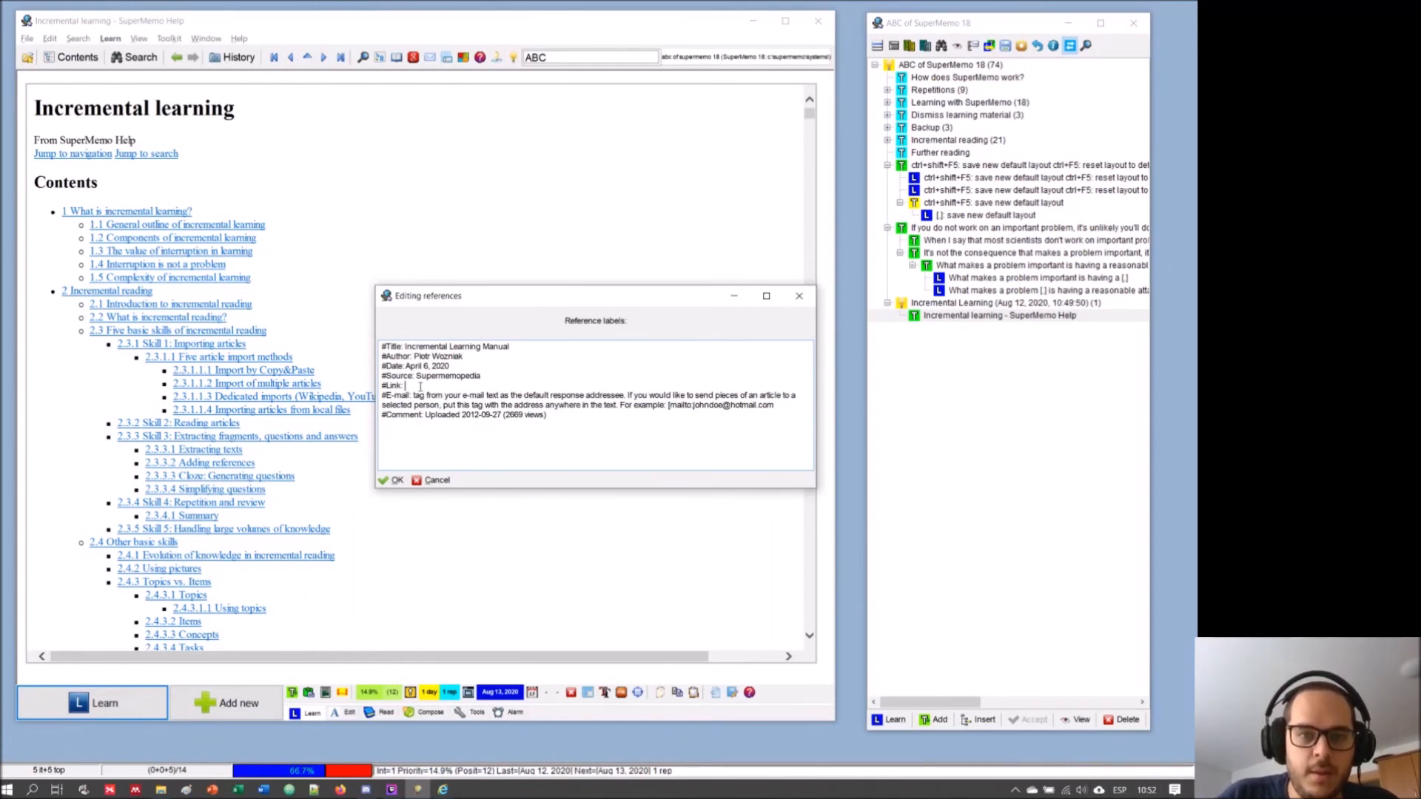
{"action": "key", "text": "ctrl+v"}
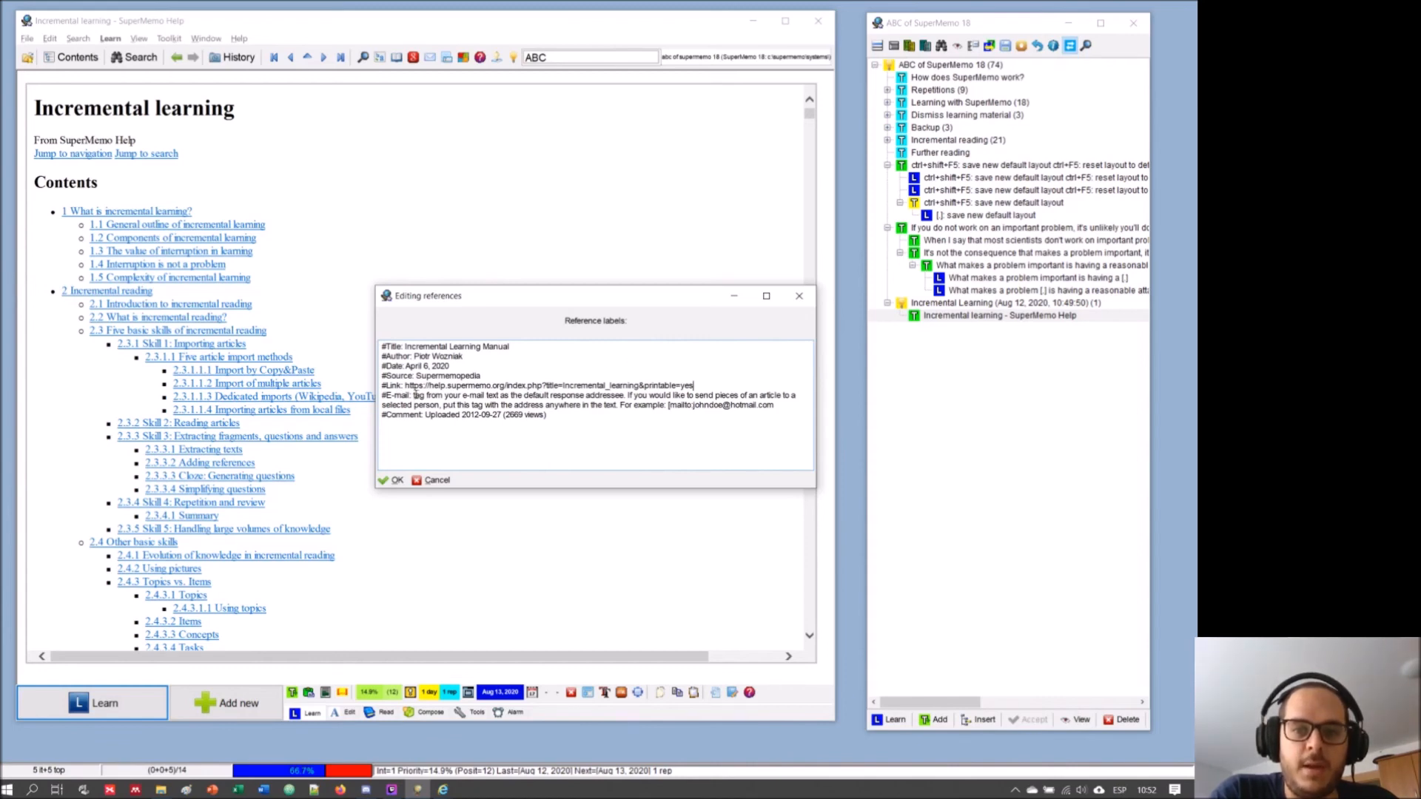
{"action": "left_click_drag", "start_coordinate": [383, 396], "coordinate": [747, 418]}
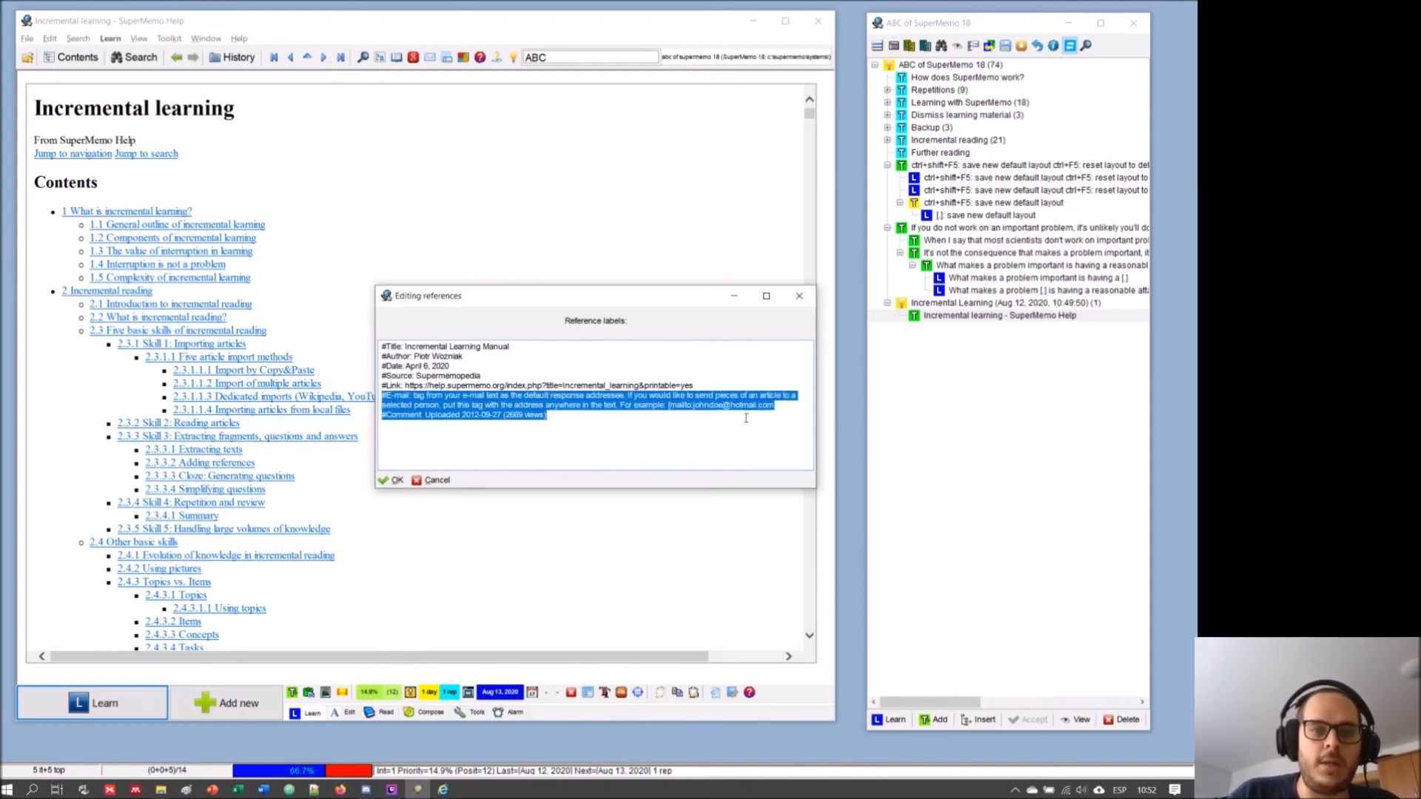
{"action": "key", "text": "Delete"}
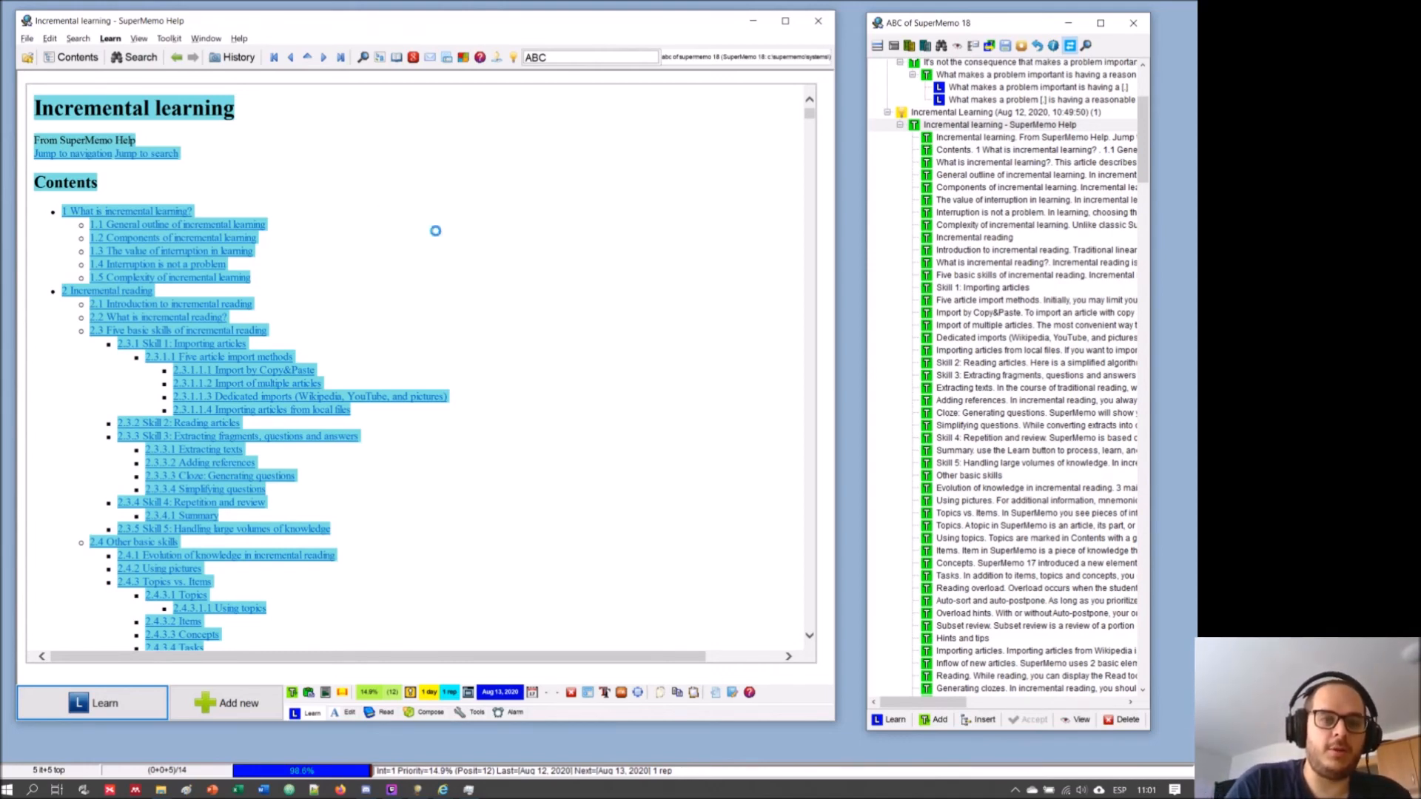
- Dismiss the parent Incremental learning help topic from learning and open its branch of elements in a browser
{"action": "key", "text": "ctrl+d"}
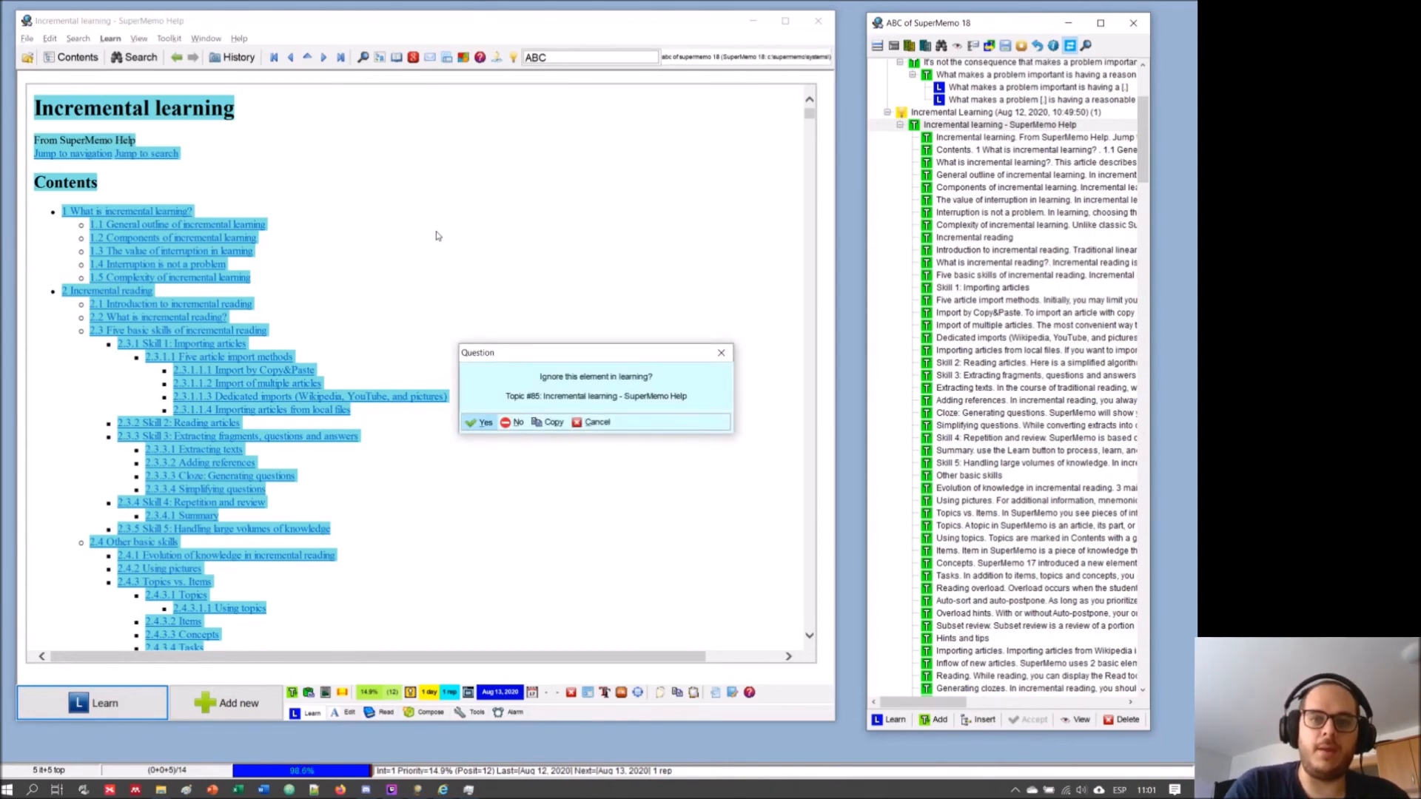
{"action": "left_click", "coordinate": [484, 423]}
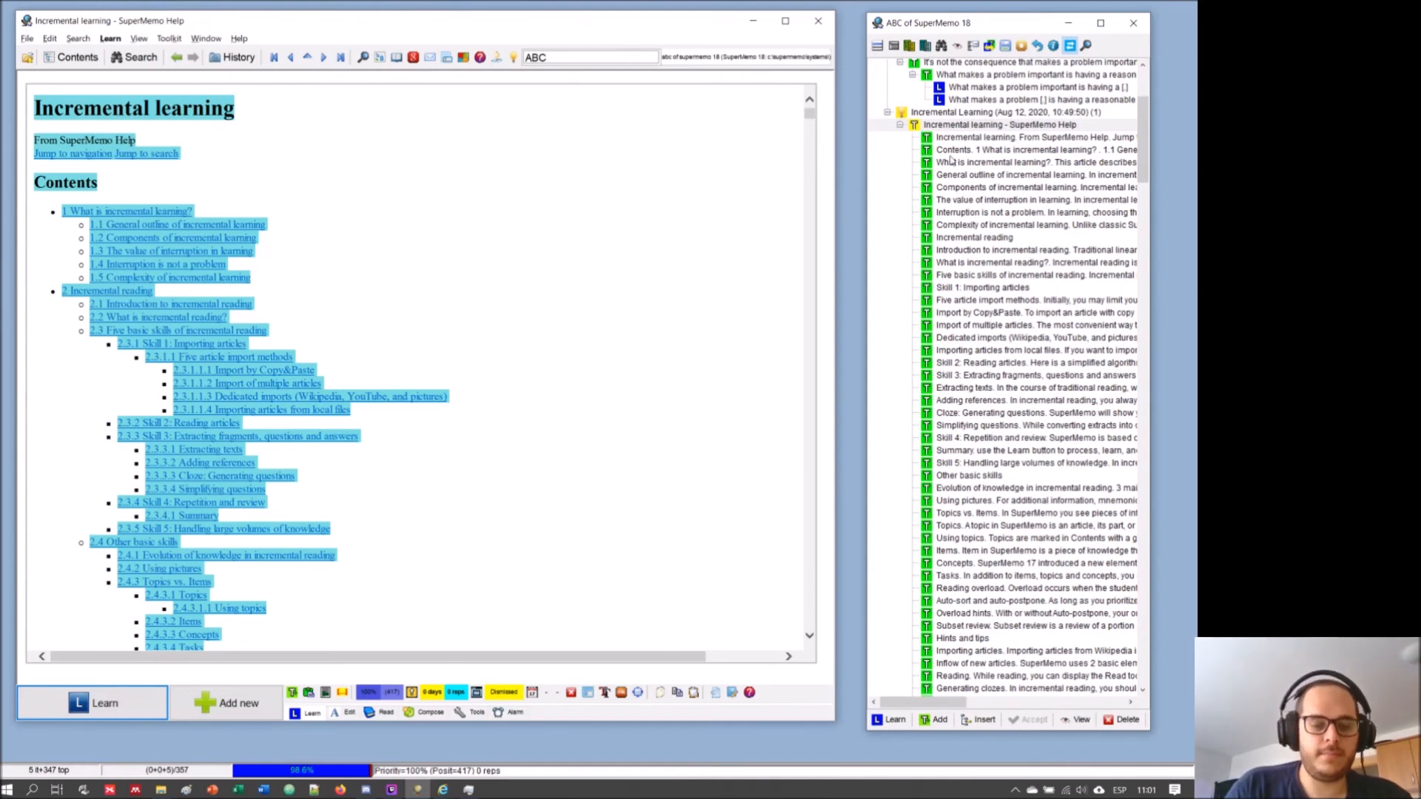
{"action": "key", "text": "ctrl+space"}
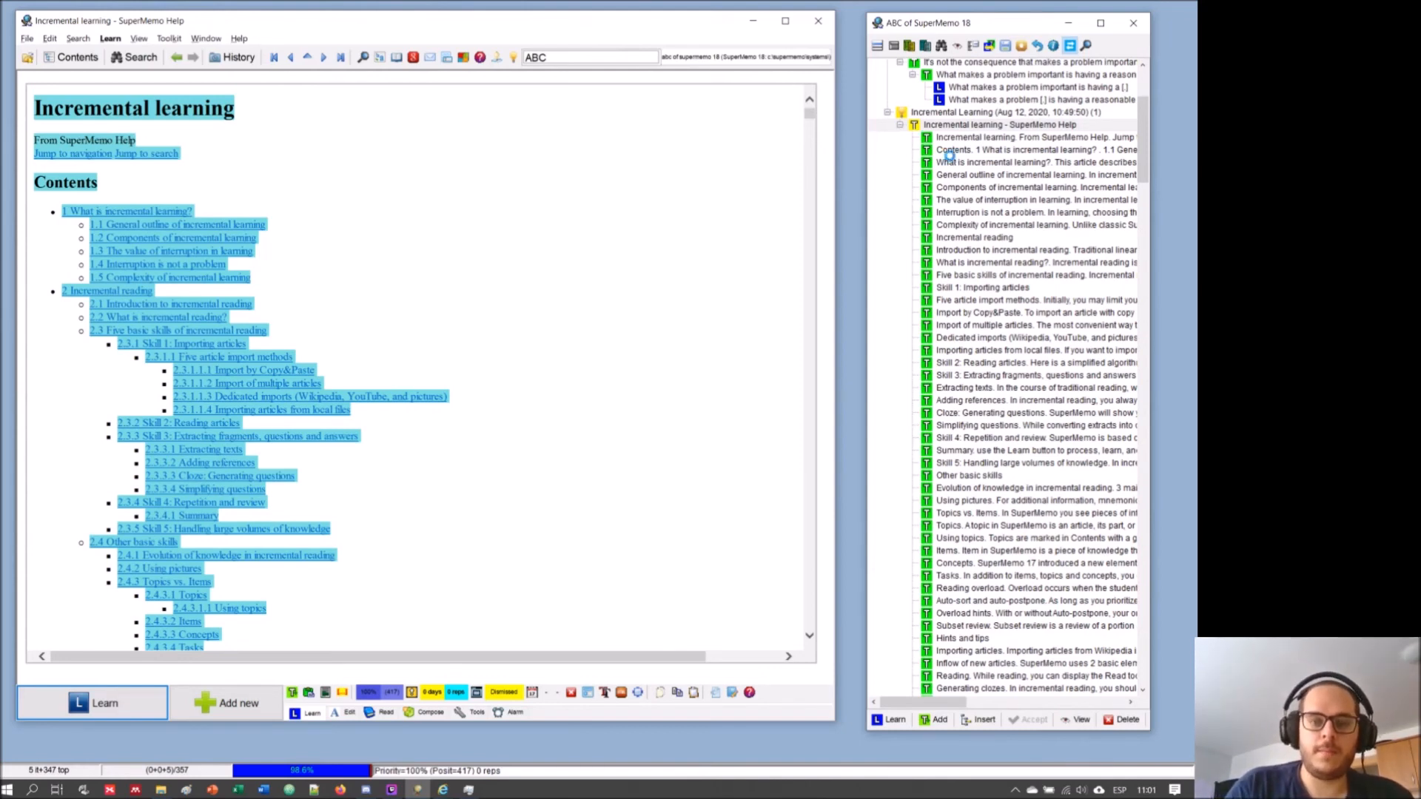
{"action": "key", "text": "Return"}
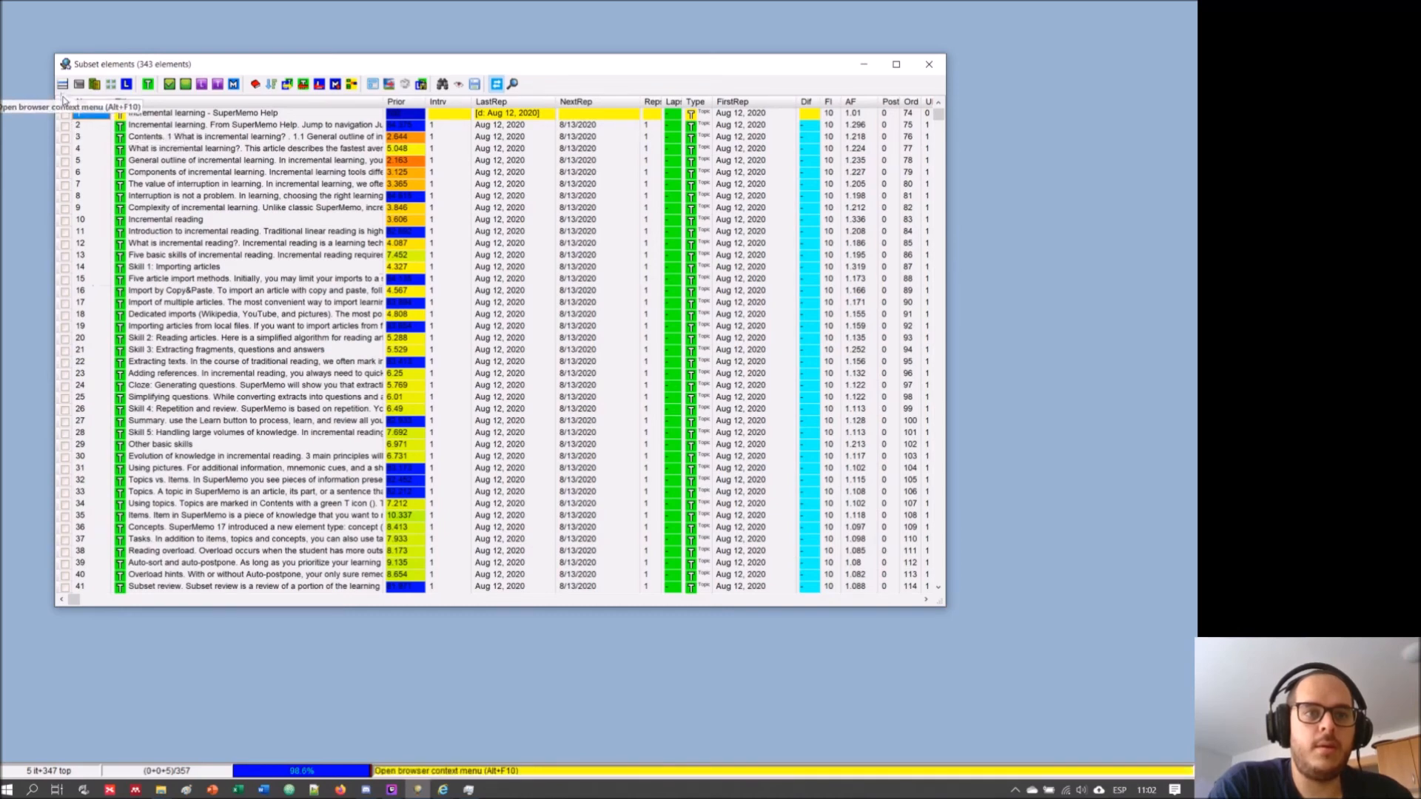
{"action": "key", "text": "Return"}
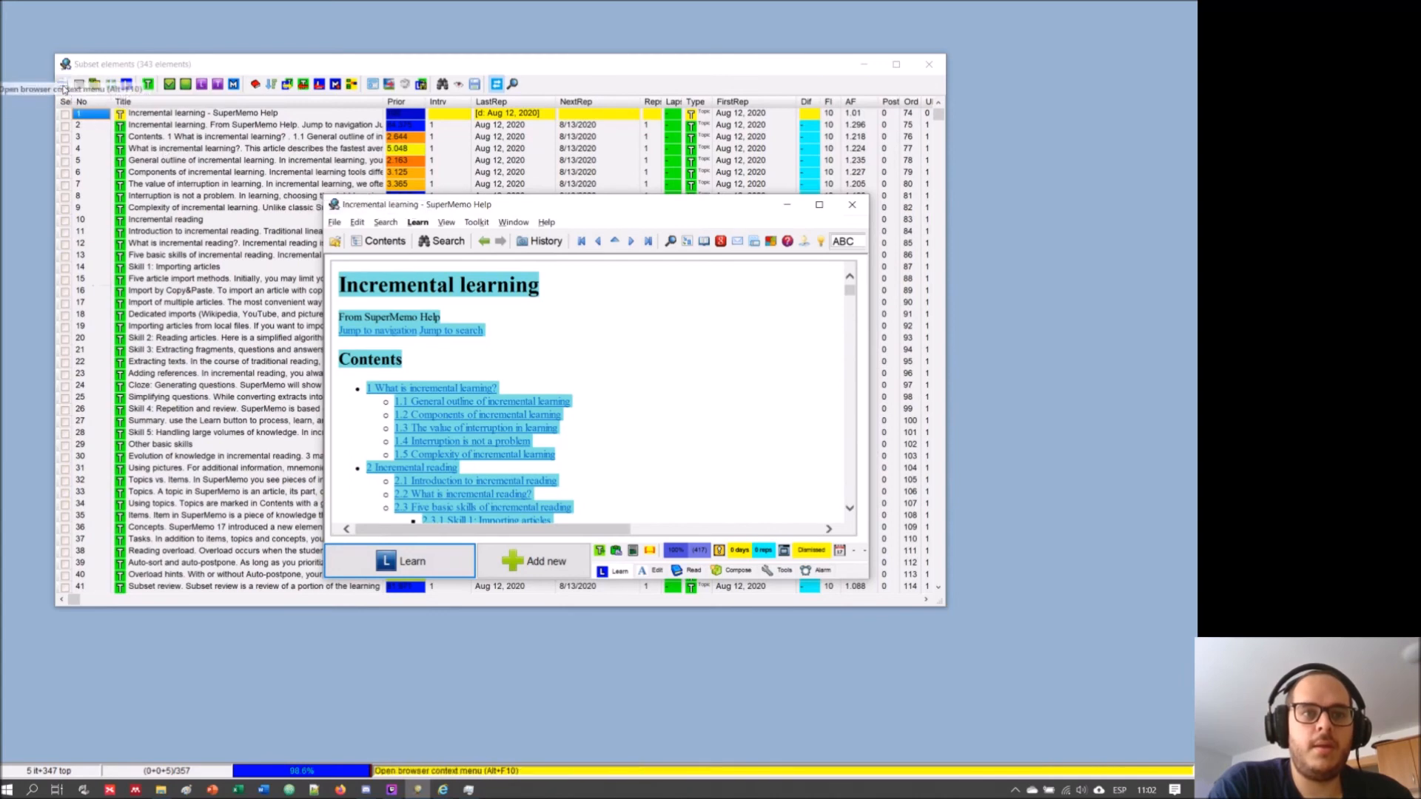
{"action": "left_click", "coordinate": [64, 89]}
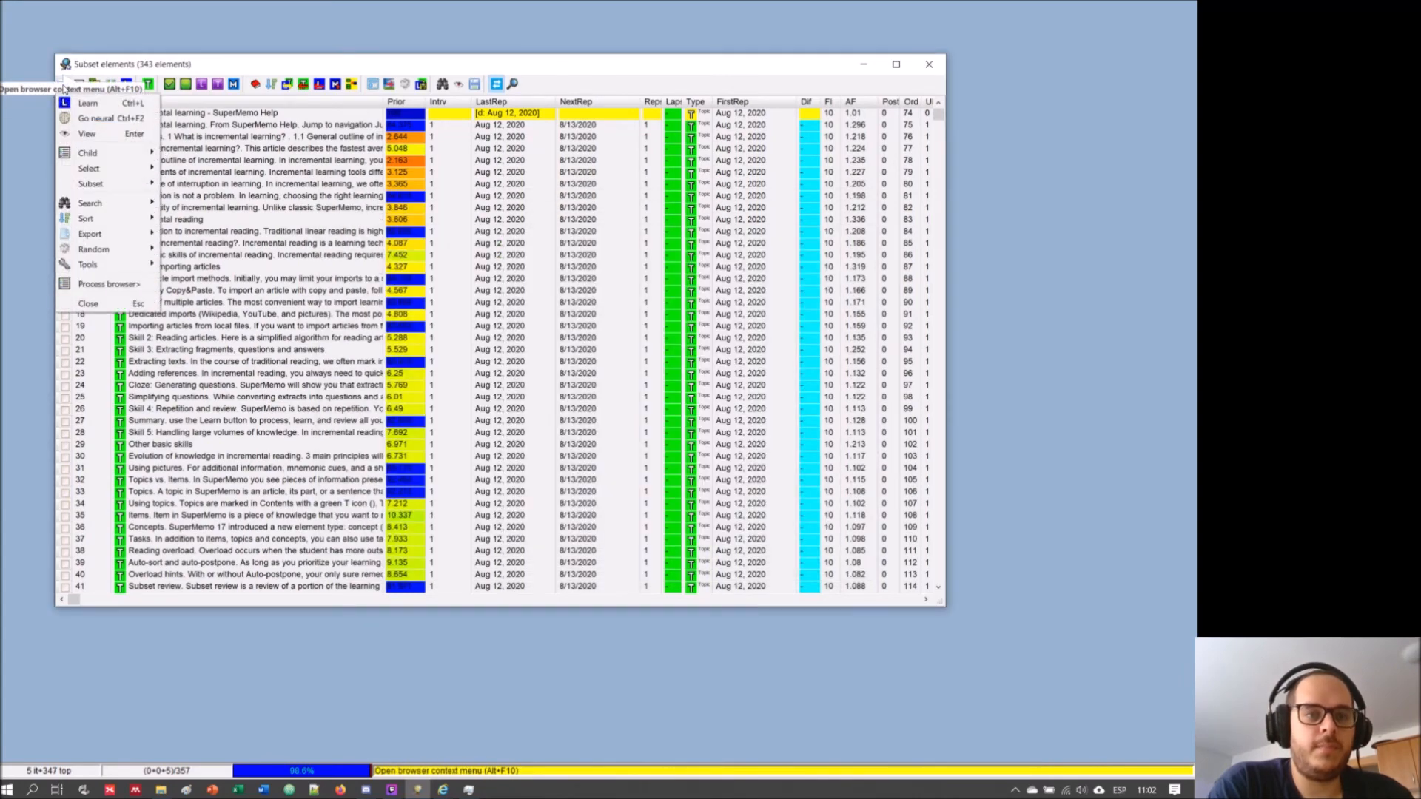
{"action": "left_click", "coordinate": [82, 76]}
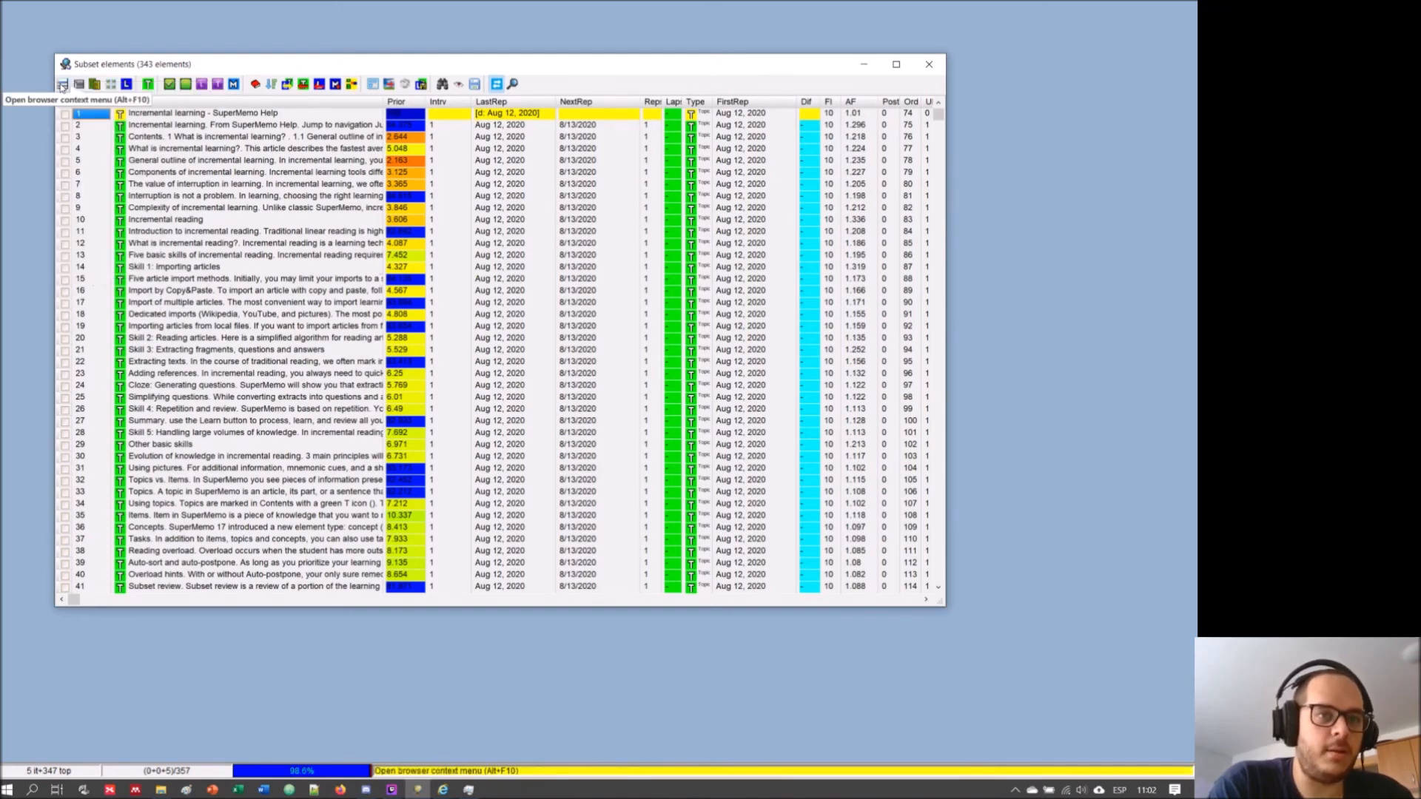
- Spread all browser elements with Mercy rescheduling, setting 30 elements per day over a rescheduling period of 12 days
{"action": "left_click", "coordinate": [79, 86]}
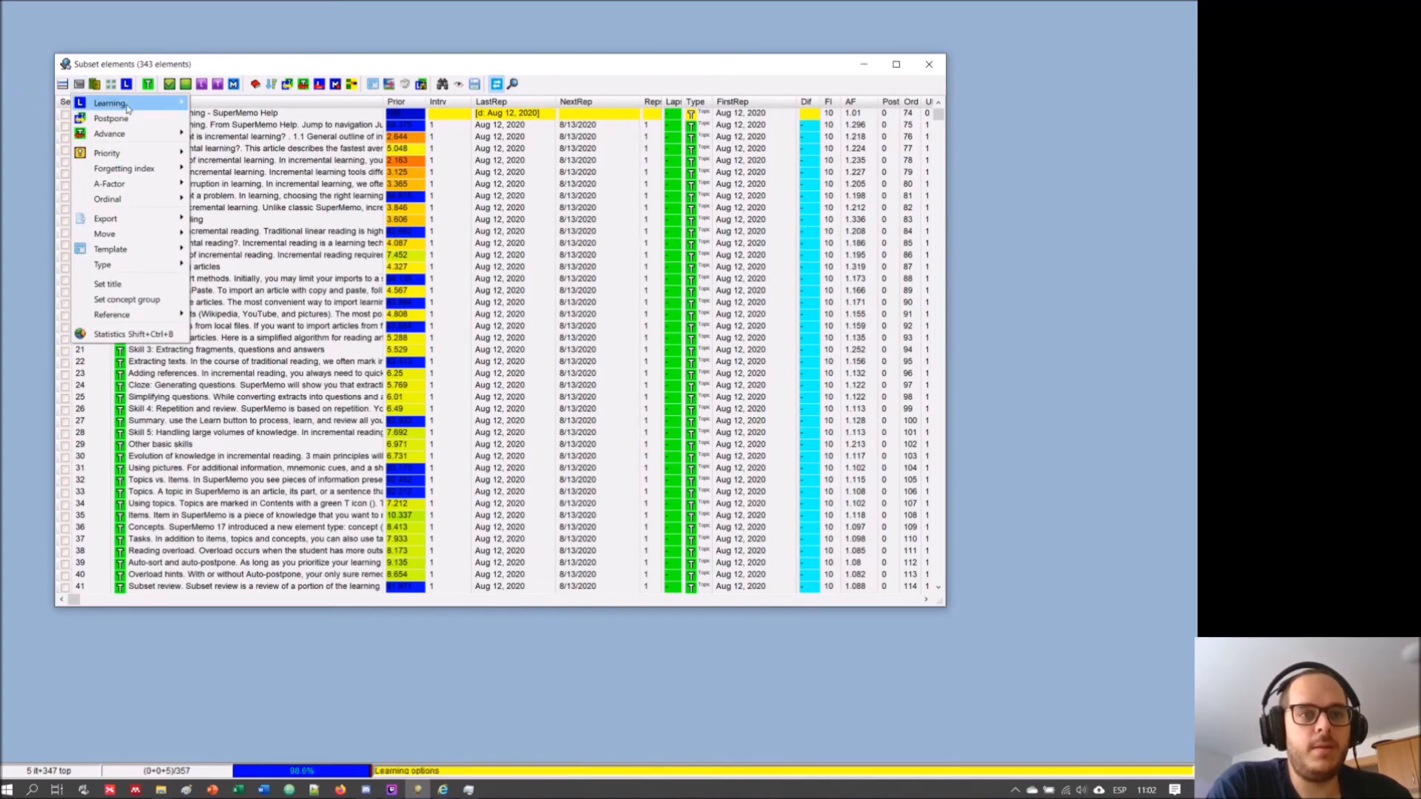
{"action": "mouse_move", "coordinate": [127, 108]}
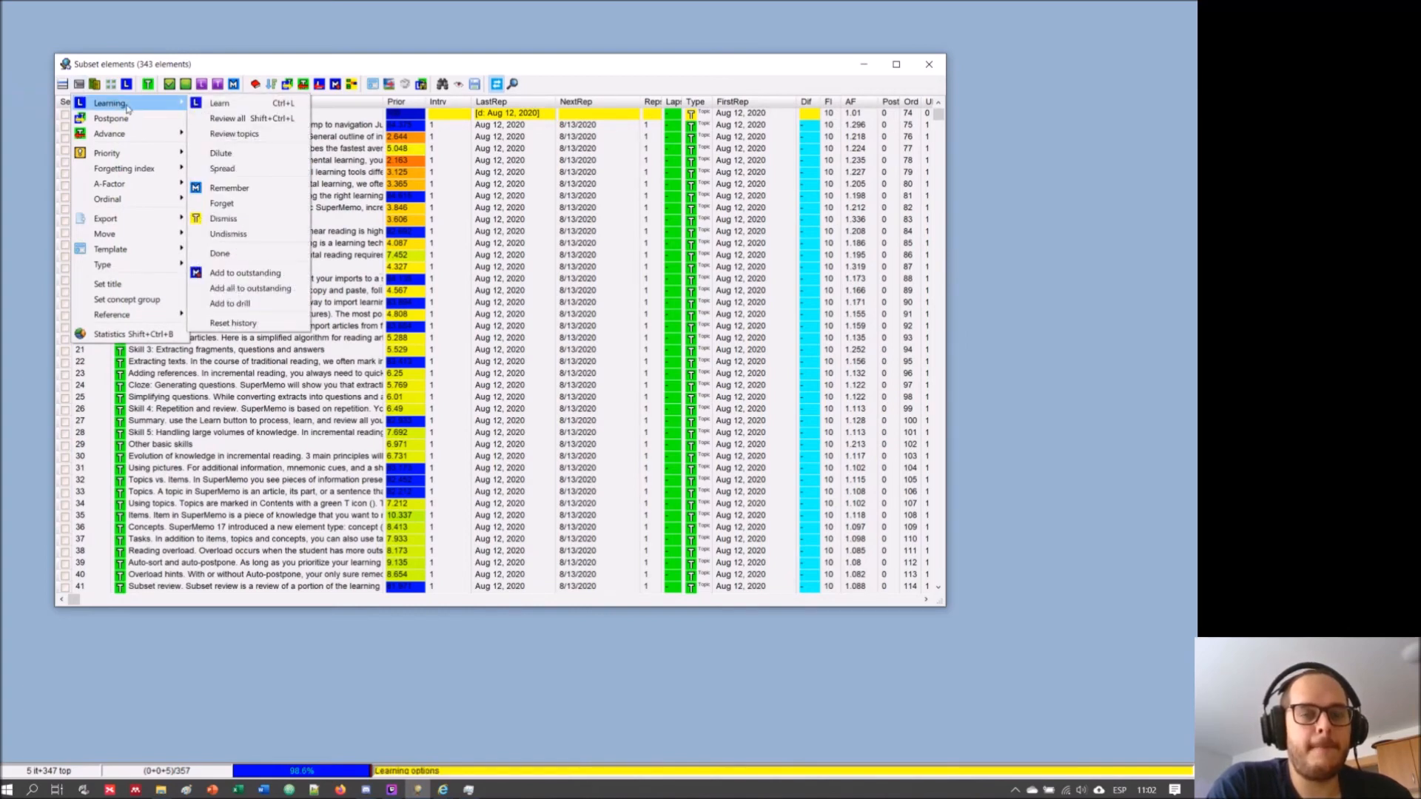
{"action": "left_click", "coordinate": [267, 172]}
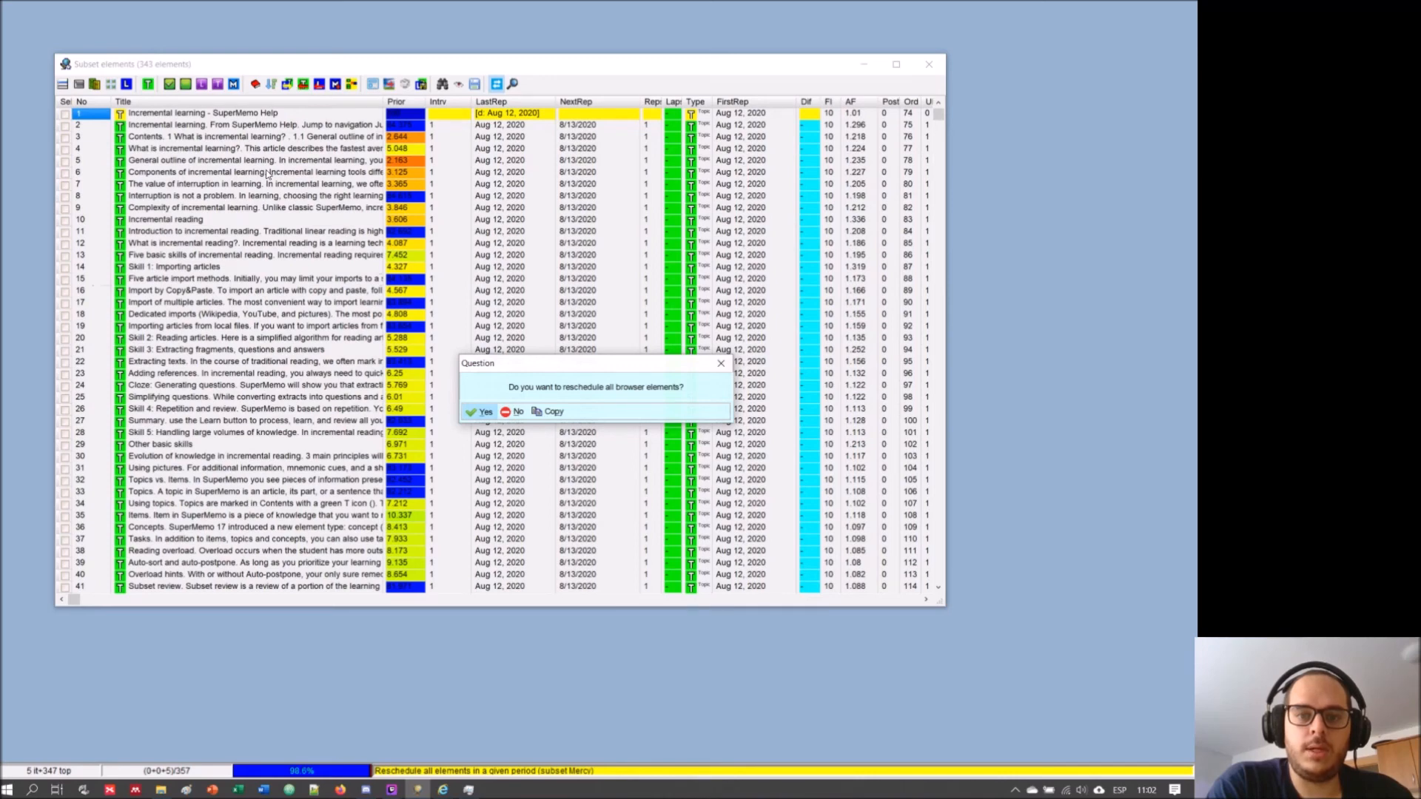
{"action": "left_click", "coordinate": [481, 412]}
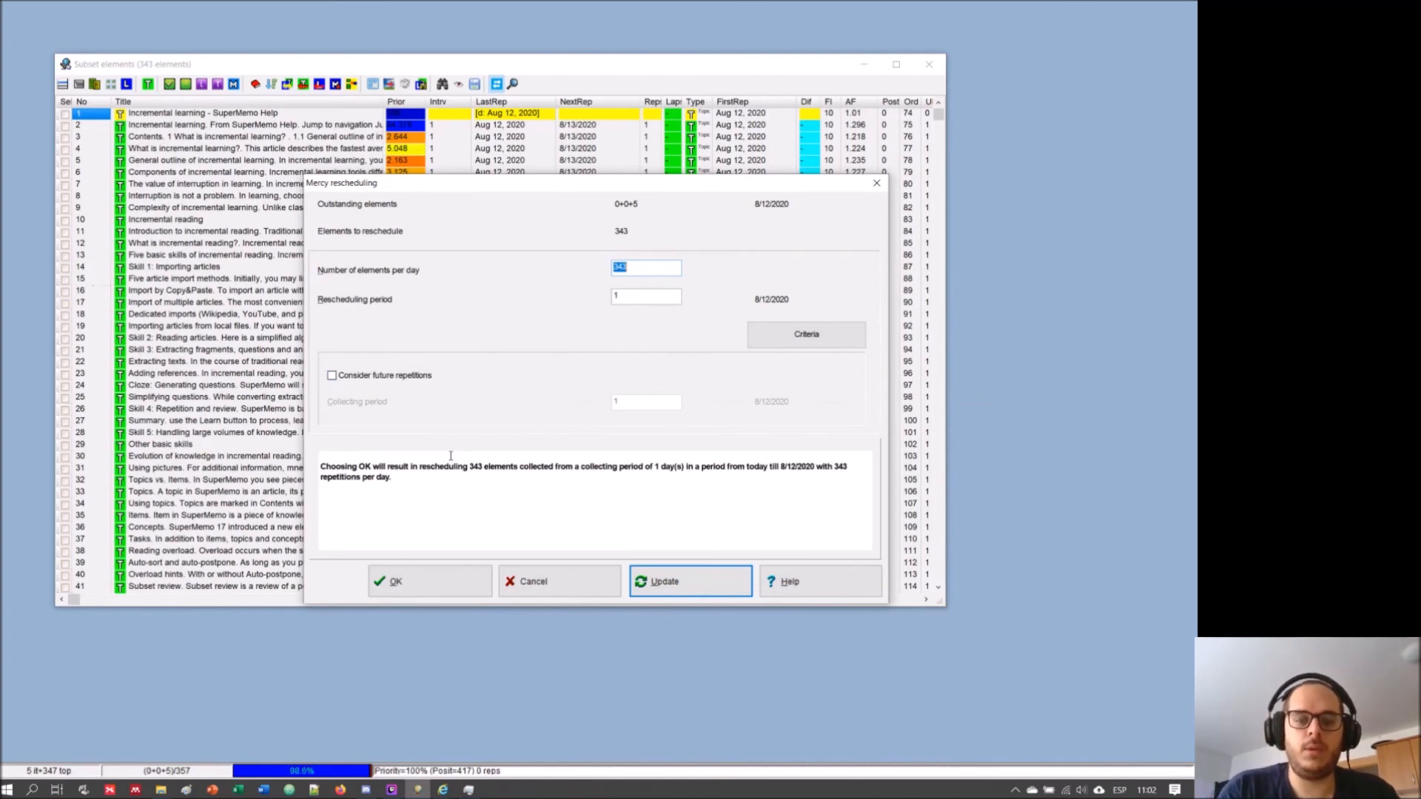
{"action": "type", "text": "30"}
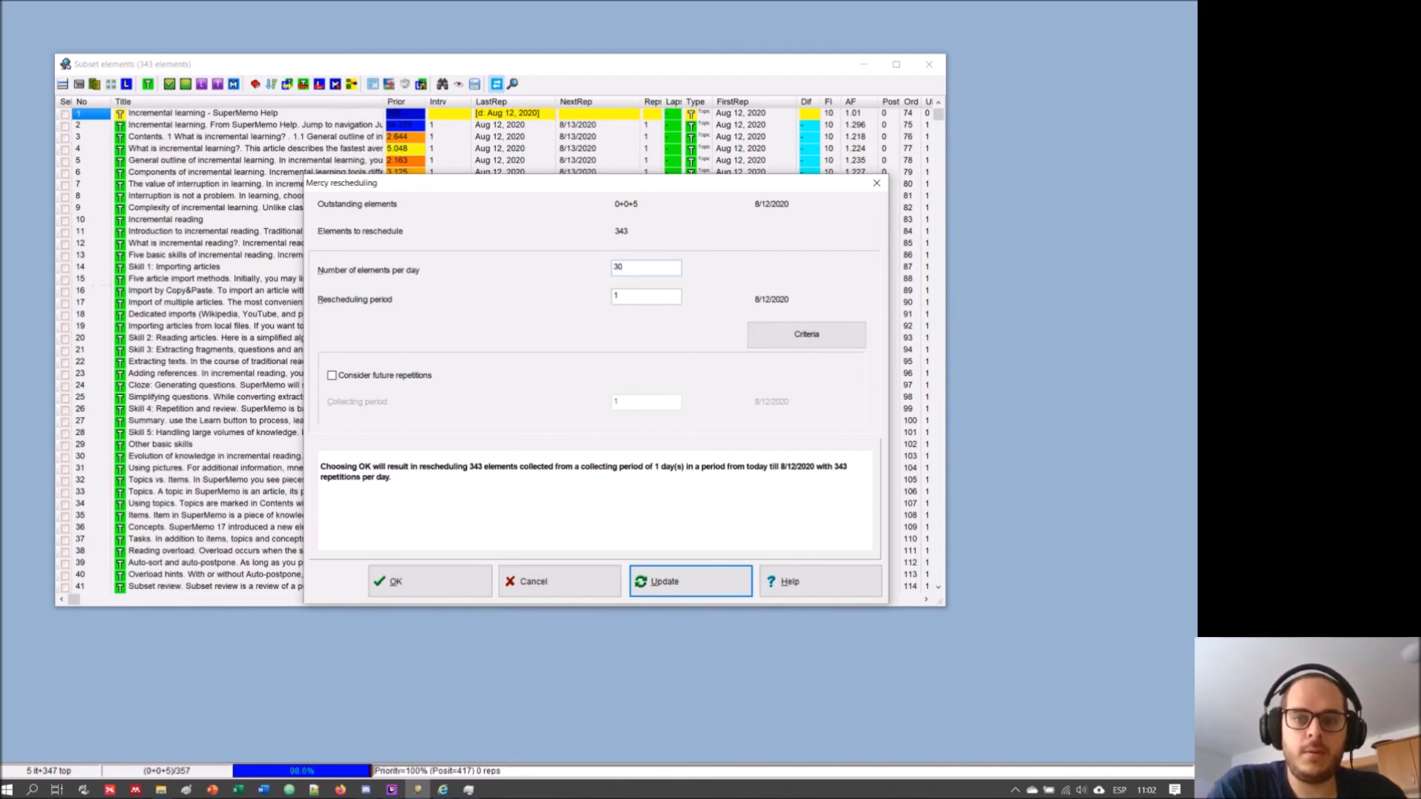
{"action": "key", "text": "Tab"}
{"action": "type", "text": "12"}
{"action": "left_click", "coordinate": [690, 585]}
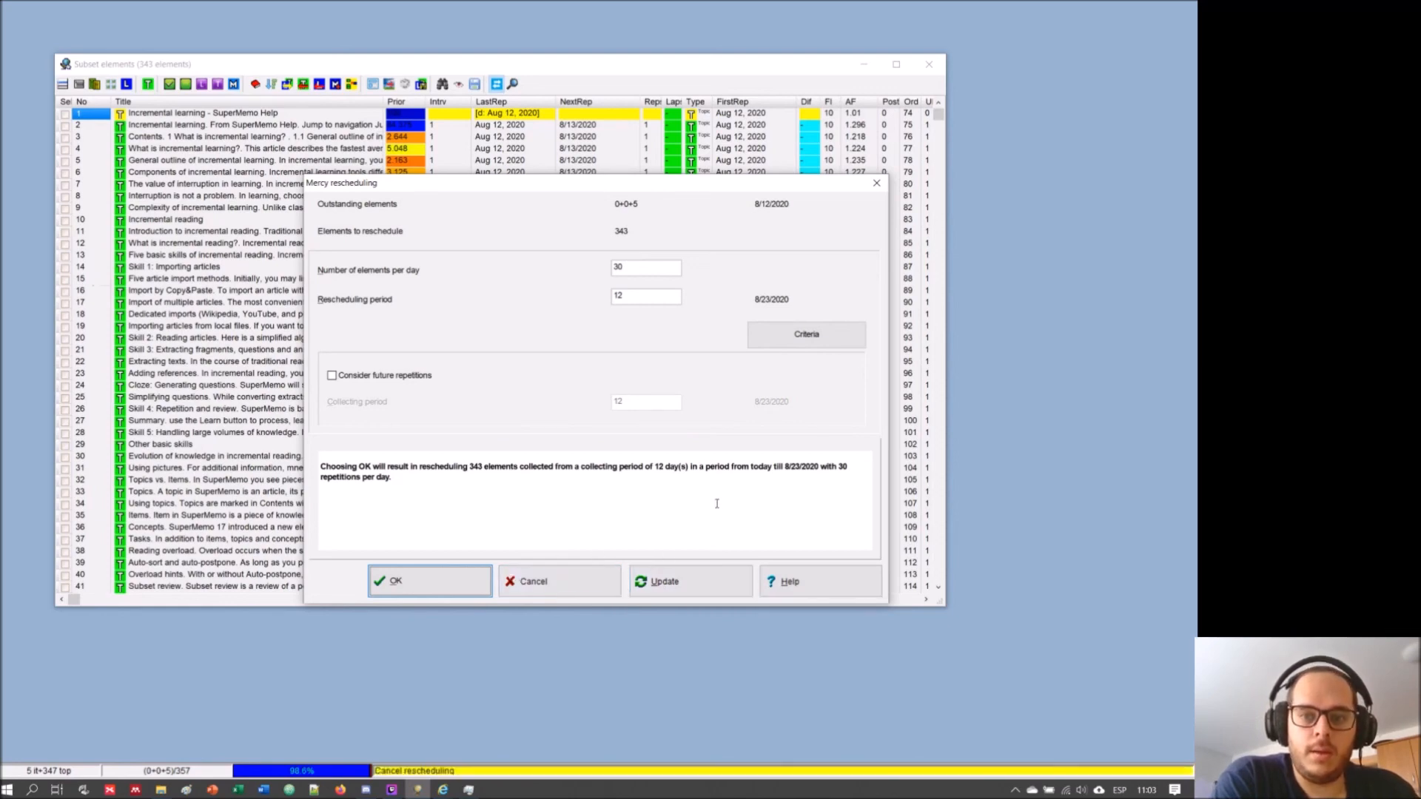
- Set the rescheduling criteria to retain the current repetition sequence and apply the rescheduling
{"action": "left_click", "coordinate": [834, 333]}
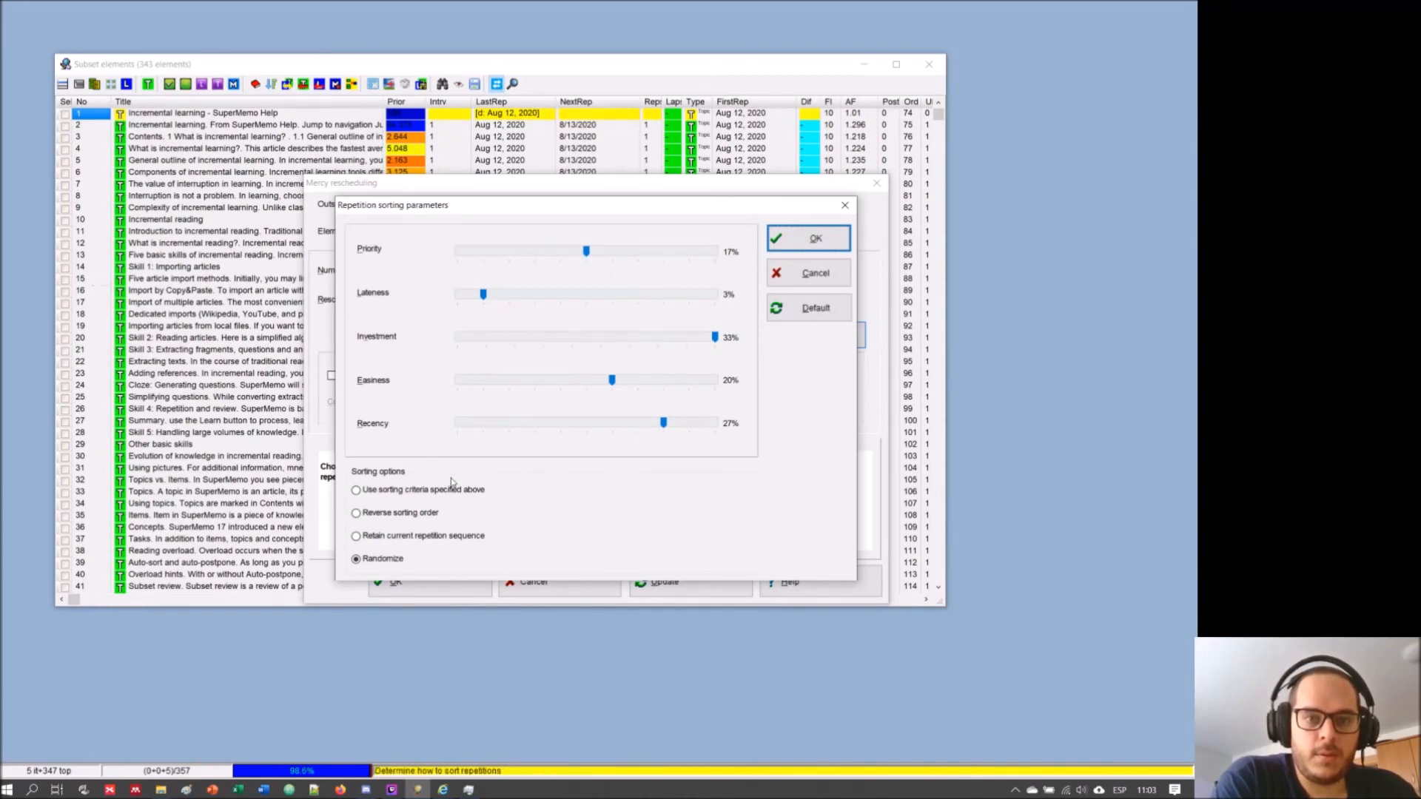
{"action": "left_click", "coordinate": [447, 537]}
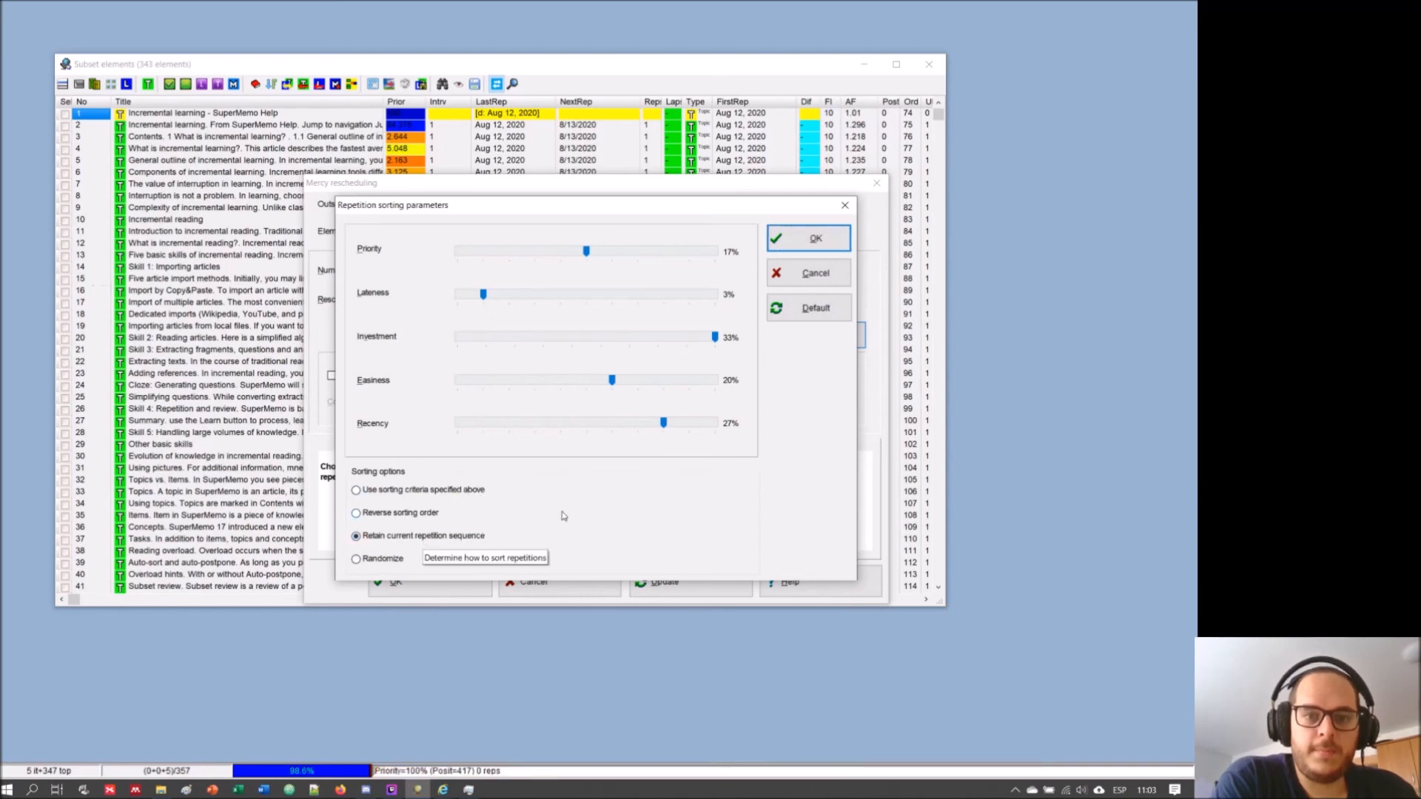
{"action": "left_click", "coordinate": [818, 239]}
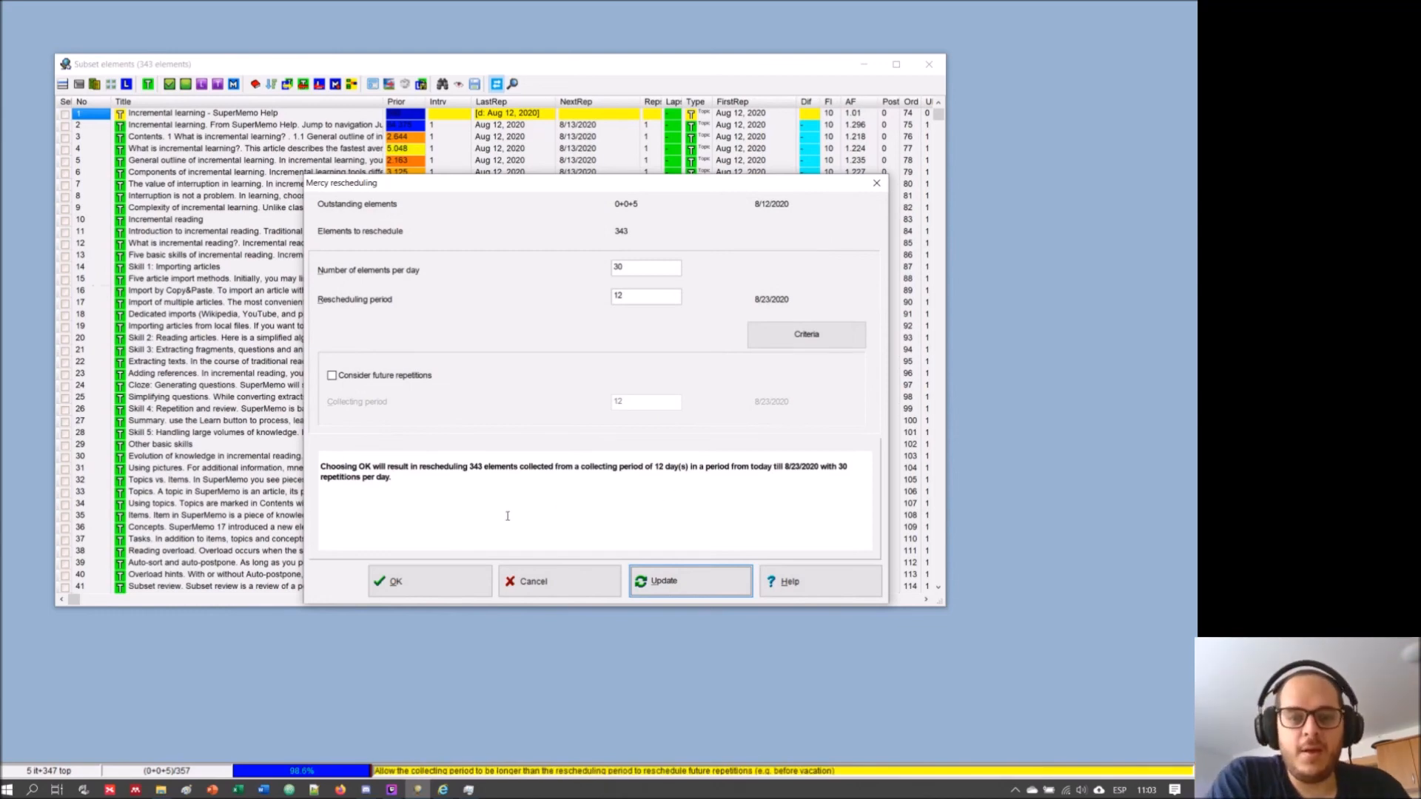
{"action": "left_click", "coordinate": [416, 584]}
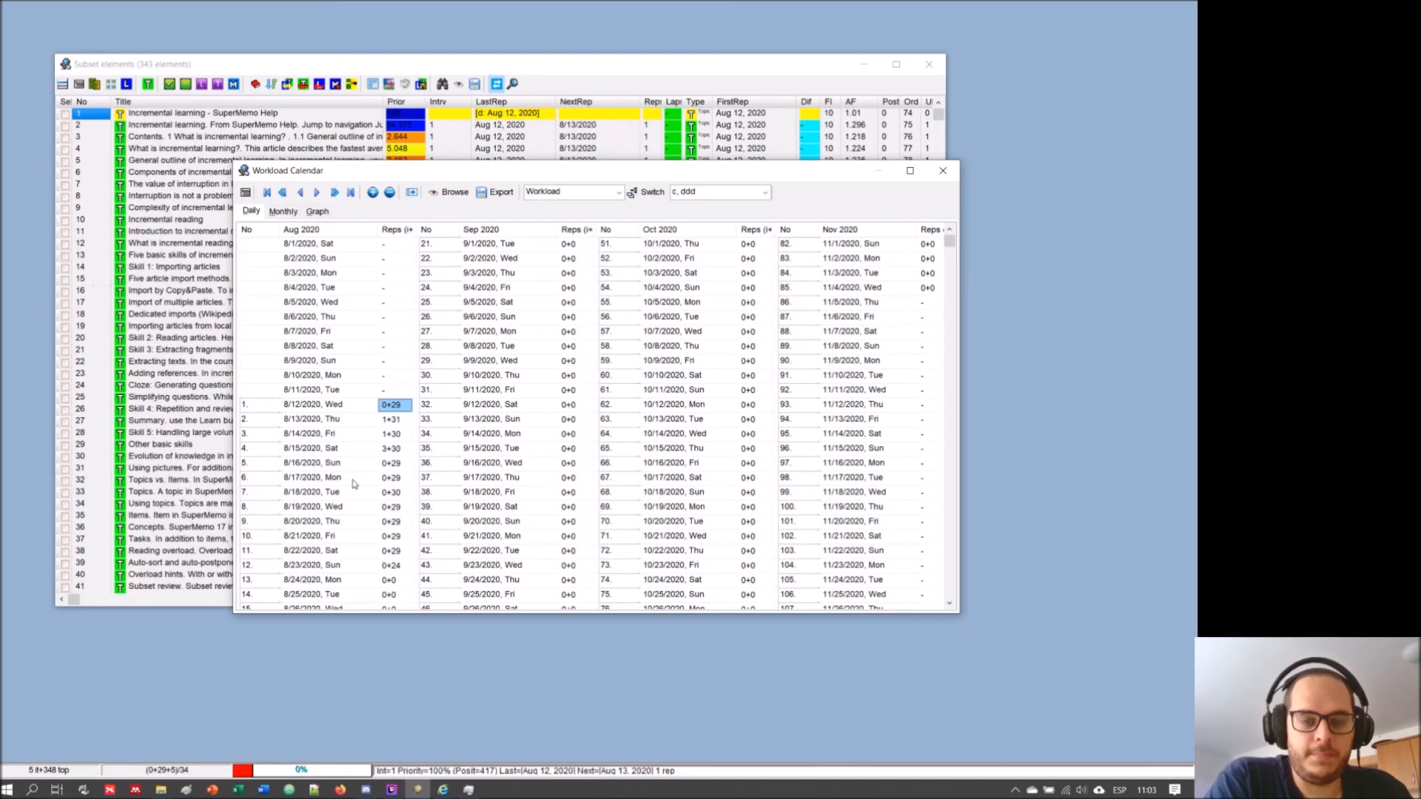
- Leave the workload calendar and browser, start learning, and dismiss the parent Incremental learning help topic
{"action": "key", "text": "alt+Tab"}
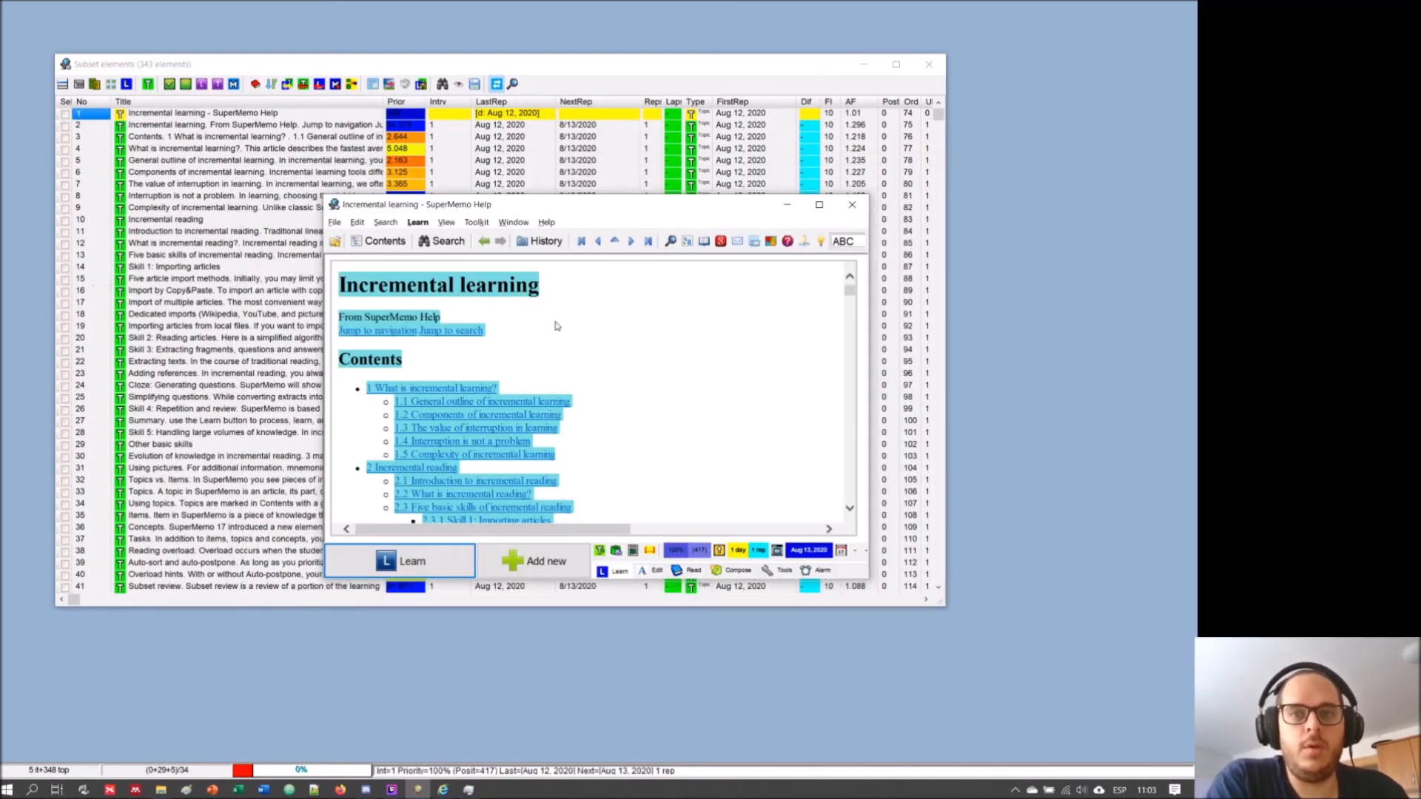
{"action": "left_click", "coordinate": [716, 70]}
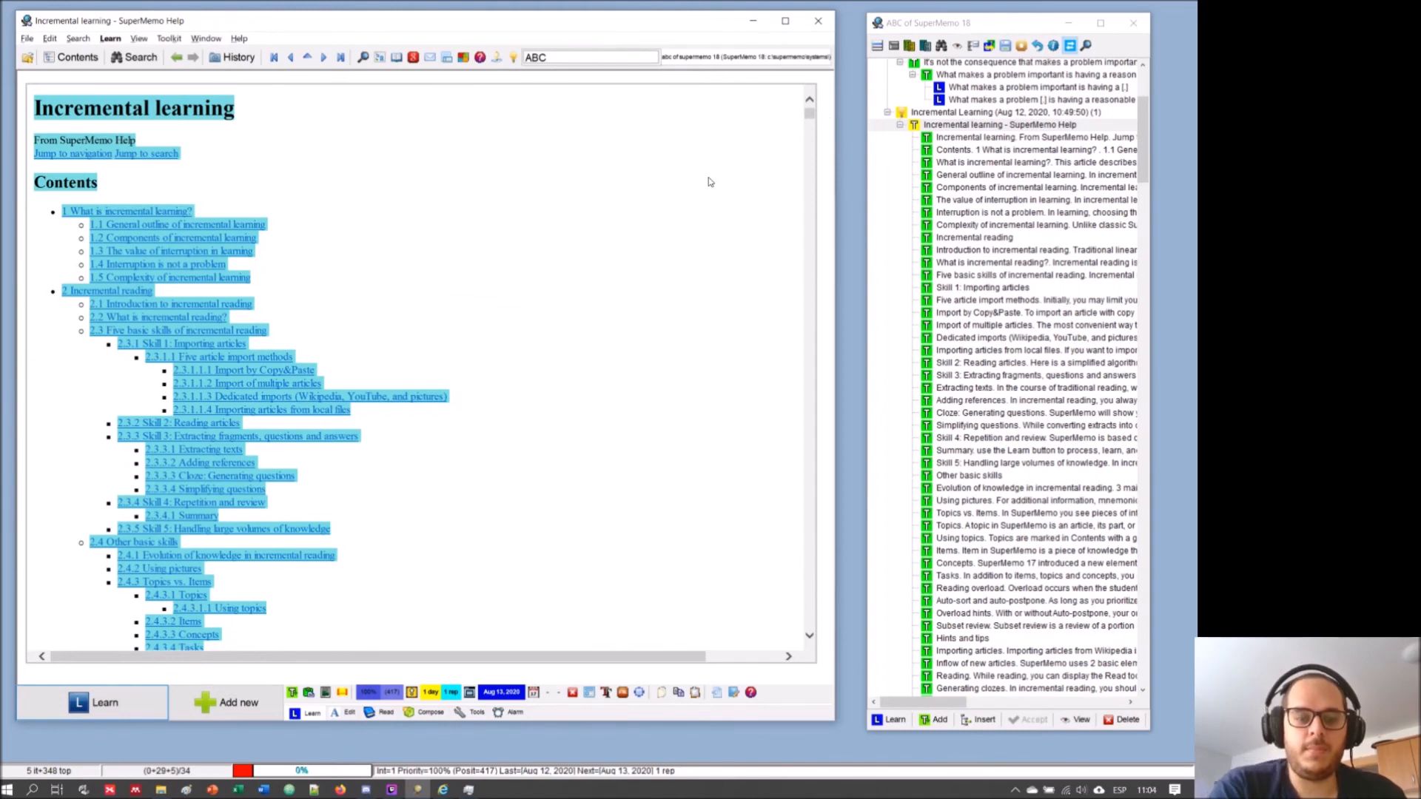
{"action": "key", "text": "Return"}
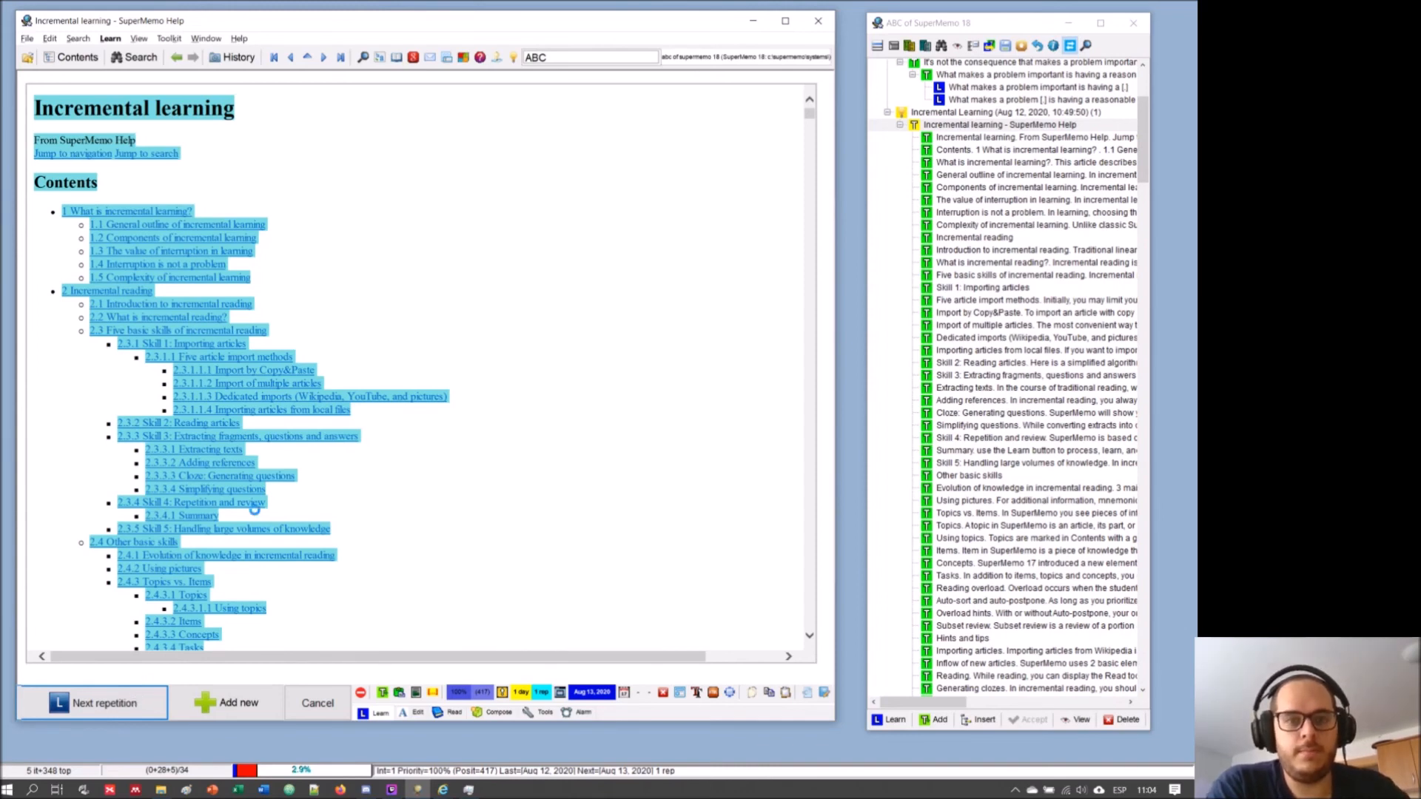
{"action": "key", "text": "ctrl+d"}
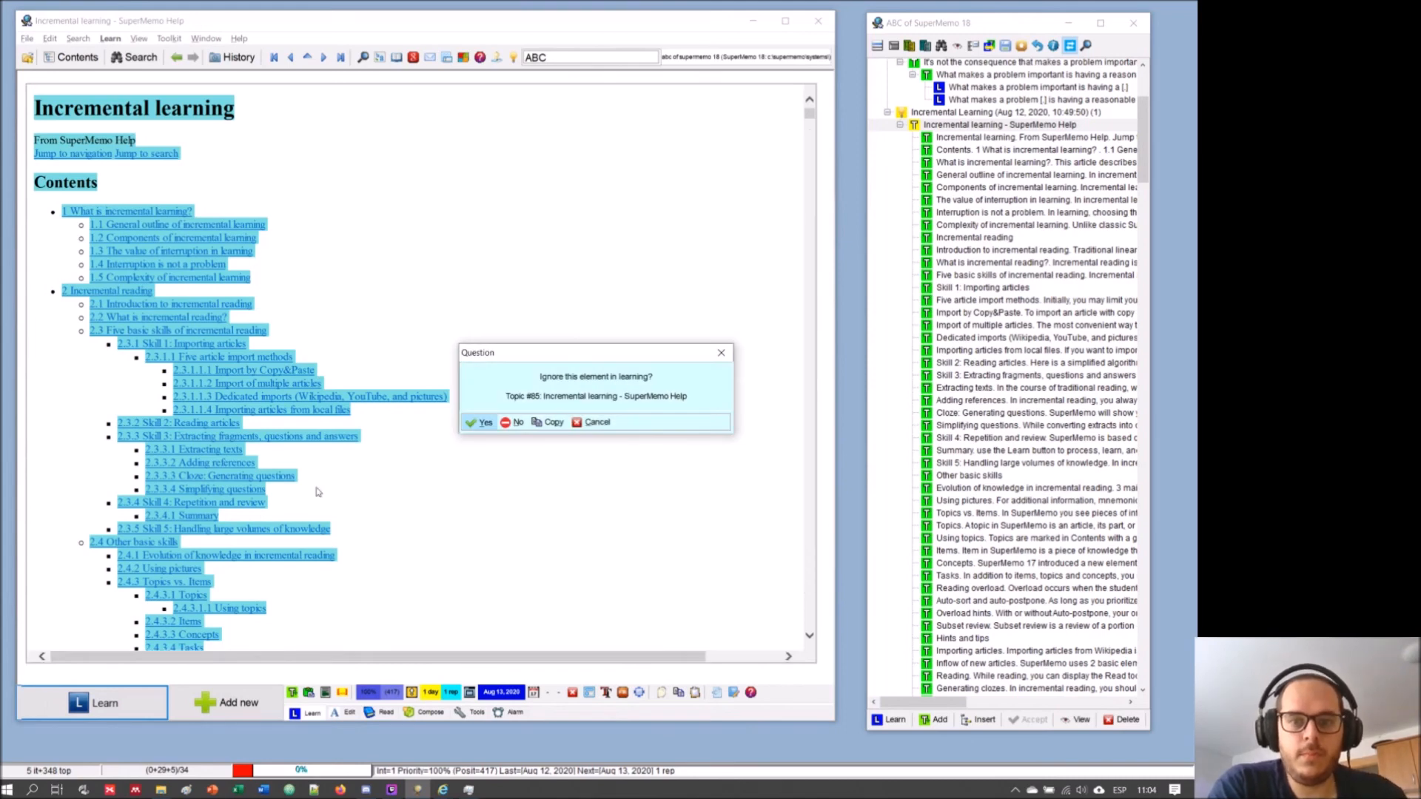
{"action": "left_click", "coordinate": [481, 423]}
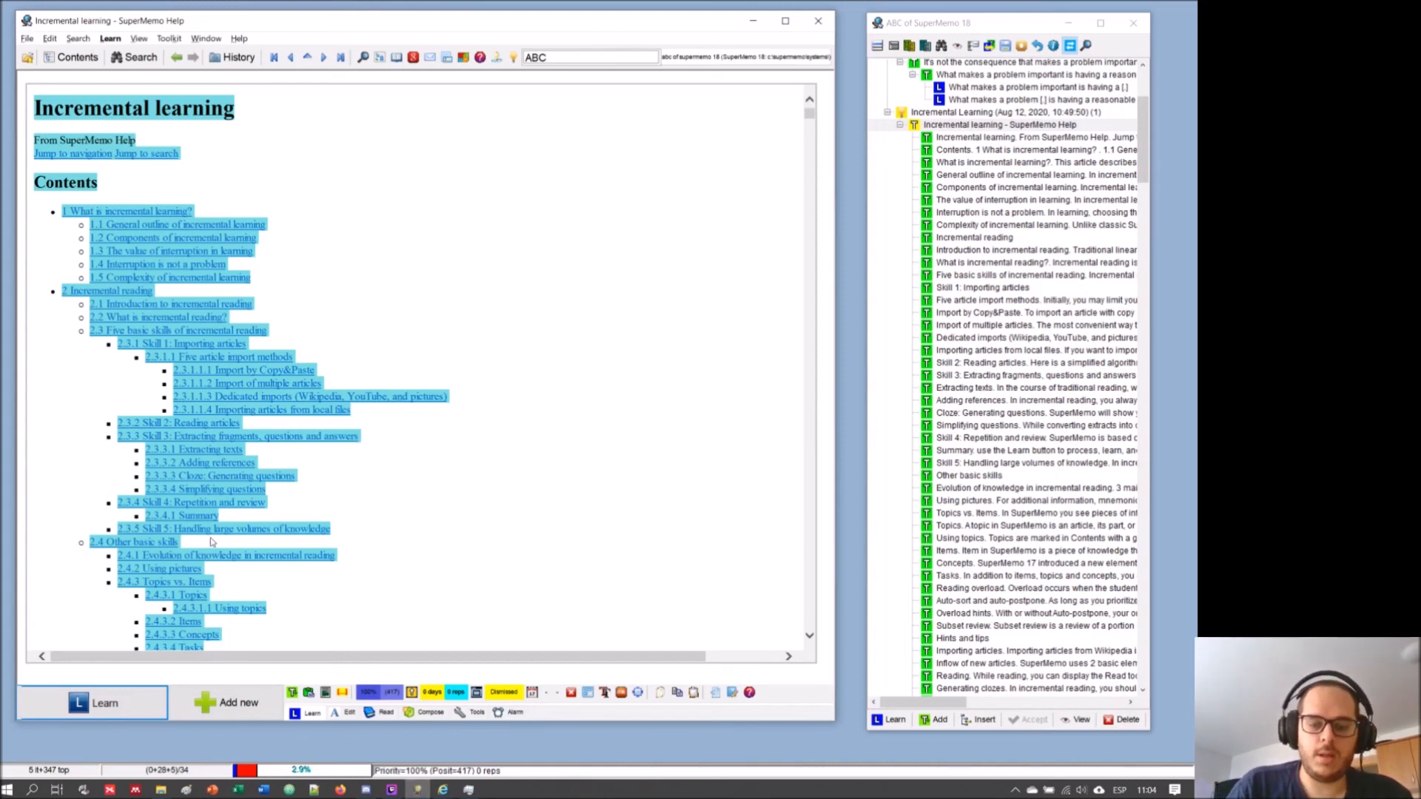
- Continue learning and delete the "Incremental learning. From SuperMemo Help" topic that holds only navigation links
{"action": "key", "text": "alt+Left"}
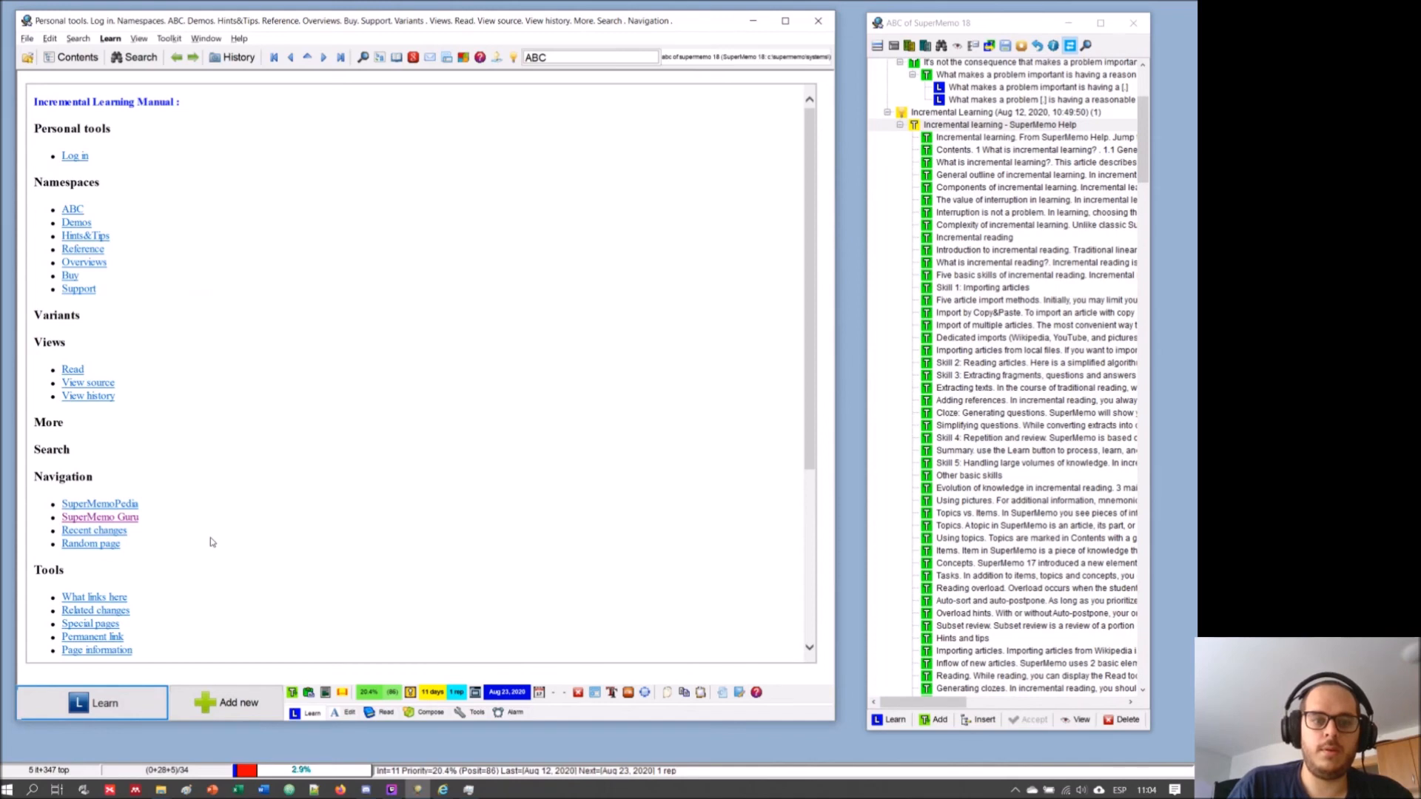
{"action": "left_click", "coordinate": [110, 707]}
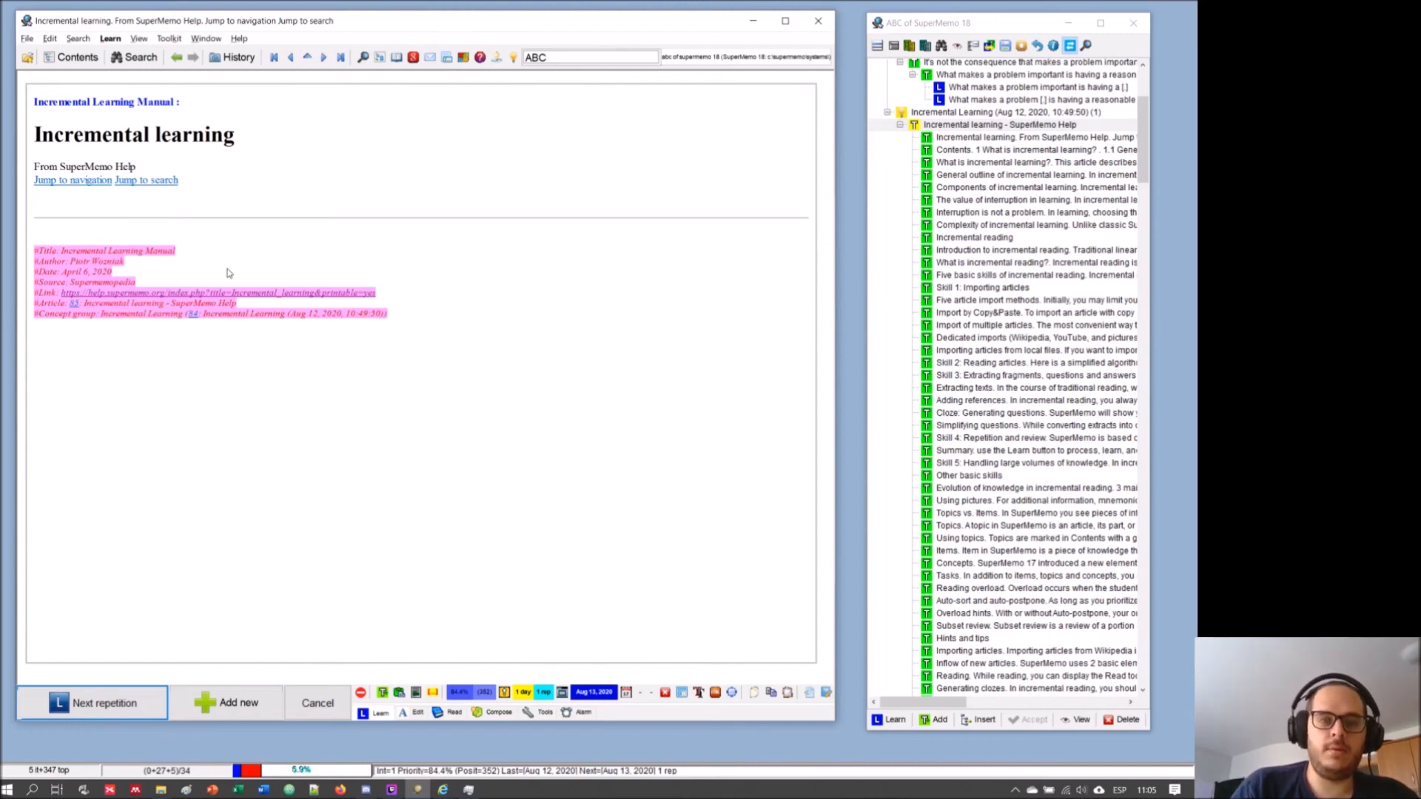
{"action": "key", "text": "ctrl+Delete"}
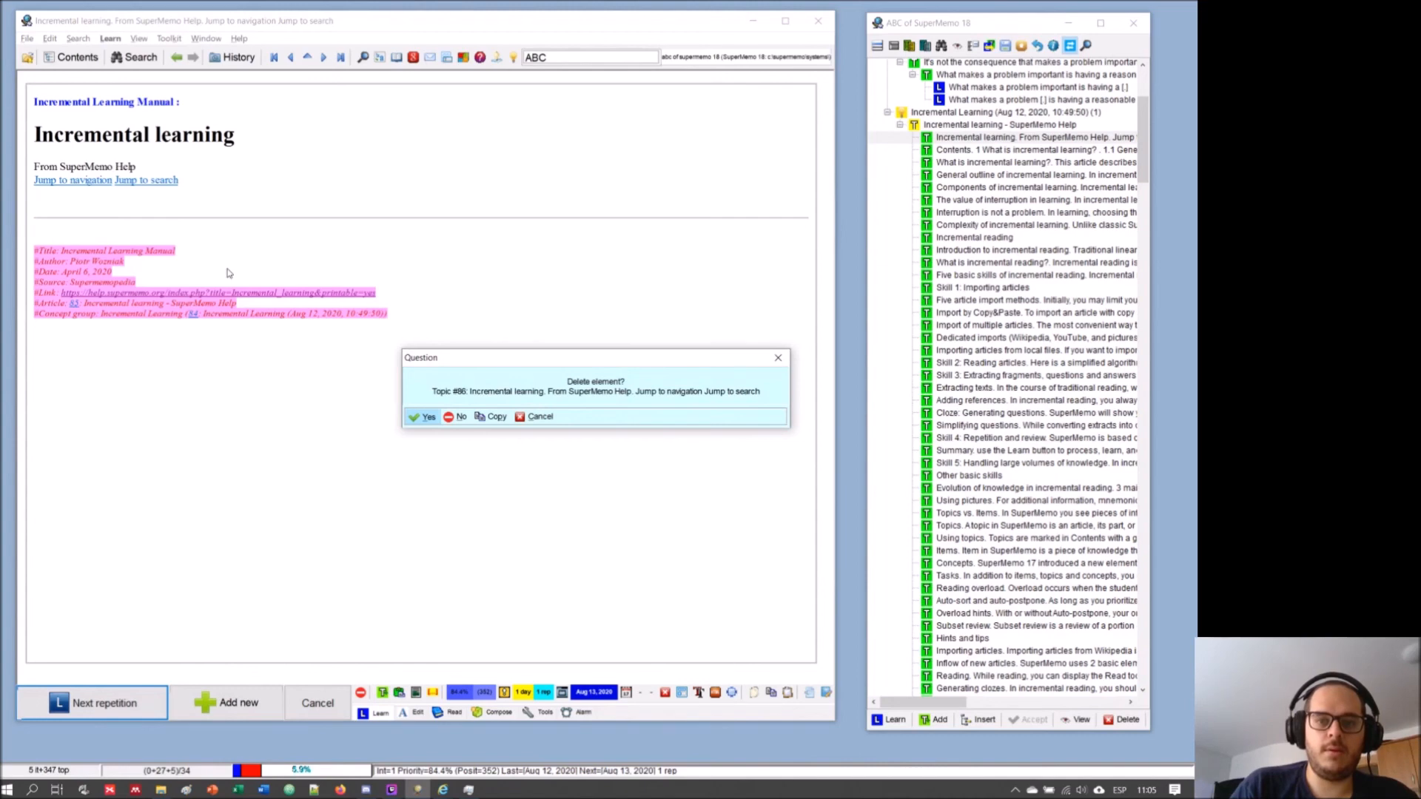
{"action": "key", "text": "Return"}
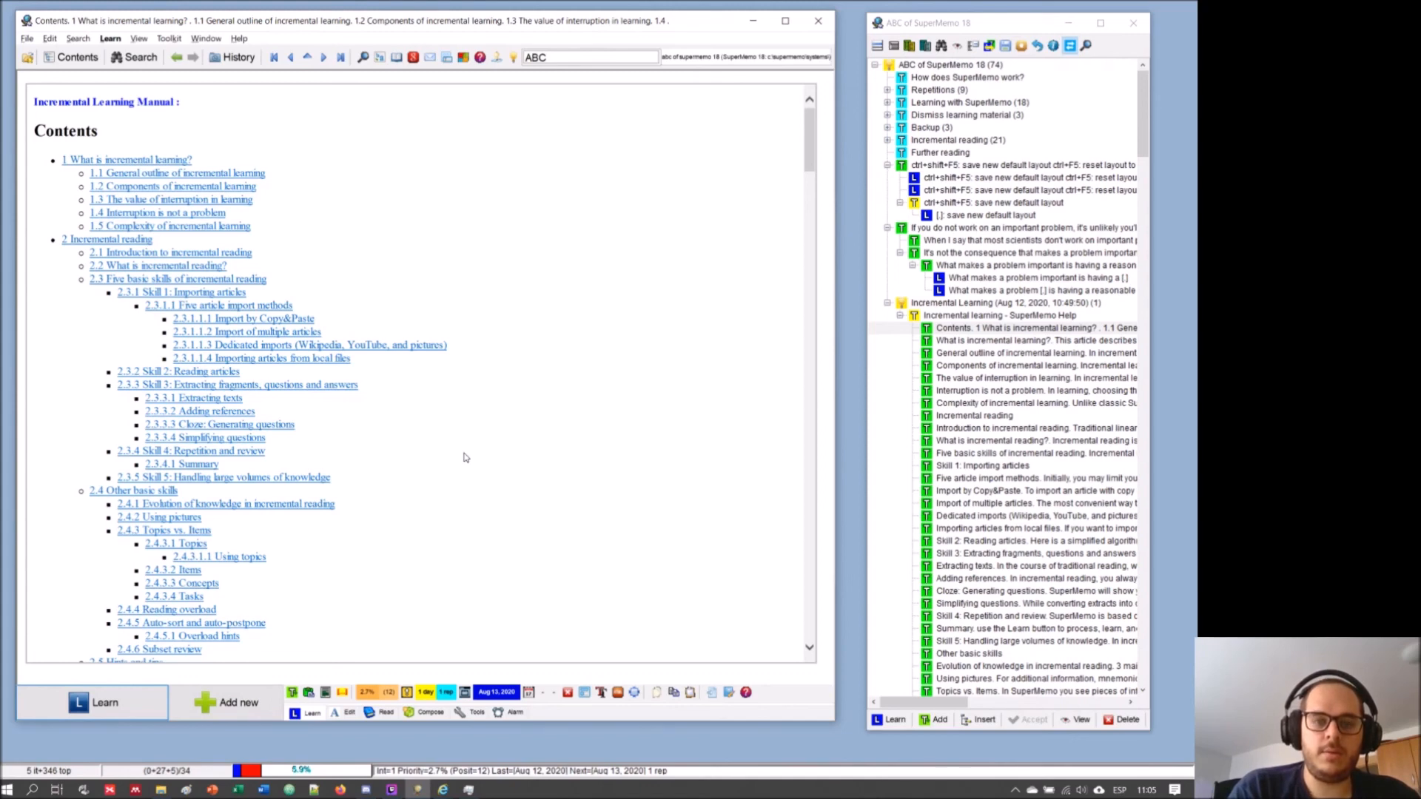
- Toggle the system audio mute and set the headphone volume to 36
{"action": "key", "text": "XF86AudioMute"}
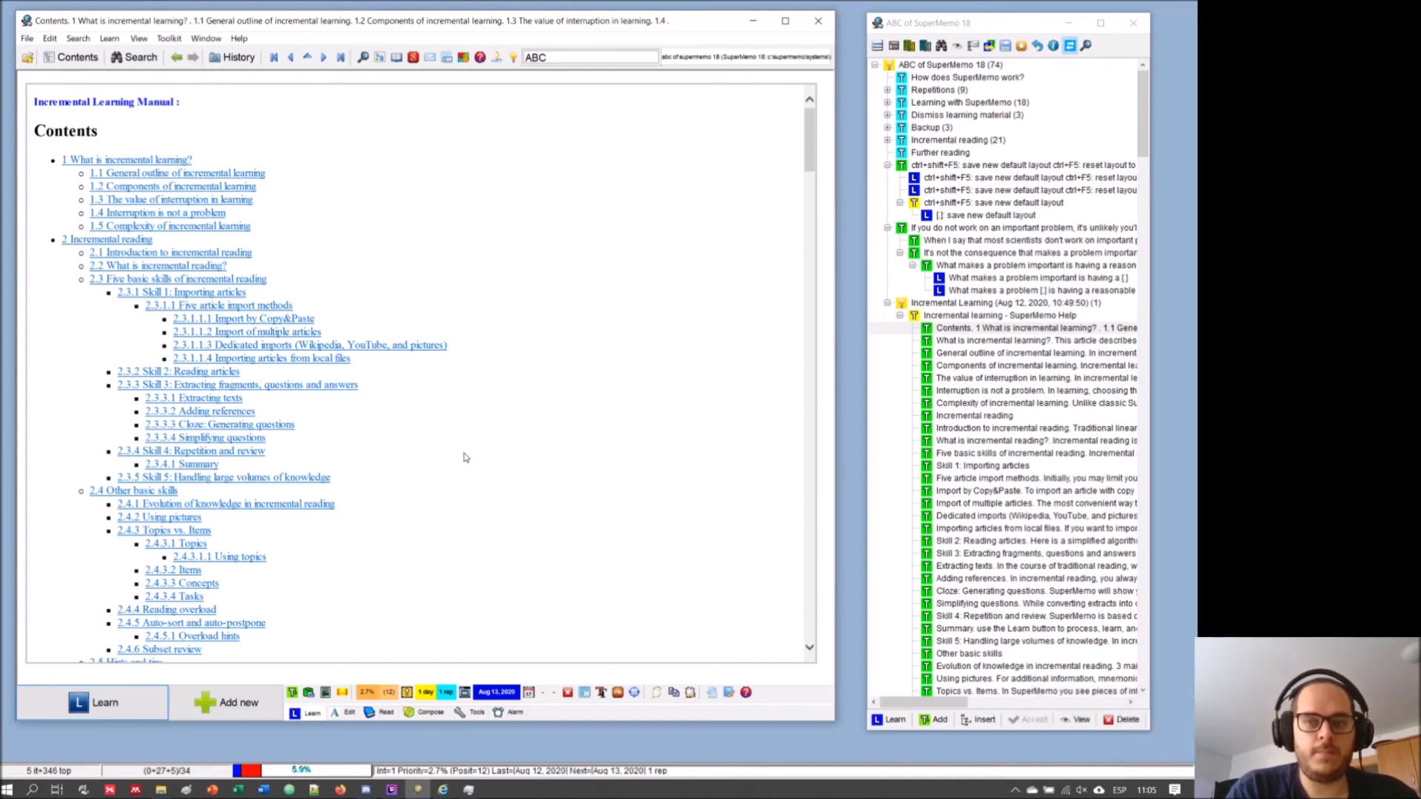
{"action": "key", "text": "XF86AudioMute"}
{"action": "key", "text": "XF86AudioMute"}
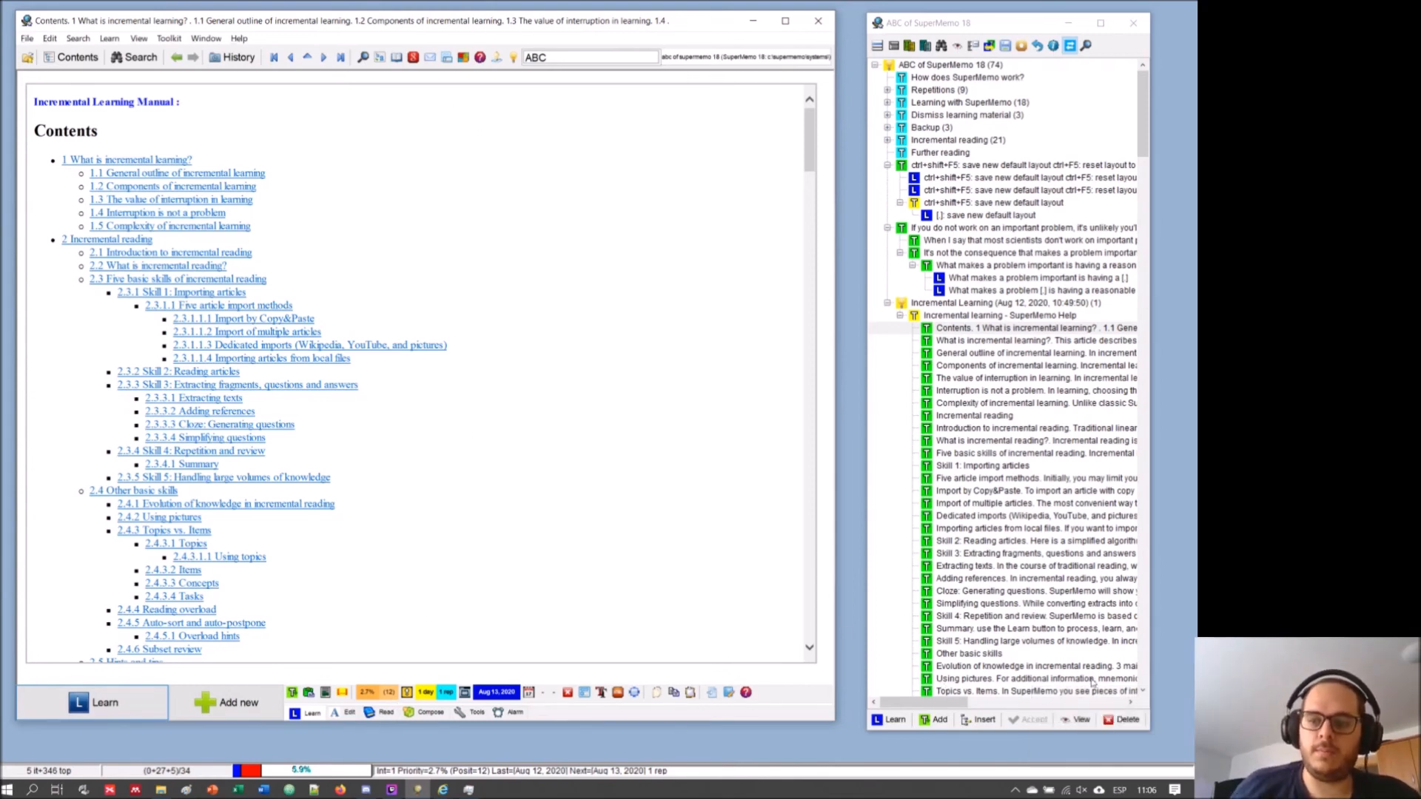
{"action": "left_click", "coordinate": [1083, 791]}
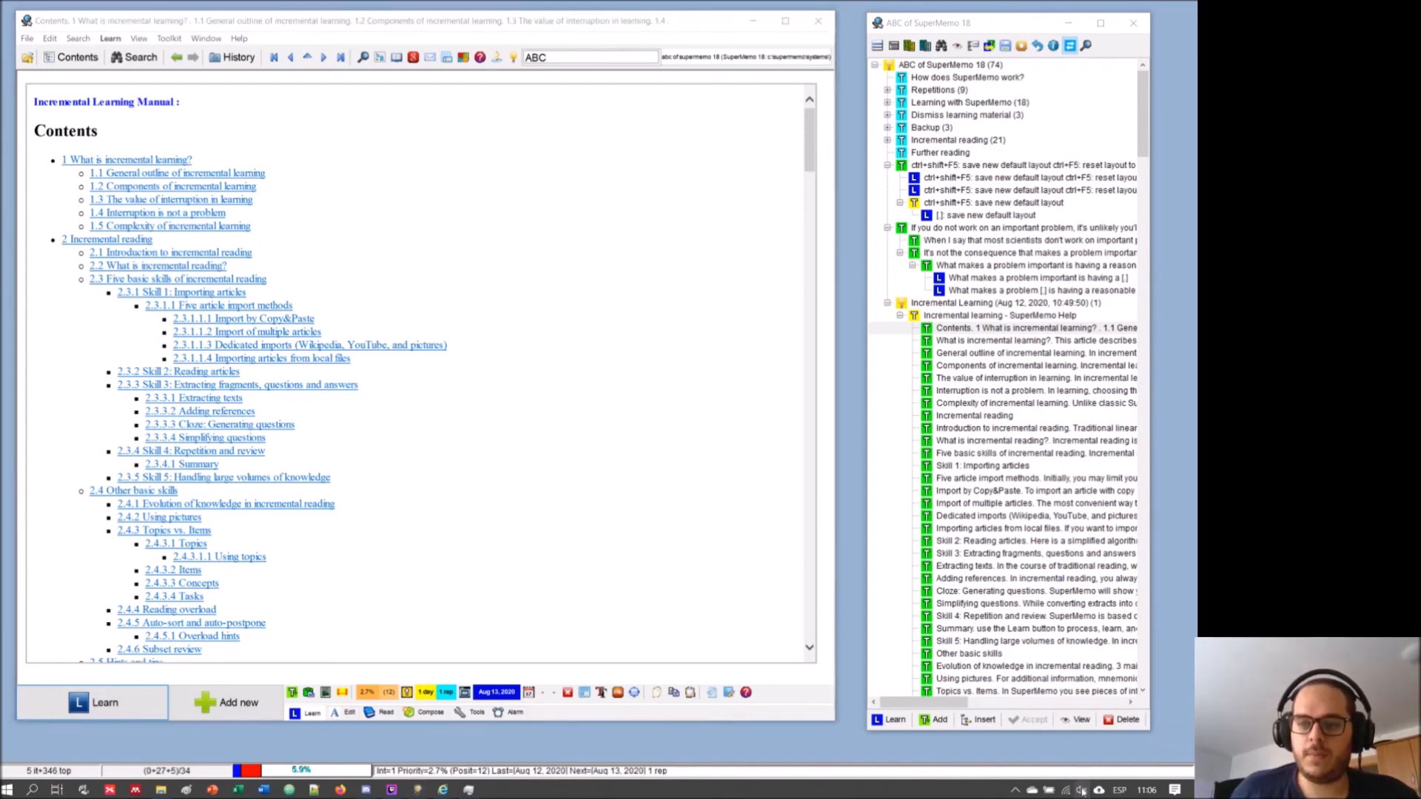
{"action": "left_click", "coordinate": [1083, 791]}
{"action": "left_click", "coordinate": [1051, 761]}
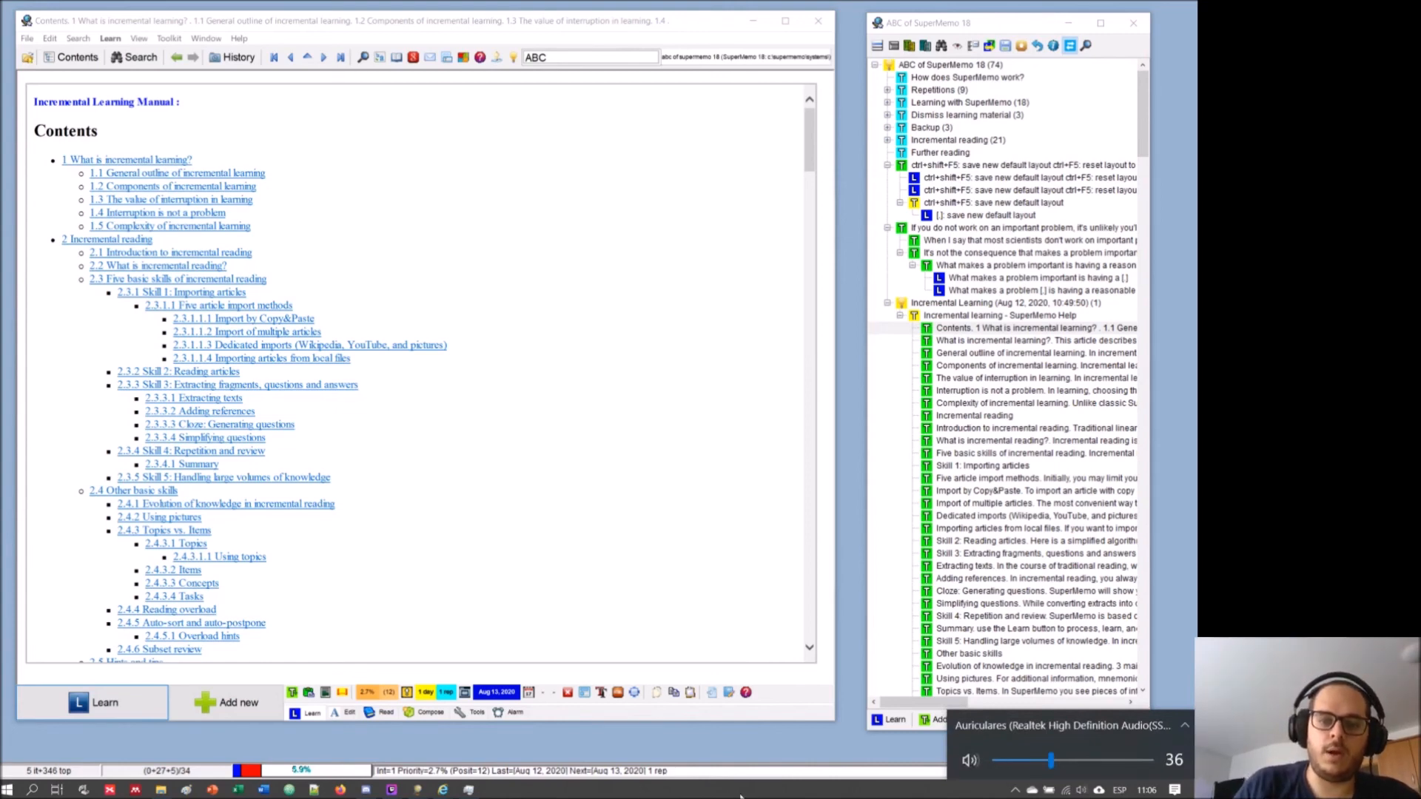
- Switch to Task Manager, examine the detailed process list sorted by name in descending order, and return to SuperMemo
{"action": "left_click", "coordinate": [469, 789]}
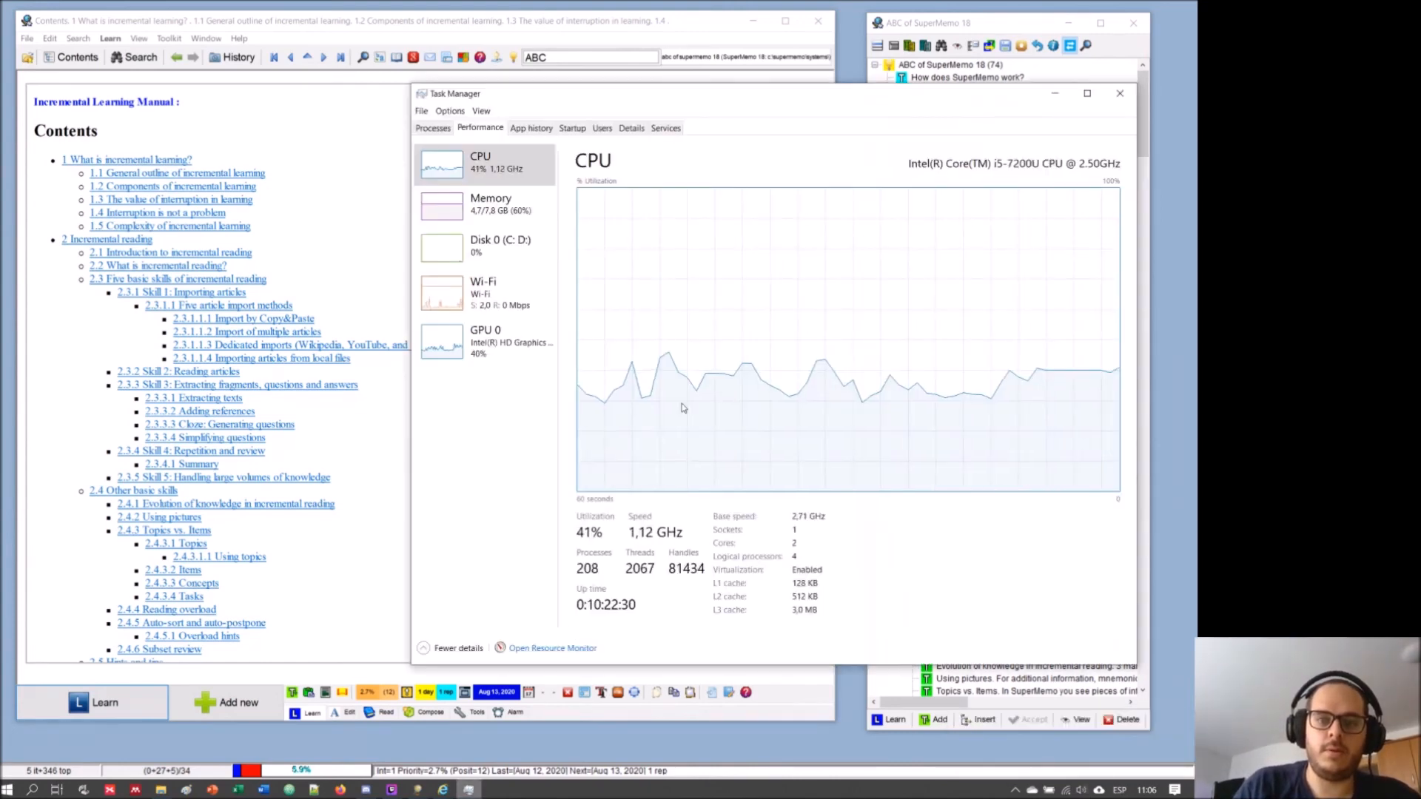
{"action": "left_click", "coordinate": [631, 128]}
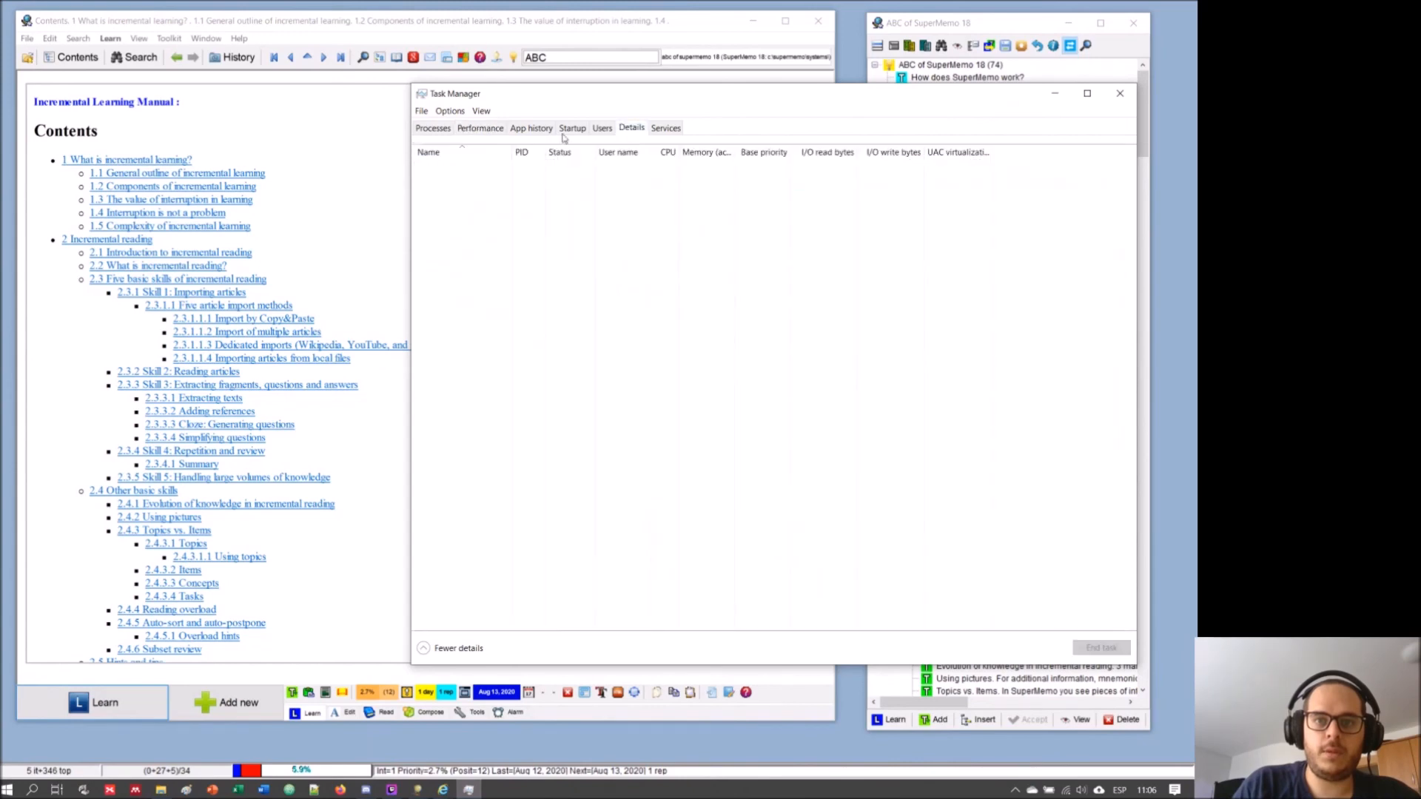
{"action": "left_click", "coordinate": [469, 153]}
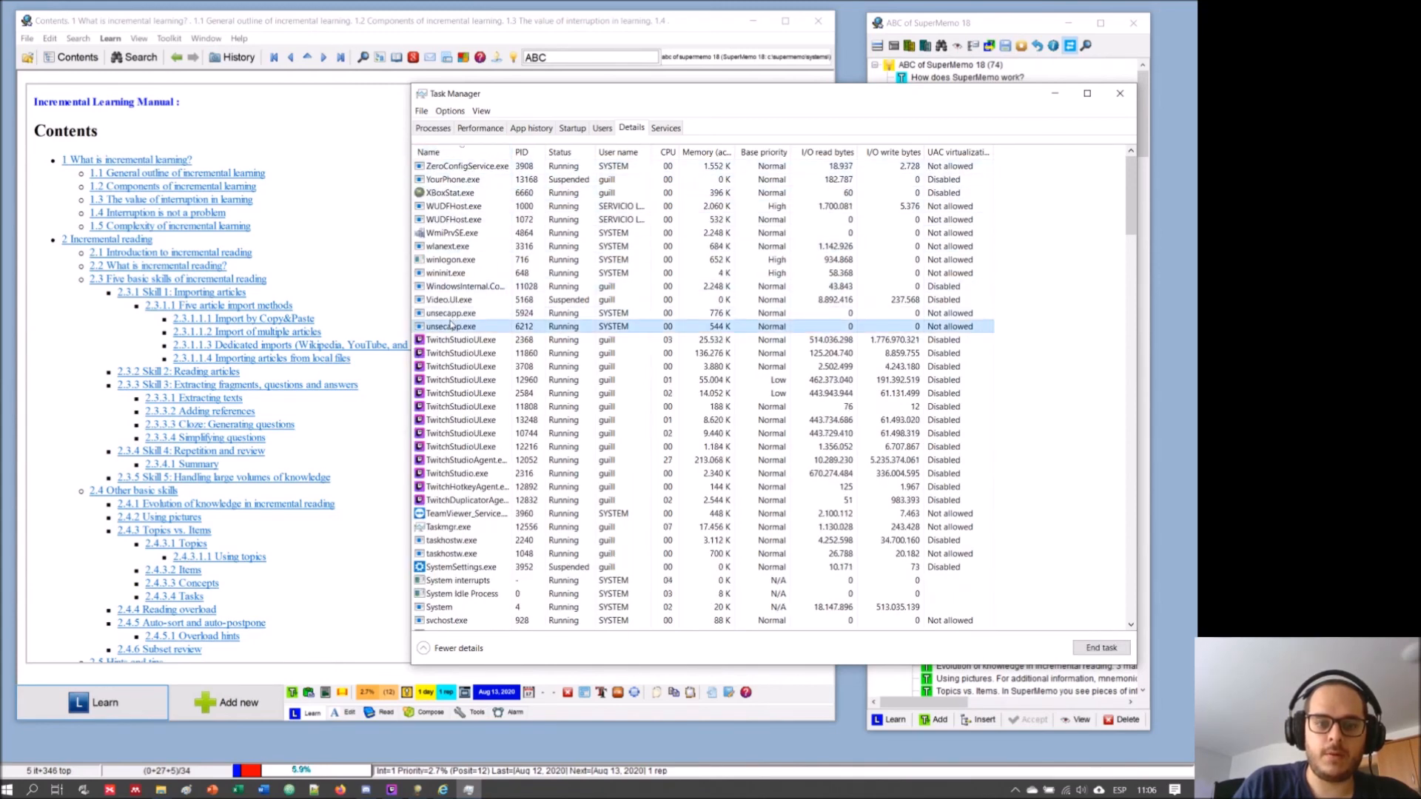
{"action": "left_click", "coordinate": [1056, 94]}
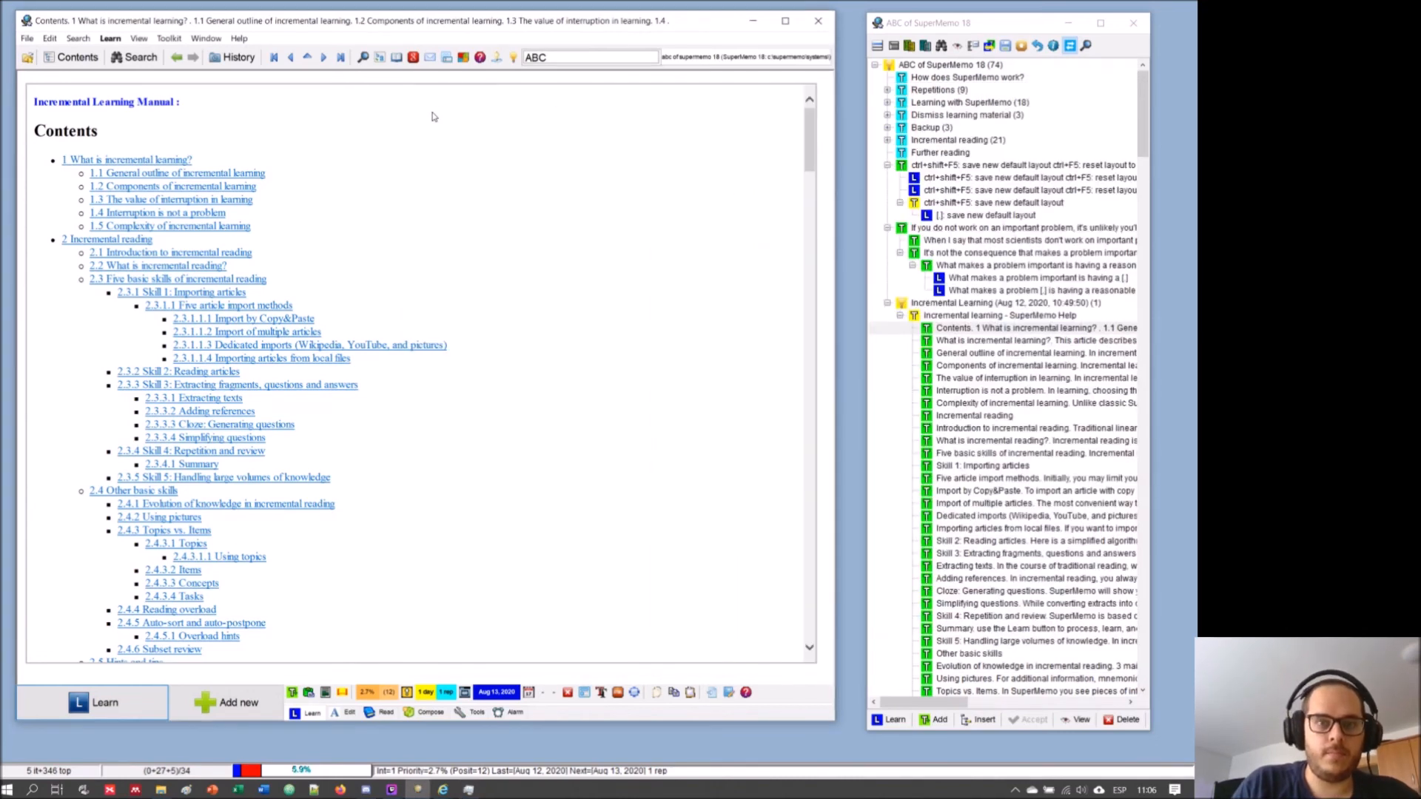
{"action": "key", "text": "ctrl+d"}
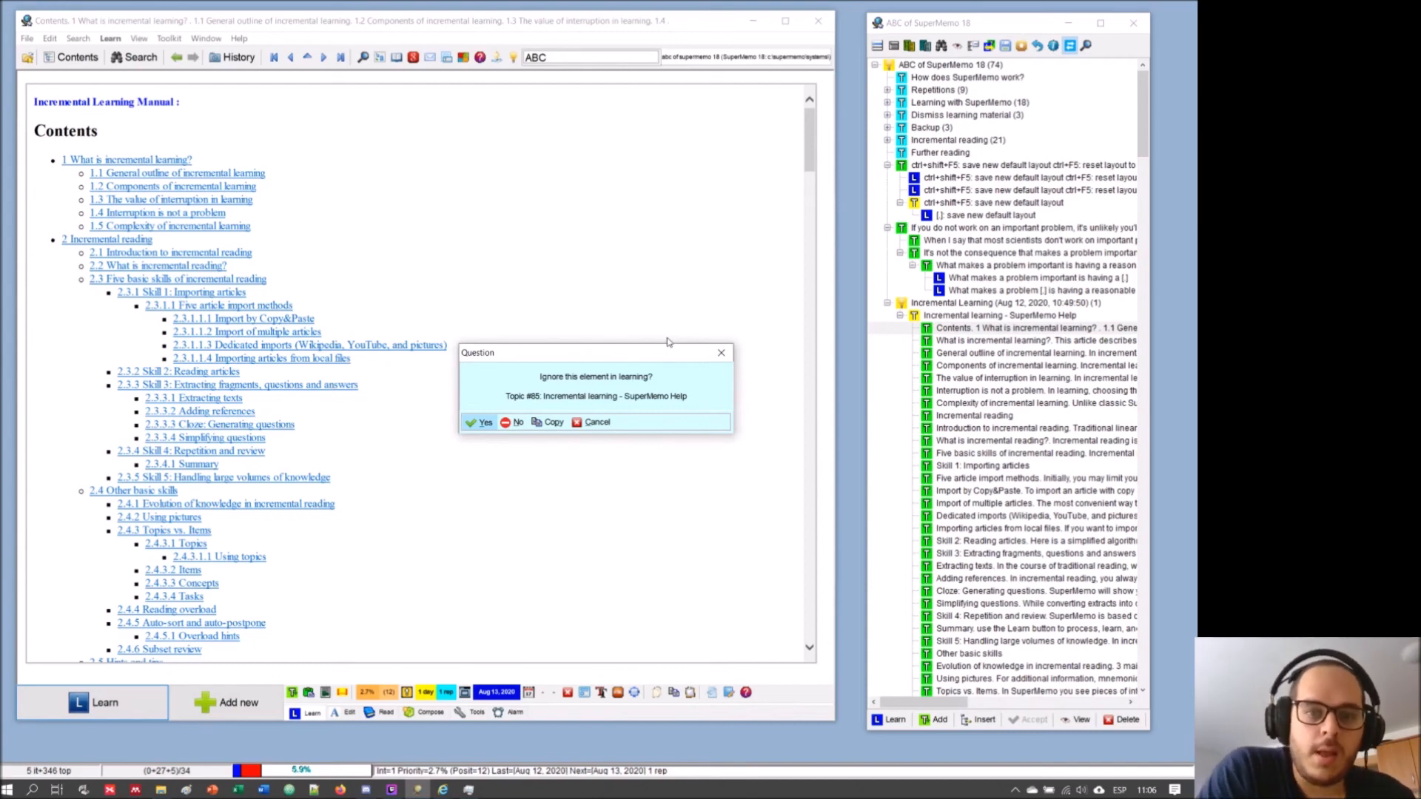
{"action": "left_click", "coordinate": [719, 354]}
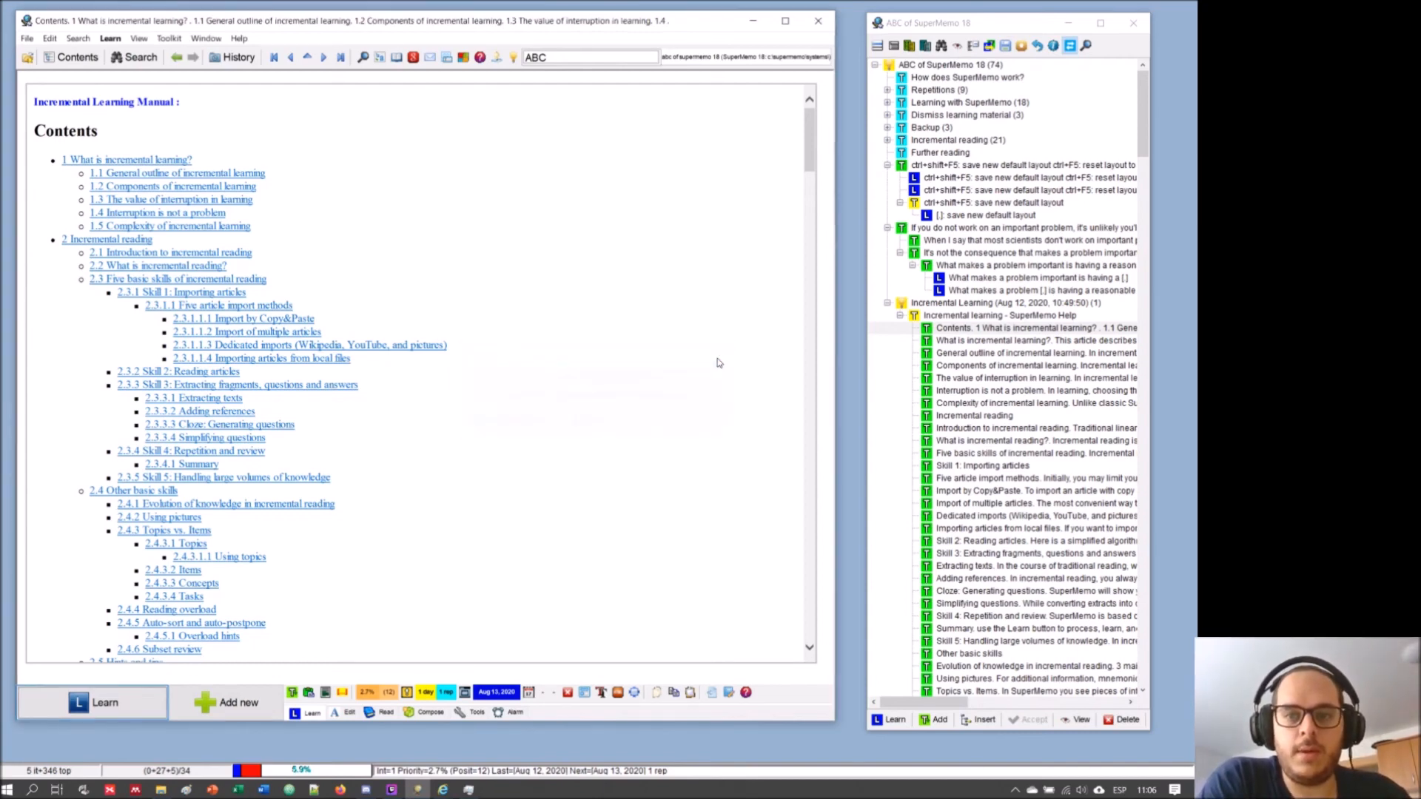
{"action": "left_click", "coordinate": [656, 342]}
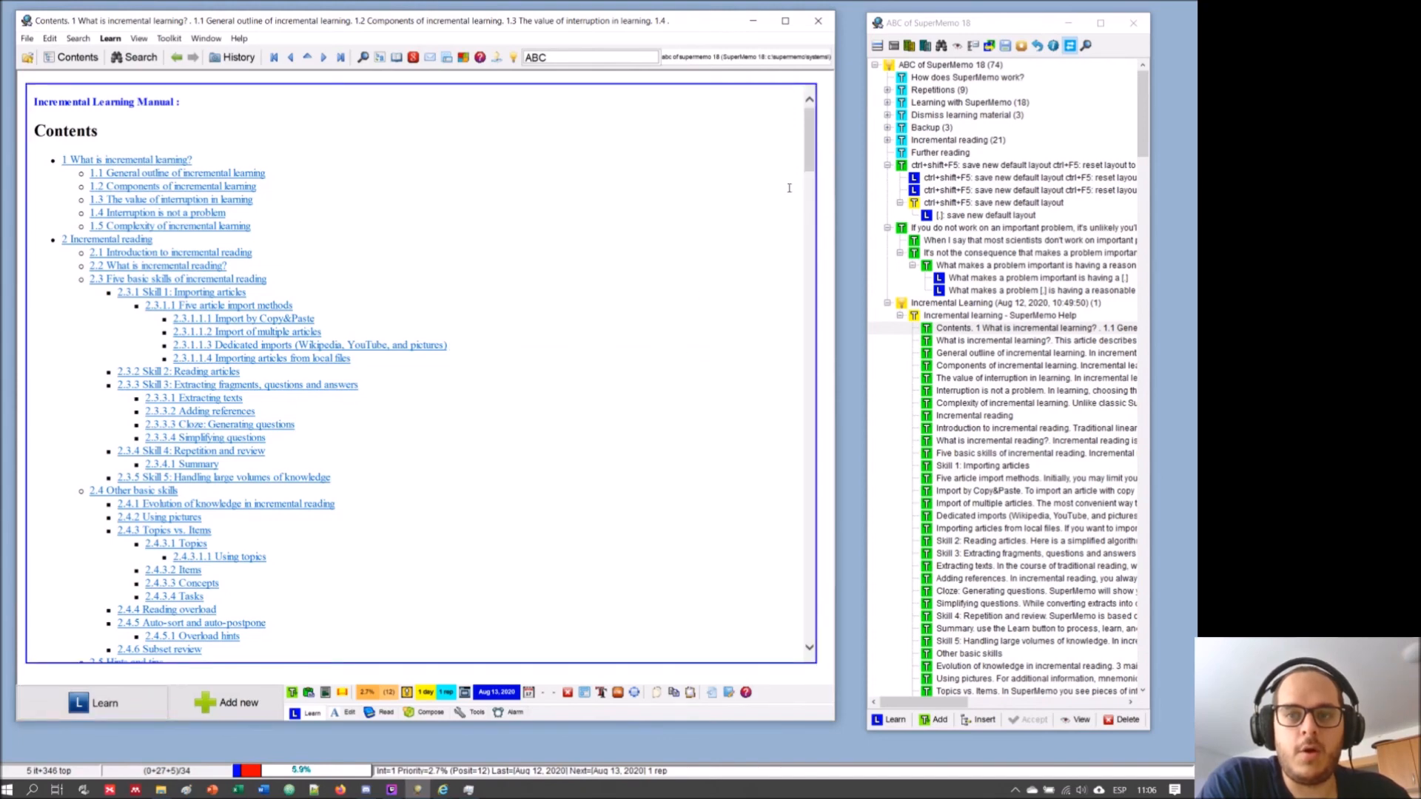
{"action": "left_click_drag", "start_coordinate": [814, 138], "coordinate": [812, 97]}
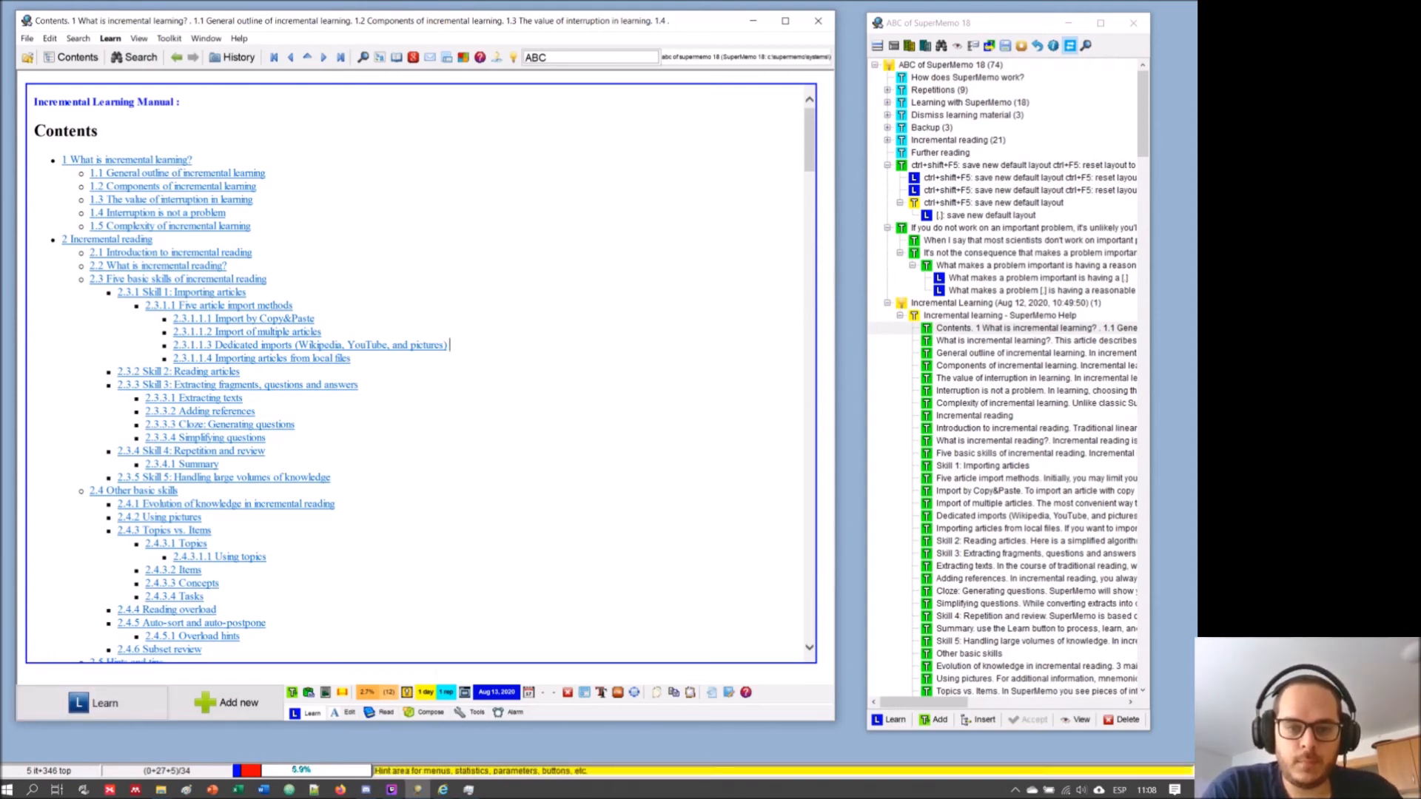
- Bring Task Manager to the front and close it
{"action": "left_click", "coordinate": [470, 790]}
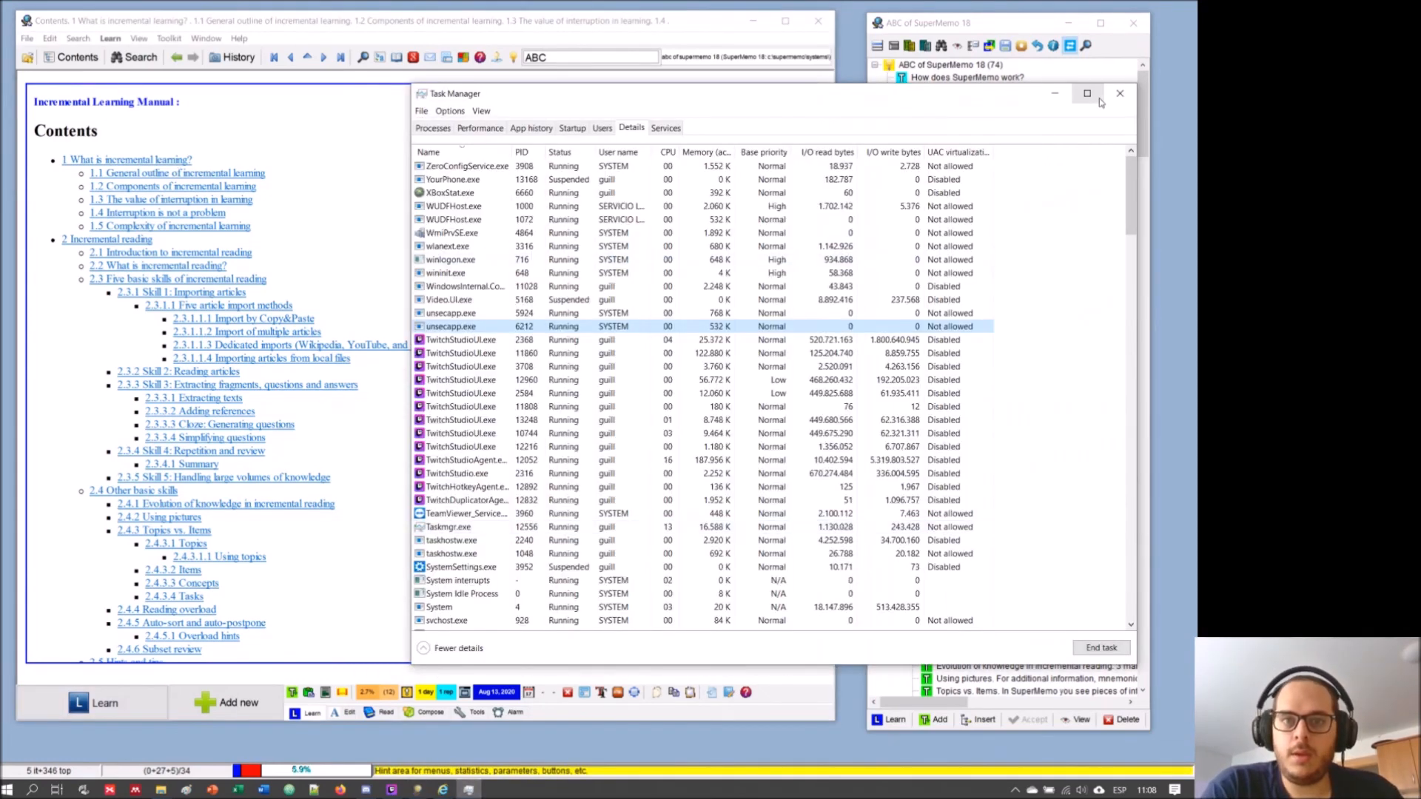
{"action": "left_click", "coordinate": [1121, 94]}
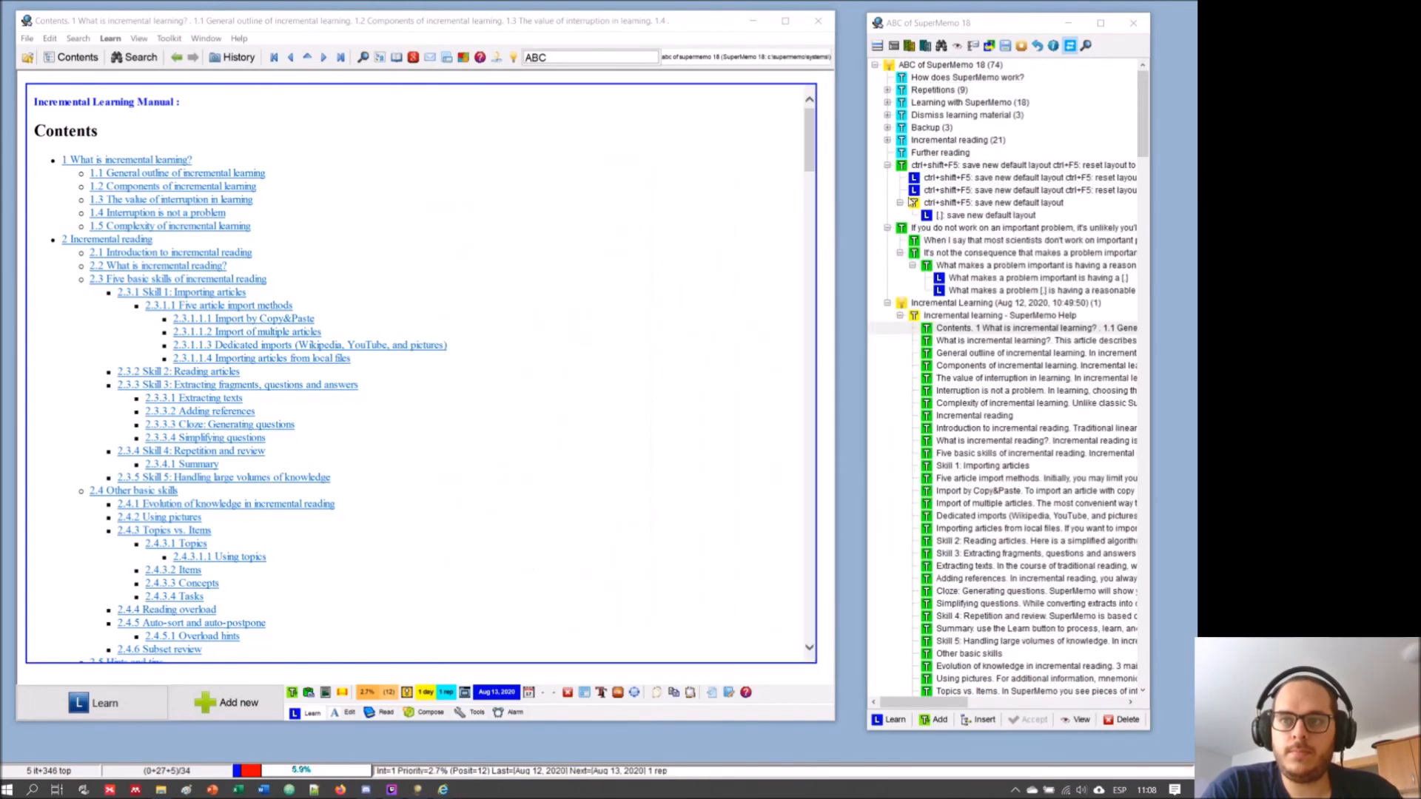
{"action": "left_click", "coordinate": [423, 236]}
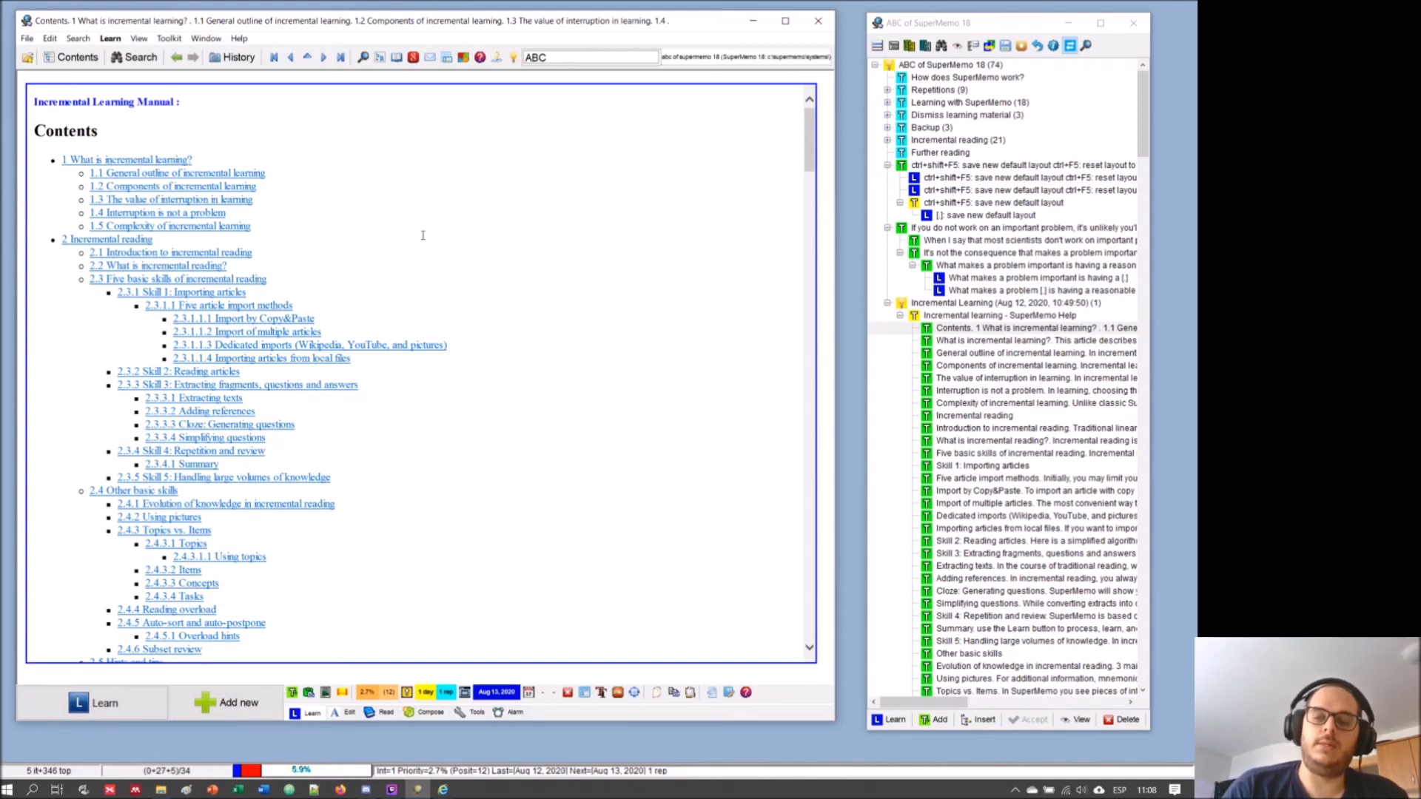
{"action": "key", "text": "ctrl+shift+Delete"}
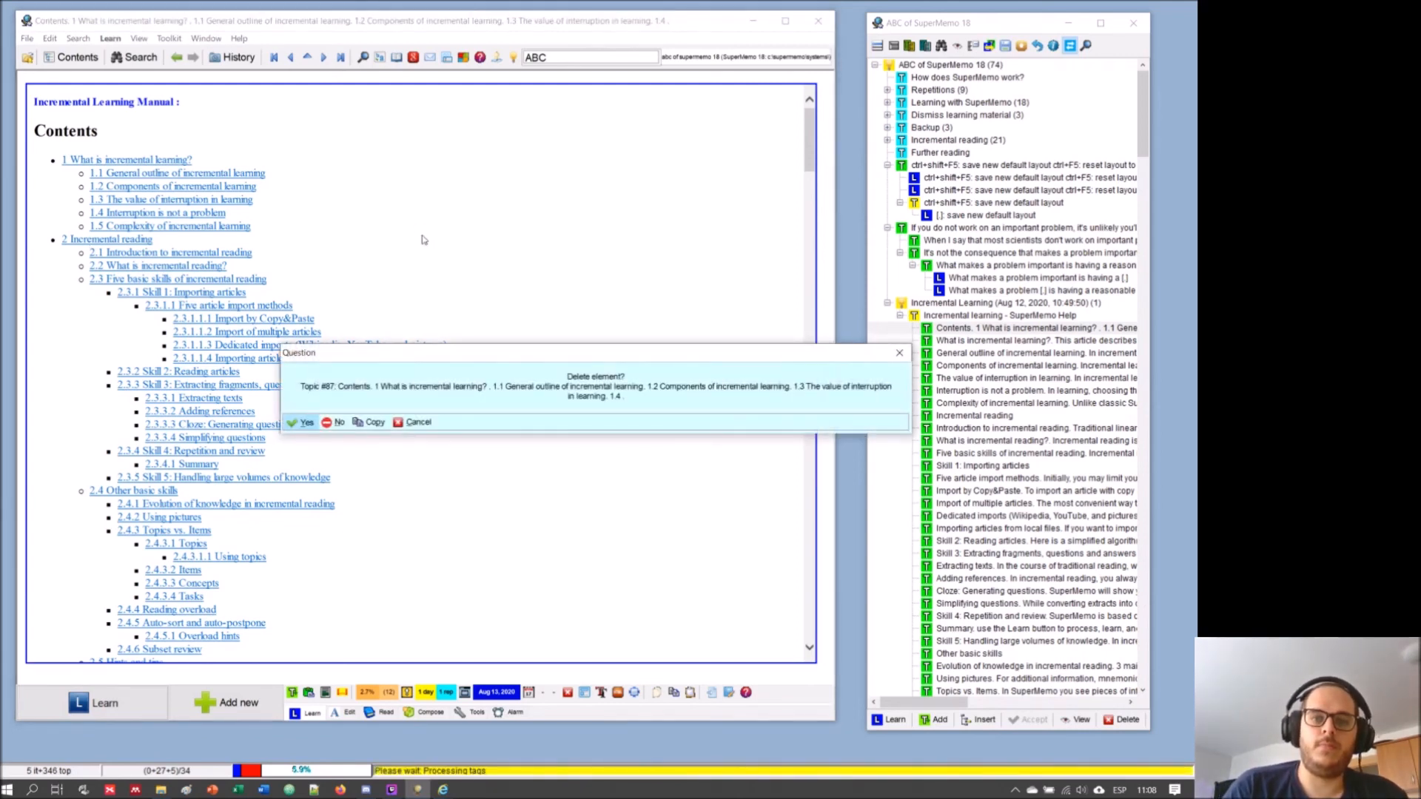
{"action": "left_click", "coordinate": [899, 352]}
- Dismiss the manual's Contents topic from learning and accept the childless element warning
{"action": "left_click", "coordinate": [482, 338]}
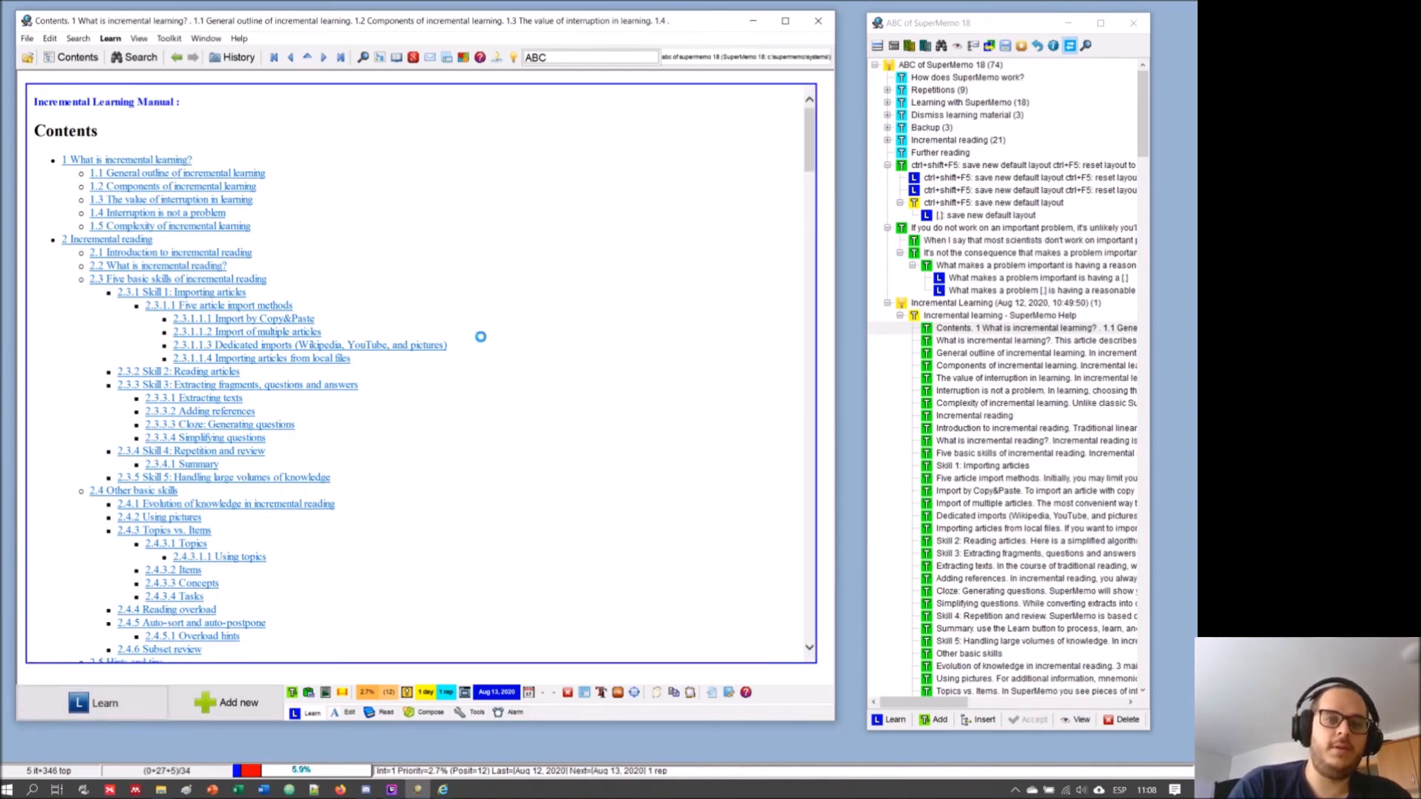
{"action": "key", "text": "ctrl+shift+d"}
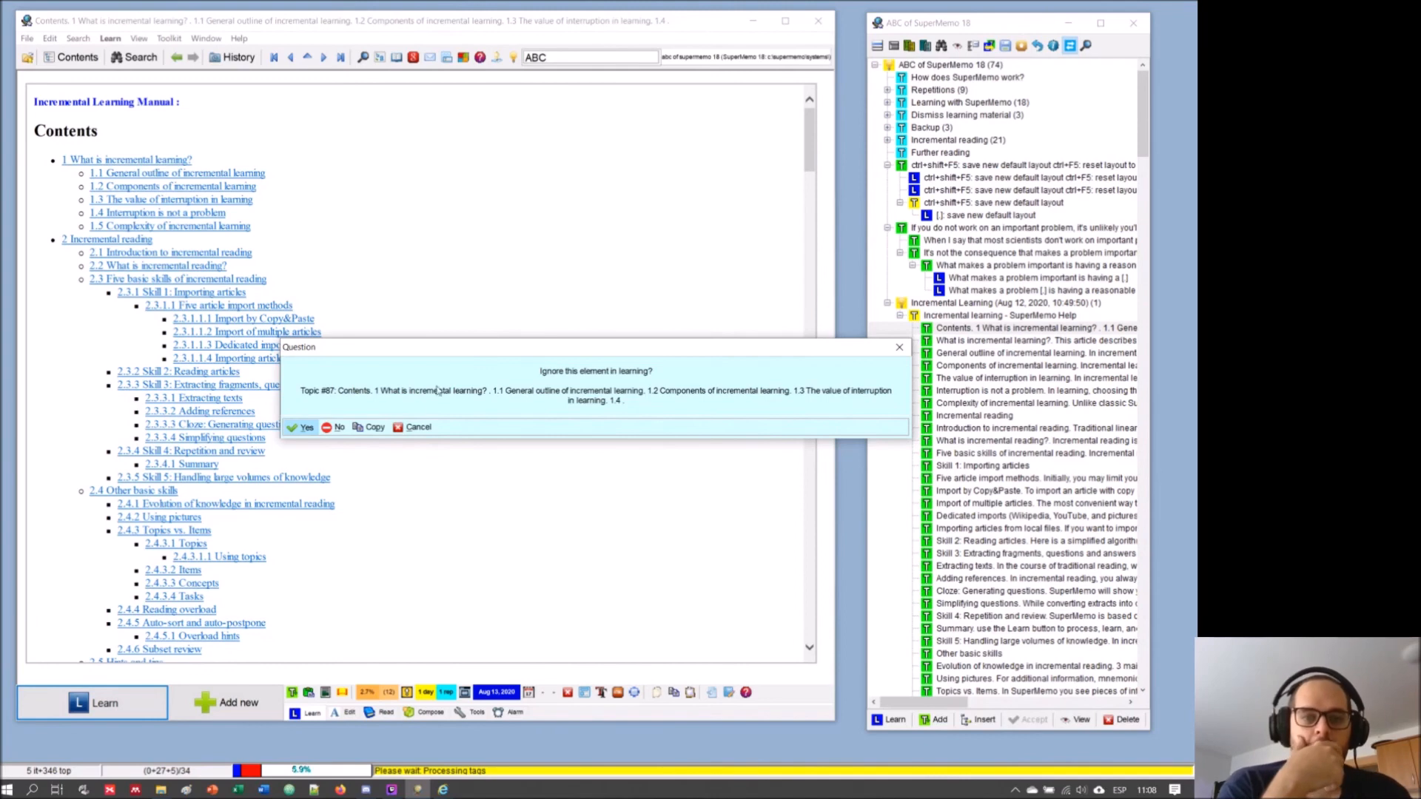
{"action": "left_click", "coordinate": [297, 431]}
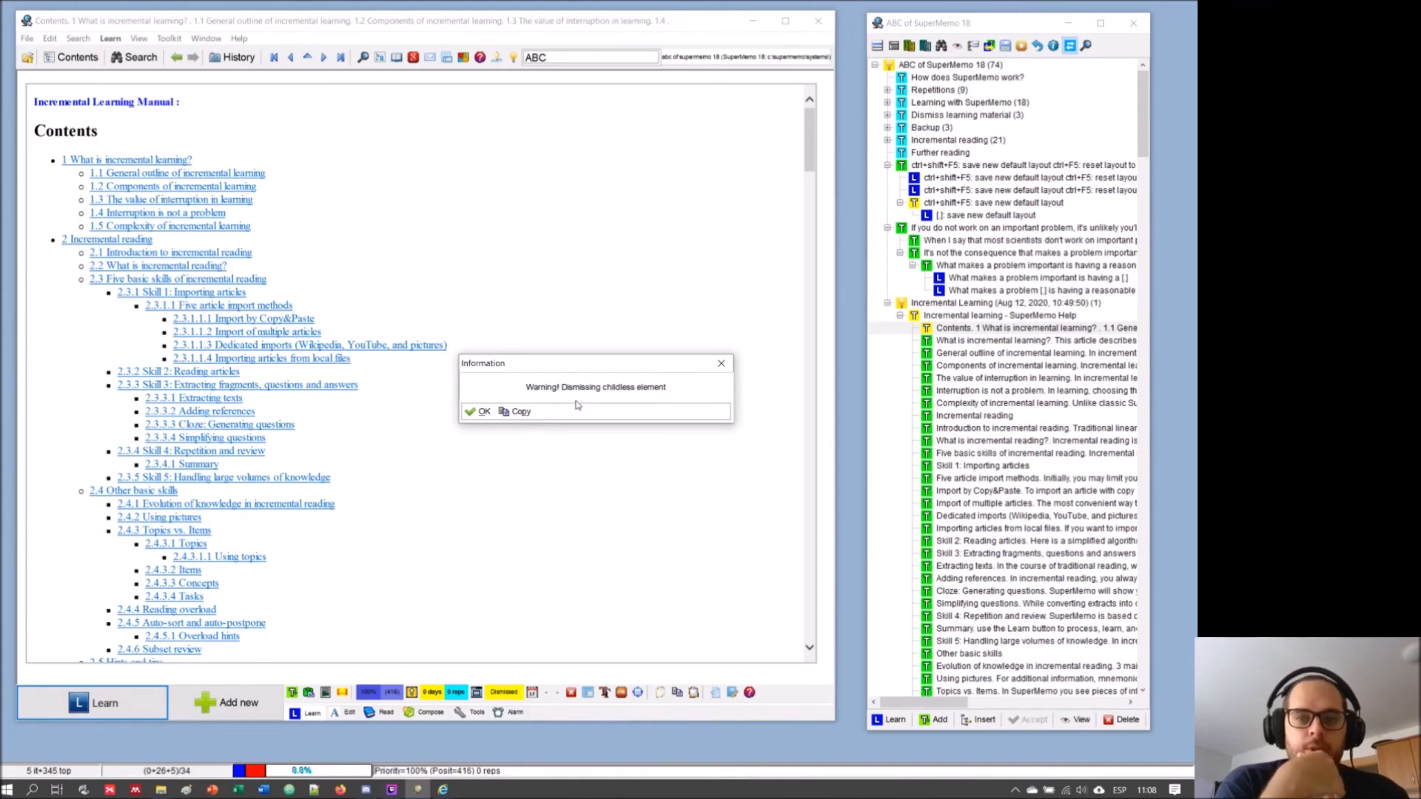
{"action": "left_click", "coordinate": [472, 415]}
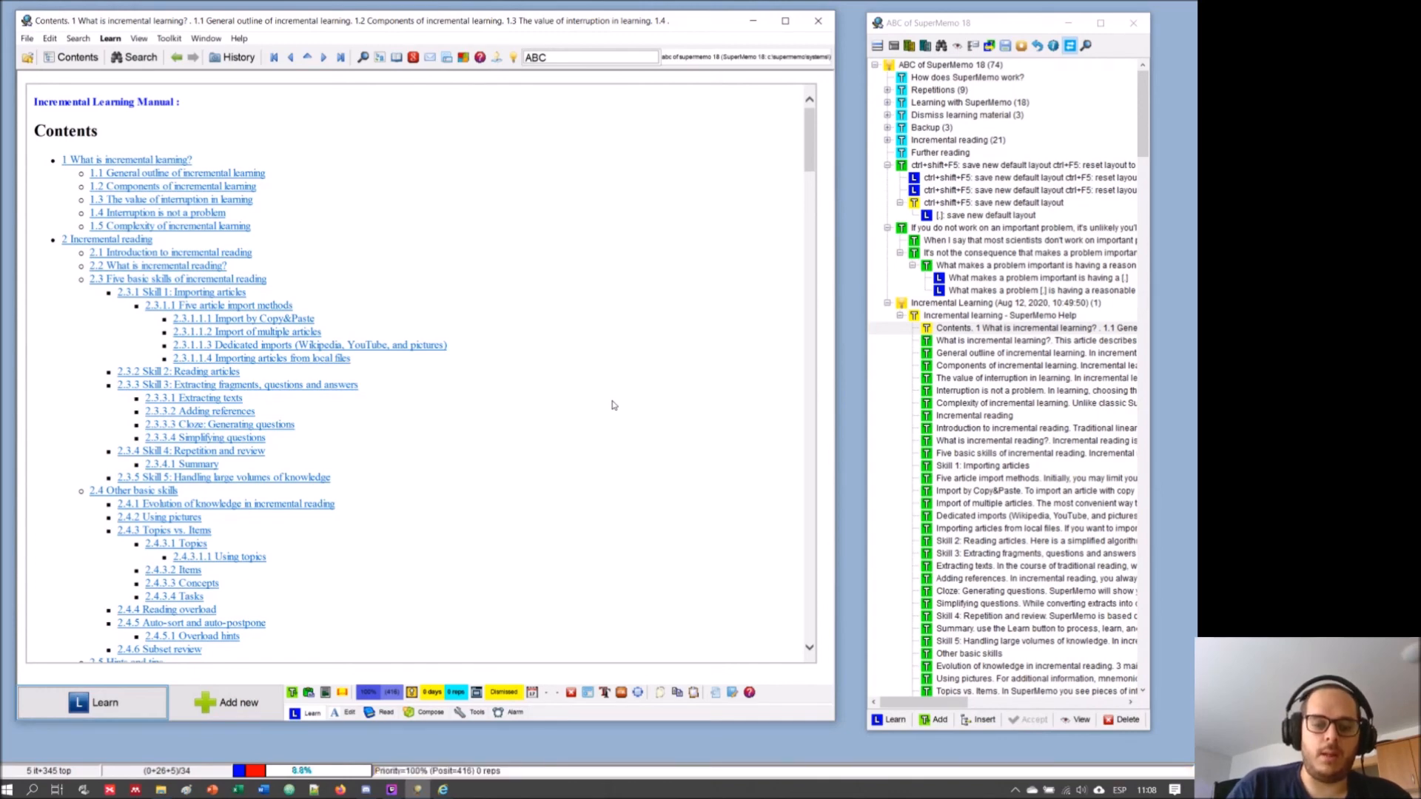
- Continue learning to the "What is incremental learning?" topic and set its priority to 33%
{"action": "key", "text": "Return"}
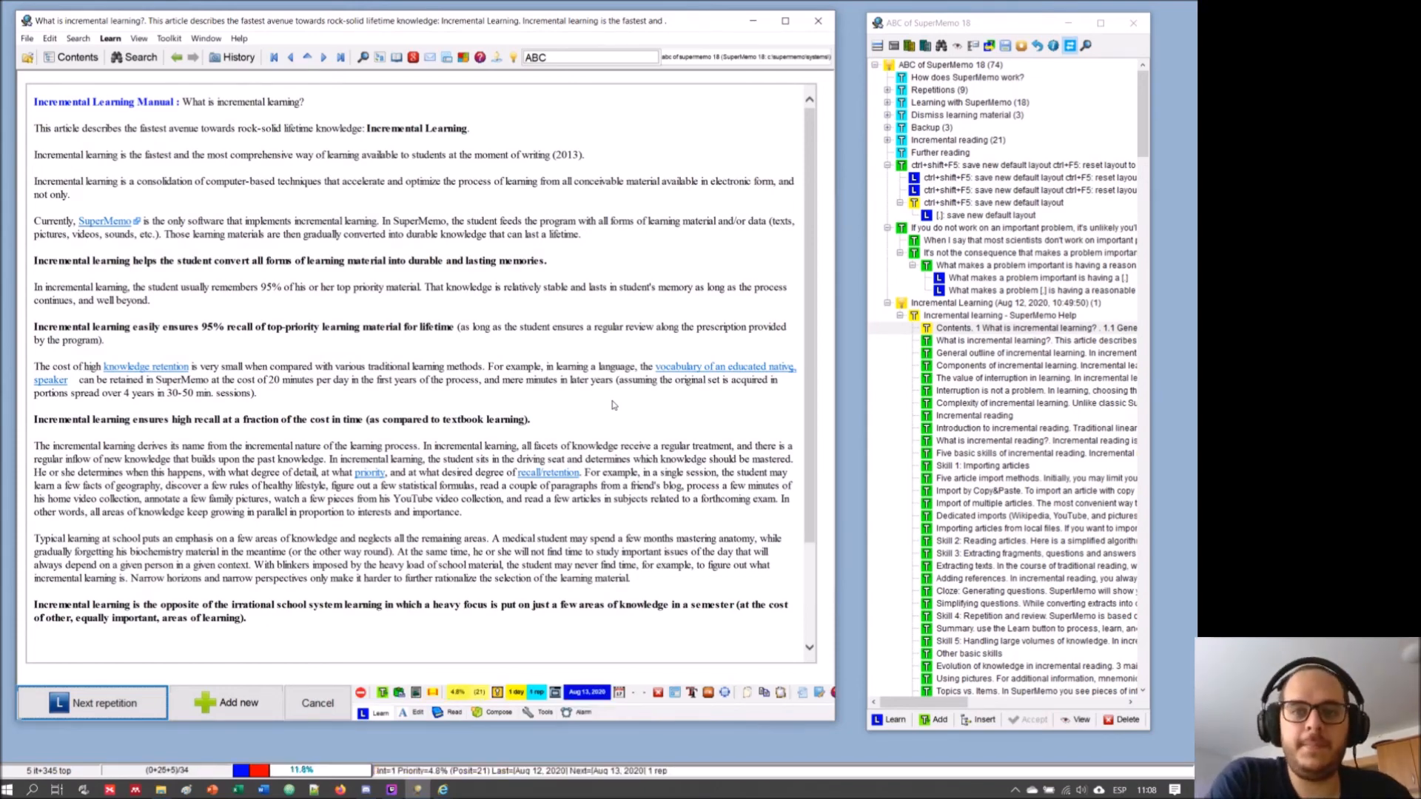
{"action": "left_click_drag", "start_coordinate": [812, 175], "coordinate": [835, 104]}
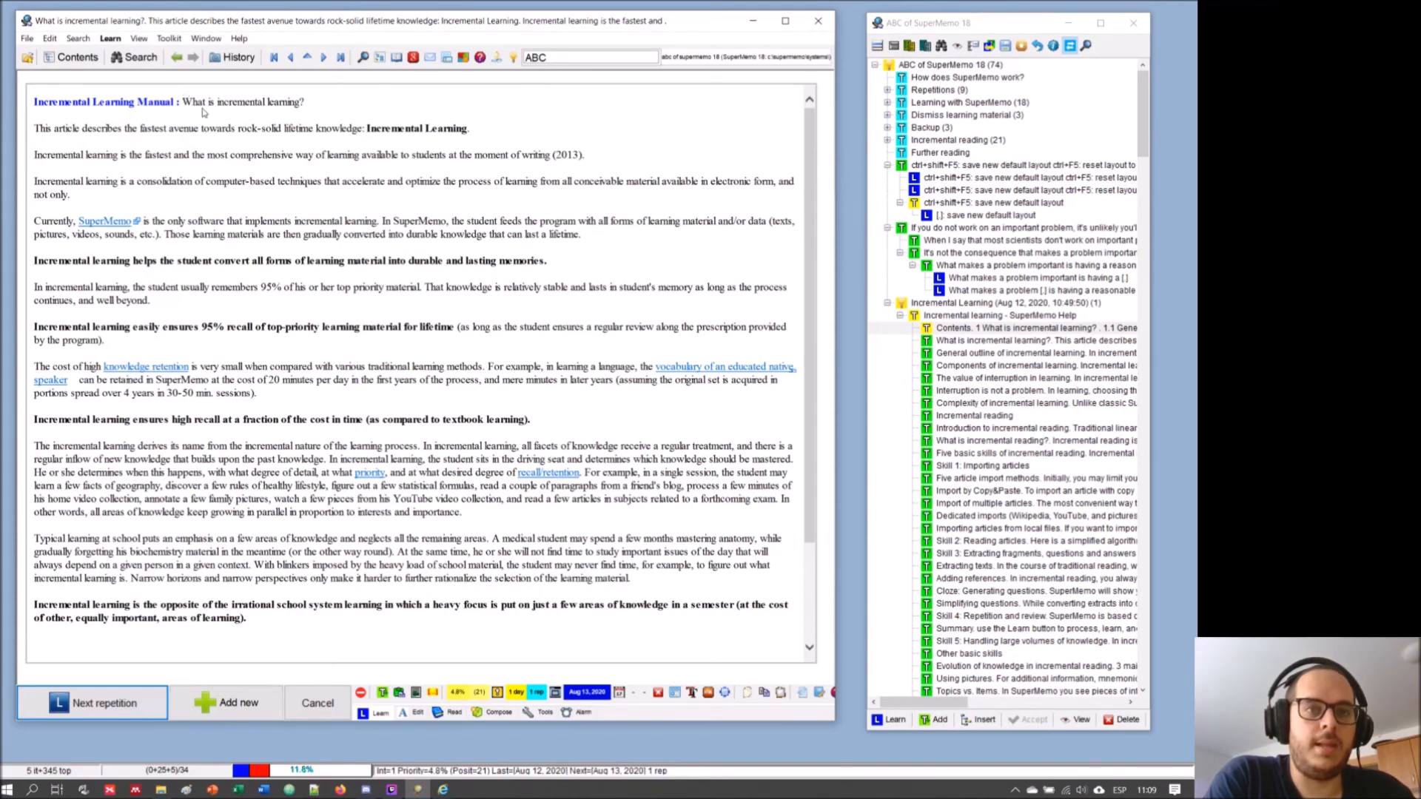
{"action": "left_click_drag", "start_coordinate": [183, 101], "coordinate": [271, 340]}
{"action": "left_click_drag", "start_coordinate": [137, 221], "coordinate": [201, 155]}
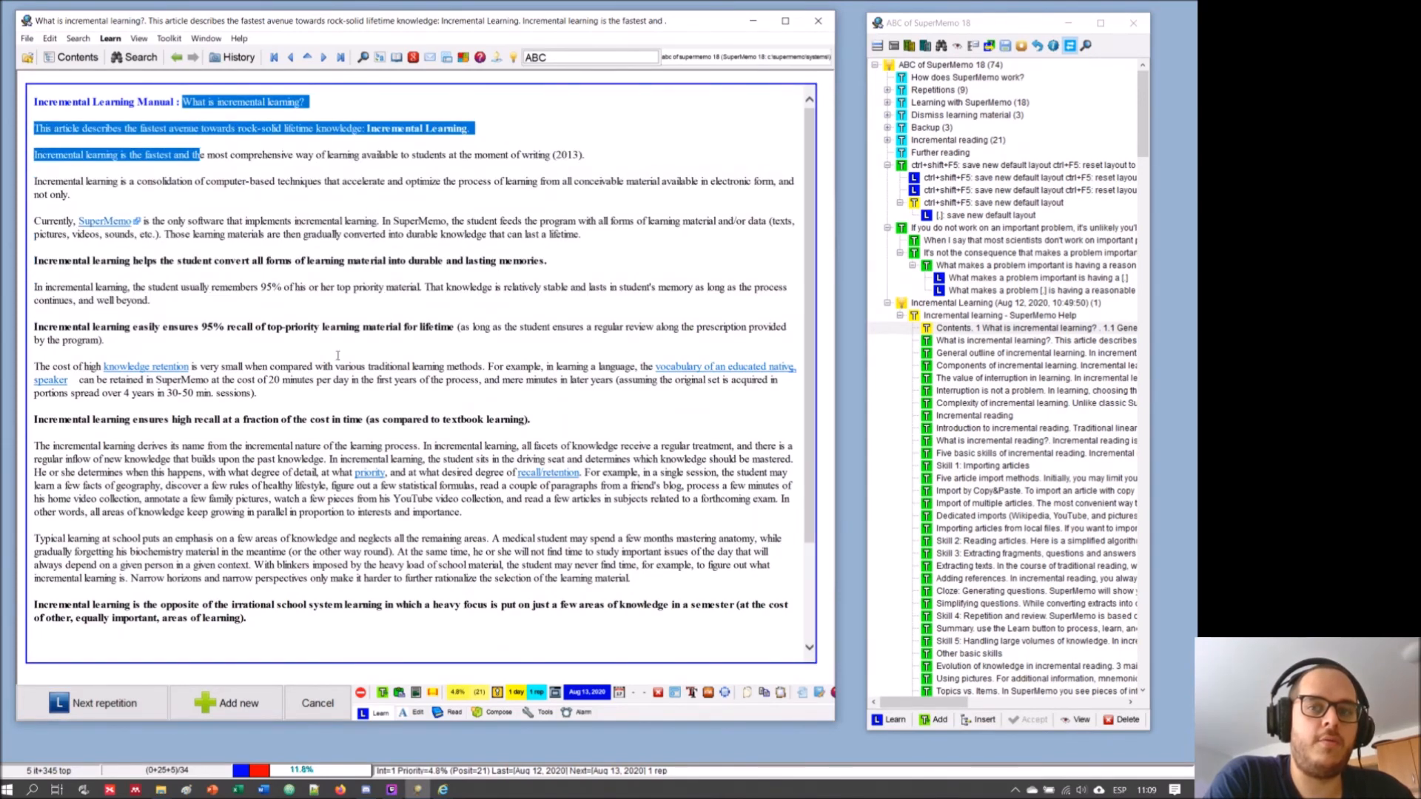
{"action": "left_click", "coordinate": [298, 286]}
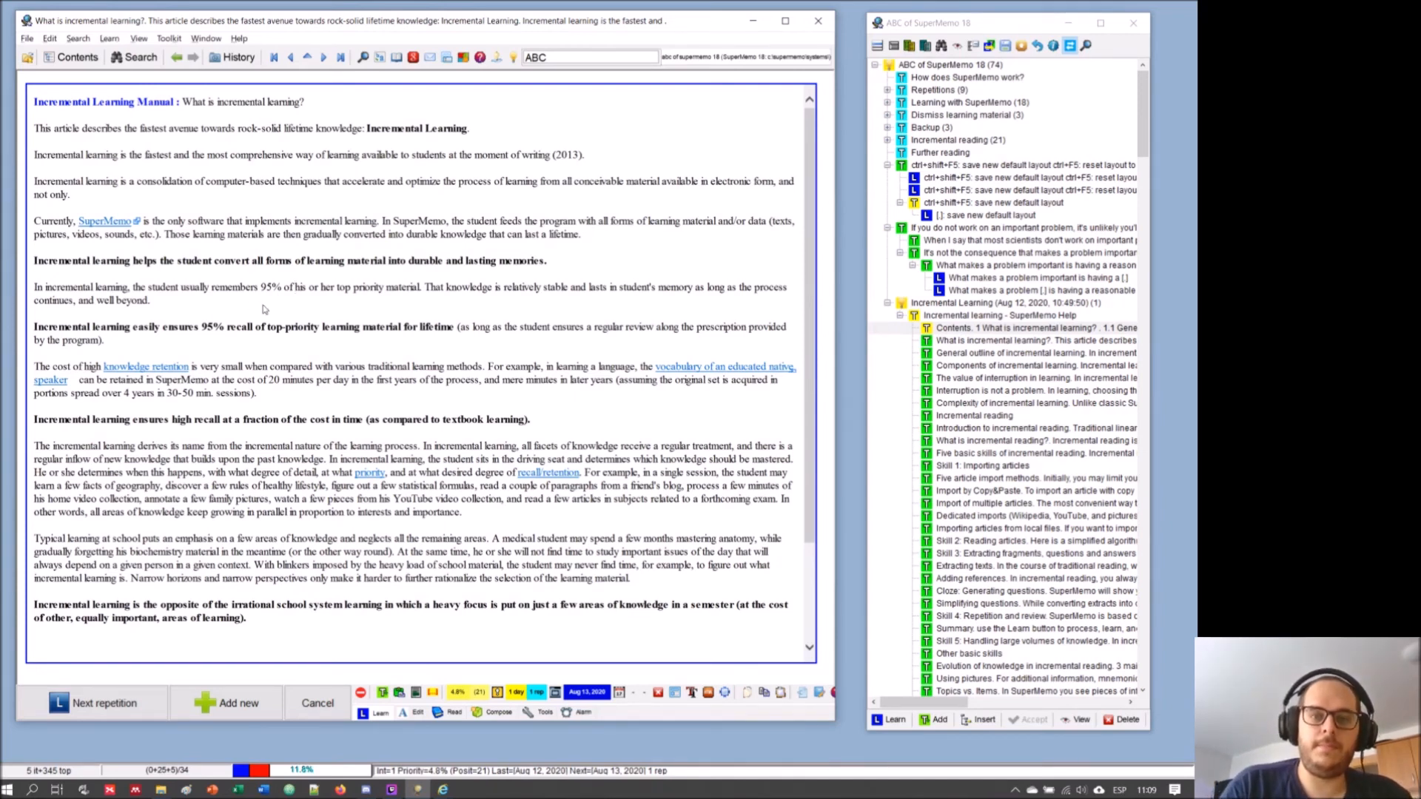
{"action": "key", "text": "alt+p"}
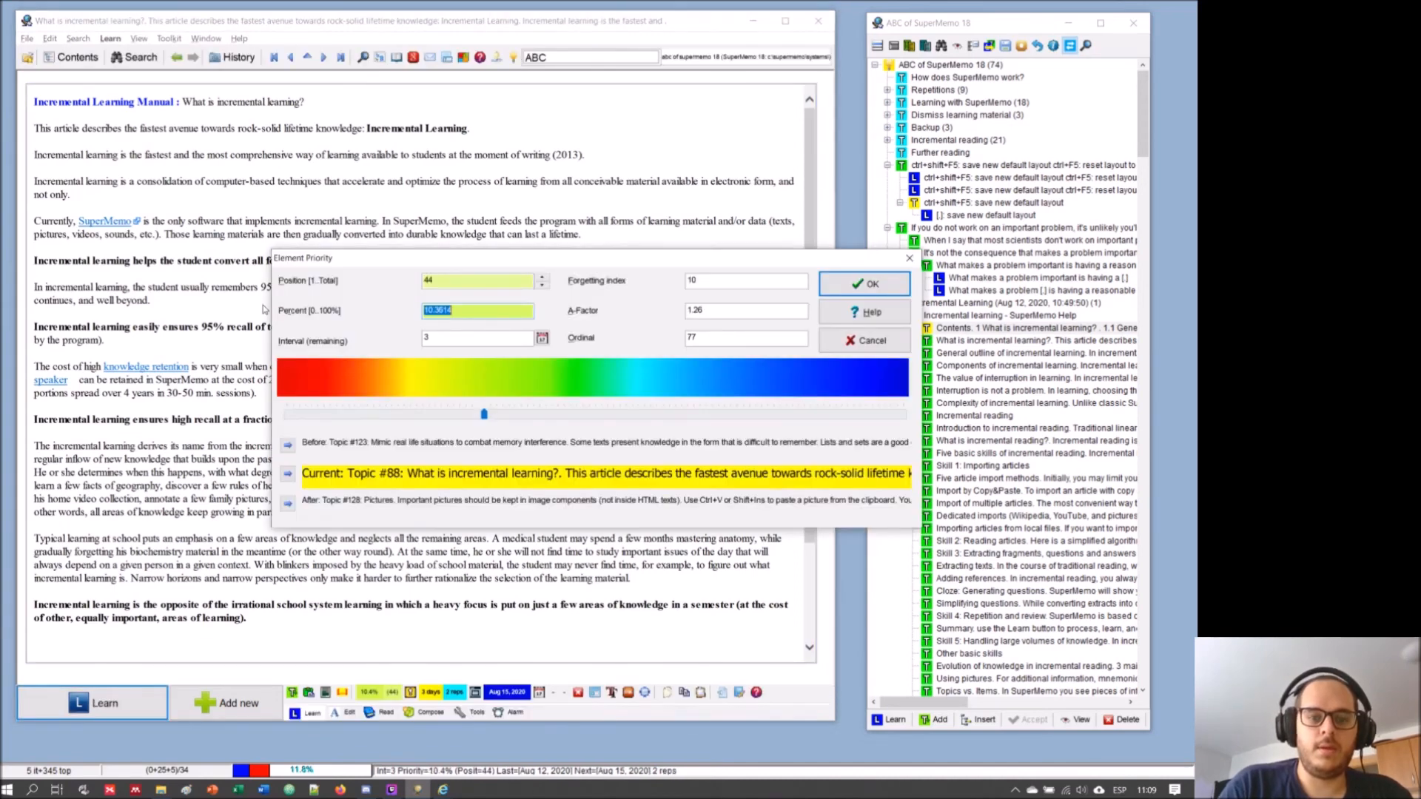
{"action": "type", "text": "33"}
{"action": "key", "text": "Return"}
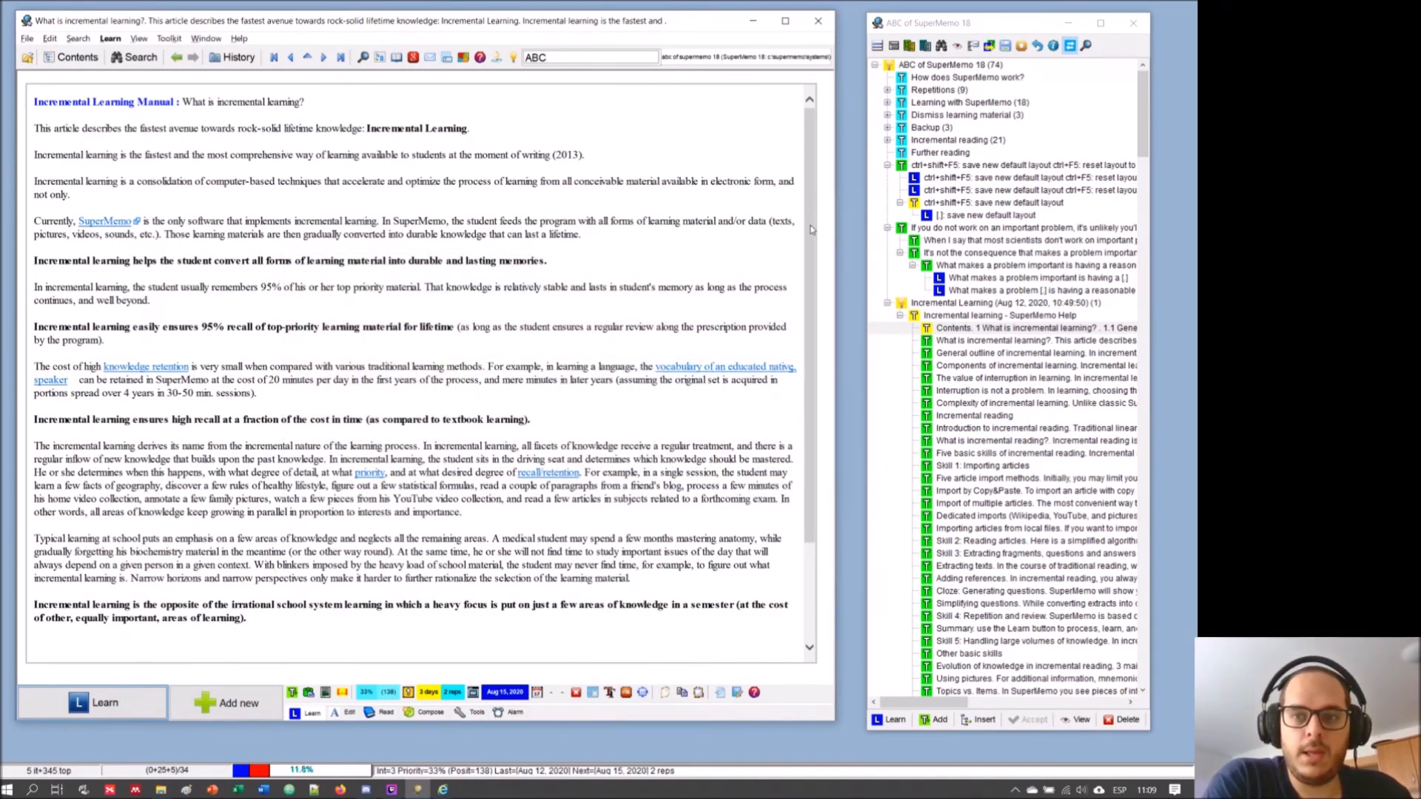
- Read through the "What is incremental learning?" topic, including the passages on recall and retention cost, down to its references
{"action": "scroll", "coordinate": [801, 251], "scroll_direction": "down", "scroll_amount": 5}
{"action": "scroll", "coordinate": [802, 252], "scroll_direction": "up", "scroll_amount": 5}
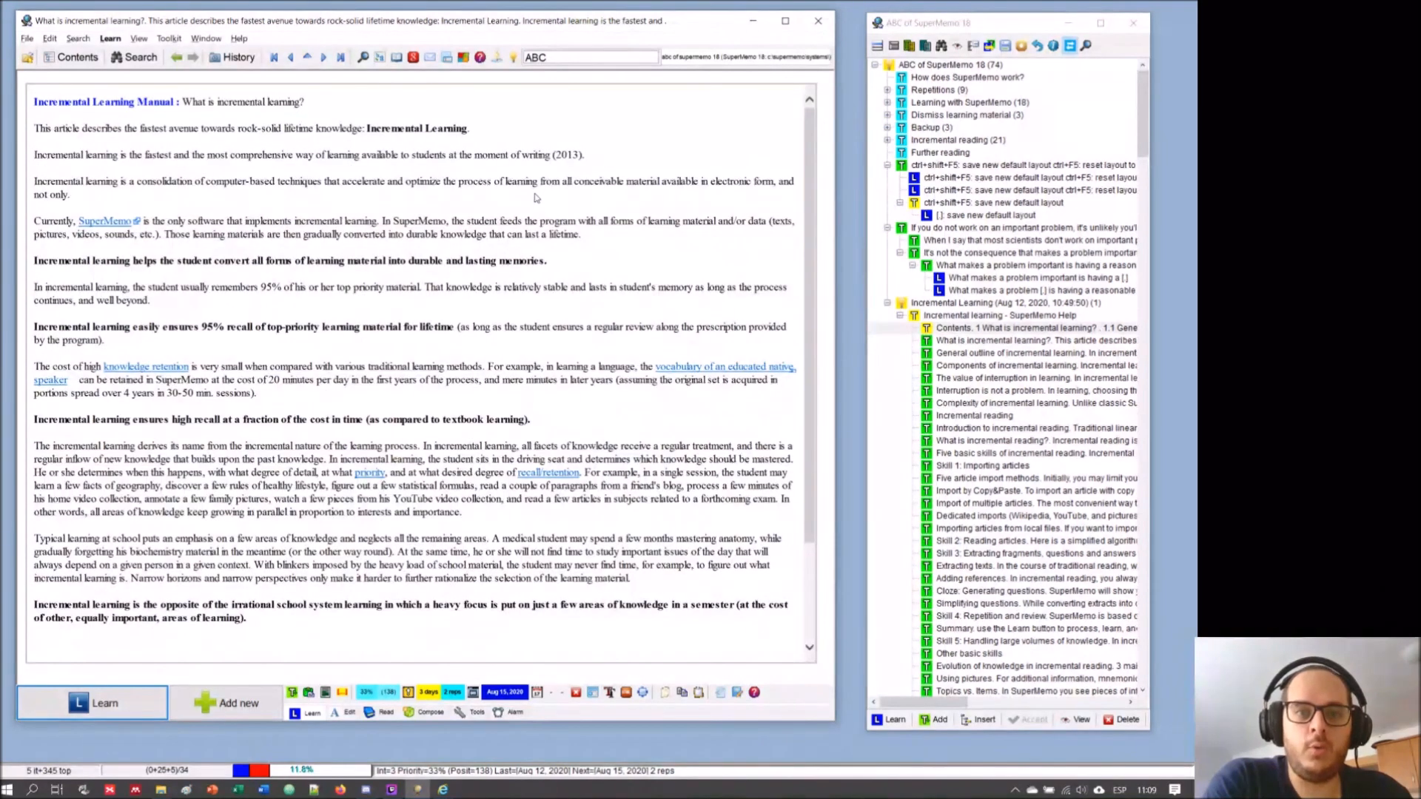
{"action": "left_click_drag", "start_coordinate": [82, 129], "coordinate": [169, 210]}
{"action": "left_click", "coordinate": [213, 234]}
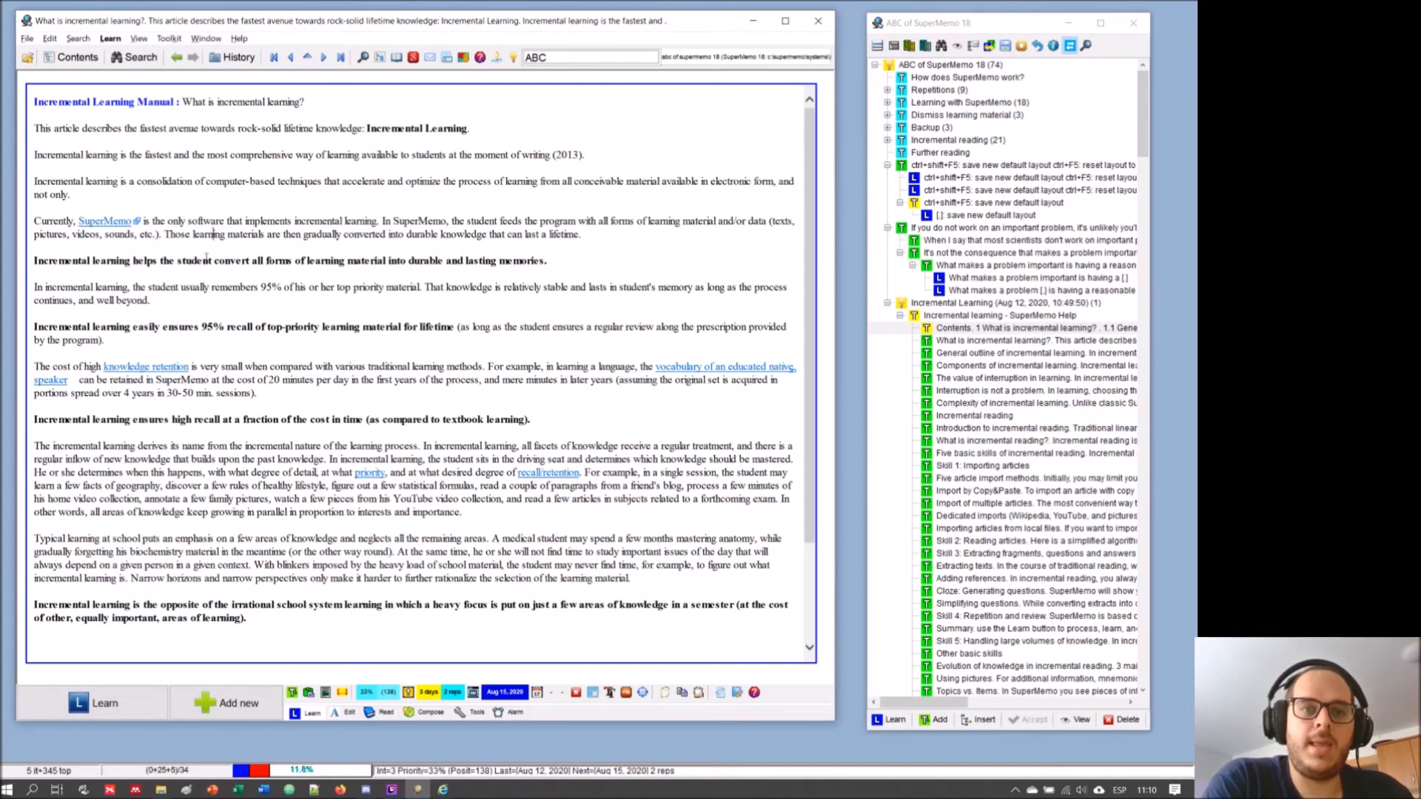
{"action": "left_click_drag", "start_coordinate": [169, 157], "coordinate": [235, 501]}
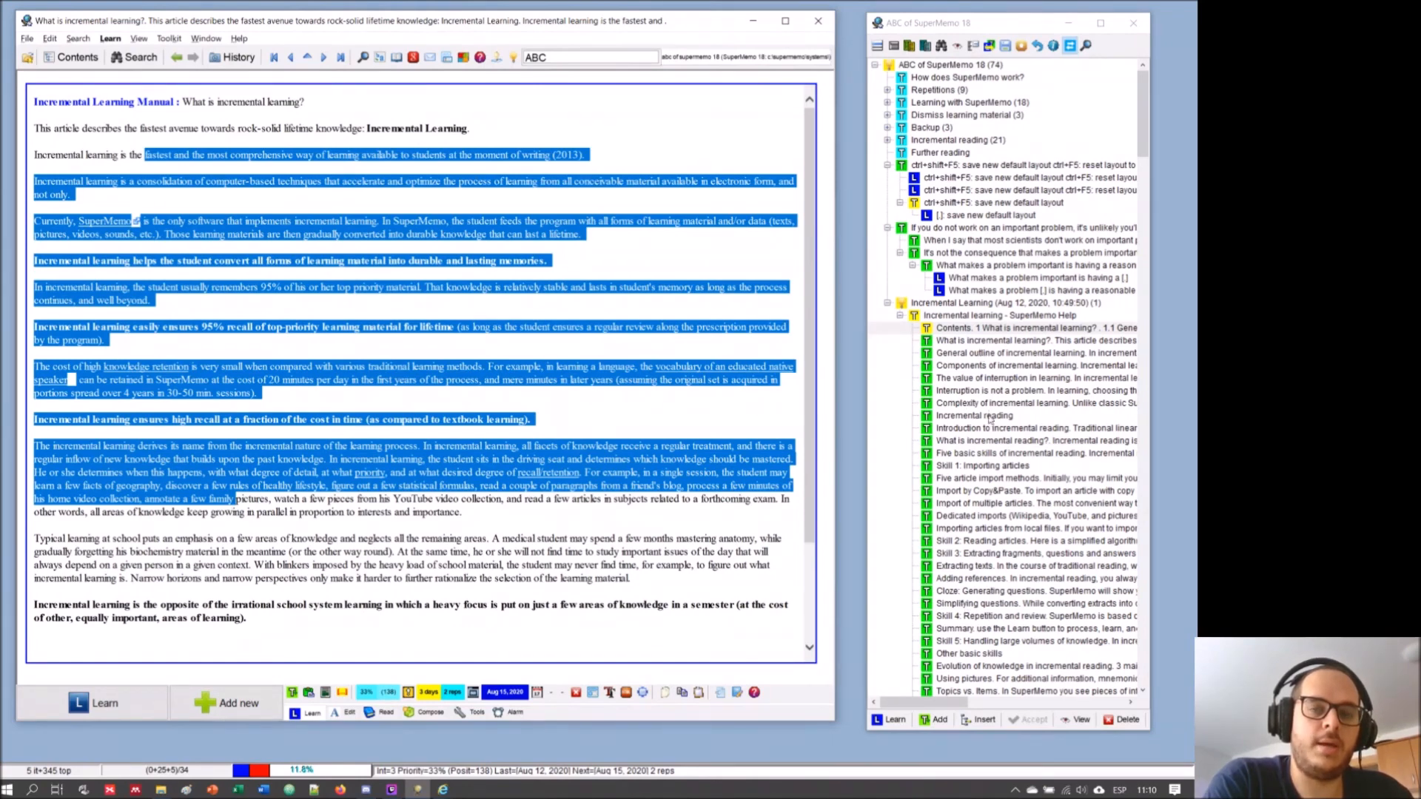
{"action": "left_click", "coordinate": [405, 222]}
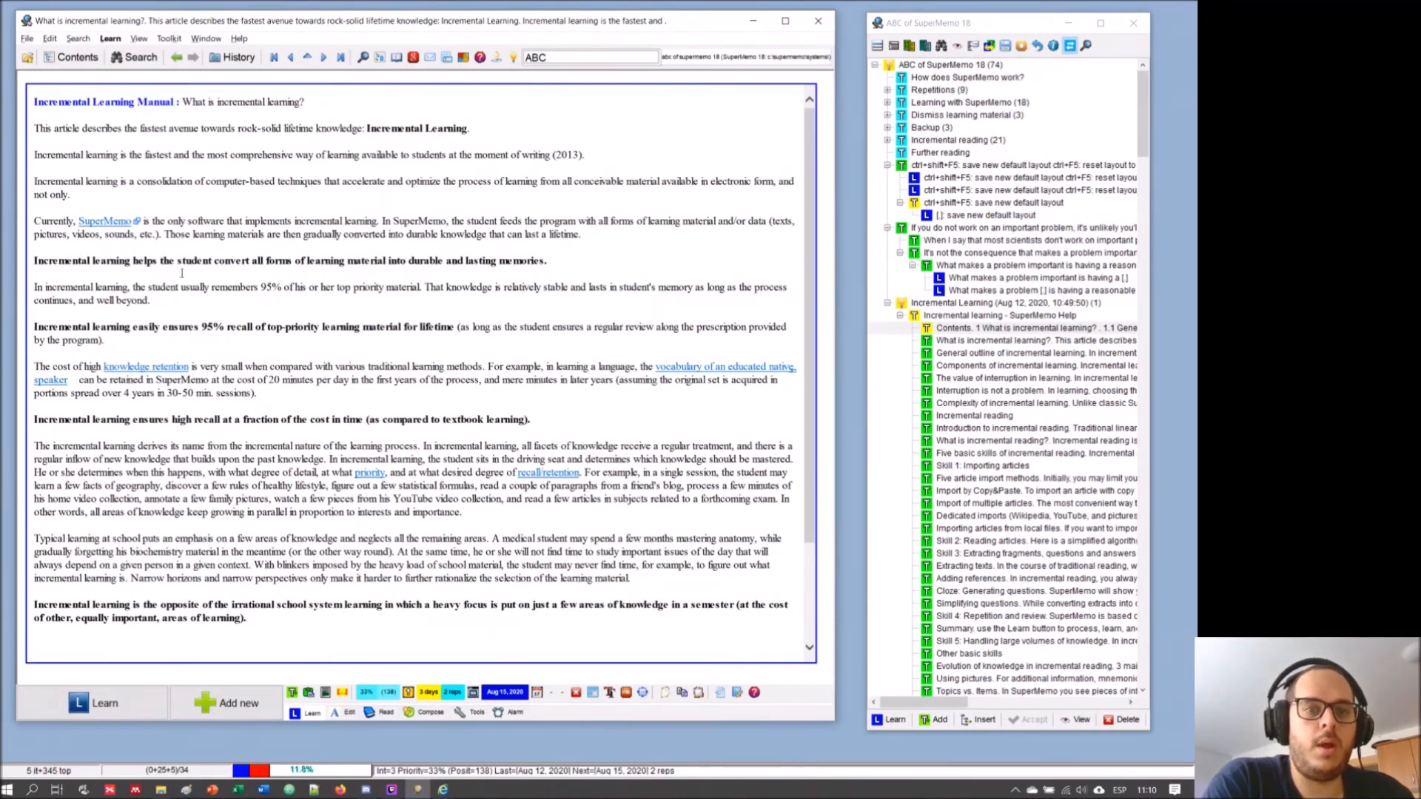
{"action": "mouse_move", "coordinate": [273, 287]}
{"action": "left_mouse_down"}
{"action": "mouse_move", "coordinate": [210, 287]}
{"action": "mouse_move", "coordinate": [261, 288]}
{"action": "left_mouse_up"}
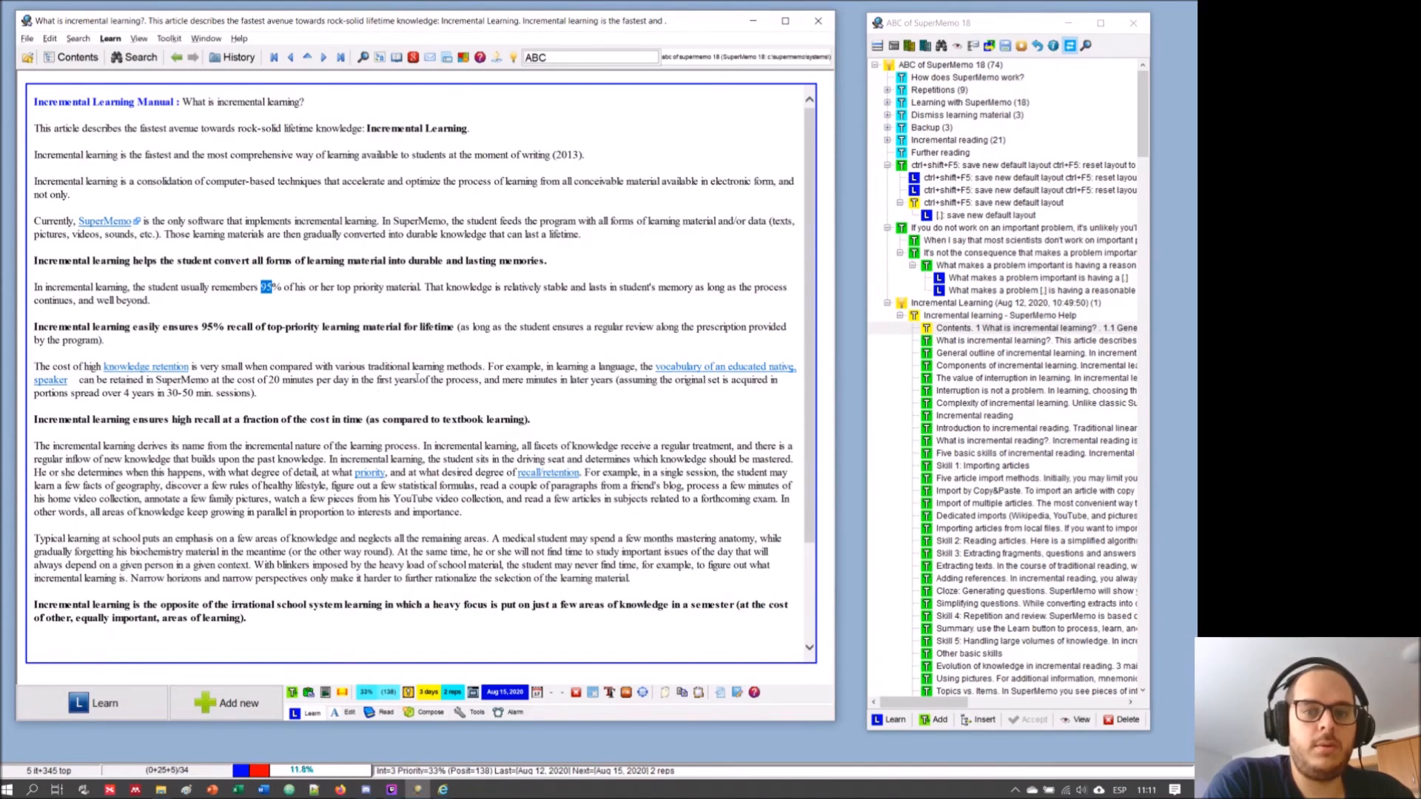
{"action": "left_click_drag", "start_coordinate": [263, 396], "coordinate": [154, 365]}
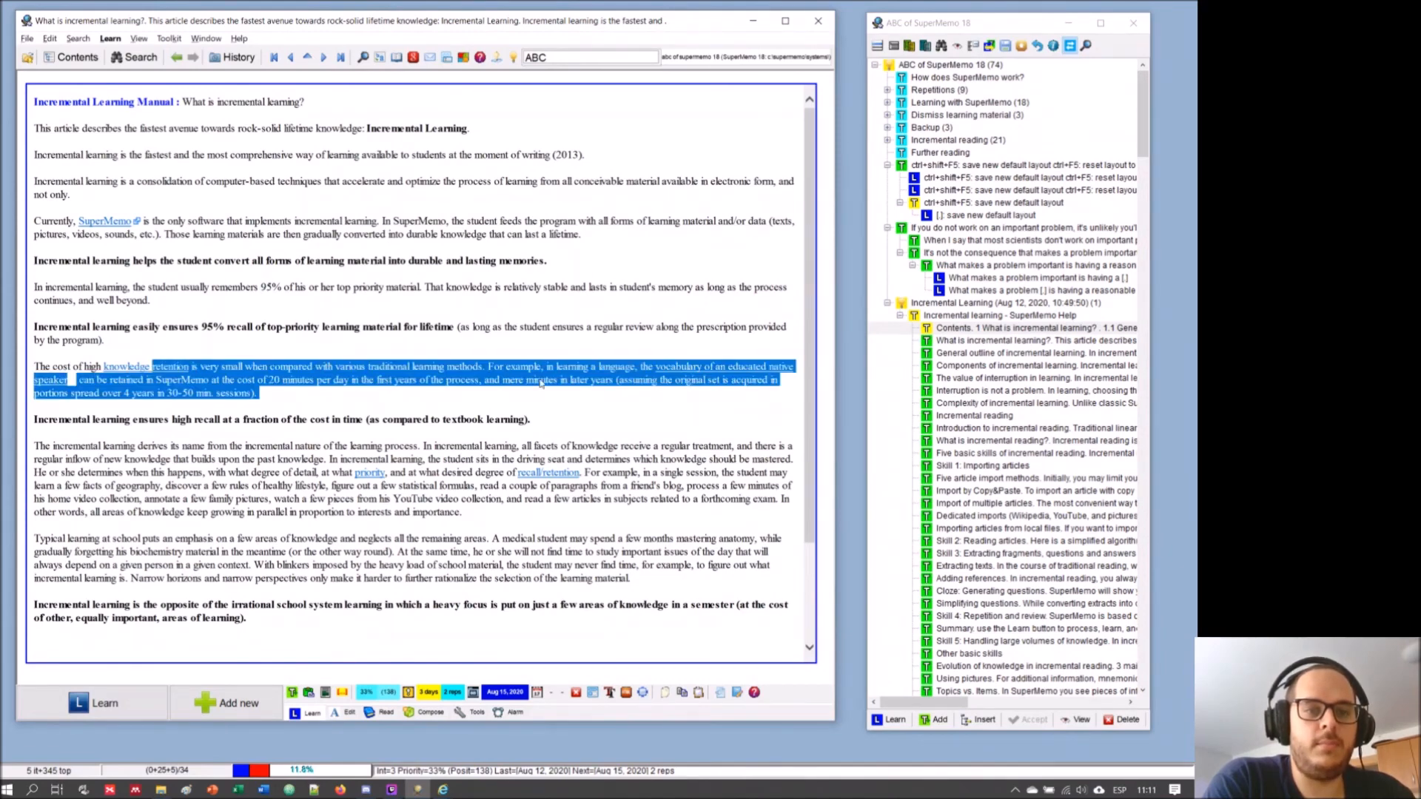
{"action": "scroll", "coordinate": [655, 312], "scroll_direction": "down", "scroll_amount": 3}
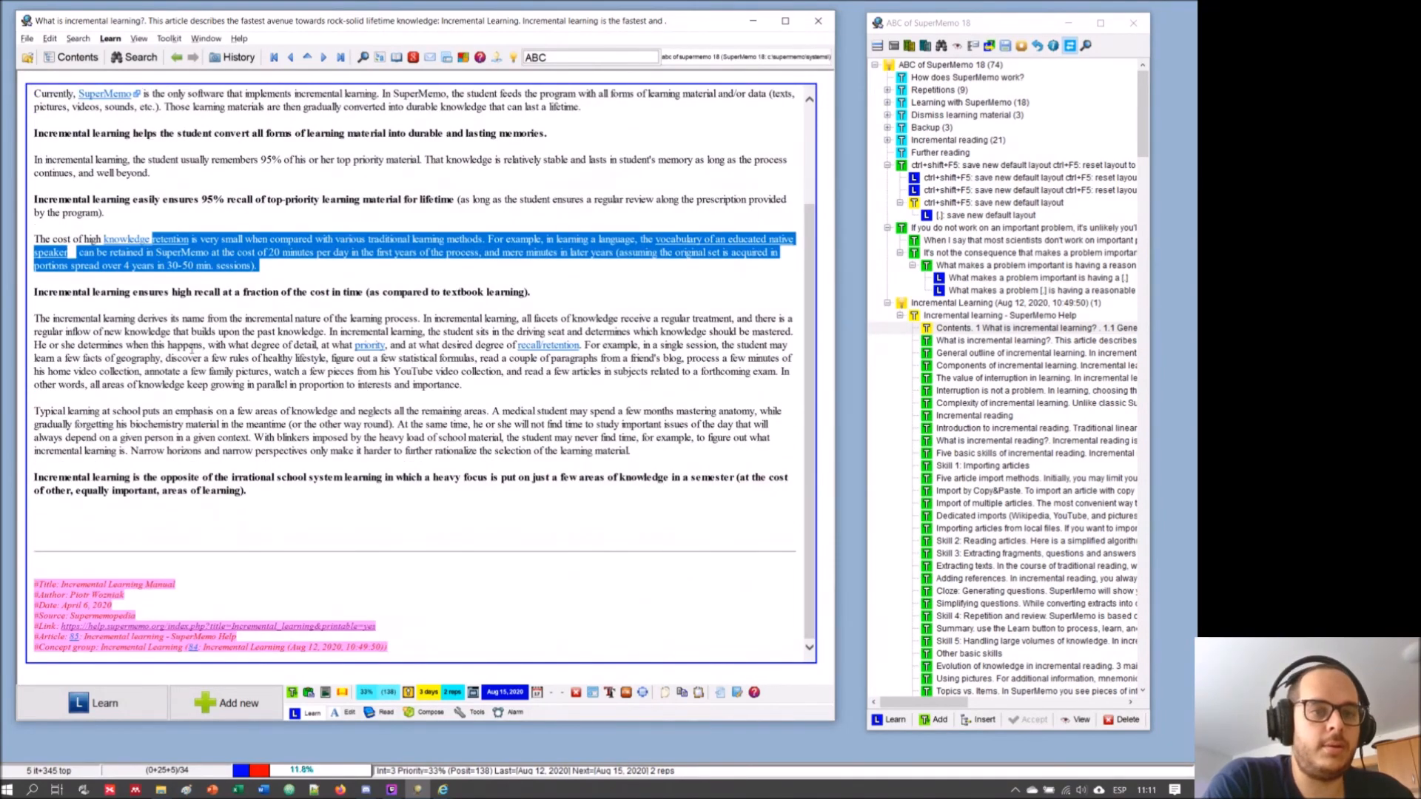
{"action": "left_click", "coordinate": [46, 280]}
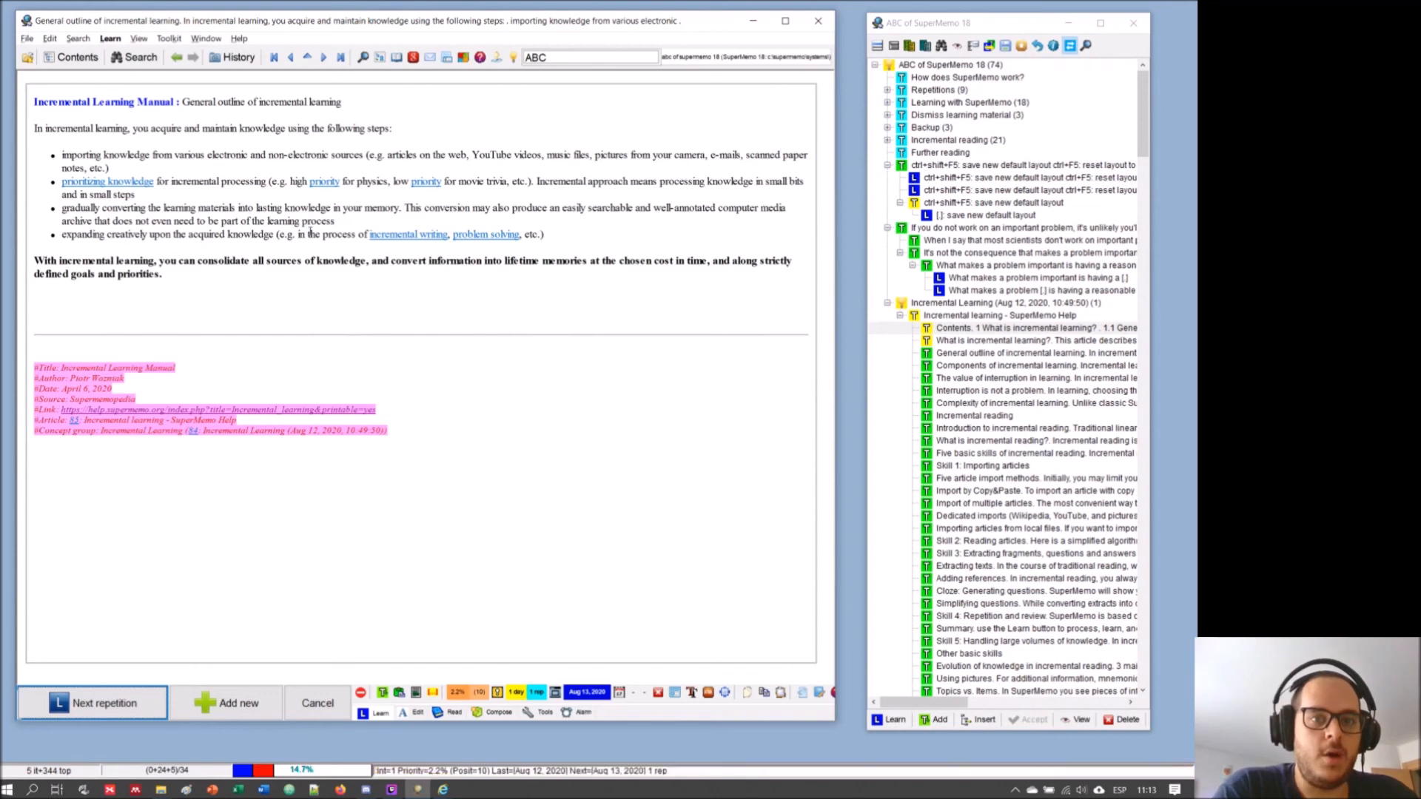
- Examine the steps in the "General outline of incremental learning" topic and view the web page behind its incremental writing link
{"action": "left_click_drag", "start_coordinate": [585, 238], "coordinate": [47, 132]}
{"action": "left_click", "coordinate": [219, 265]}
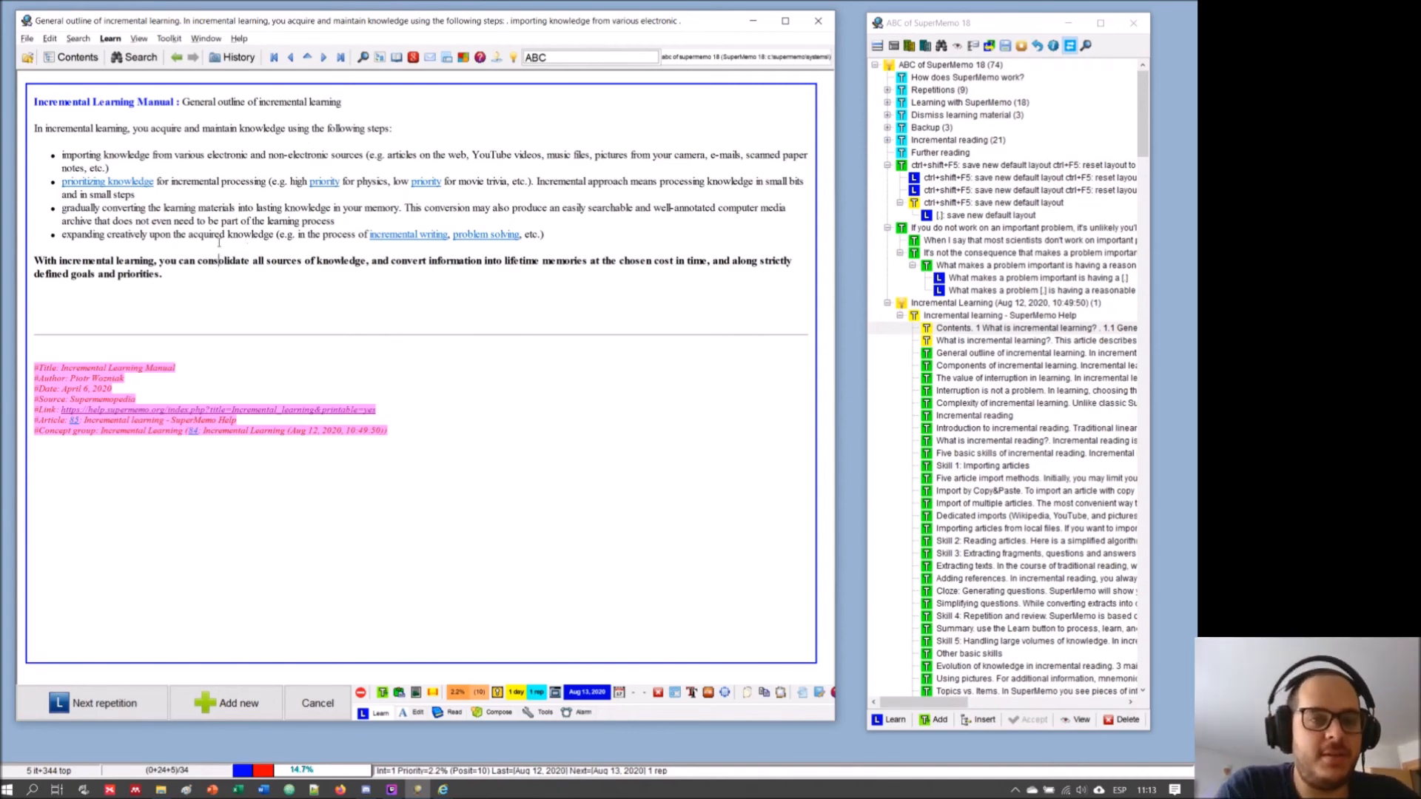
{"action": "left_click_drag", "start_coordinate": [64, 235], "coordinate": [217, 243]}
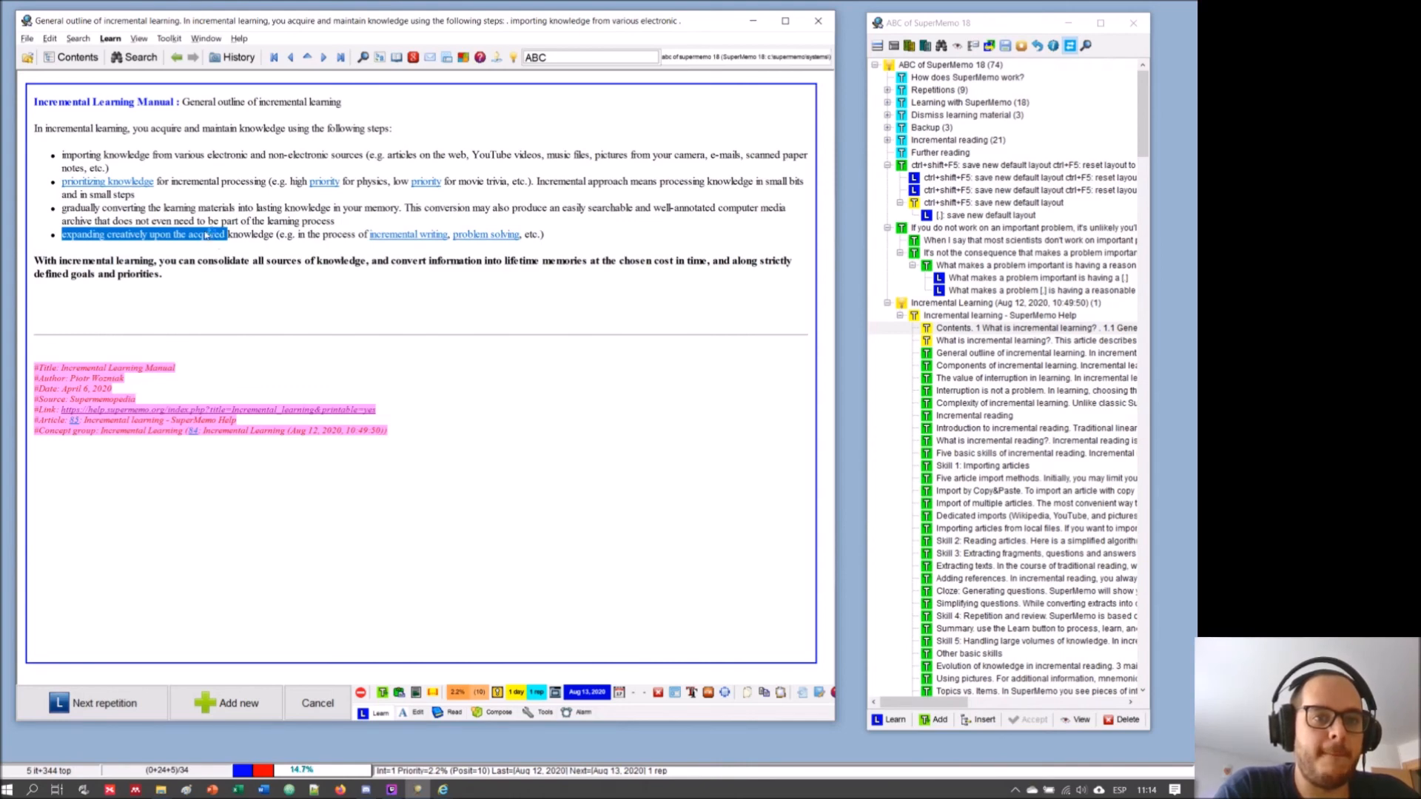
{"action": "left_click", "coordinate": [208, 235]}
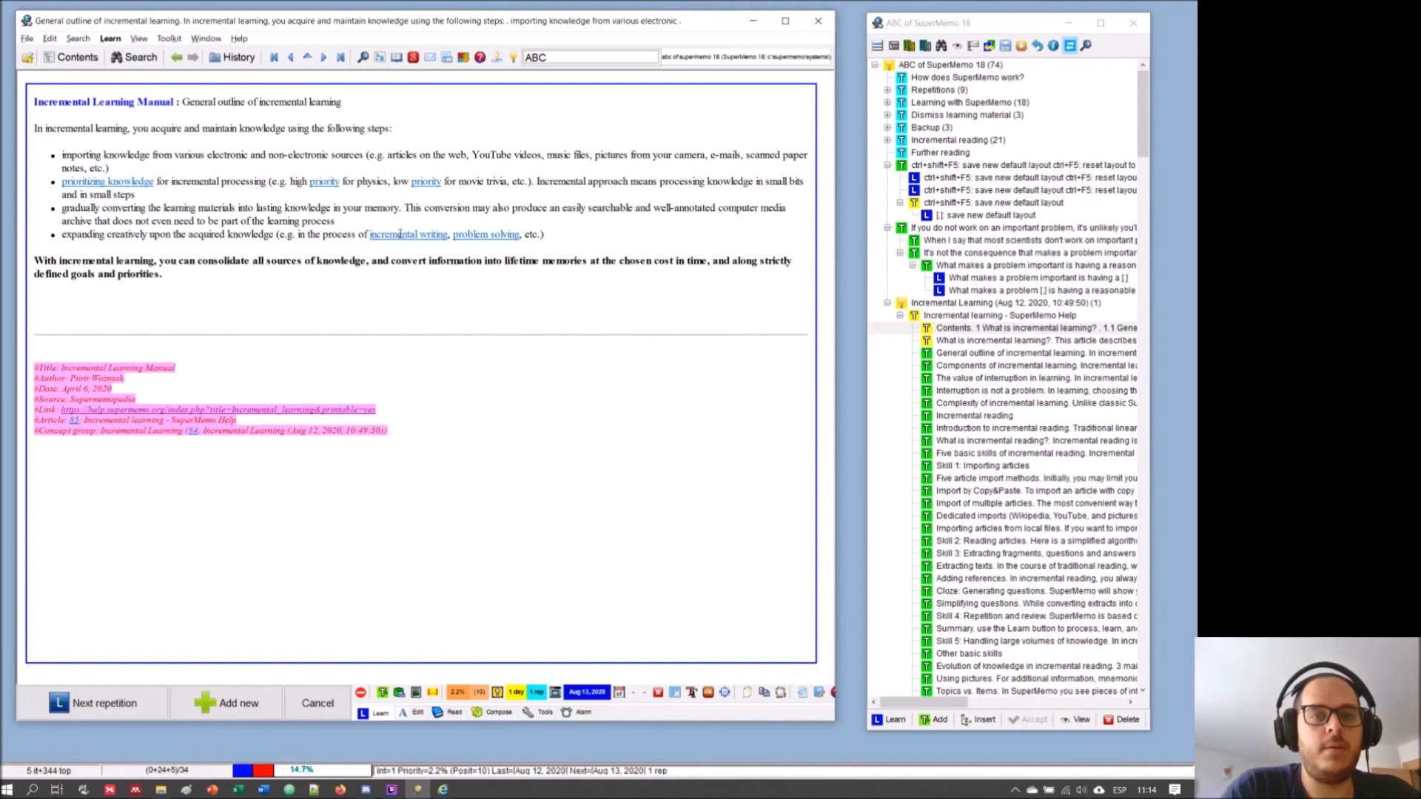
{"action": "key", "text": "Escape"}
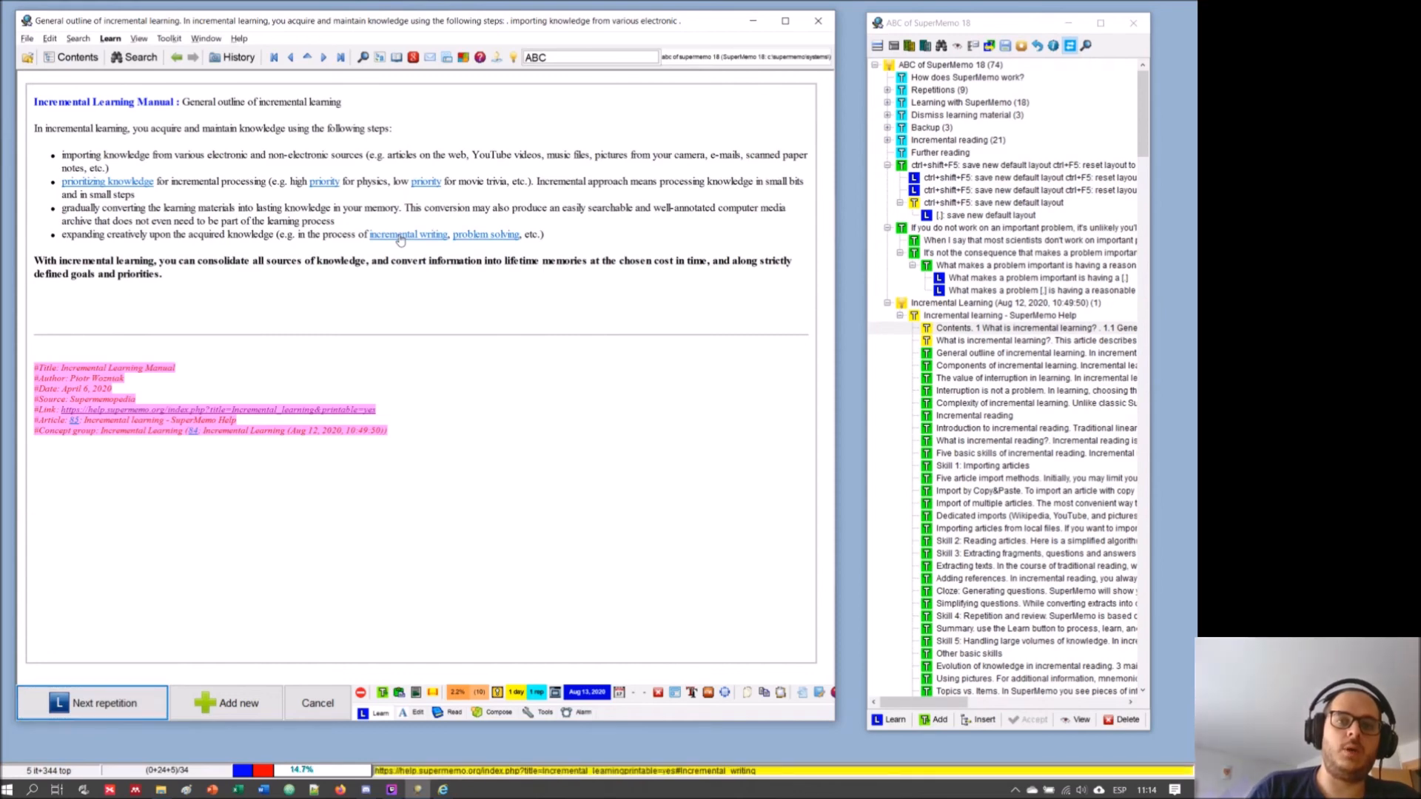
{"action": "left_click", "coordinate": [400, 235]}
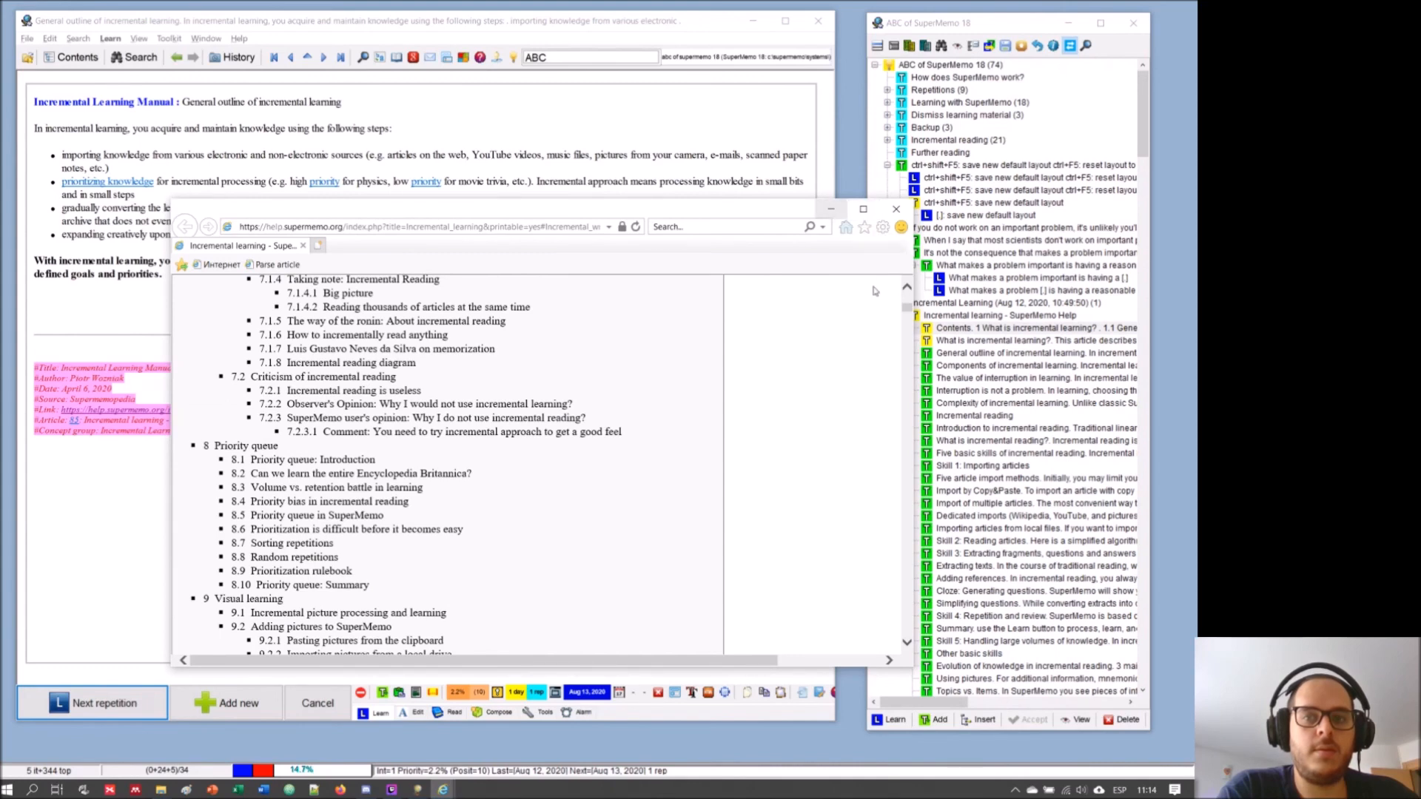
{"action": "left_click_drag", "start_coordinate": [907, 309], "coordinate": [907, 293]}
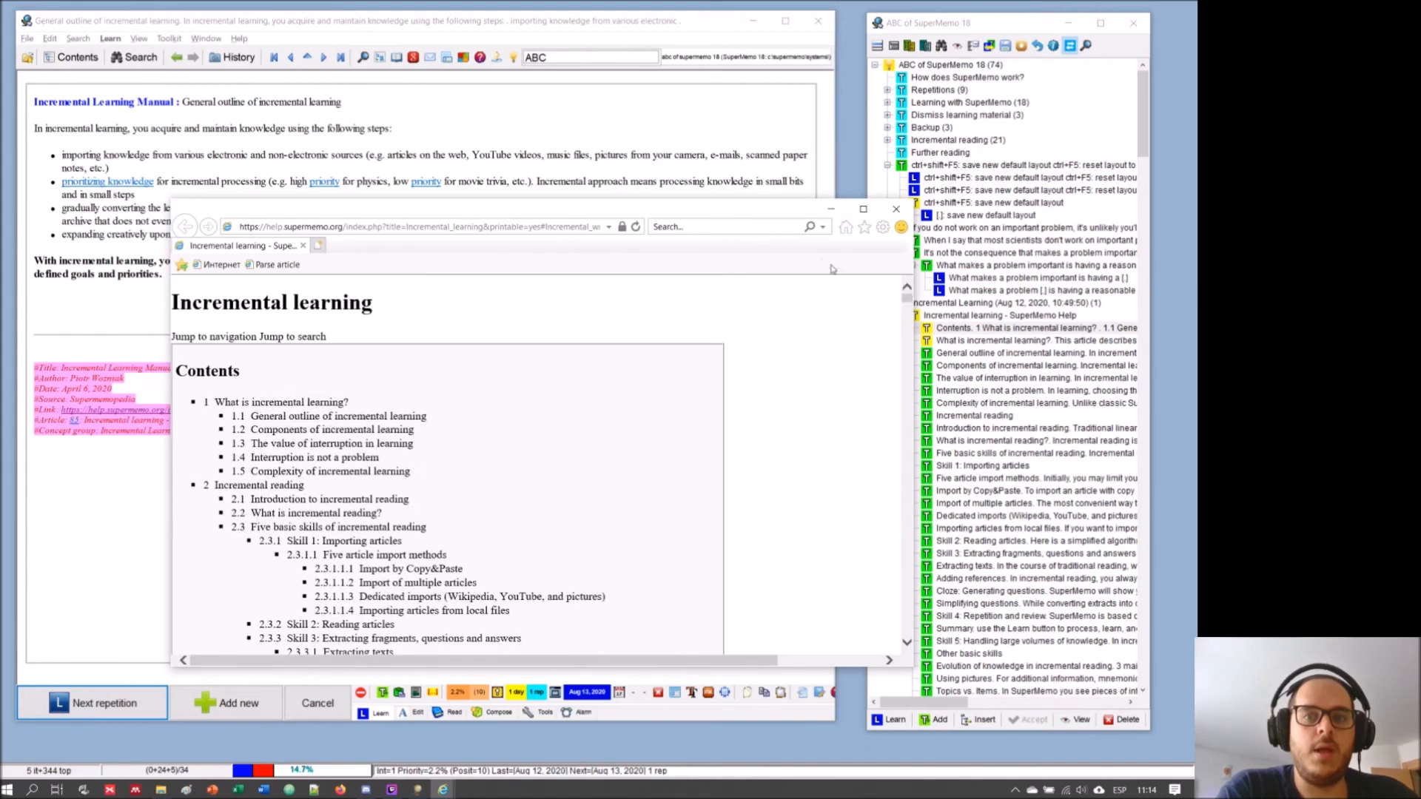
{"action": "left_click", "coordinate": [832, 210]}
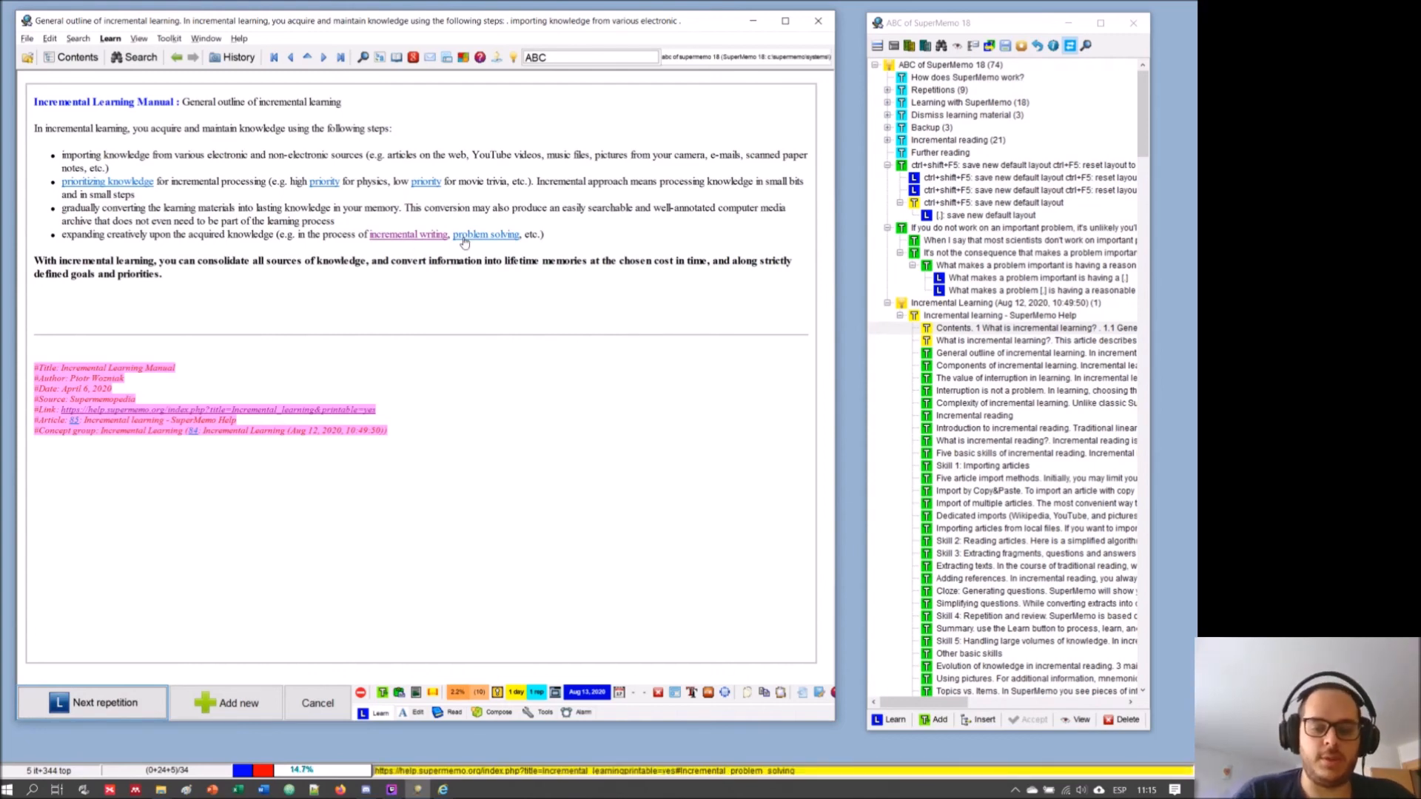
- Reschedule the "General outline of incremental learning" topic to Nov 02, 2020, decline the final drill, and continue learning
{"action": "key", "text": "ctrl+j"}
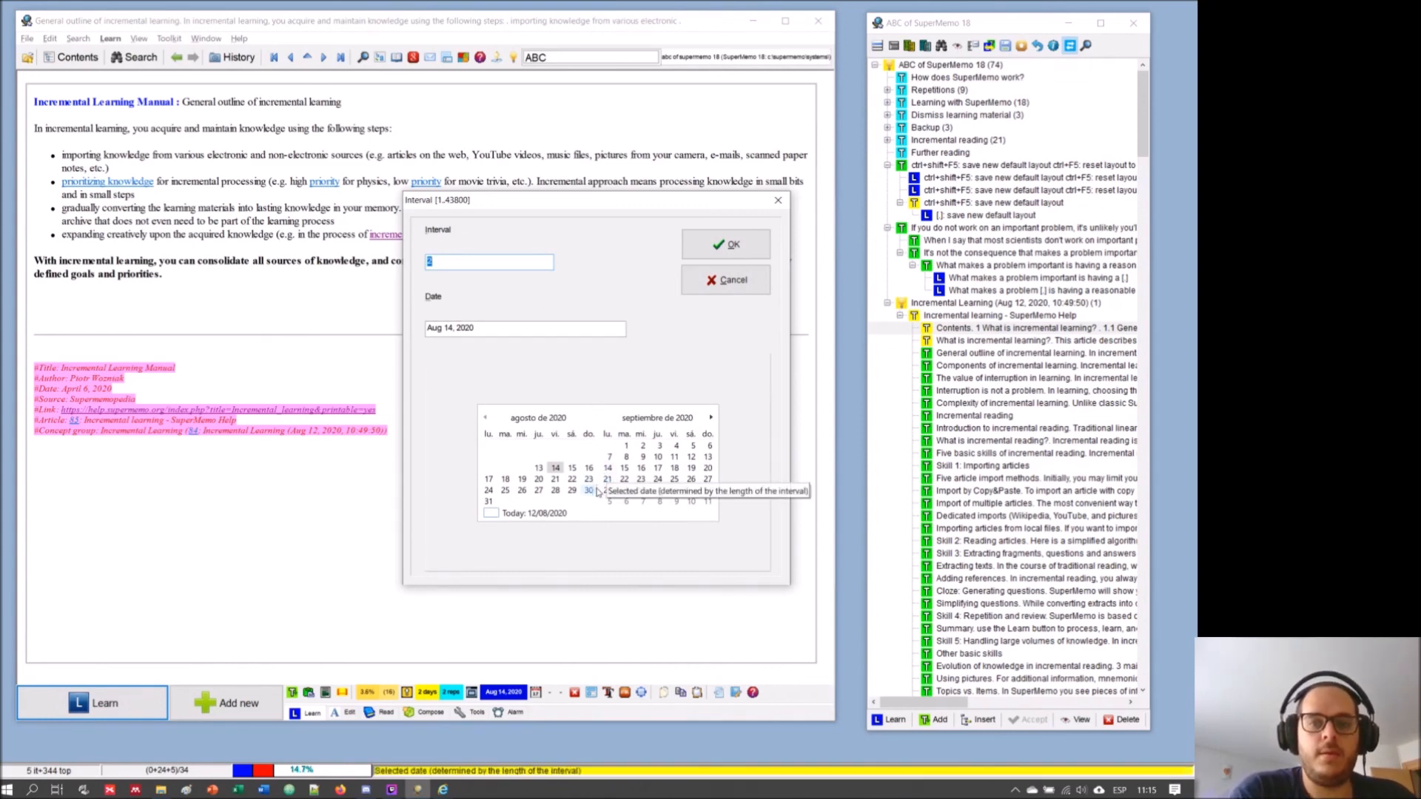
{"action": "left_click", "coordinate": [710, 419]}
{"action": "left_click", "coordinate": [711, 419]}
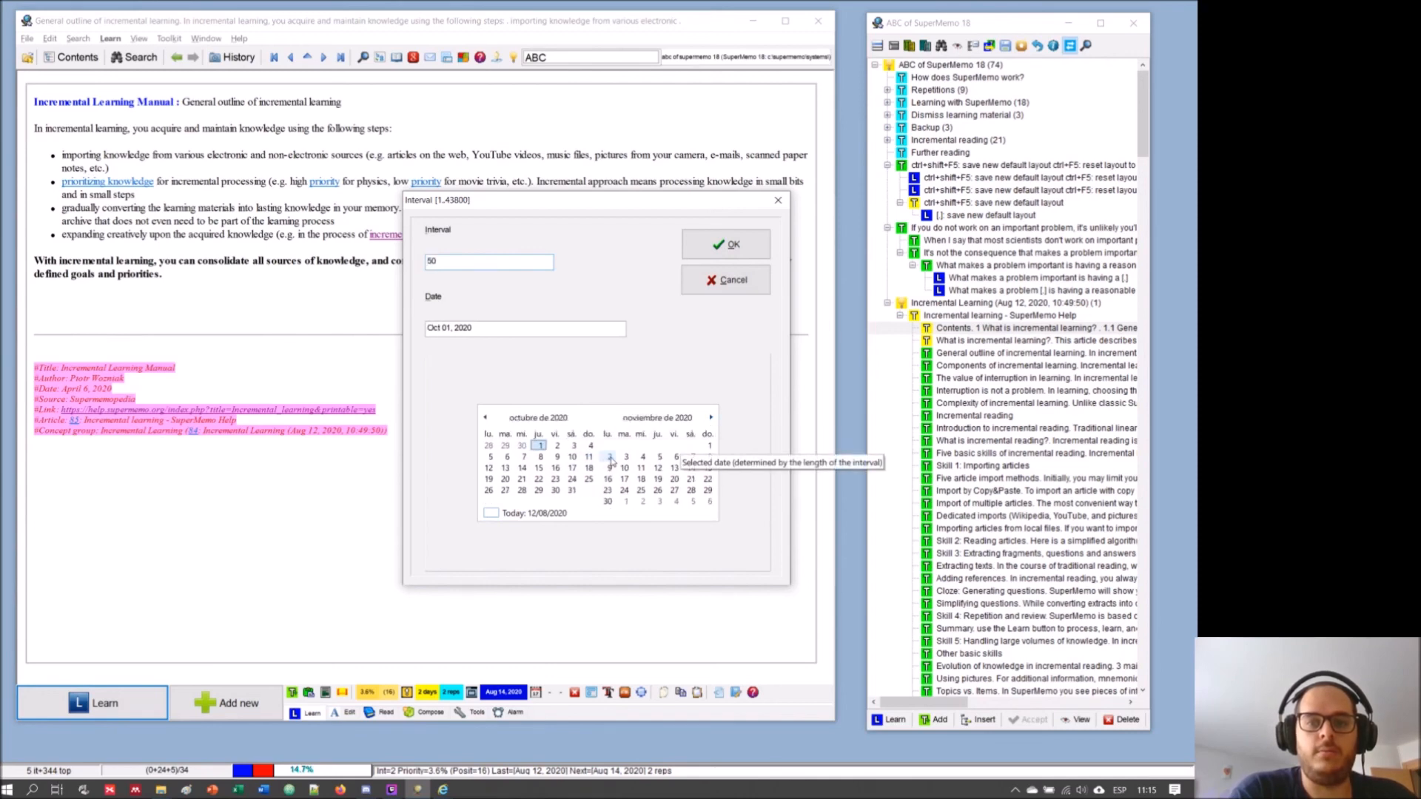
{"action": "left_click", "coordinate": [609, 457]}
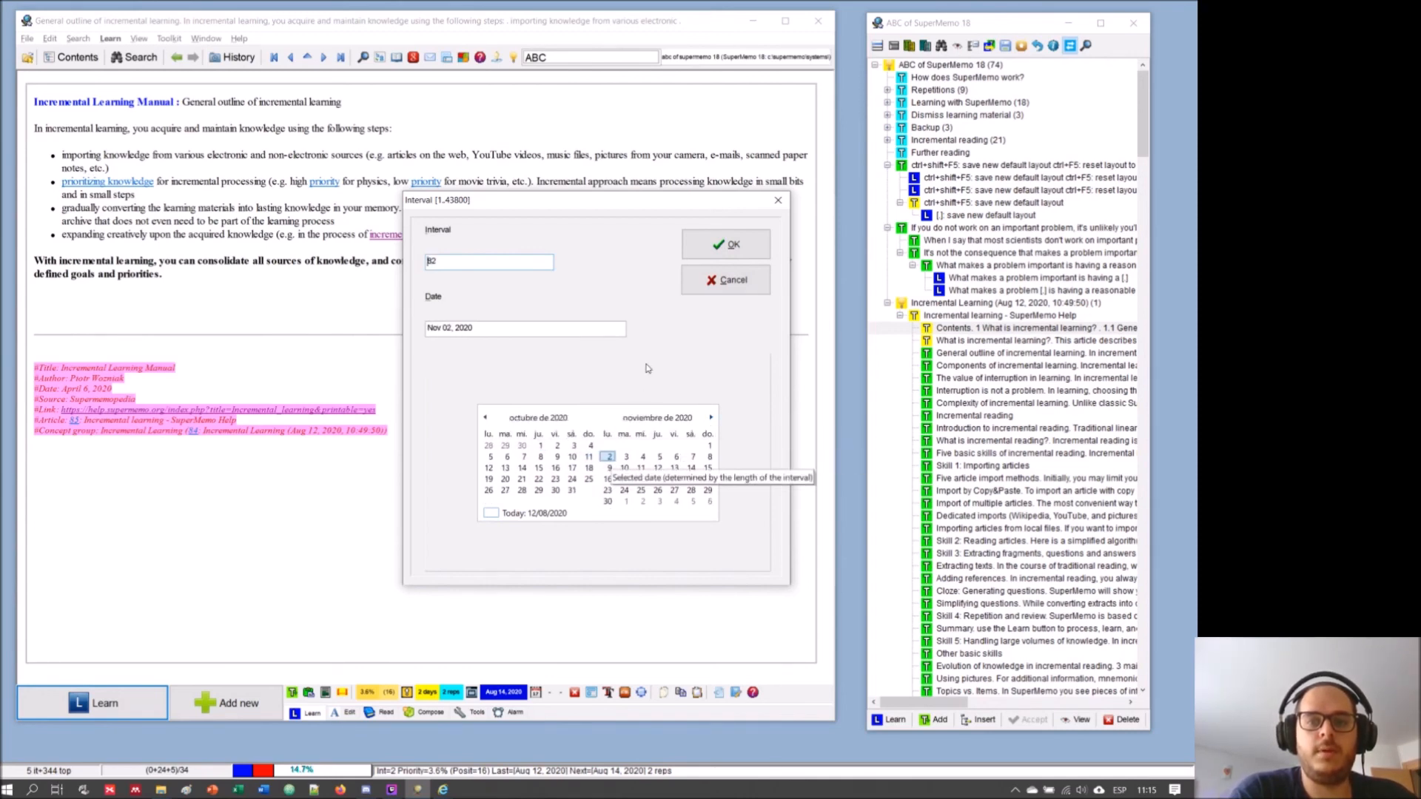
{"action": "left_click", "coordinate": [731, 246]}
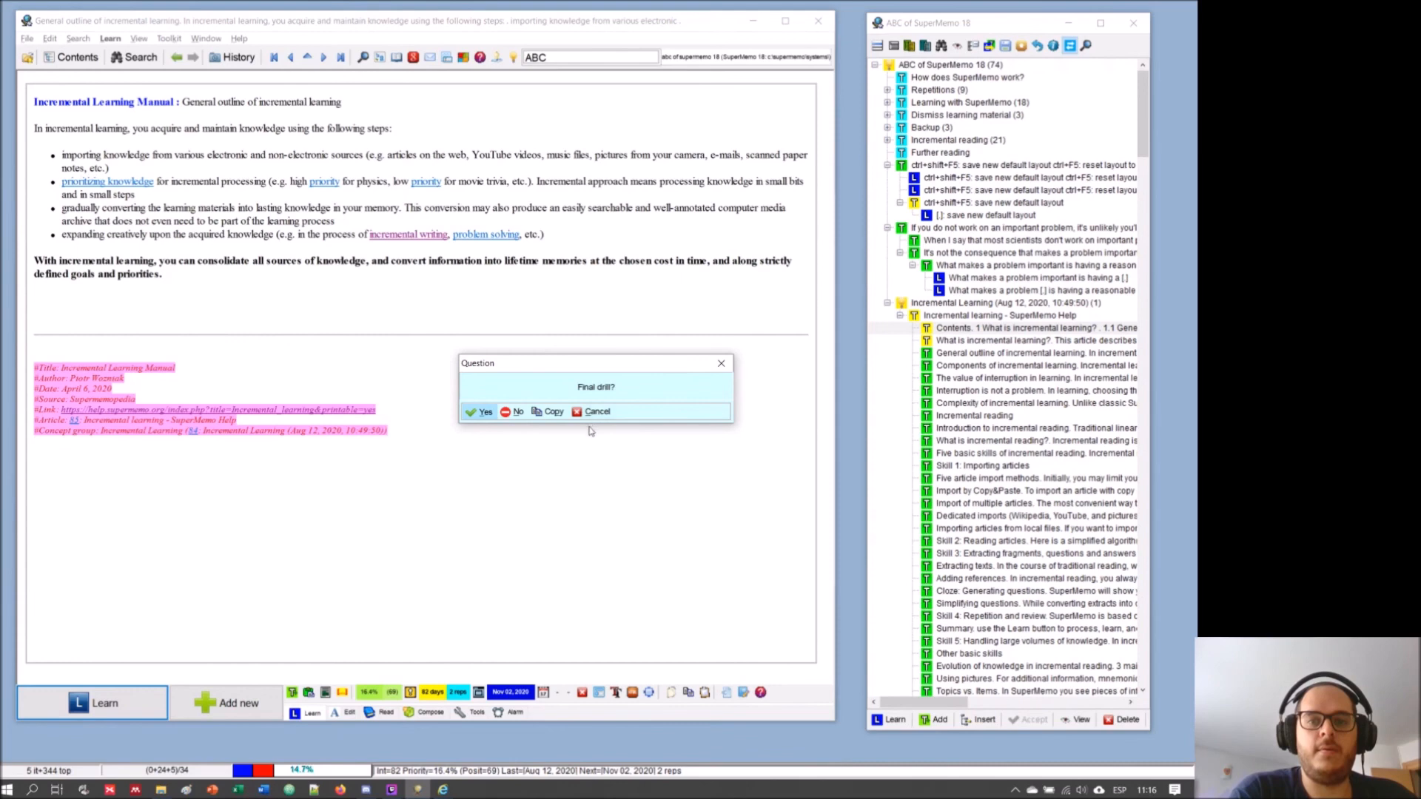
{"action": "left_click", "coordinate": [515, 412]}
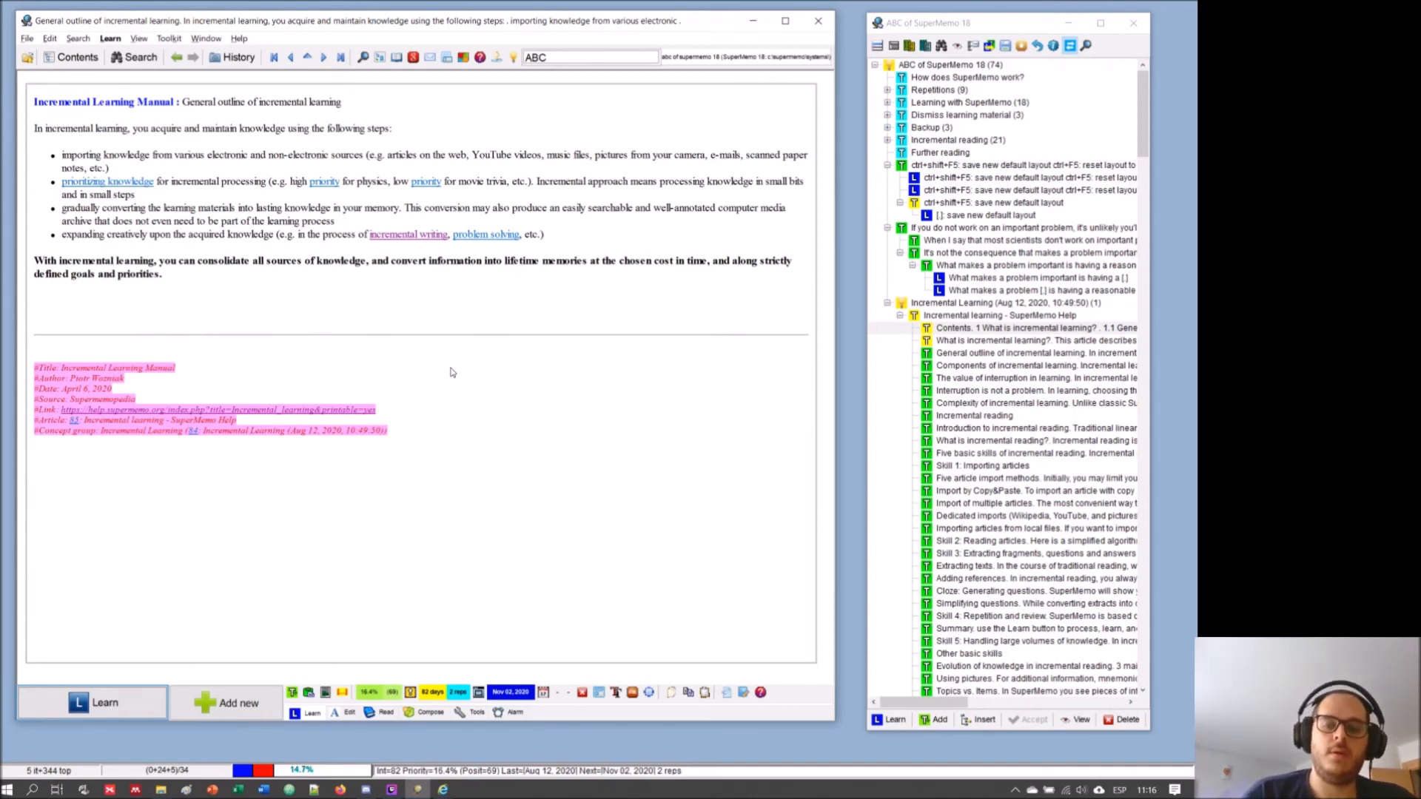
{"action": "left_click", "coordinate": [83, 707]}
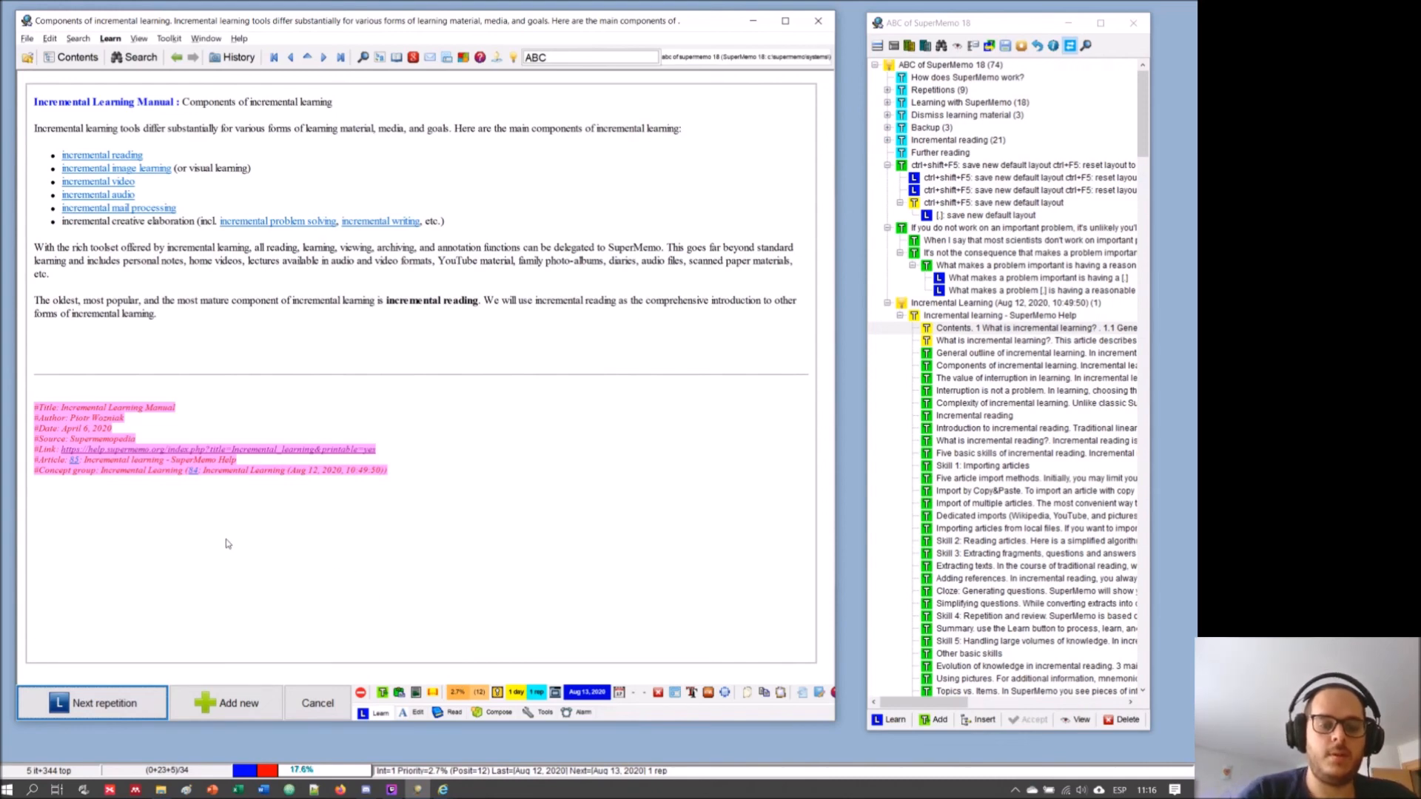
- Return to the "General outline of incremental learning" topic and set its priority to 33%
{"action": "key", "text": "alt+Left"}
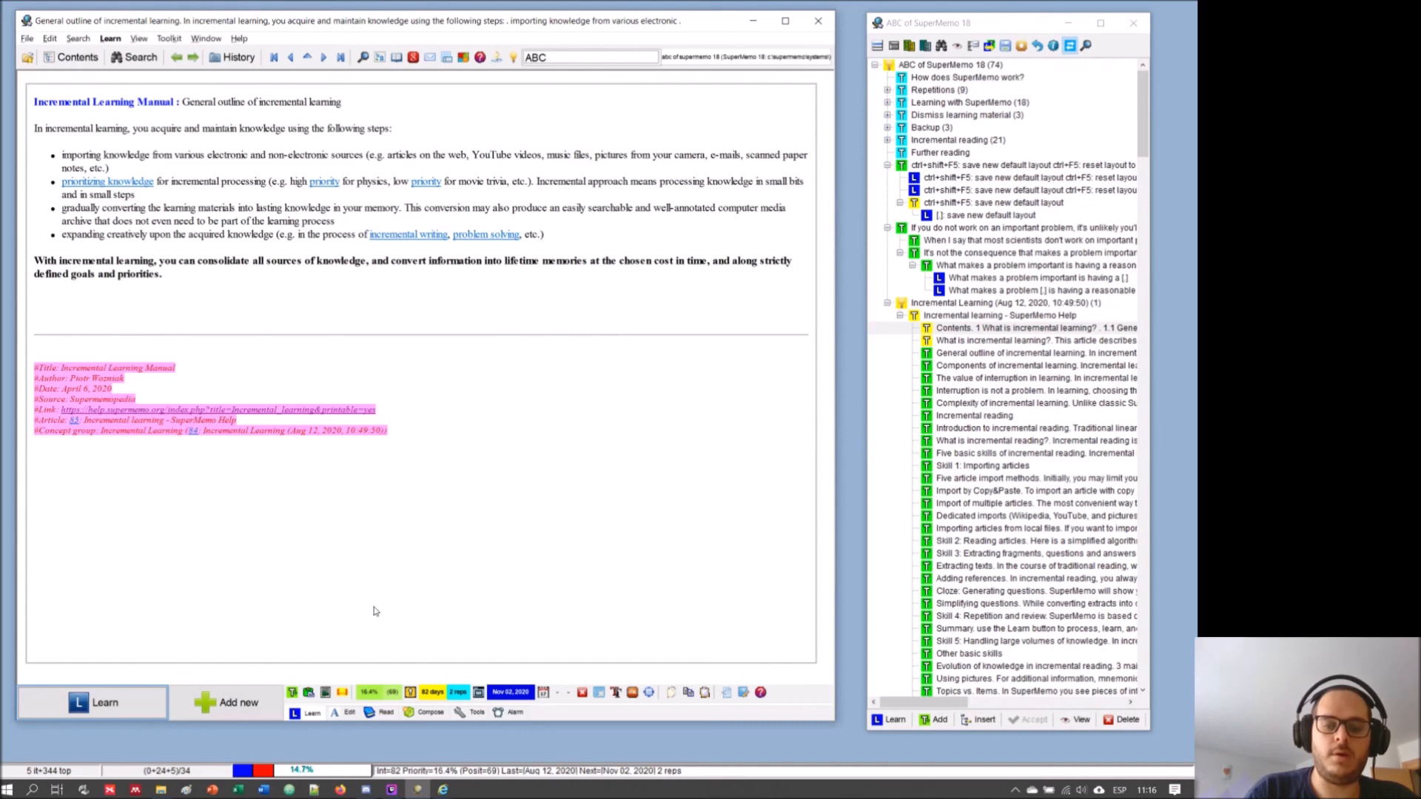
{"action": "key", "text": "alt+p"}
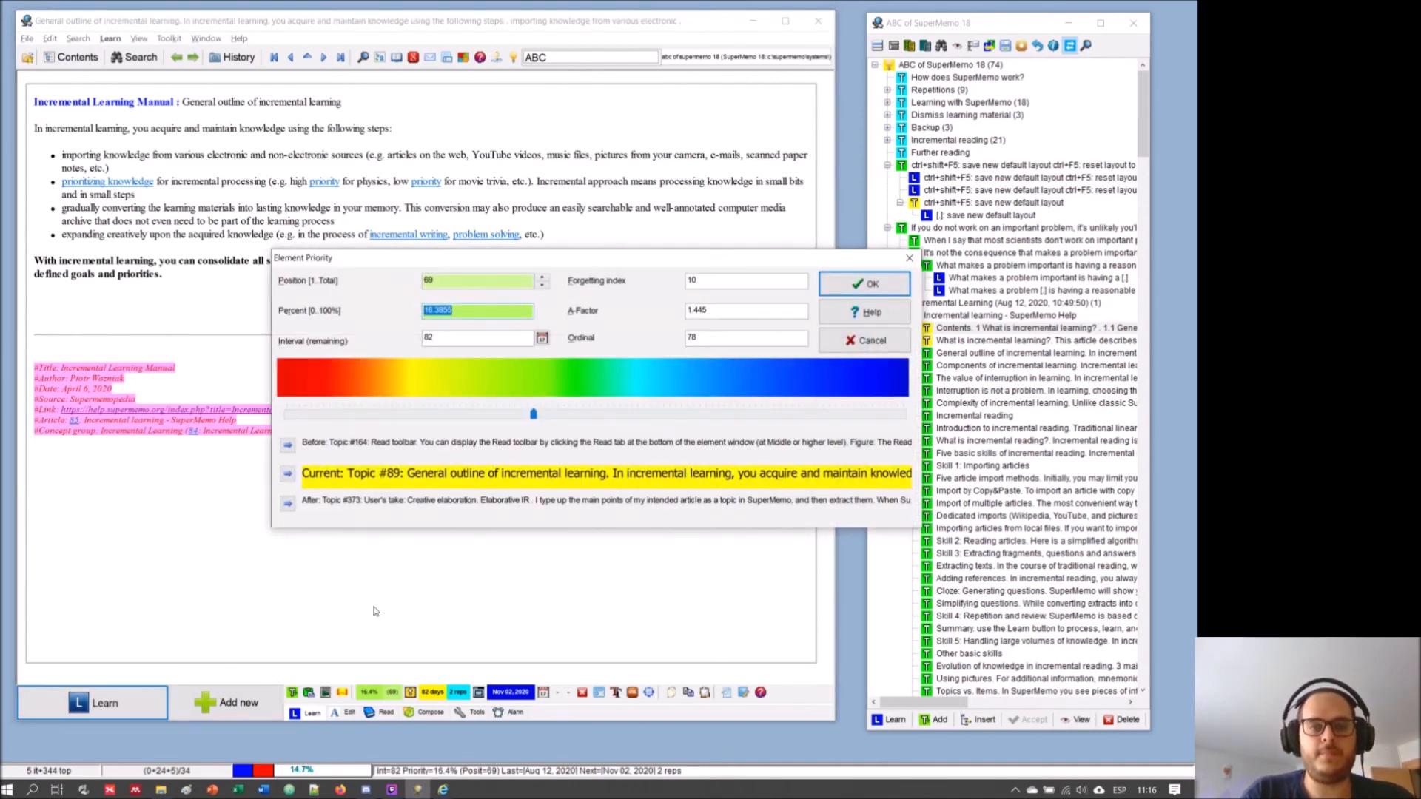
{"action": "type", "text": "33"}
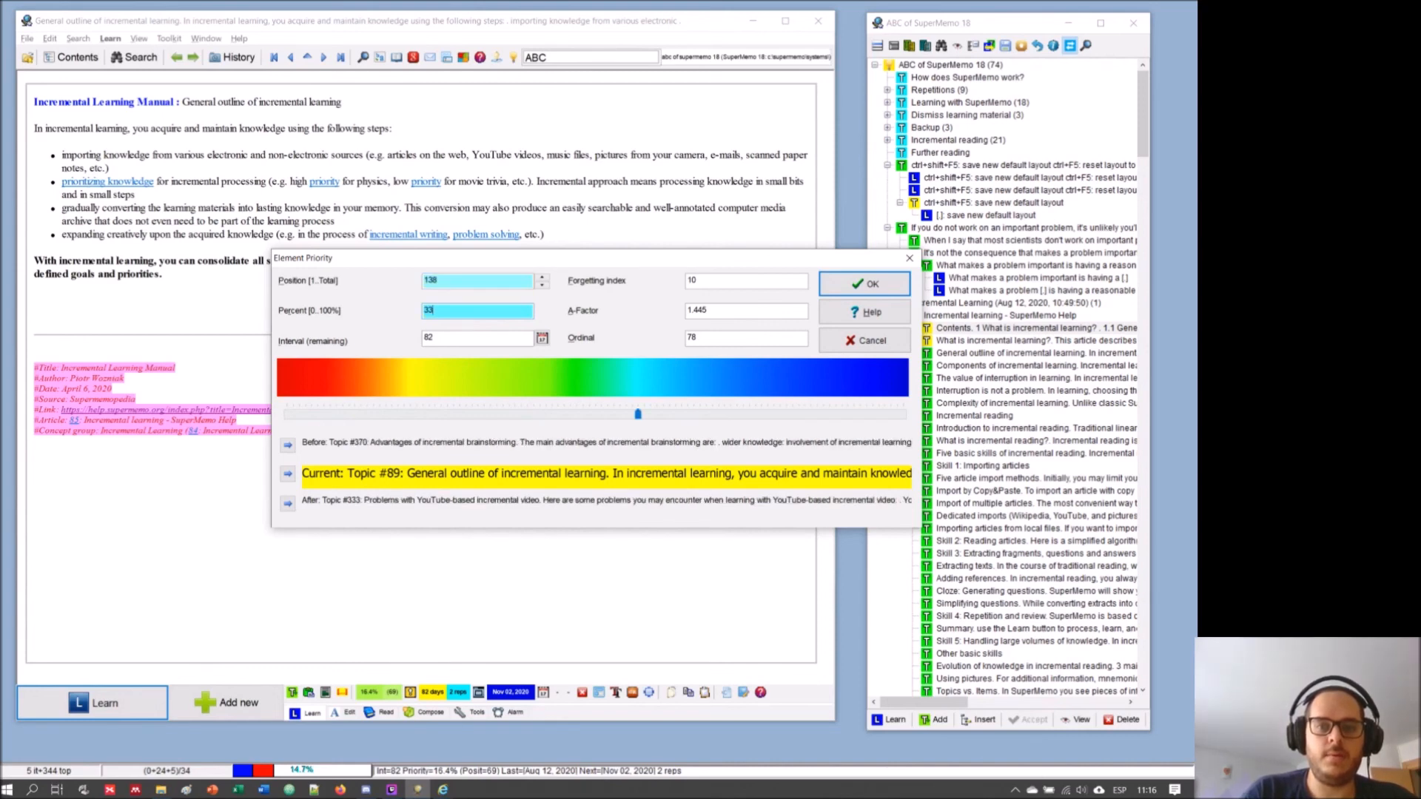
{"action": "left_click", "coordinate": [880, 283]}
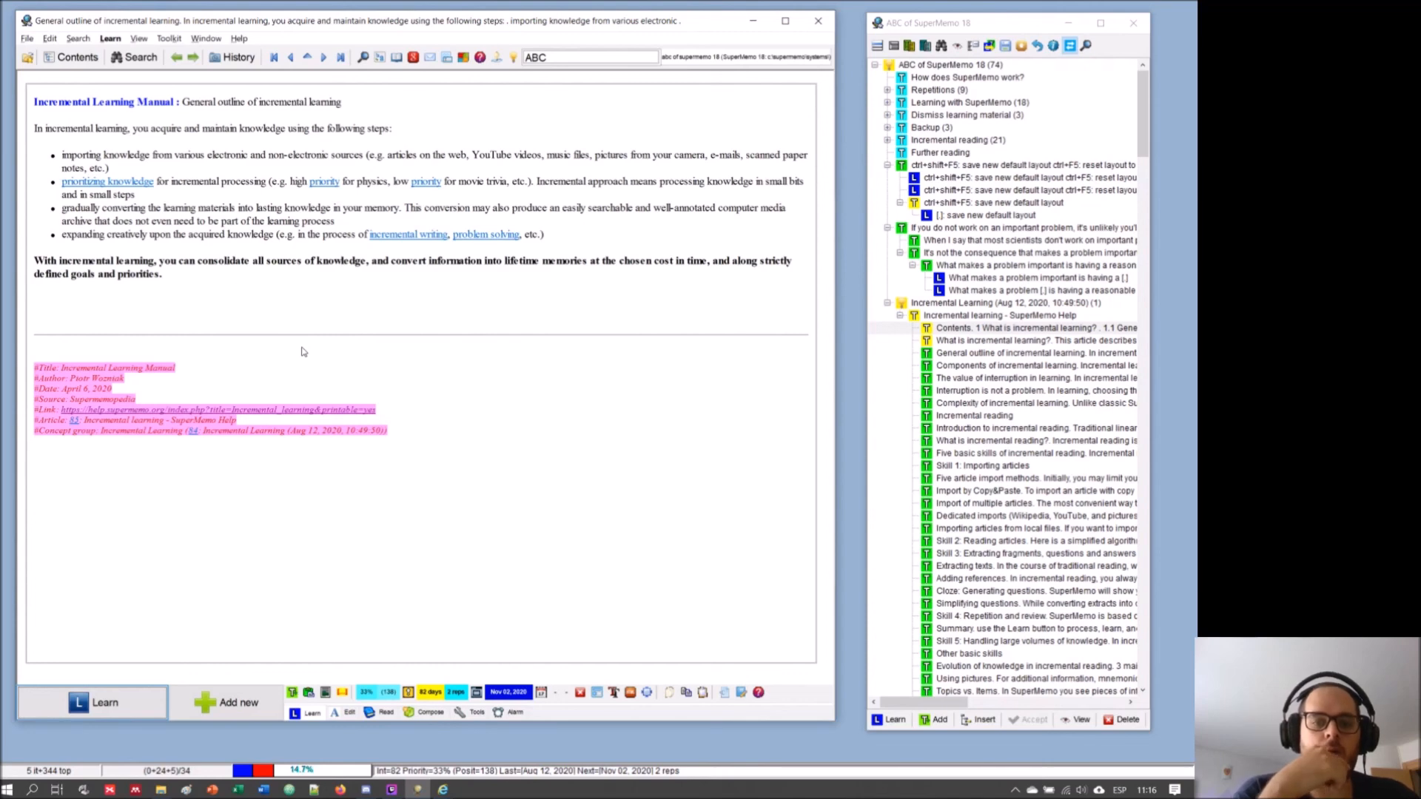
- Set the priority of the "General outline of incremental learning" topic to 88%
{"action": "key", "text": "ctrl+p"}
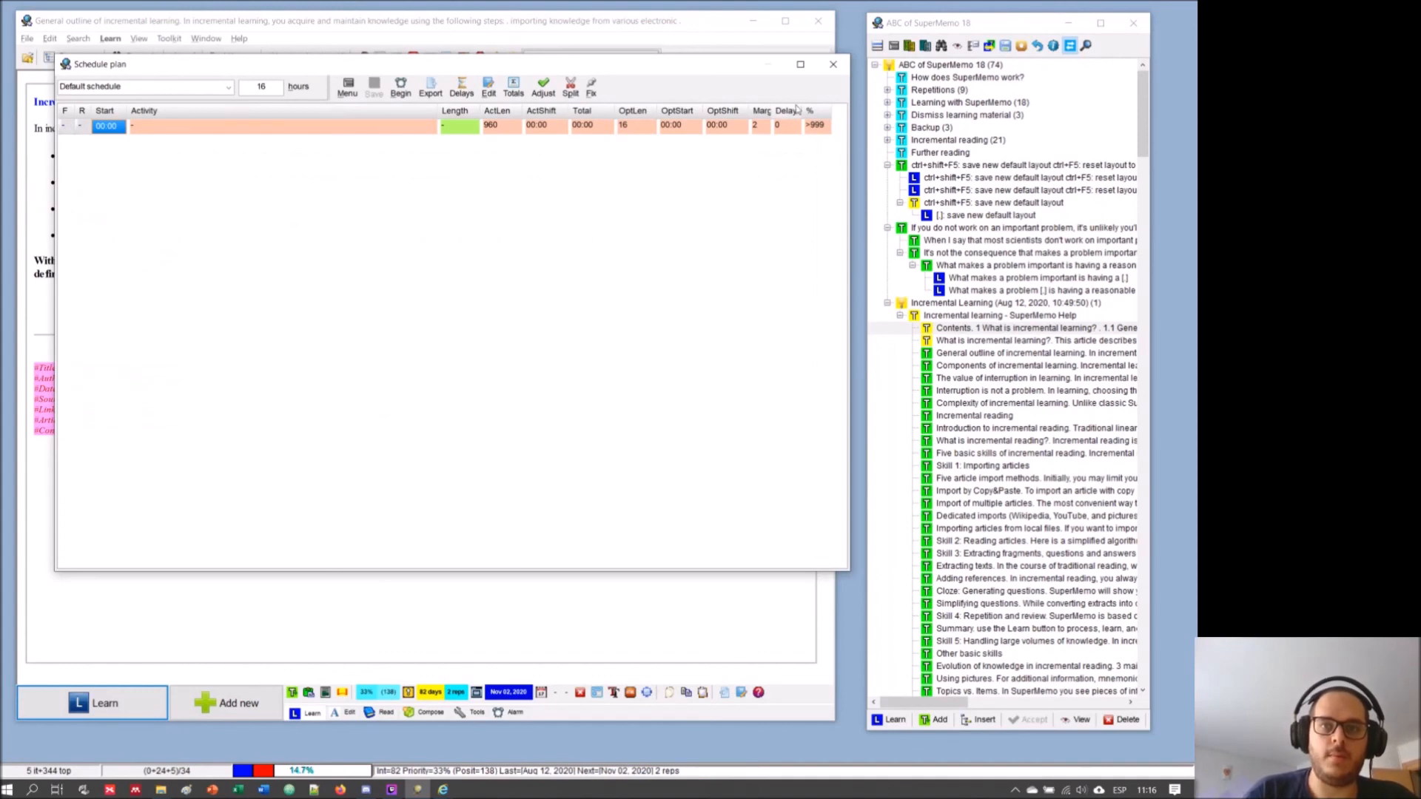
{"action": "left_click", "coordinate": [833, 64]}
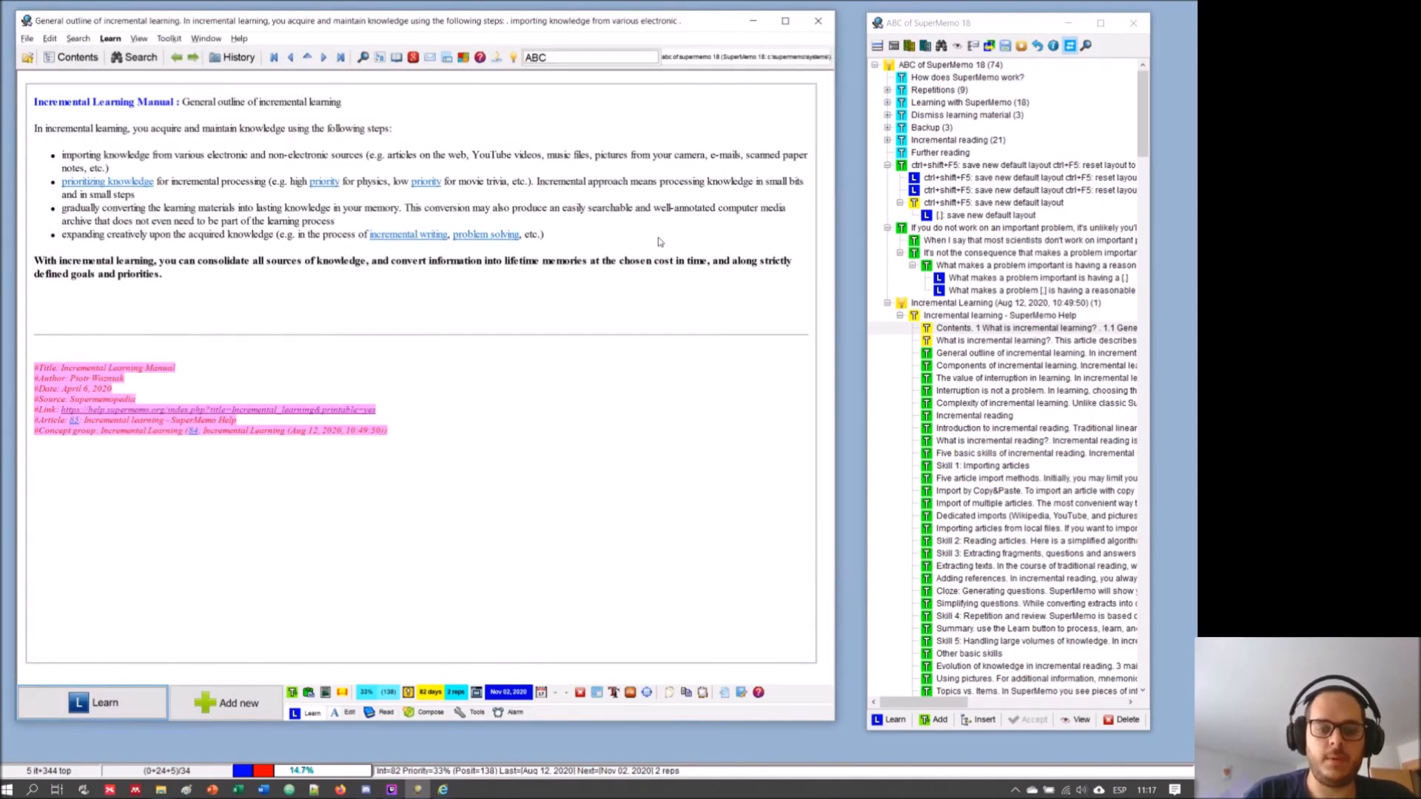
{"action": "key", "text": "alt+p"}
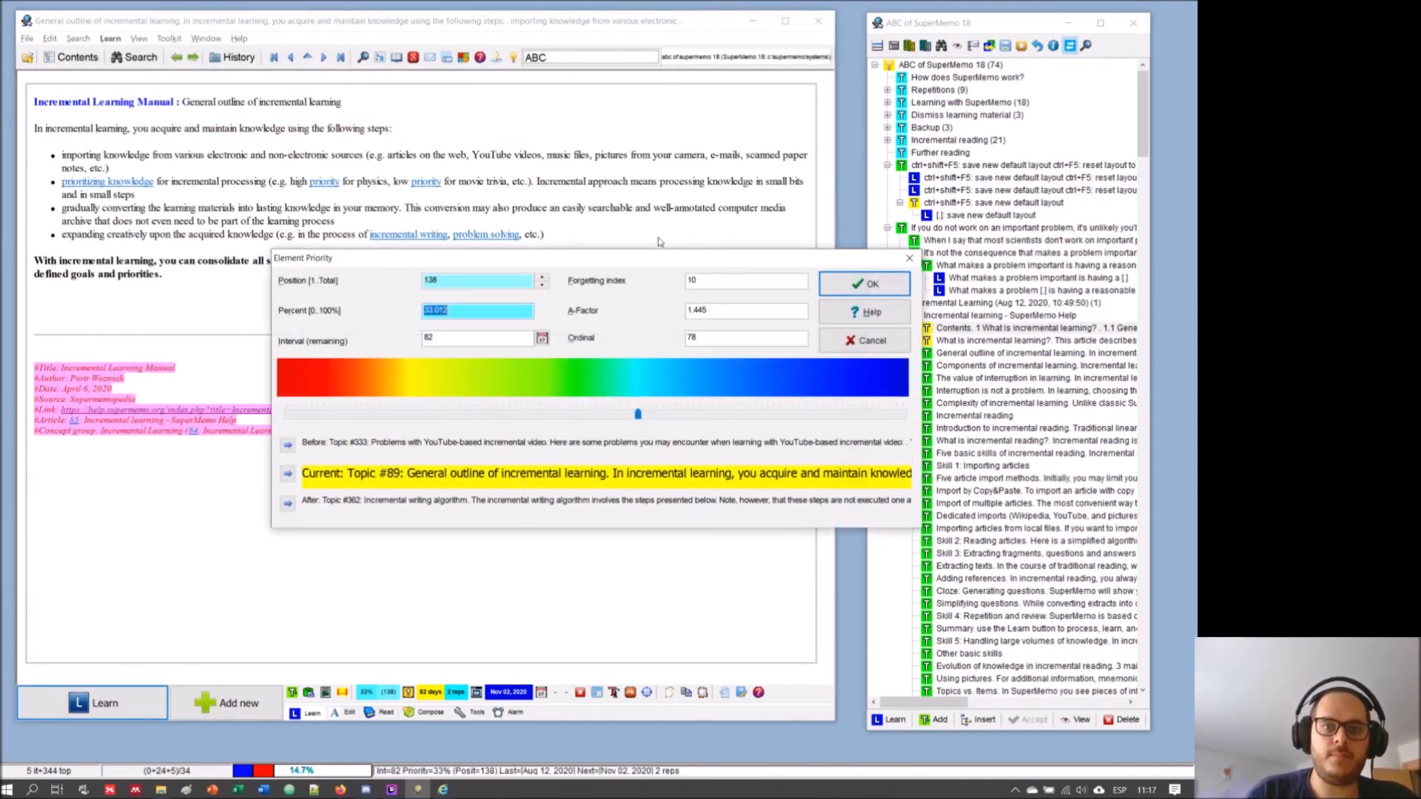
{"action": "type", "text": "66"}
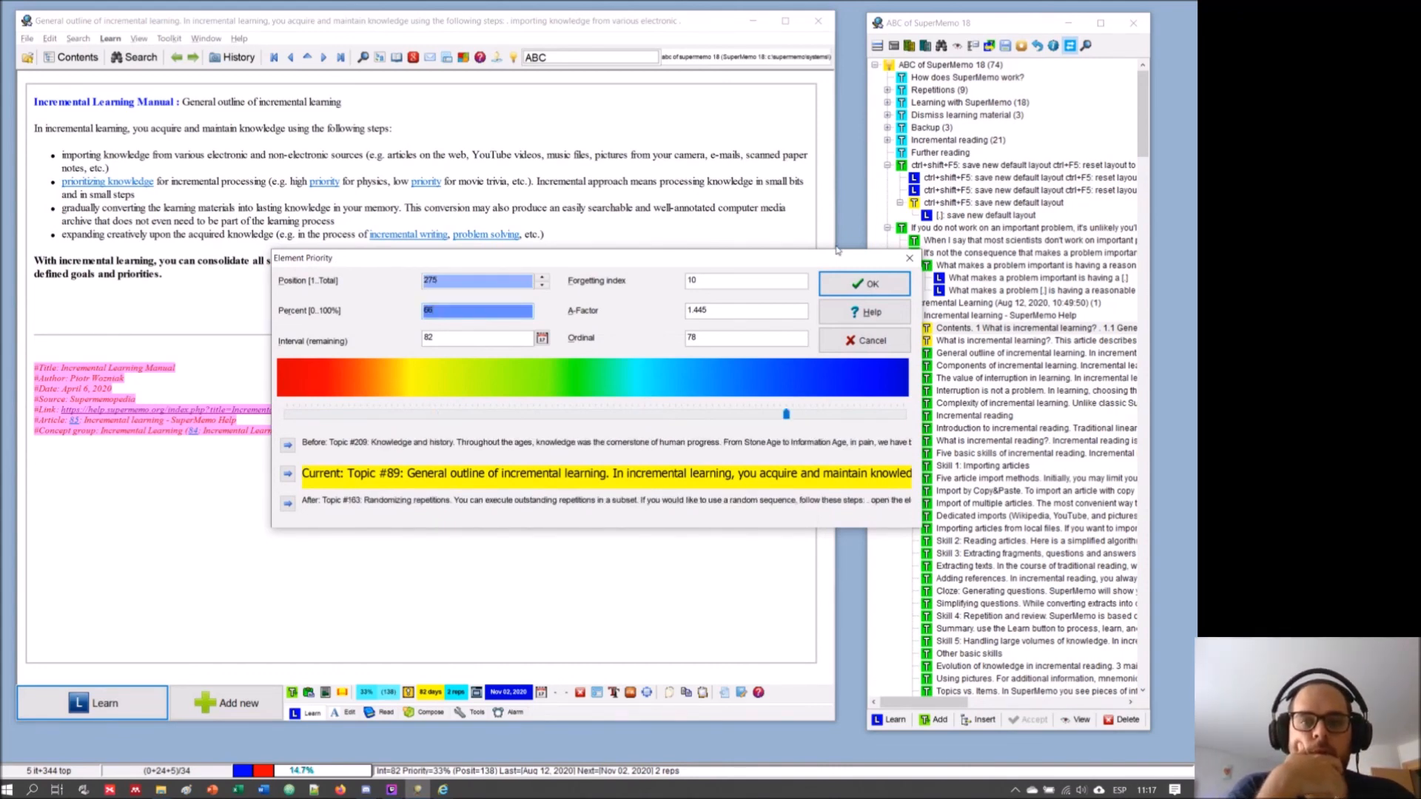
{"action": "type", "text": "88"}
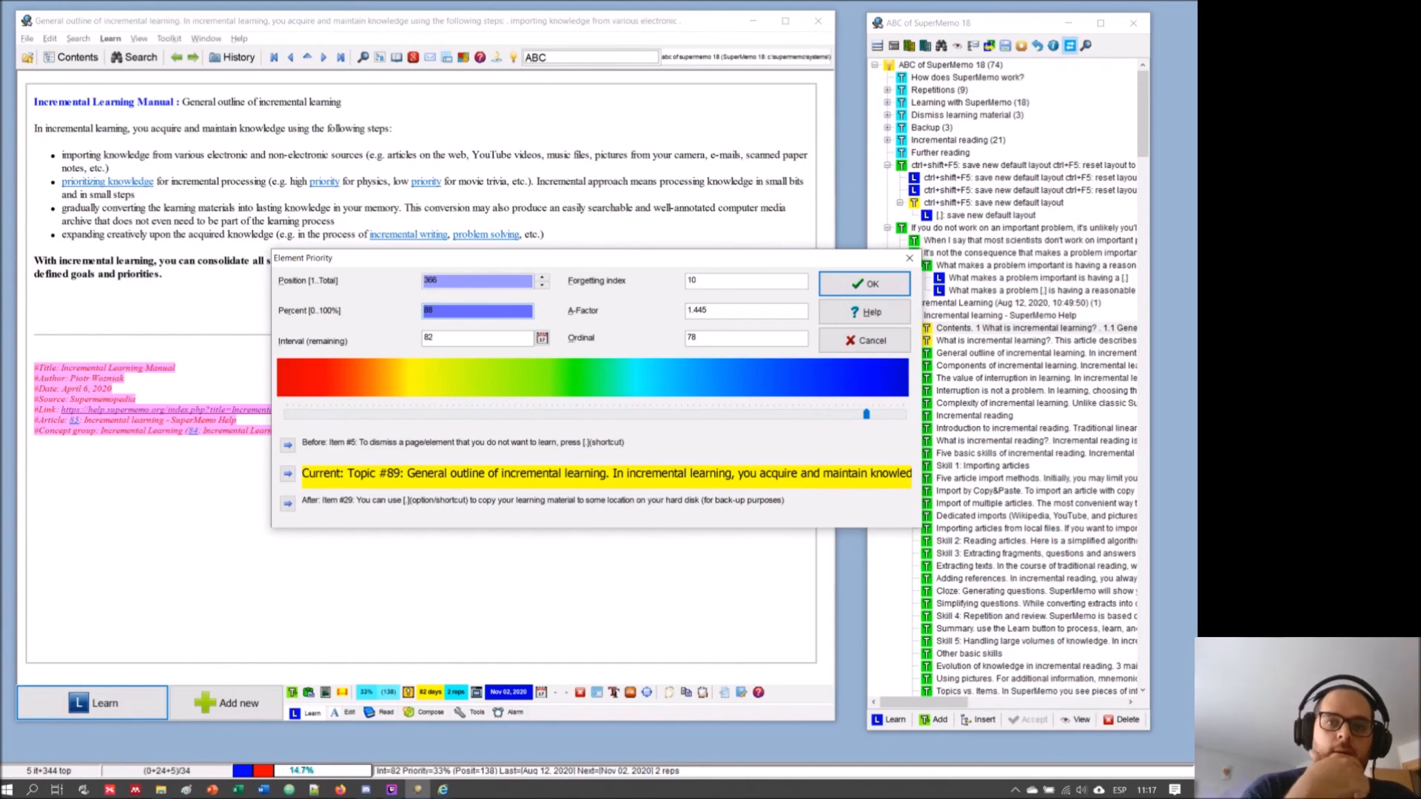
{"action": "left_click", "coordinate": [858, 287]}
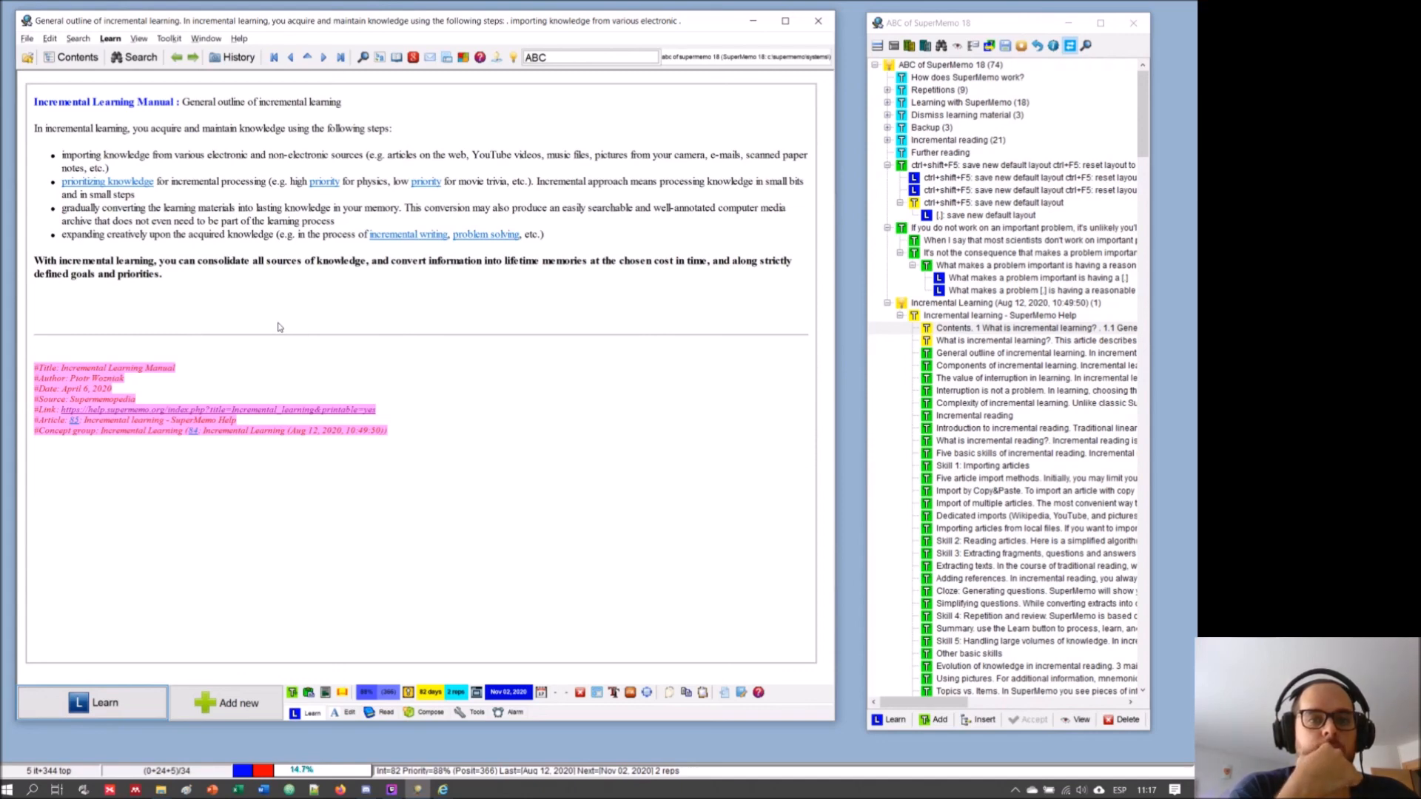
- Continue learning to the "Components of incremental learning" topic and dismiss it from learning
{"action": "left_click", "coordinate": [93, 697]}
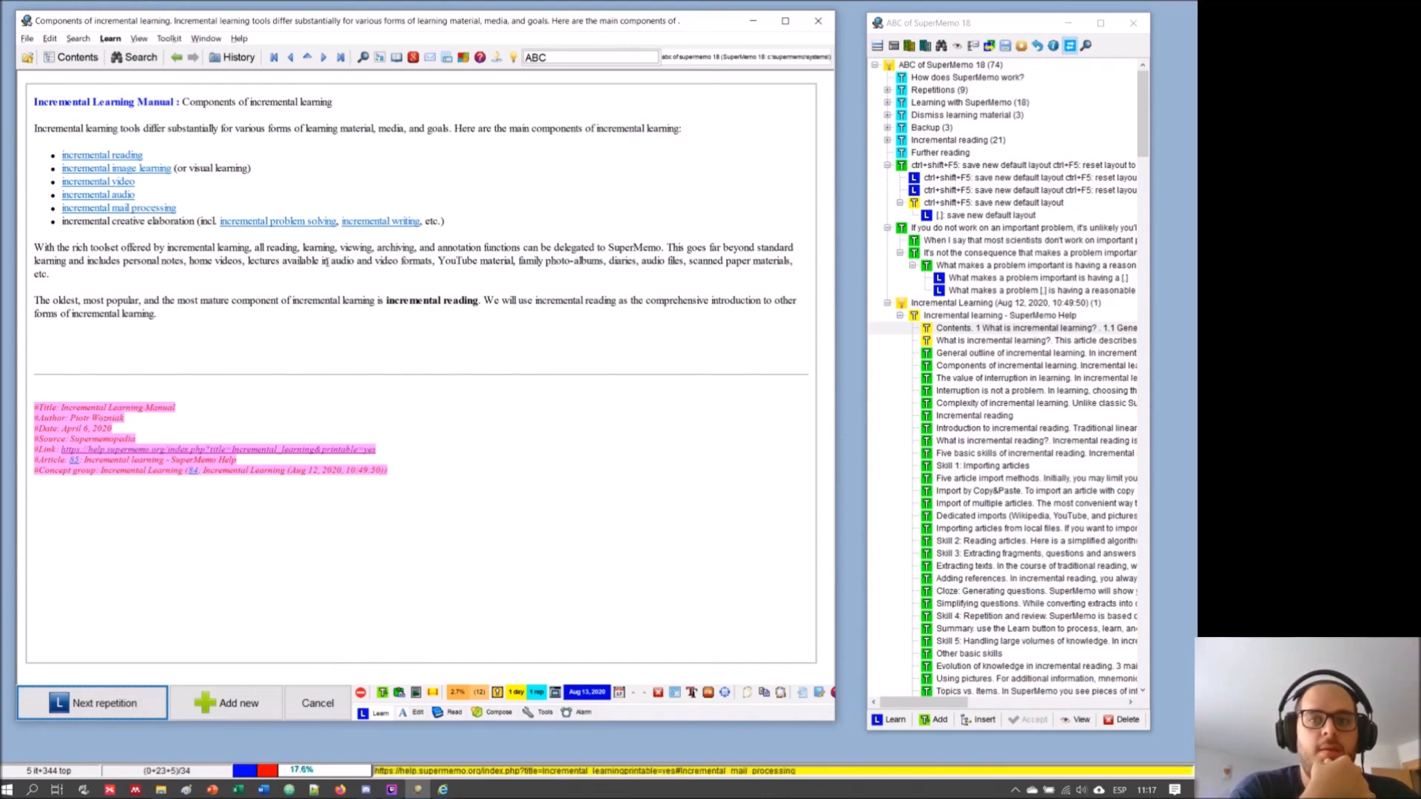
{"action": "key", "text": "ctrl+d"}
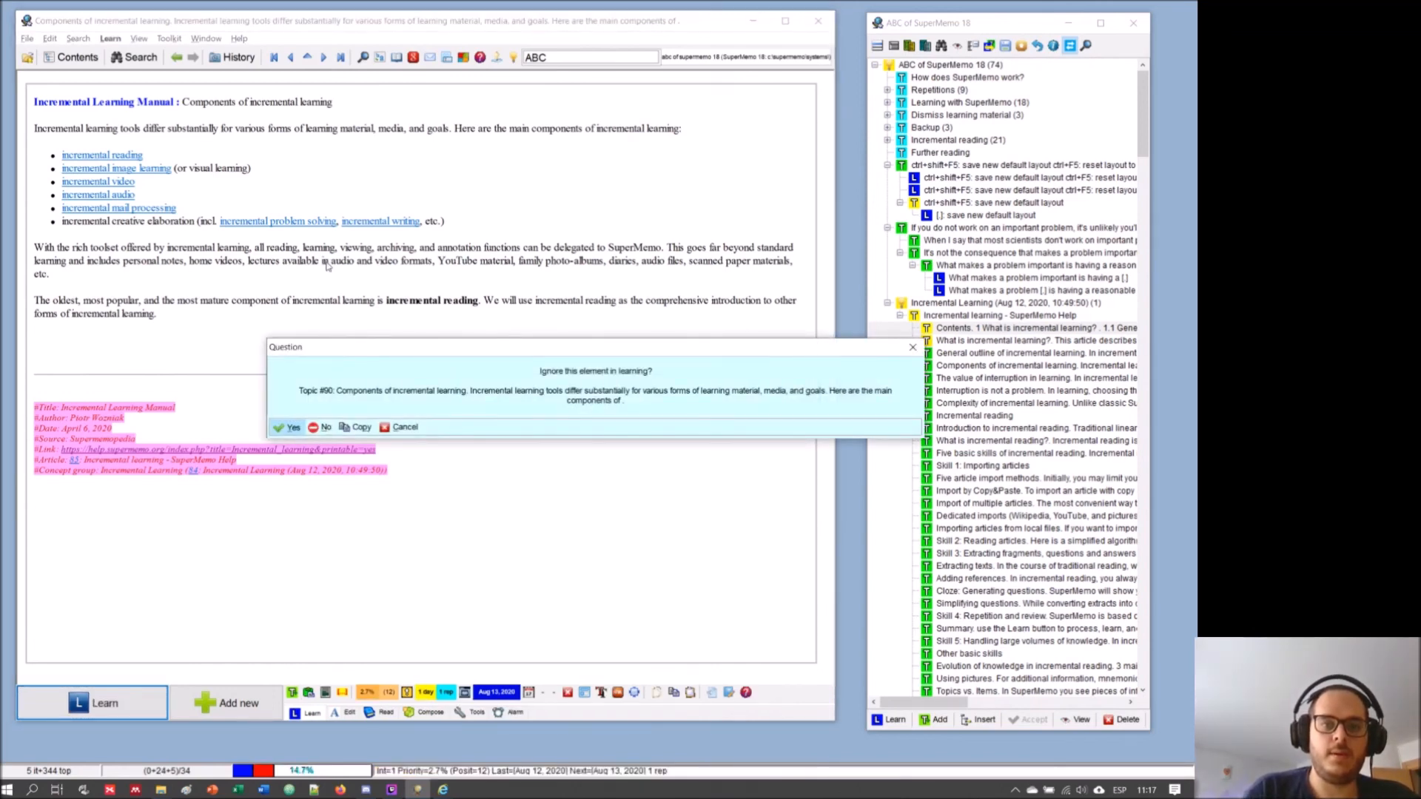
{"action": "key", "text": "Return"}
{"action": "key", "text": "Return"}
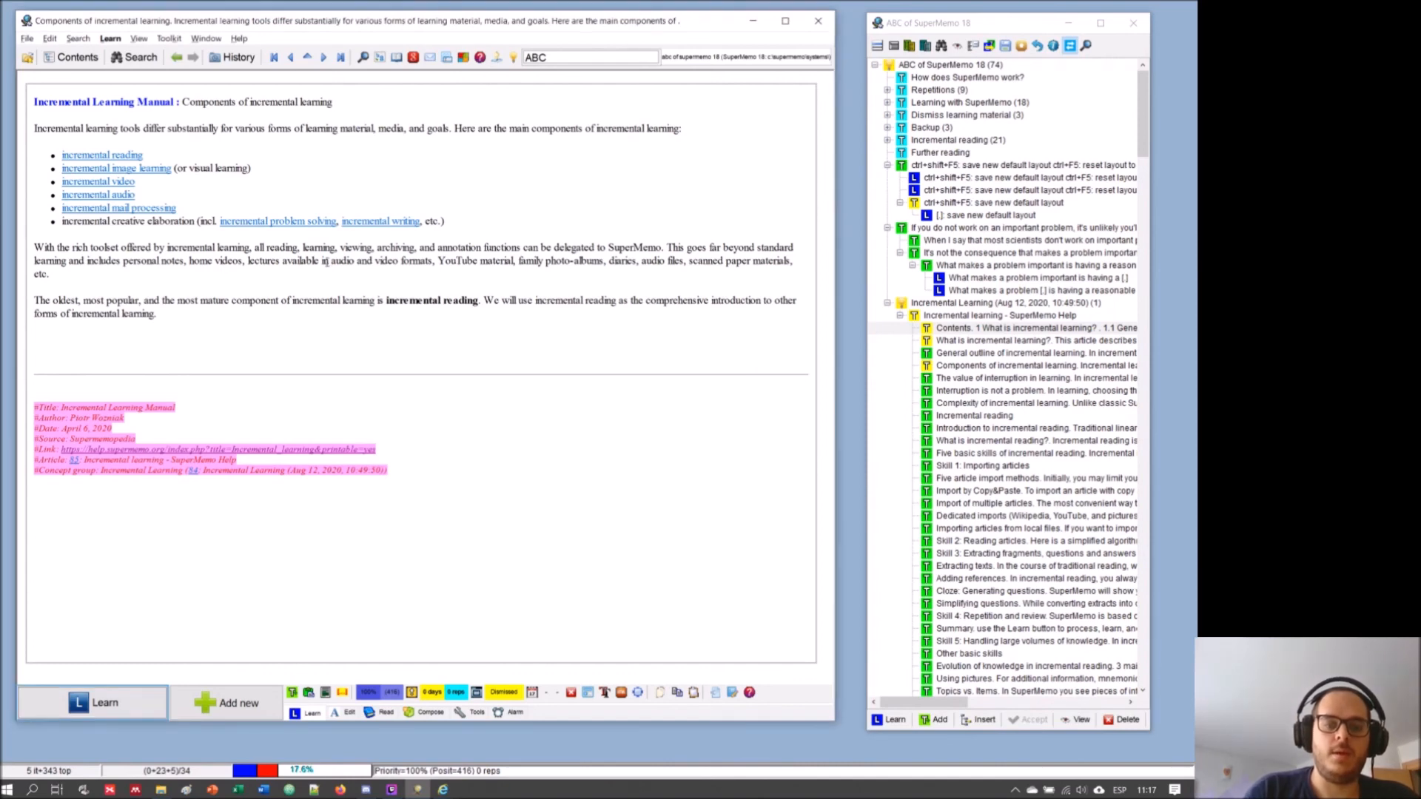
- Continue to "The value of interruption in learning", set its priority to 33%, and insert blank lines before and after the disadvantages paragraph
{"action": "left_click", "coordinate": [103, 703]}
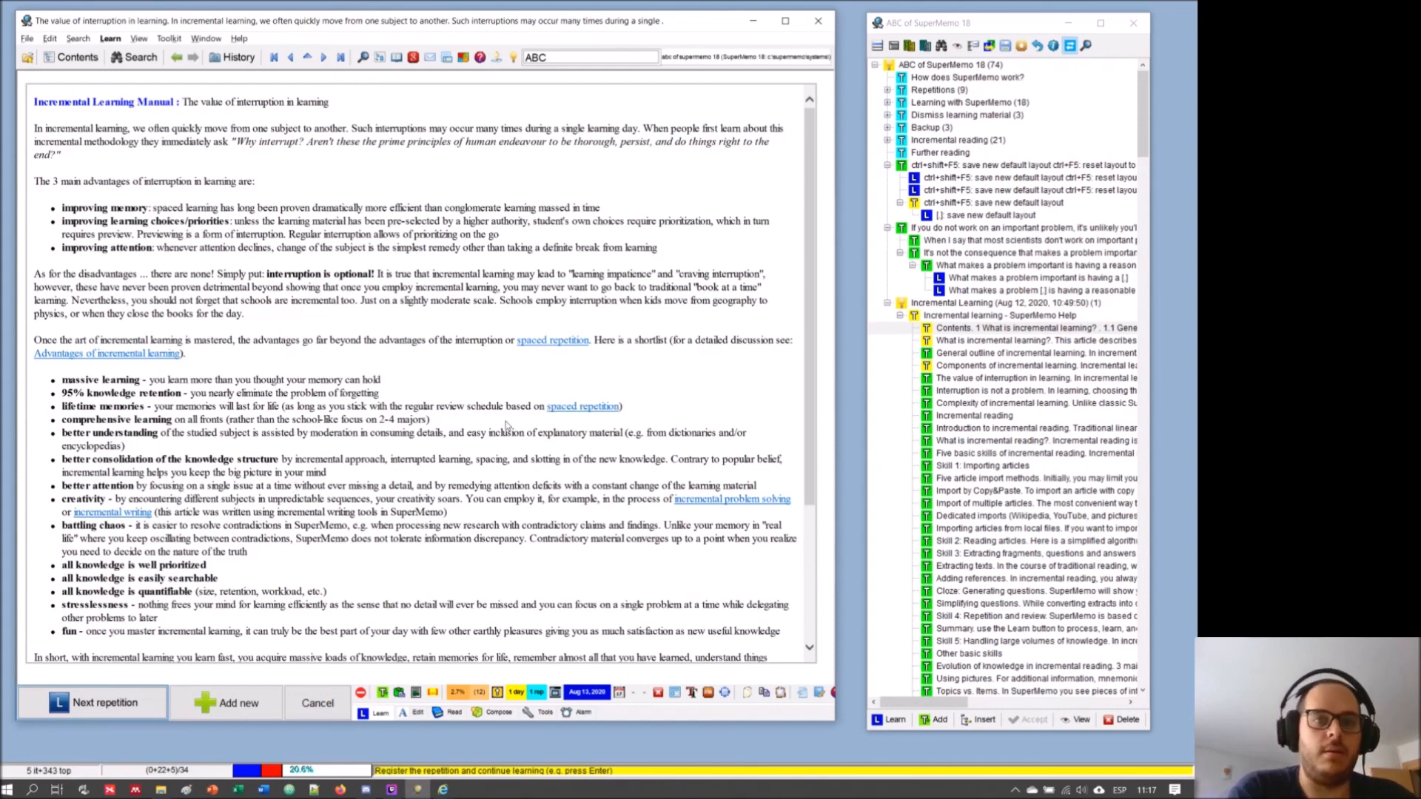
{"action": "left_click_drag", "start_coordinate": [814, 214], "coordinate": [829, 169]}
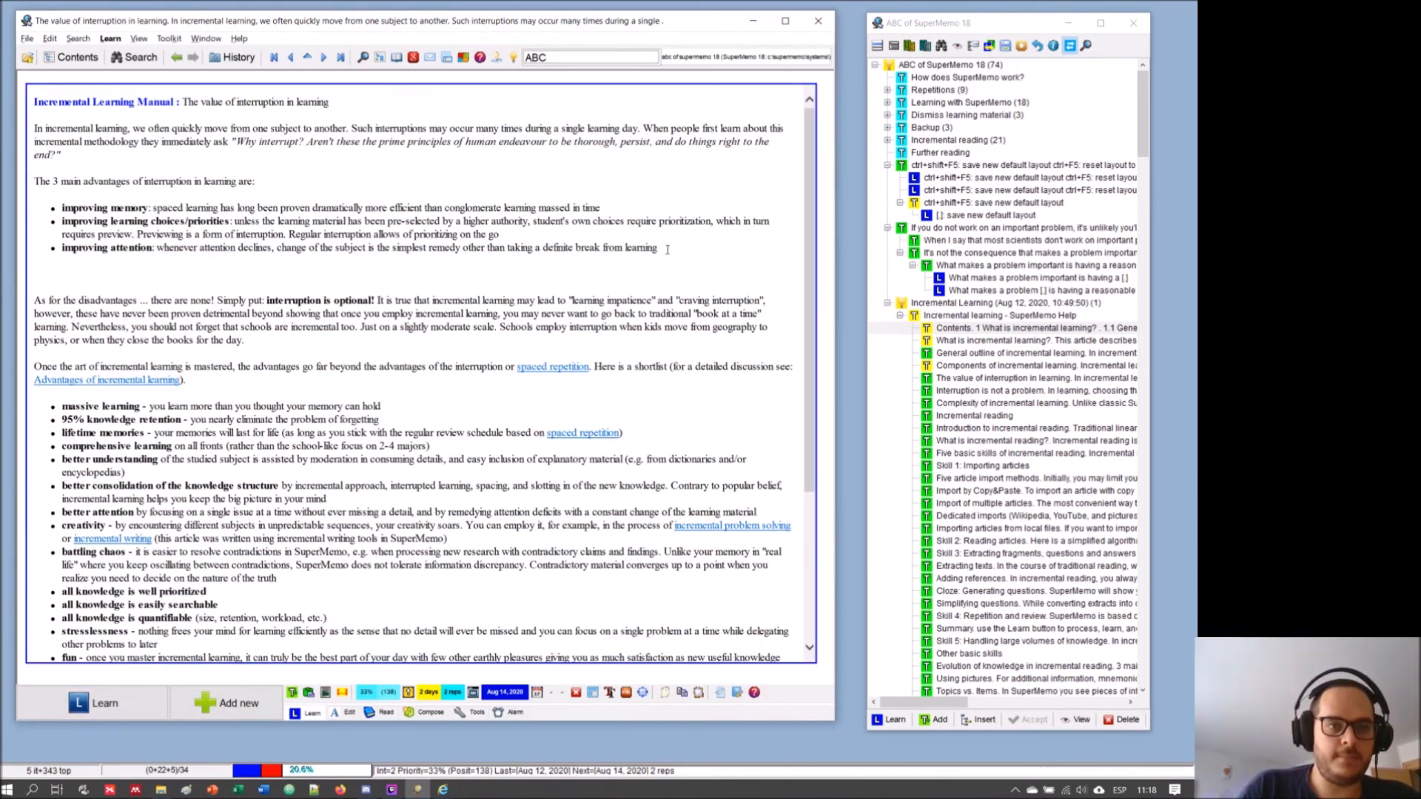
{"action": "key", "text": "Return"}
{"action": "key", "text": "Return"}
{"action": "key", "text": "Return"}
{"action": "key", "text": "Return"}
{"action": "key", "text": "Return"}
{"action": "key", "text": "Return"}
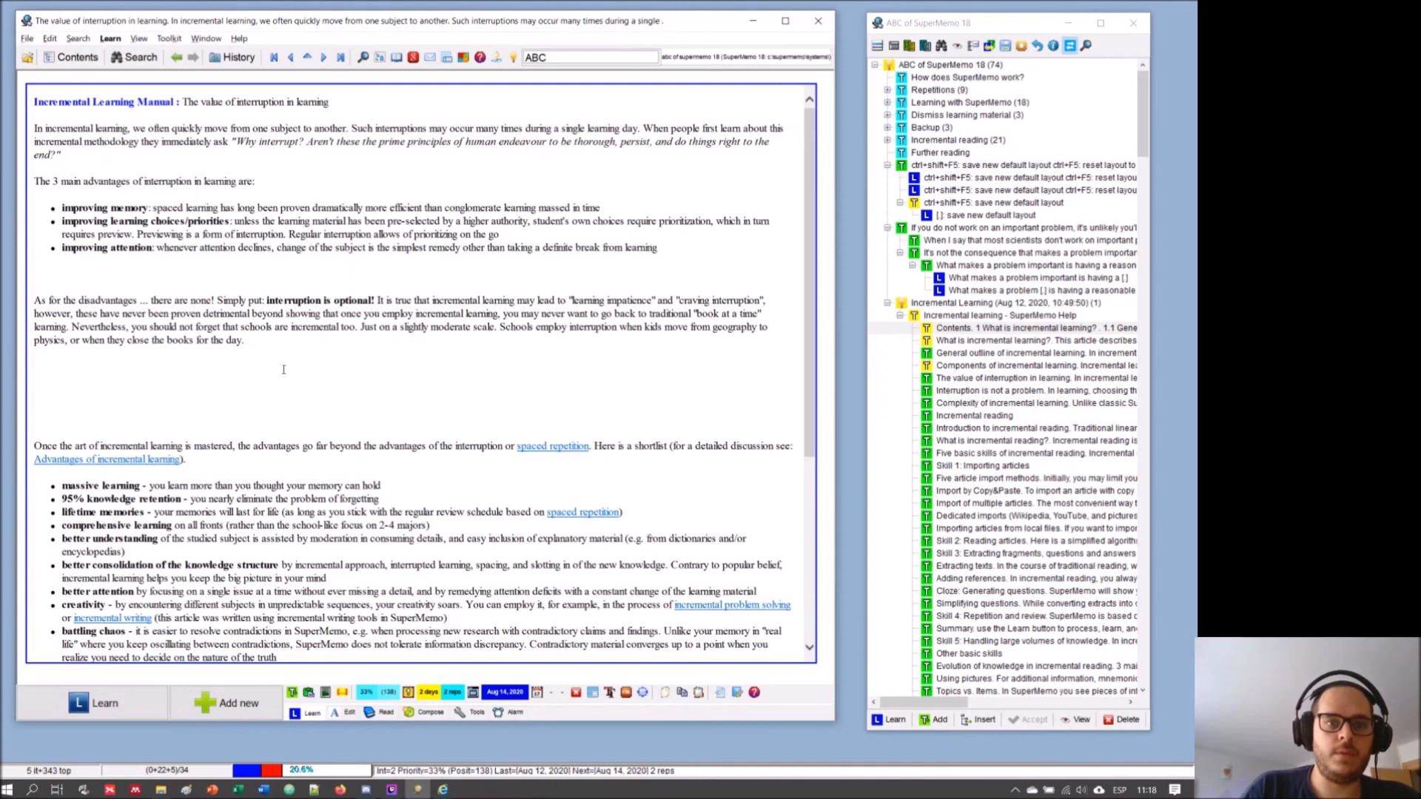
- Extract the text through the disadvantages paragraph, and the text from "Once the art of incremental learning is mastered" to the closing summary, as two topics
{"action": "left_click_drag", "start_coordinate": [281, 354], "coordinate": [5, 108]}
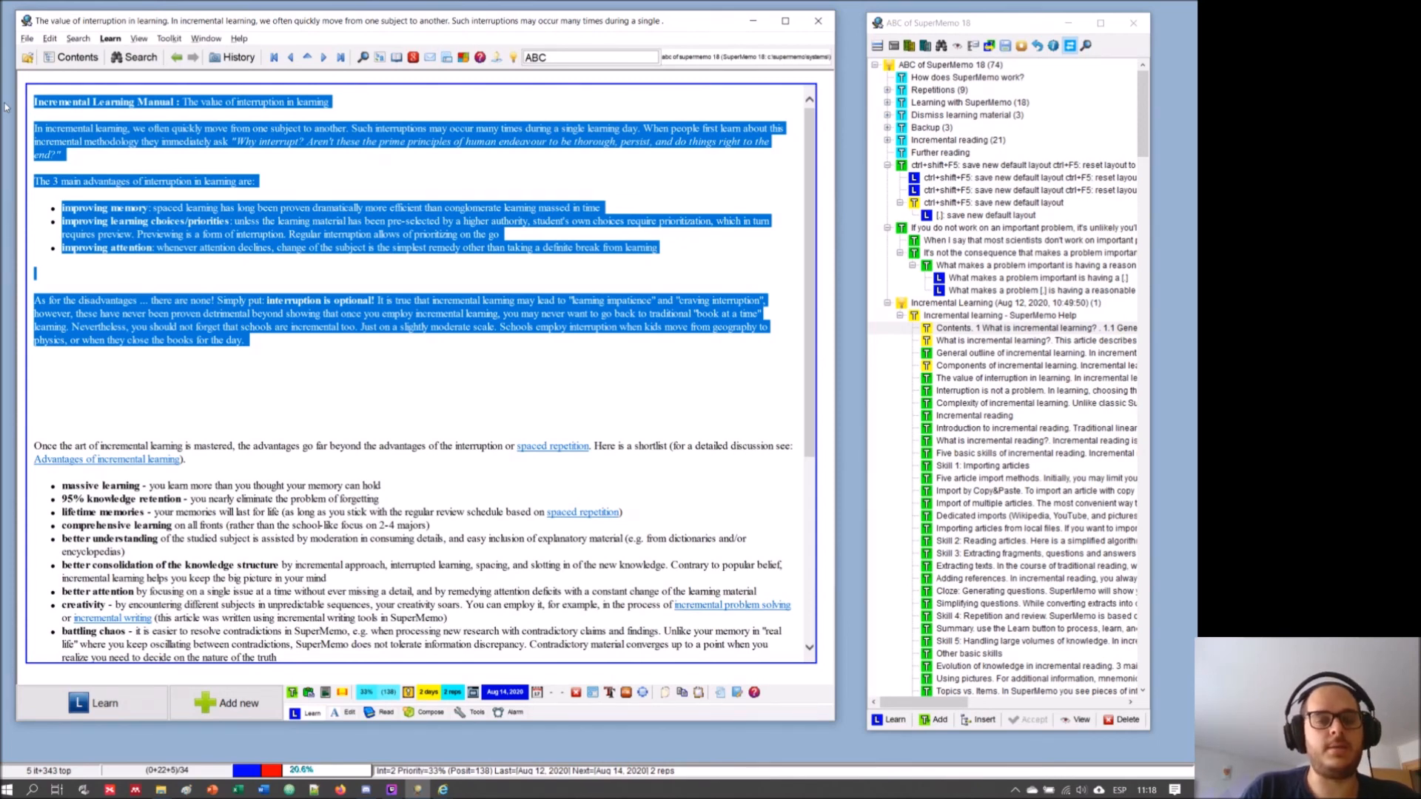
{"action": "key", "text": "alt+x"}
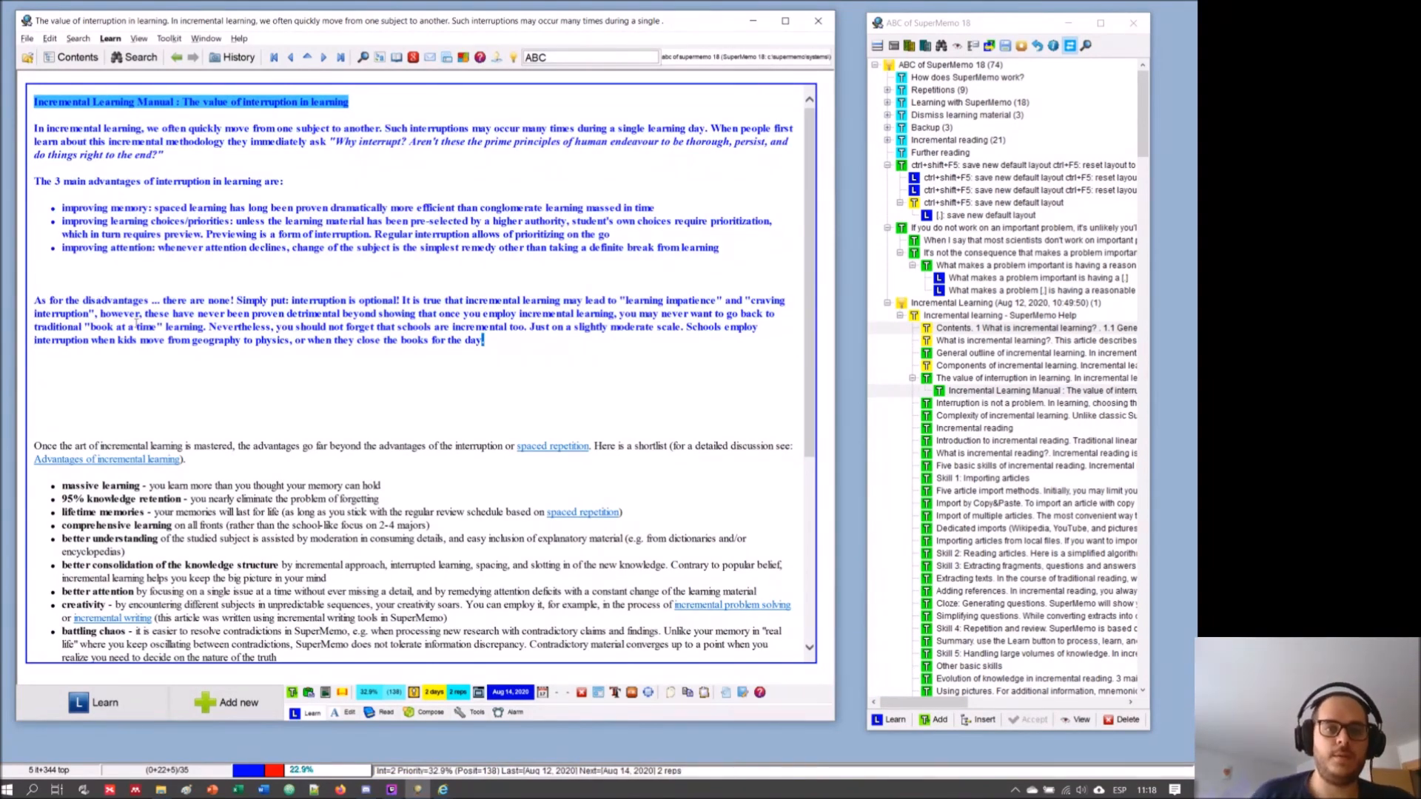
{"action": "left_click", "coordinate": [157, 326]}
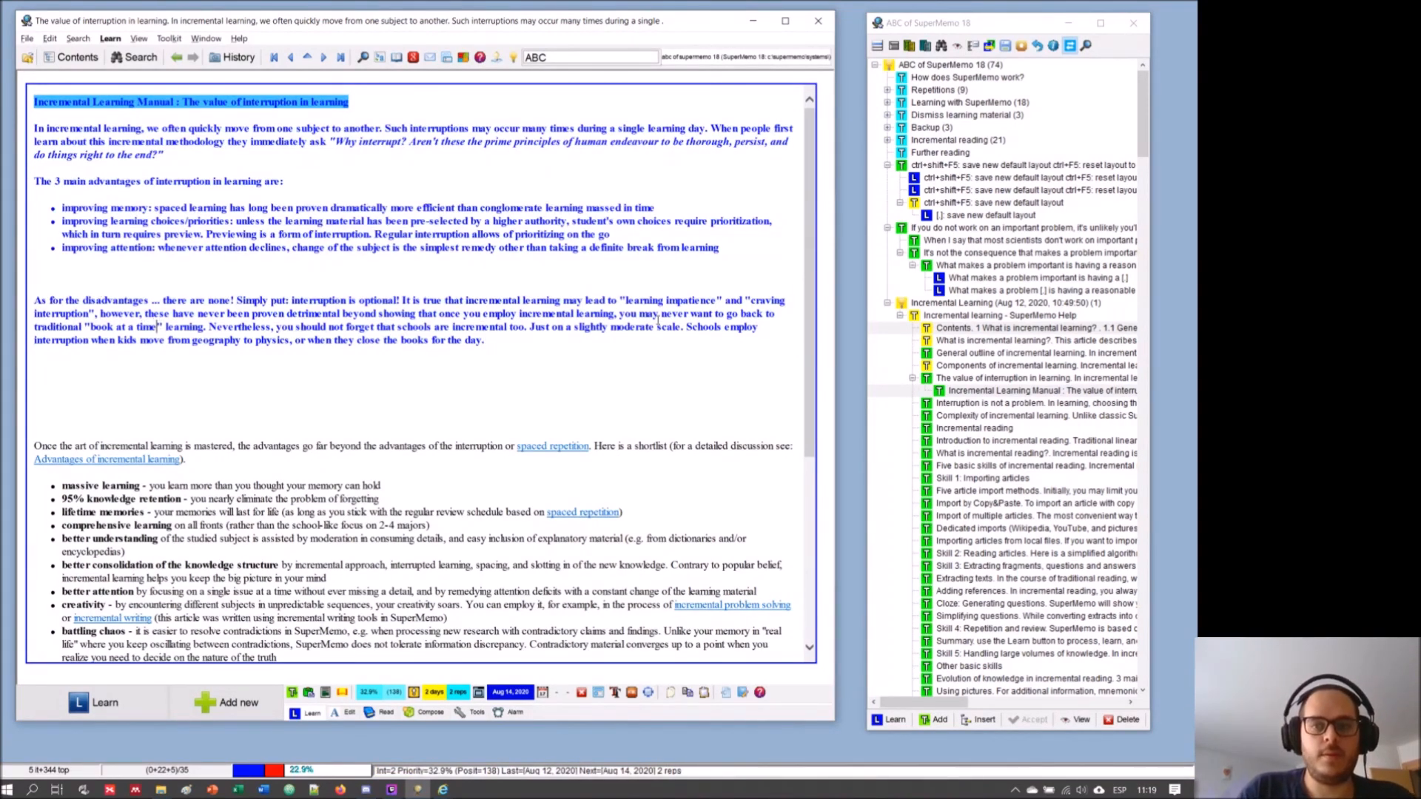
{"action": "scroll", "coordinate": [344, 538], "scroll_direction": "down", "scroll_amount": 7}
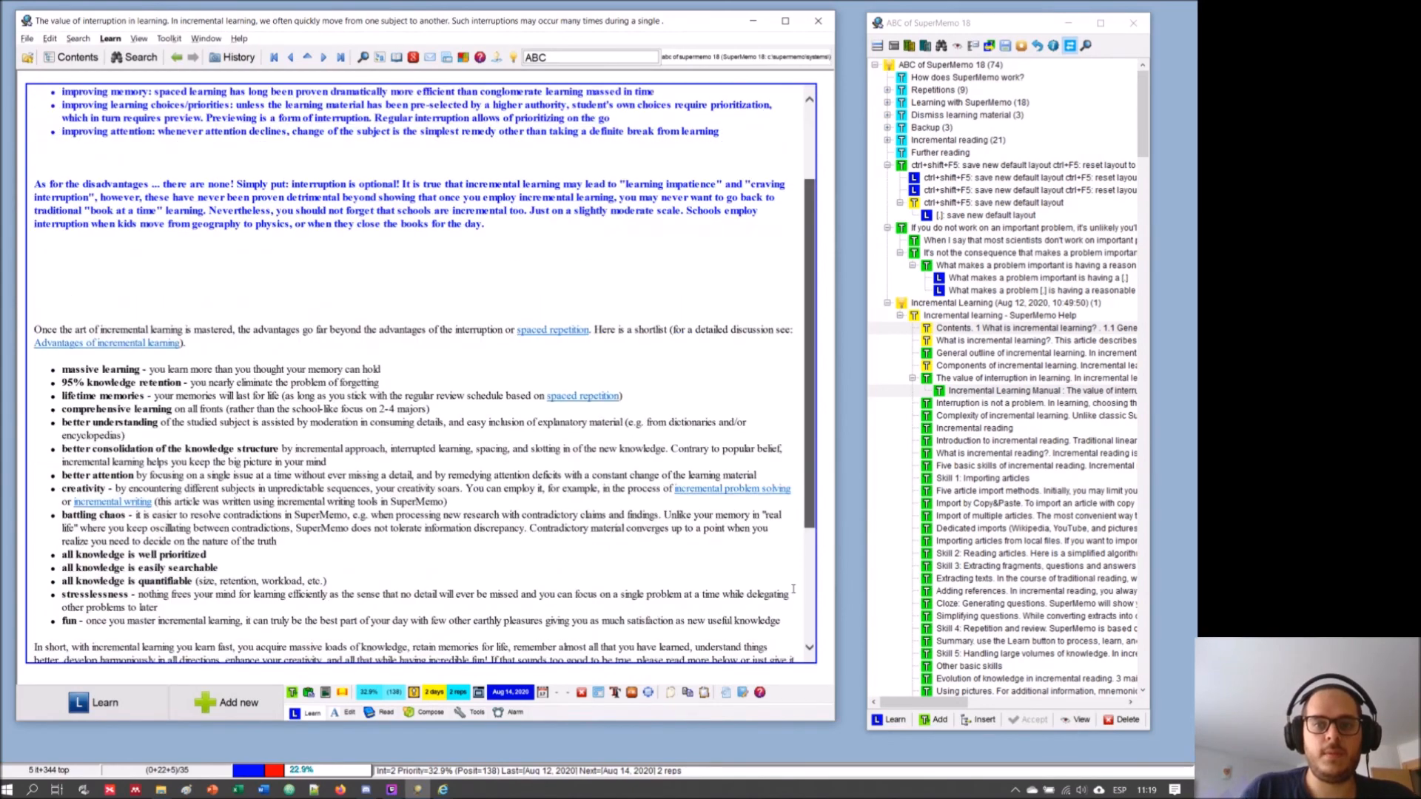
{"action": "left_click_drag", "start_coordinate": [396, 520], "coordinate": [28, 144]}
{"action": "key", "text": "alt+x"}
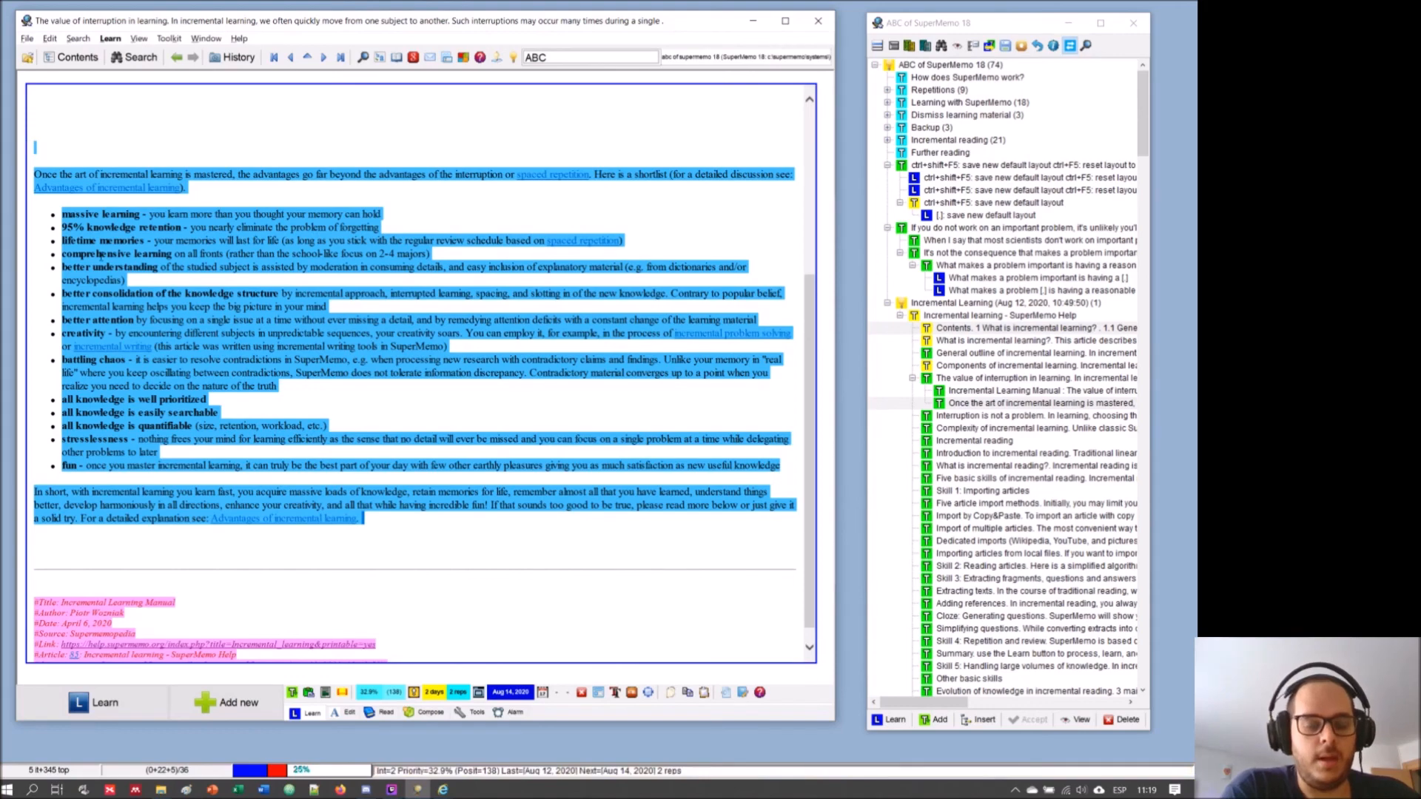
- Dismiss "The value of interruption in learning" from learning and continue to the "Interruption is not a problem" topic
{"action": "key", "text": "ctrl+l"}
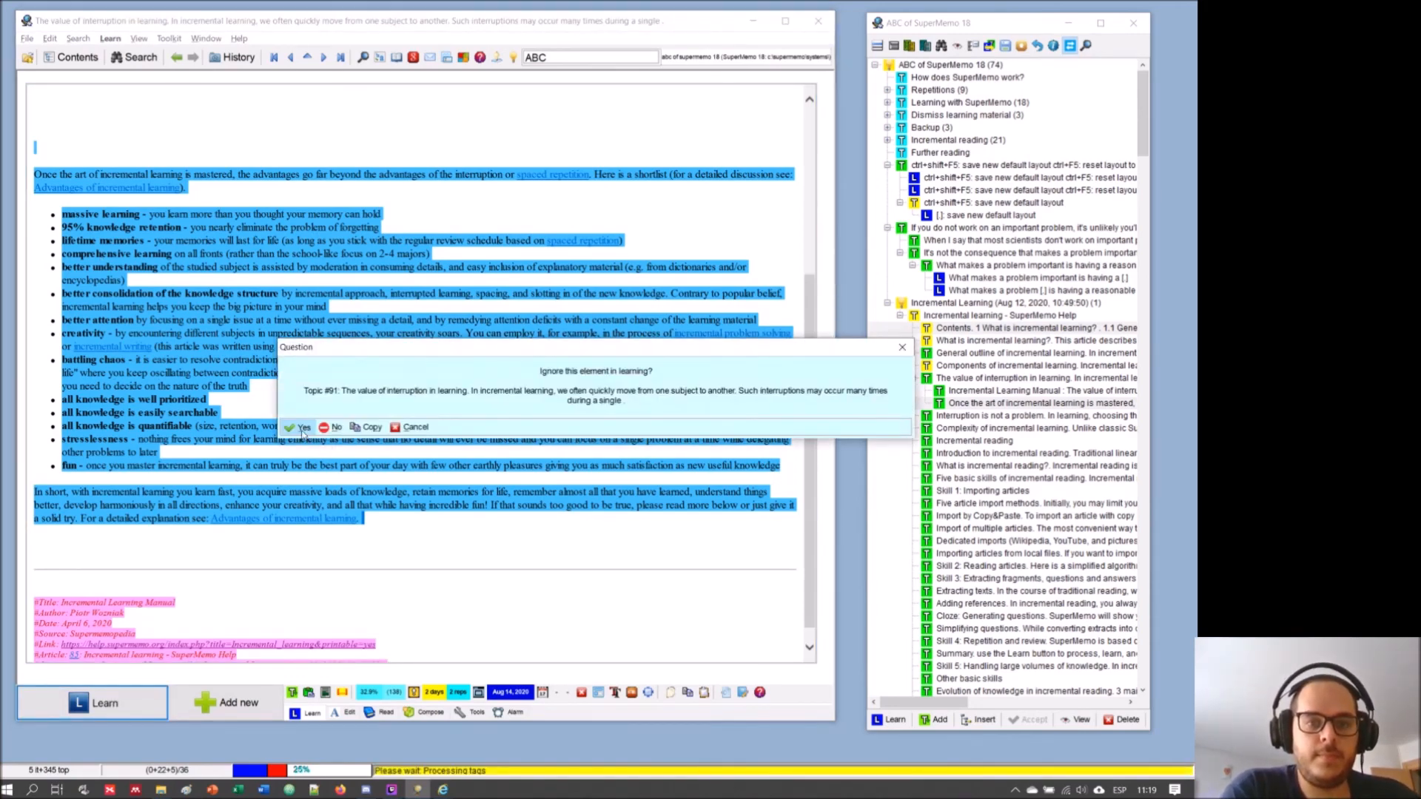
{"action": "left_click", "coordinate": [302, 428]}
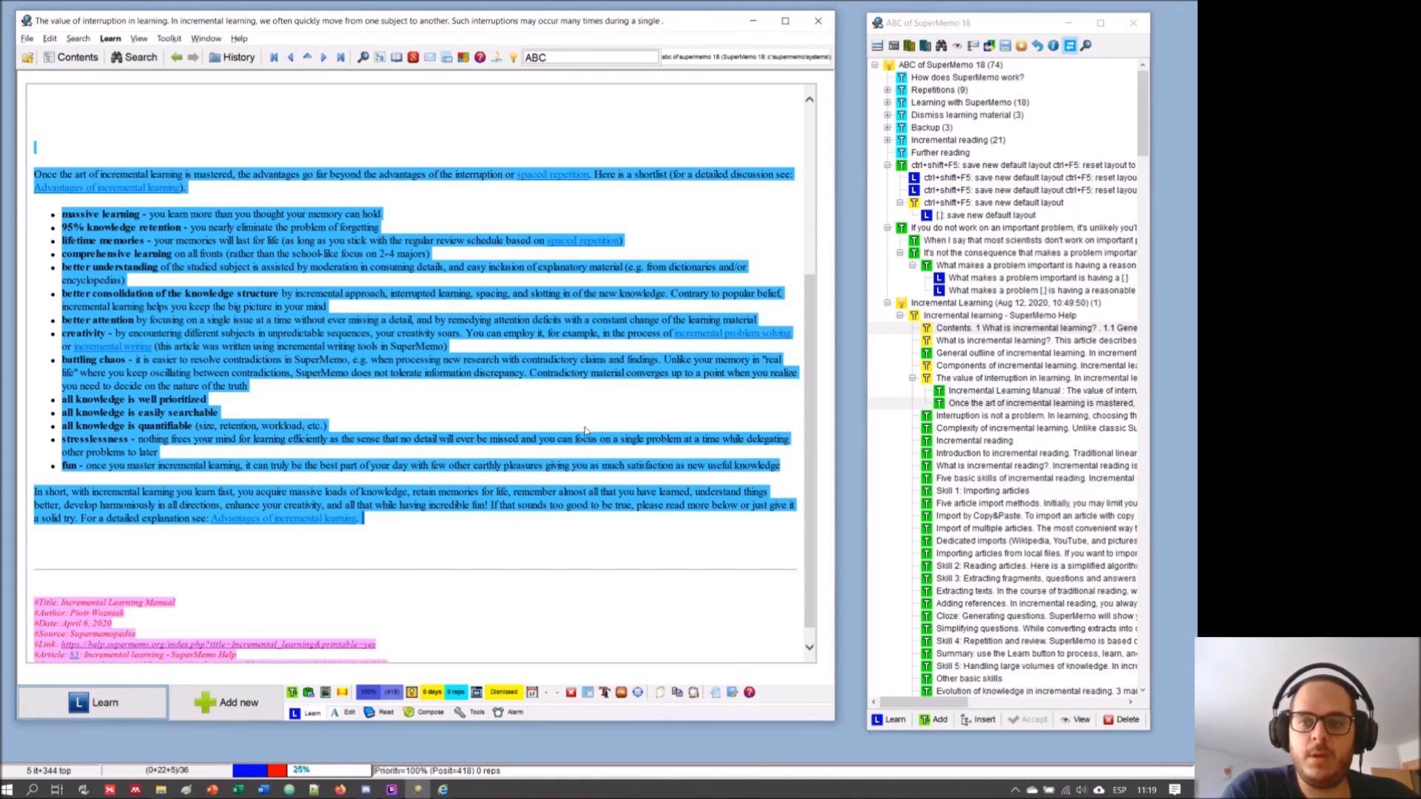
{"action": "left_click", "coordinate": [96, 707]}
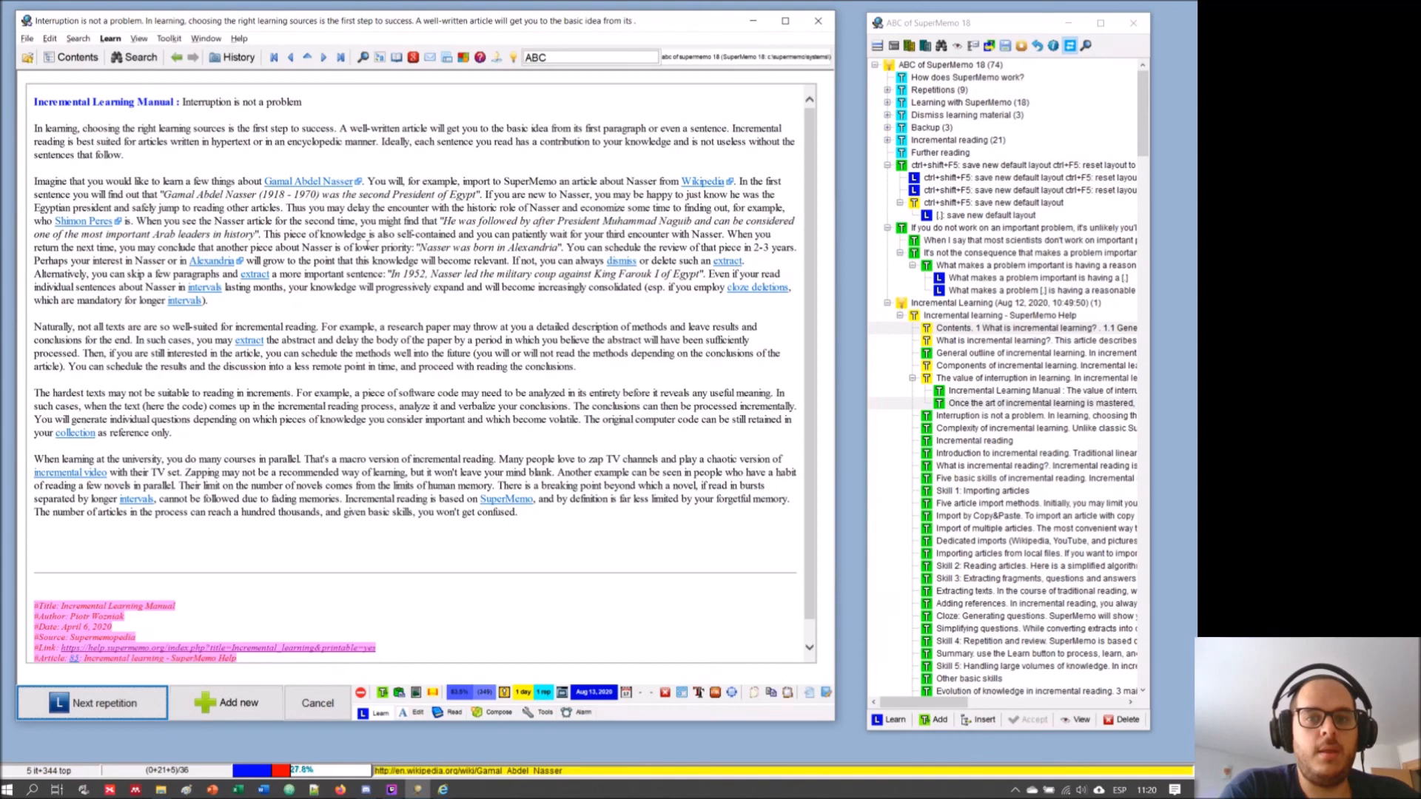
- Extract the first two paragraphs and the remaining three paragraphs of "Interruption is not a problem" as separate topics, and dismiss the parent topic
{"action": "left_click", "coordinate": [229, 308]}
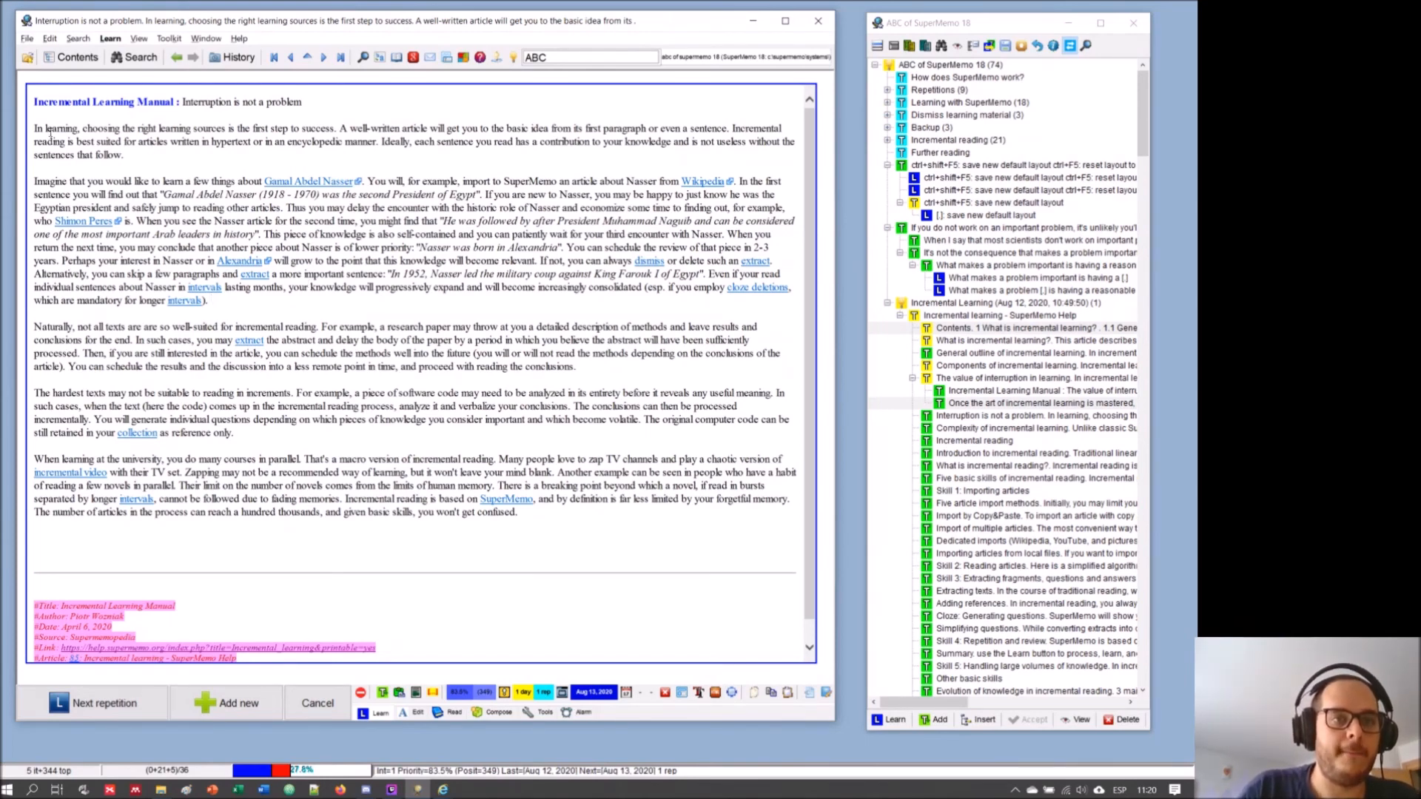
{"action": "left_click_drag", "start_coordinate": [34, 128], "coordinate": [294, 306]}
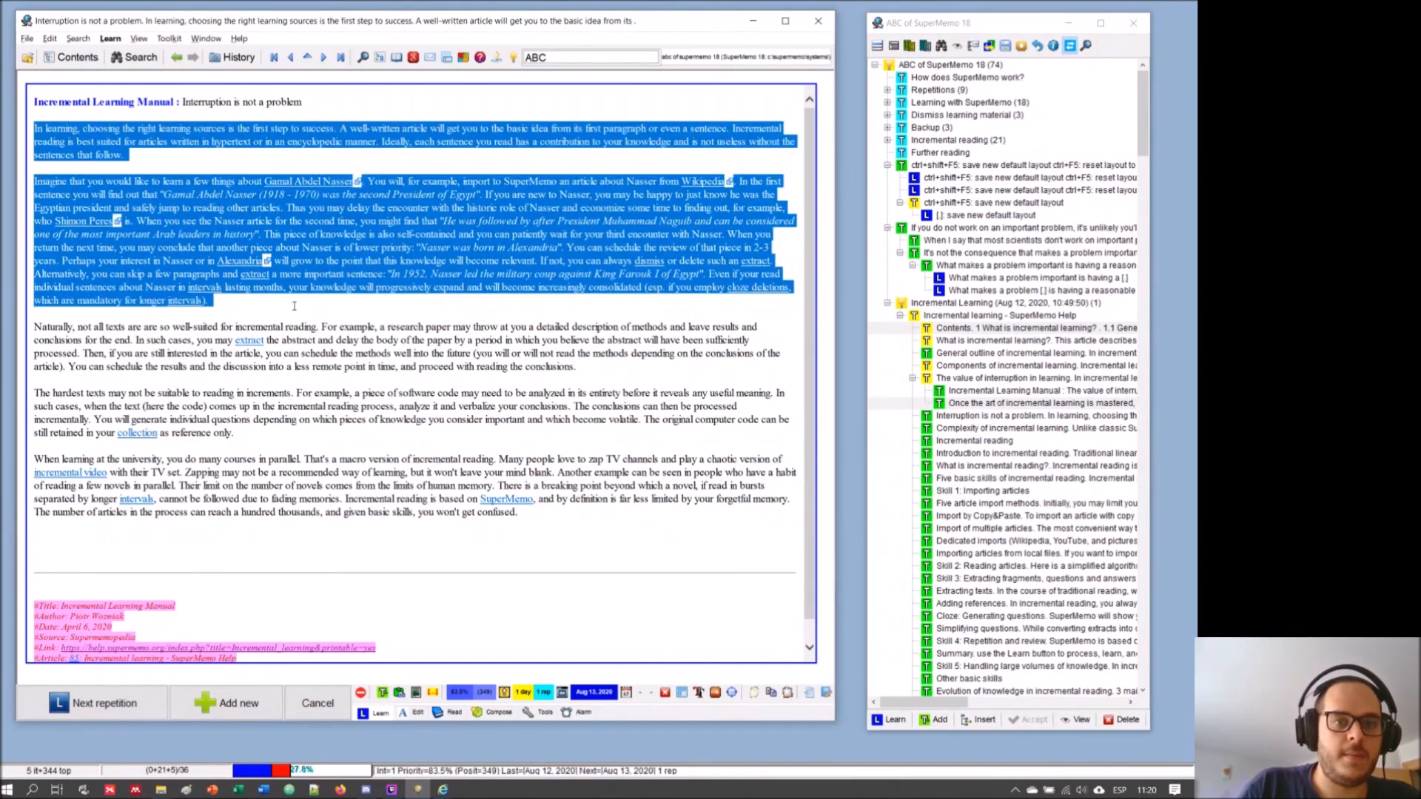
{"action": "left_click", "coordinate": [294, 310]}
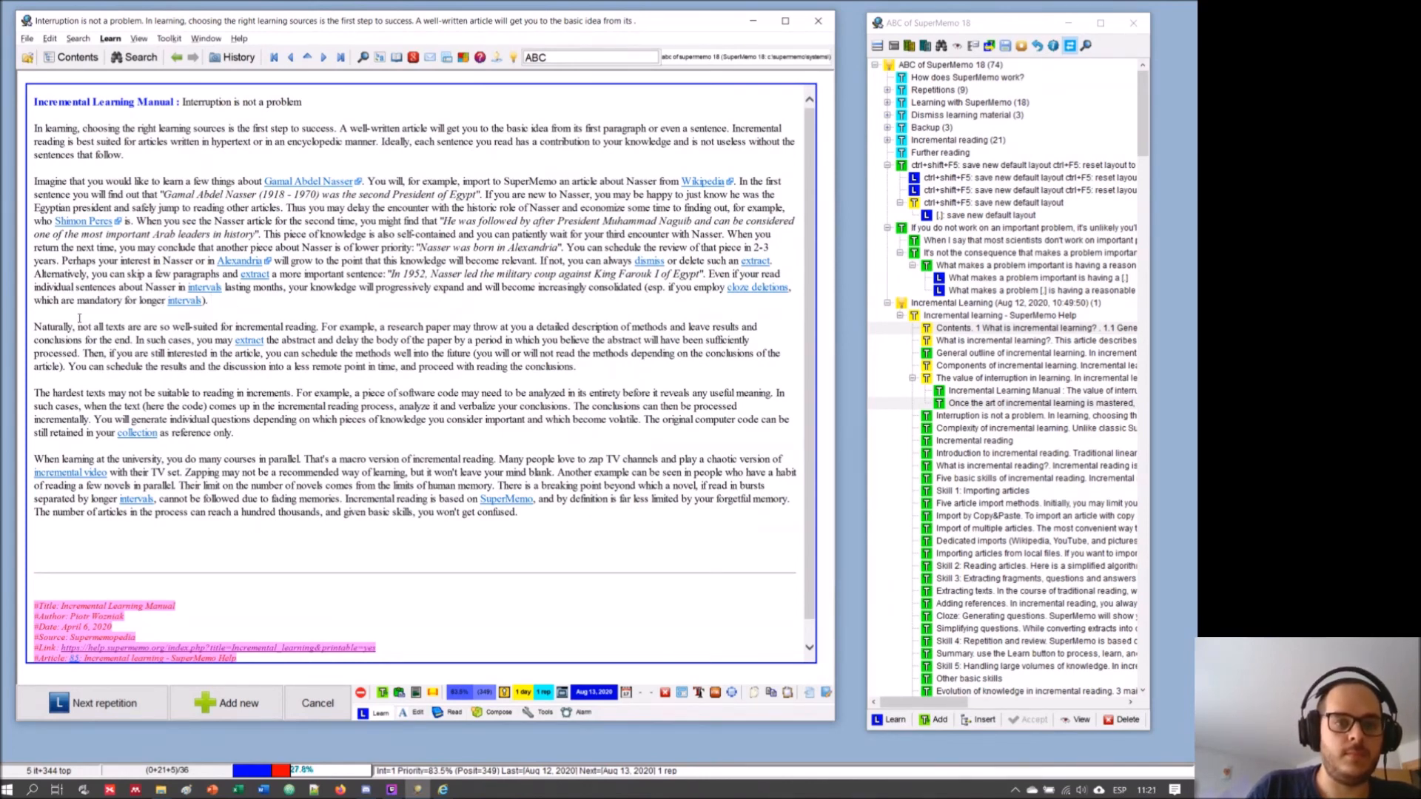
{"action": "left_click_drag", "start_coordinate": [211, 300], "coordinate": [35, 127]}
{"action": "key", "text": "alt+x"}
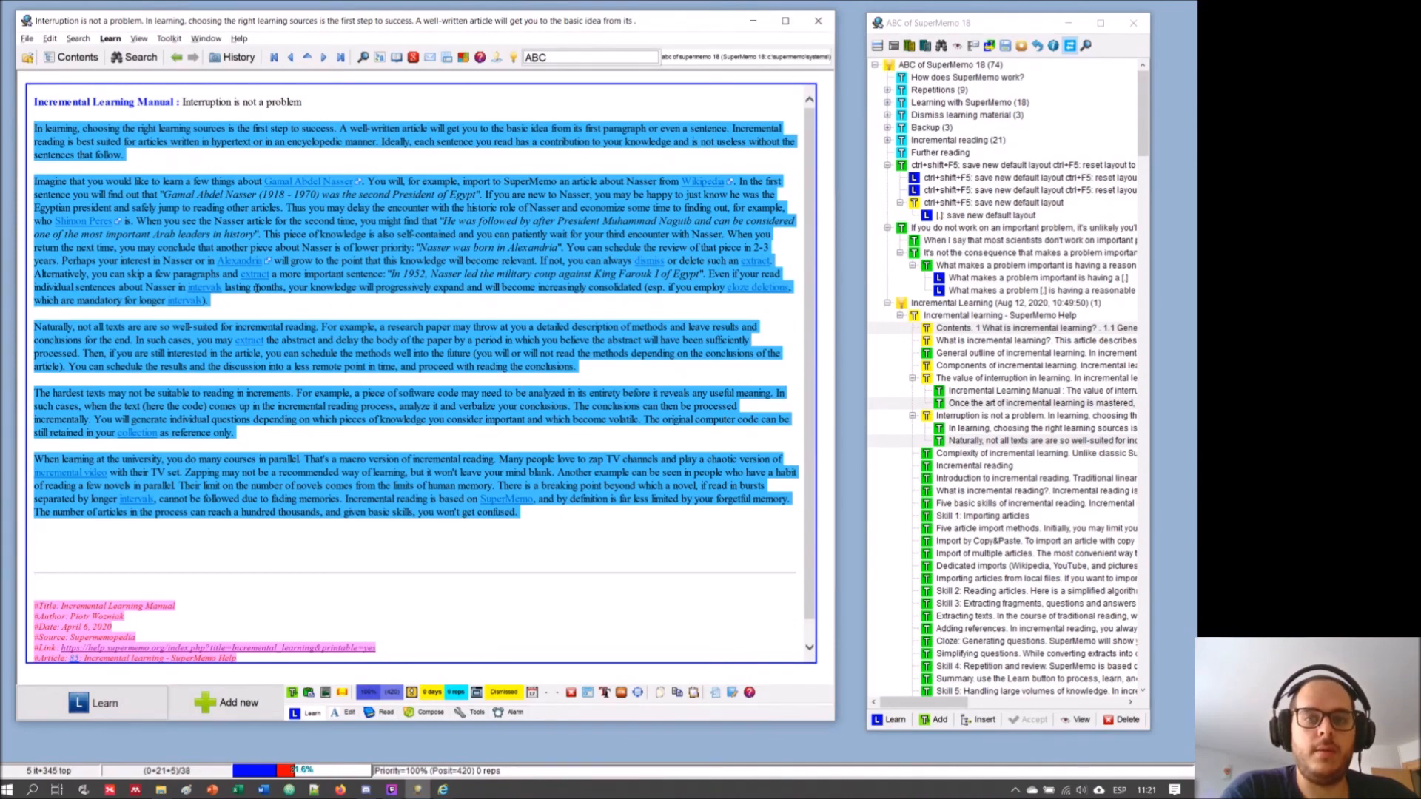
{"action": "left_click", "coordinate": [27, 39]}
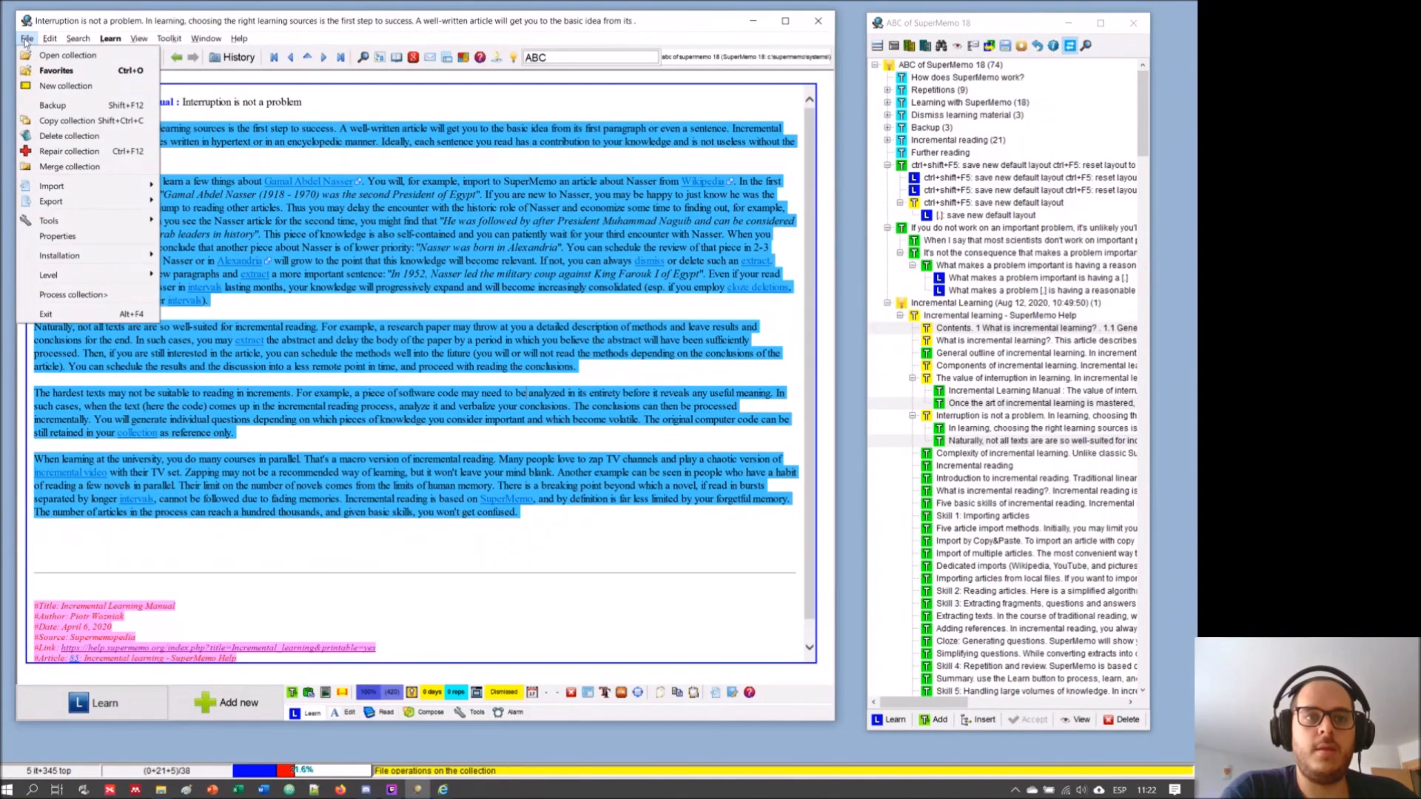
{"action": "left_click", "coordinate": [26, 39]}
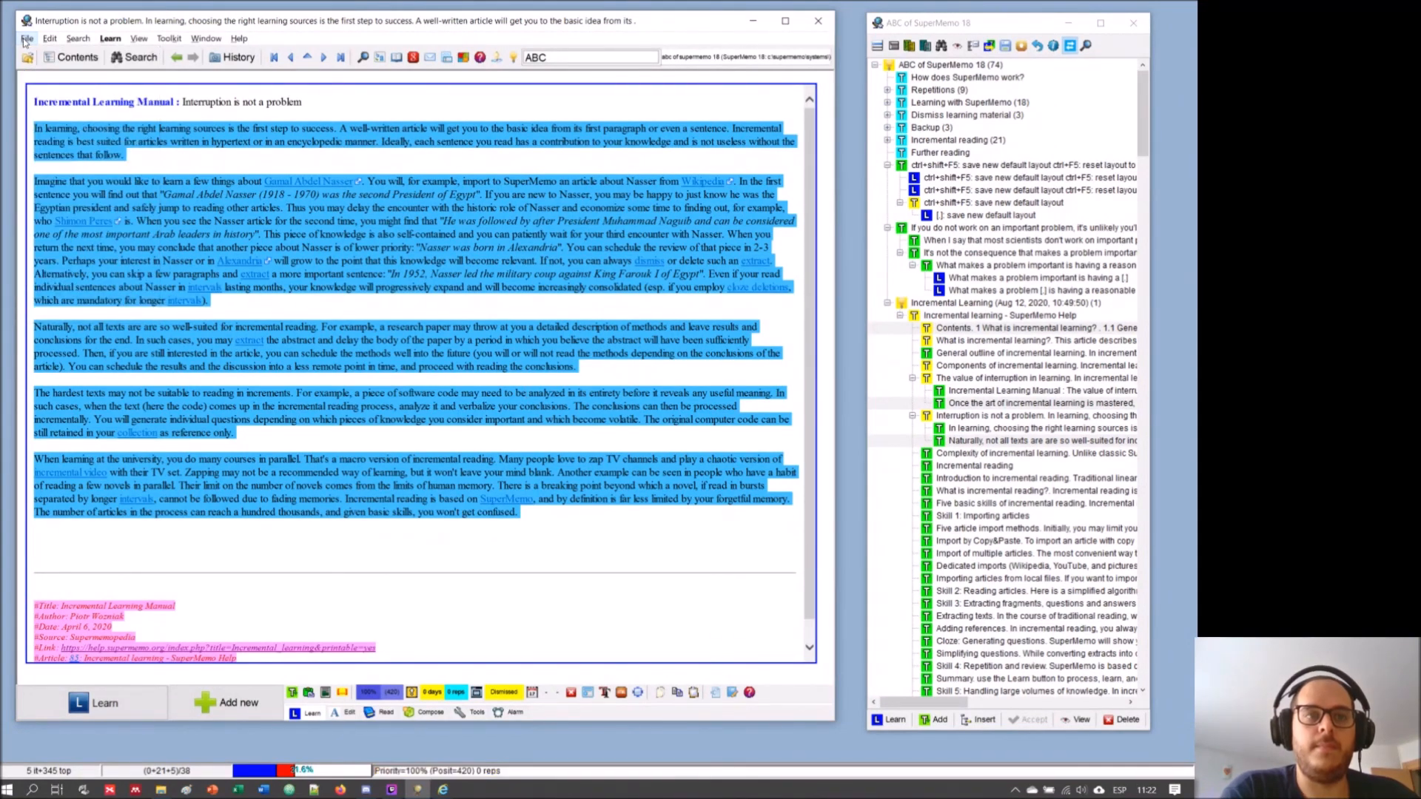